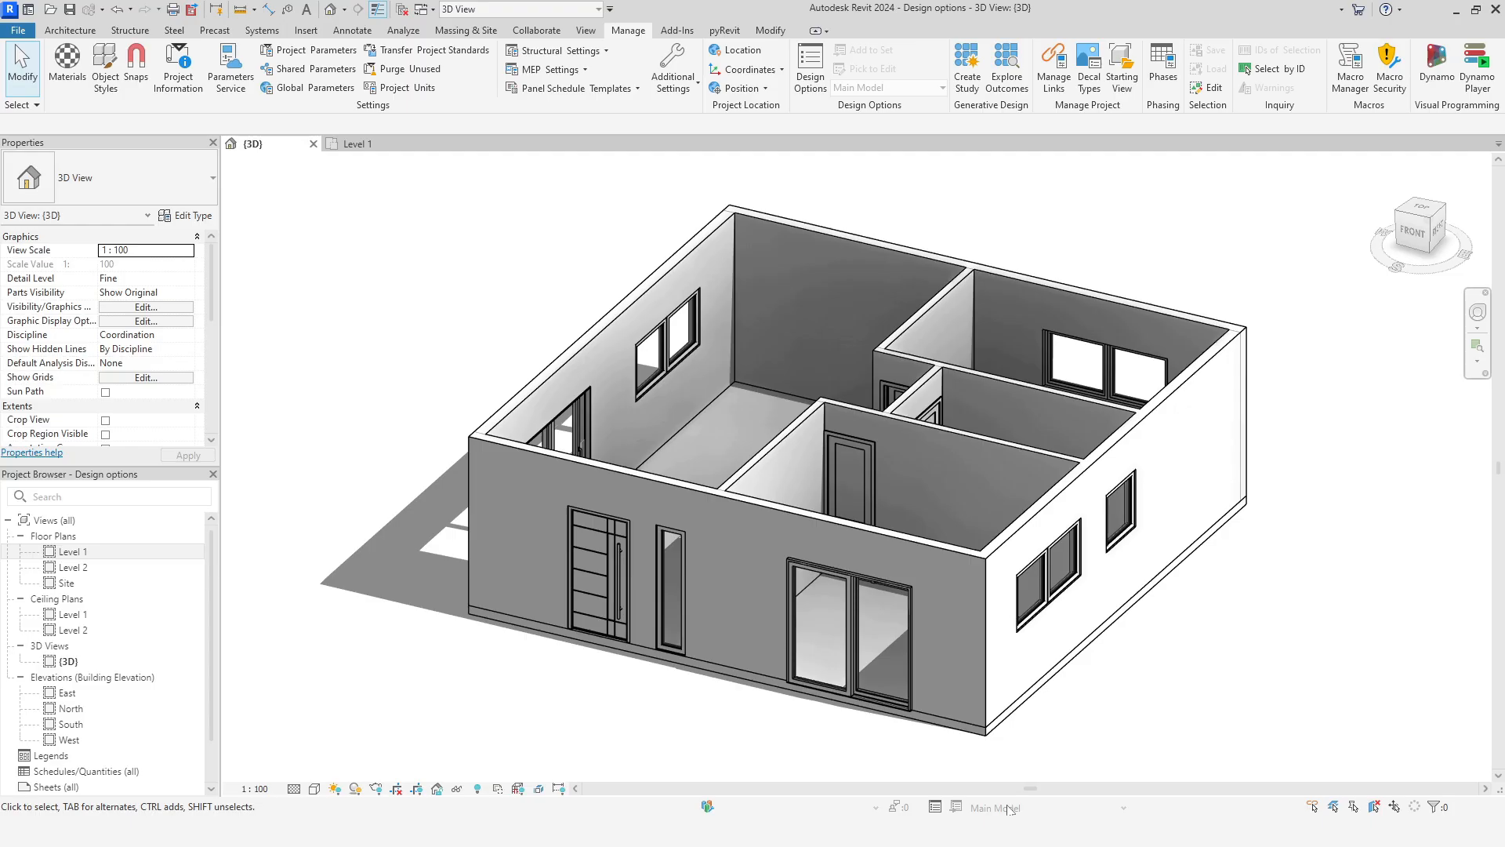
Create a new design option set and rename it Roof type
click(934, 806)
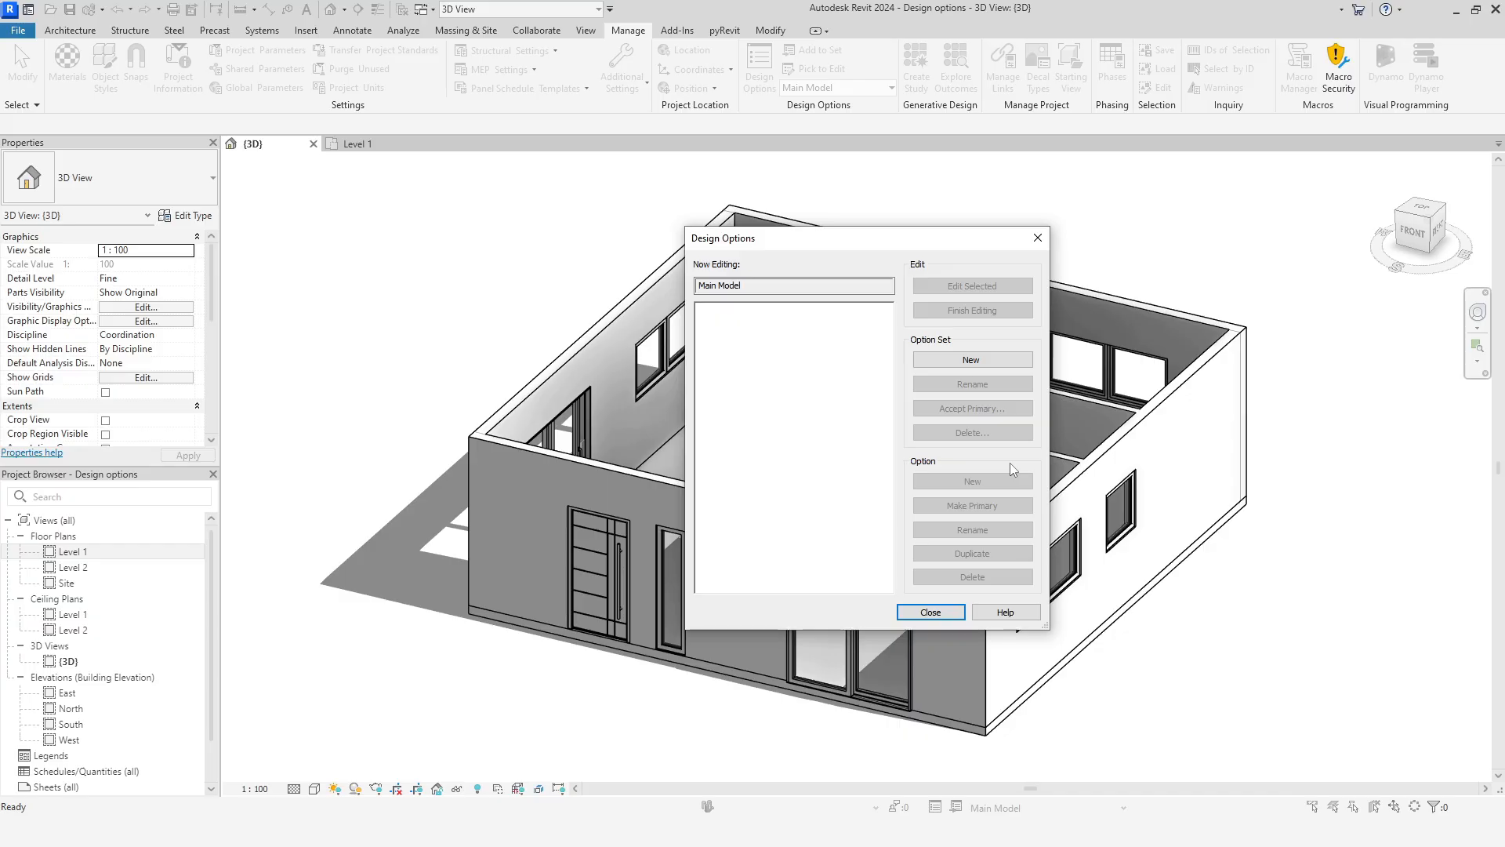
click(992, 365)
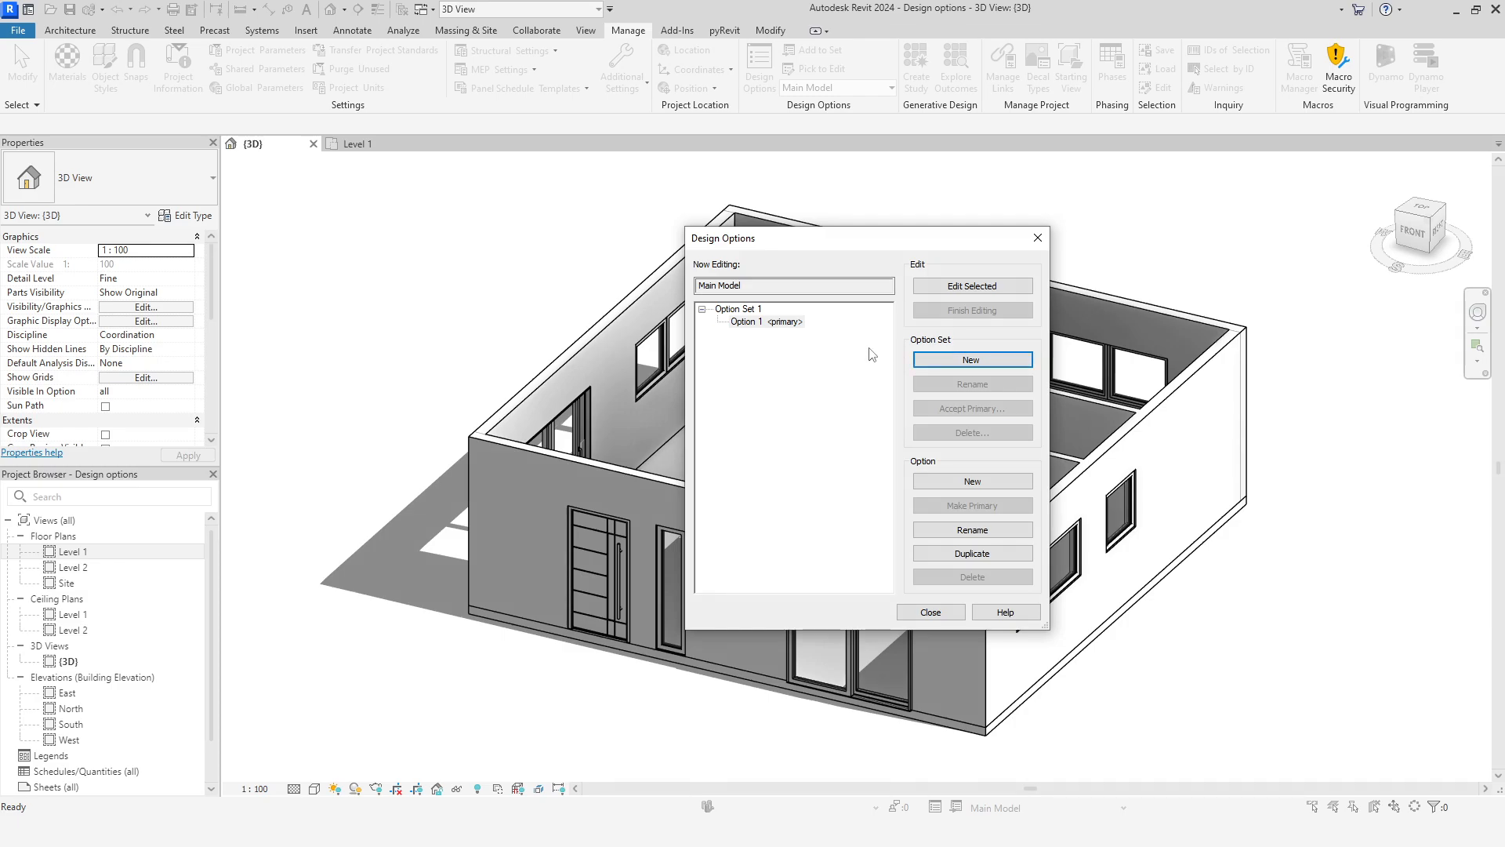
click(744, 309)
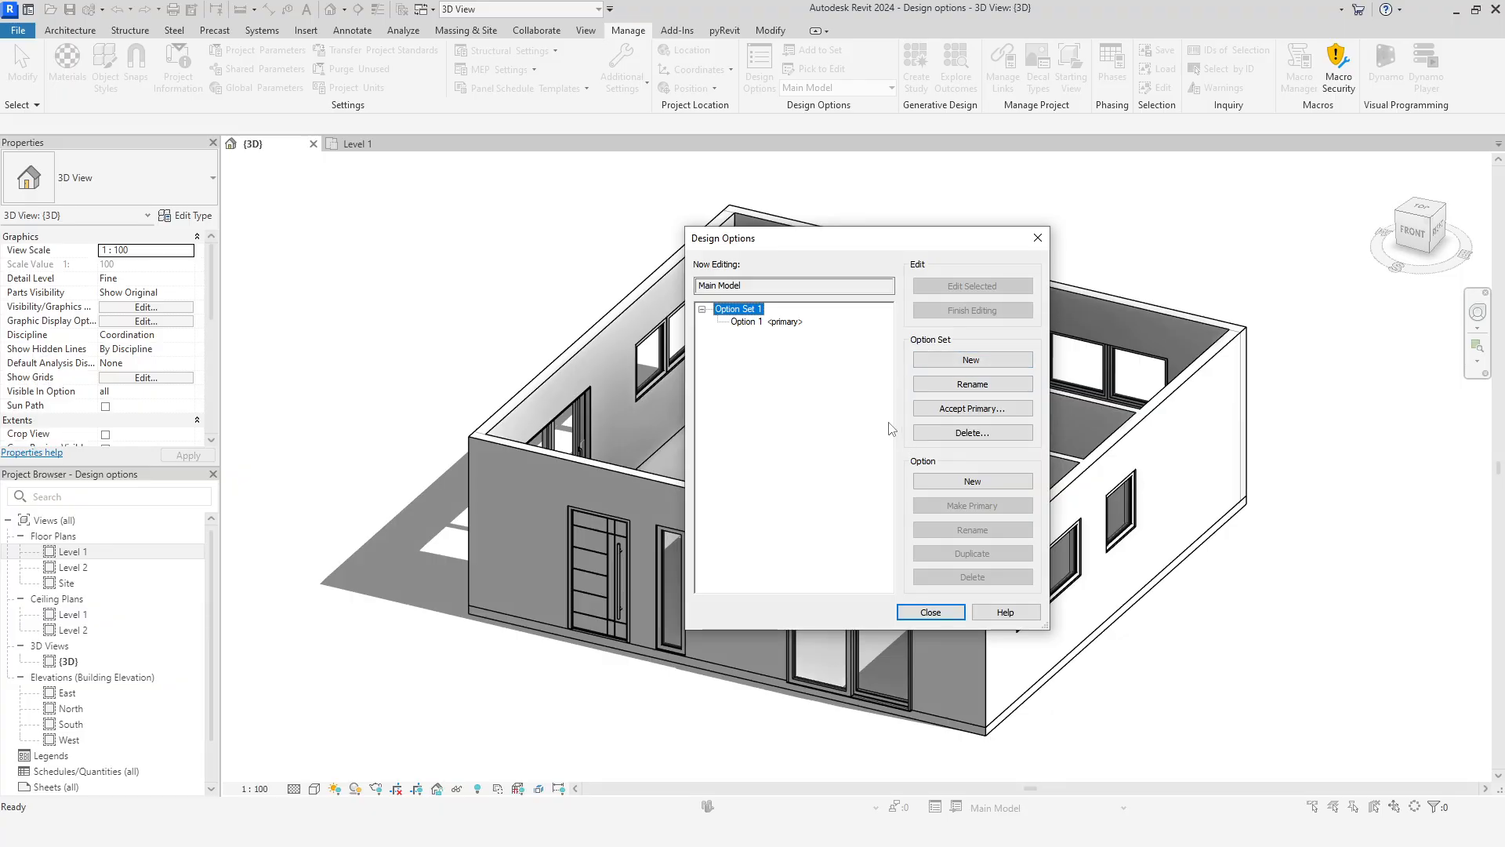
click(941, 392)
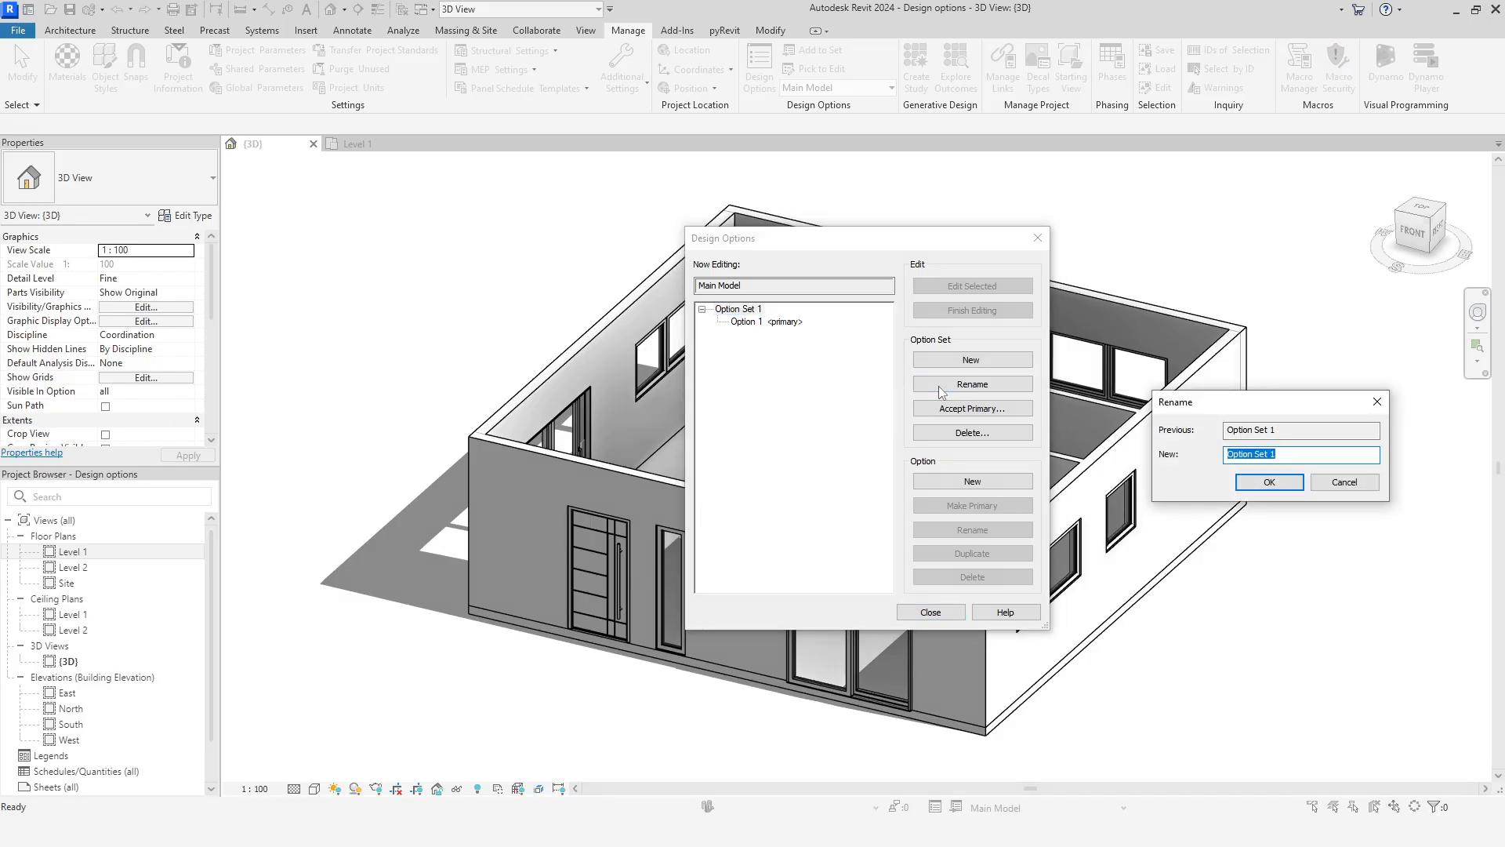
text(Roof type)
click(1258, 486)
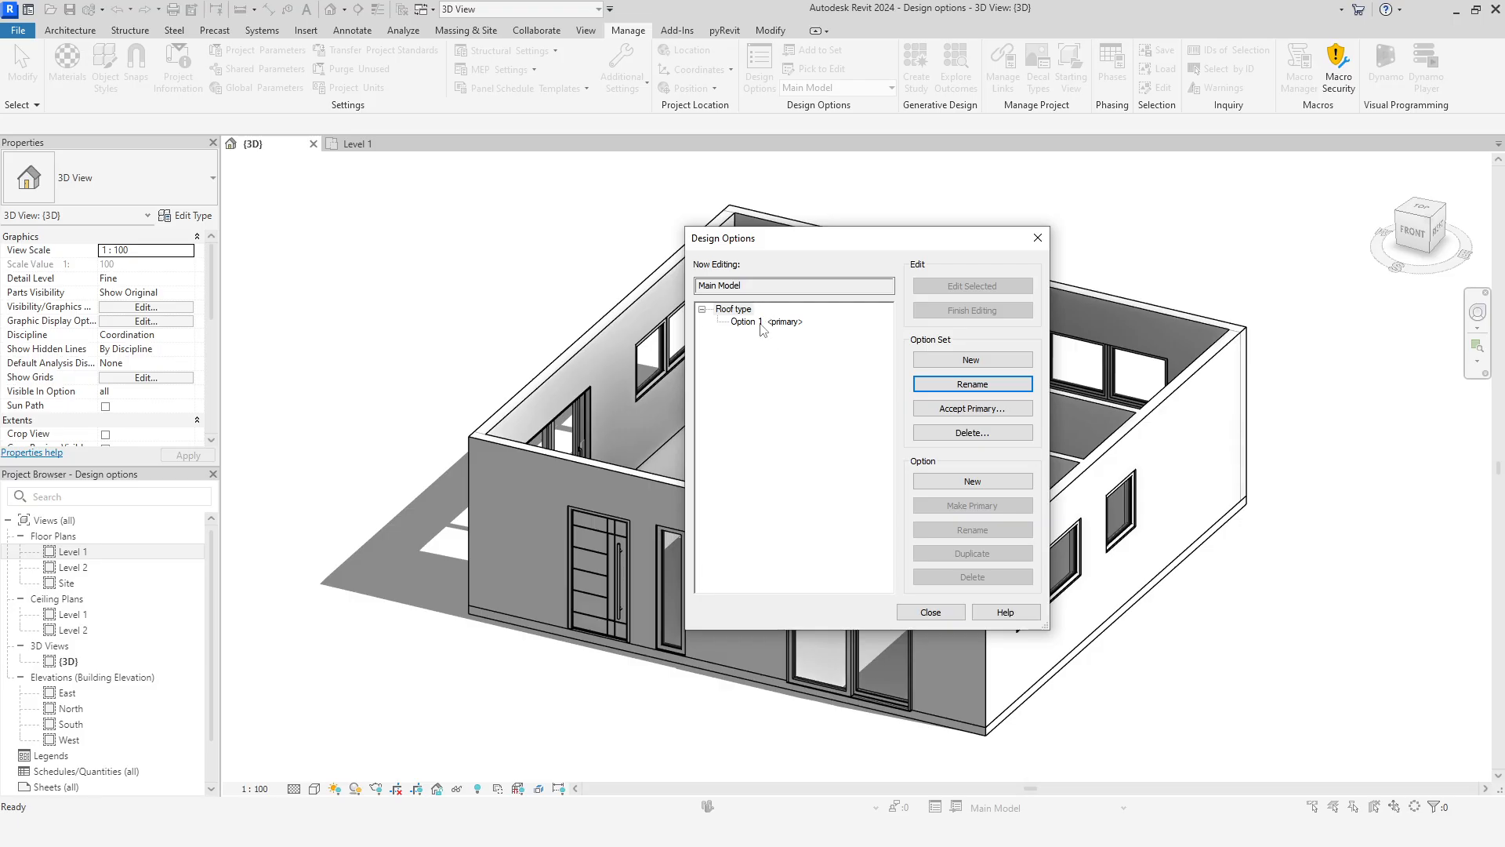
Rename the primary option of the Roof type set as Gable roof
click(769, 323)
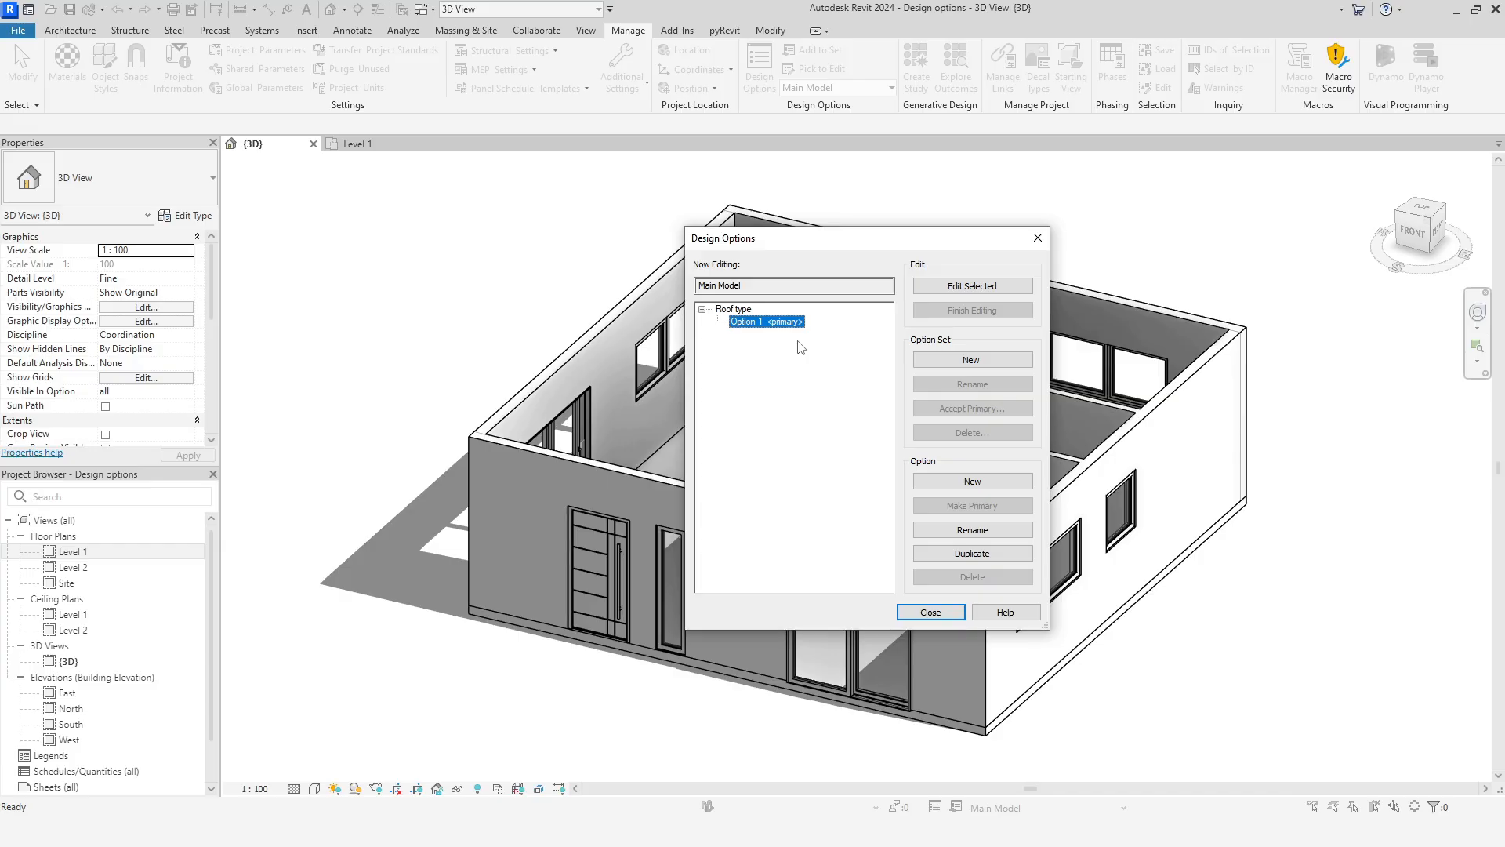
click(944, 527)
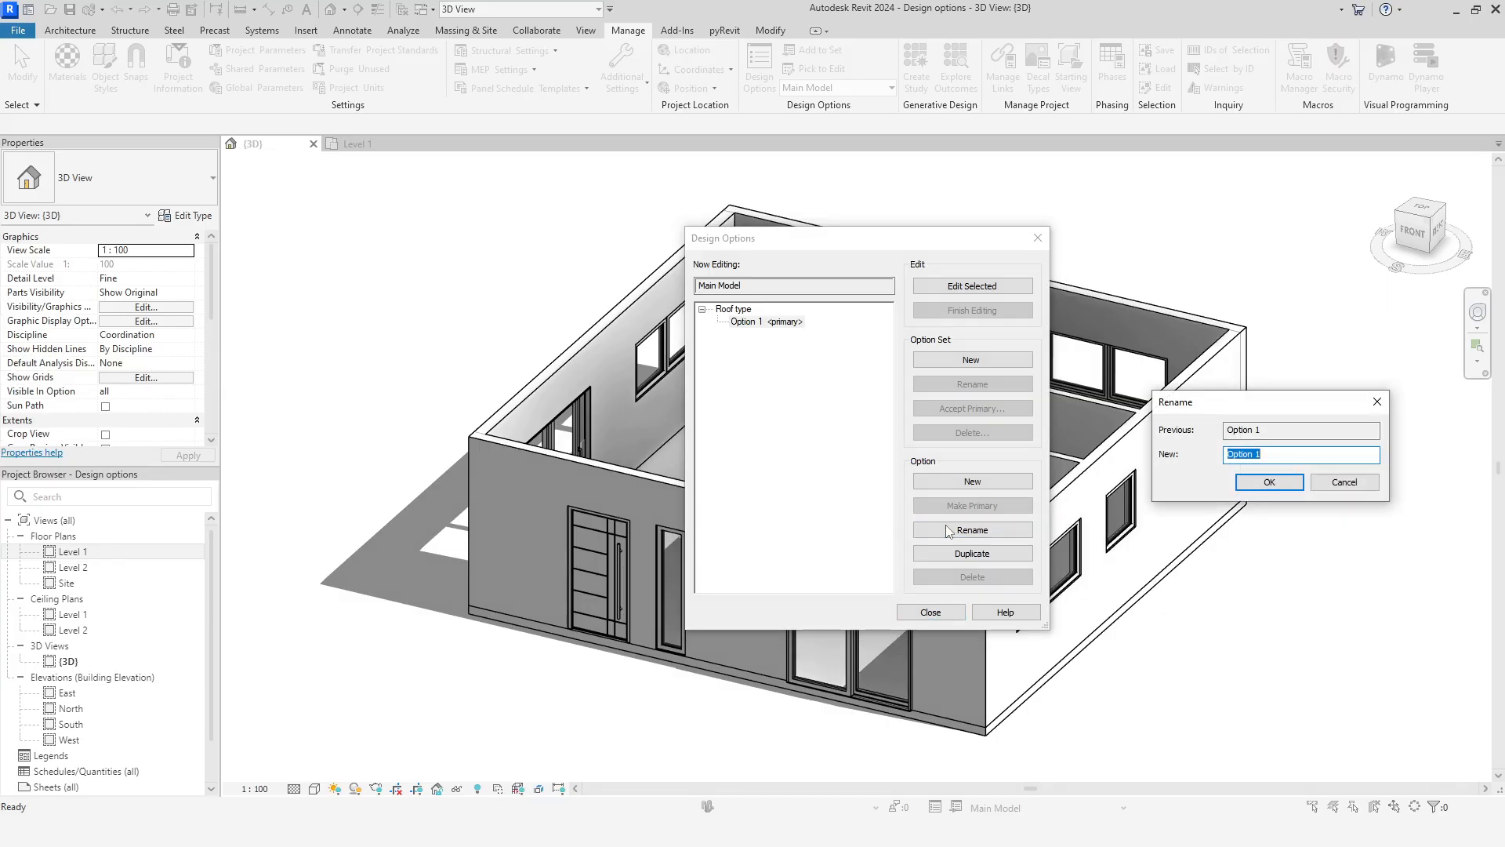
text(Gable roof)
click(1270, 481)
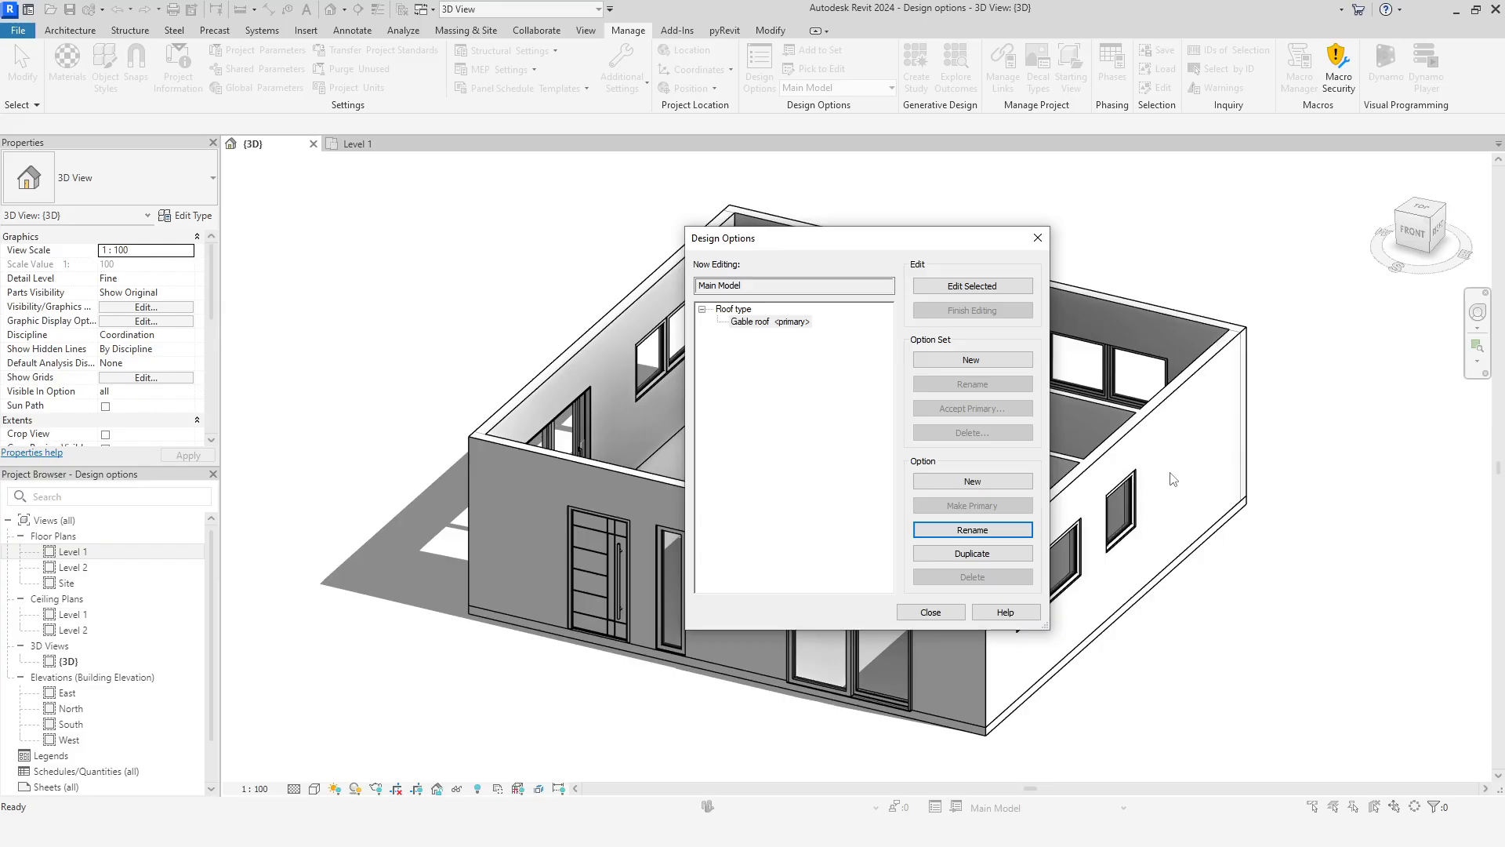
Add a second option to the Roof type set and name it Hip roof
click(943, 482)
click(968, 530)
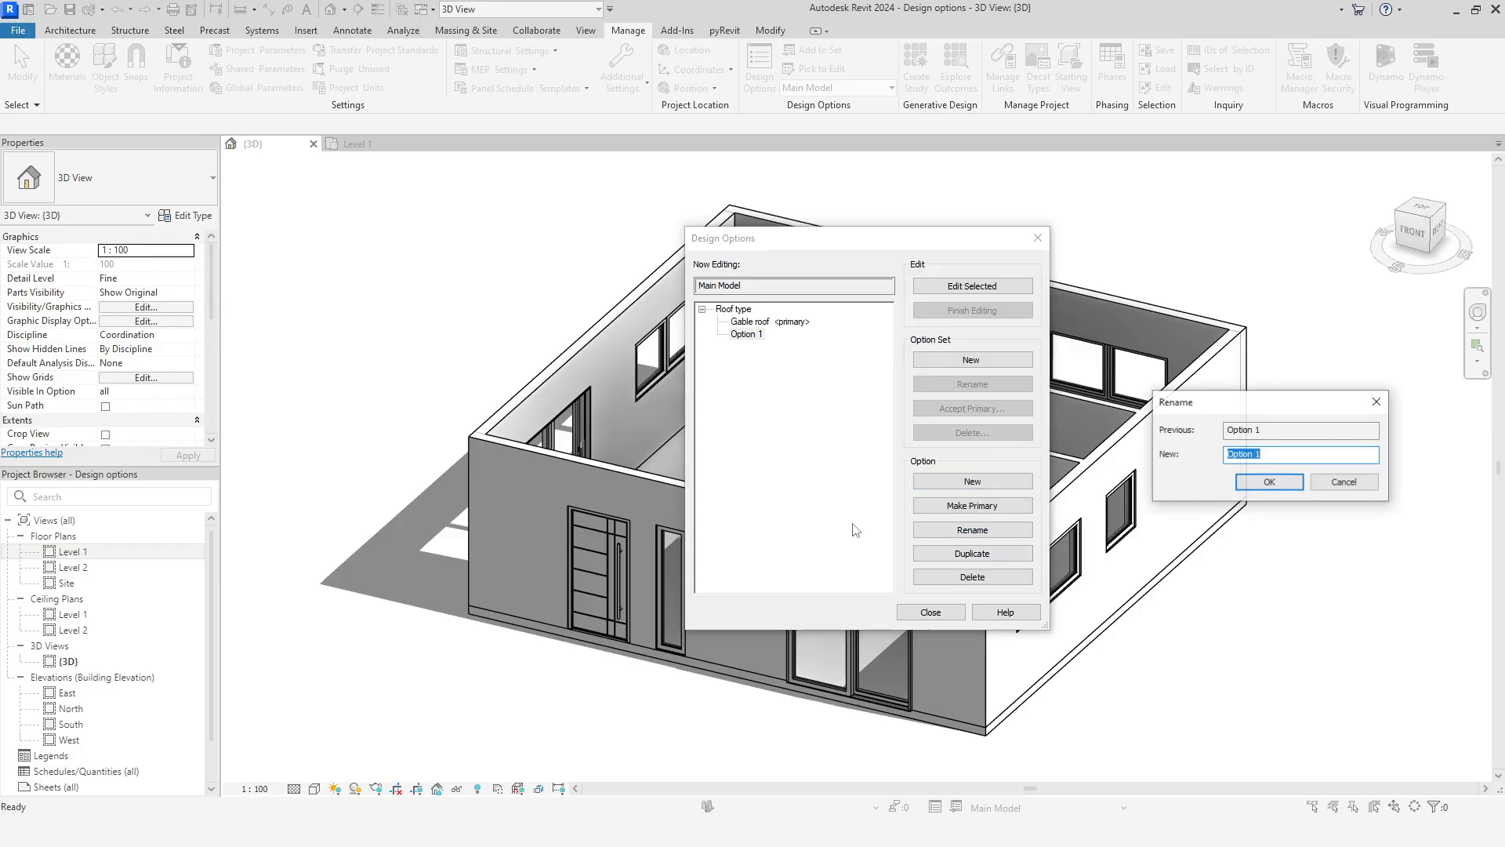
text(Hip roof)
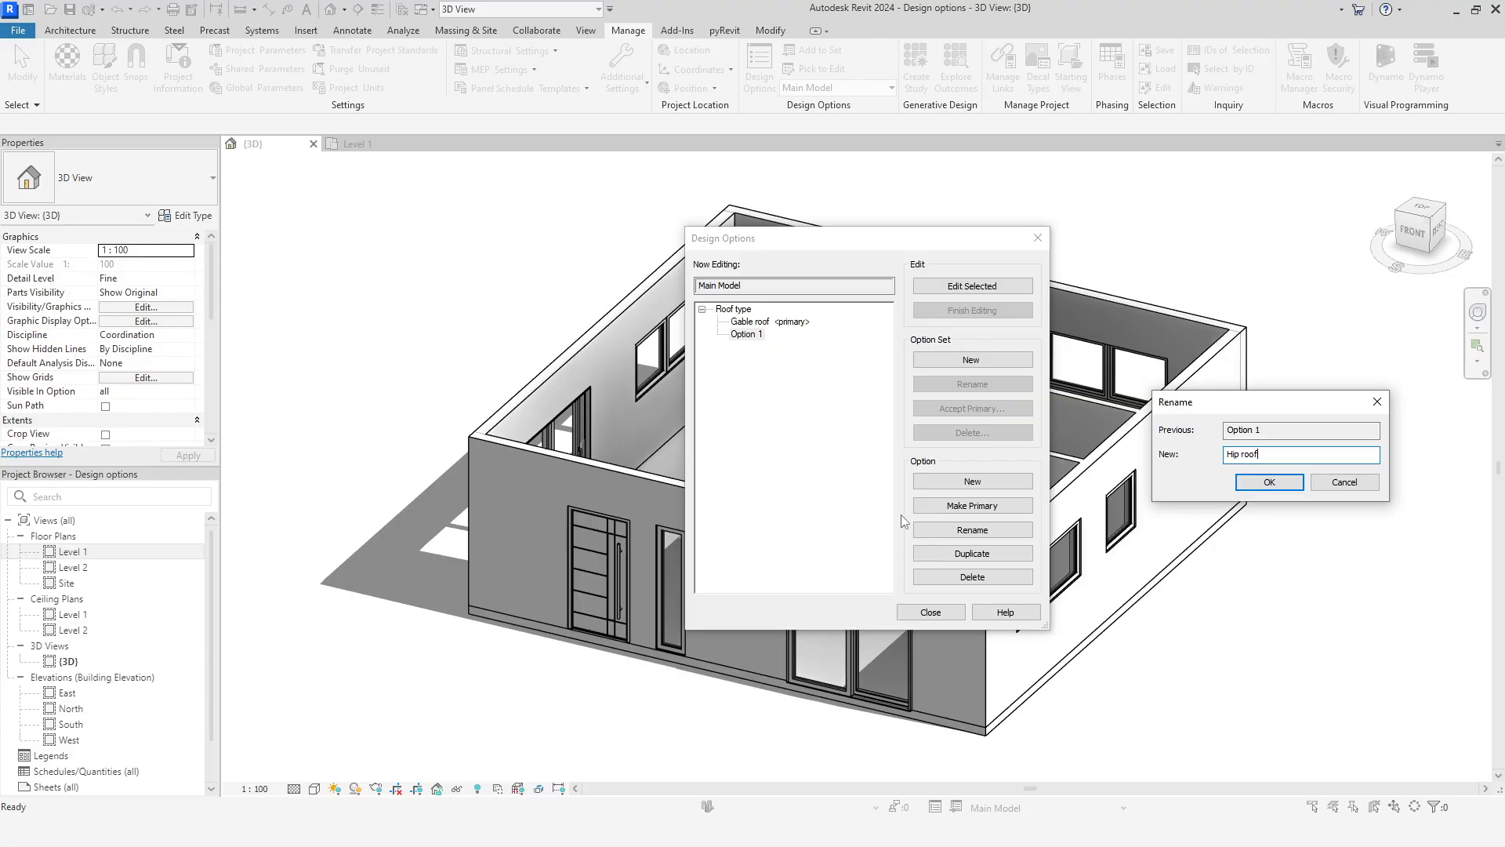
click(1270, 480)
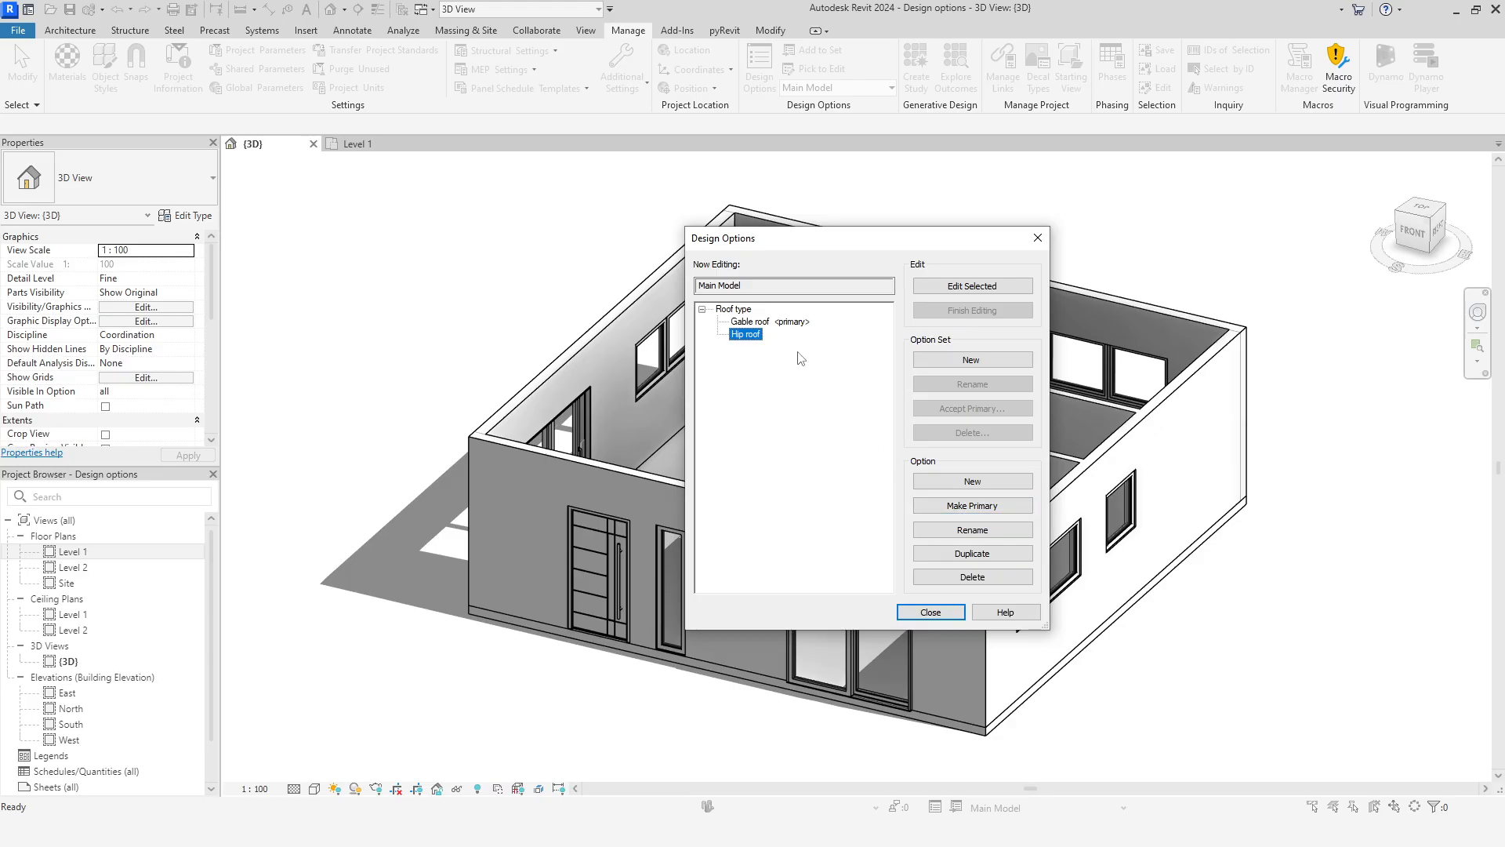
Create another design option set and rename it Bathroom layout
click(943, 360)
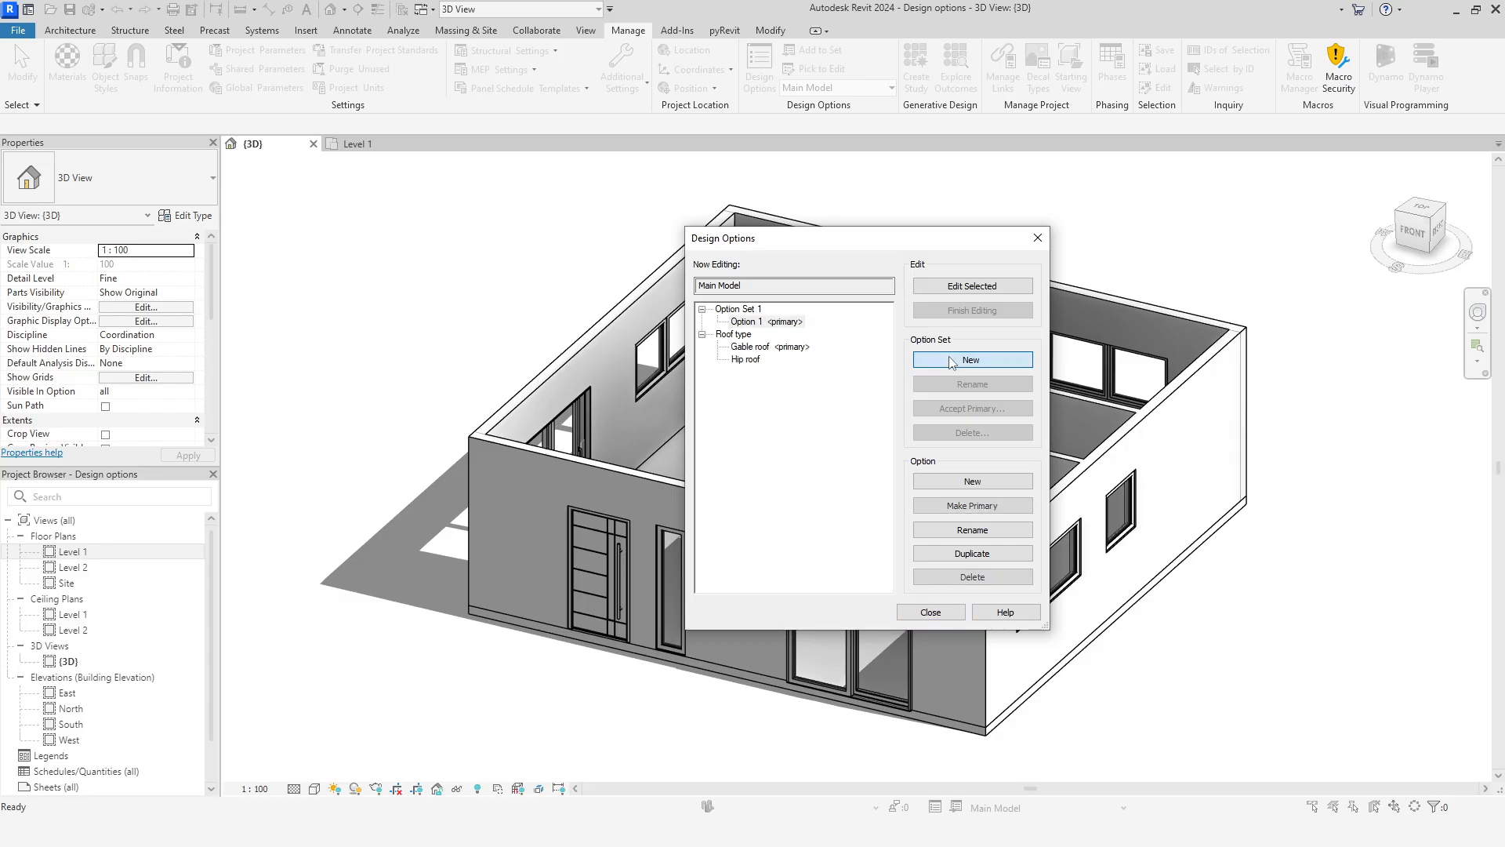
click(745, 309)
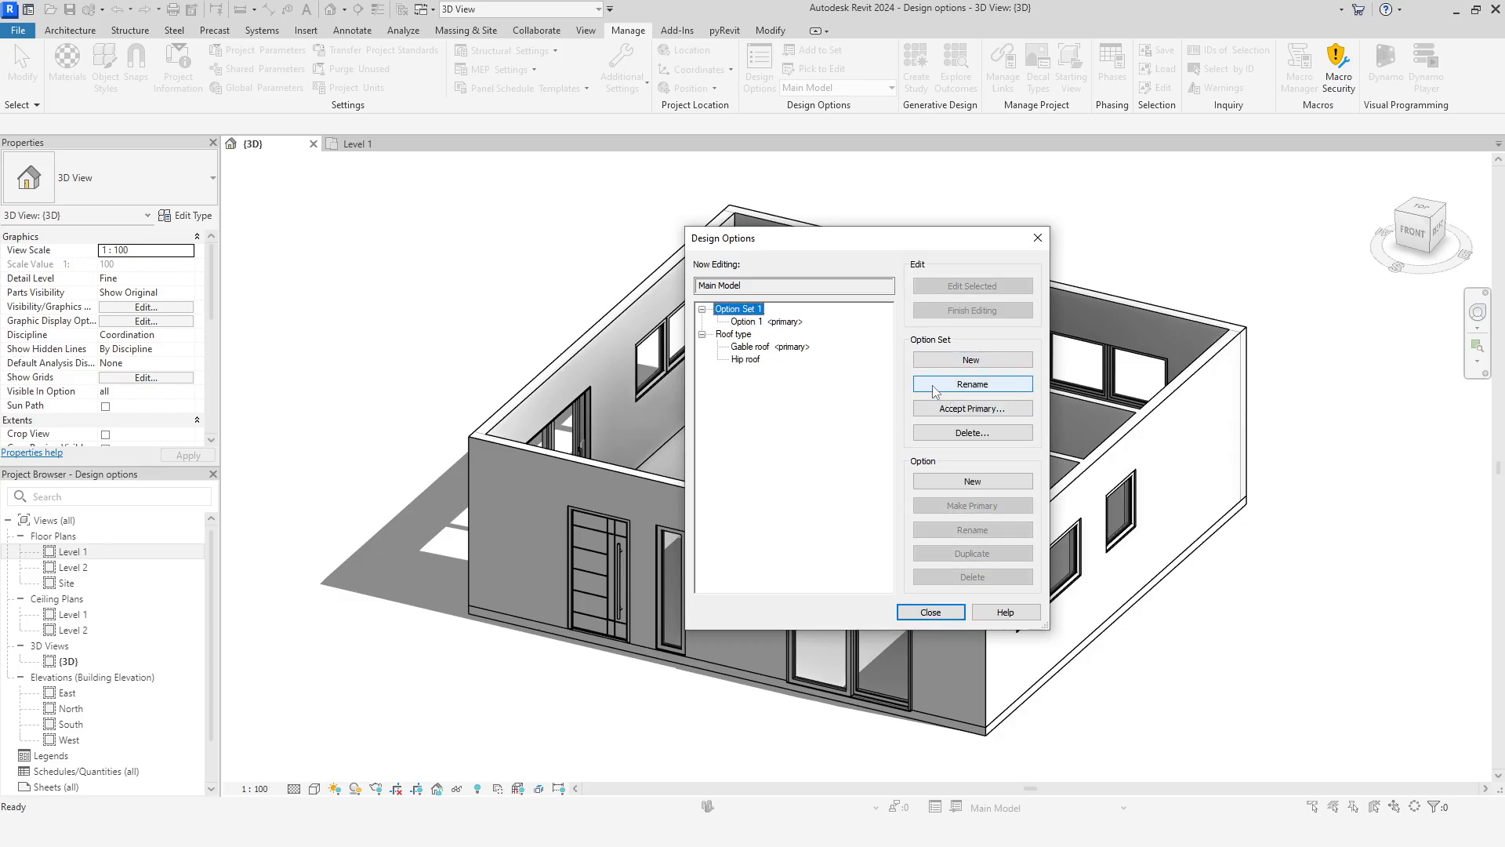
click(935, 391)
text(B)
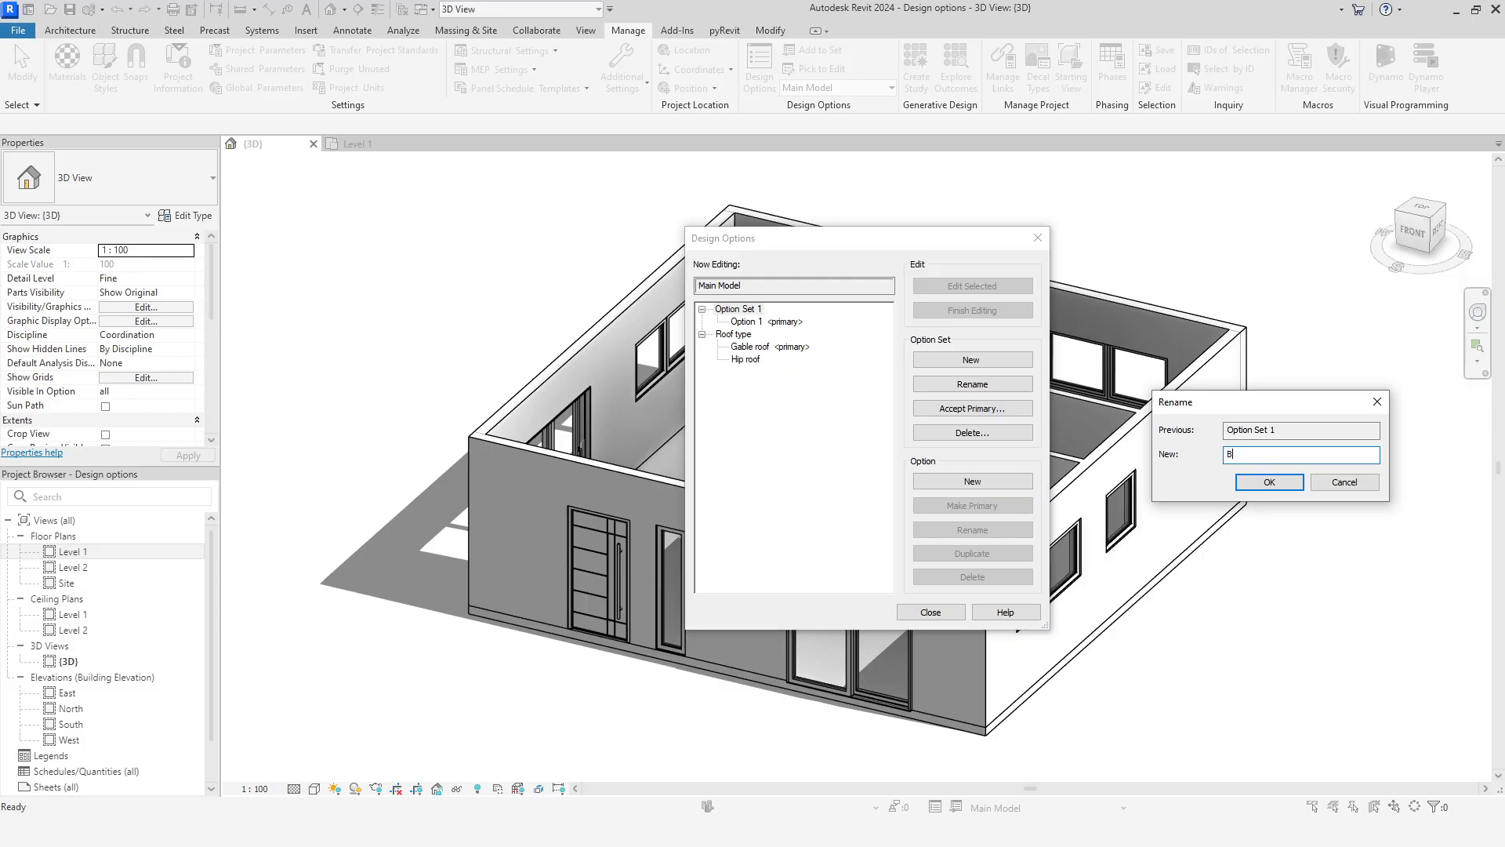
text(athroom layout)
click(1273, 480)
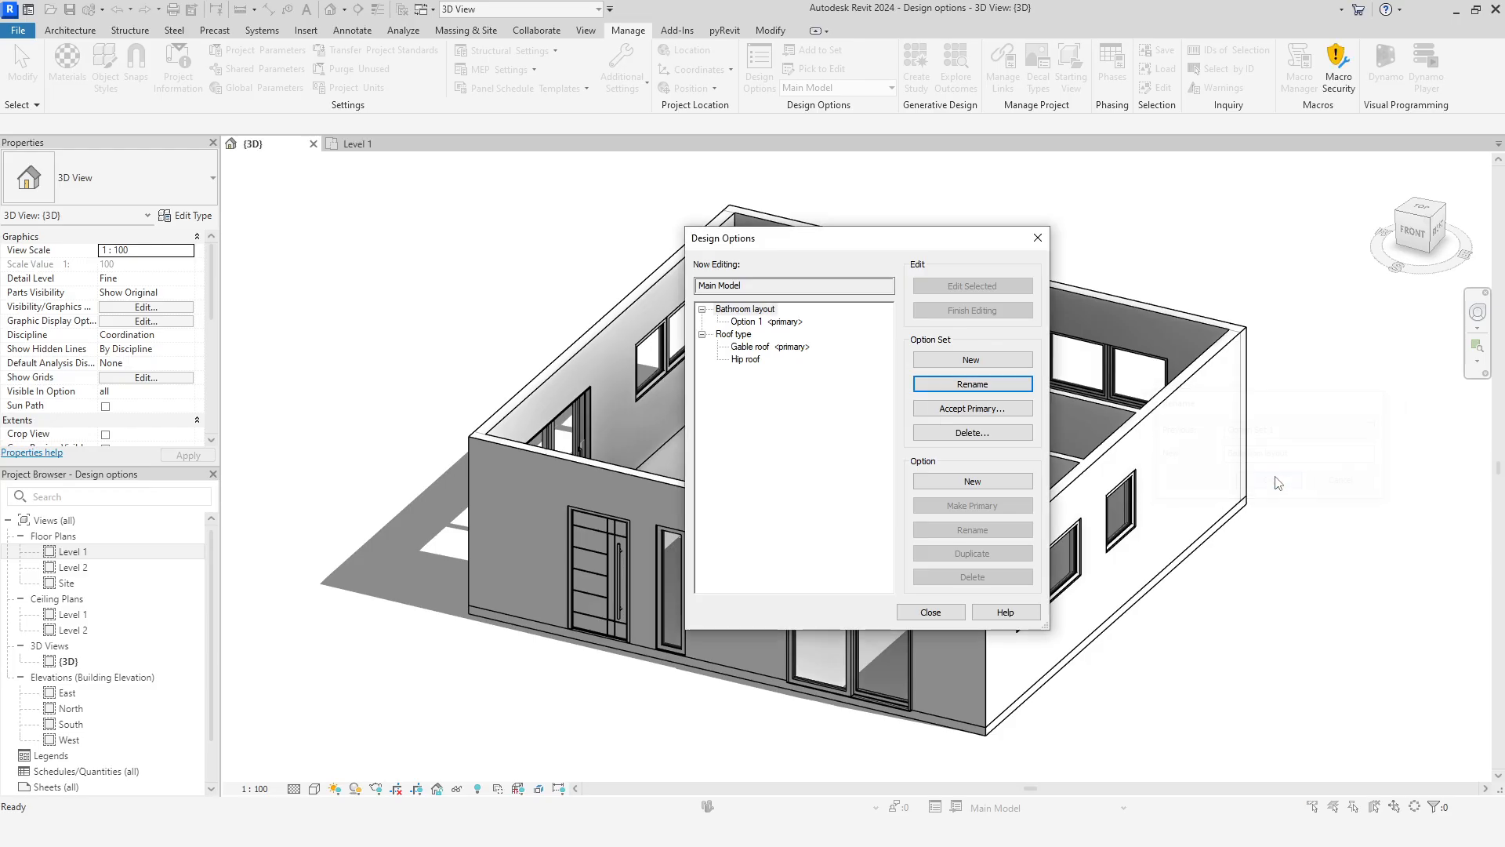
Rename the primary option of the Bathroom layout set as Bathtub layout
click(756, 321)
click(939, 533)
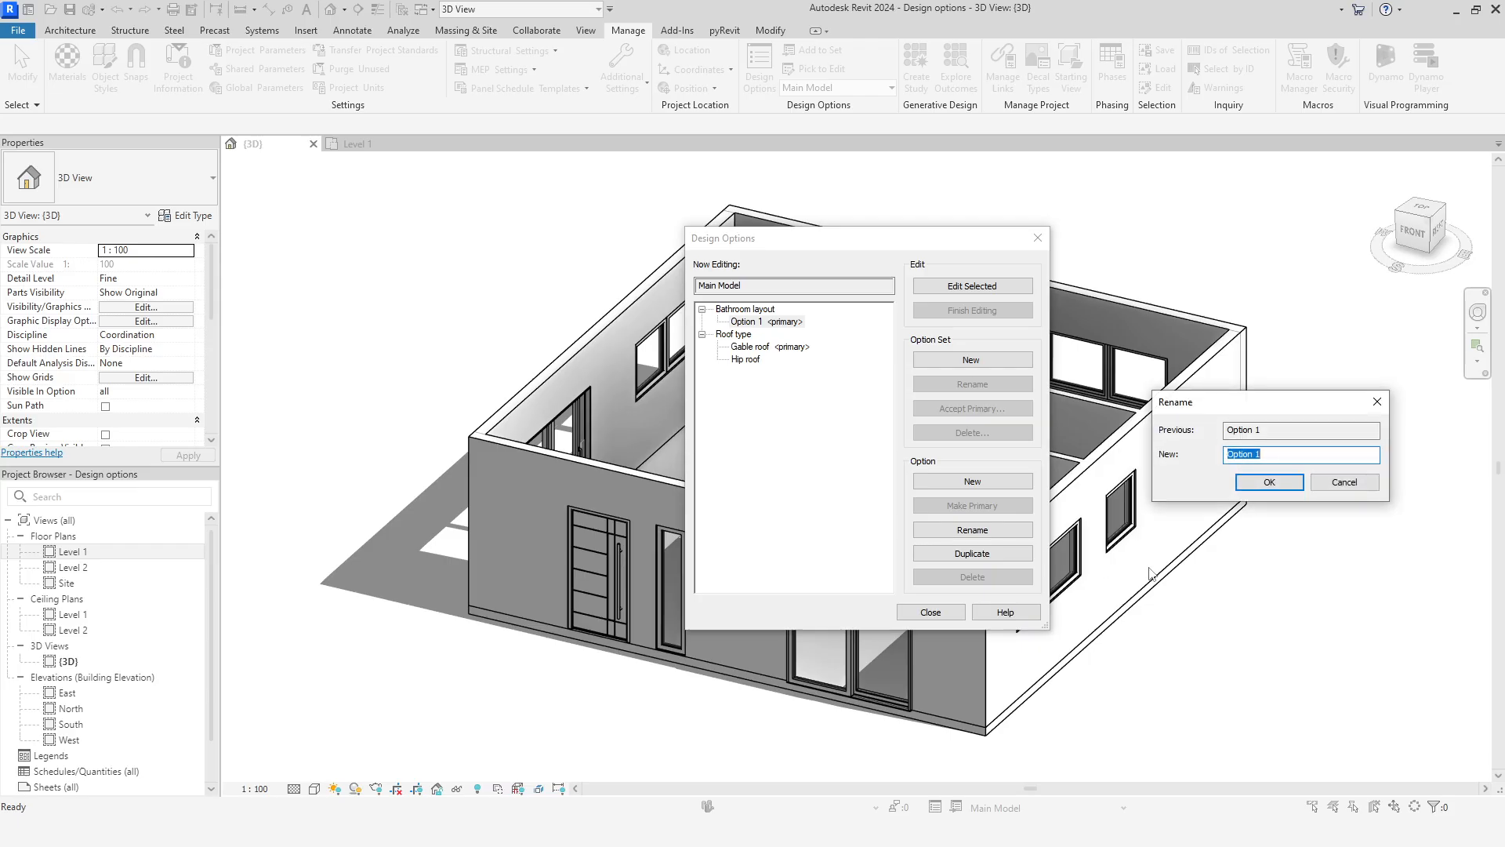
text(Bathtub layout)
click(1280, 481)
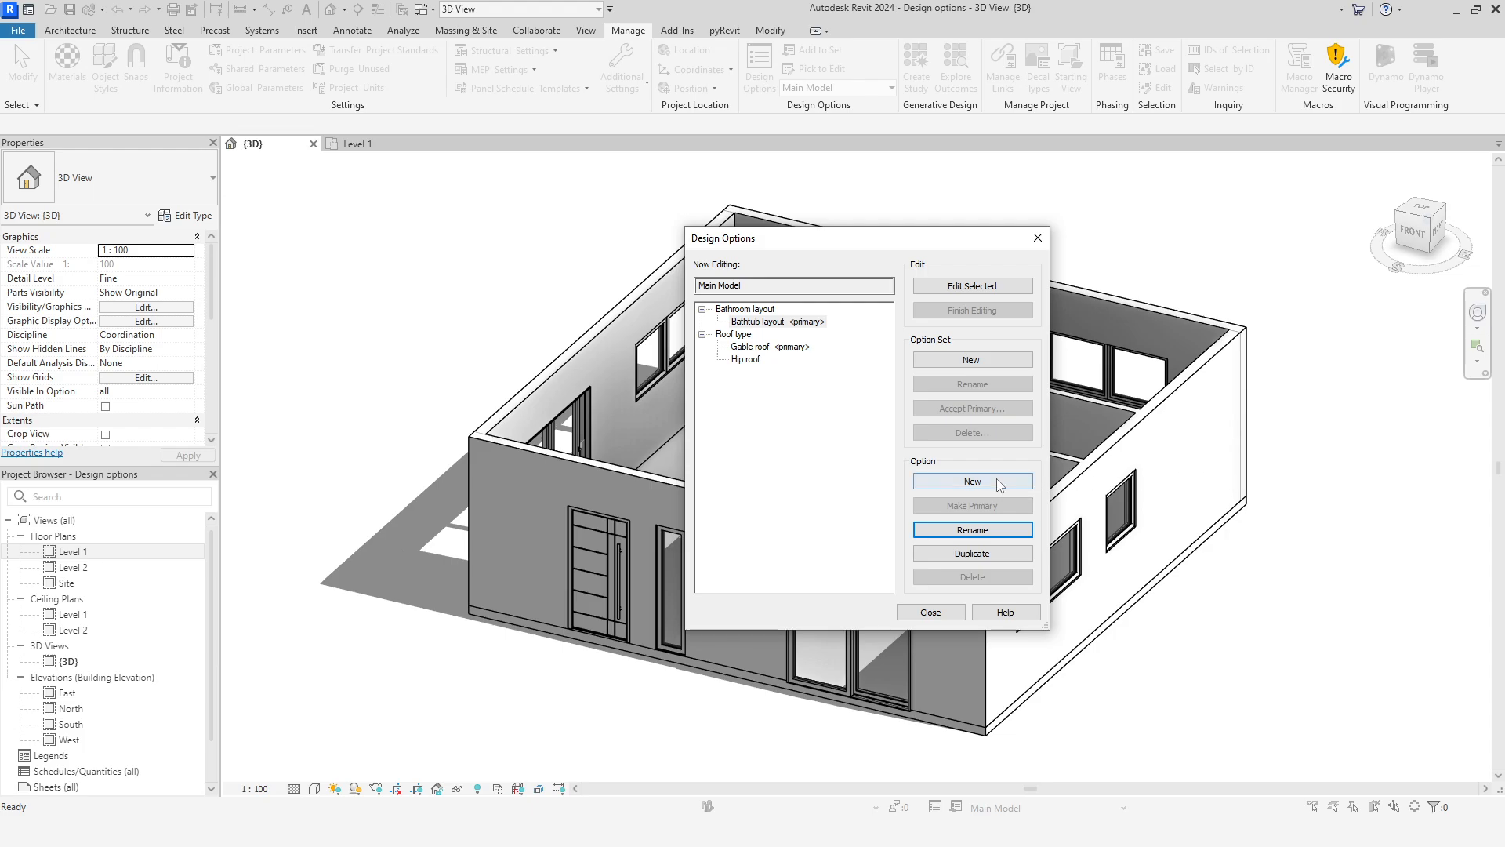
Add a second option named Shower layout to the Bathroom layout set, and close the design options without saving the project
click(972, 480)
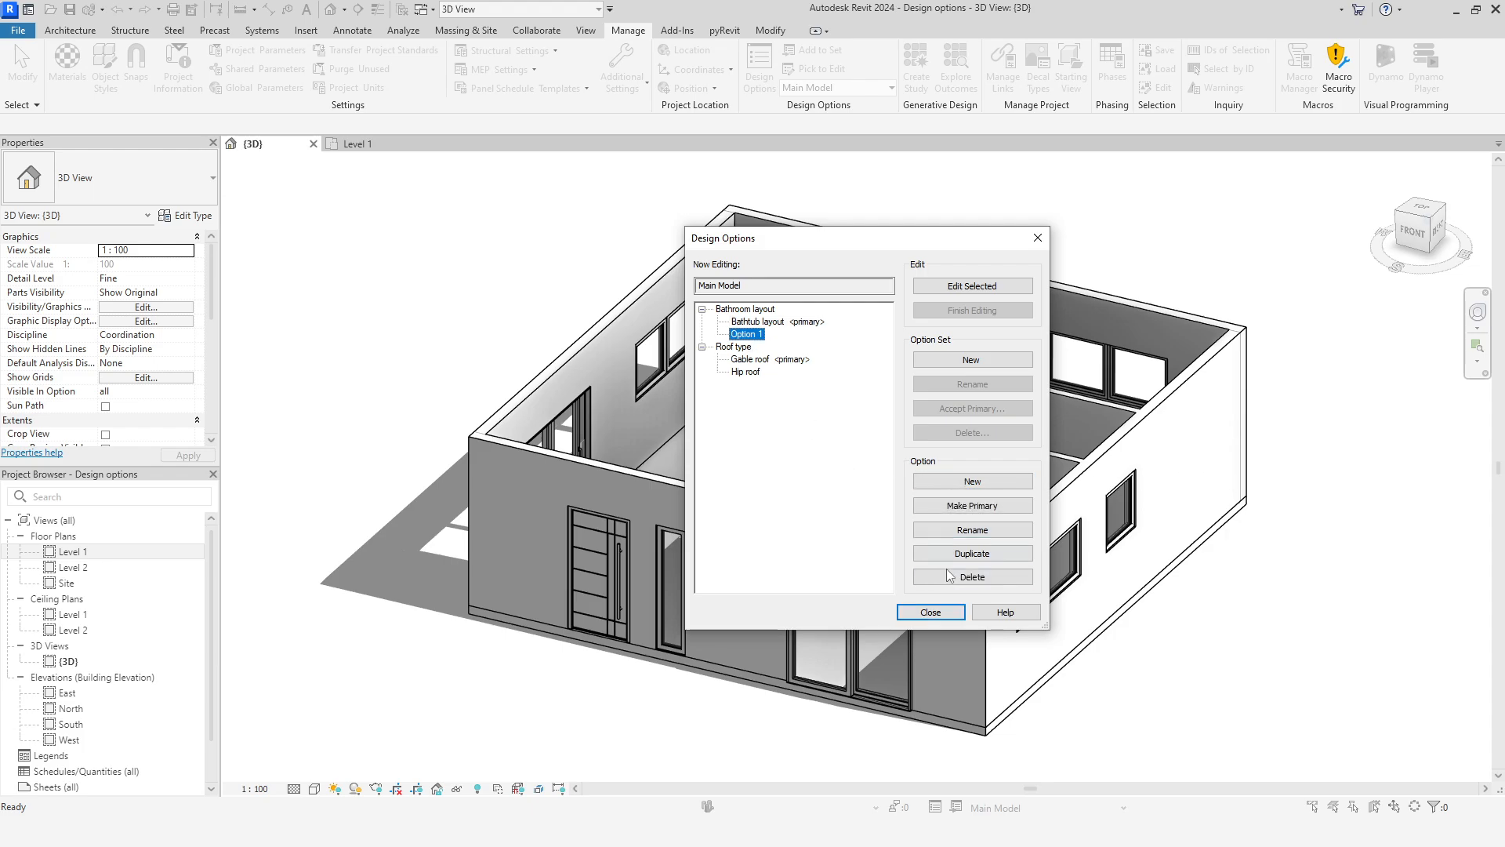
click(972, 529)
text(Sho)
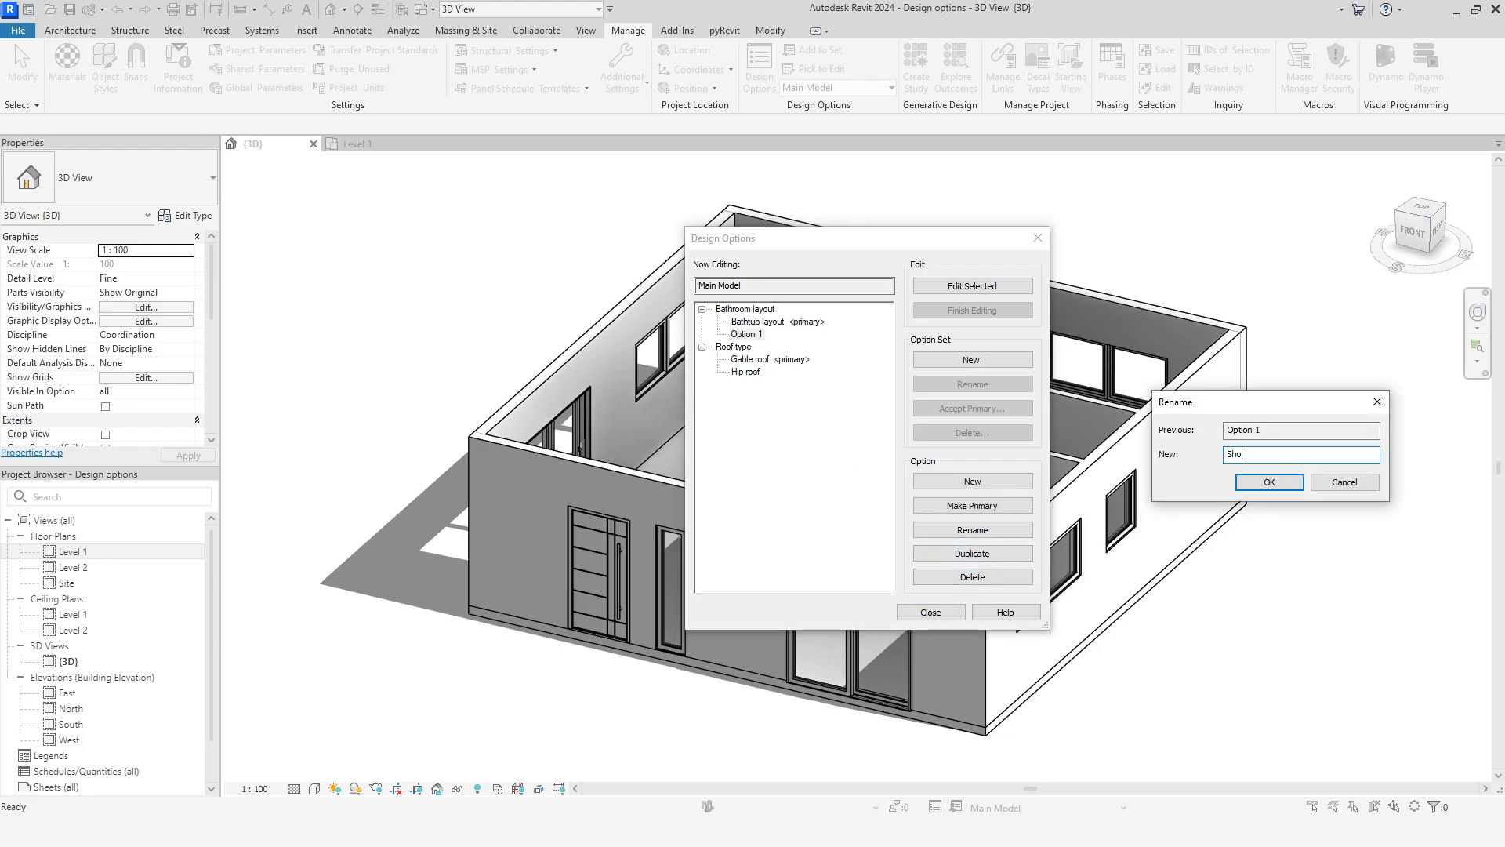
text(wer layout)
click(1262, 484)
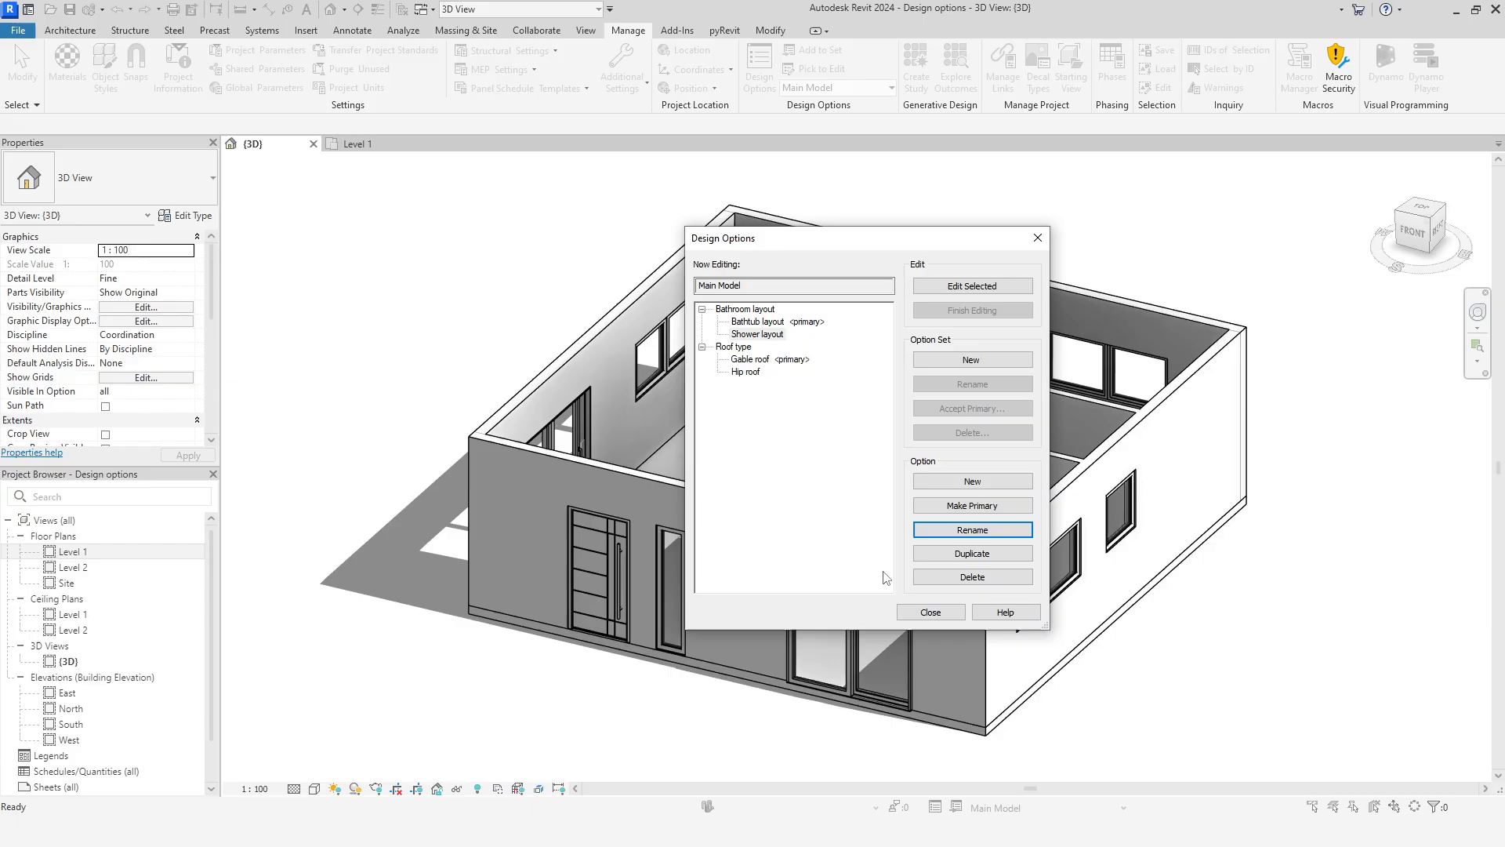
click(919, 612)
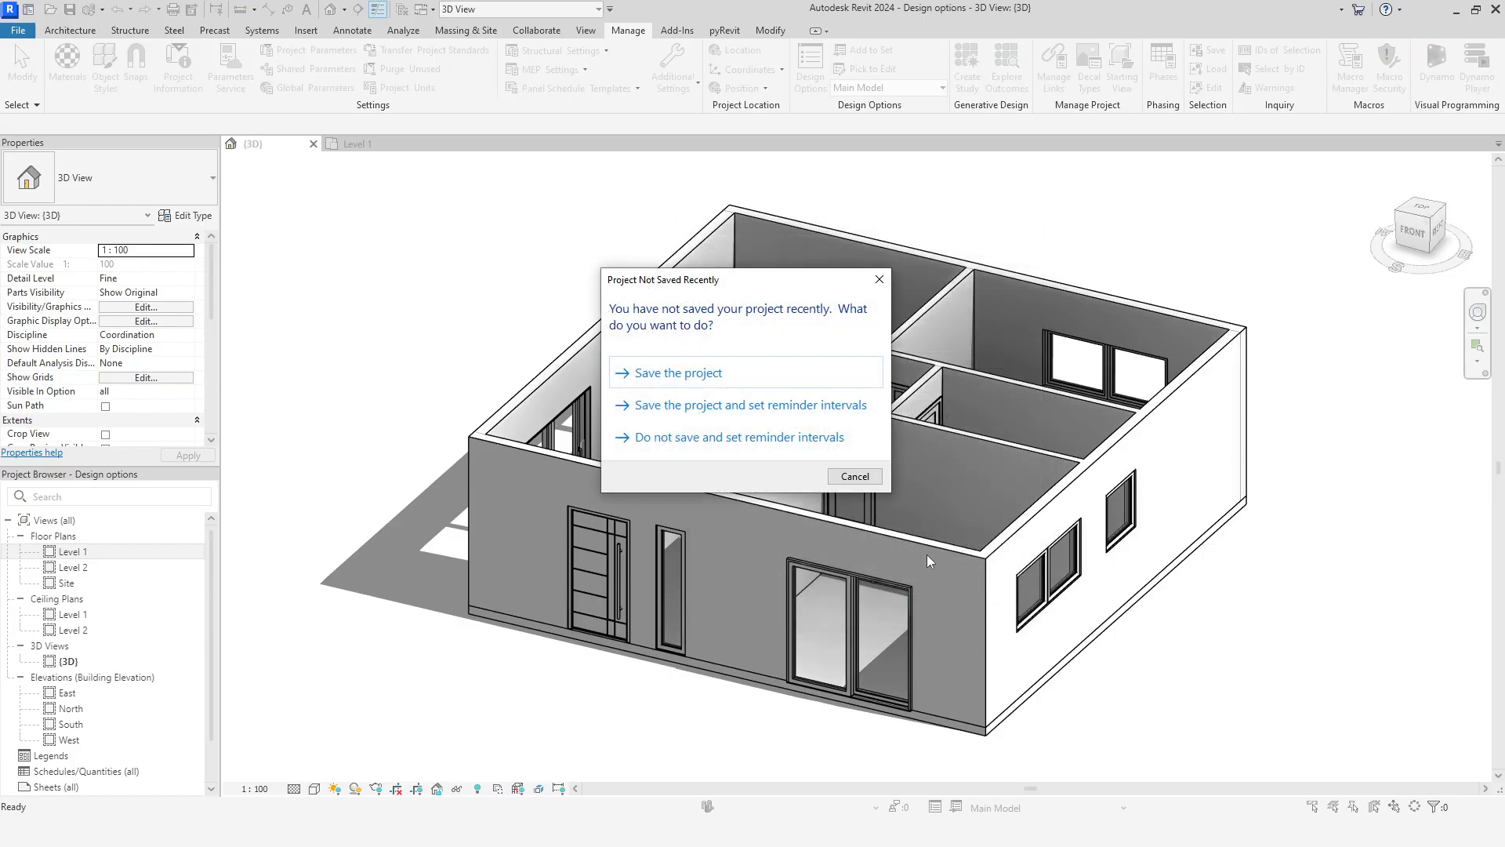
click(878, 279)
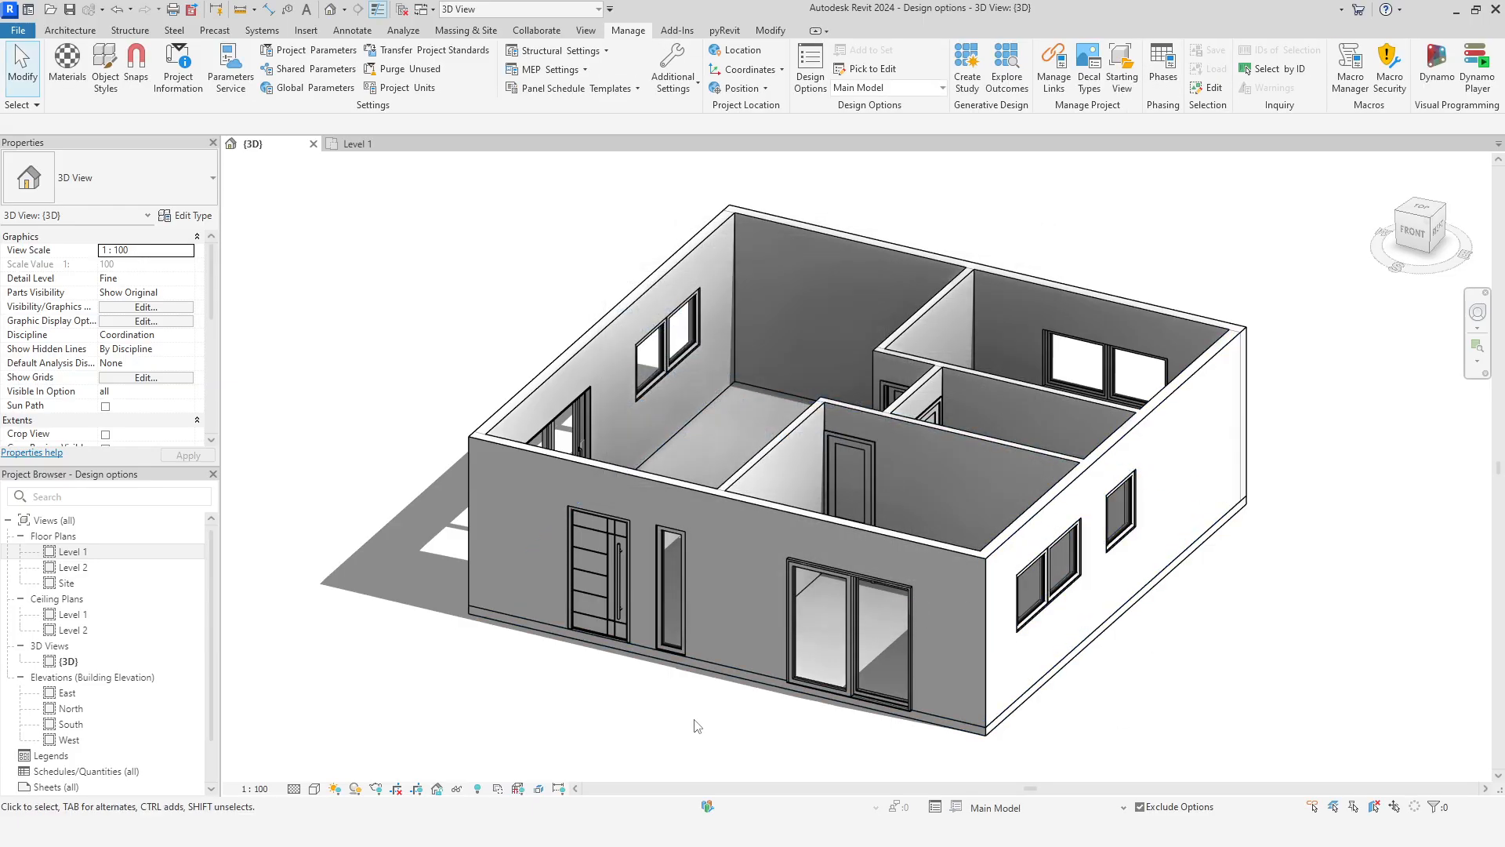
Try Gable roof and Shower layout as the active design option, and return to Main Model
scroll(601, 726, down, 2)
shift+middle_drag(601, 726, 801, 717)
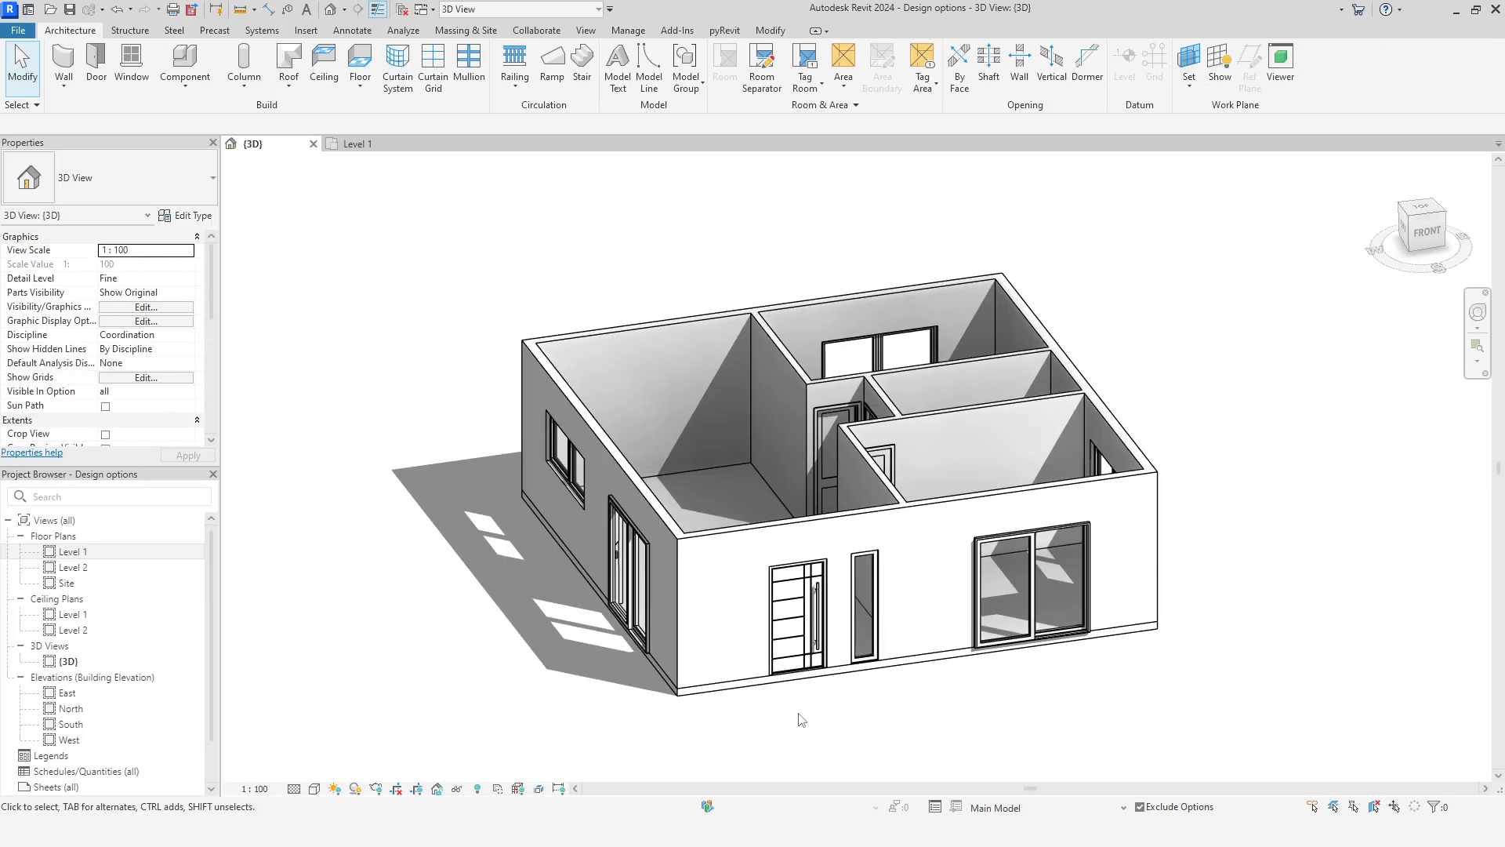
click(1010, 806)
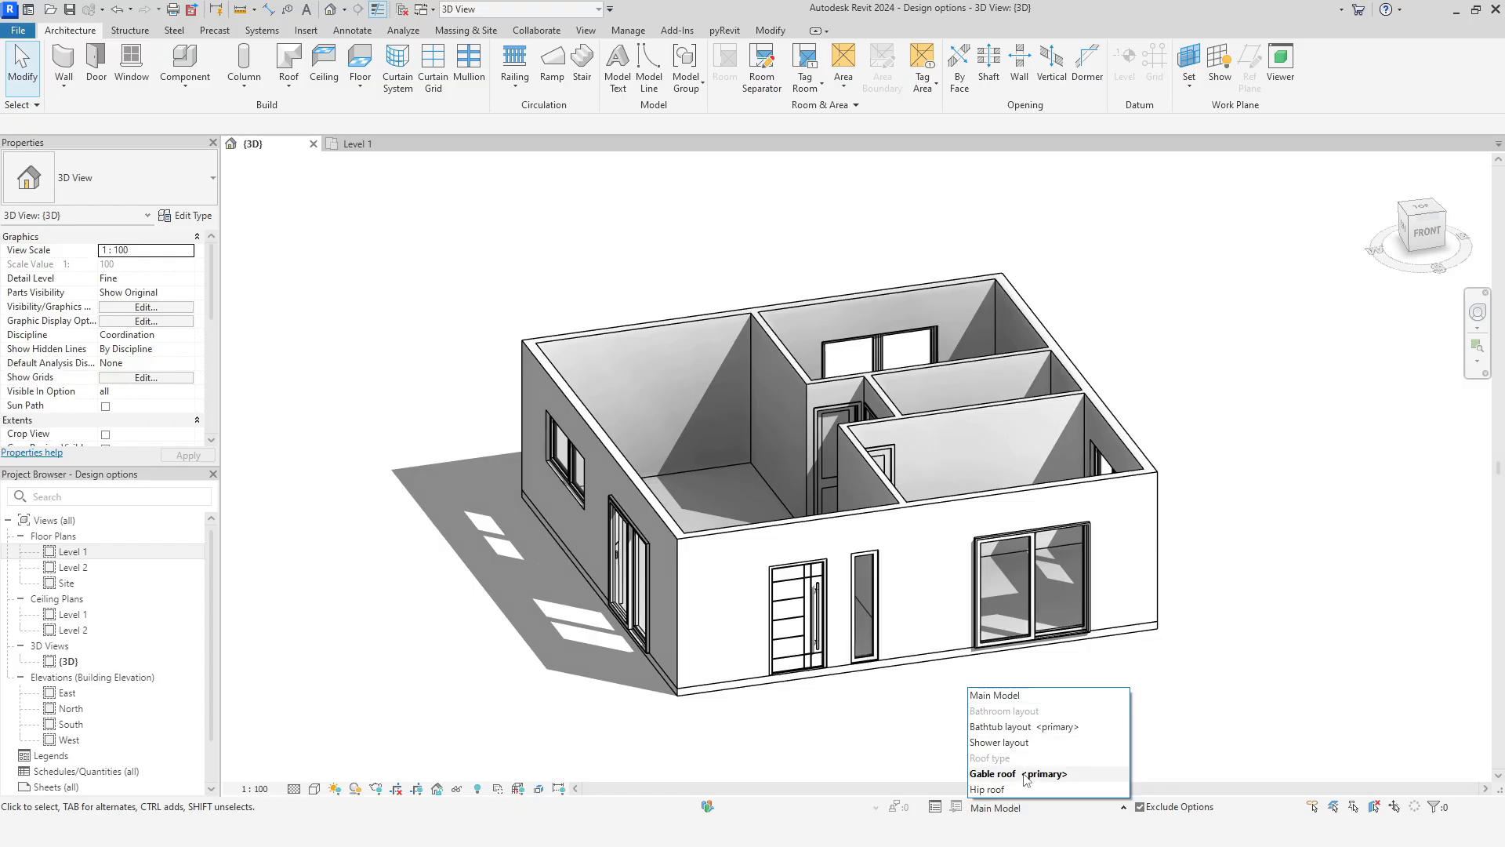
click(1011, 773)
drag(703, 289, 758, 348)
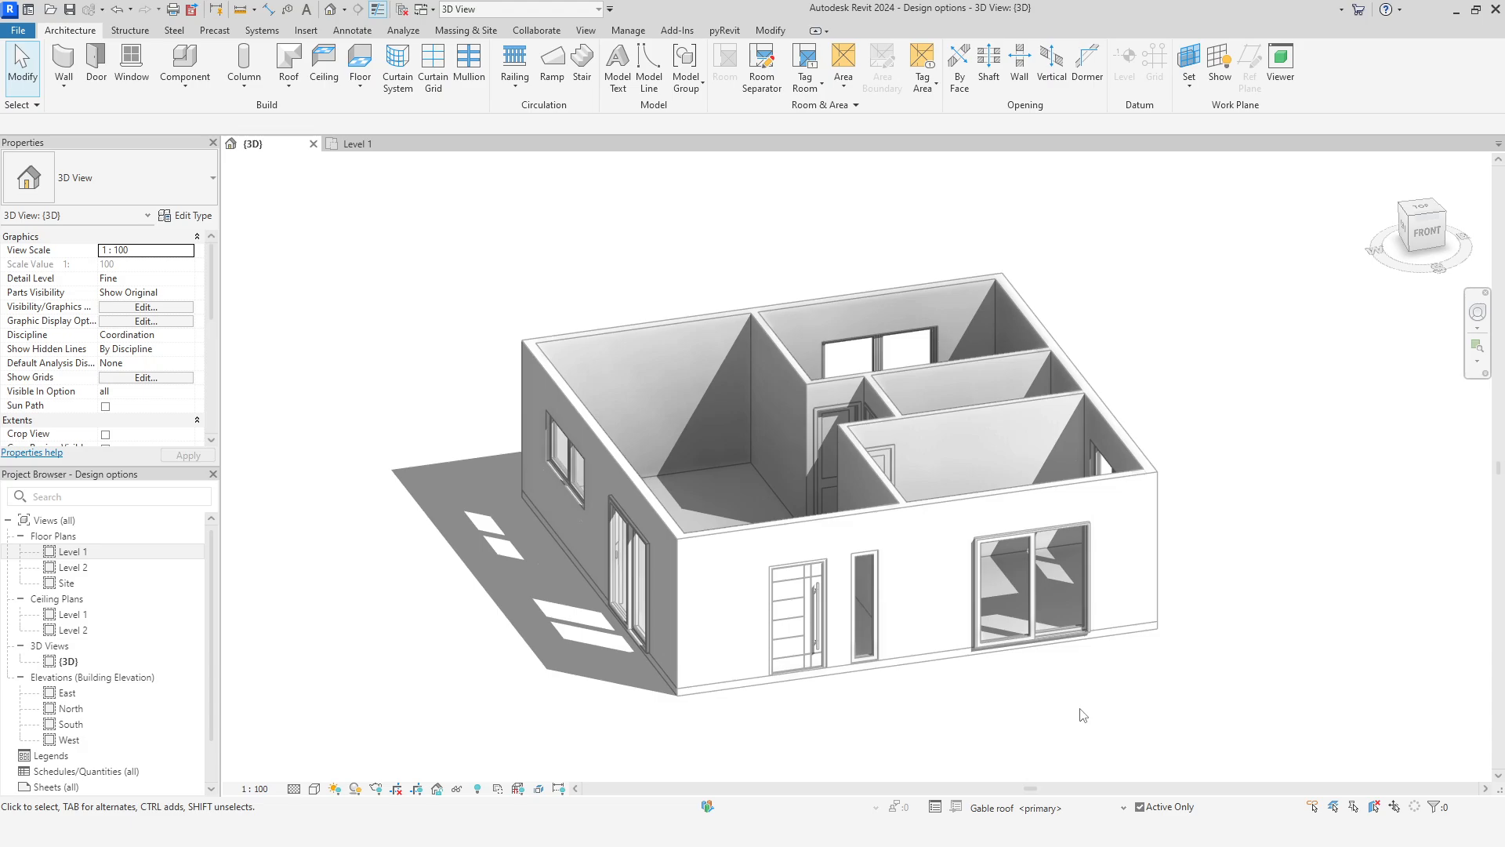
click(1042, 807)
click(1011, 743)
click(1003, 807)
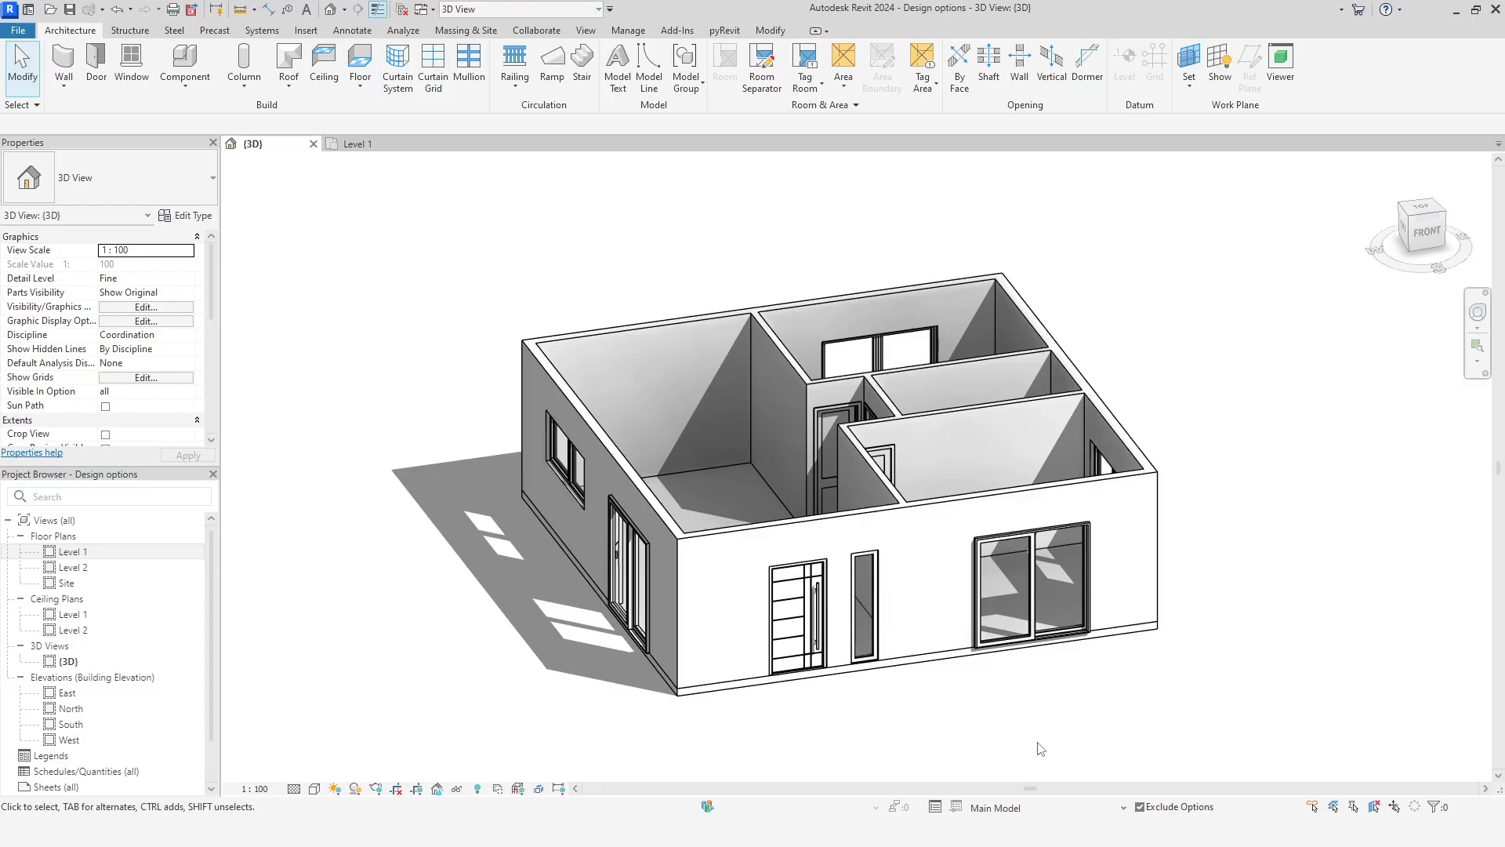
Select the chain of four exterior walls and add them to both the Gable roof and Hip roof options of the Roof type set
shift+middle_drag(922, 755, 974, 773)
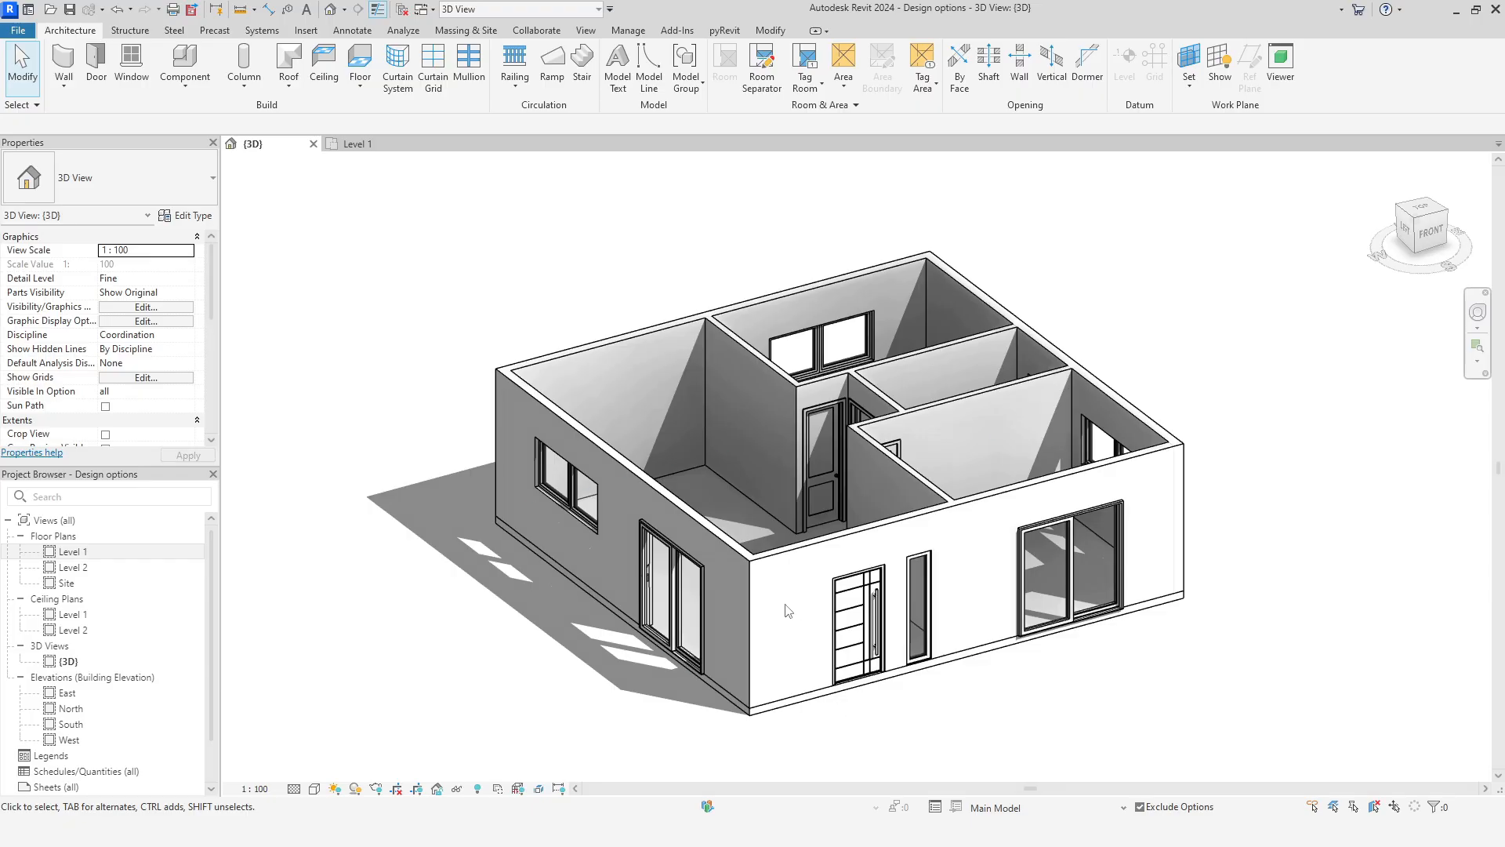
key(Tab)
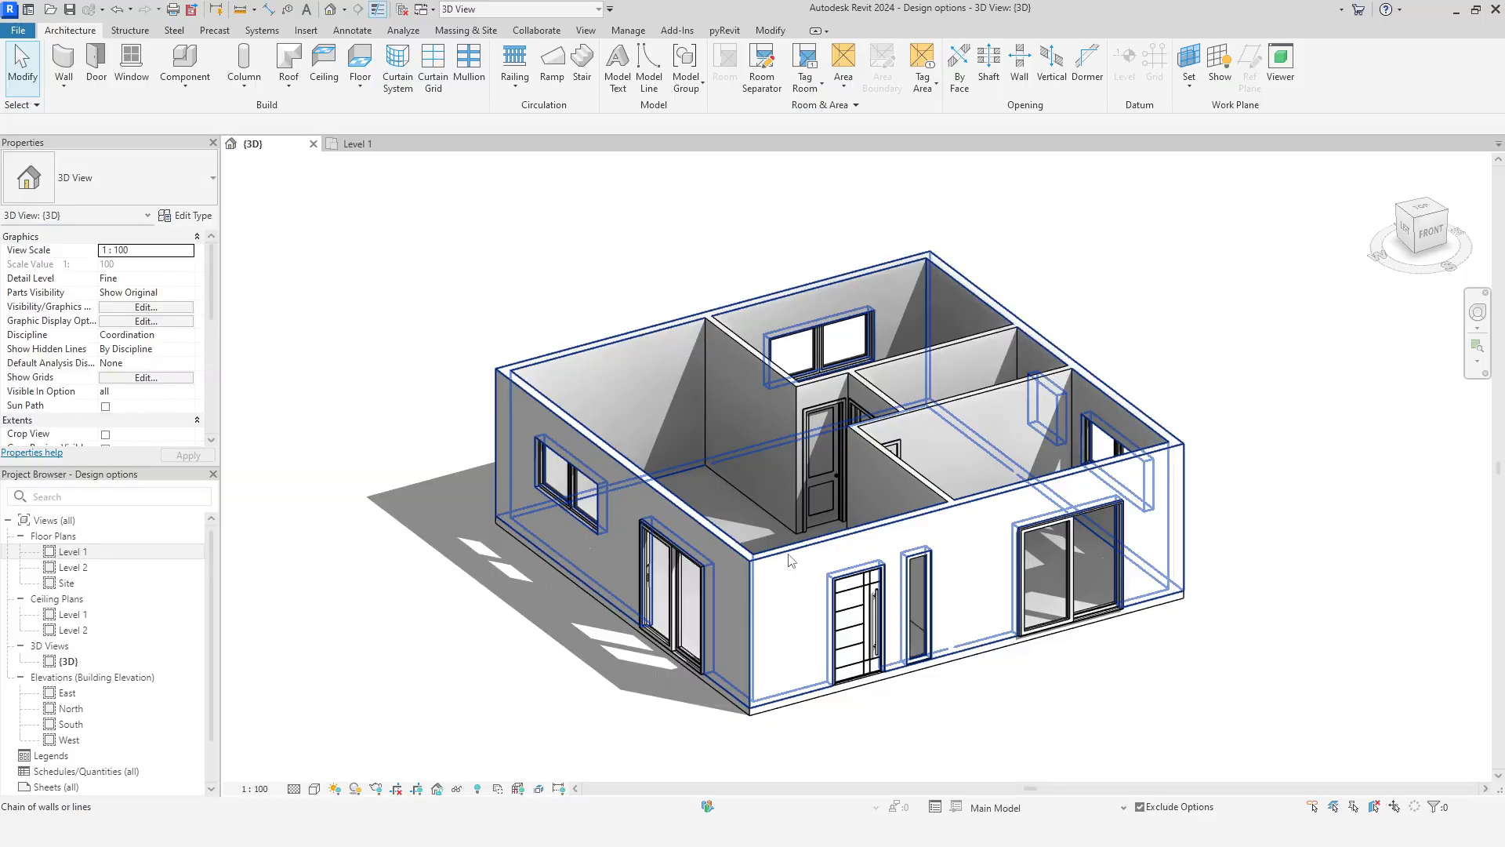
click(789, 559)
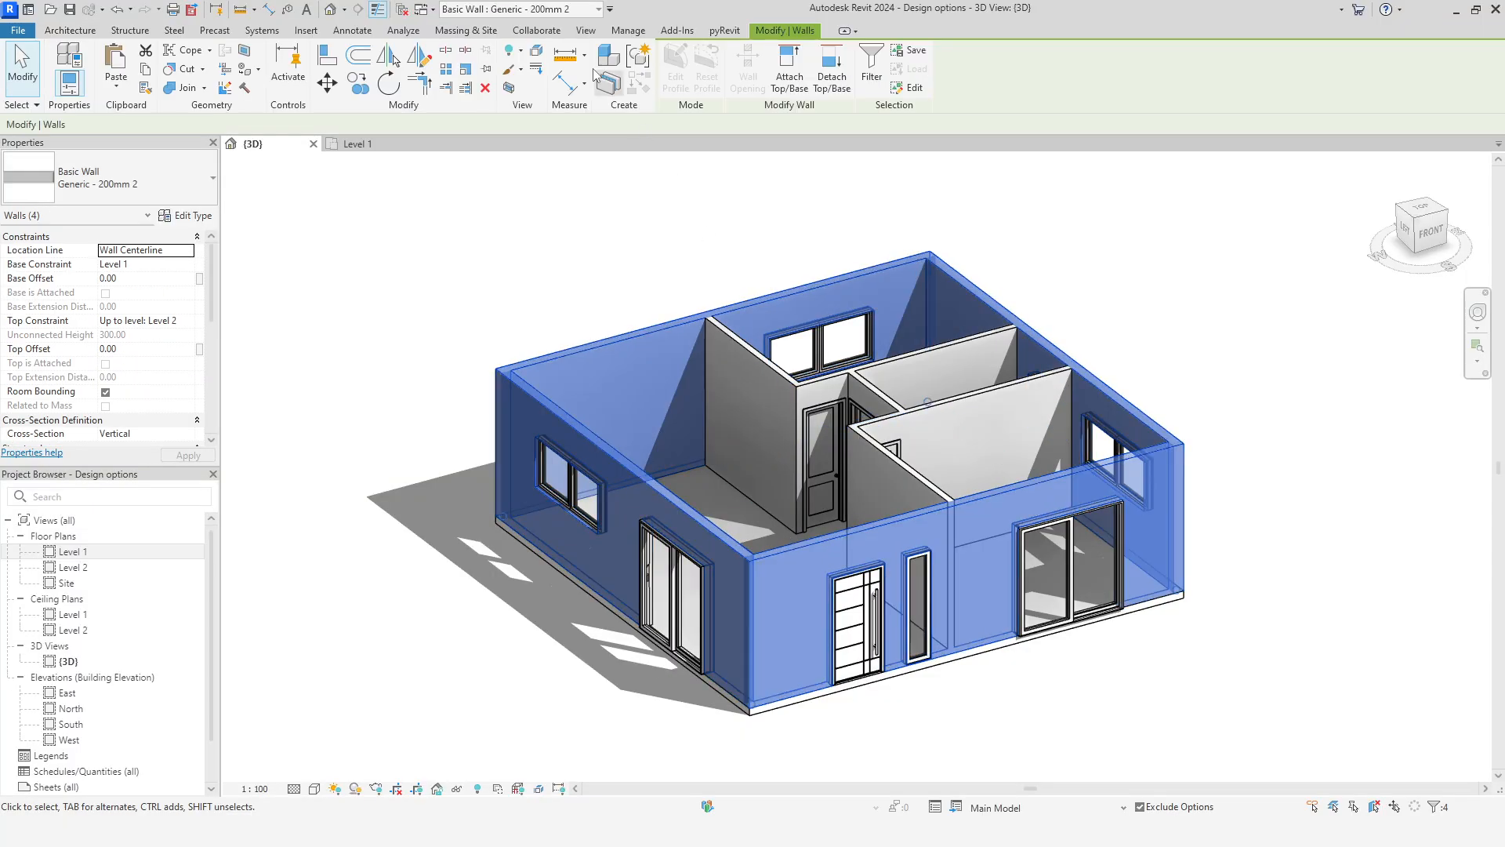
click(625, 31)
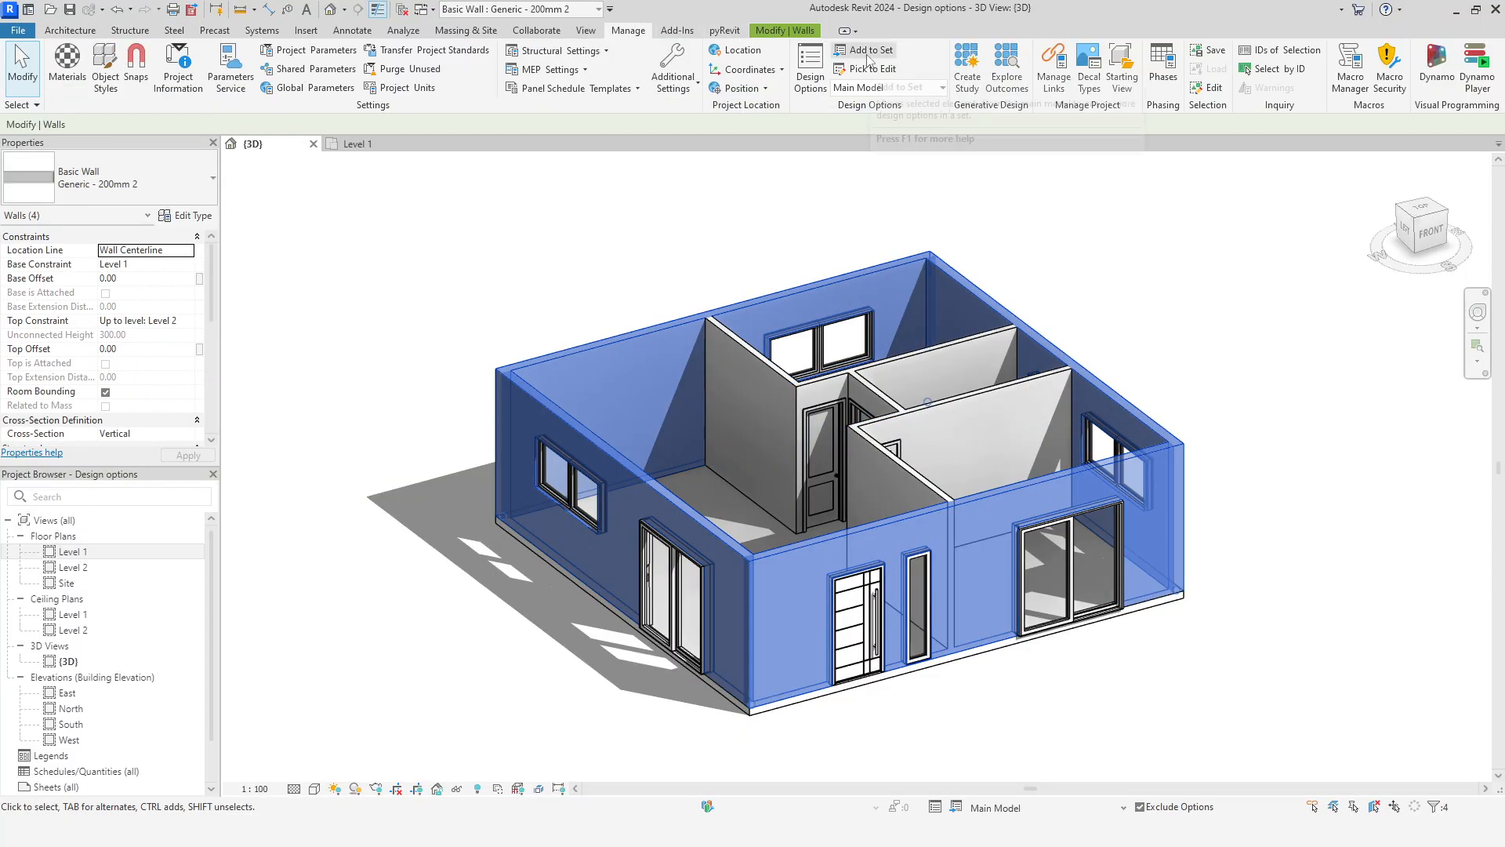
click(957, 807)
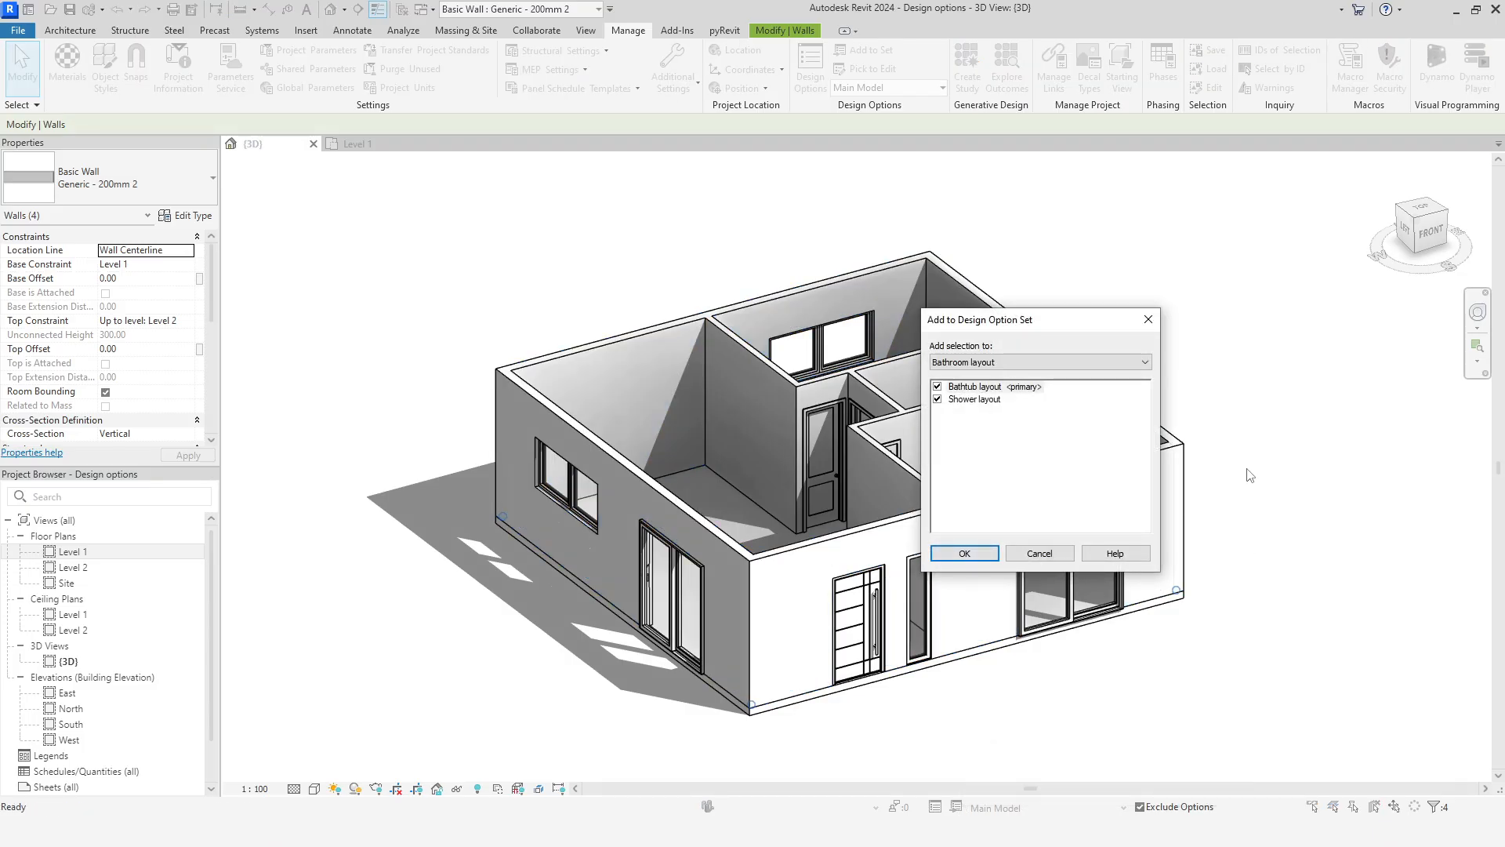
click(1130, 368)
click(1048, 388)
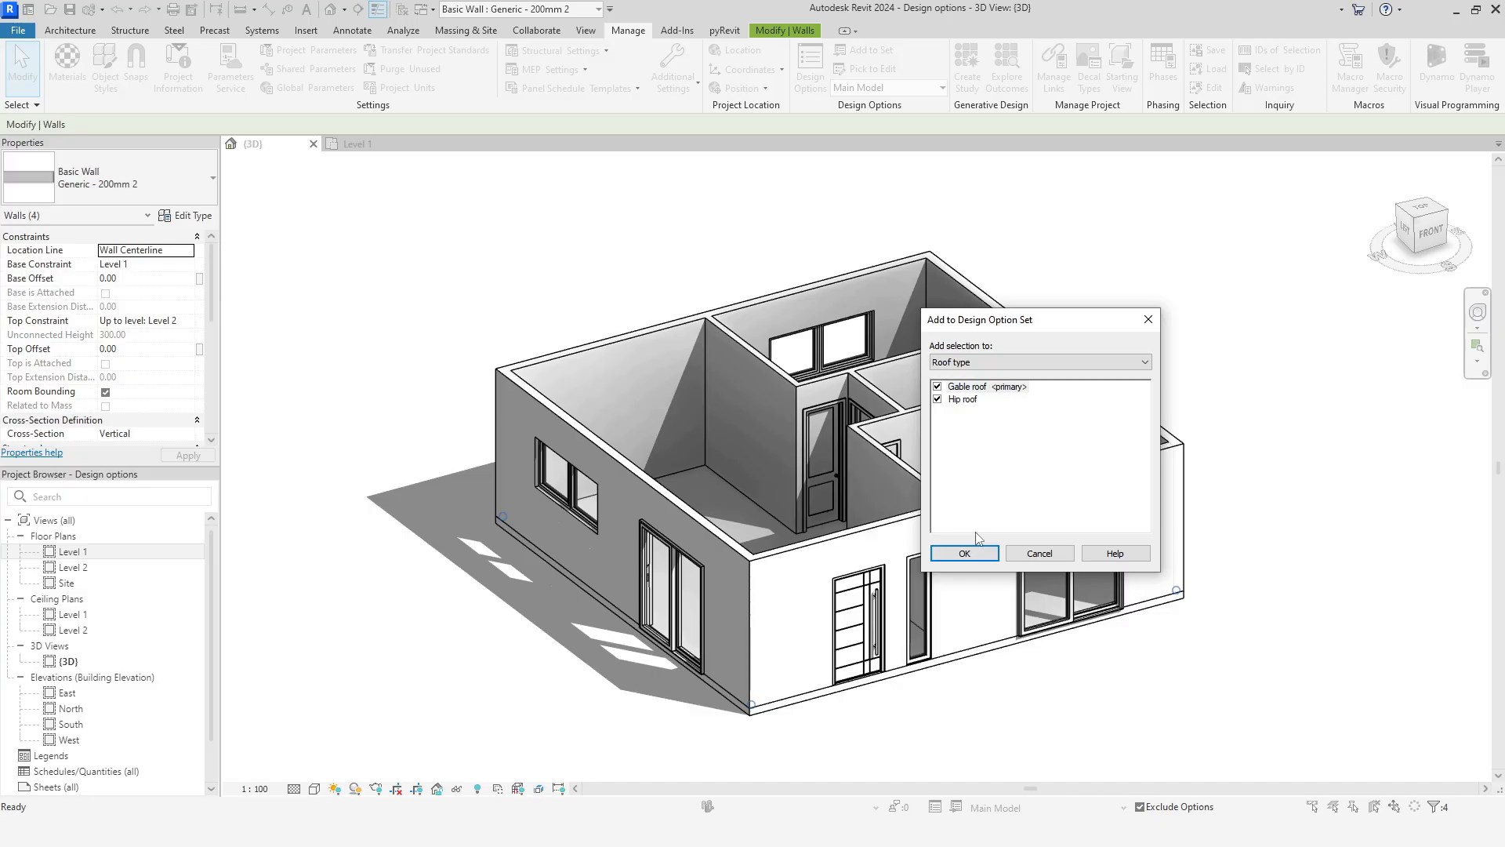
click(971, 553)
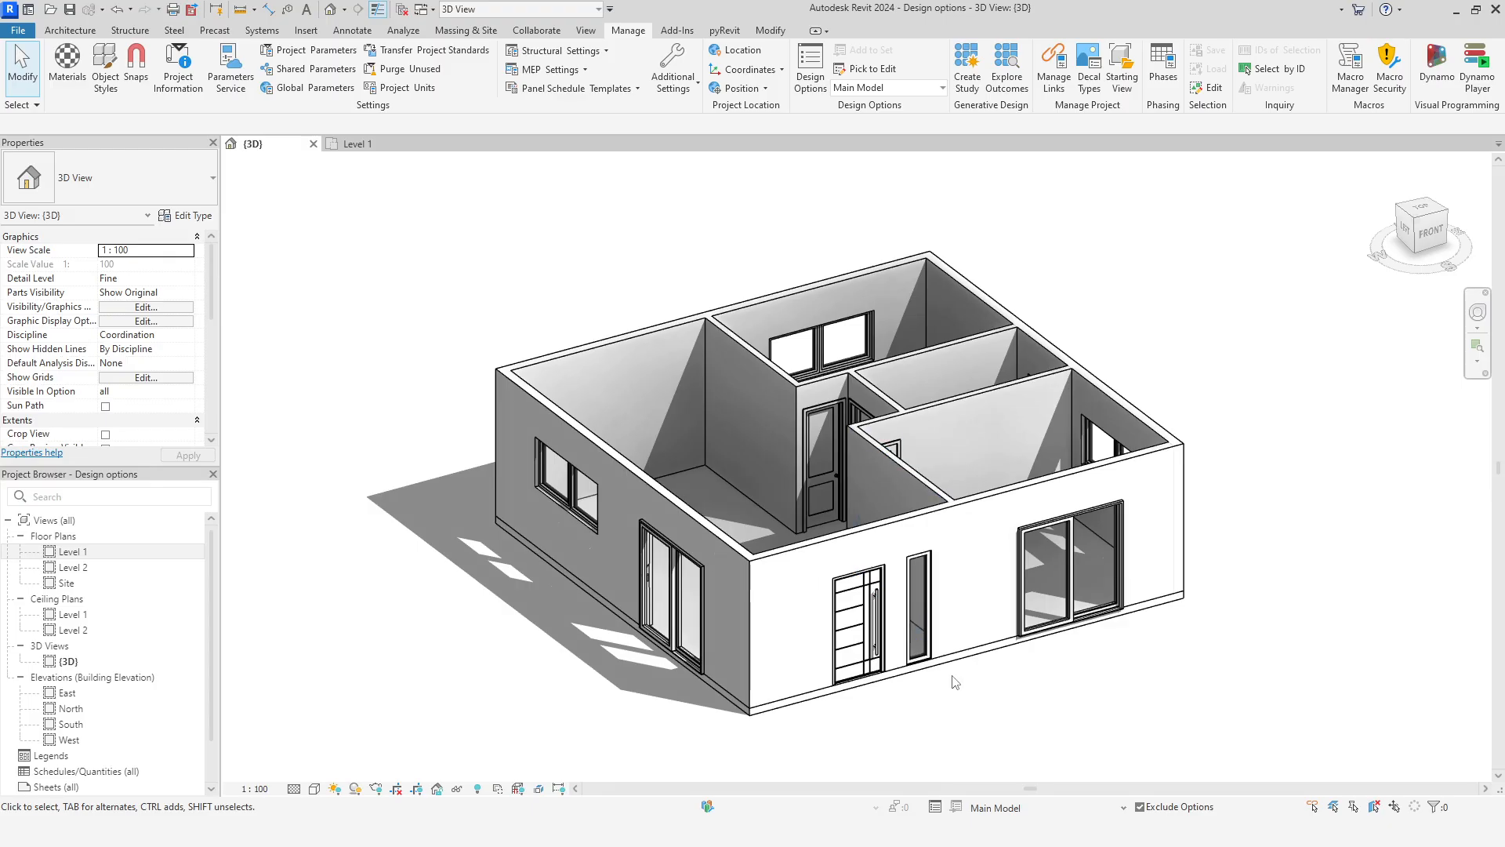
Make Gable roof the active design option and check that its front exterior wall can be selected
click(998, 808)
click(1005, 775)
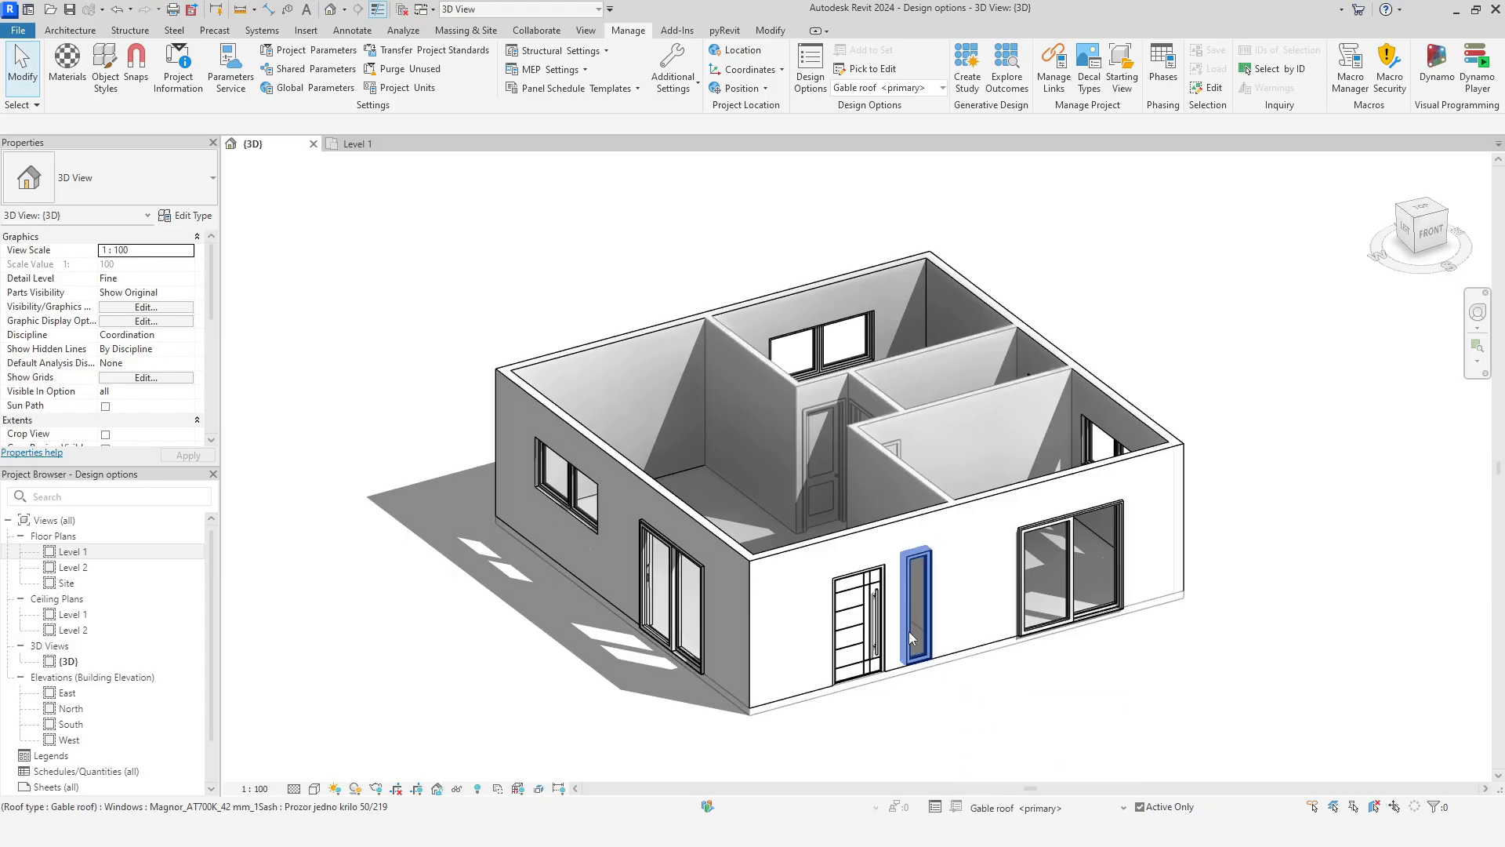
click(835, 544)
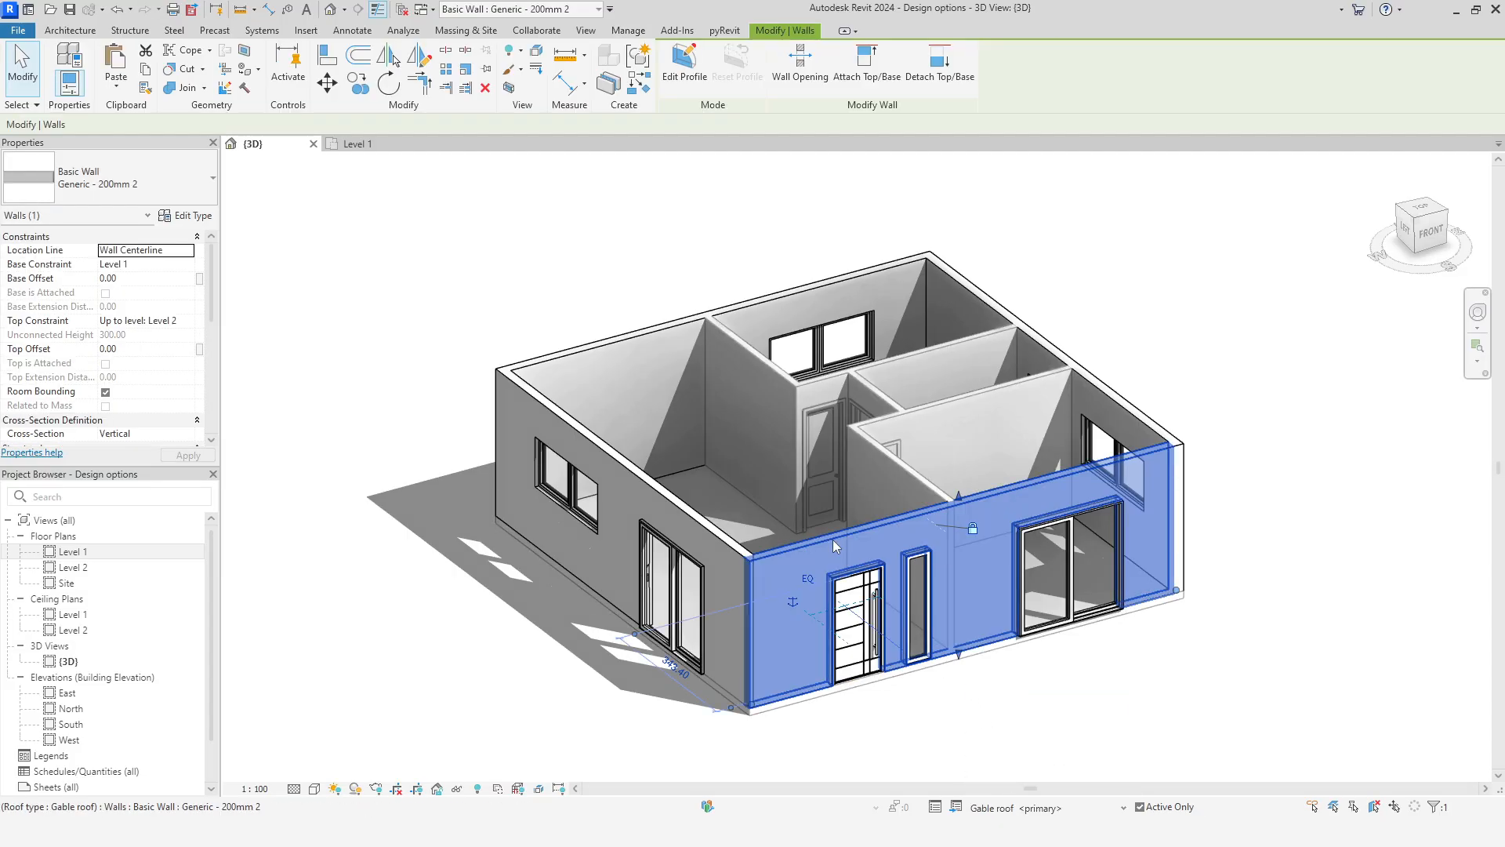
click(1090, 722)
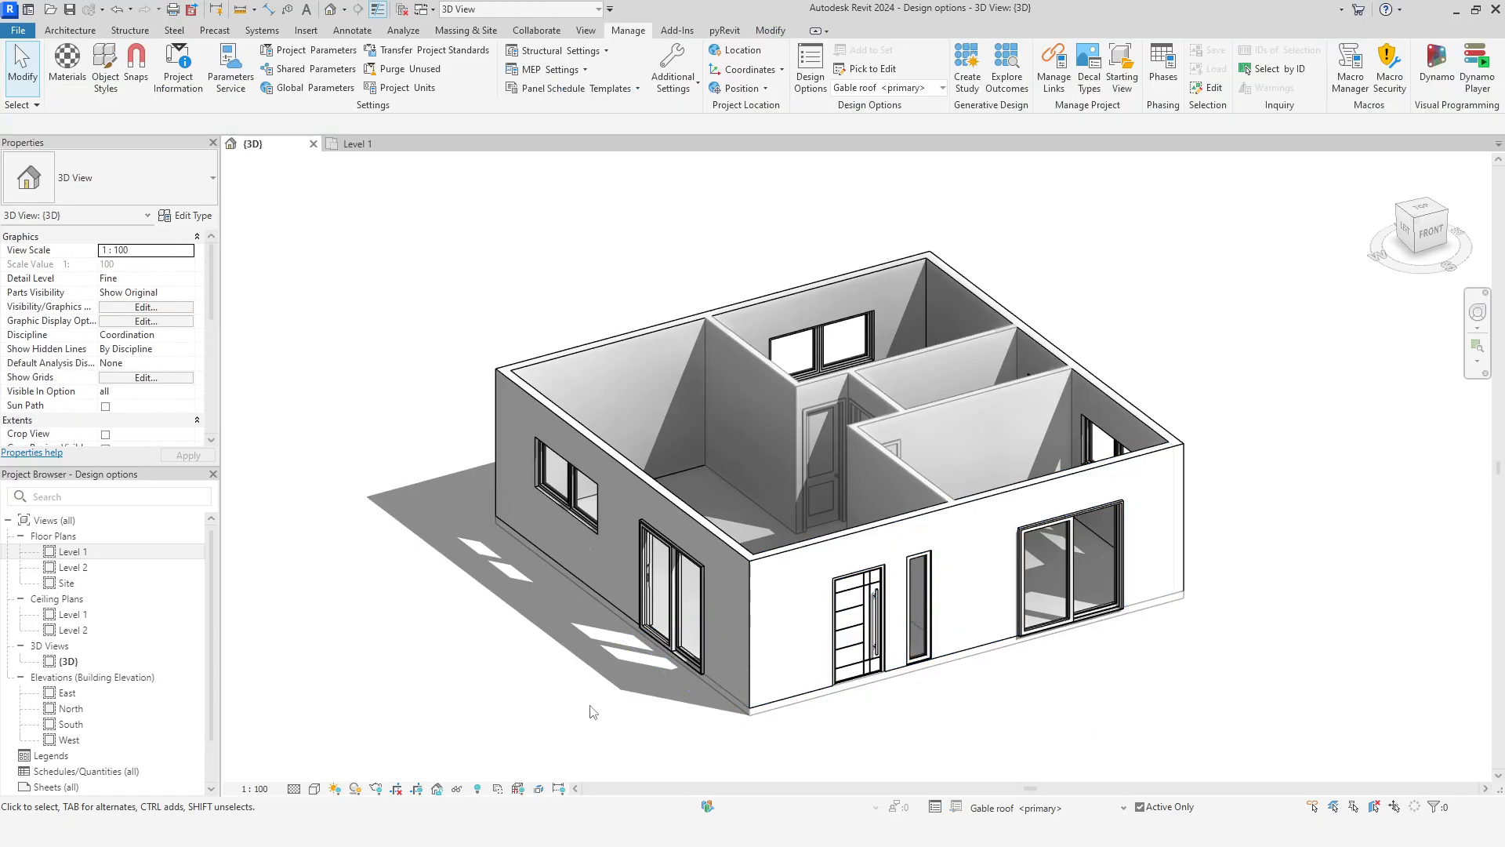
Open the Level 2 floor plan with Gable roof as the active design option
double_click(123, 570)
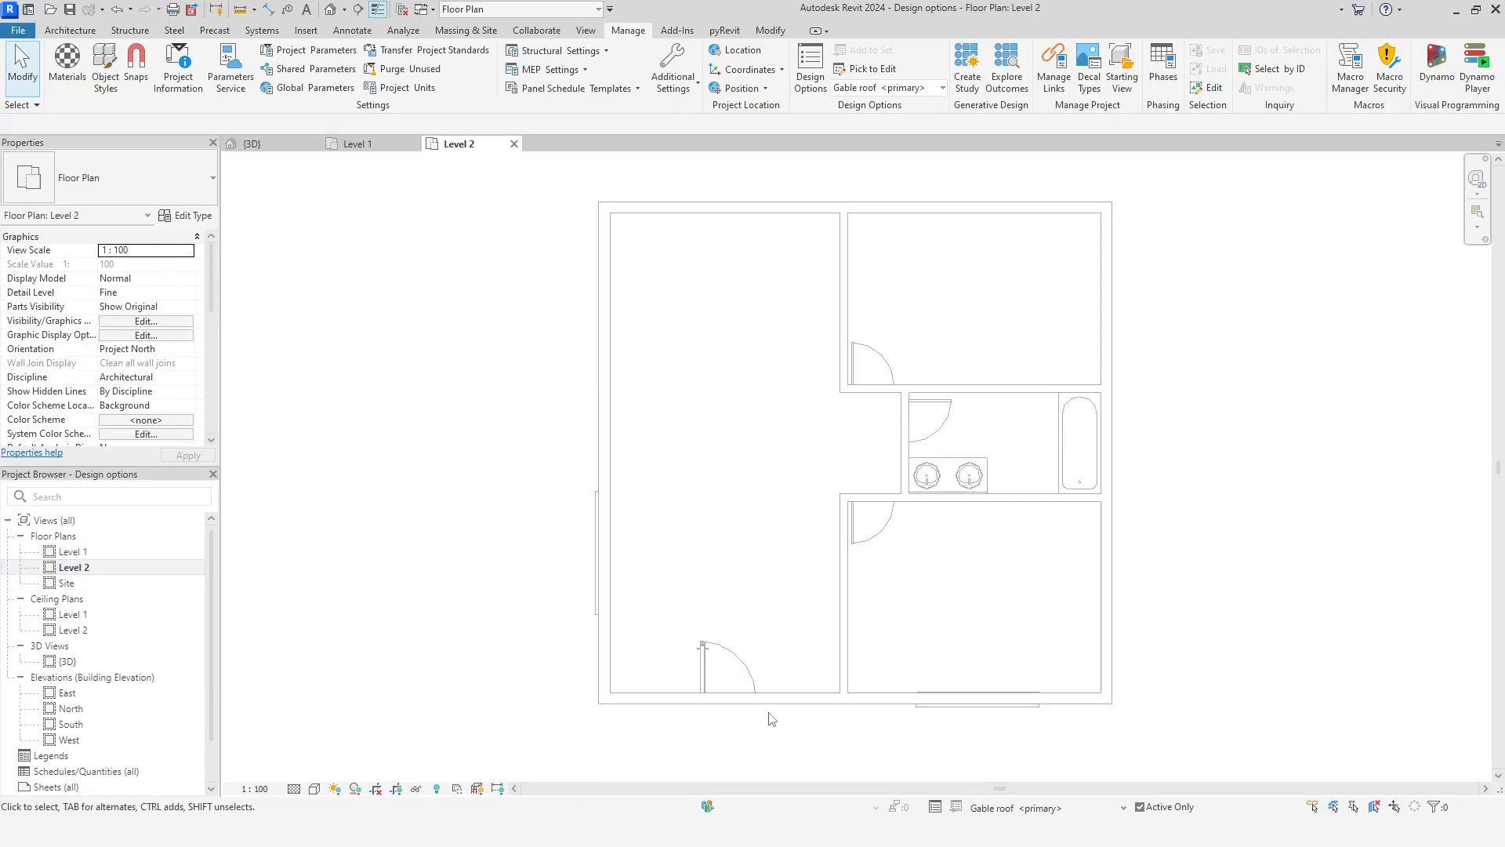
click(1032, 802)
click(1032, 803)
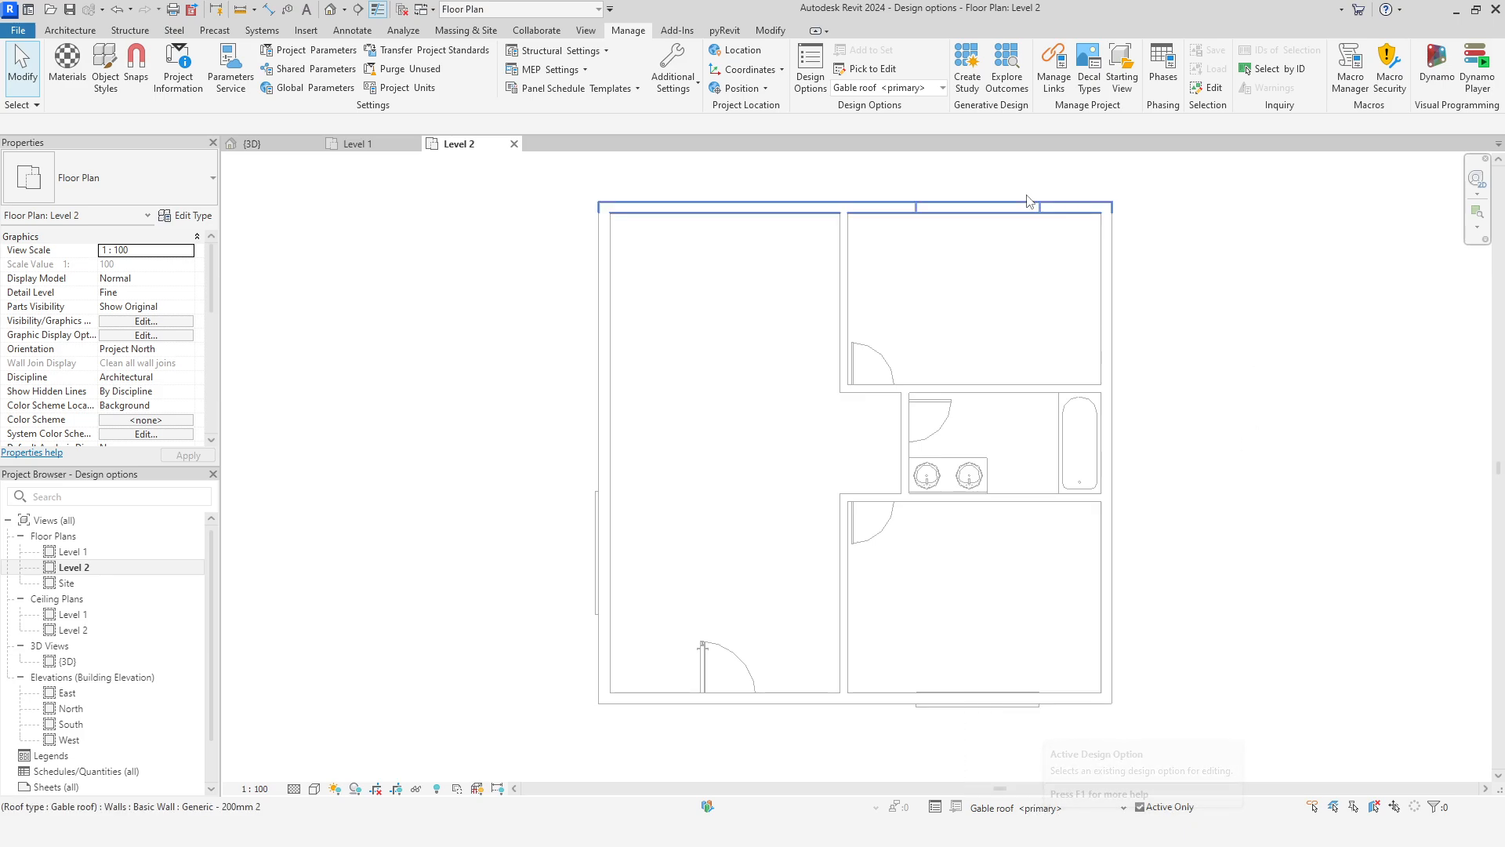
click(942, 89)
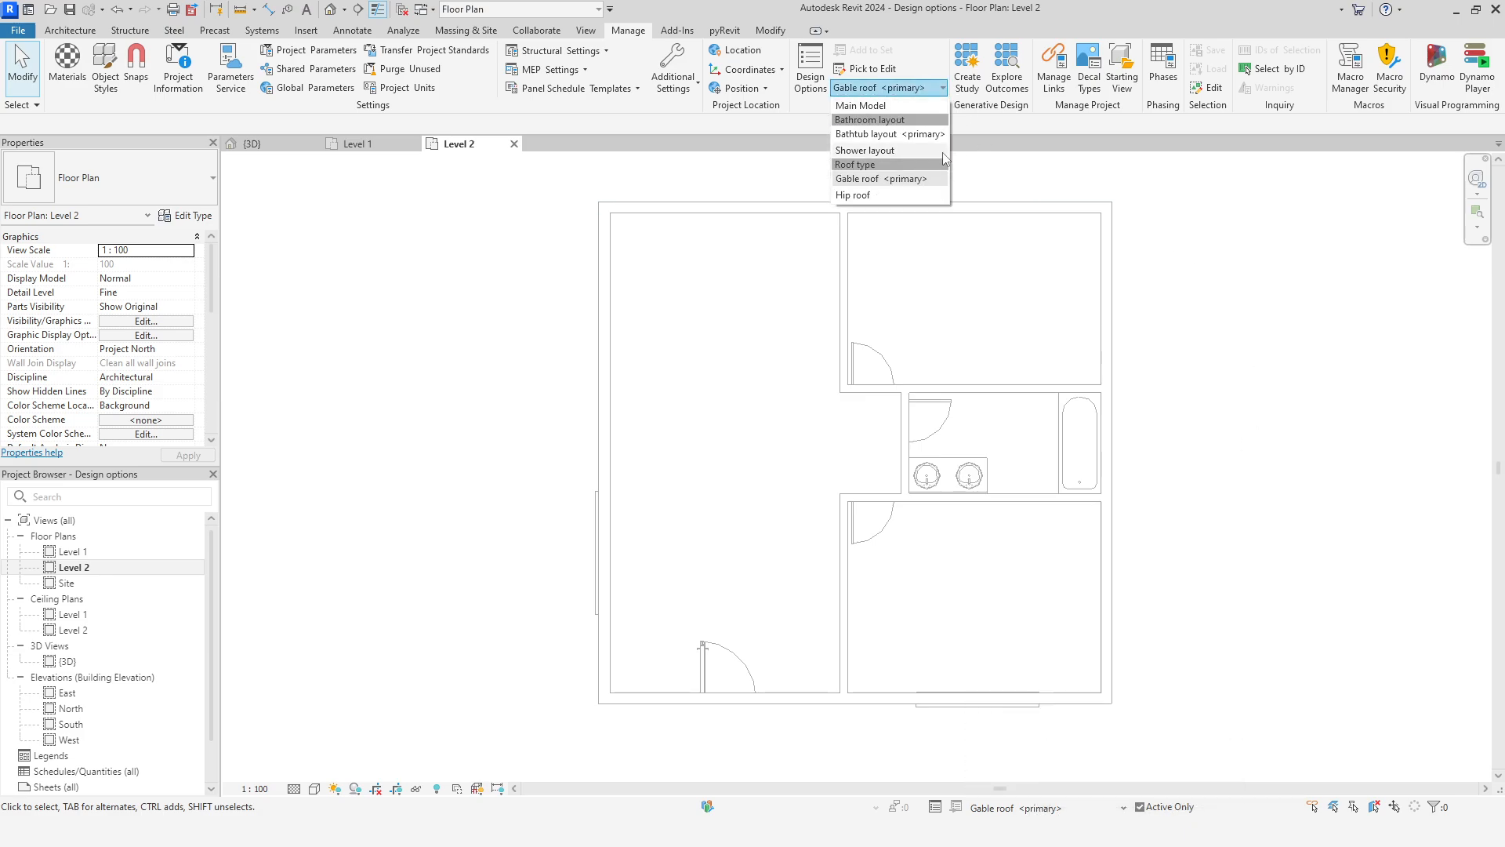
click(893, 181)
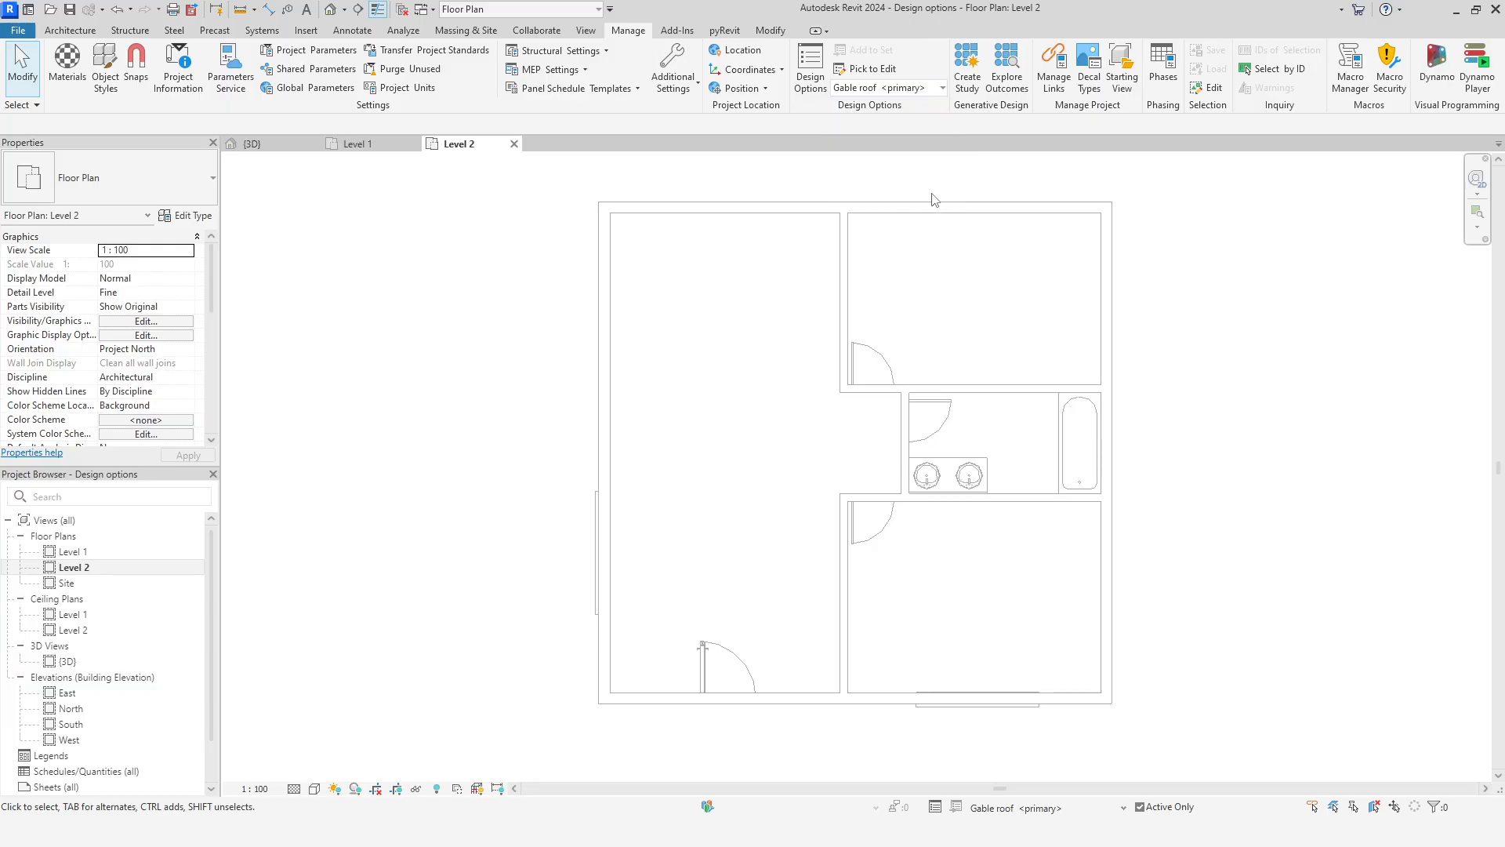
Create a Generic - 400mm roof footprint around the chain of four exterior walls with an overhang of 50
click(84, 31)
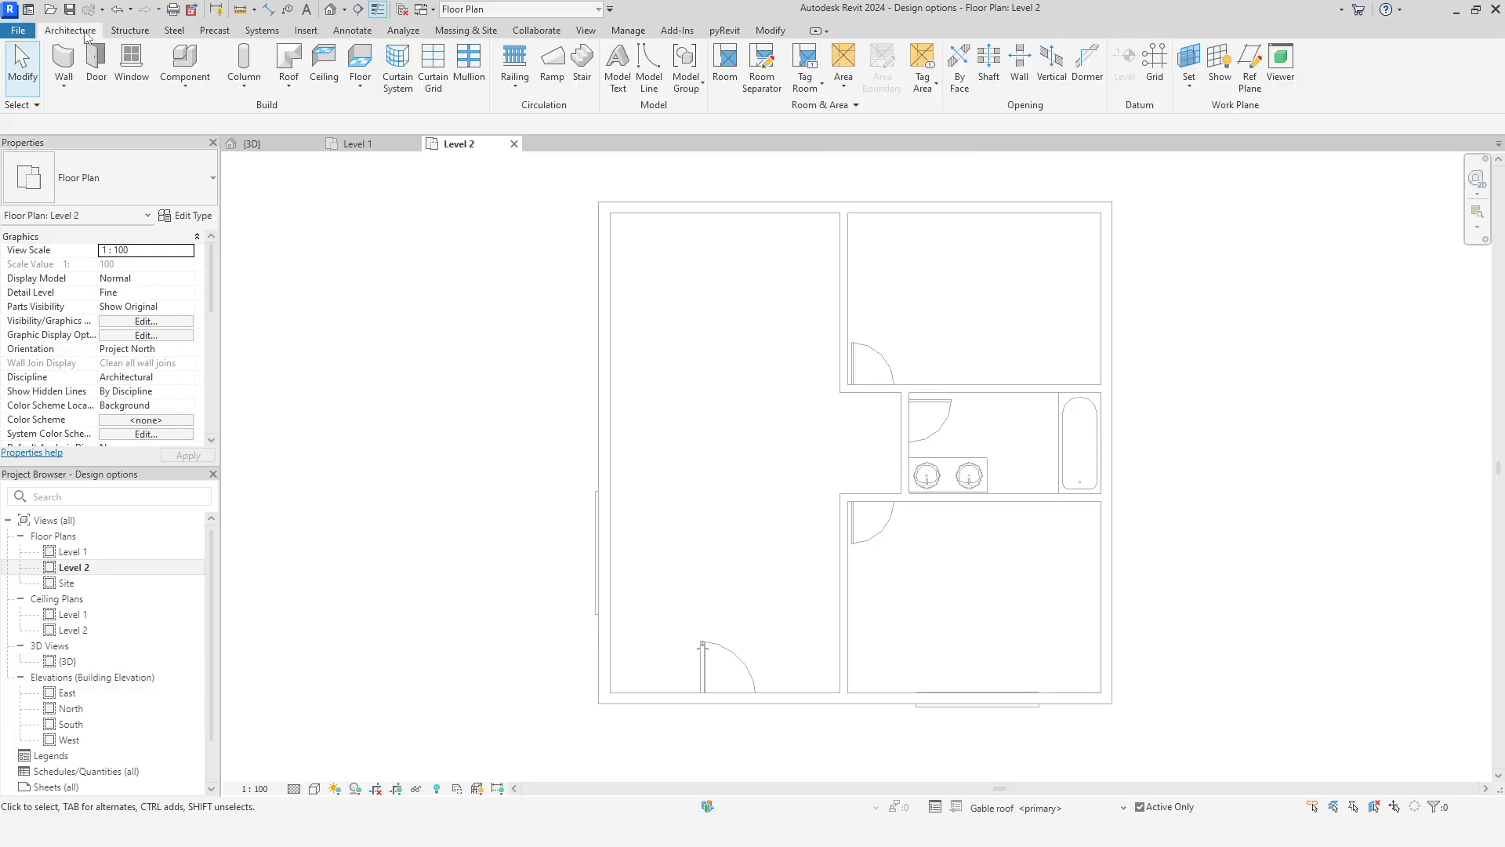
click(288, 62)
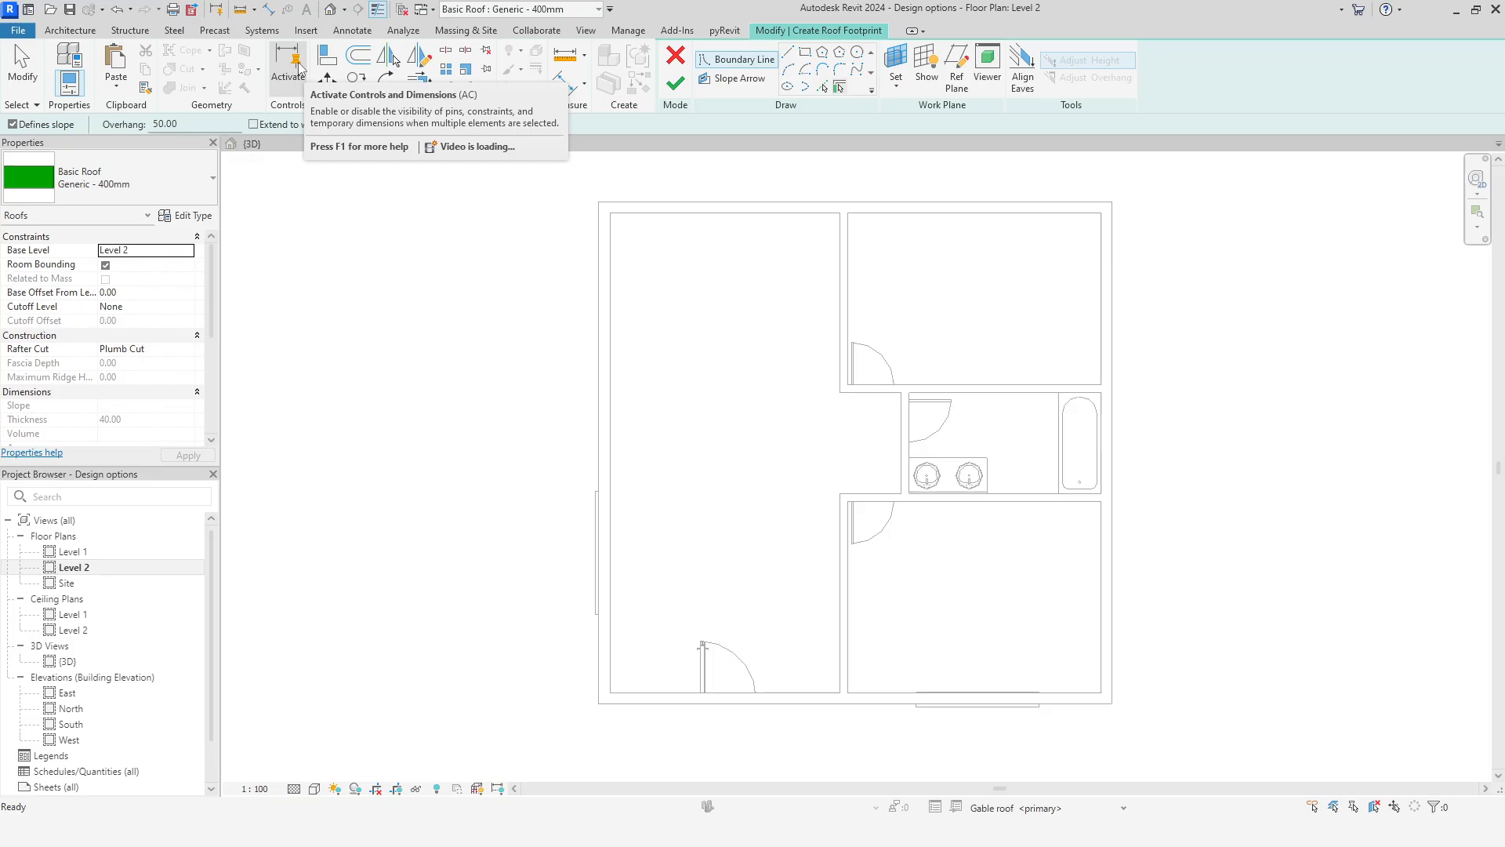
key(Tab)
click(602, 306)
right_click(1243, 360)
click(1258, 370)
Remove the slope from the front and rear footprint edges and finish the gable roof
scroll(1201, 456, down, 1)
click(948, 696)
ctrl+click(892, 210)
click(324, 124)
click(675, 81)
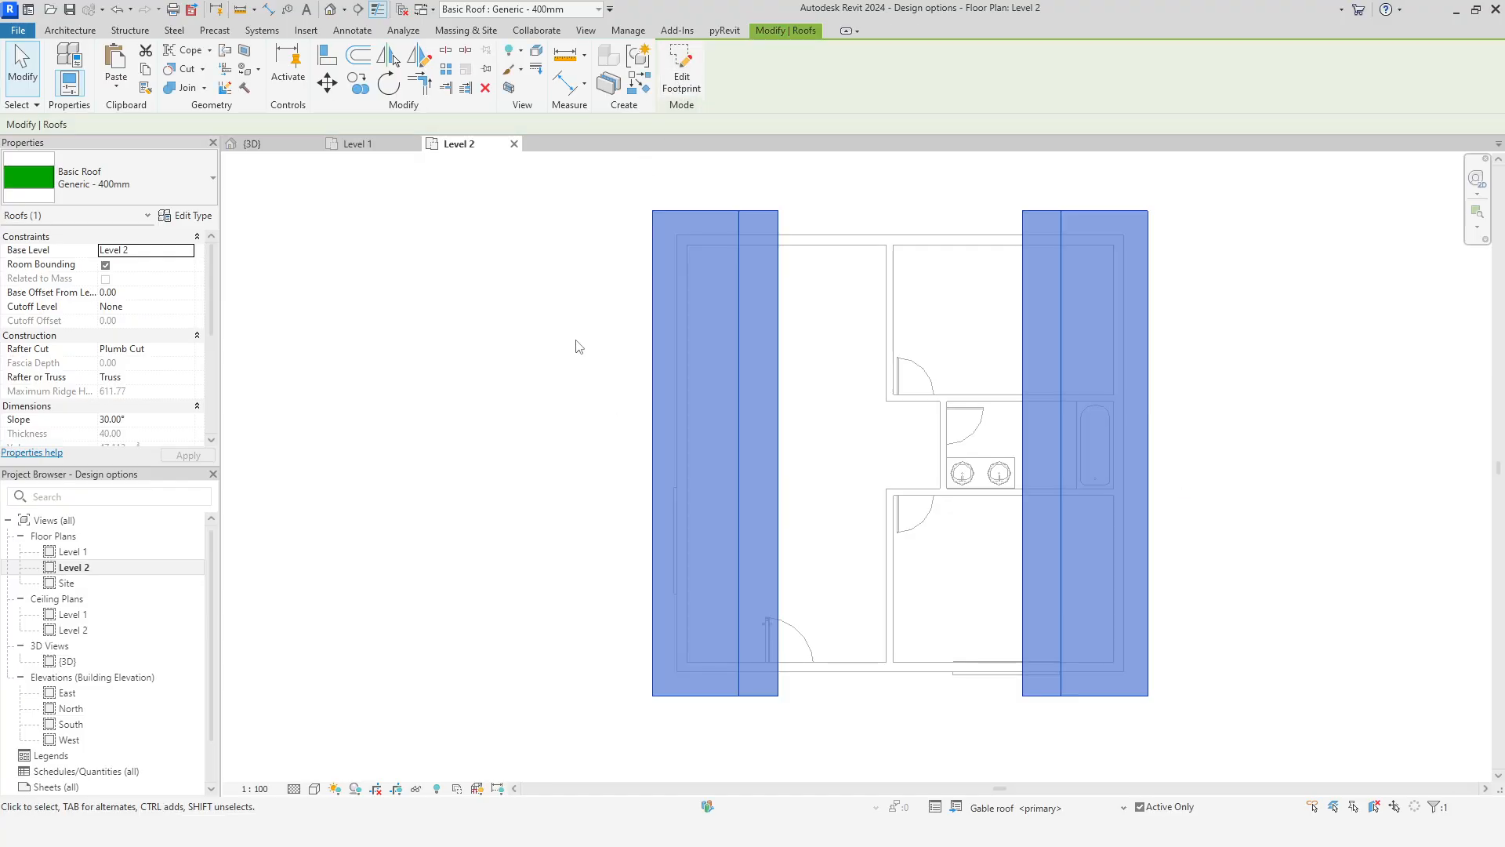
In the 3D view, attach the tops of the four exterior walls to the gable roof
click(252, 143)
click(490, 639)
mouse_move(1169, 684)
shift+middle_down()
mouse_move(1122, 696)
mouse_move(1145, 696)
shift+middle_up()
key(Tab)
click(931, 509)
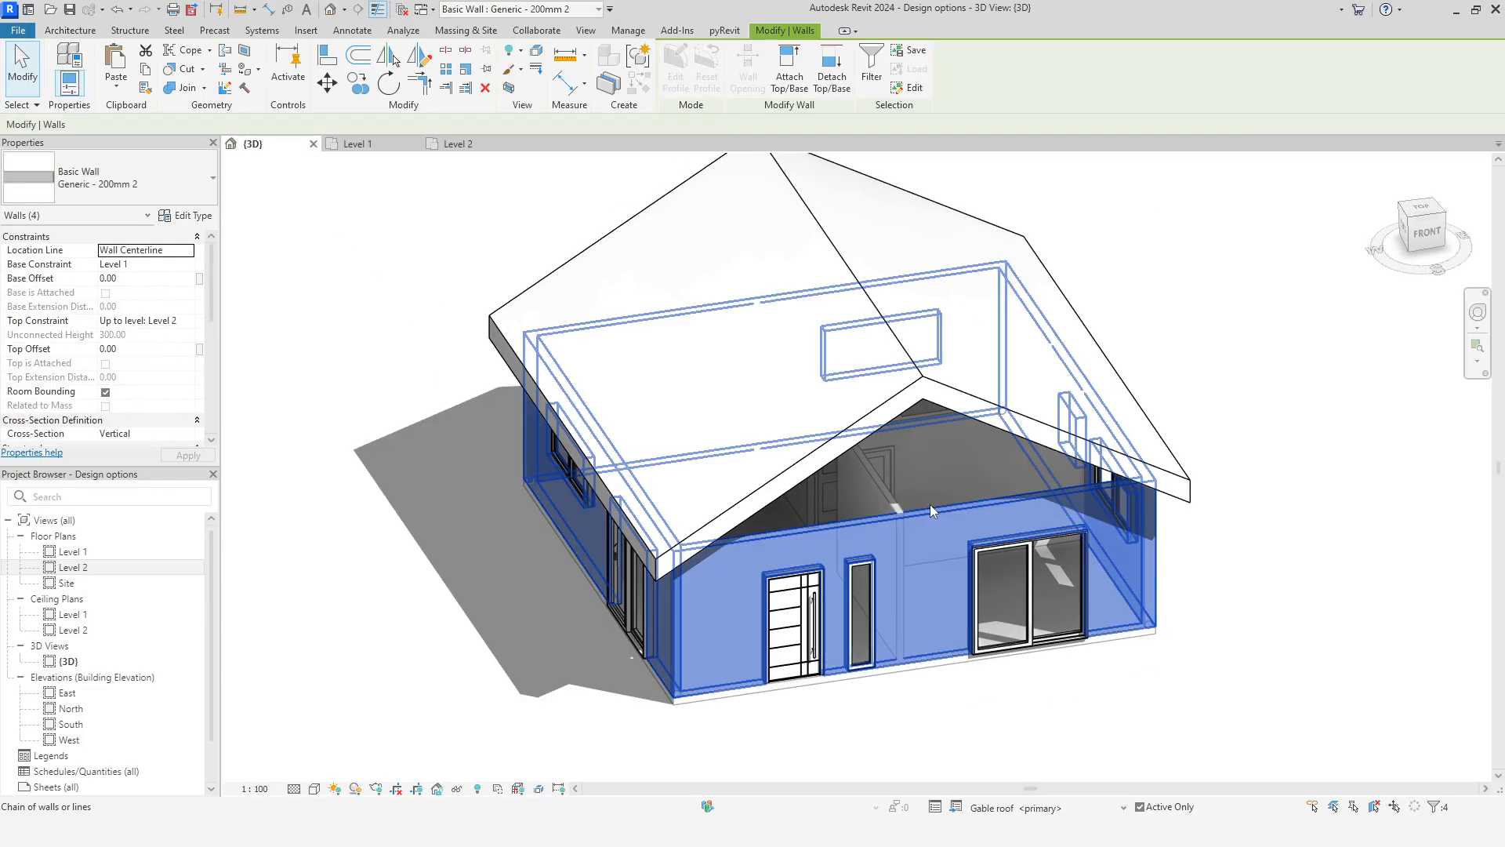
click(791, 70)
click(882, 388)
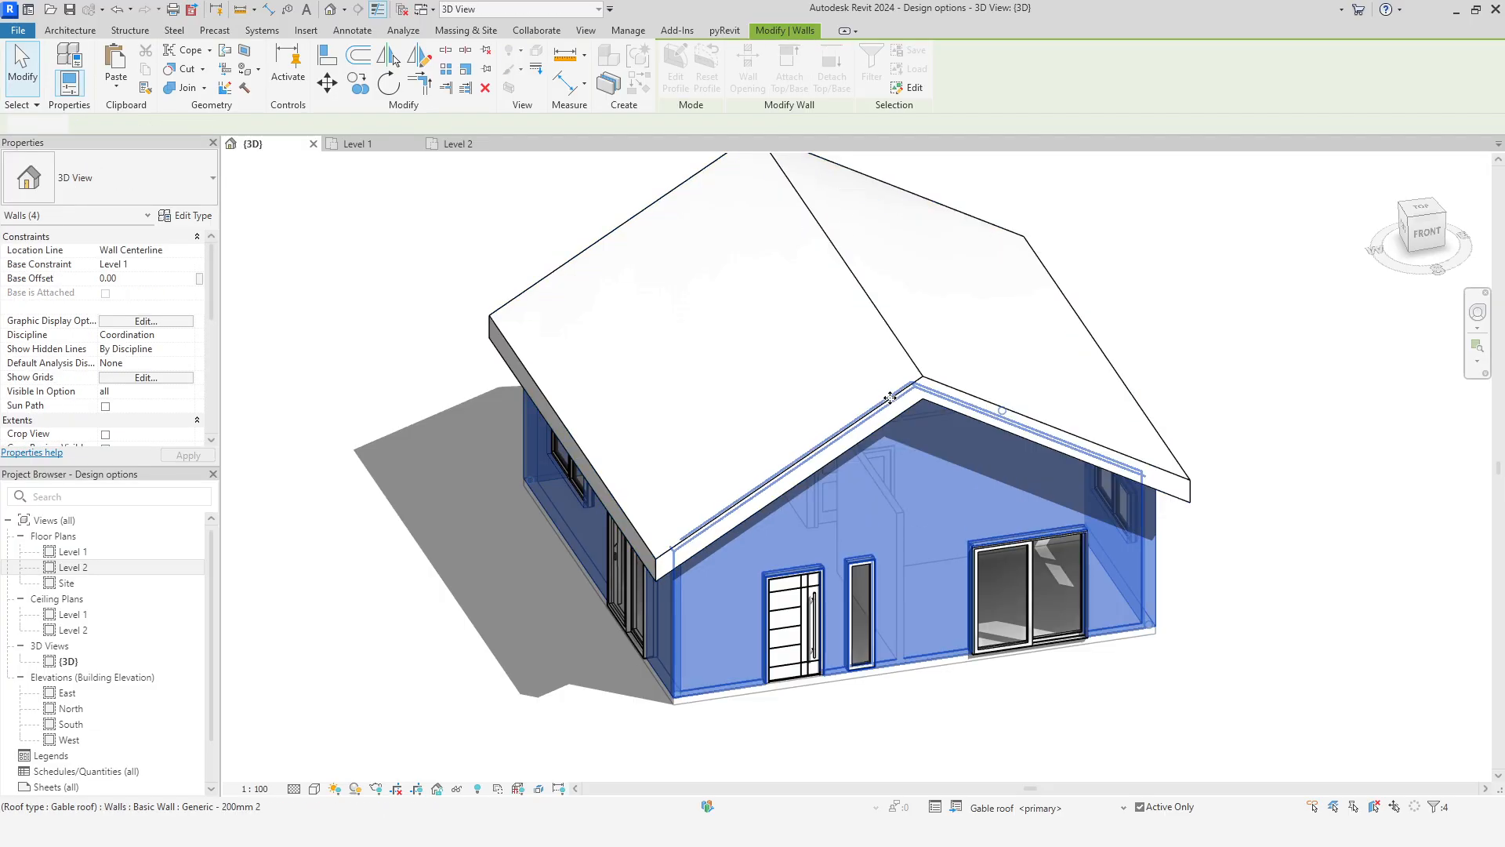
click(1270, 731)
shift+middle_drag(1270, 730, 1256, 692)
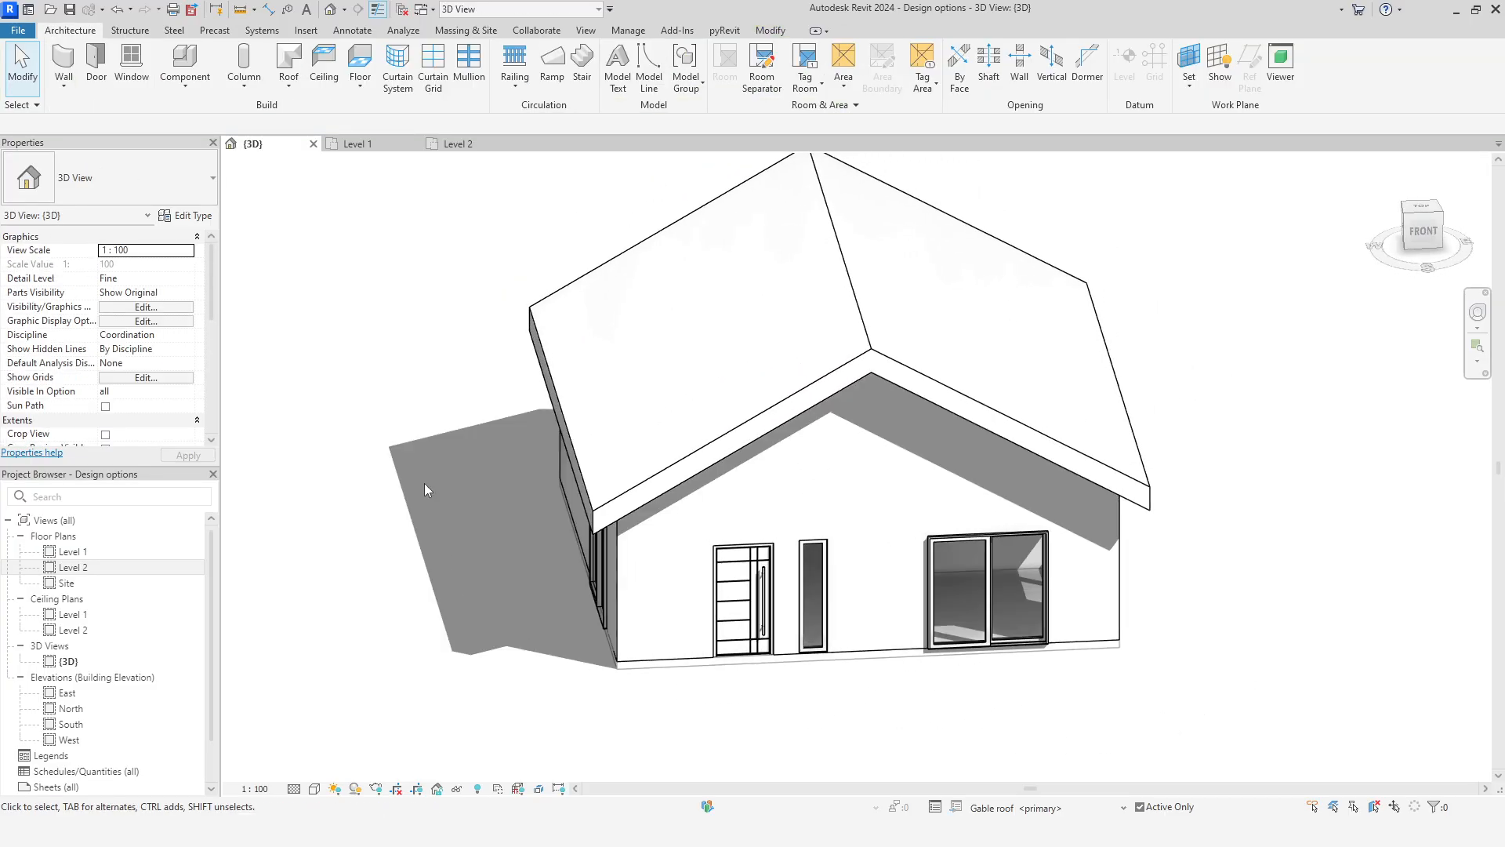
Make Hip roof the active design option and inspect its roofless house in the 3D view
click(459, 143)
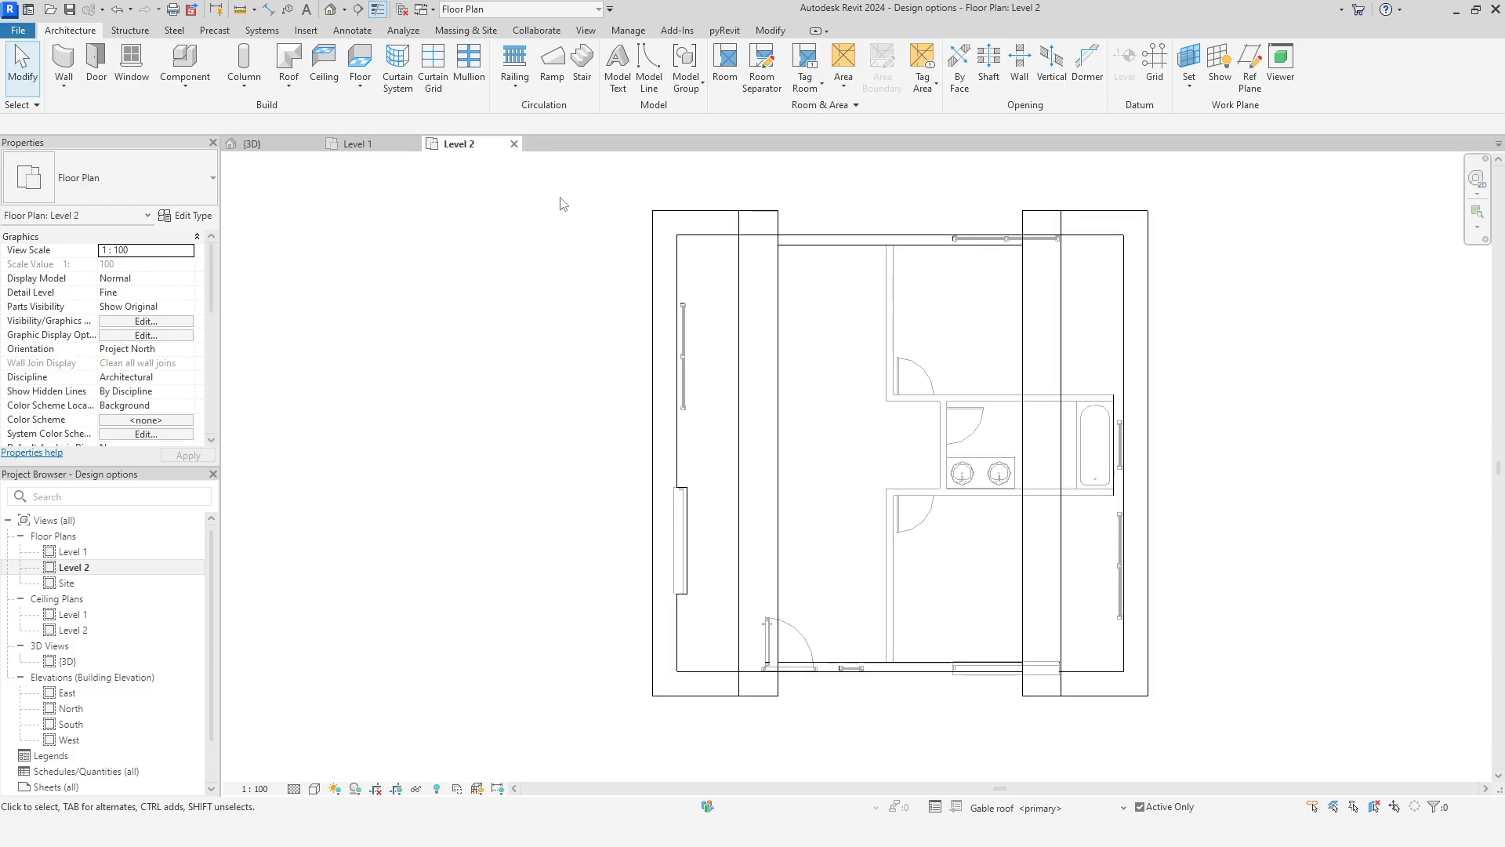
click(637, 31)
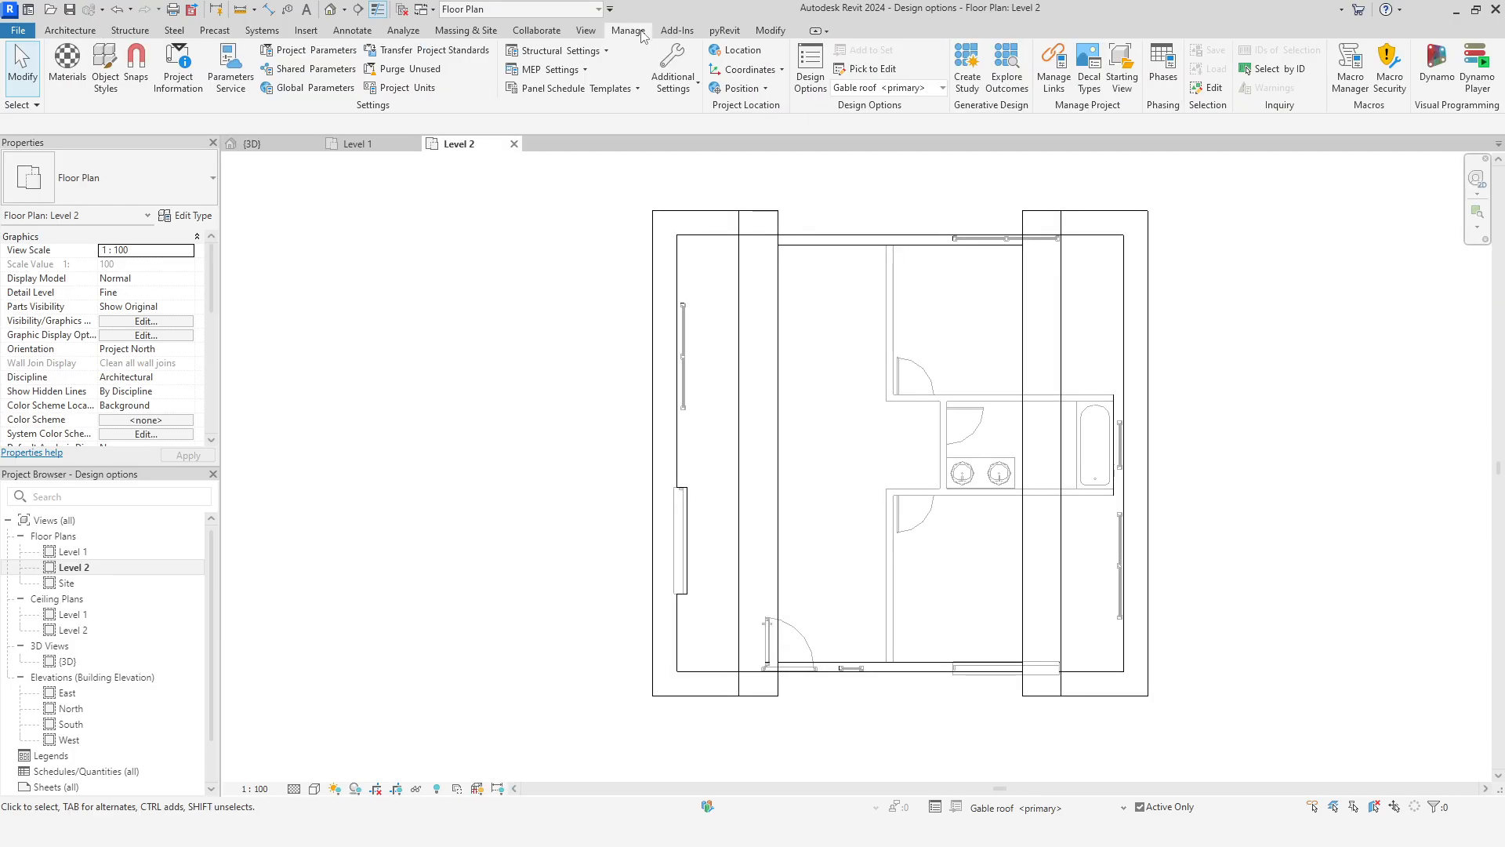
click(917, 90)
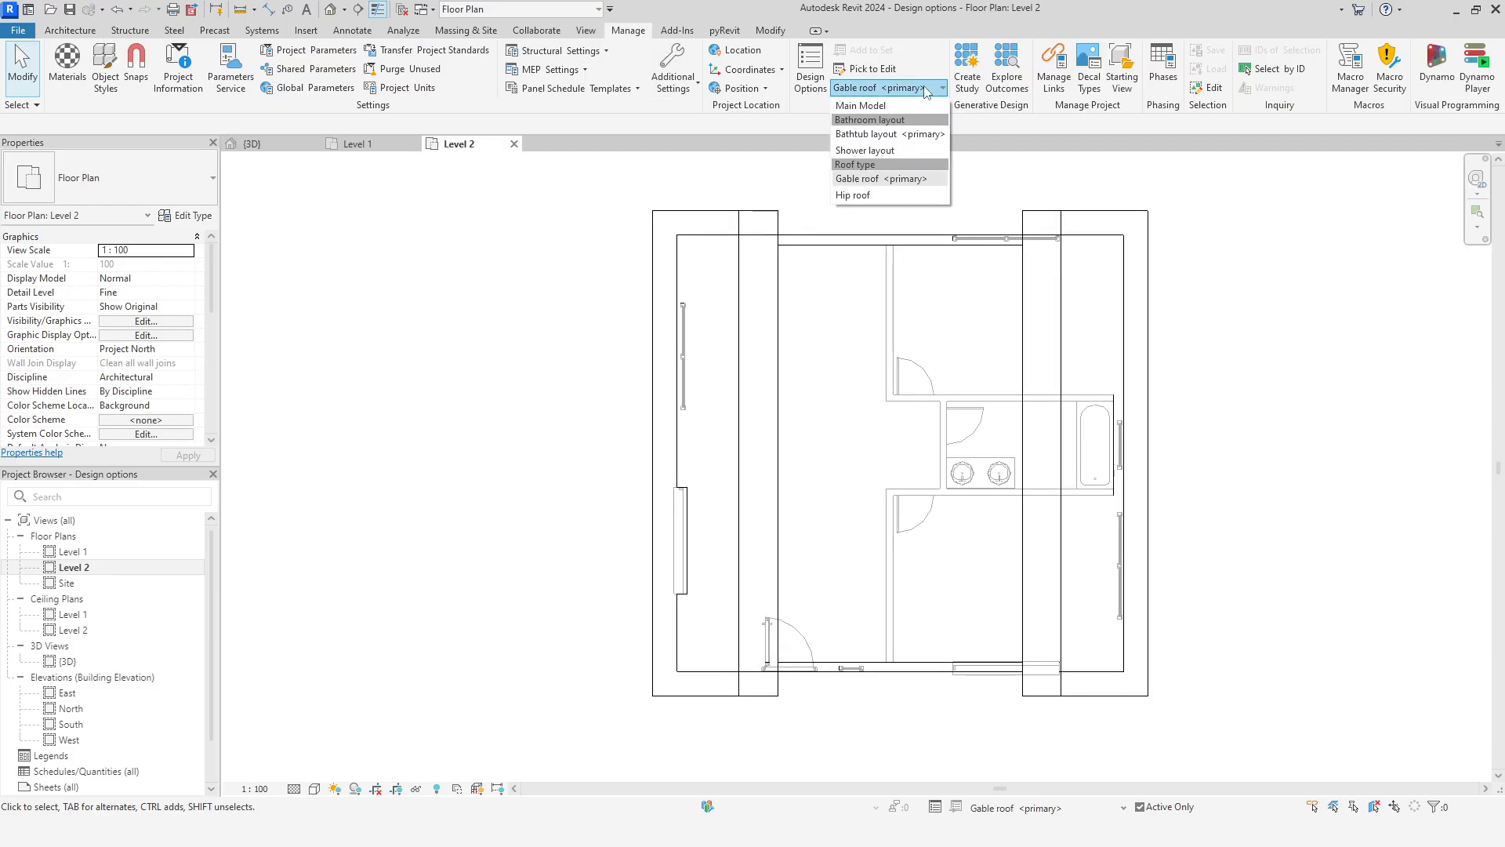
click(896, 196)
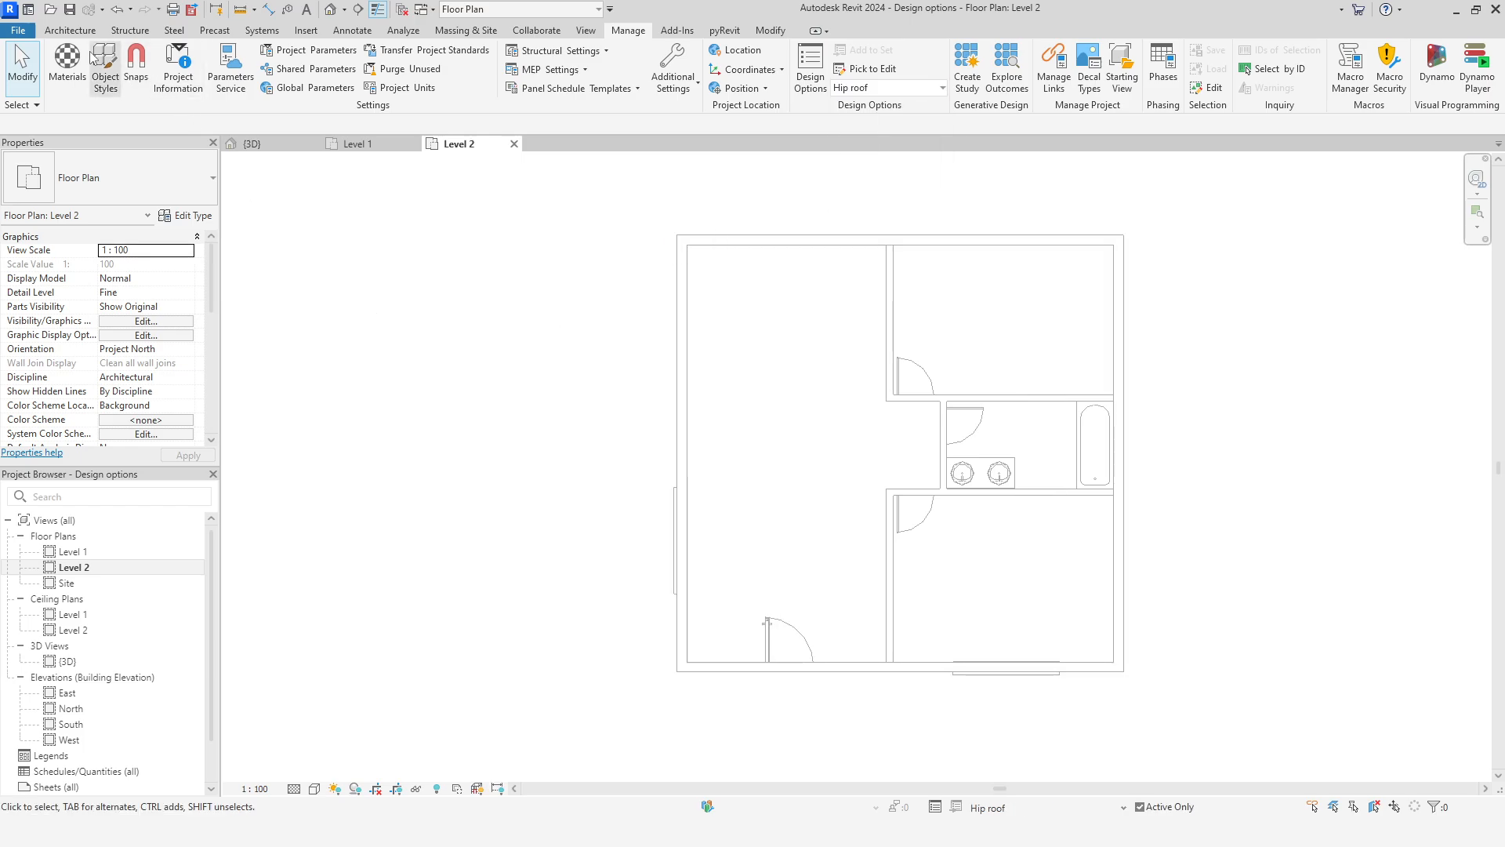
click(251, 143)
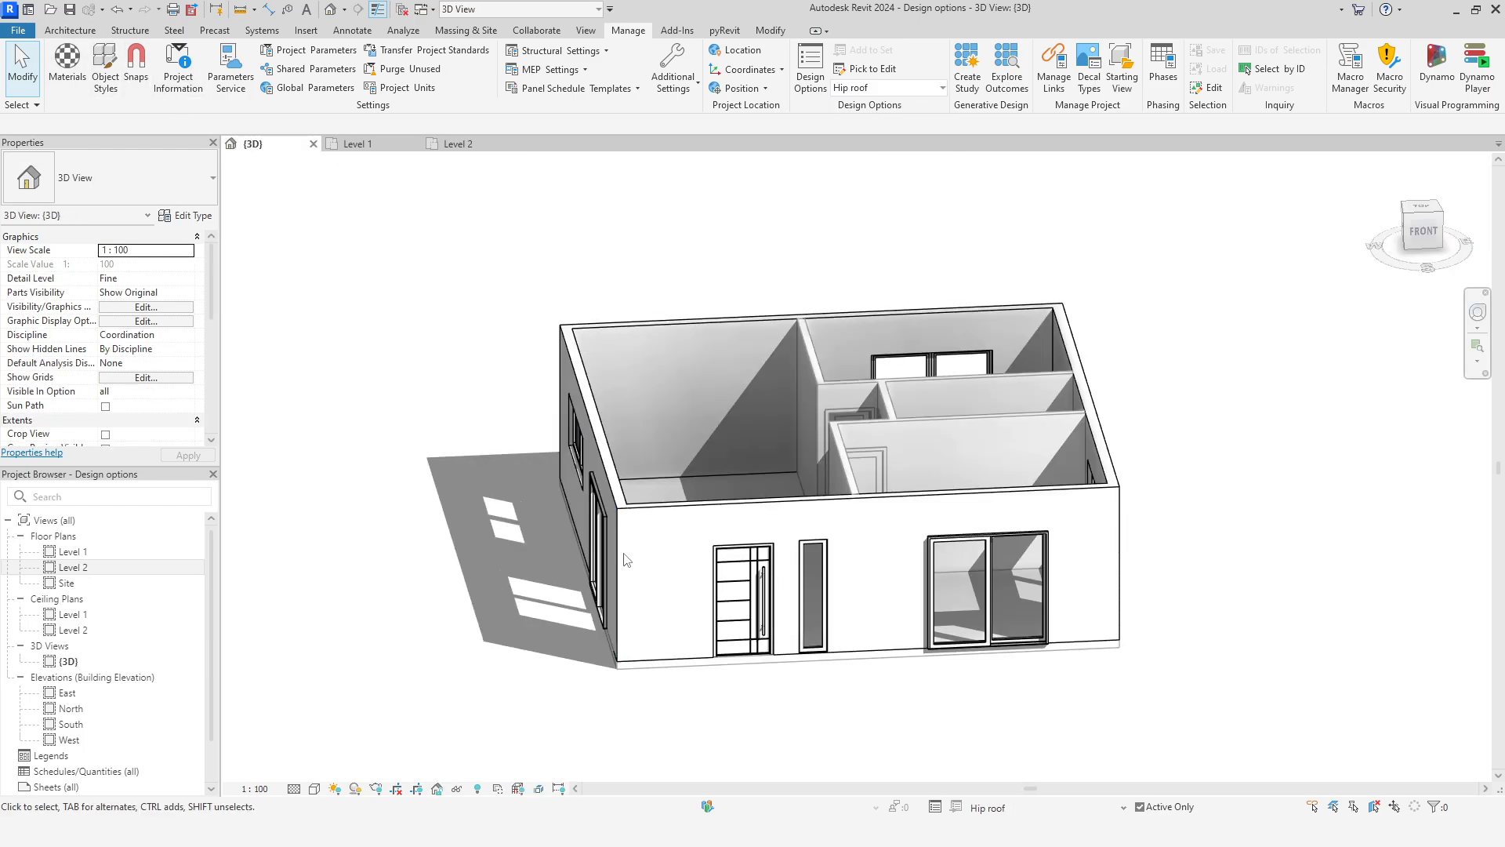
shift+middle_drag(1232, 663, 1195, 667)
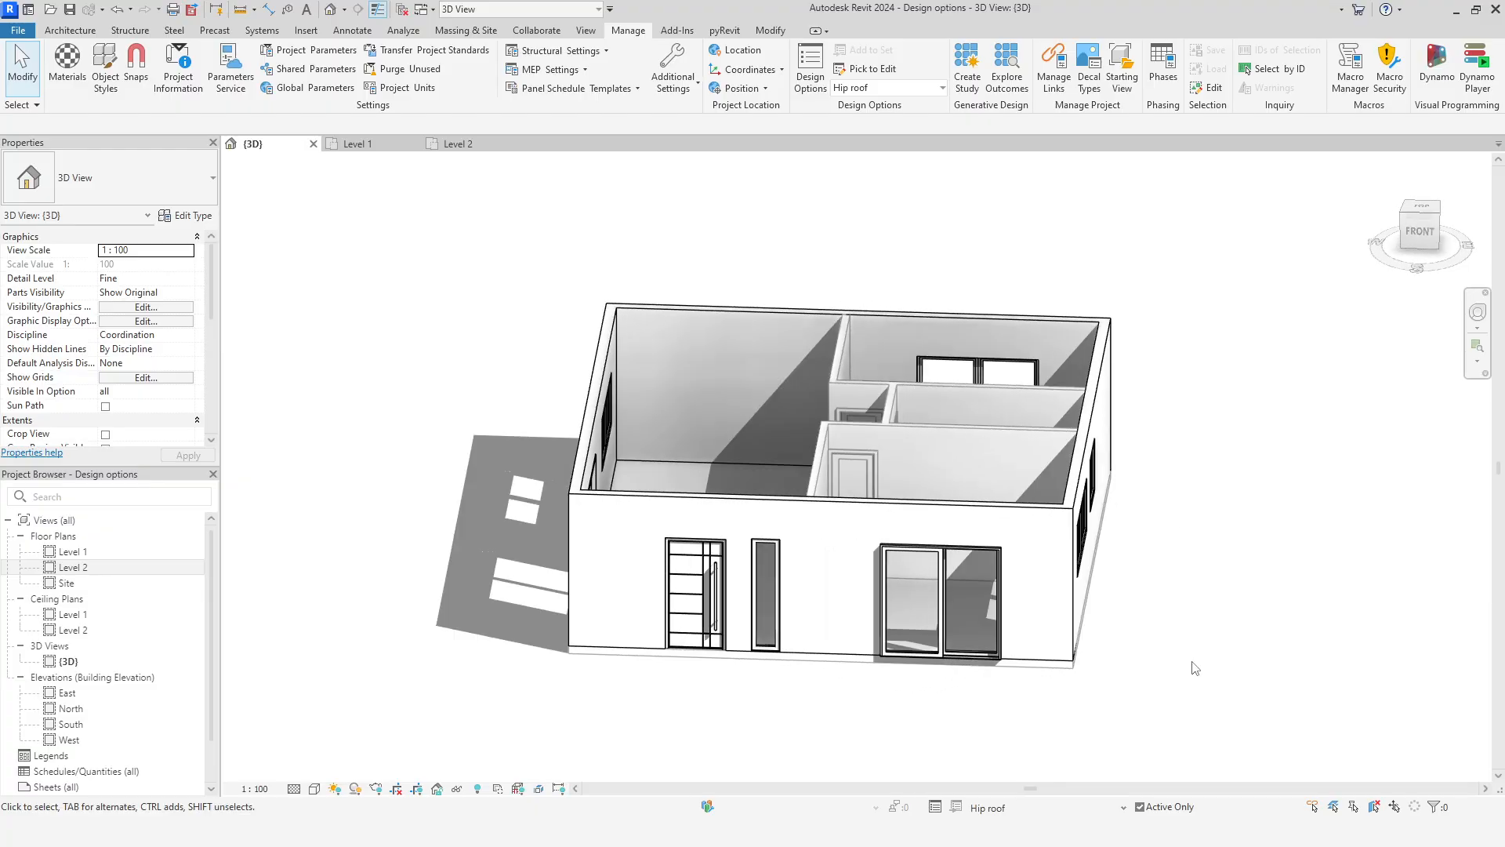
On Level 2, create a hip roof by footprint from the chain of exterior walls, keeping all four edges sloped
click(456, 144)
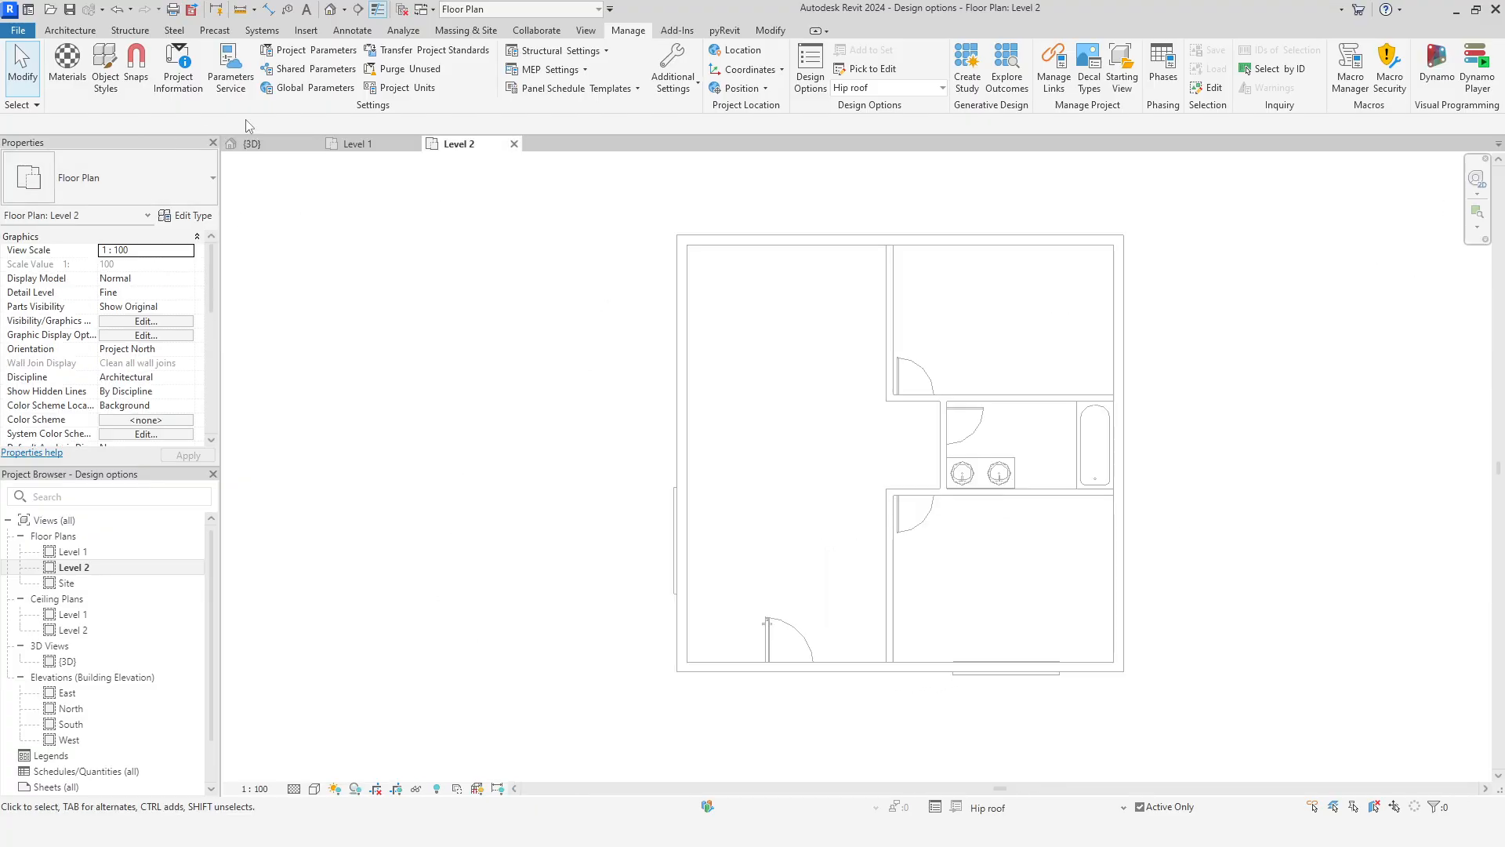
click(78, 30)
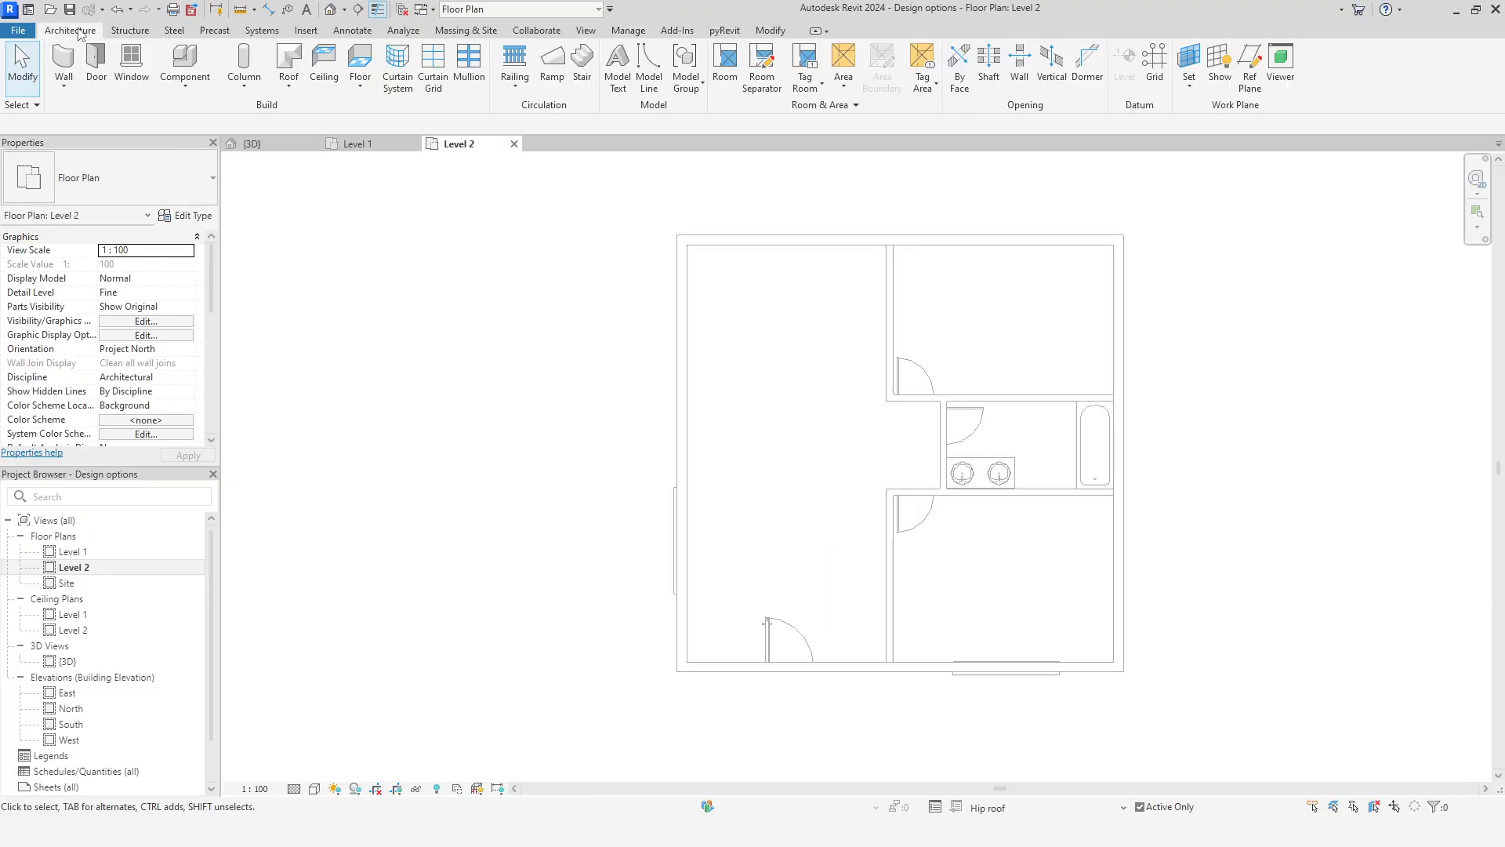
click(290, 63)
key(Tab)
click(610, 336)
click(676, 82)
In the 3D view, attach the tops of the four exterior walls to the hip roof
click(259, 145)
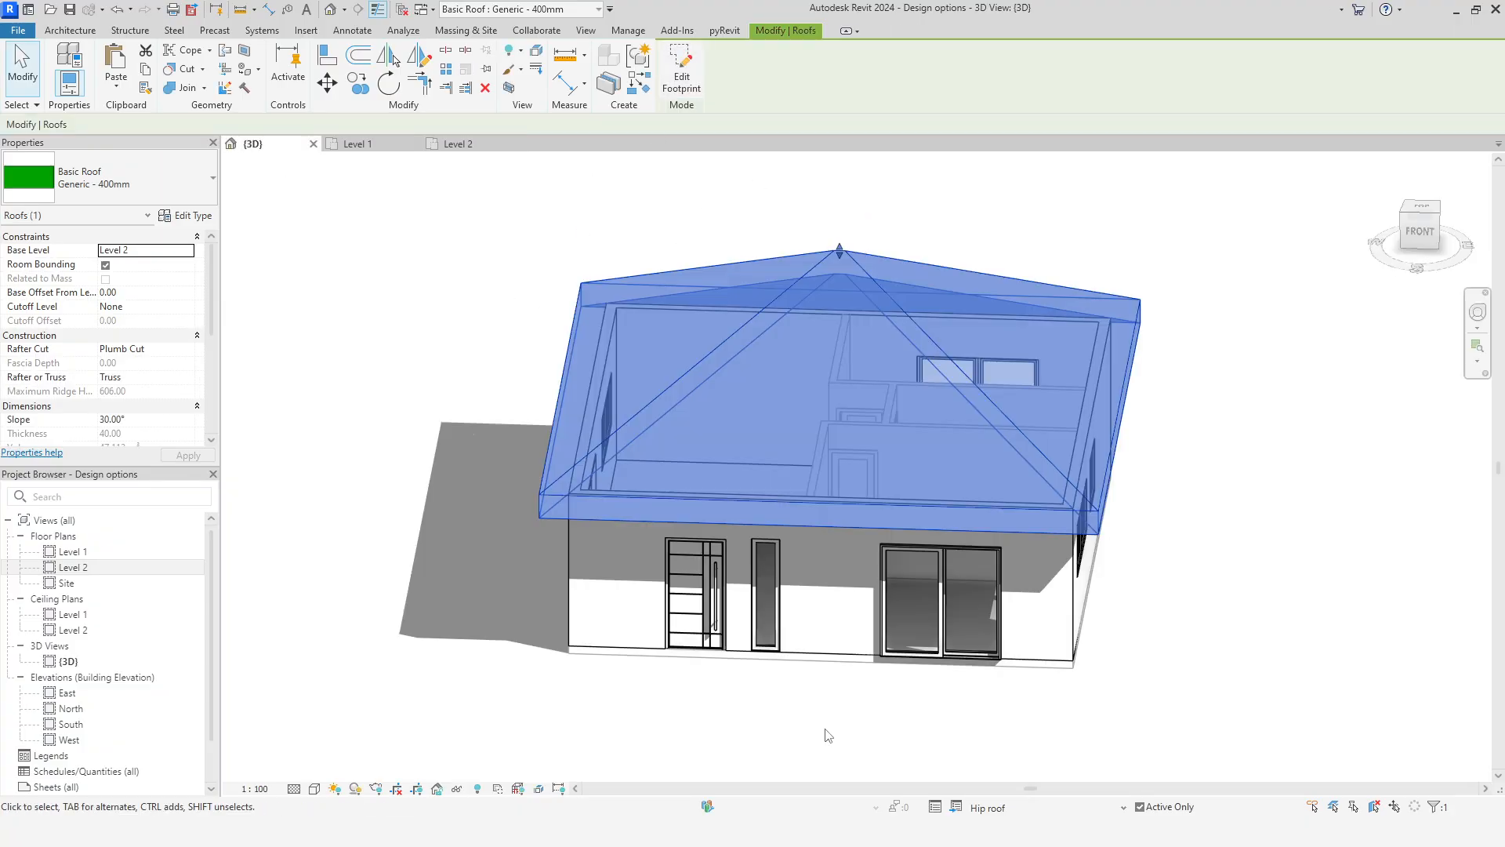
shift+middle_drag(815, 726, 994, 709)
key(Tab)
click(814, 625)
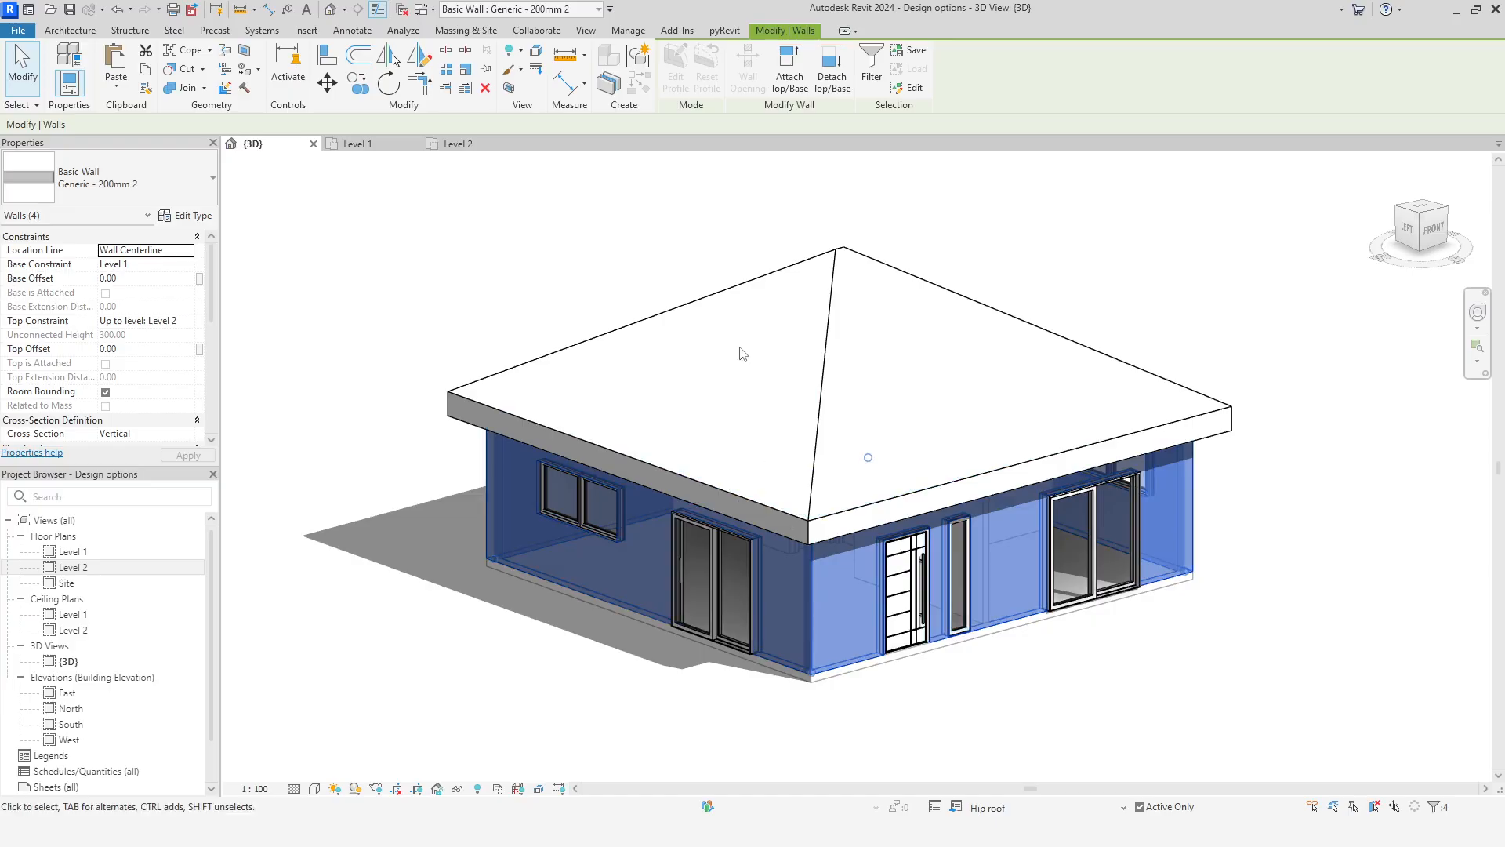
click(790, 76)
click(879, 503)
click(1072, 728)
shift+middle_drag(1223, 717, 1192, 663)
Switch the active design option between Gable roof and Hip roof to compare them, and return to Main Model
click(1027, 807)
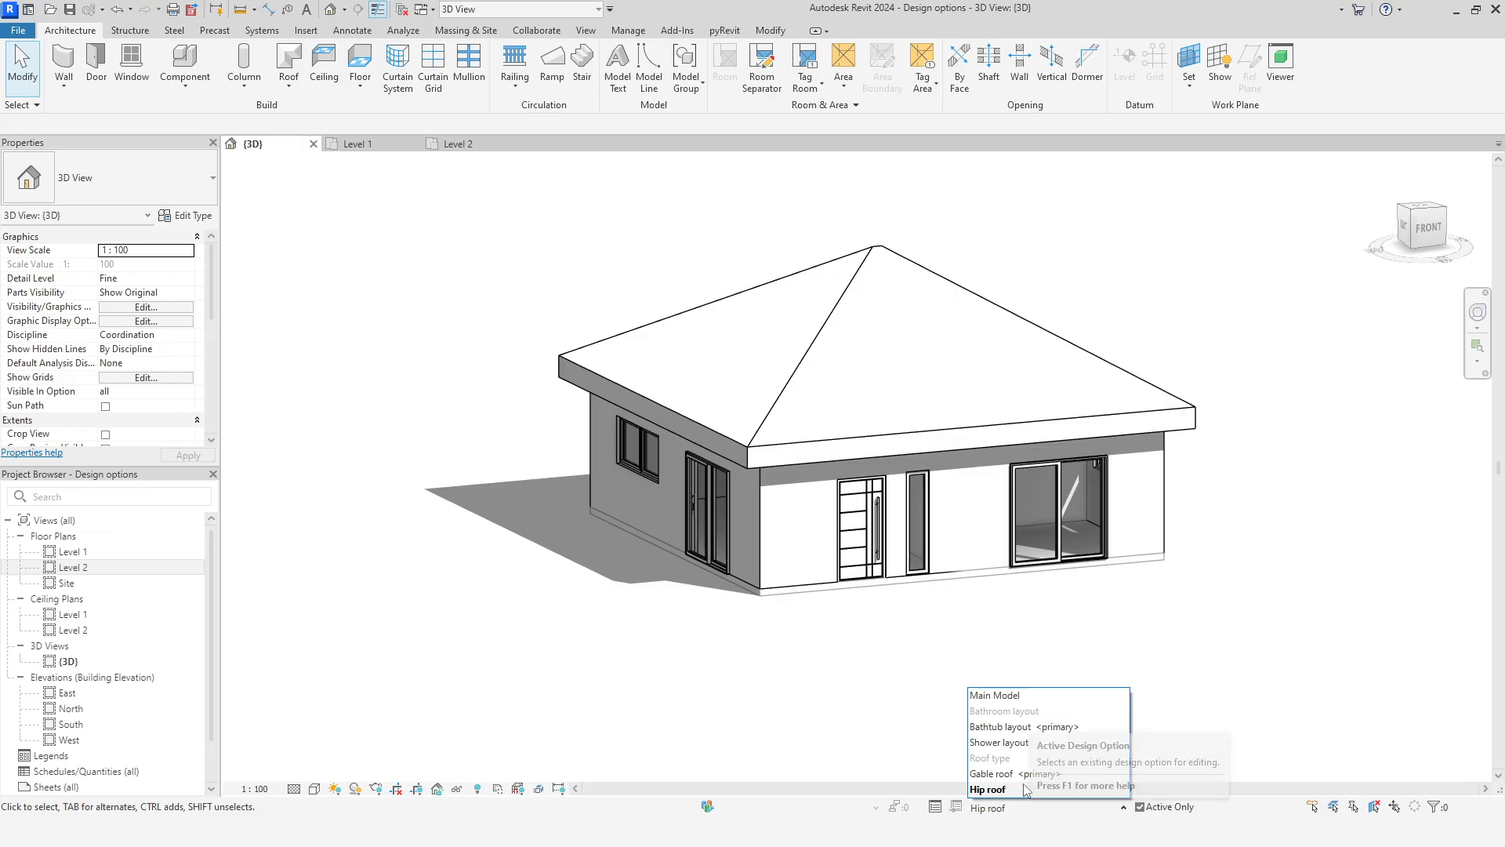
click(1020, 775)
click(1022, 808)
click(1020, 788)
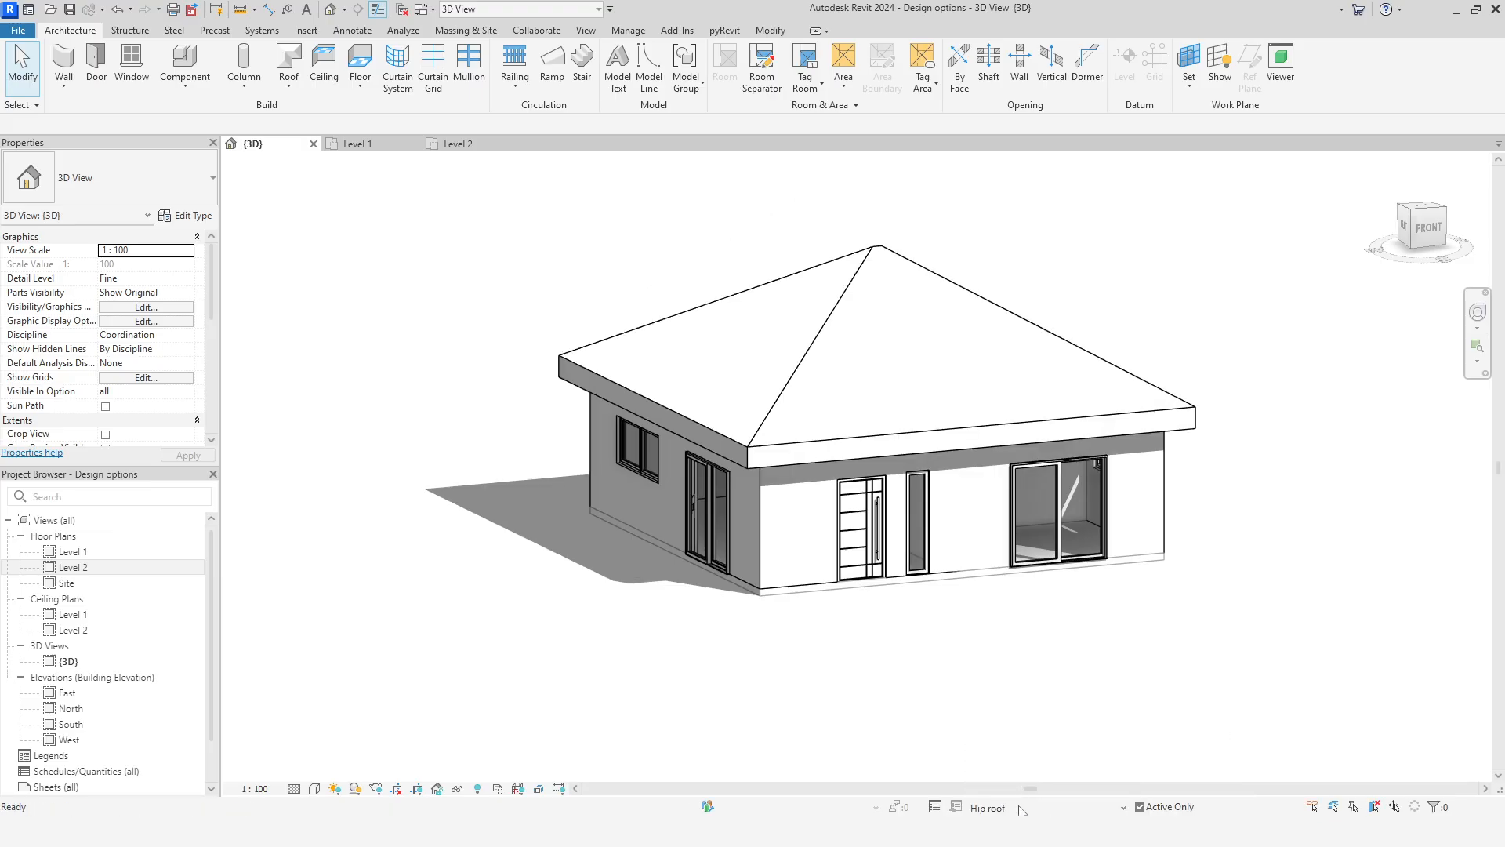
click(1022, 808)
click(1007, 697)
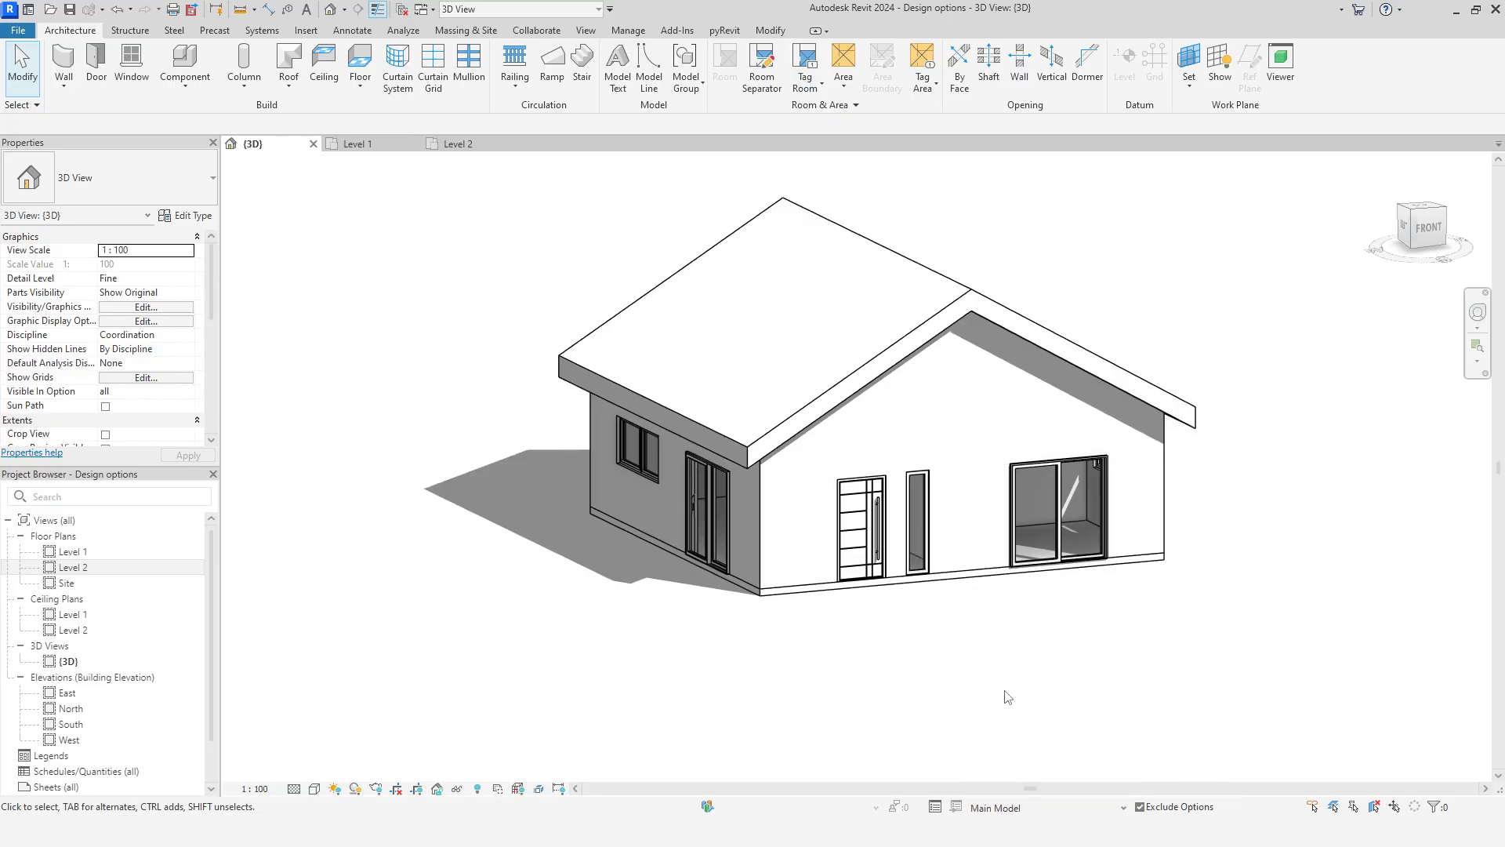
shift+middle_drag(1008, 696, 1128, 698)
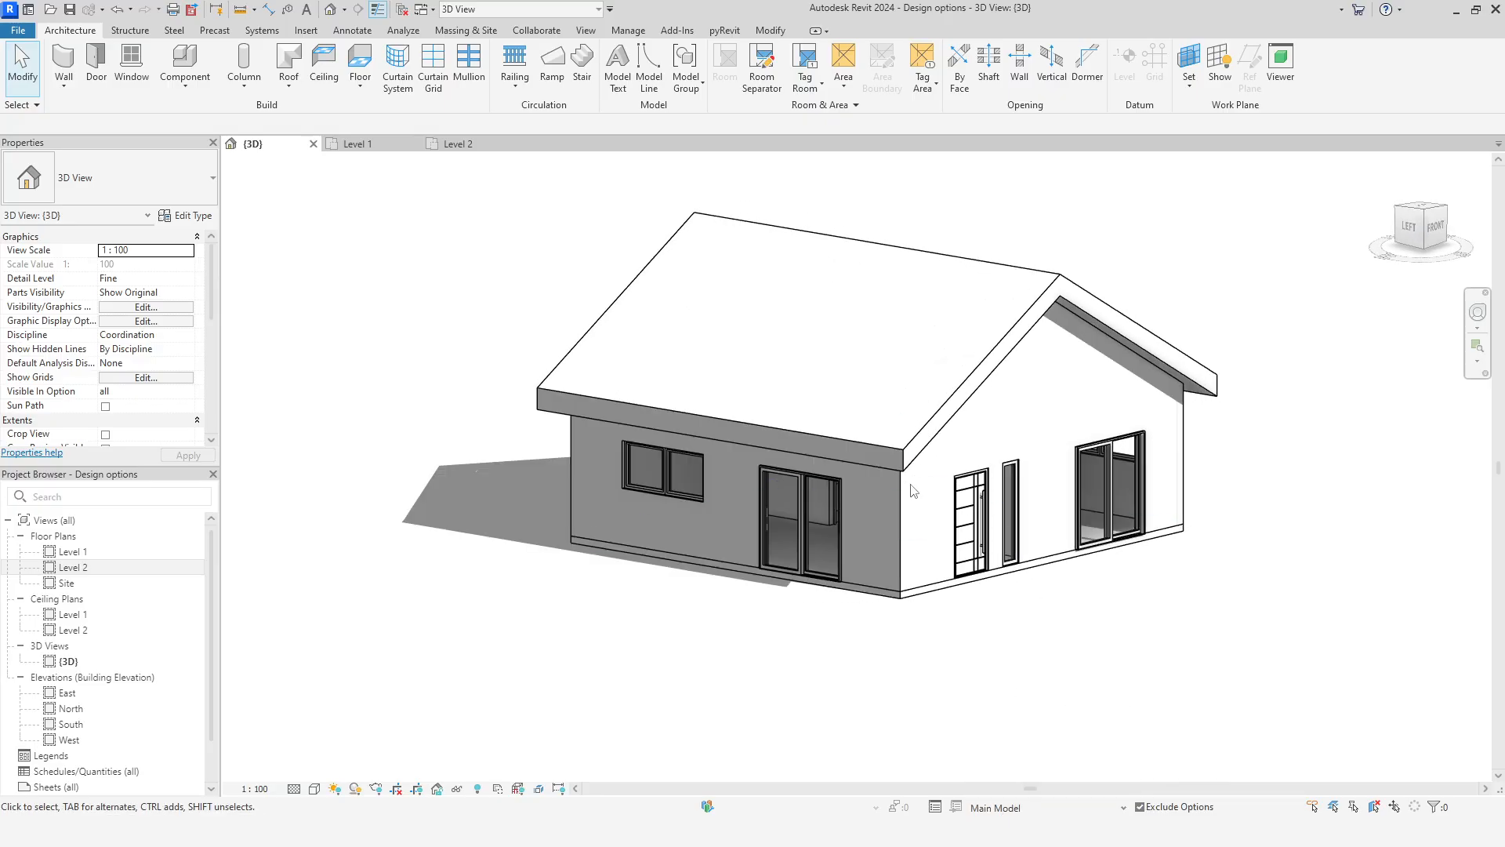
shift+middle_drag(934, 527, 881, 535)
Make Hip roof the primary option of the Roof type set and close the design options
click(993, 803)
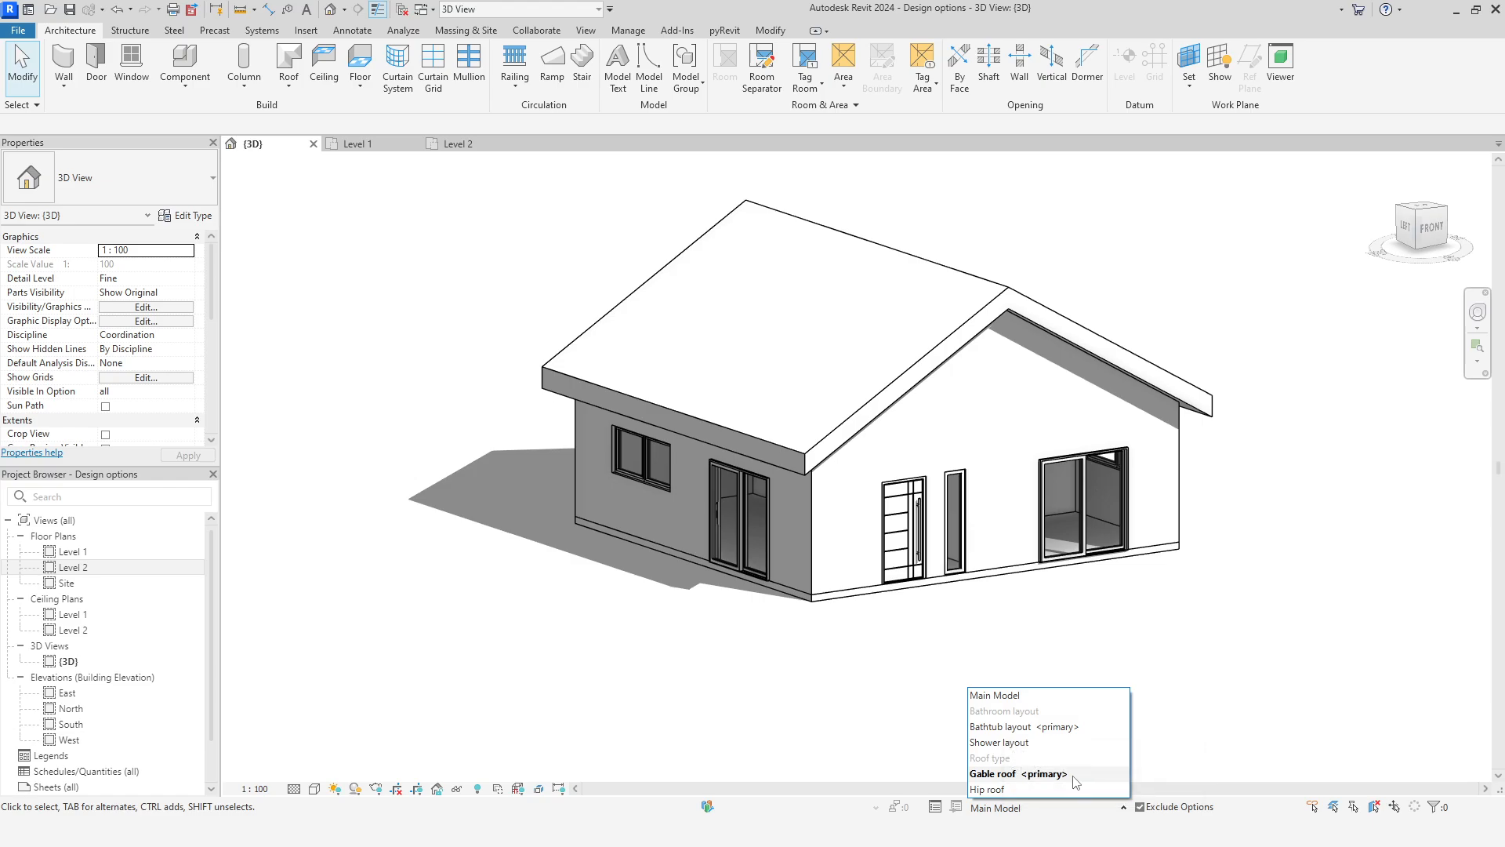
click(929, 767)
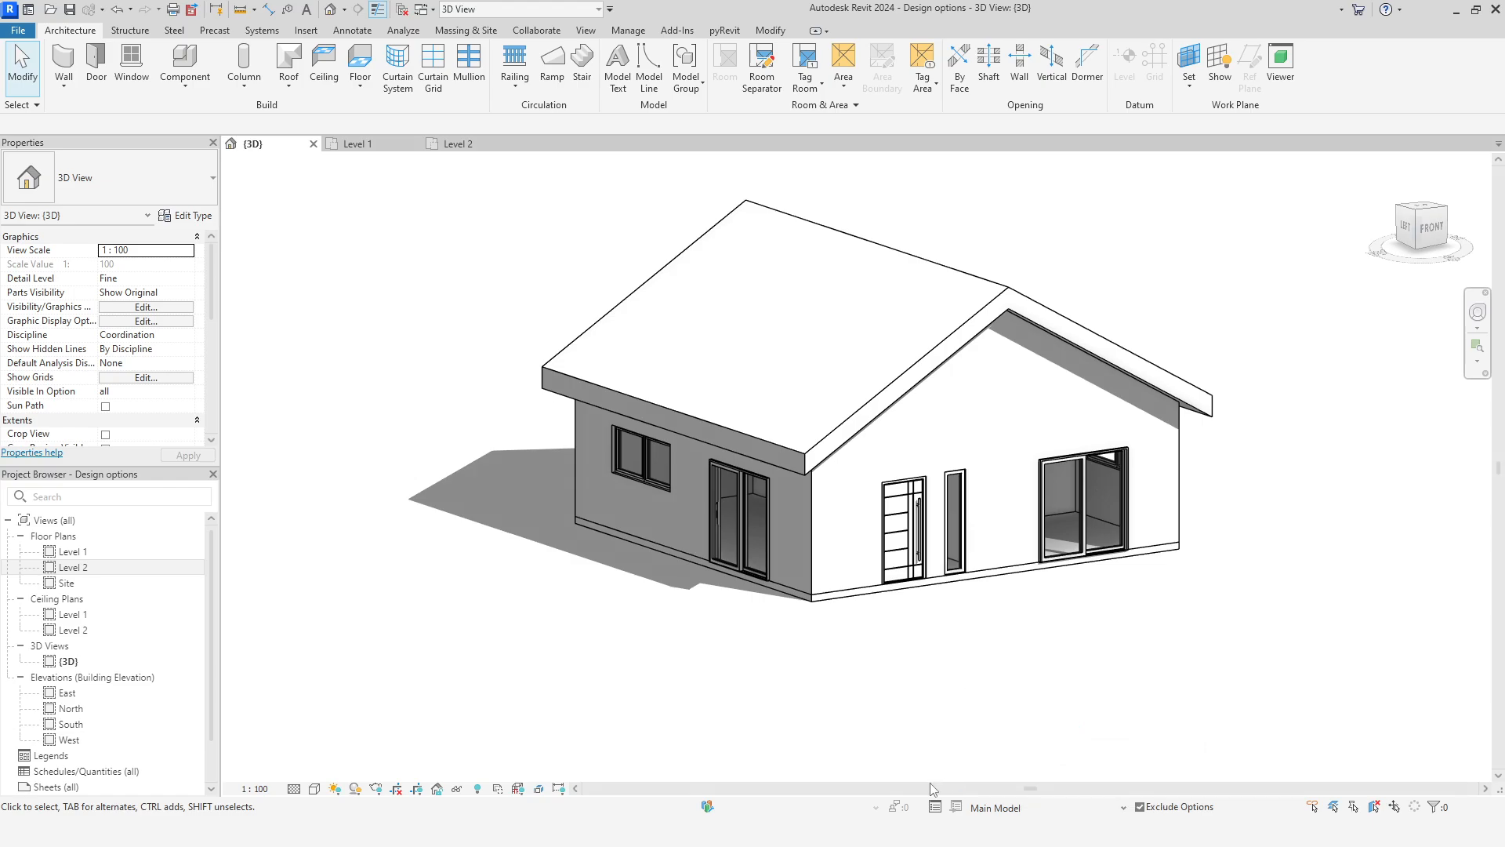
click(934, 807)
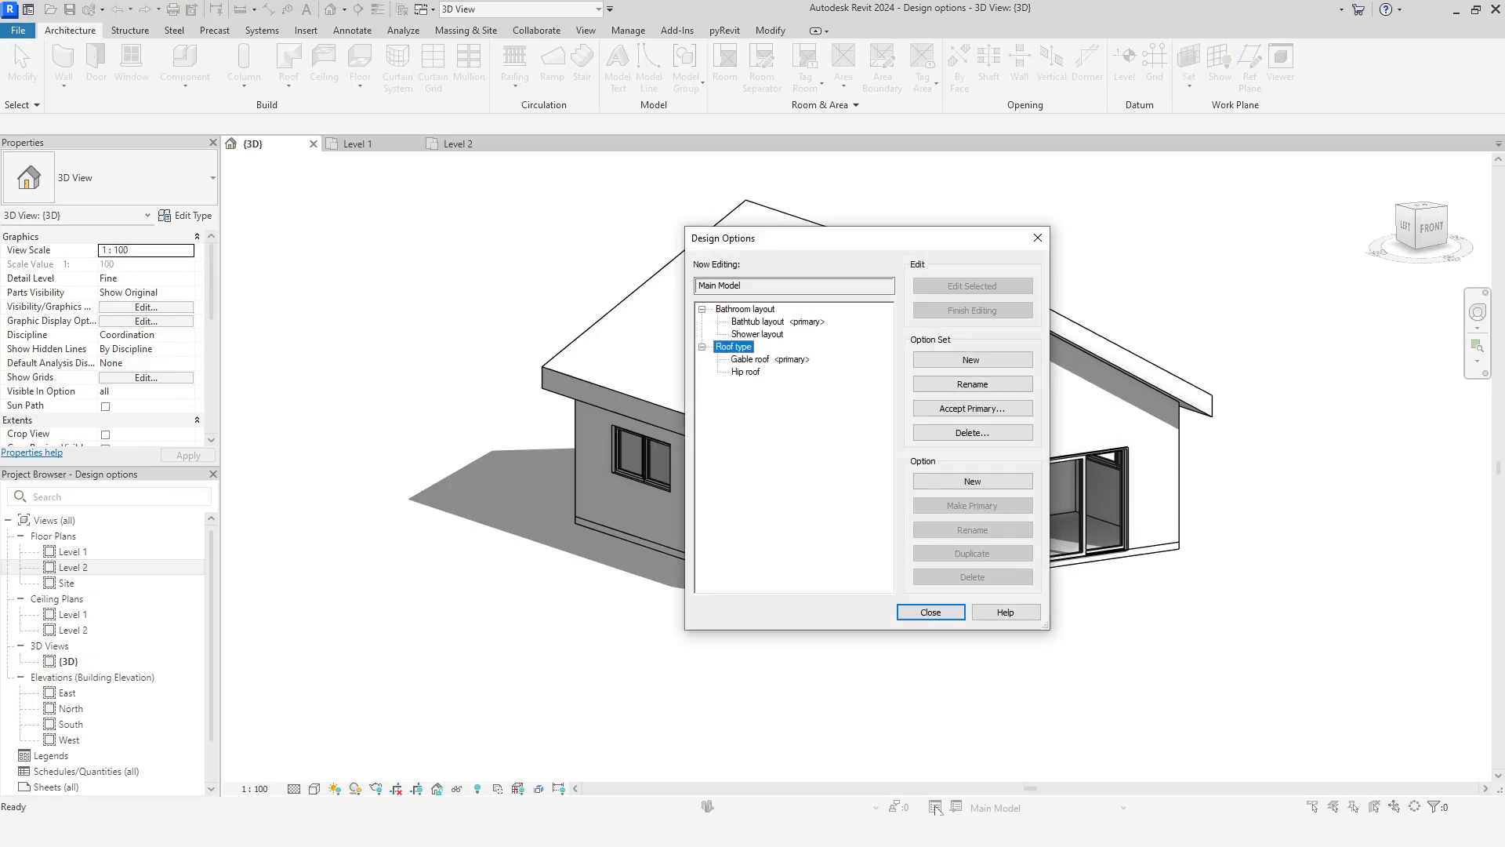
click(748, 372)
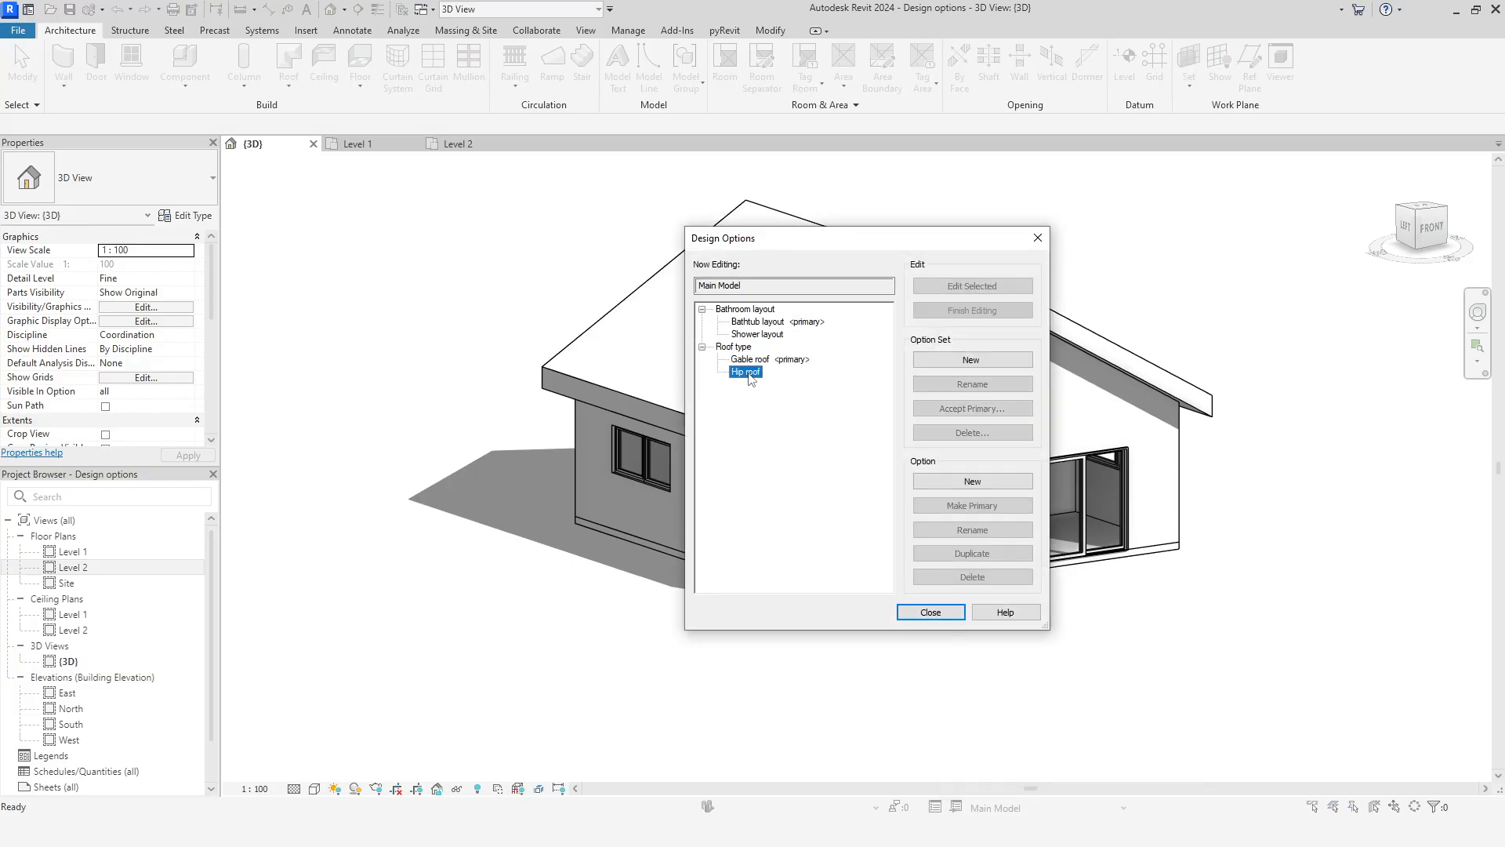
click(972, 505)
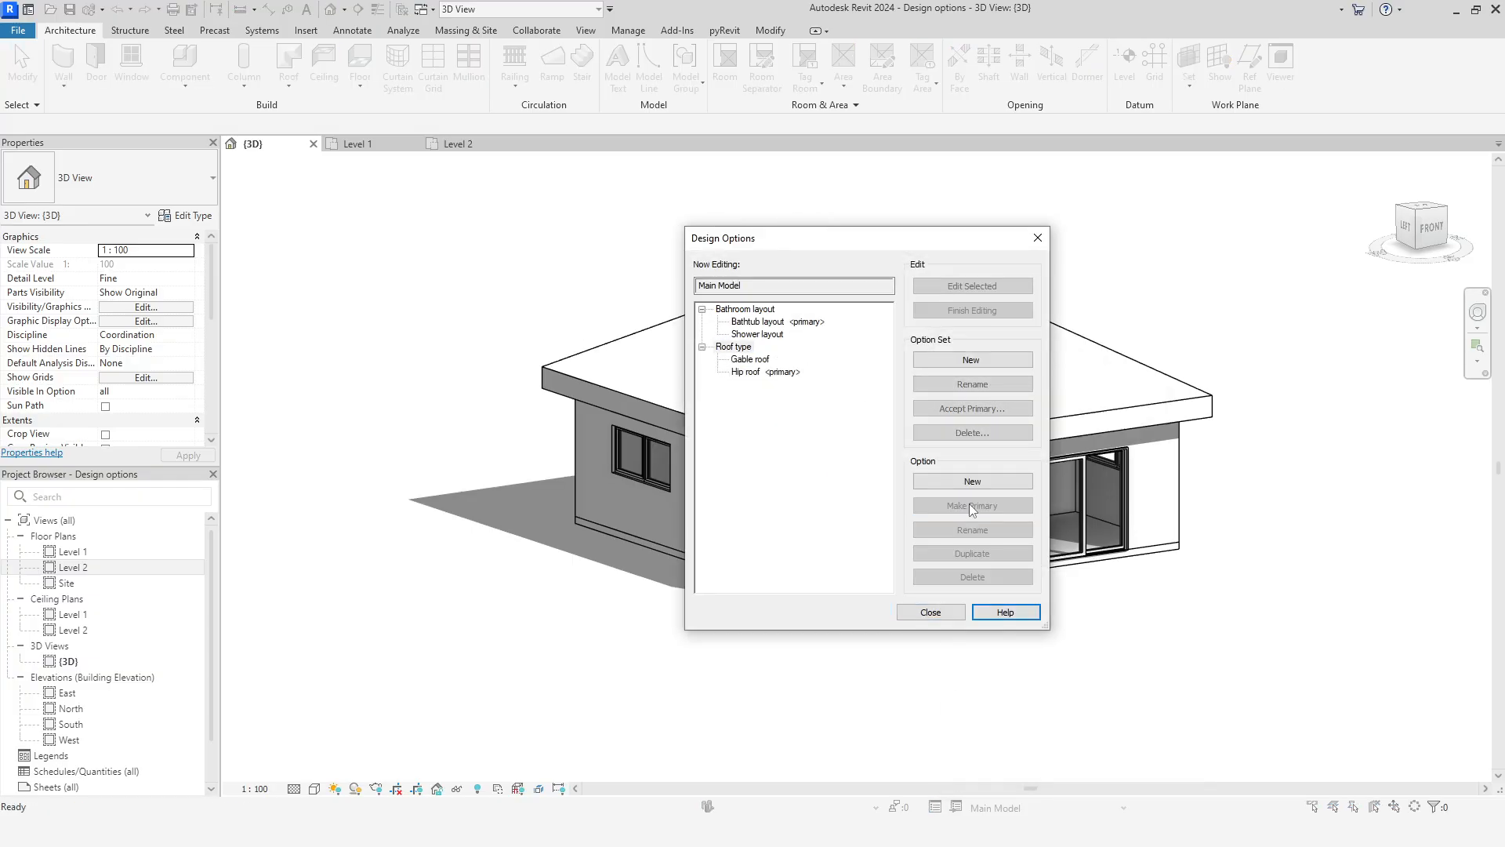
click(928, 614)
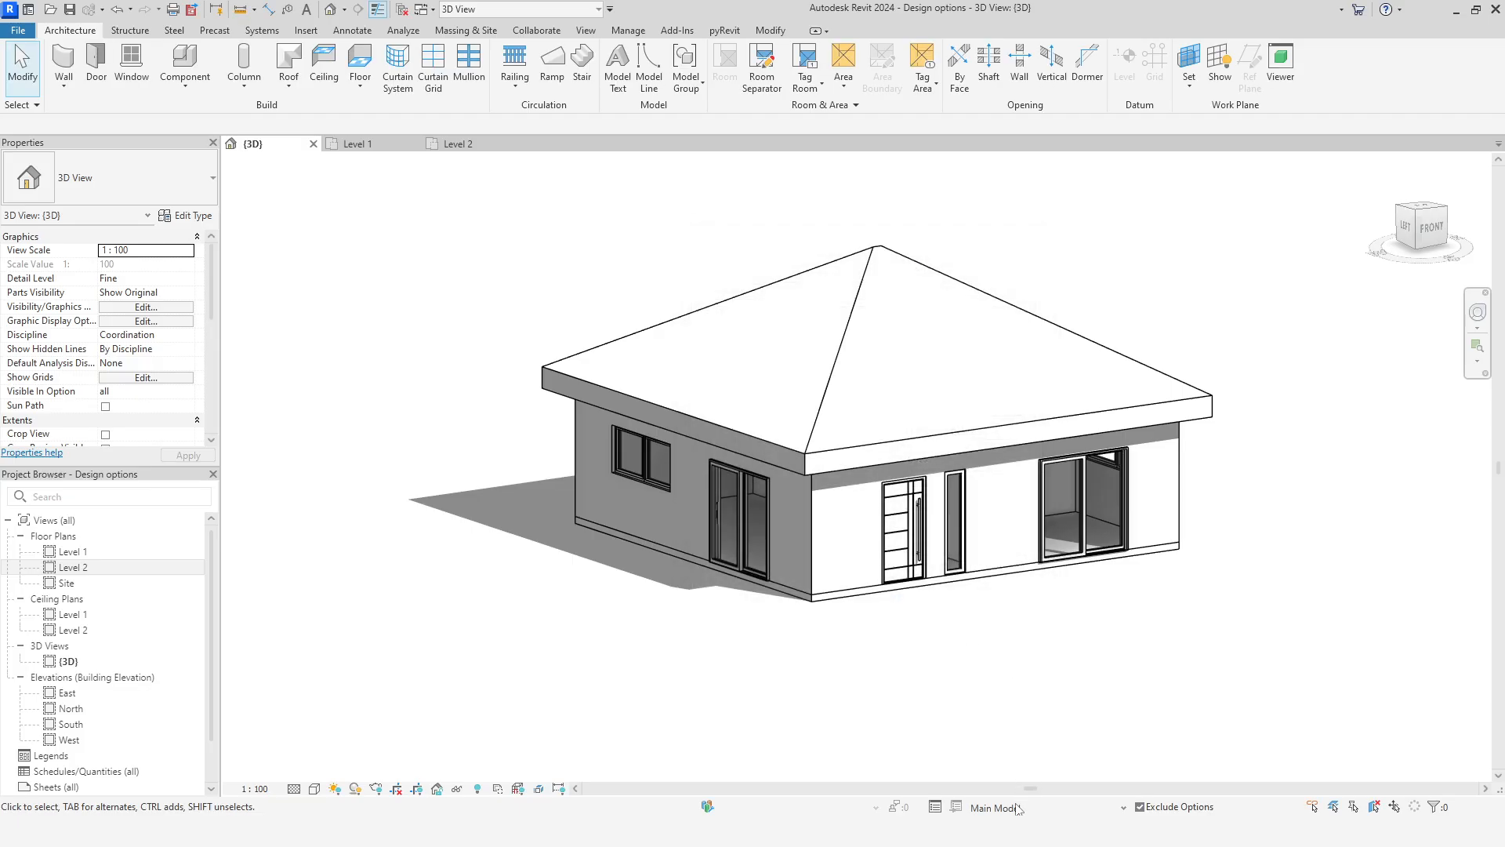
Check the primary options in the active option list, view the house in 3D, and close the Level 2 plan
click(1020, 807)
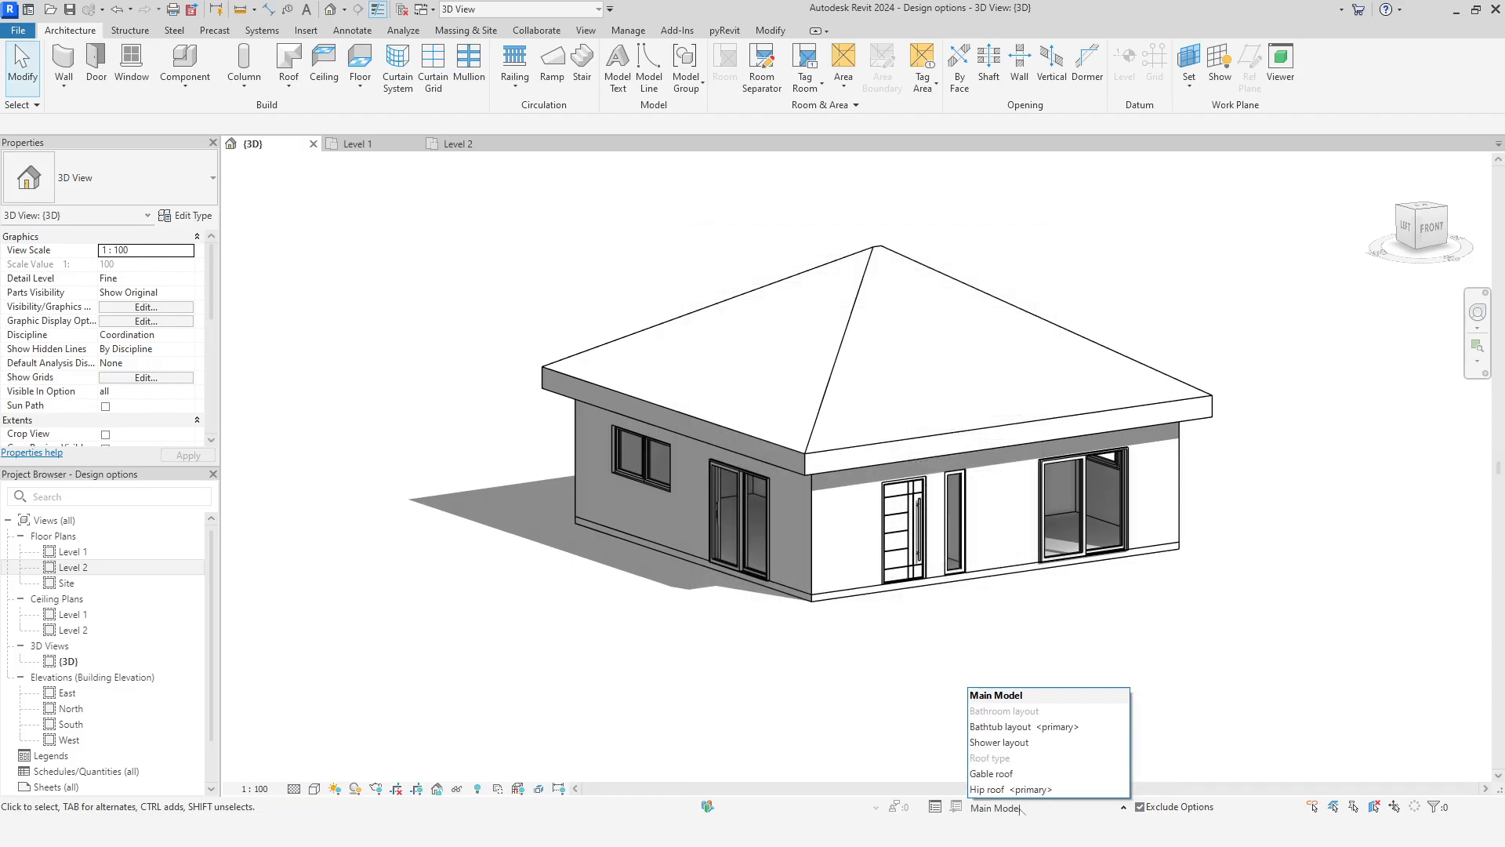
click(1021, 807)
shift+middle_drag(1102, 682, 1035, 710)
click(515, 145)
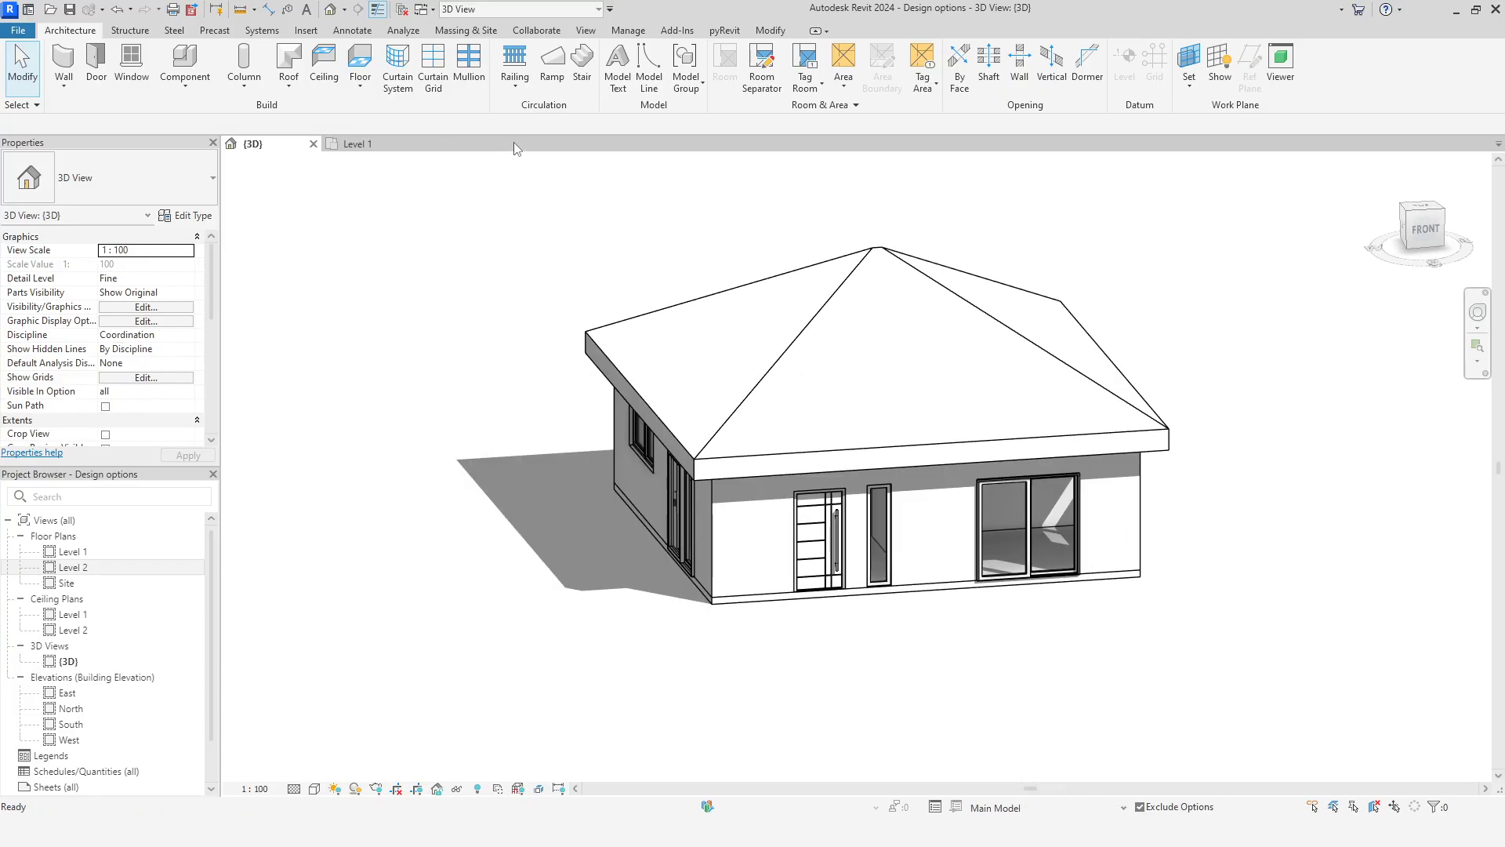
In the Level 1 plan, add the bathroom's entrance wall, door and double-sink vanity to only the Bathtub layout option of the Bathroom layout set
click(356, 144)
middle_drag(978, 570, 934, 619)
scroll(934, 619, up, 4)
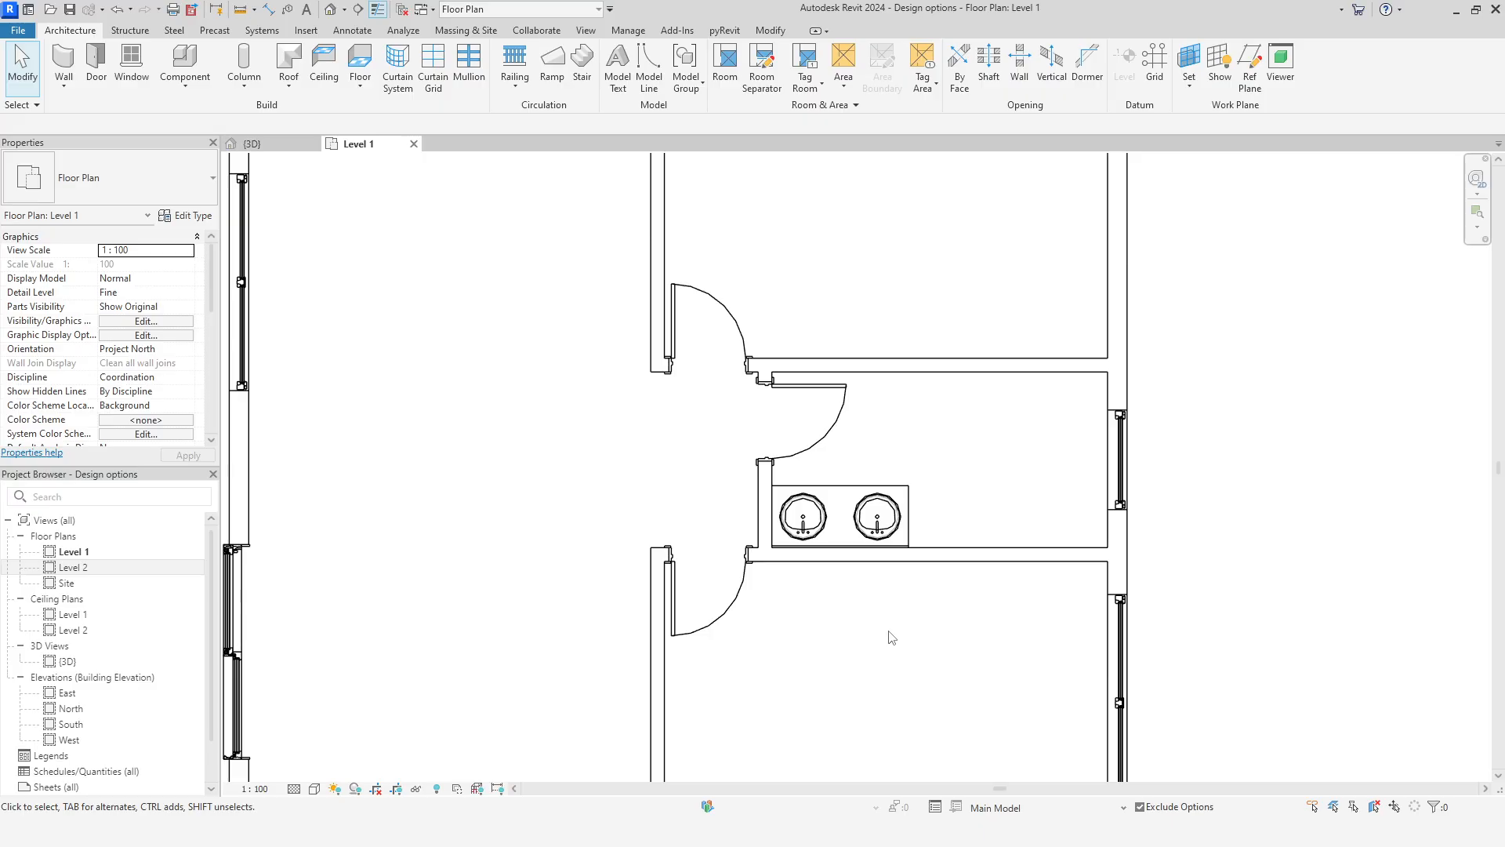
click(775, 483)
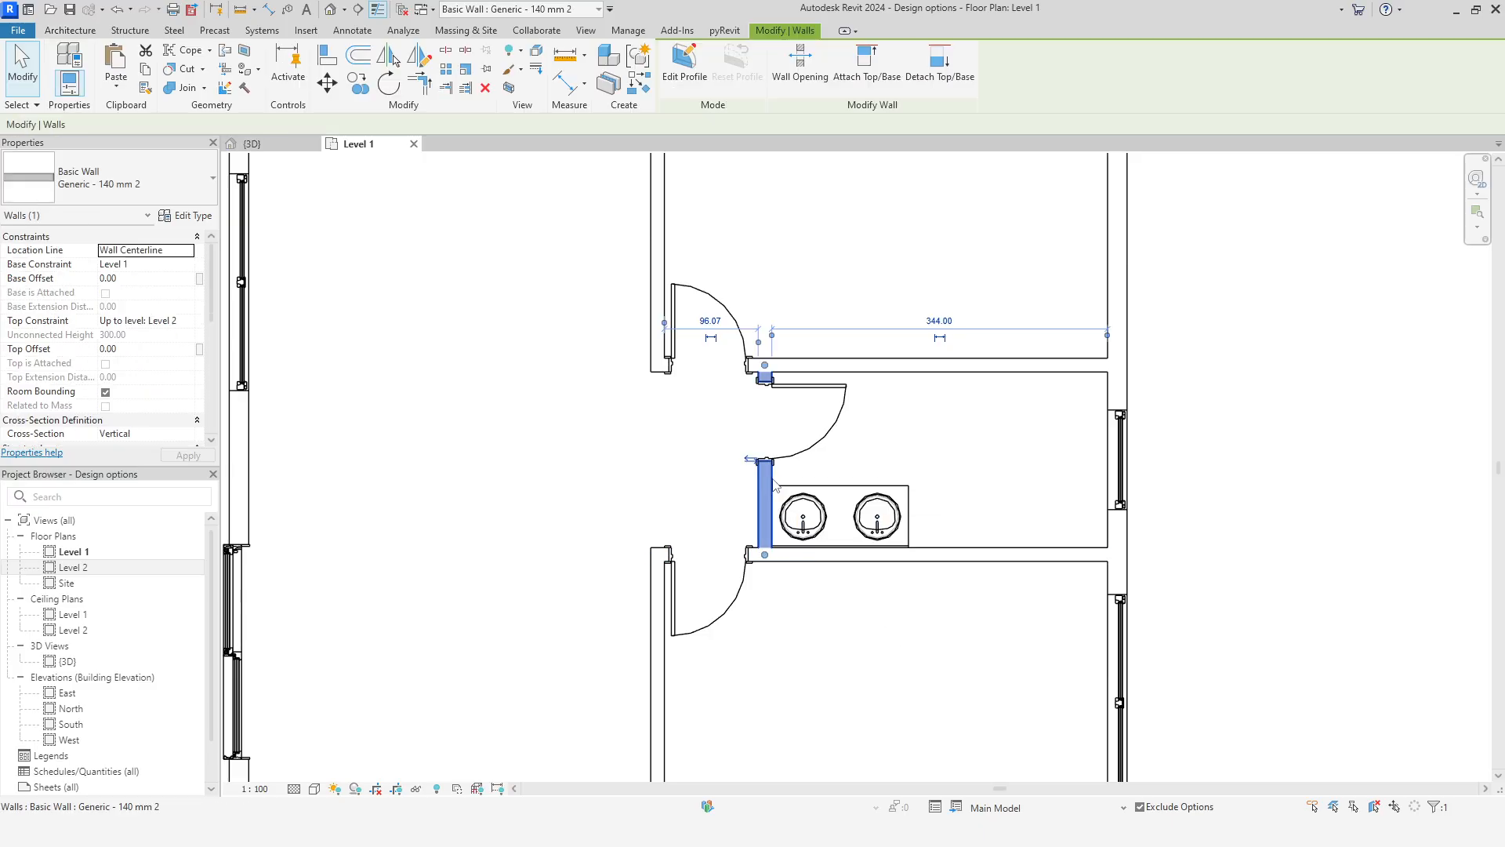
ctrl+click(811, 452)
ctrl+drag(699, 446, 988, 588)
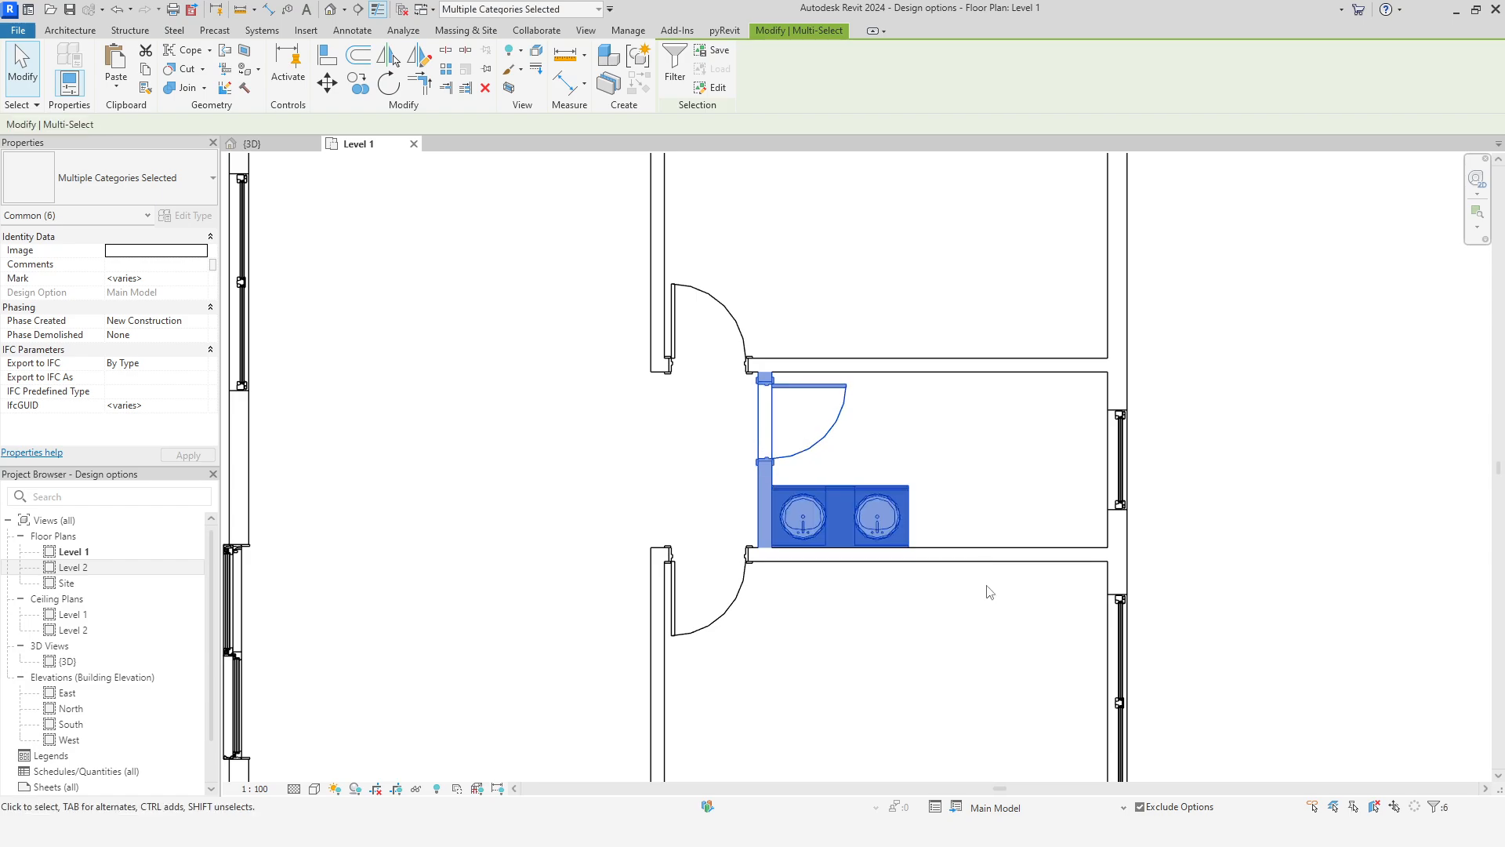
click(957, 807)
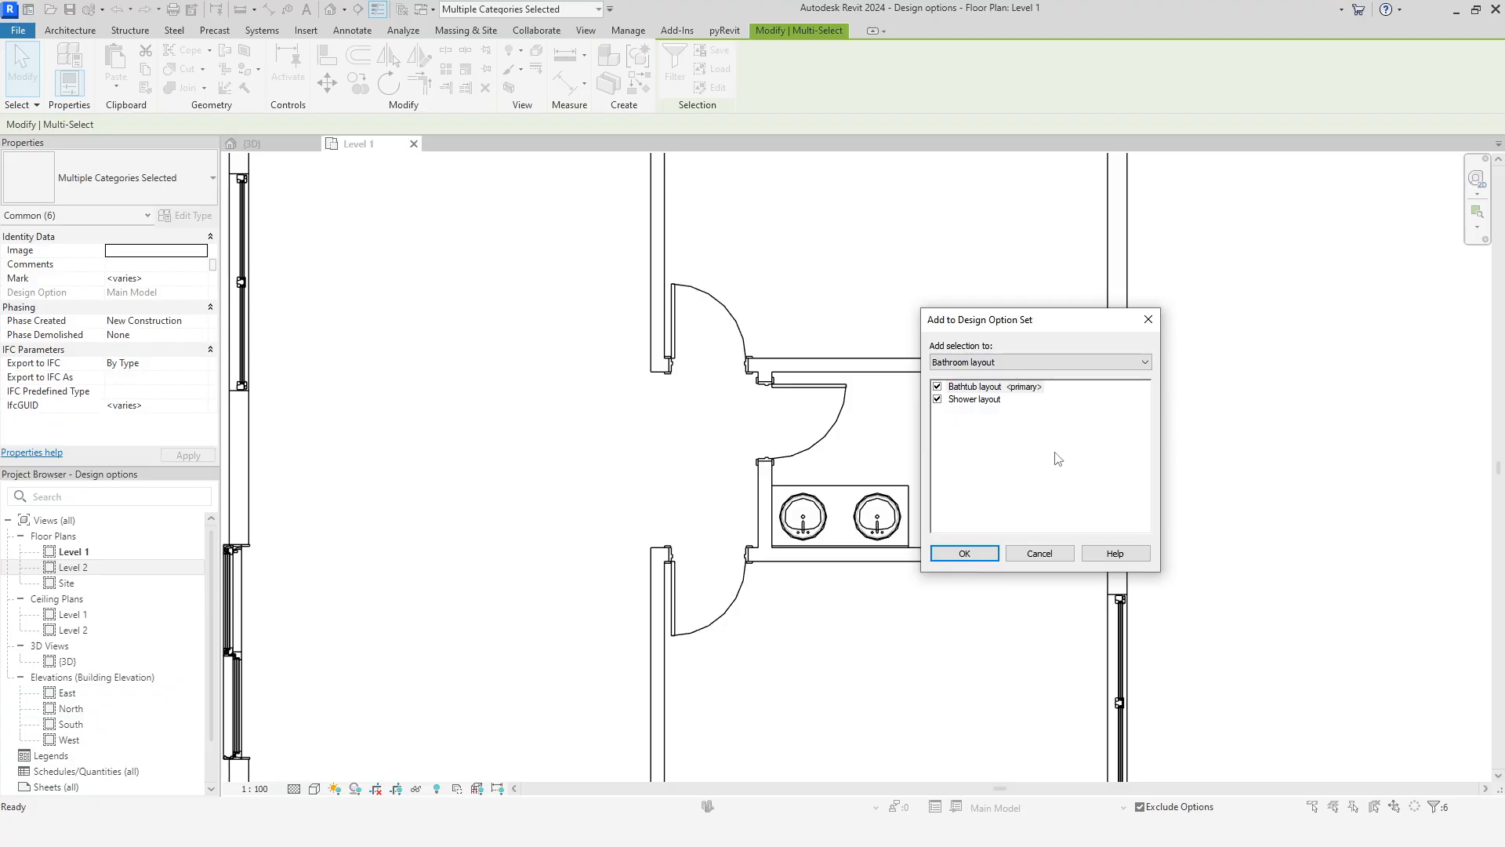
click(975, 403)
click(938, 399)
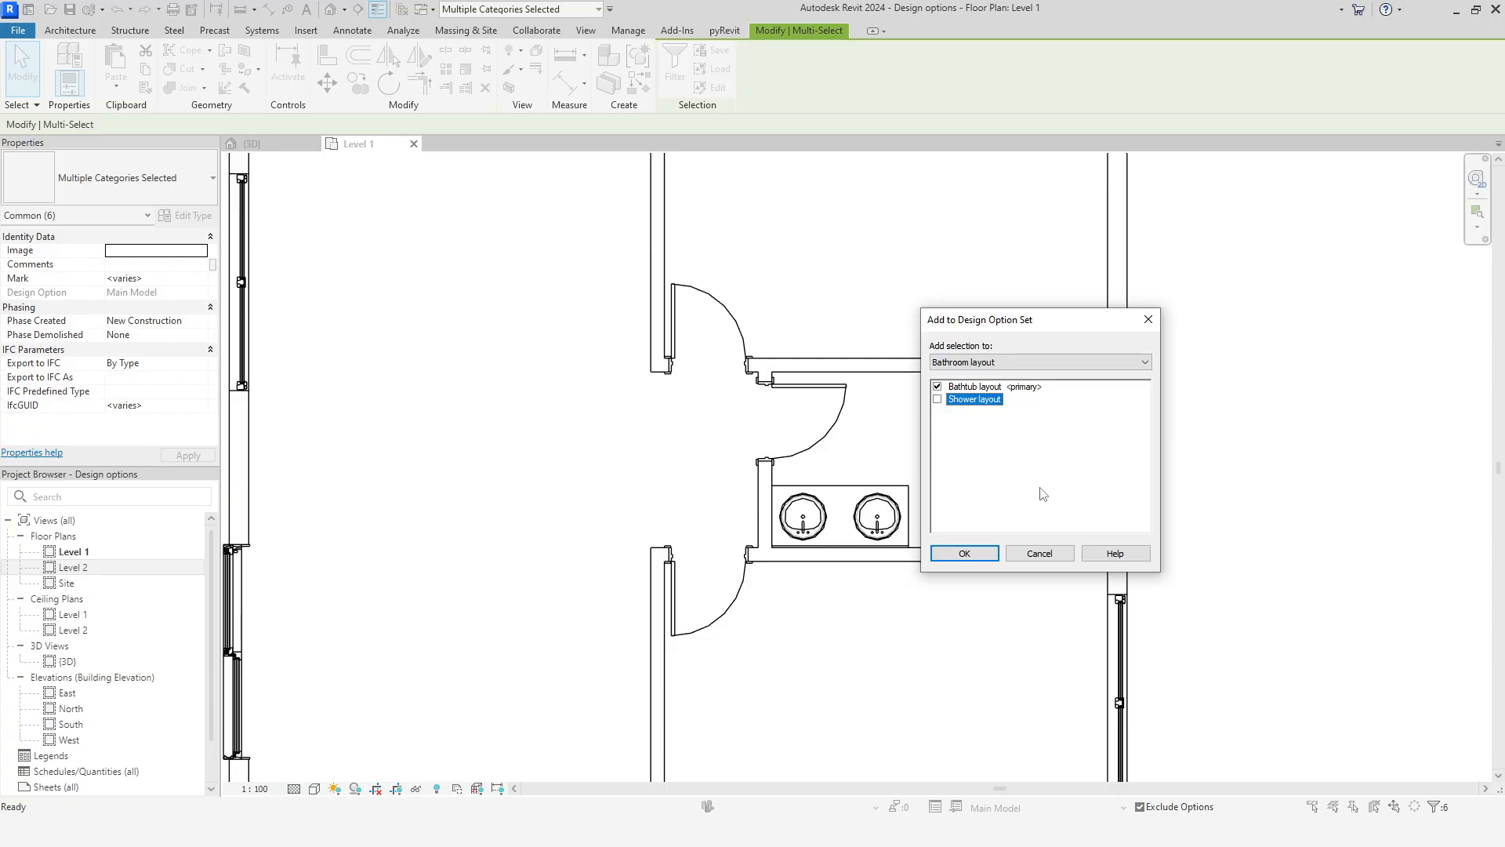
click(964, 553)
click(965, 554)
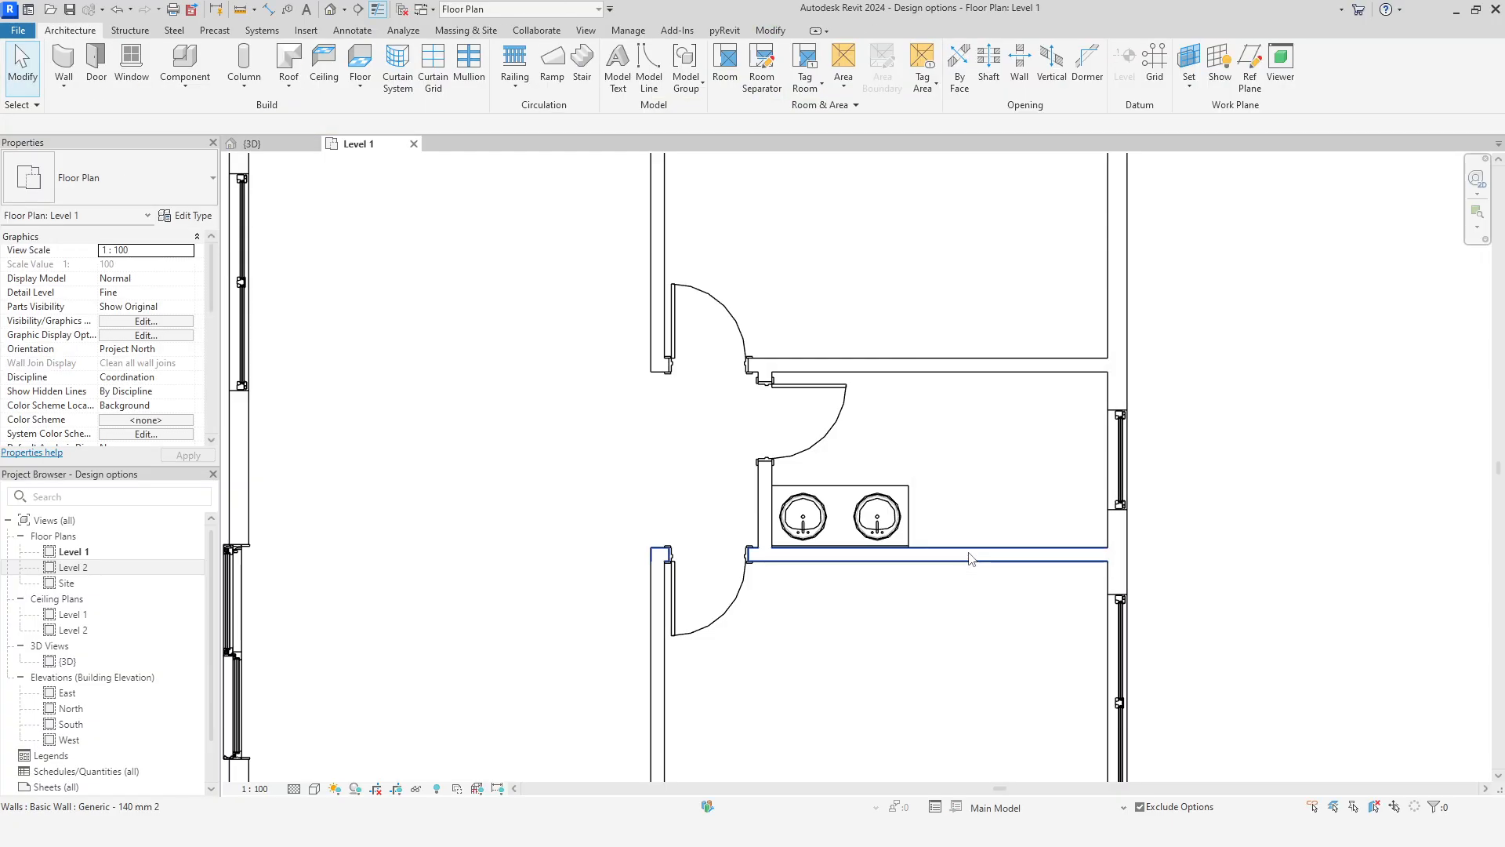
Examine the elements of the Bathtub layout option, compare with the Shower layout option, and return to Bathtub layout
click(989, 807)
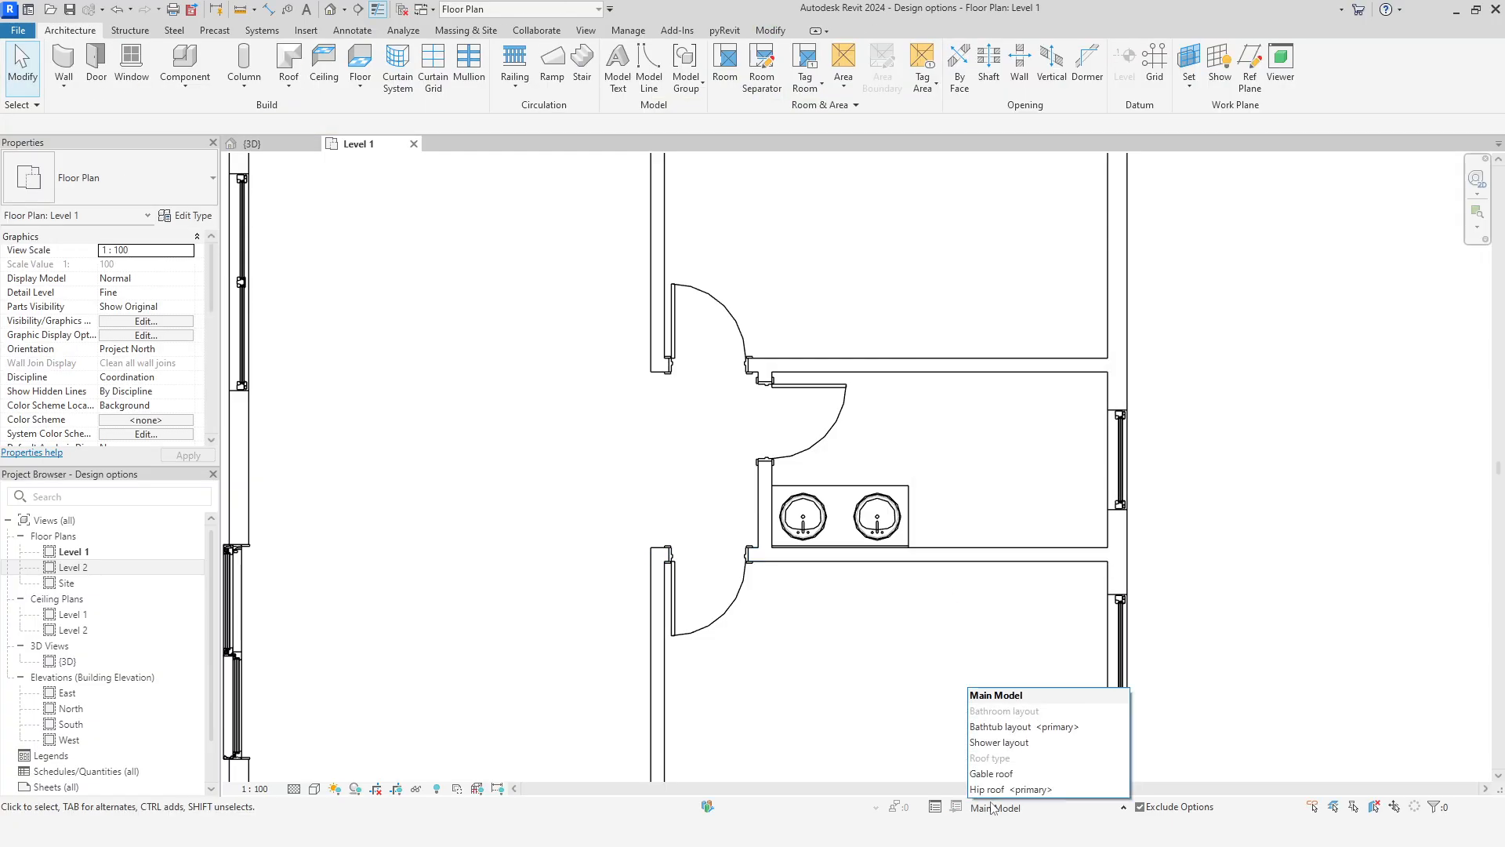
click(1003, 726)
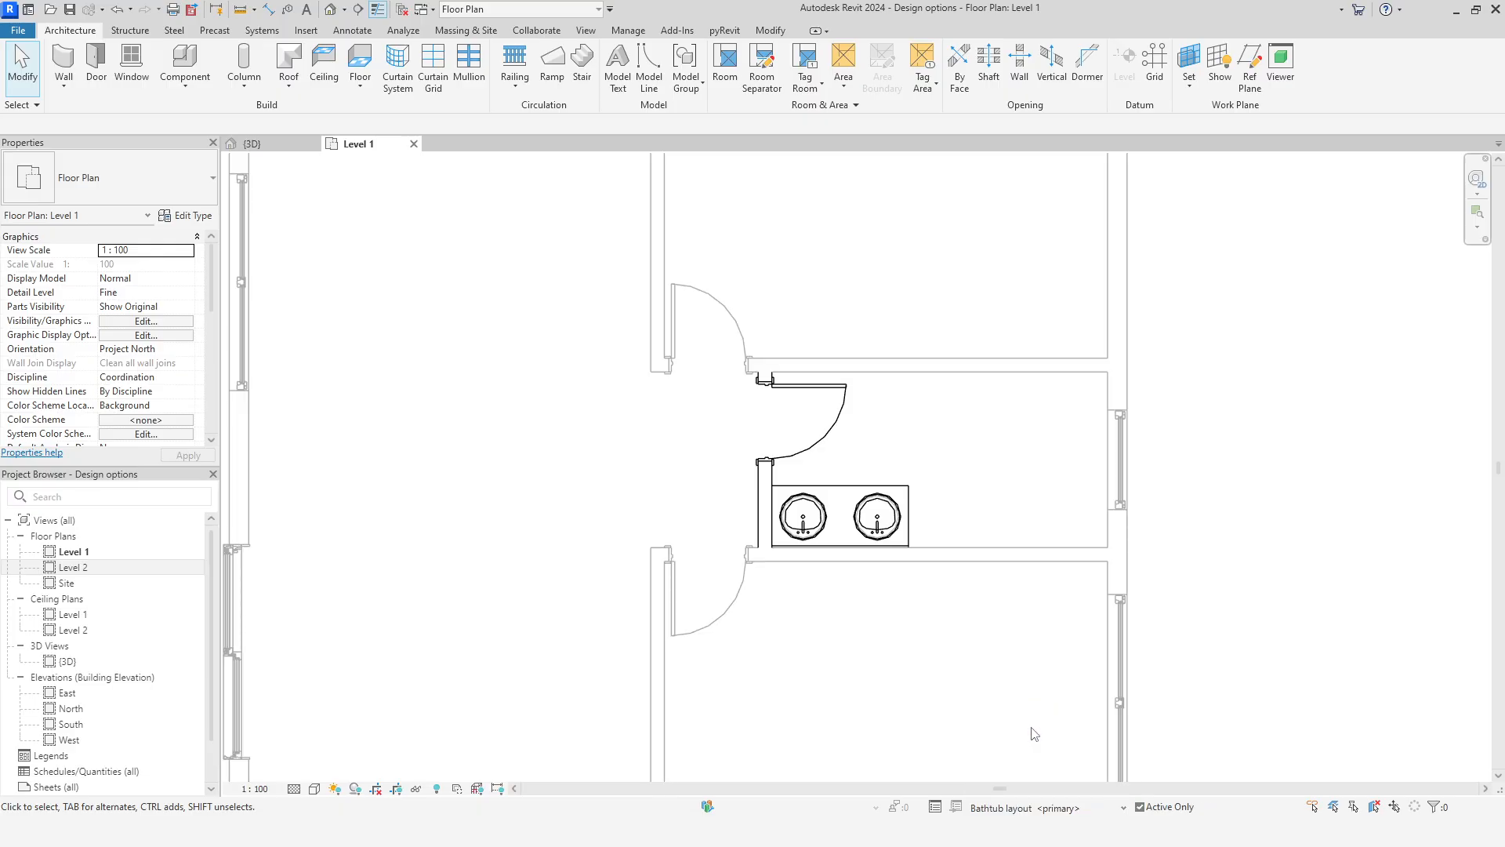
click(841, 404)
click(772, 477)
click(858, 505)
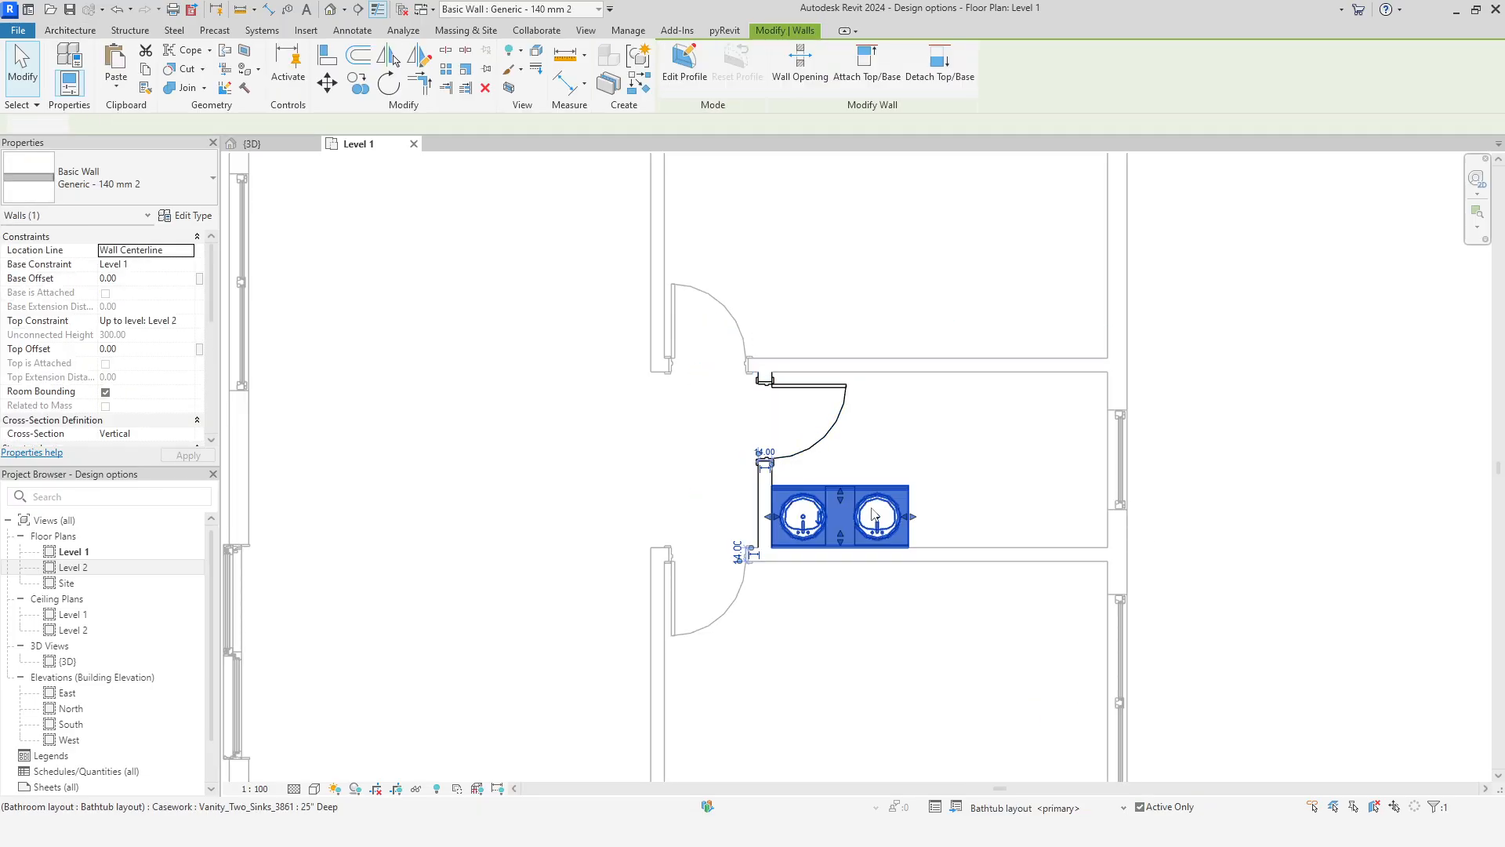
click(927, 662)
click(1015, 807)
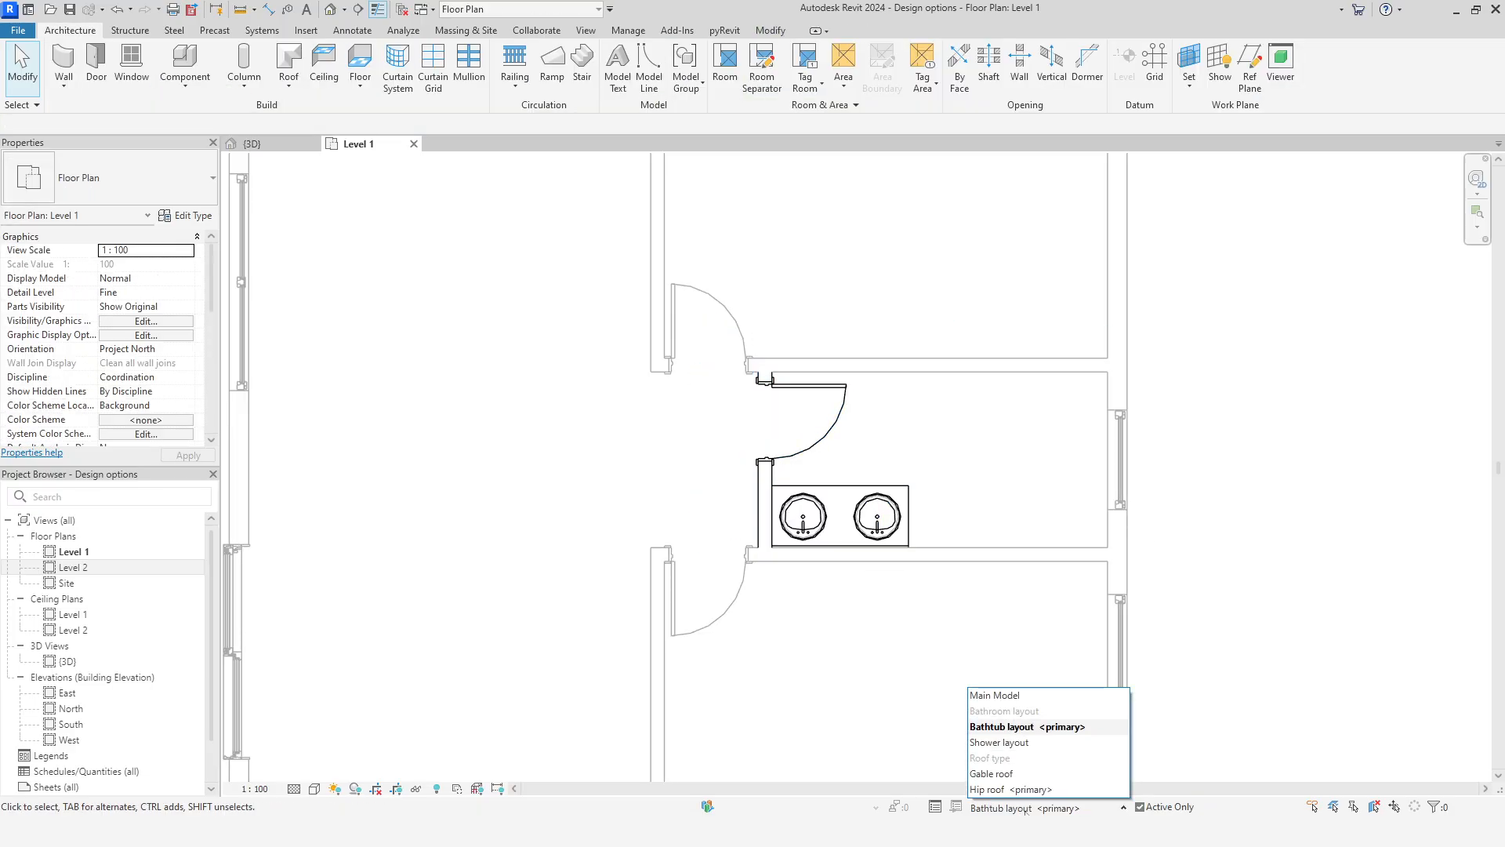
click(1022, 747)
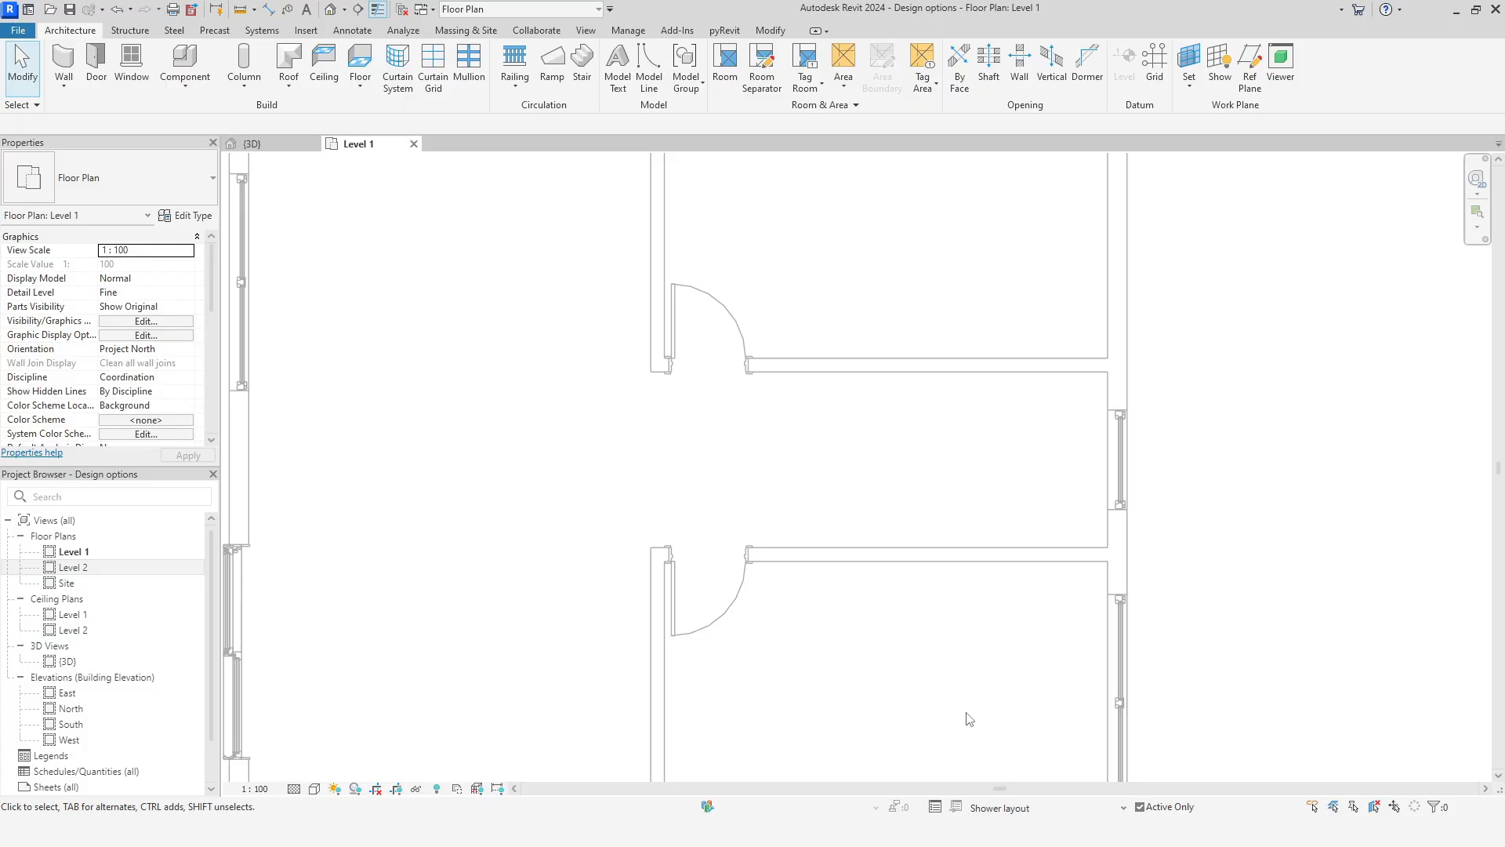
click(1014, 807)
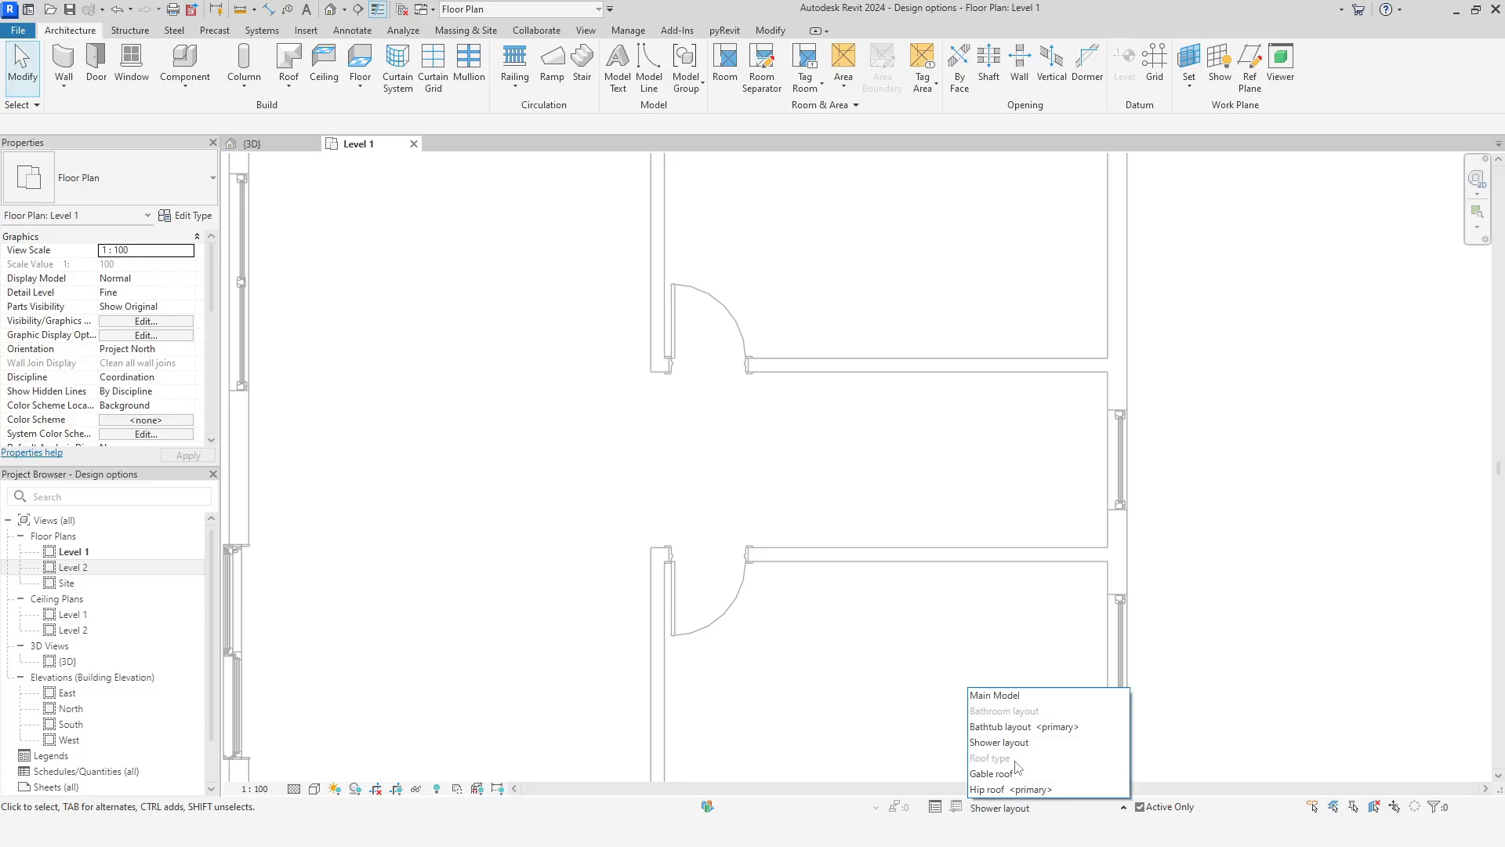
click(1019, 731)
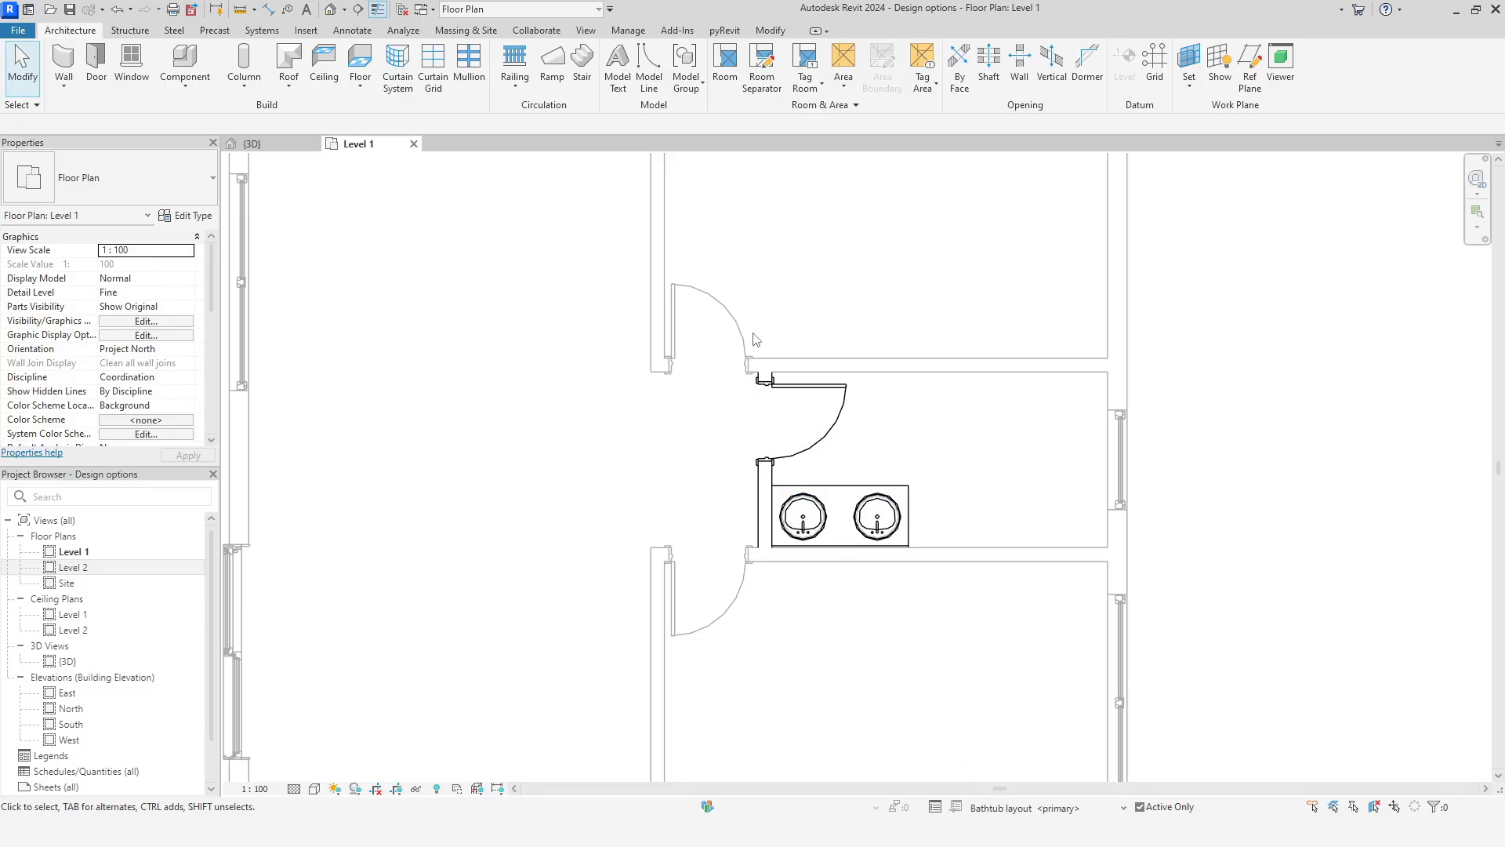
Try to add the Bathtub layout's wall, door and vanity to the design option set again
drag(745, 317, 1007, 618)
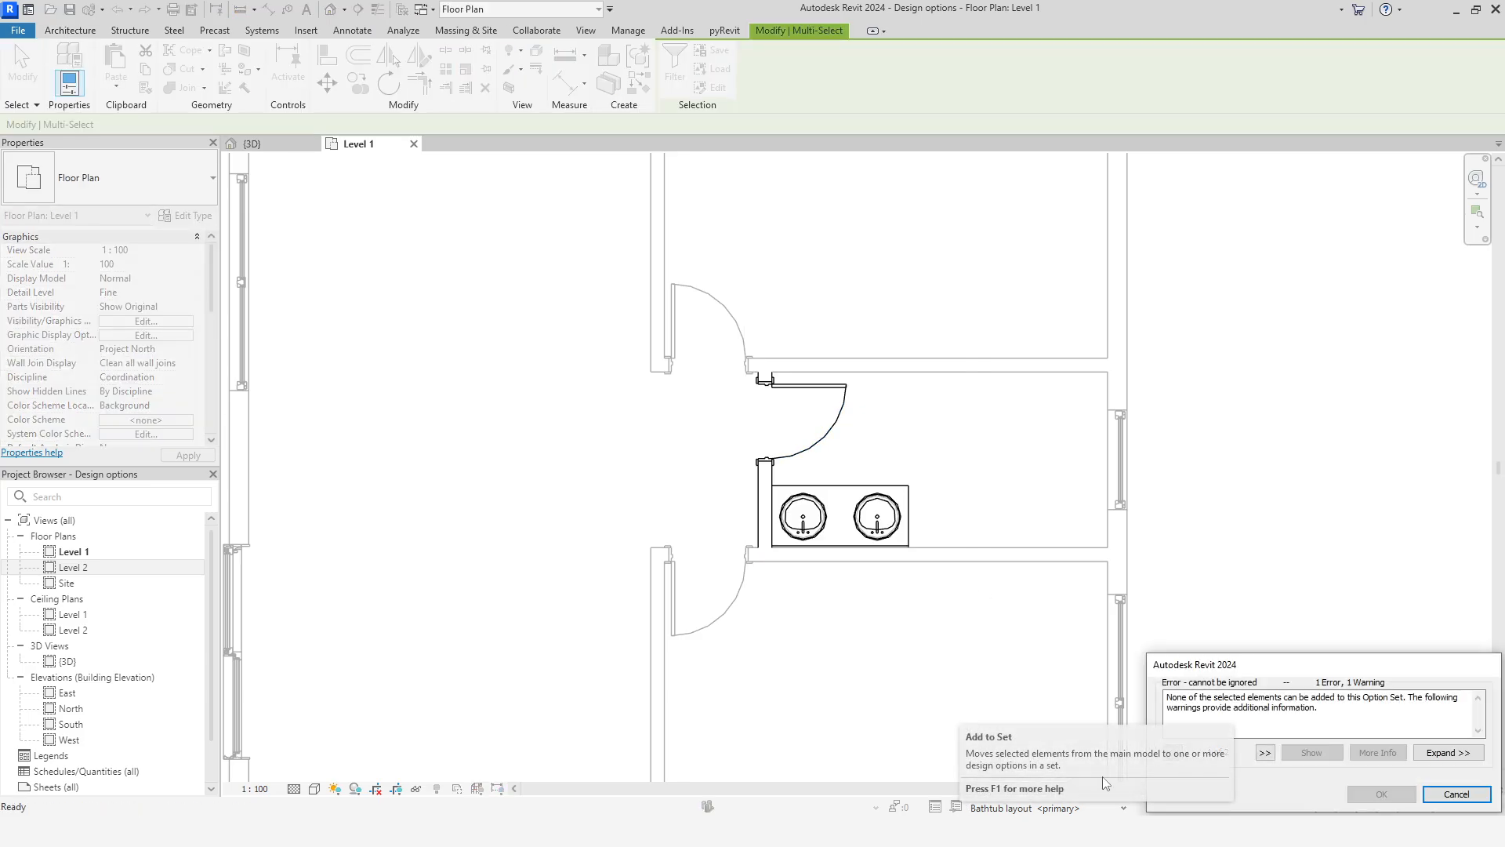
click(1265, 753)
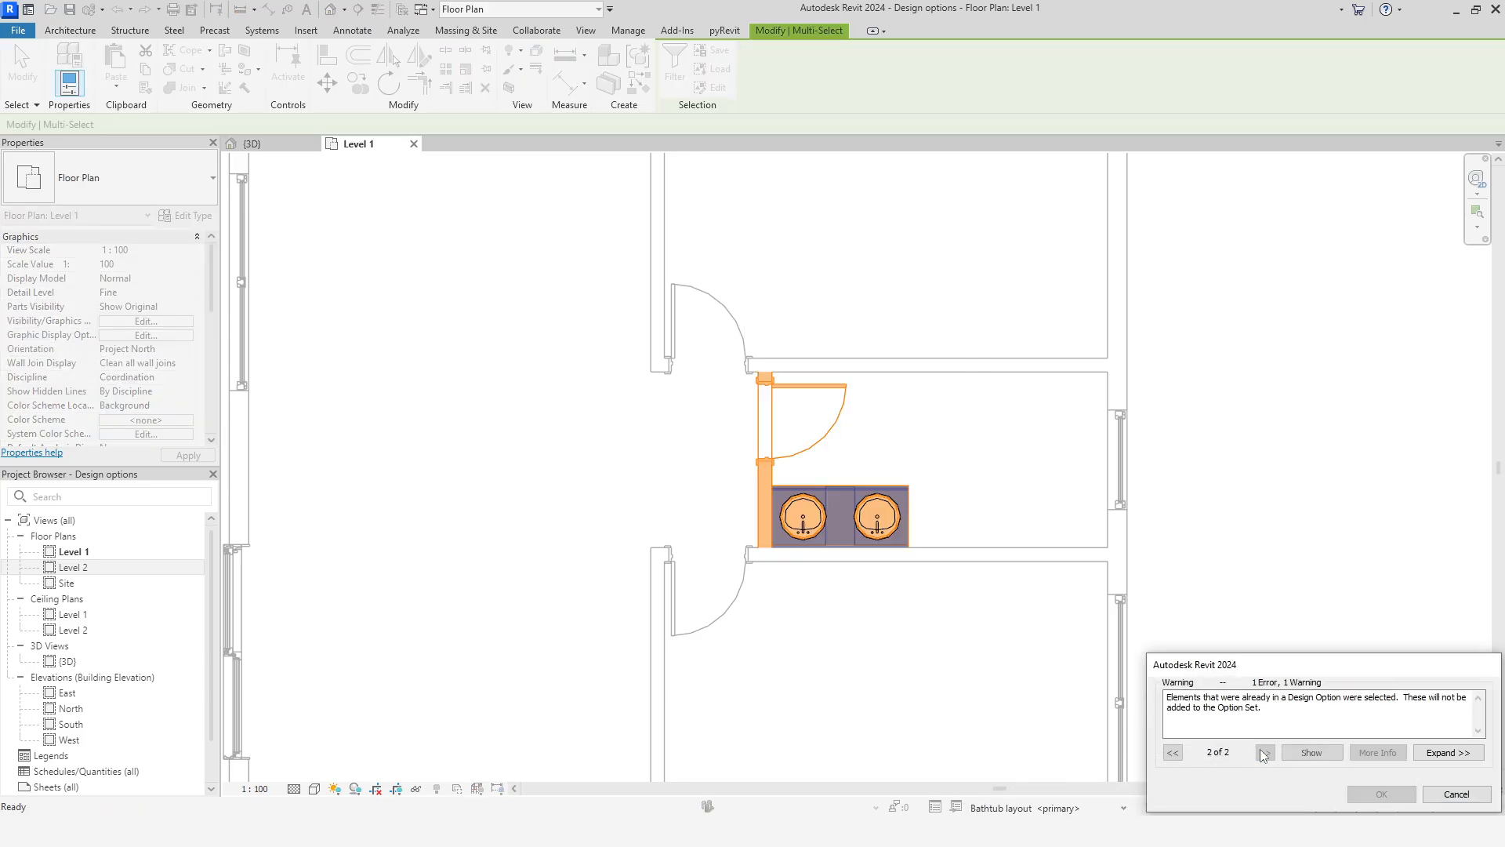
click(1455, 794)
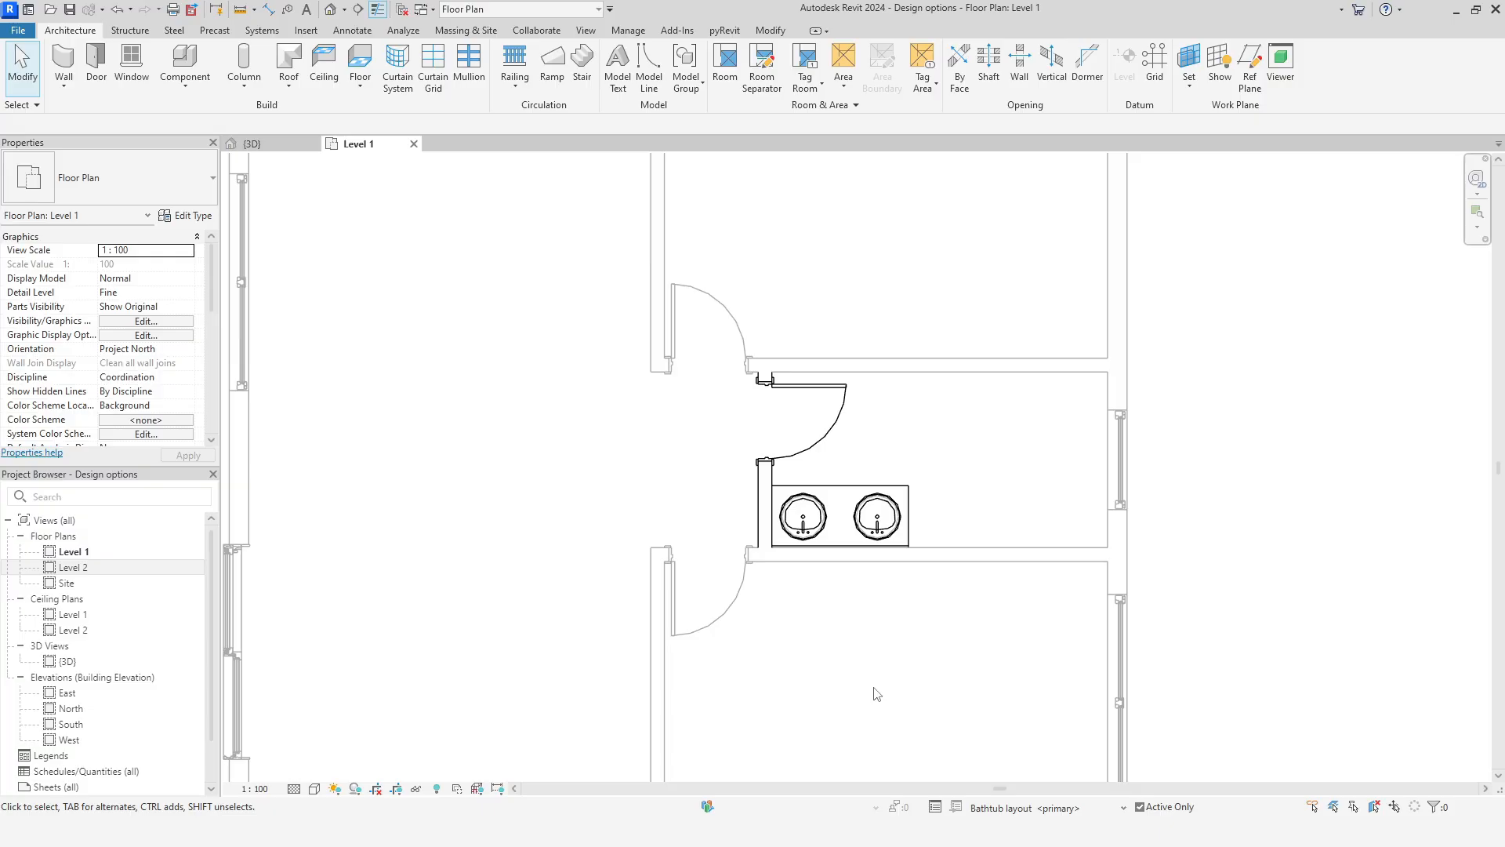
Copy the wall, door and vanity from Bathtub layout and paste them into Shower layout, aligned to the same place
drag(747, 311, 980, 636)
click(143, 71)
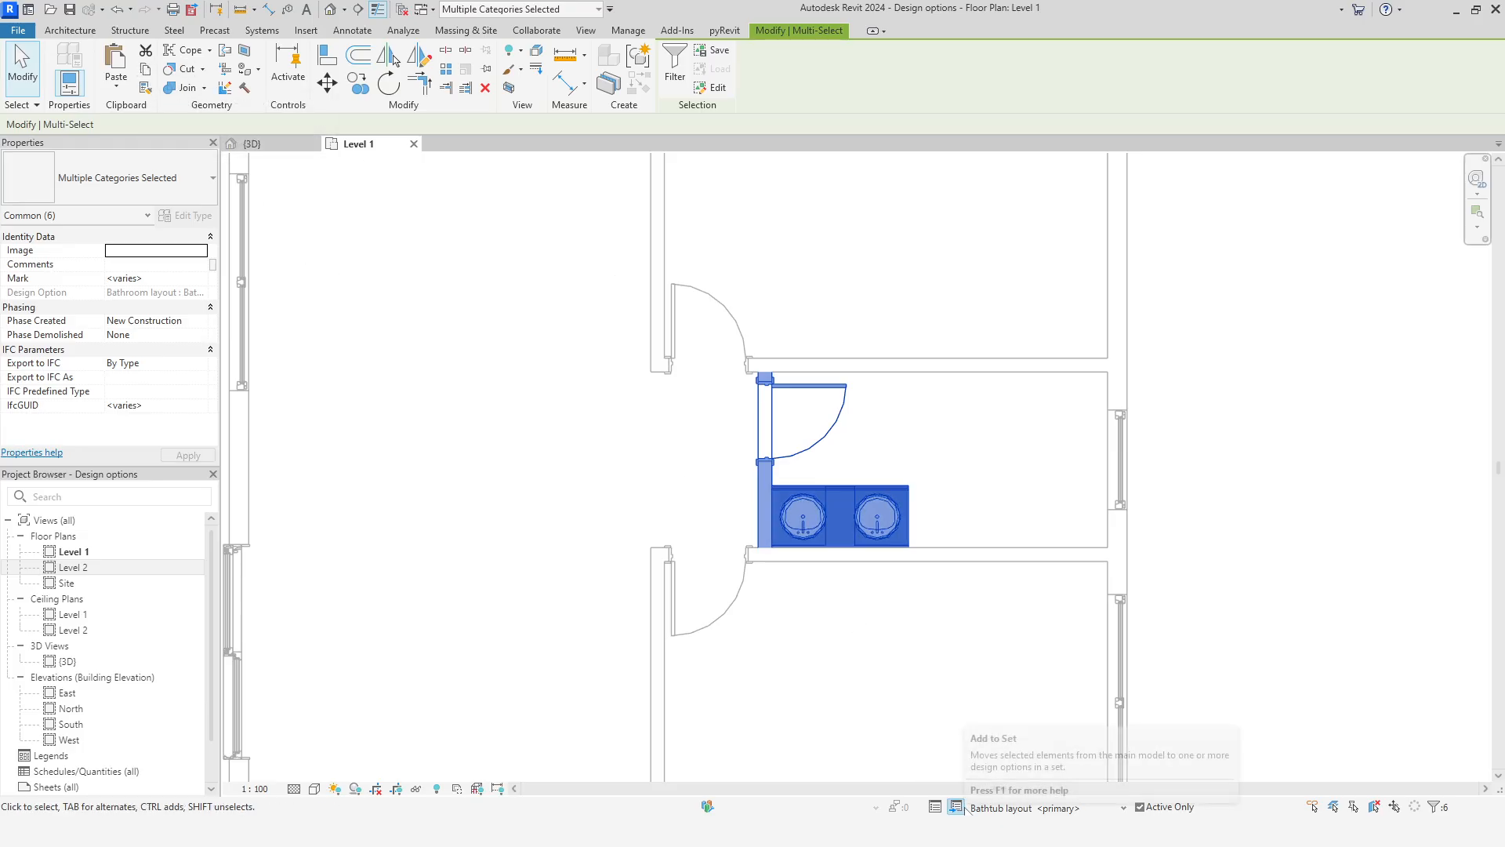
click(1019, 808)
click(1016, 747)
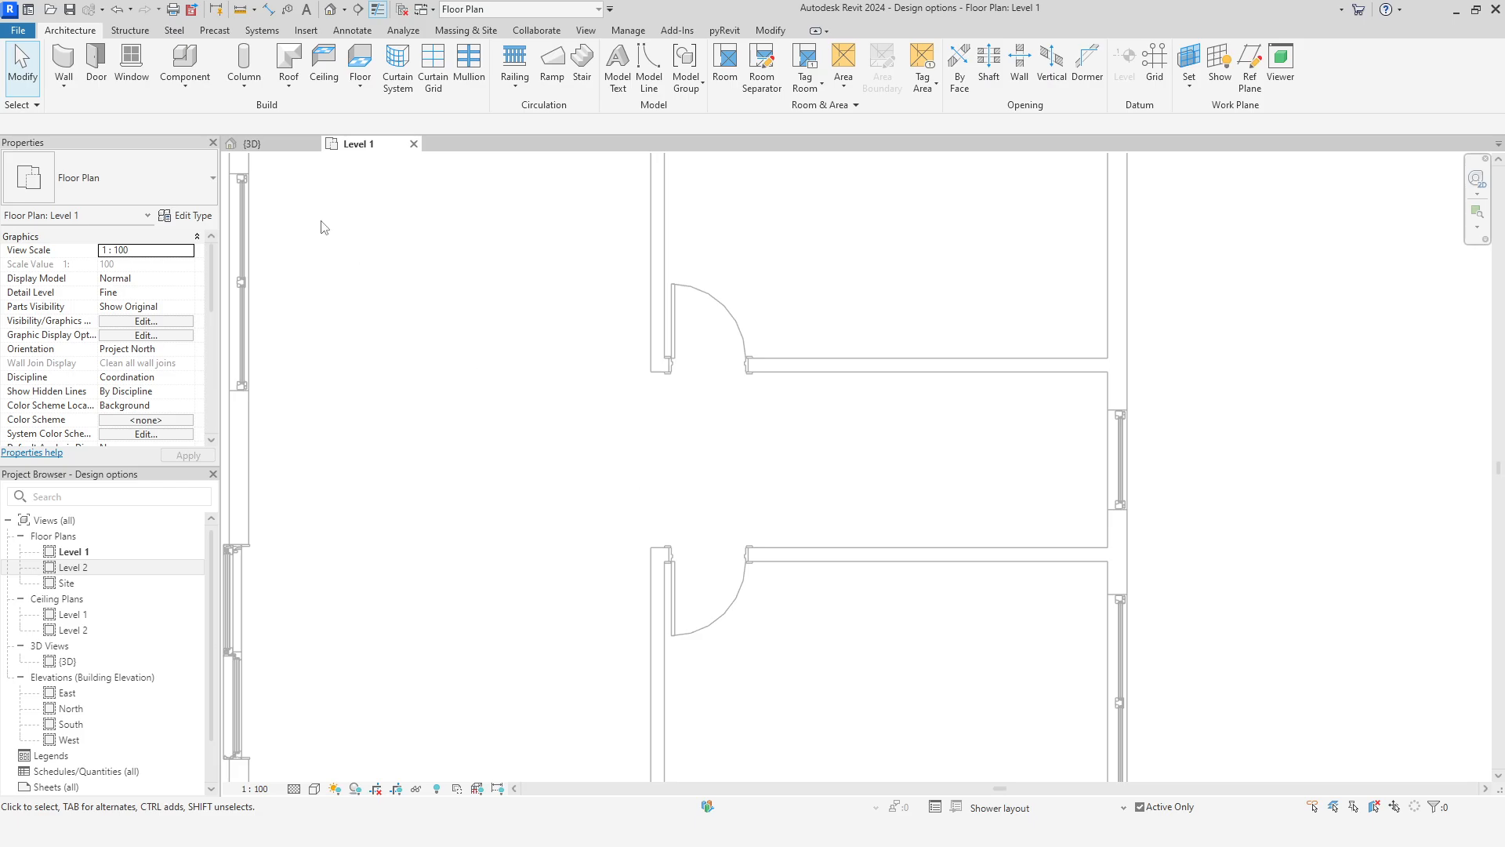
click(116, 85)
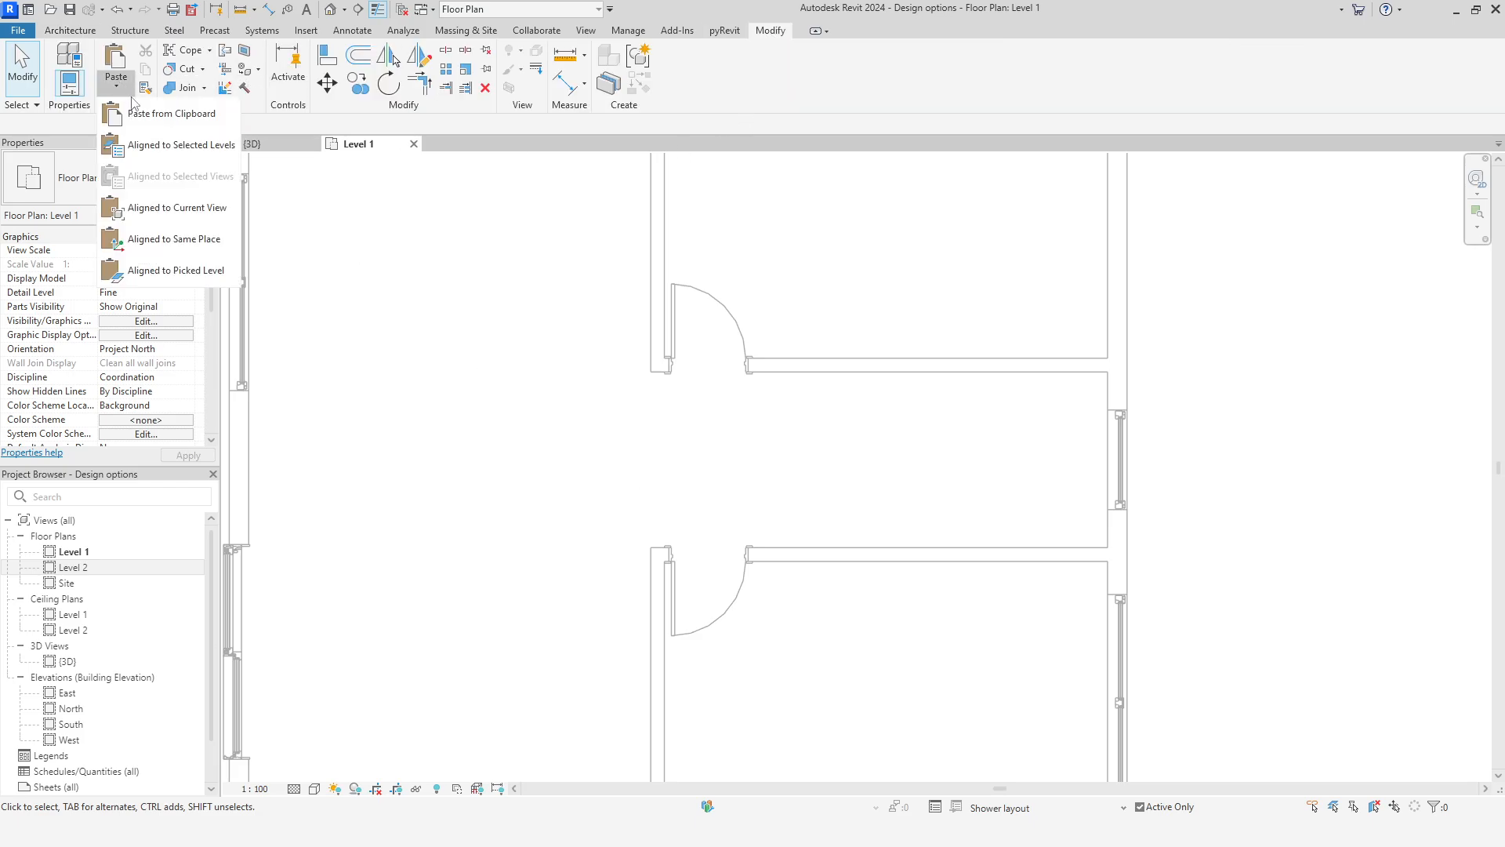
click(169, 238)
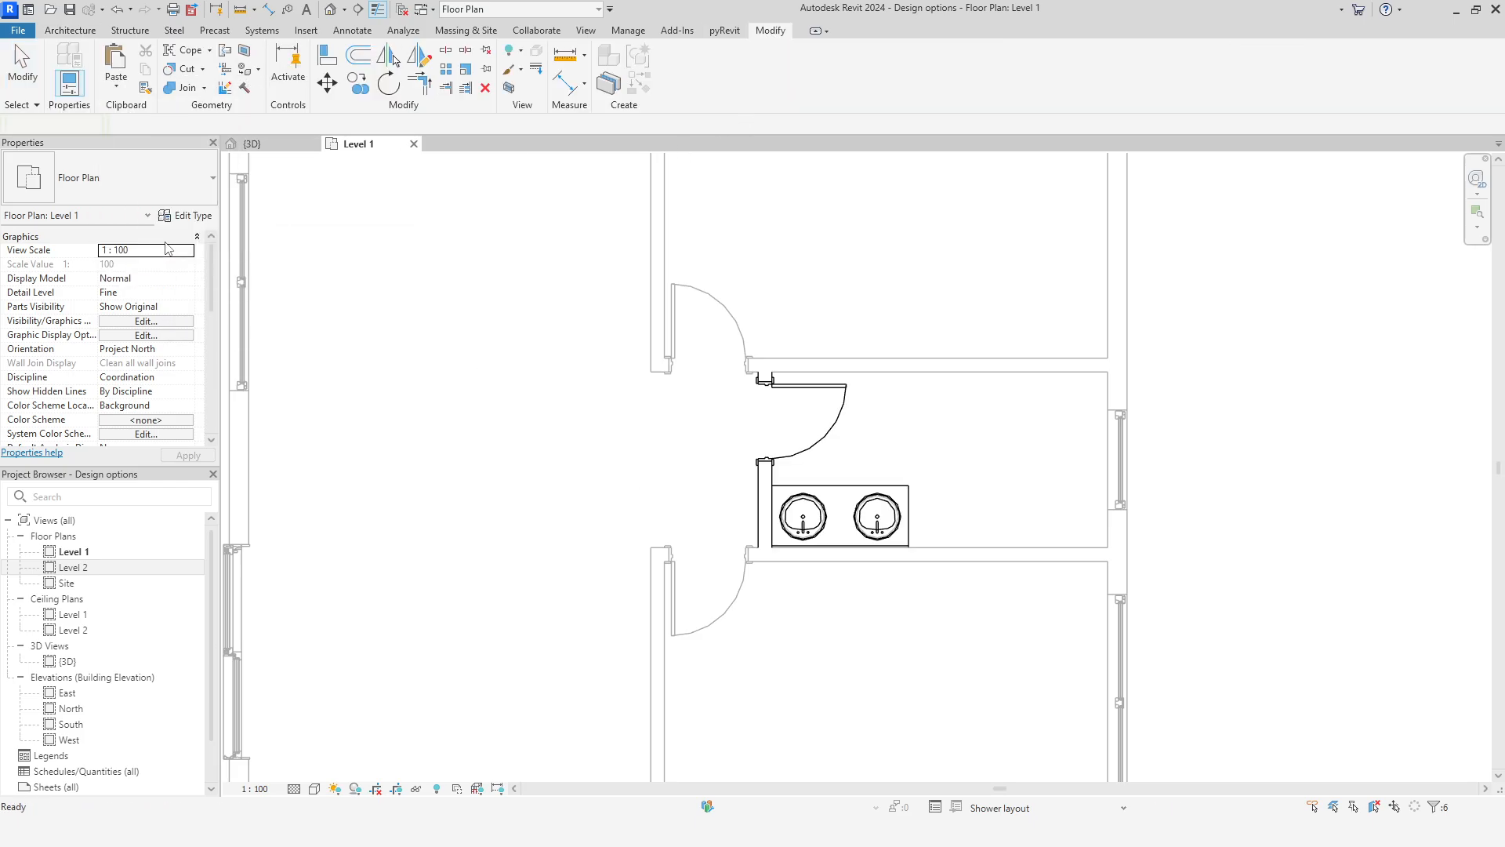
click(919, 689)
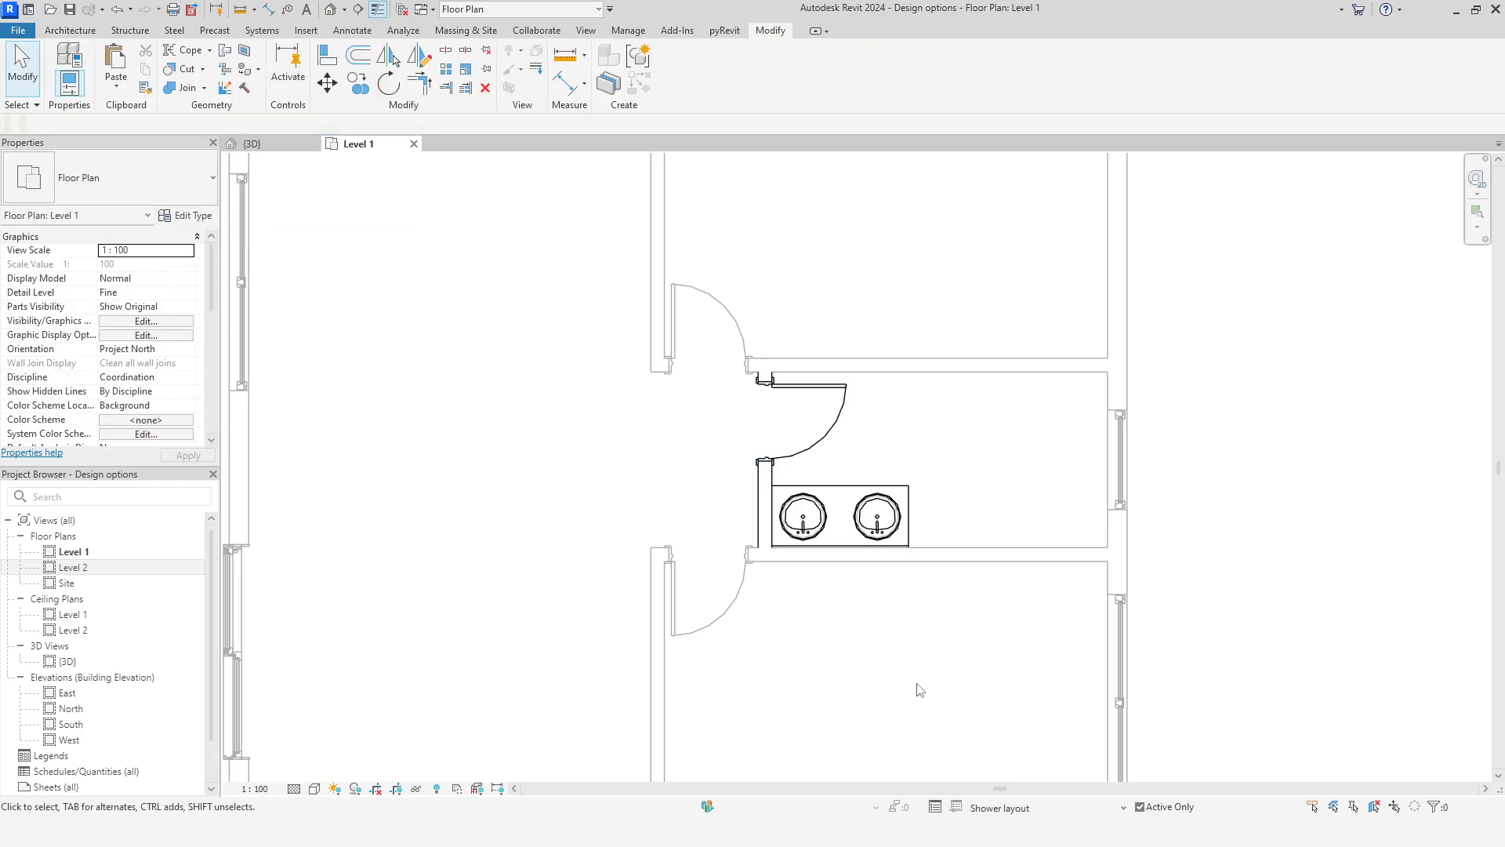
In the Bathtub layout option, place a Tub-Rectangular-3D against the bathroom's window wall
click(1011, 807)
click(1016, 728)
scroll(970, 672, up, 2)
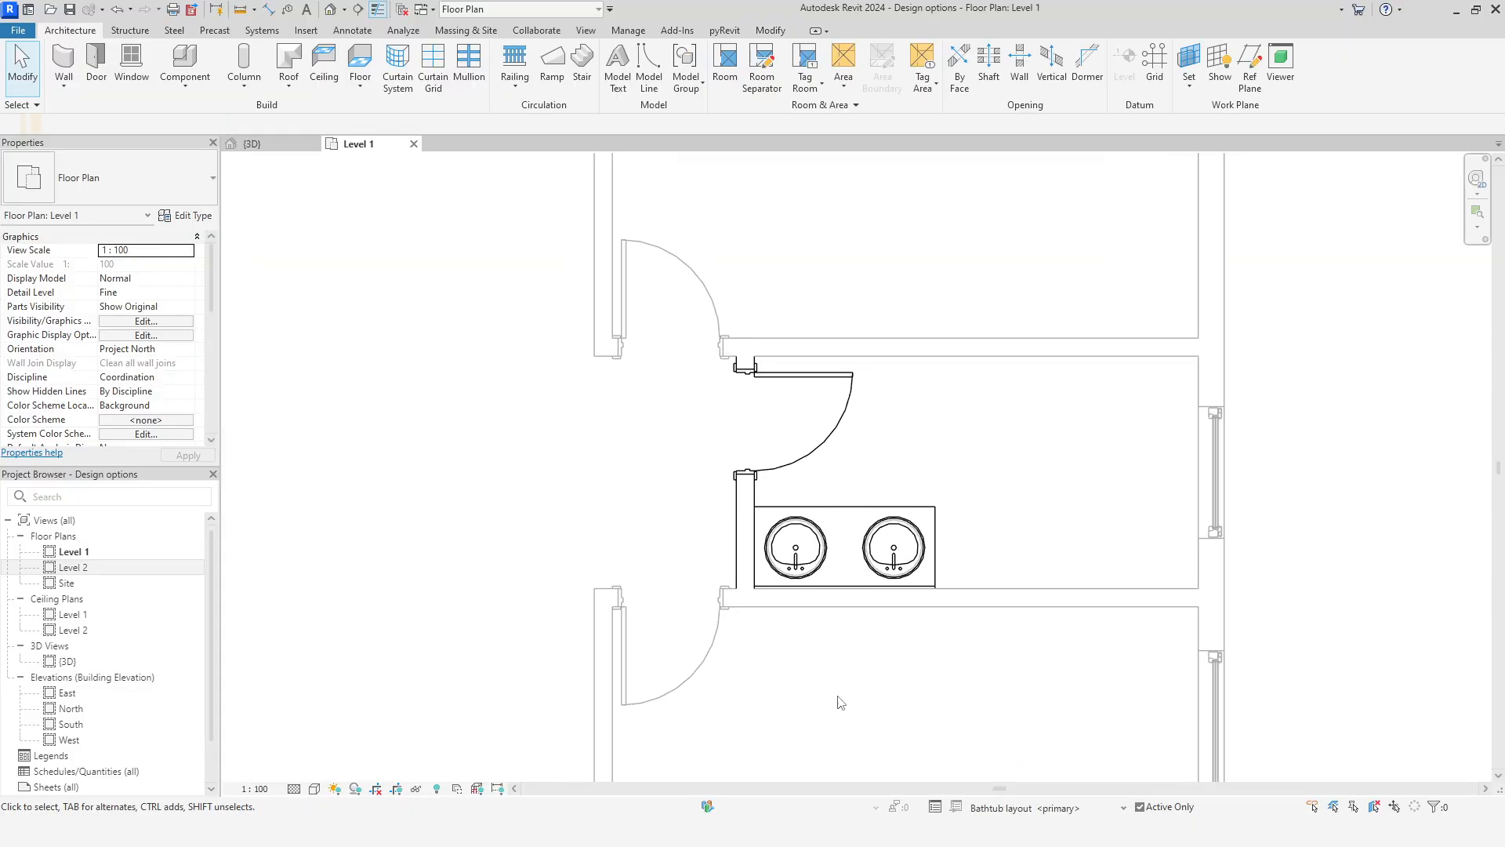
click(186, 62)
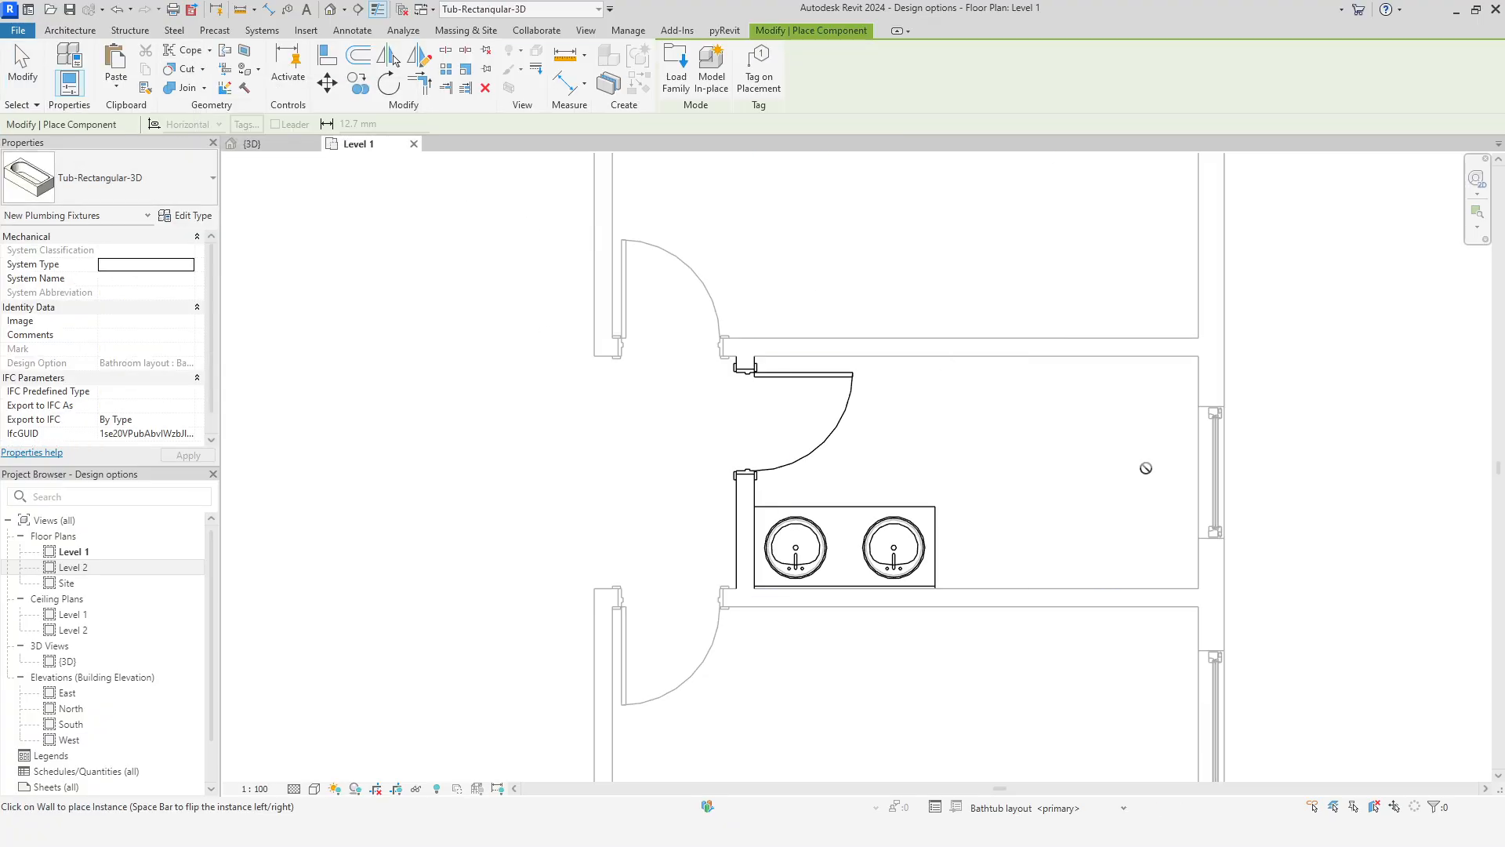
click(1197, 471)
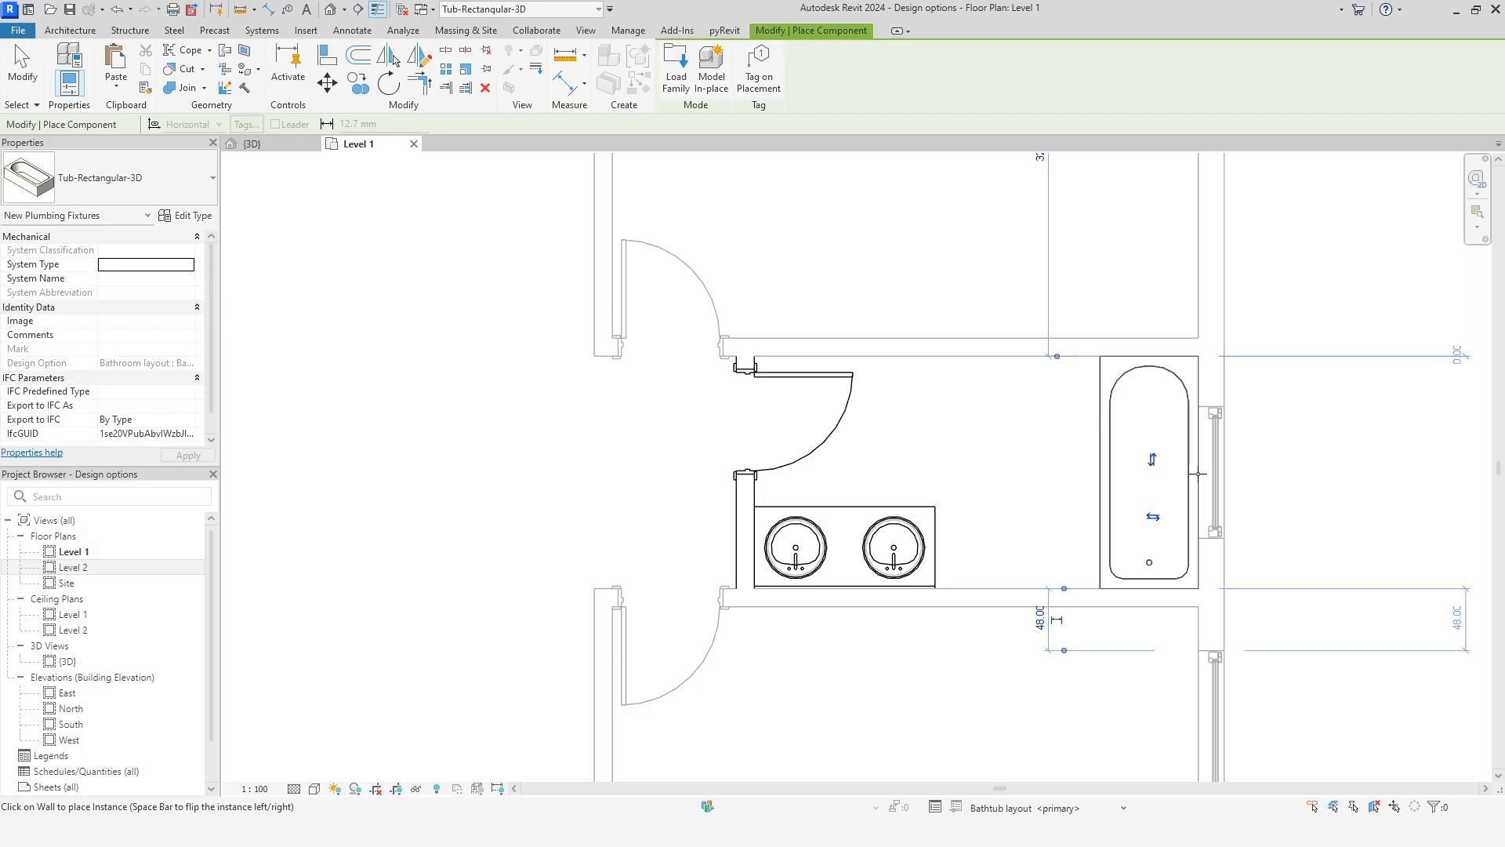
Place a Toilet-Domestic-3D against the lower wall between vanity and tub, about 214 cm from the door wall
click(71, 184)
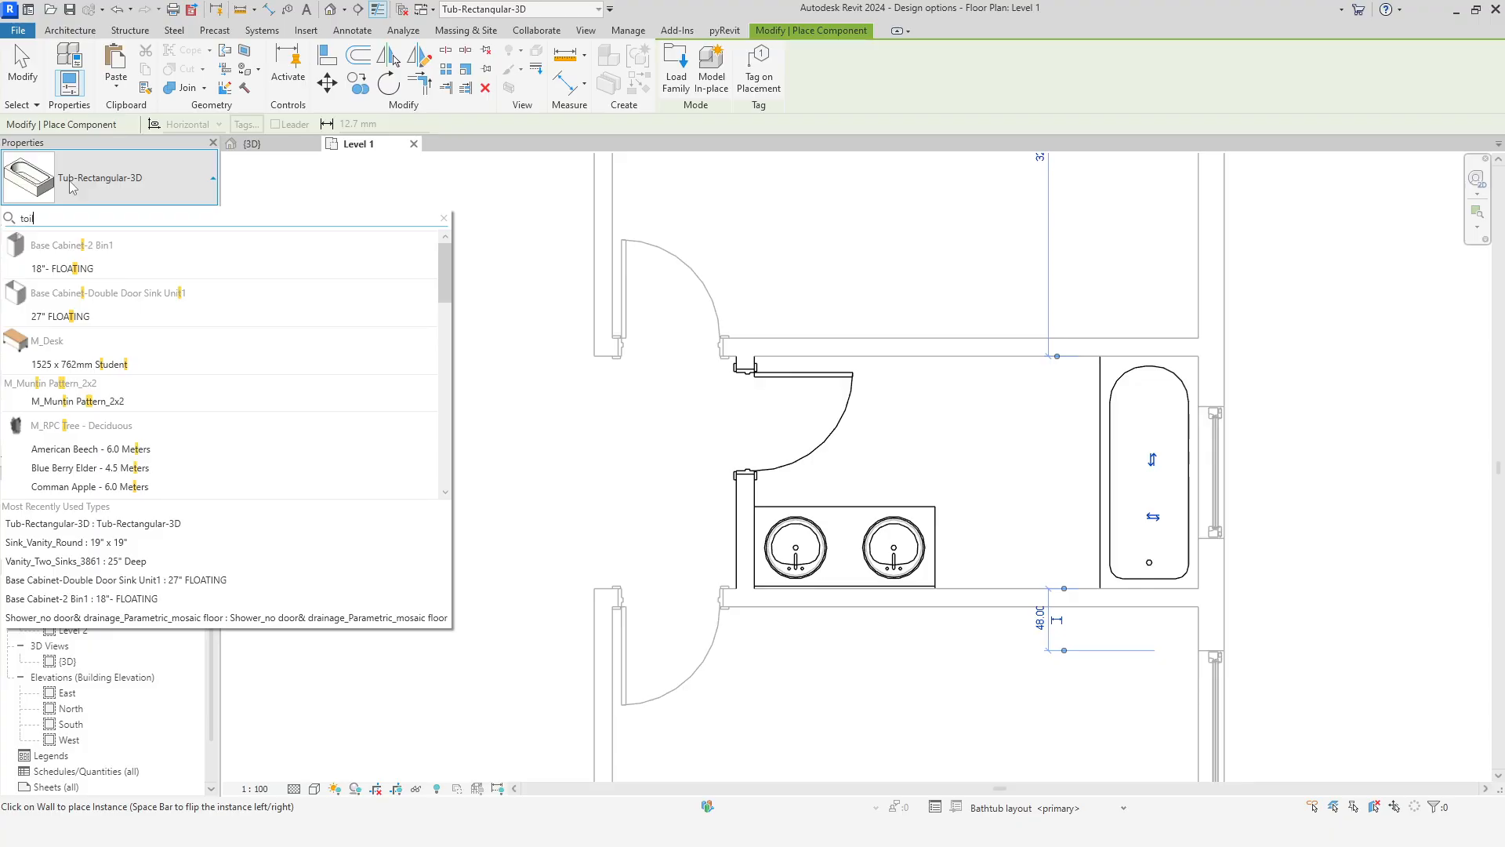
click(102, 268)
key(space)
key(space)
click(1030, 527)
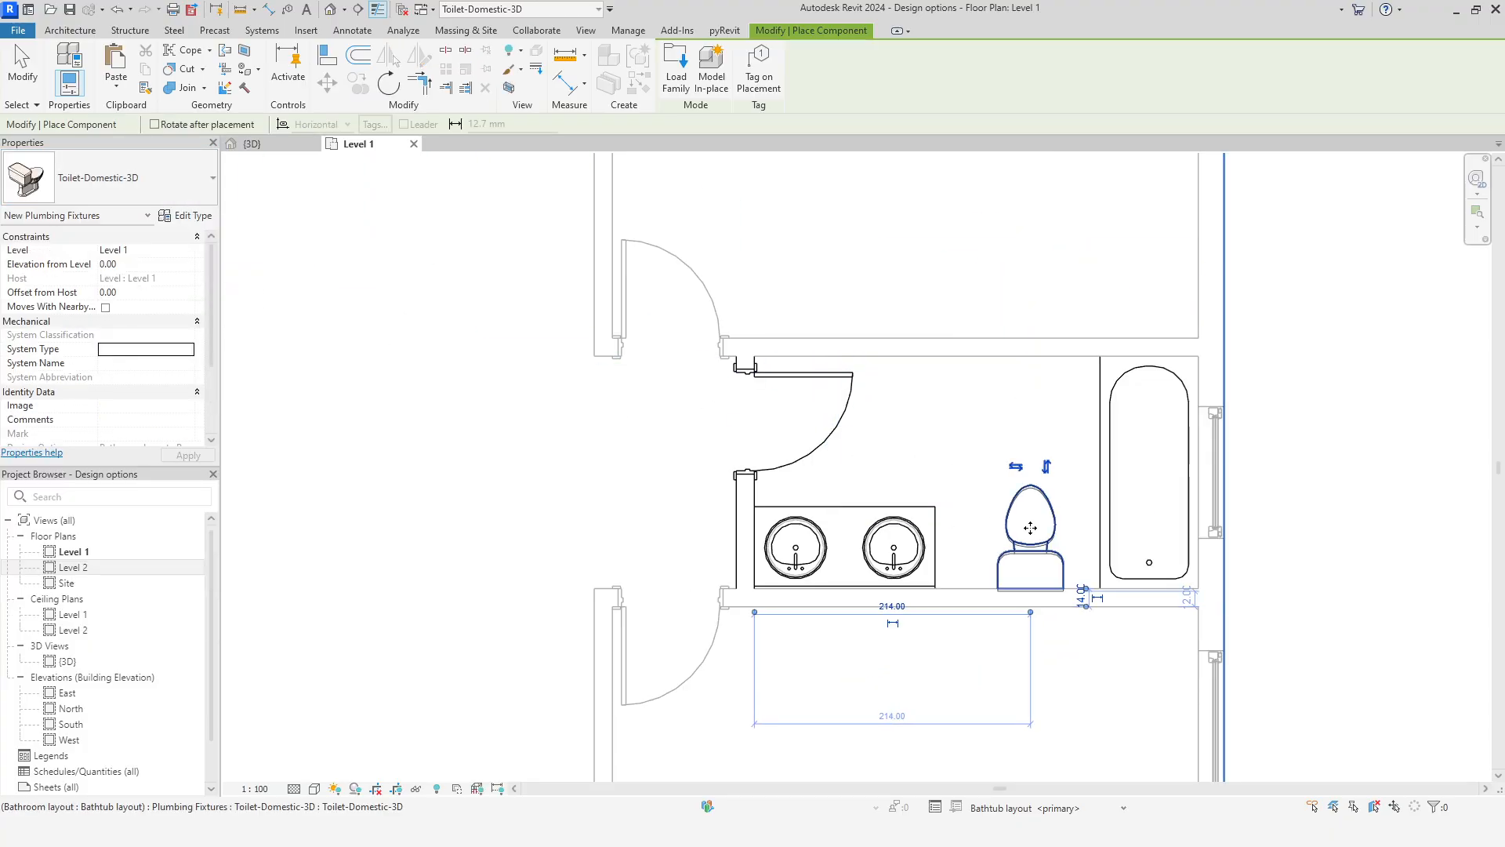
key(Escape)
Nudge the bathroom's entrance wall, door and vanity together slightly toward the tub
drag(693, 337, 966, 676)
key(Right)
key(Right)
key(Right)
key(Right)
key(Right)
key(Right)
key(Left)
click(966, 672)
Nudge the toilet toward the vanity, to about 192 cm from the door wall
click(1030, 558)
key(Left)
key(Left)
key(Left)
key(Left)
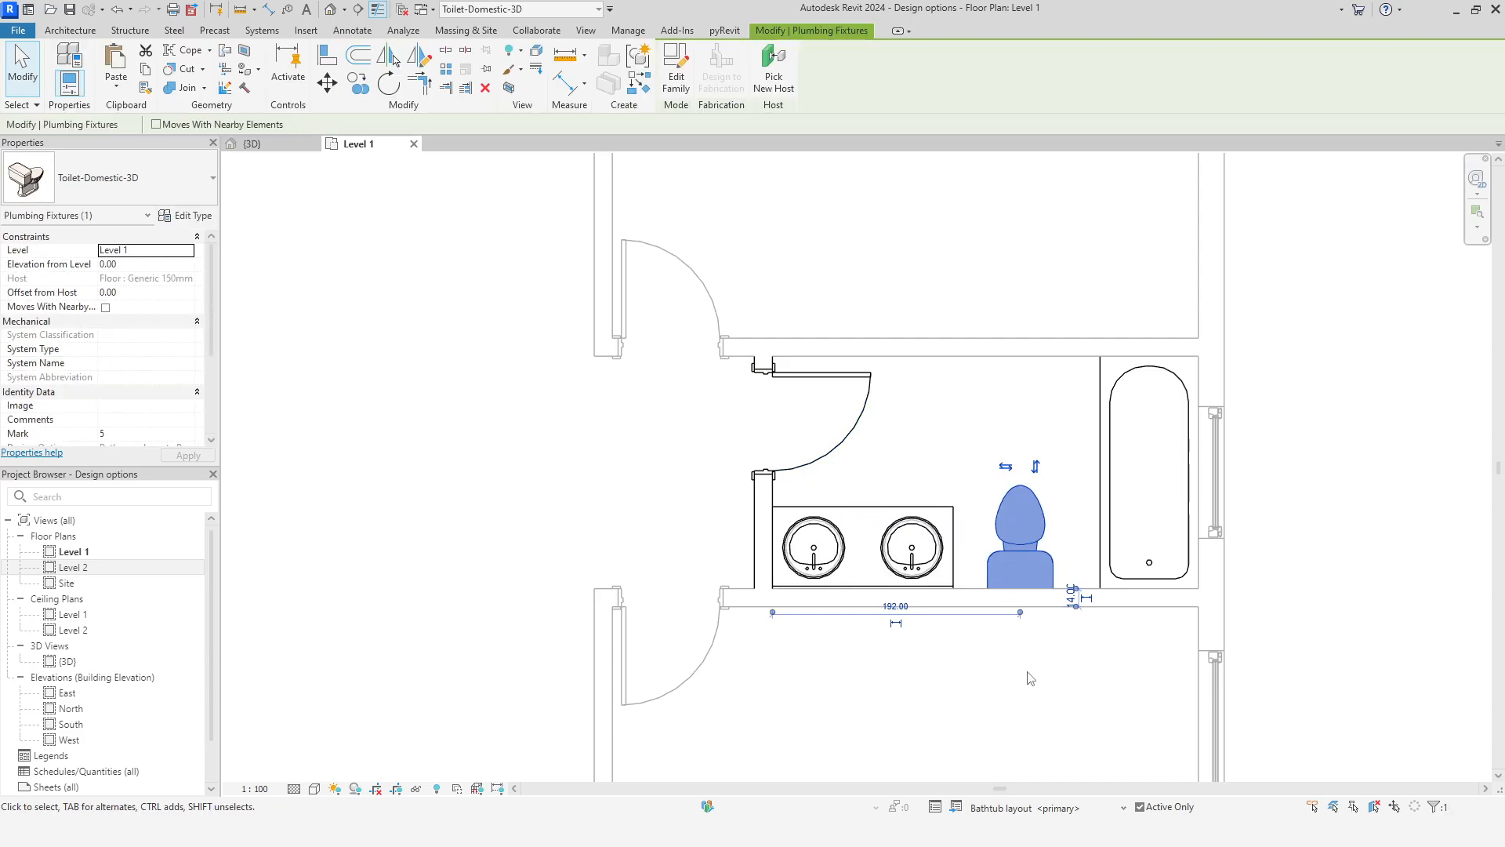
click(1030, 678)
Make Shower layout the active option and rotate its double-sink vanity 180 degrees
click(1009, 808)
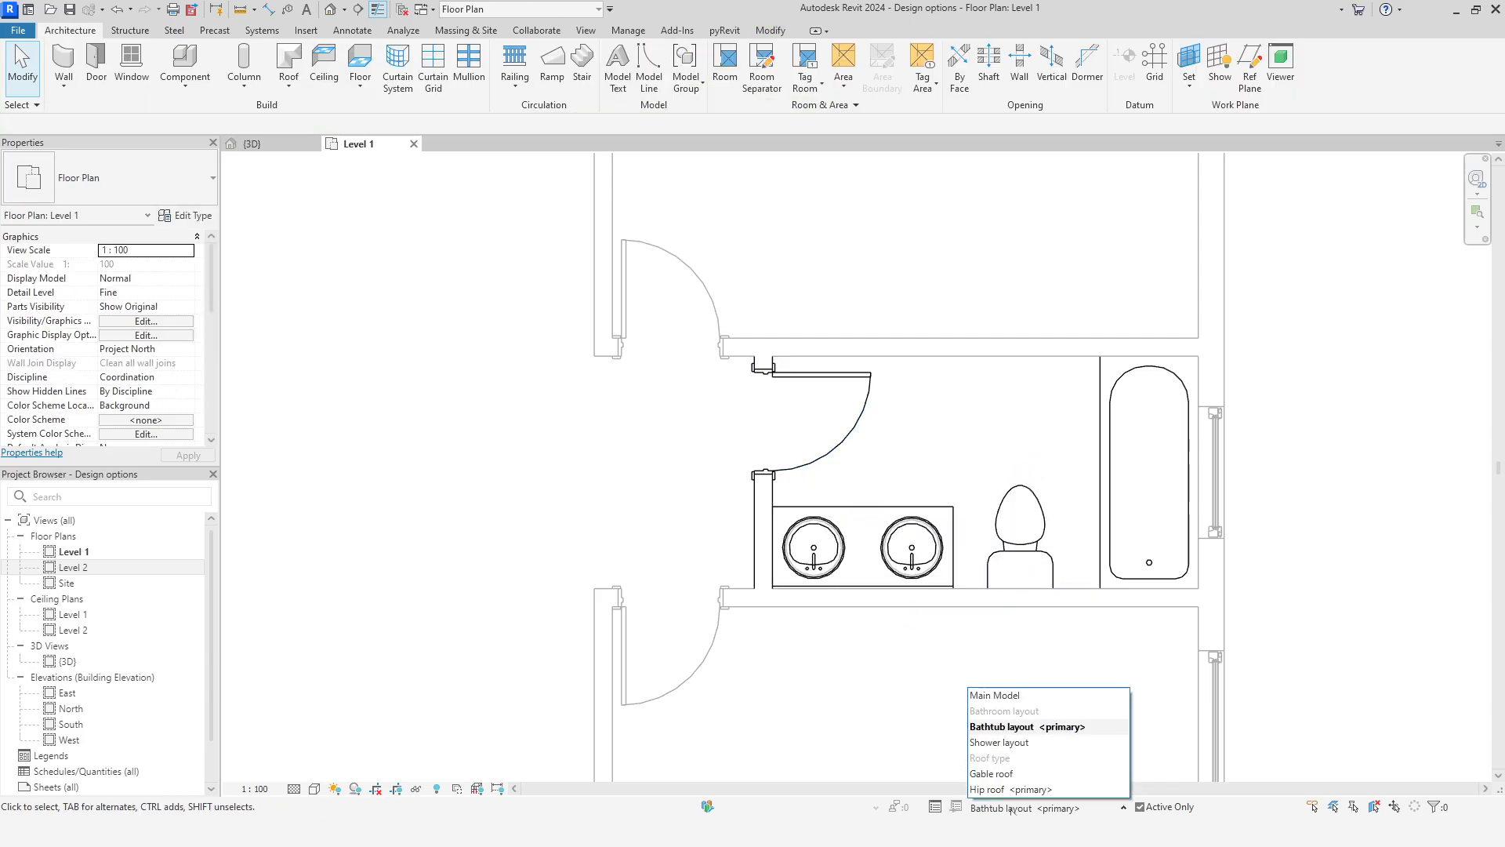
click(1016, 743)
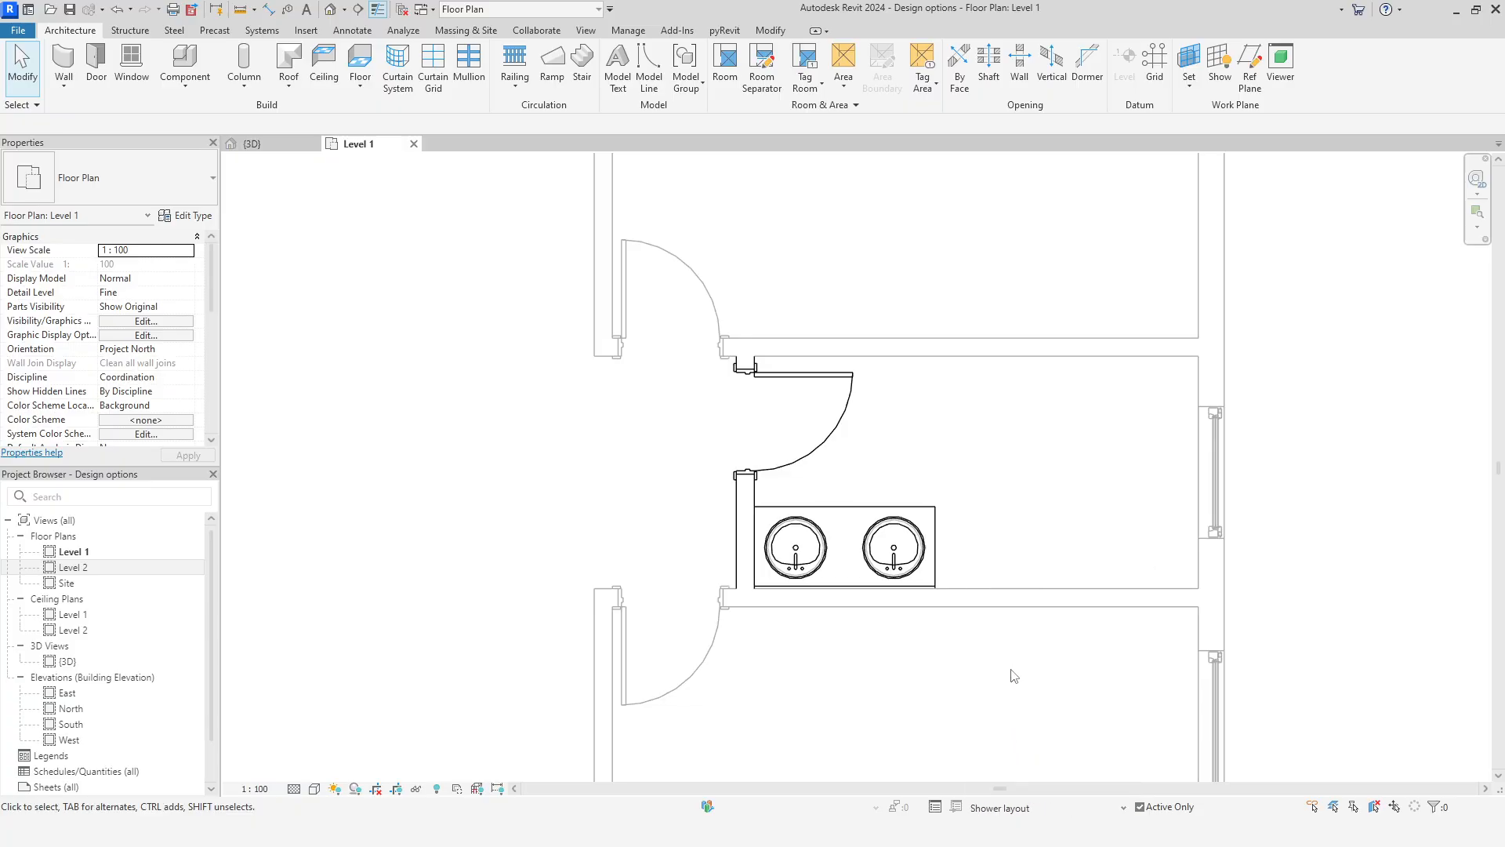
drag(678, 491, 990, 627)
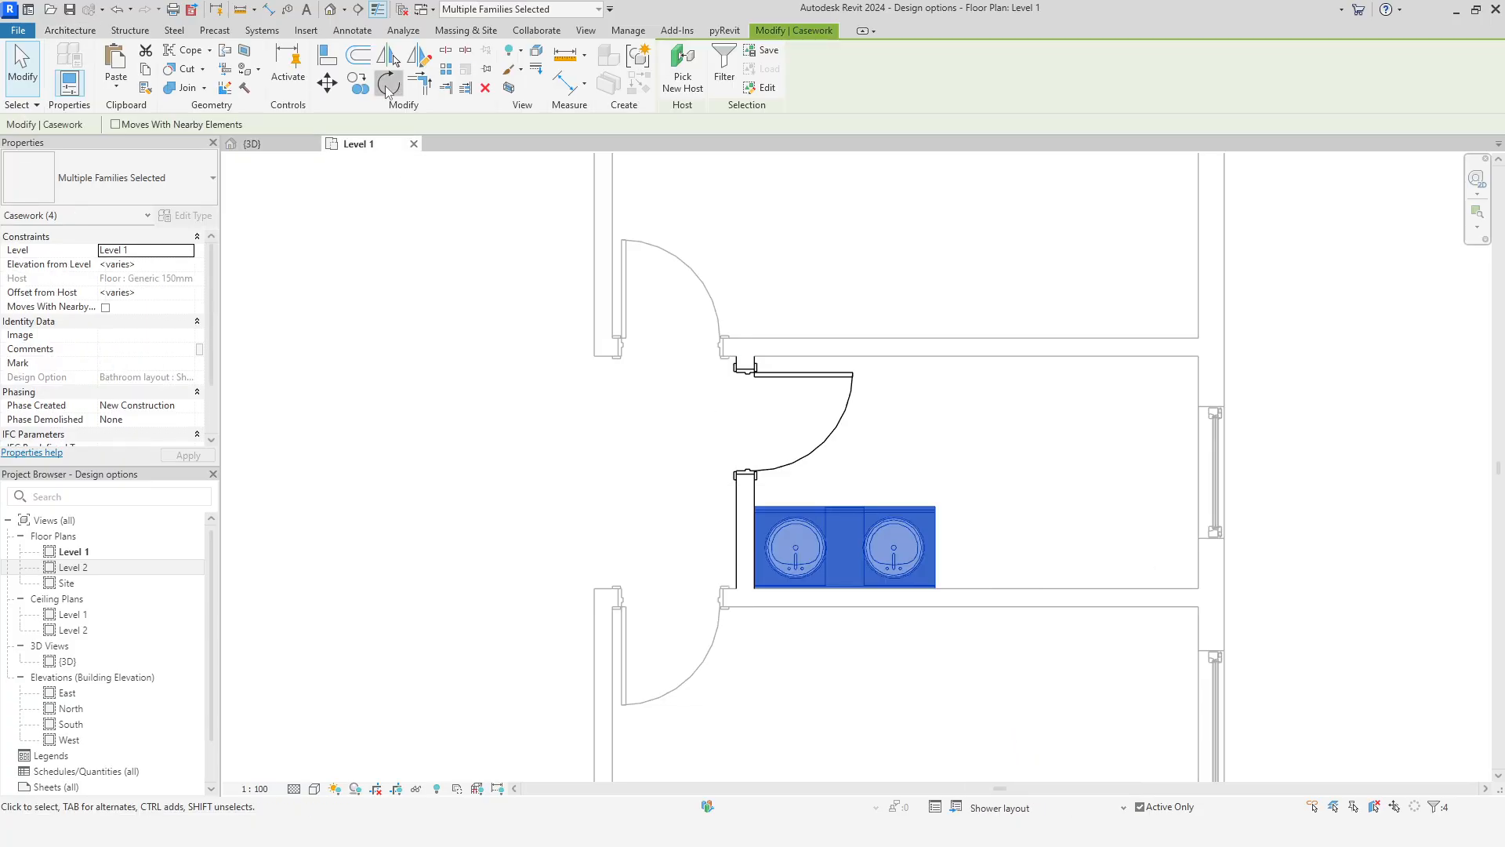
click(389, 82)
click(847, 301)
text(180)
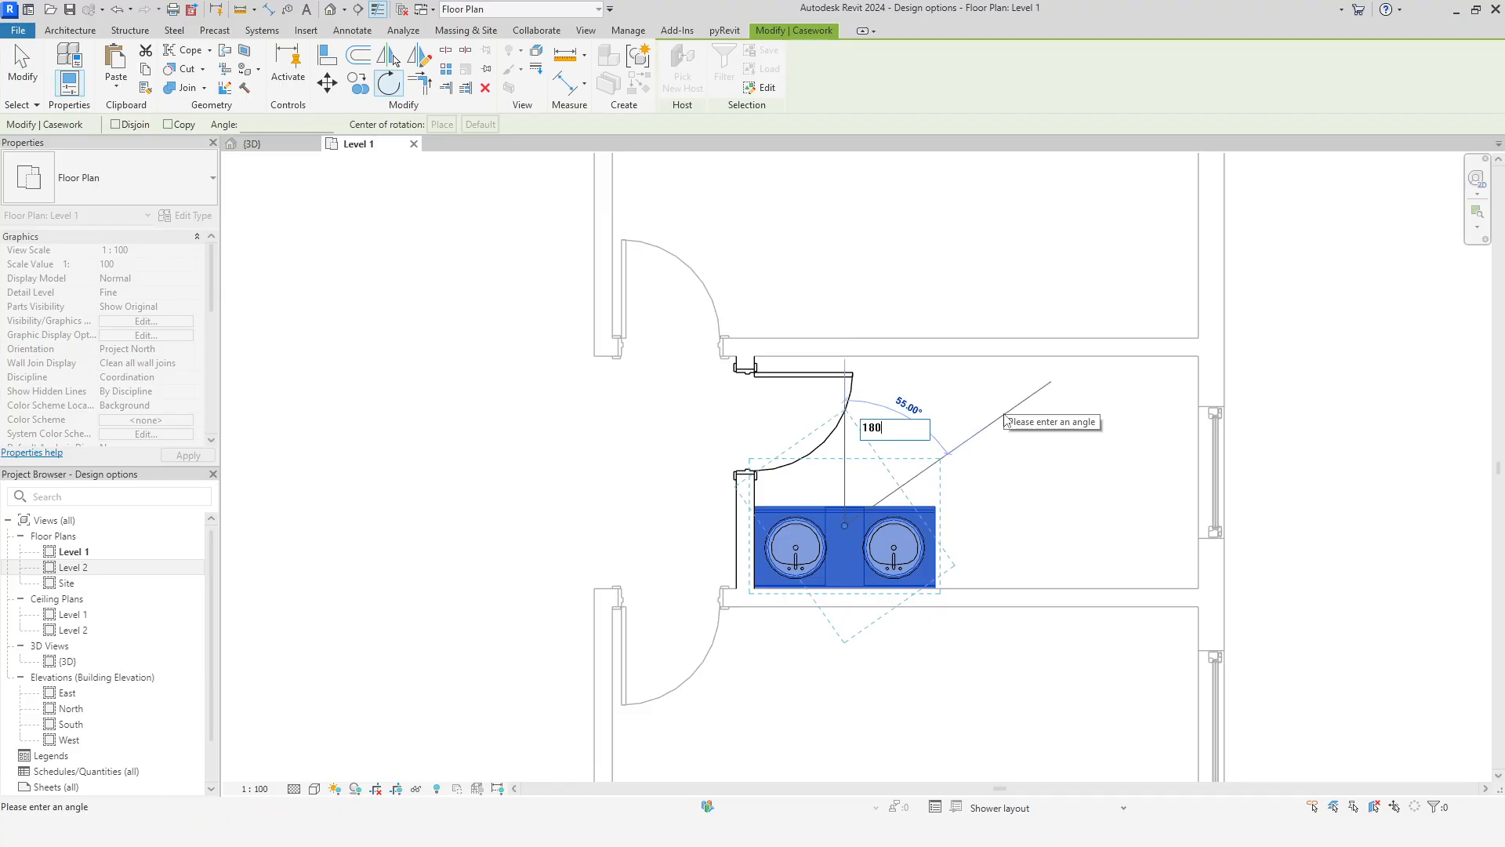
key(Return)
Move the rotated vanity into the bathroom's upper corner, flush with the upper wall and the door wall
click(327, 82)
scroll(771, 494, up, 5)
click(717, 398)
middle_drag(808, 339, 833, 815)
click(747, 551)
scroll(880, 555, down, 2)
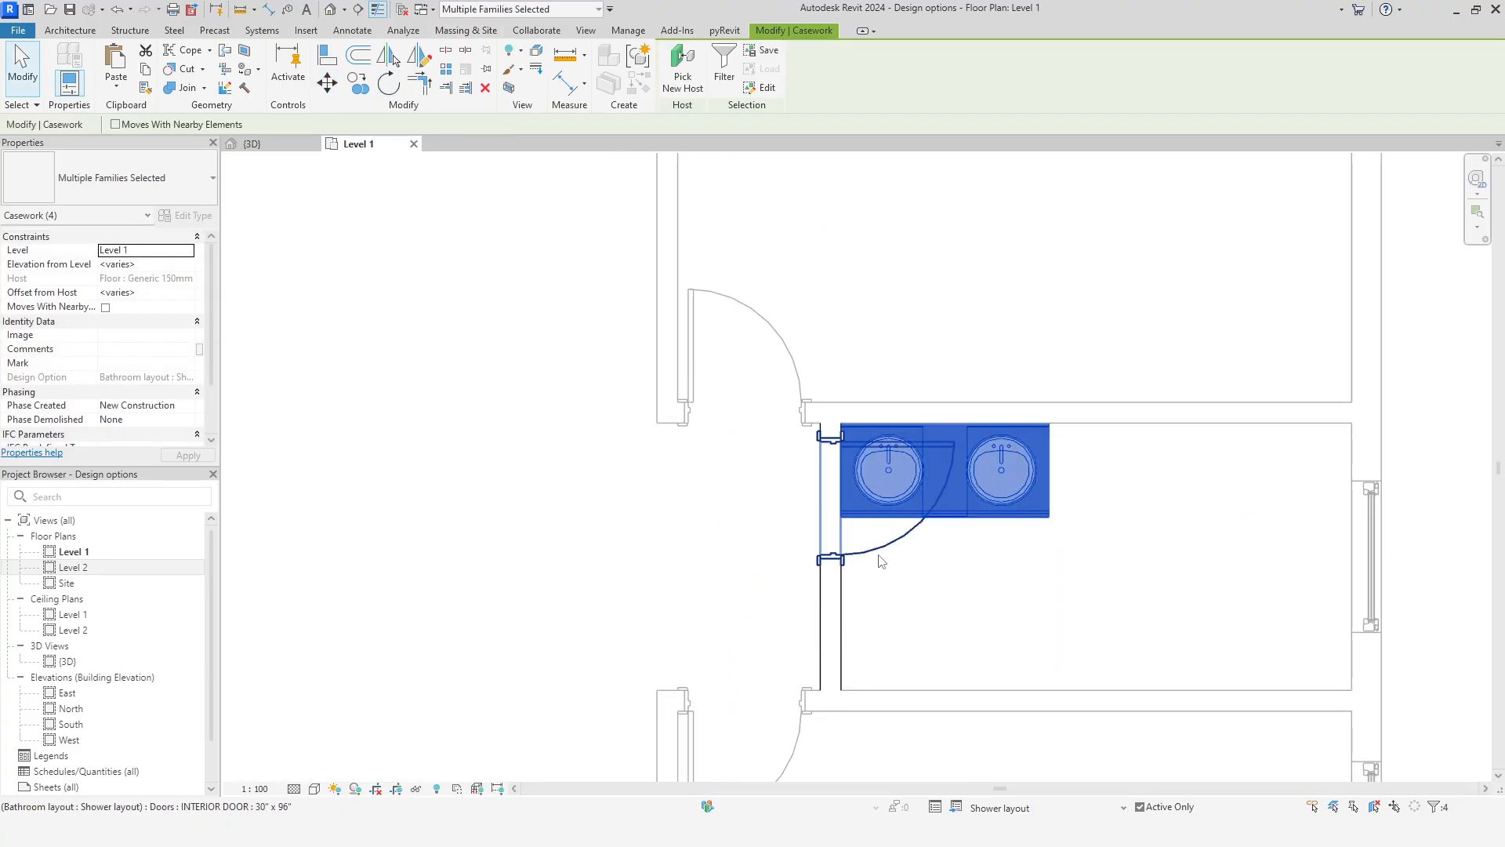
Move the Shower layout's door to about 9 cm from the lower wall, with its hinge on the lower side
click(883, 551)
drag(883, 552, 893, 679)
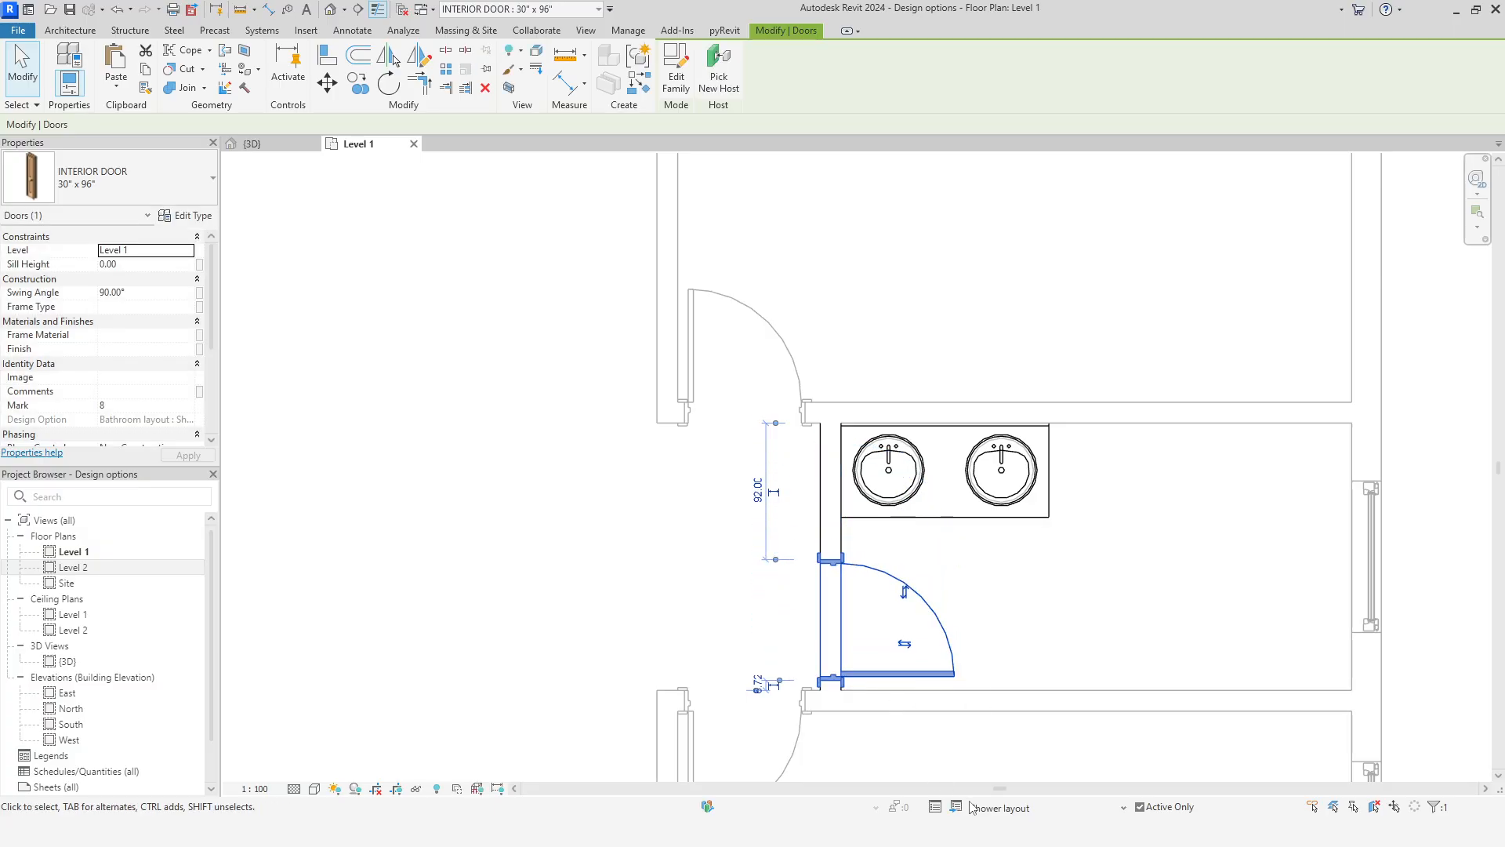
click(989, 762)
Place a Toilet-Domestic-3D against the upper wall beside the vanity, about 158 cm from the window wall
middle_drag(1055, 718, 901, 665)
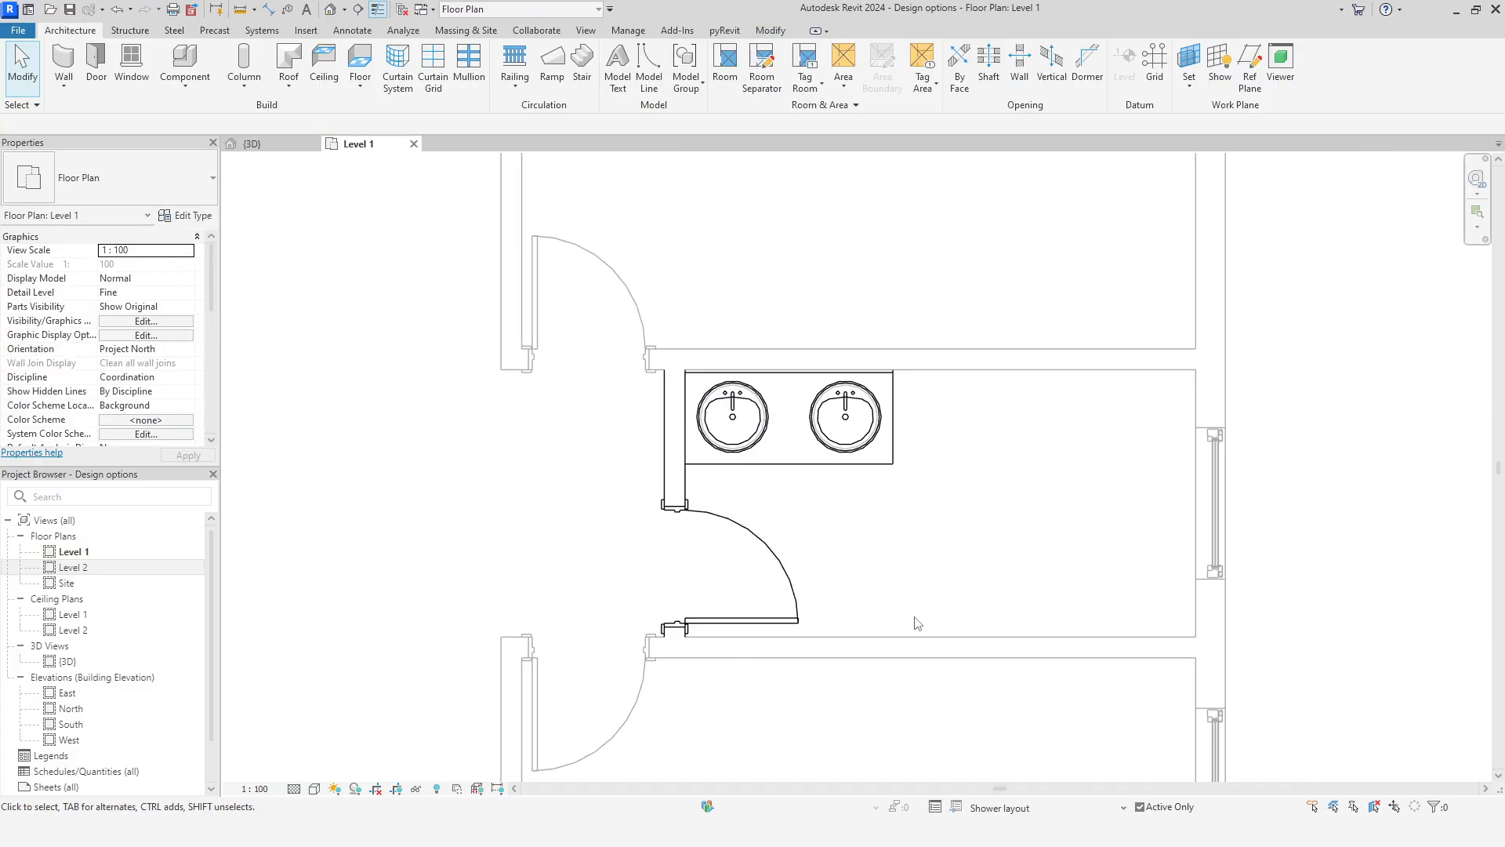
click(179, 63)
click(122, 183)
click(121, 183)
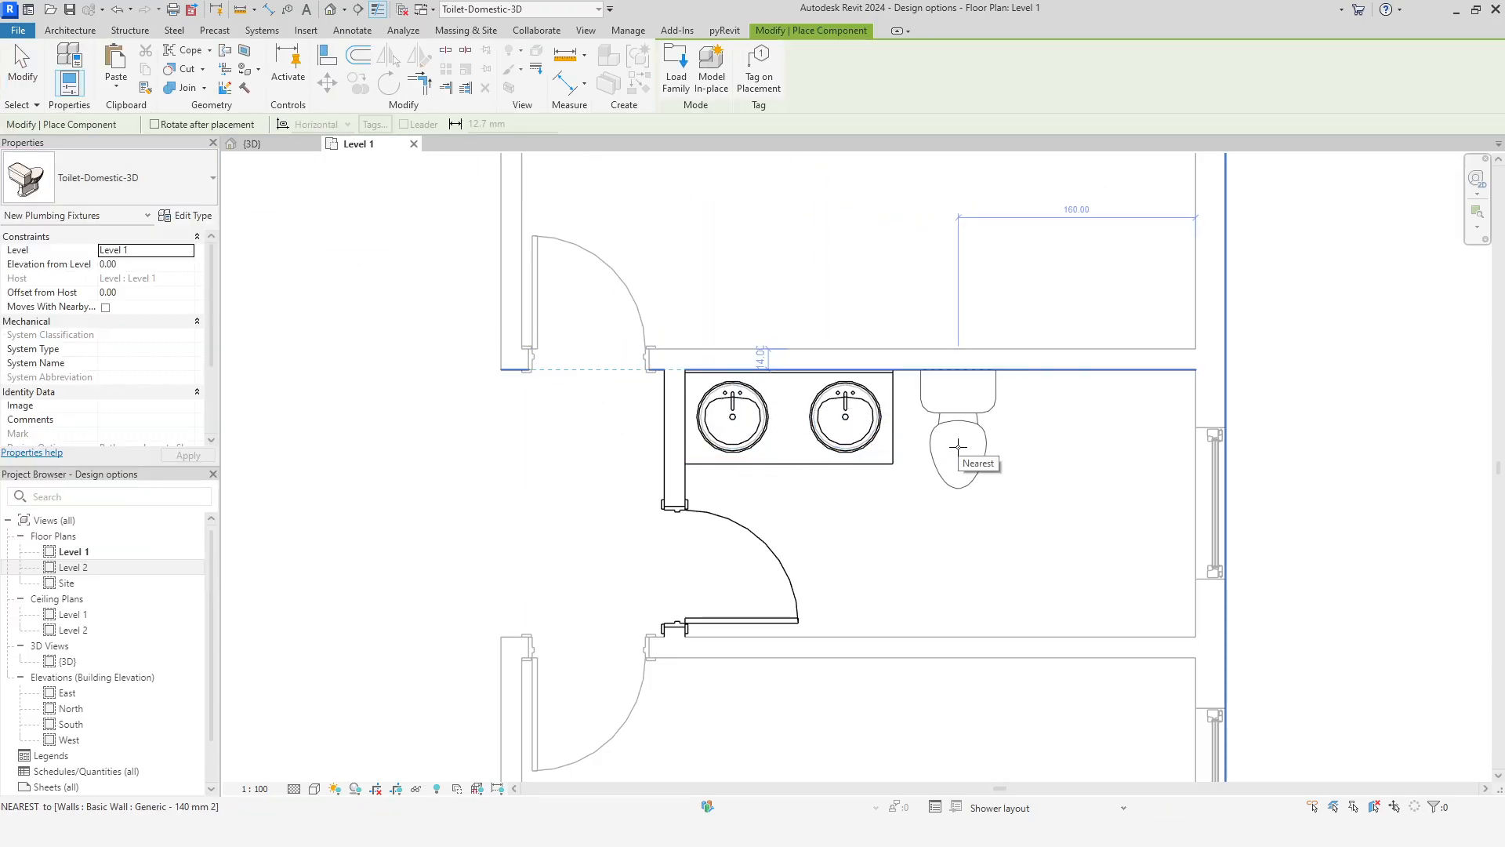
click(961, 447)
Place a Shower_no door& drainage_Parametric_mosaic floor component in the bathroom near the window wall
click(66, 188)
text(shower)
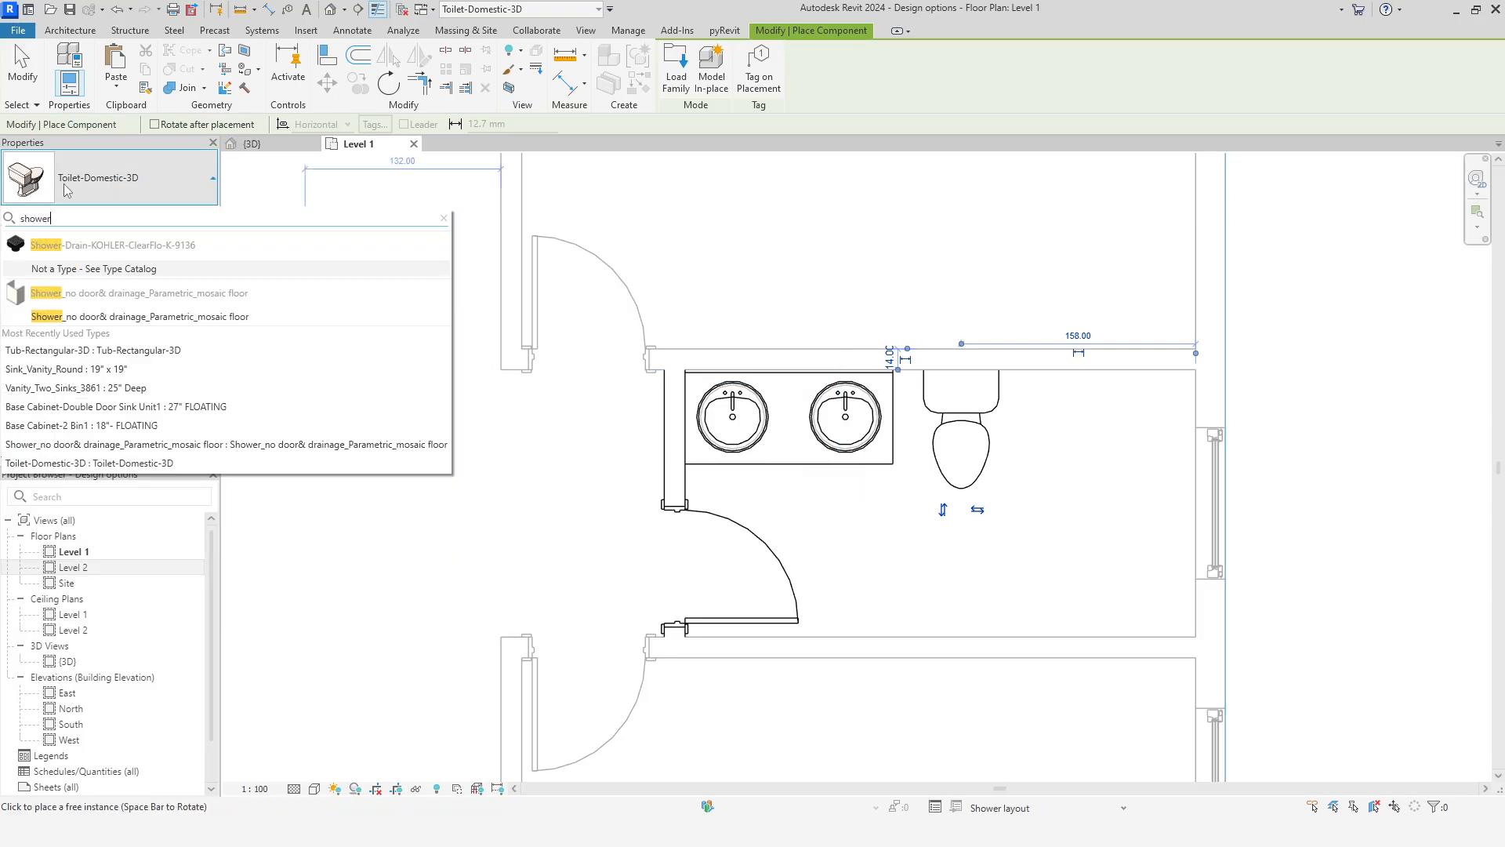
click(86, 318)
click(1091, 530)
right_click(1118, 265)
click(1146, 276)
Flip the shower's facing and rotate it 90 degrees so it runs along the window wall
click(1079, 458)
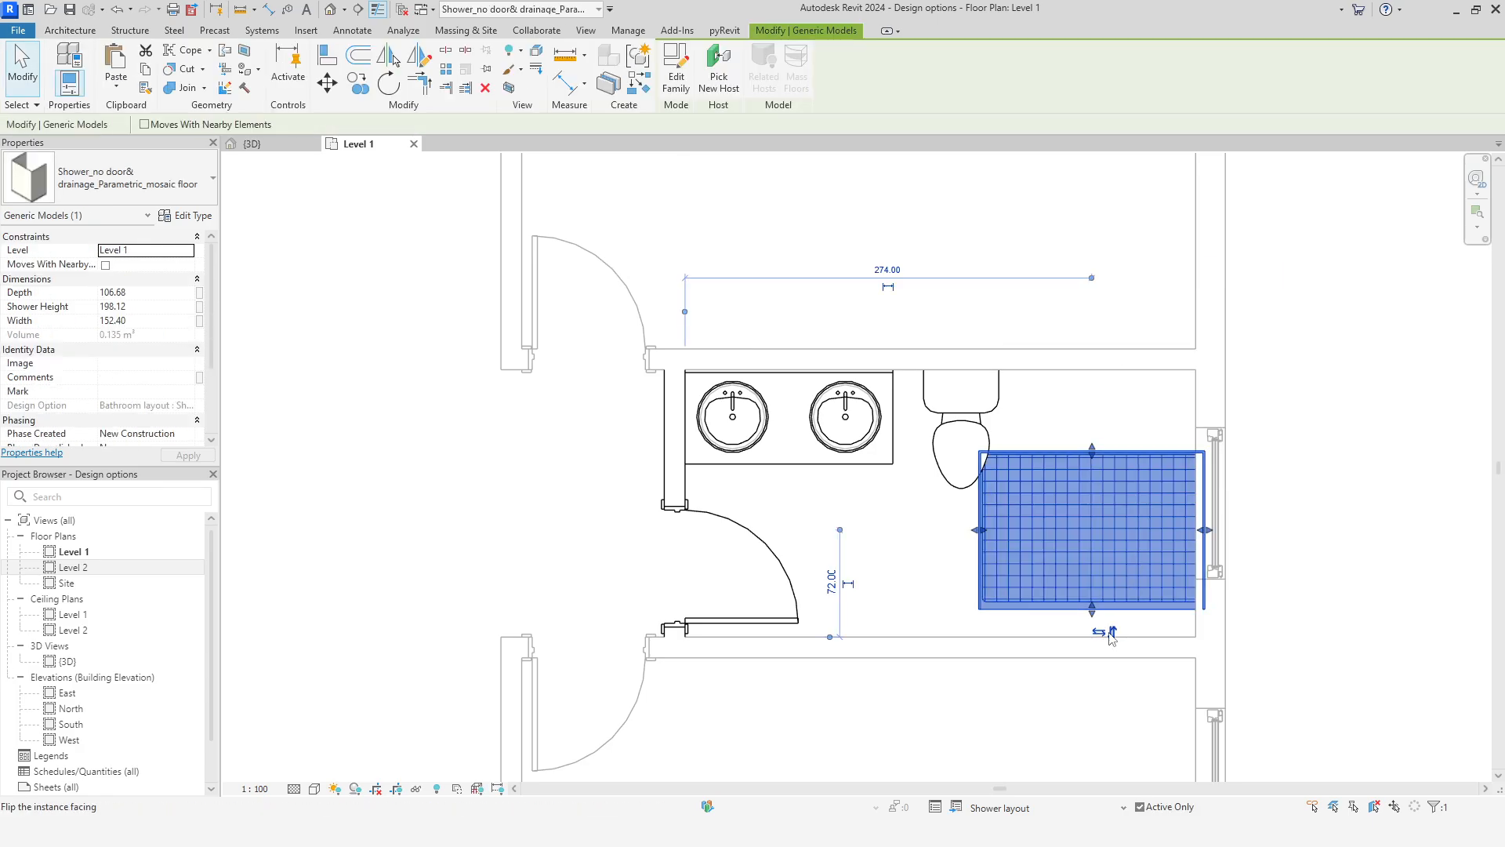
click(1111, 632)
click(389, 84)
click(1297, 541)
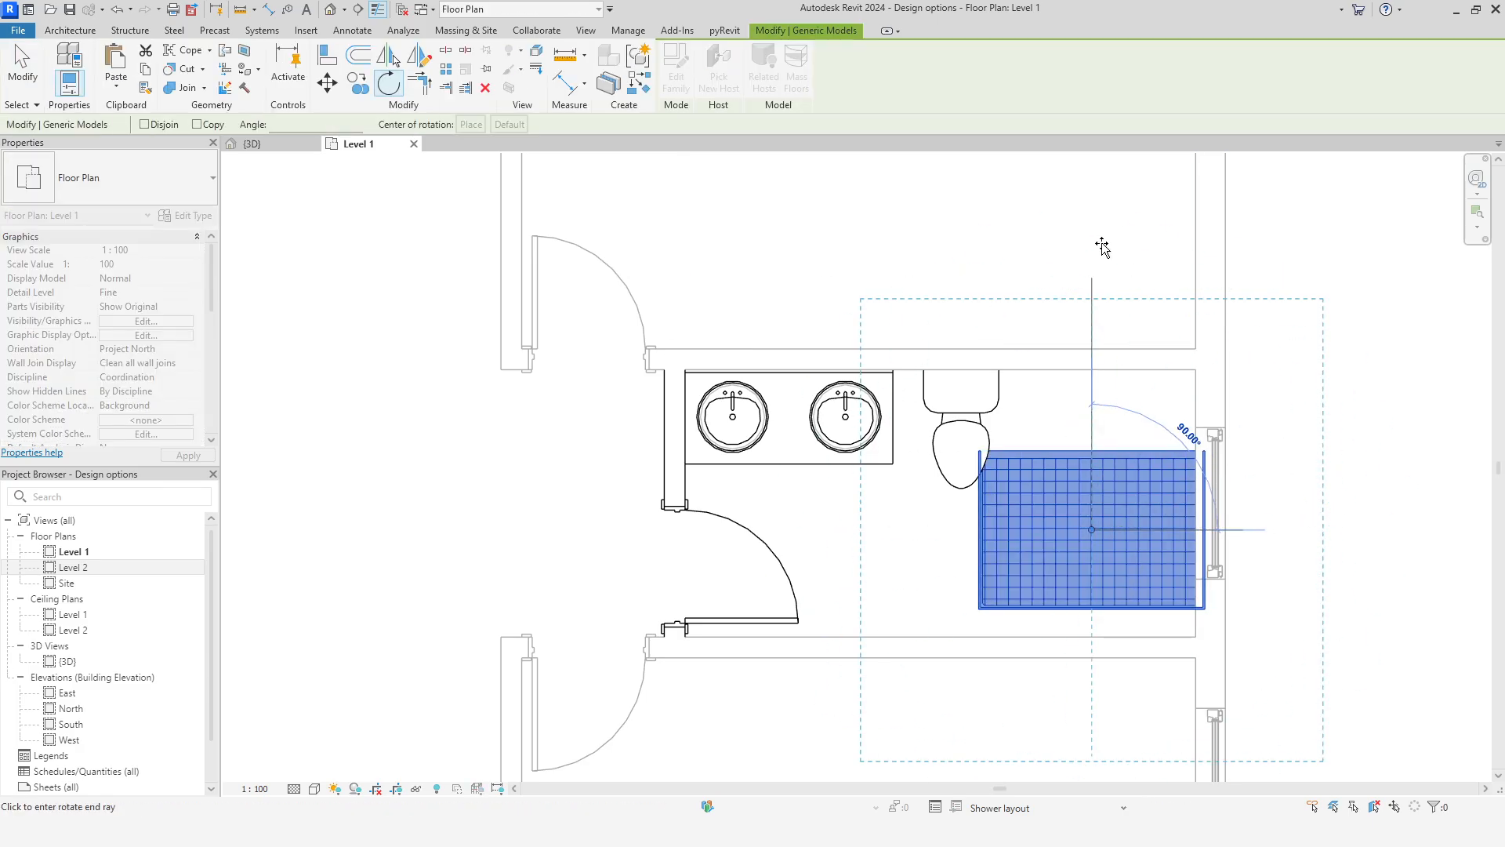
click(1100, 243)
Move the shower into the upper corner by the window wall and align its upper edge with the upper wall's face
drag(1169, 511, 1189, 459)
scroll(1085, 382, up, 4)
key(a)
key(l)
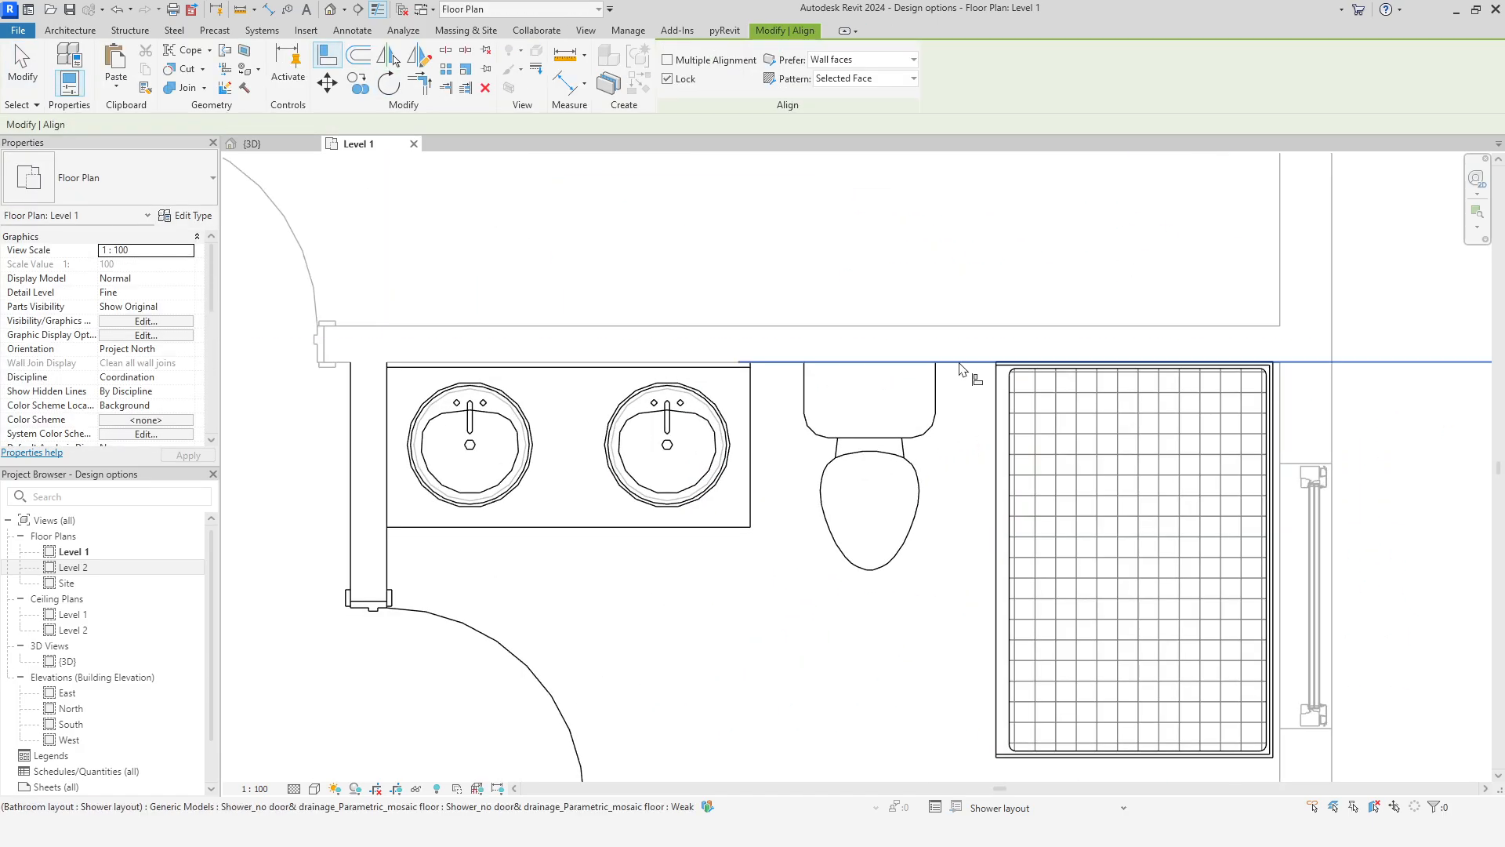
click(958, 361)
click(1070, 361)
Align the shower's lower edge with the lower wall's face so the shower spans the full distance between both walls
scroll(1128, 552, down, 3)
middle_drag(1132, 627, 1115, 400)
click(1121, 505)
click(1127, 457)
scroll(1220, 467, up, 7)
click(1186, 469)
click(1174, 472)
click(1458, 795)
scroll(1328, 618, down, 3)
right_click(1363, 394)
click(1374, 405)
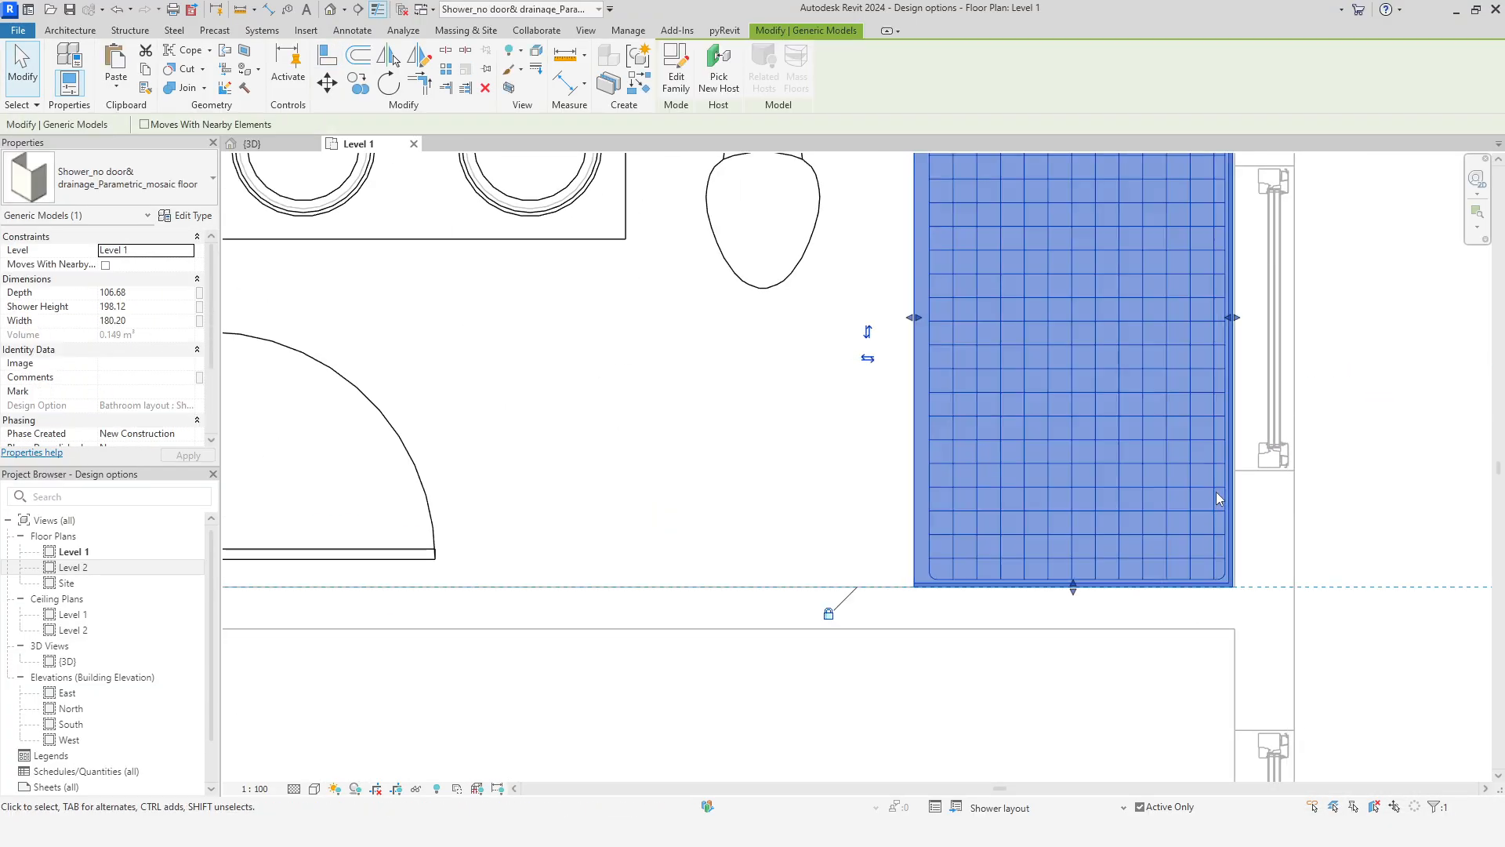
scroll(1312, 562, down, 3)
key(Escape)
Place a Shower-Drain-KOHLER-ClearFlo-K-9136 on the shower floor, about 54 cm from the window wall and 24 cm from the upper wall
click(70, 29)
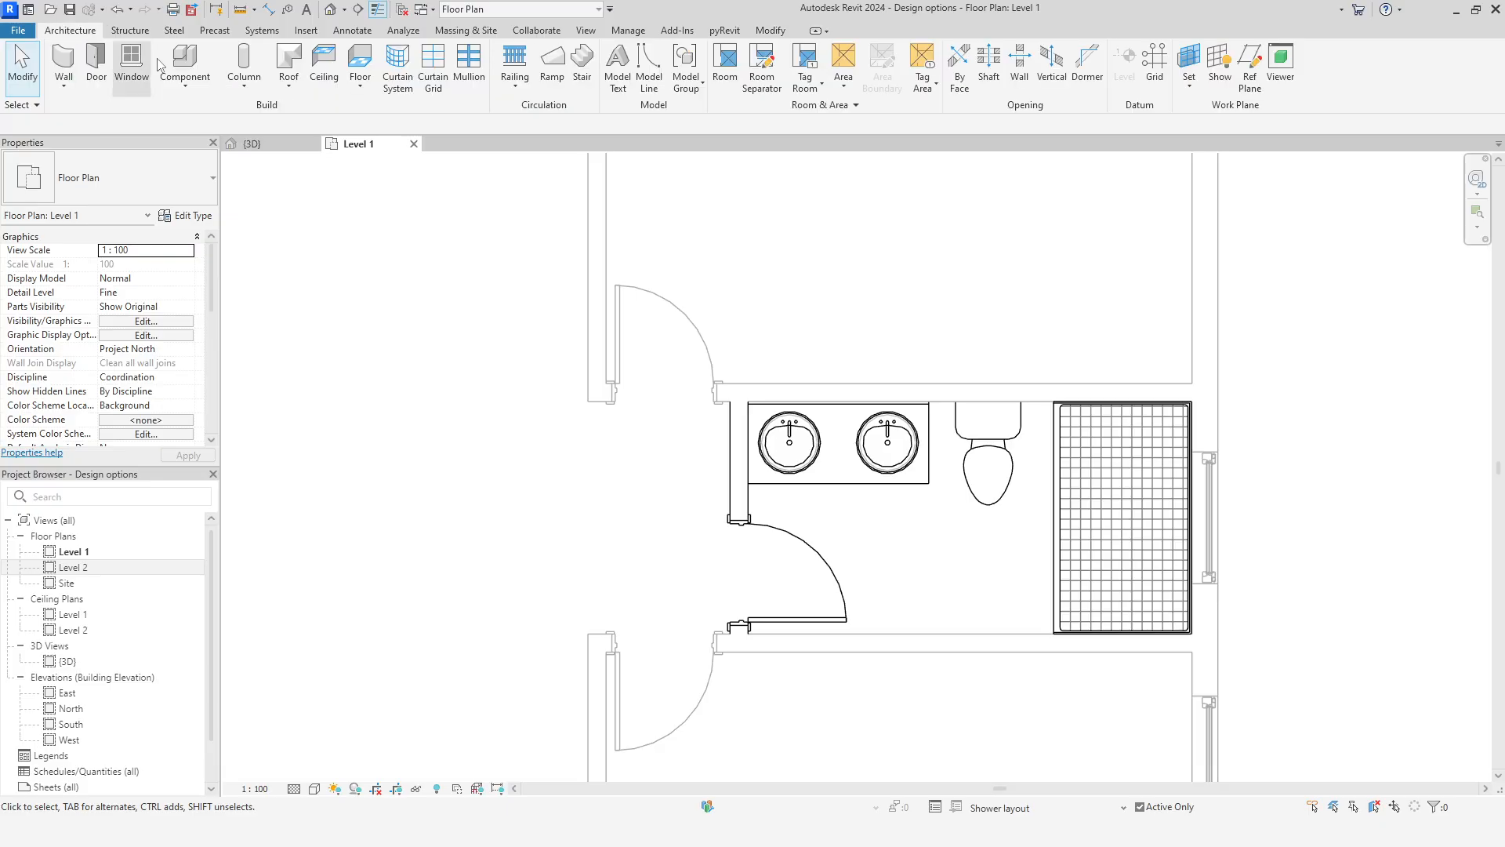
click(153, 67)
click(130, 188)
text(sh)
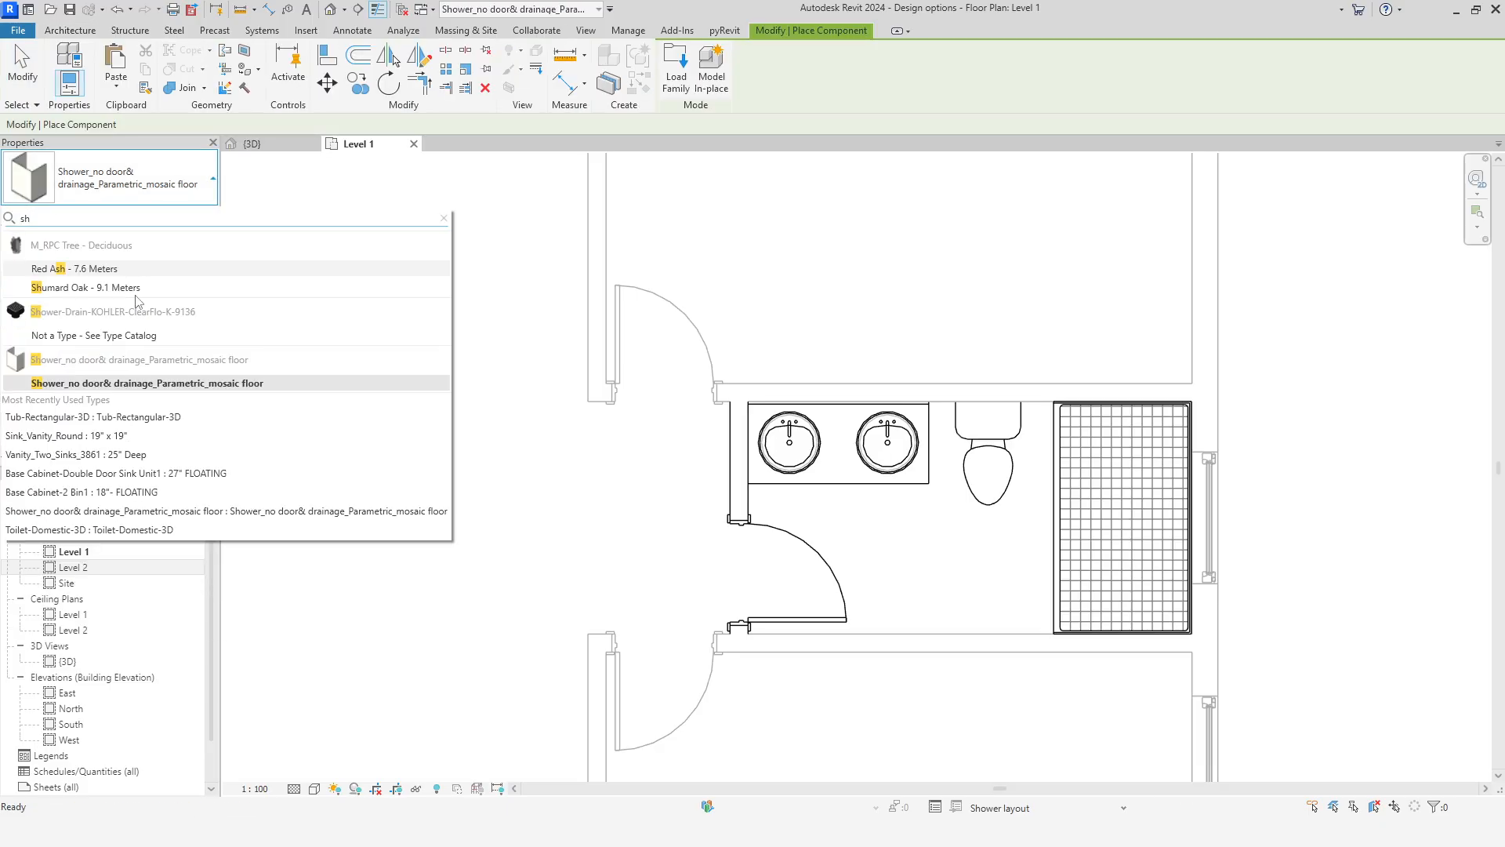
click(138, 339)
scroll(1121, 479, up, 3)
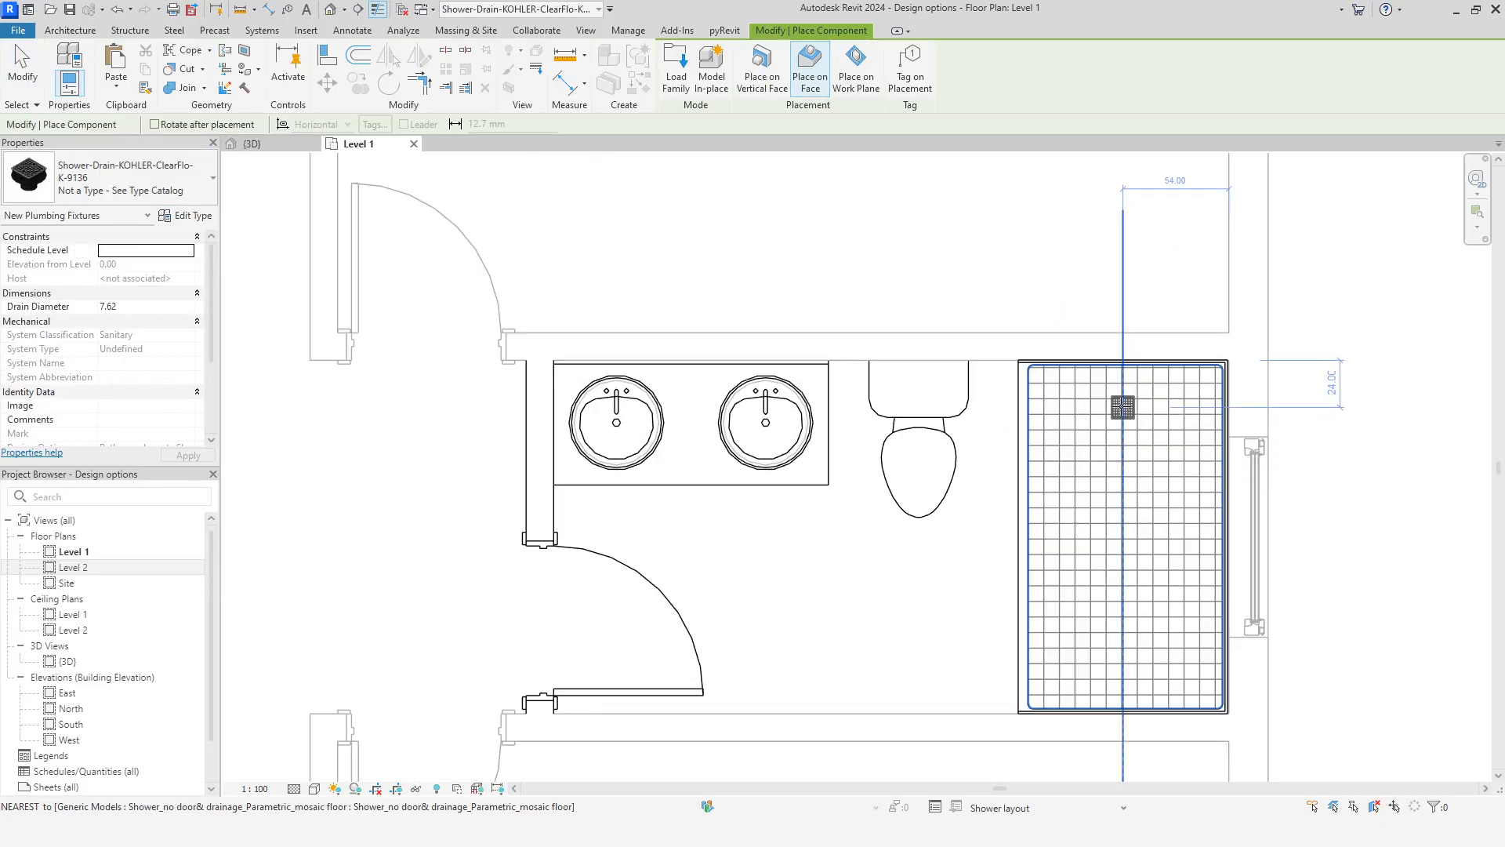
scroll(1121, 410, down, 2)
right_click(1020, 260)
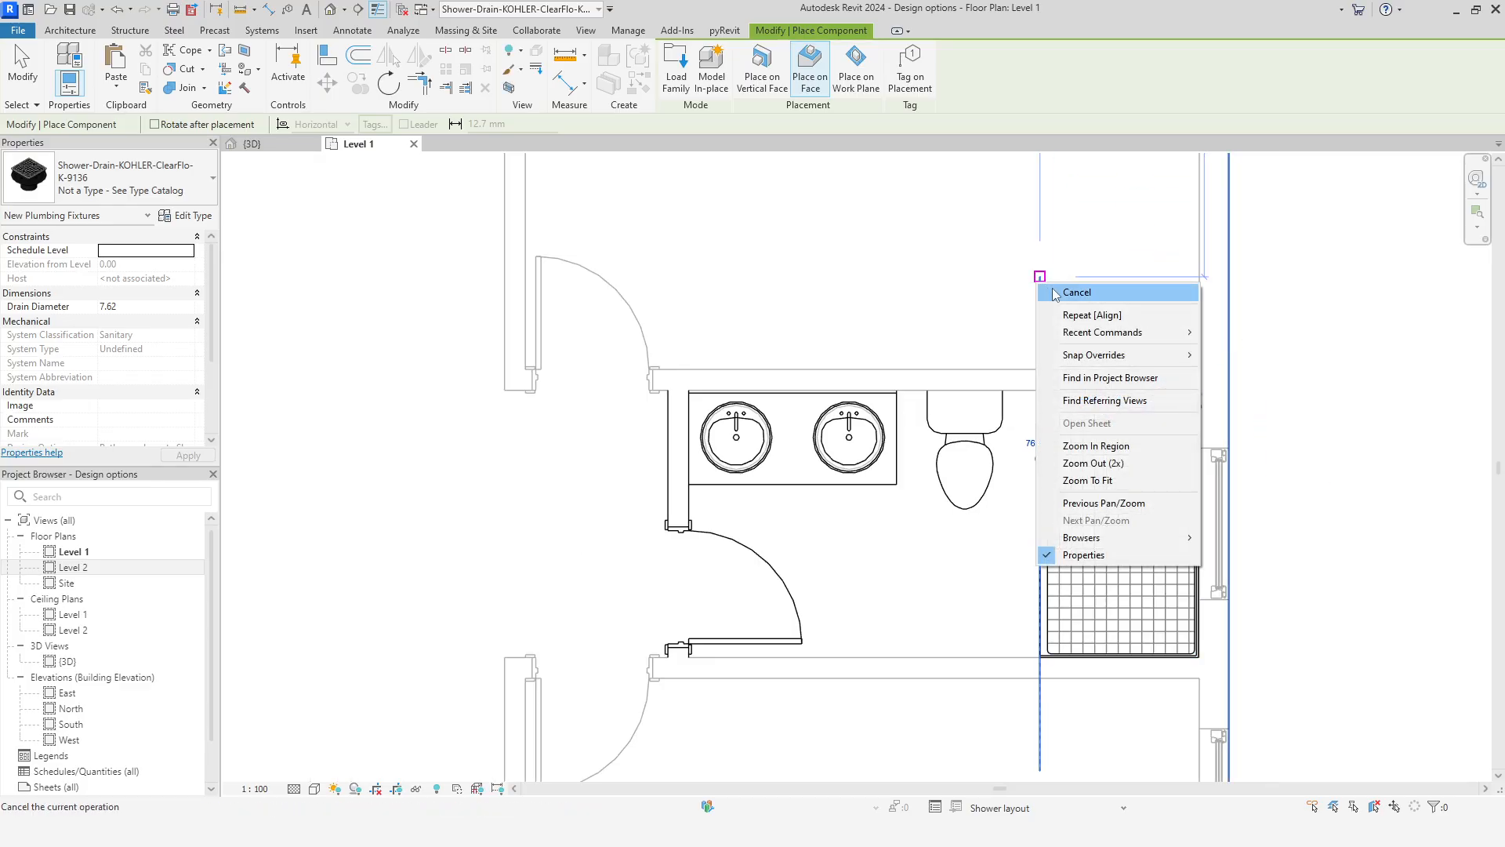
click(1027, 263)
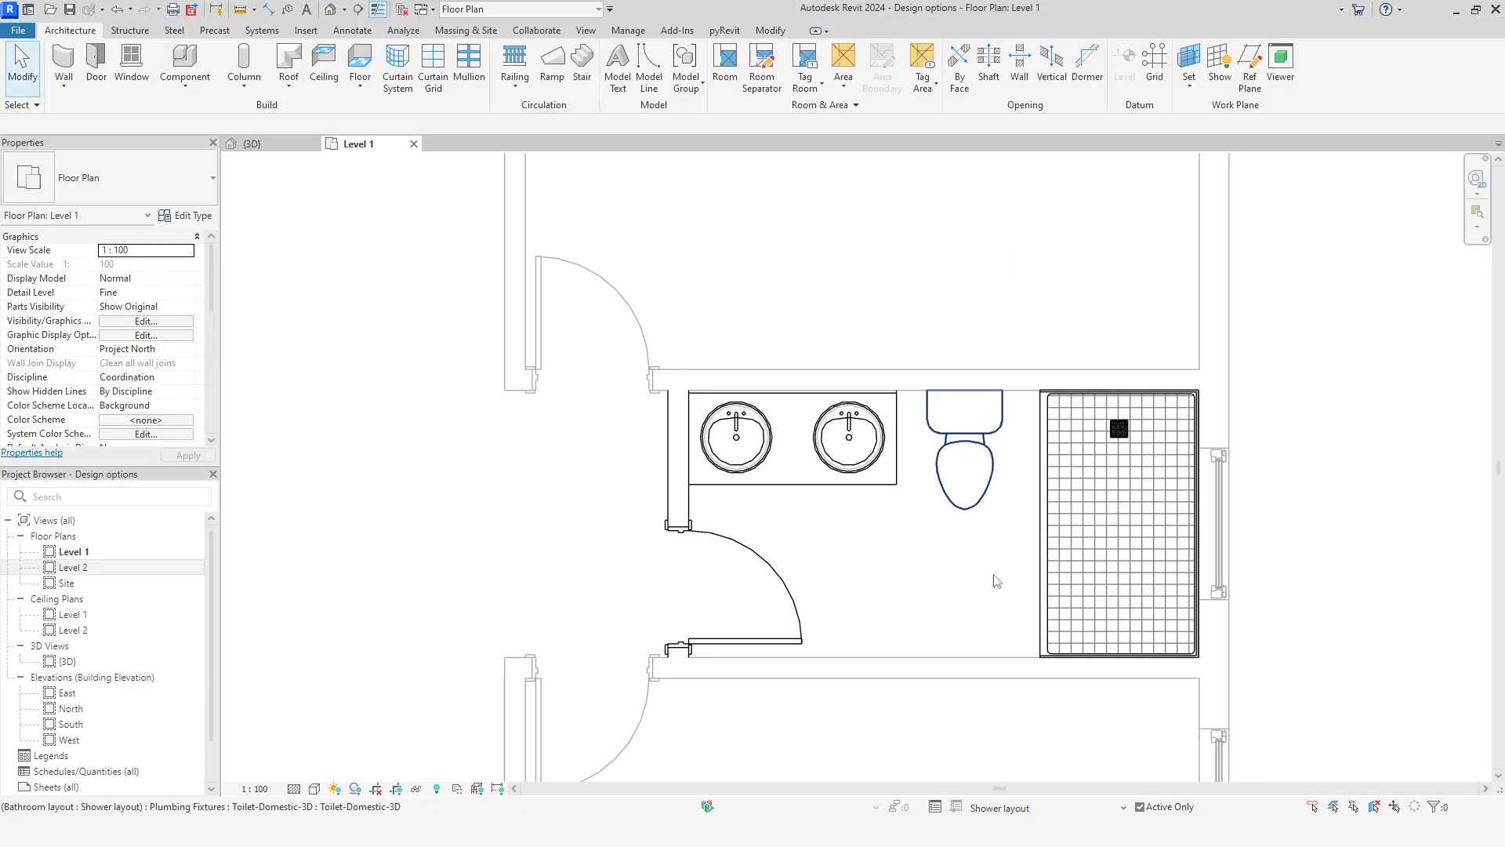
Switch the active option to Bathtub layout and back to Shower layout to compare the two bathroom arrangements
middle_drag(1326, 685, 1294, 635)
scroll(1294, 635, down, 2)
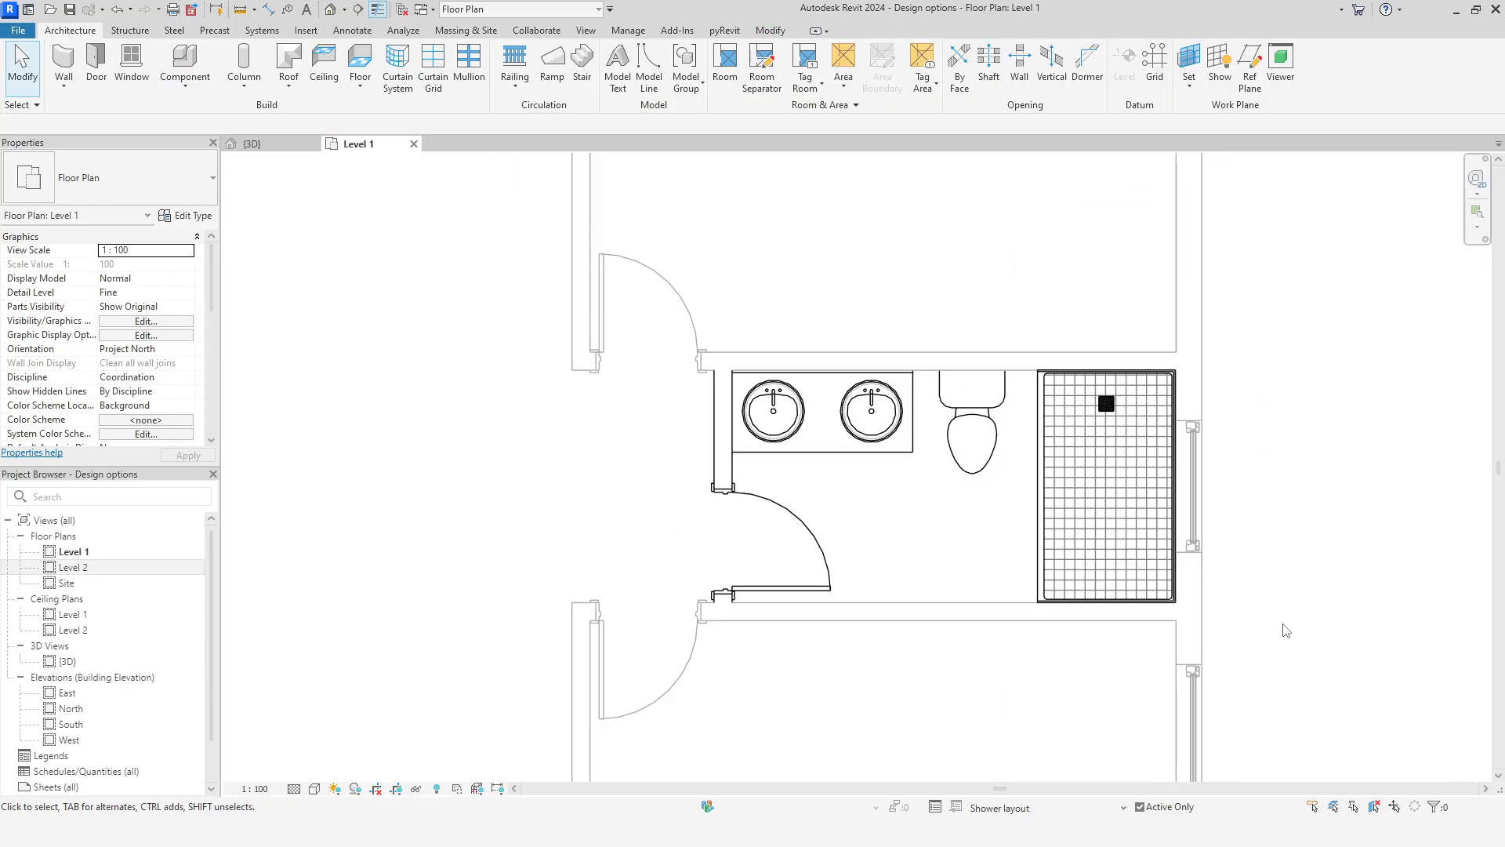
click(1035, 808)
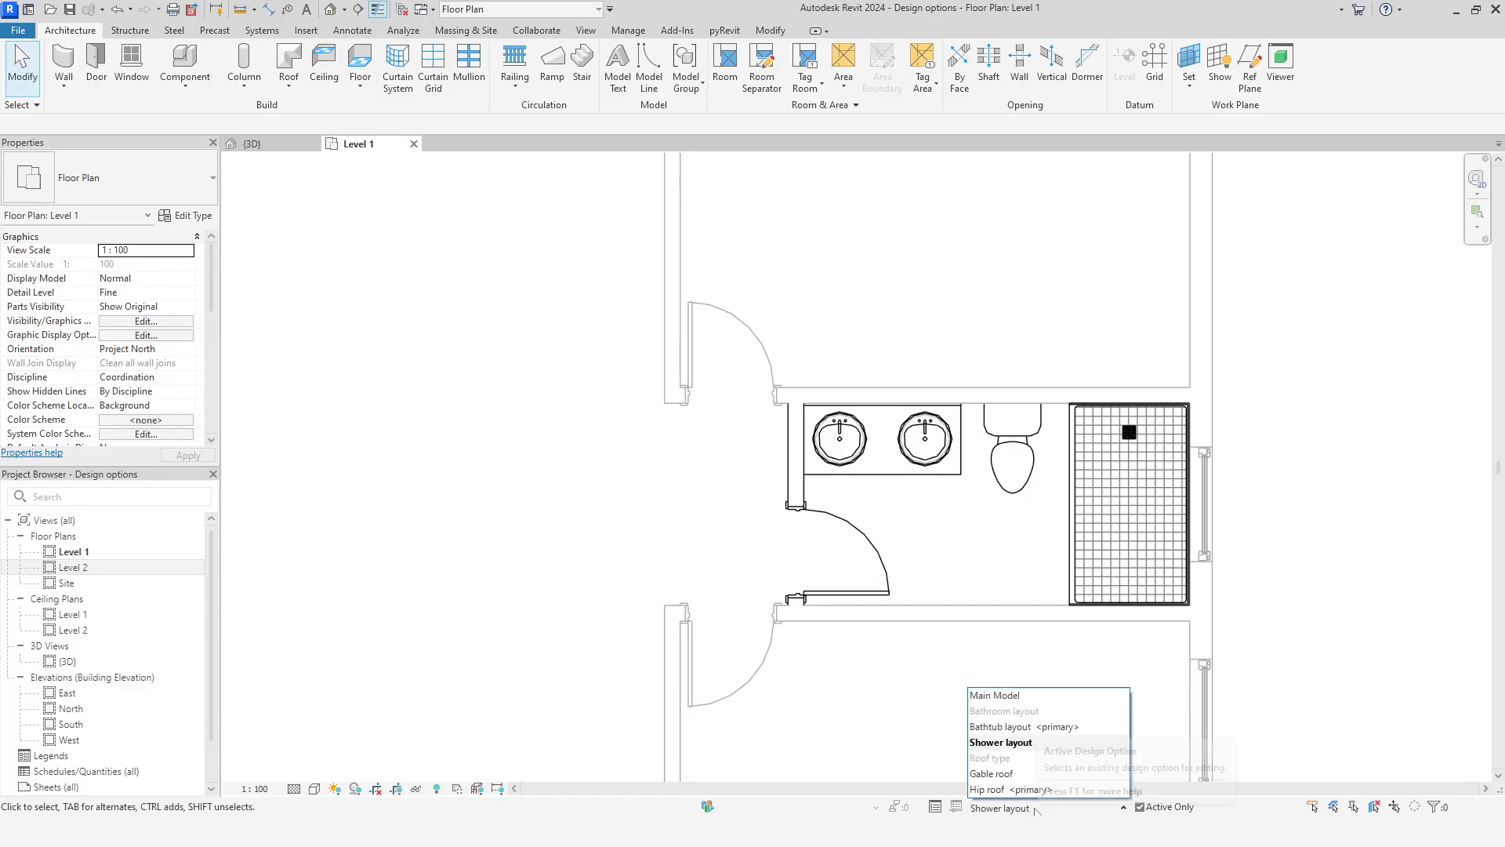
click(1035, 729)
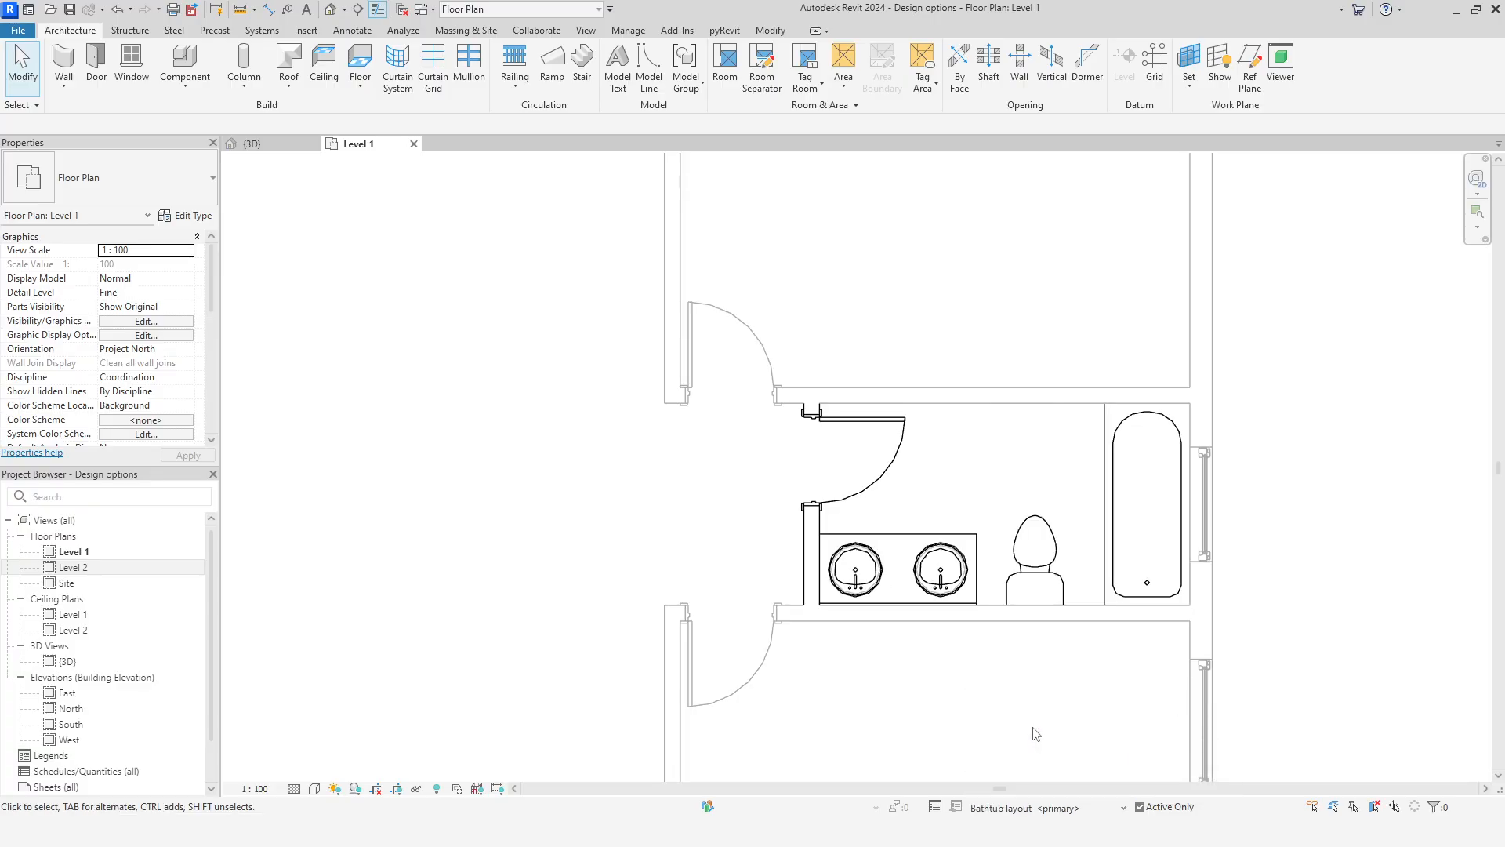
click(1019, 806)
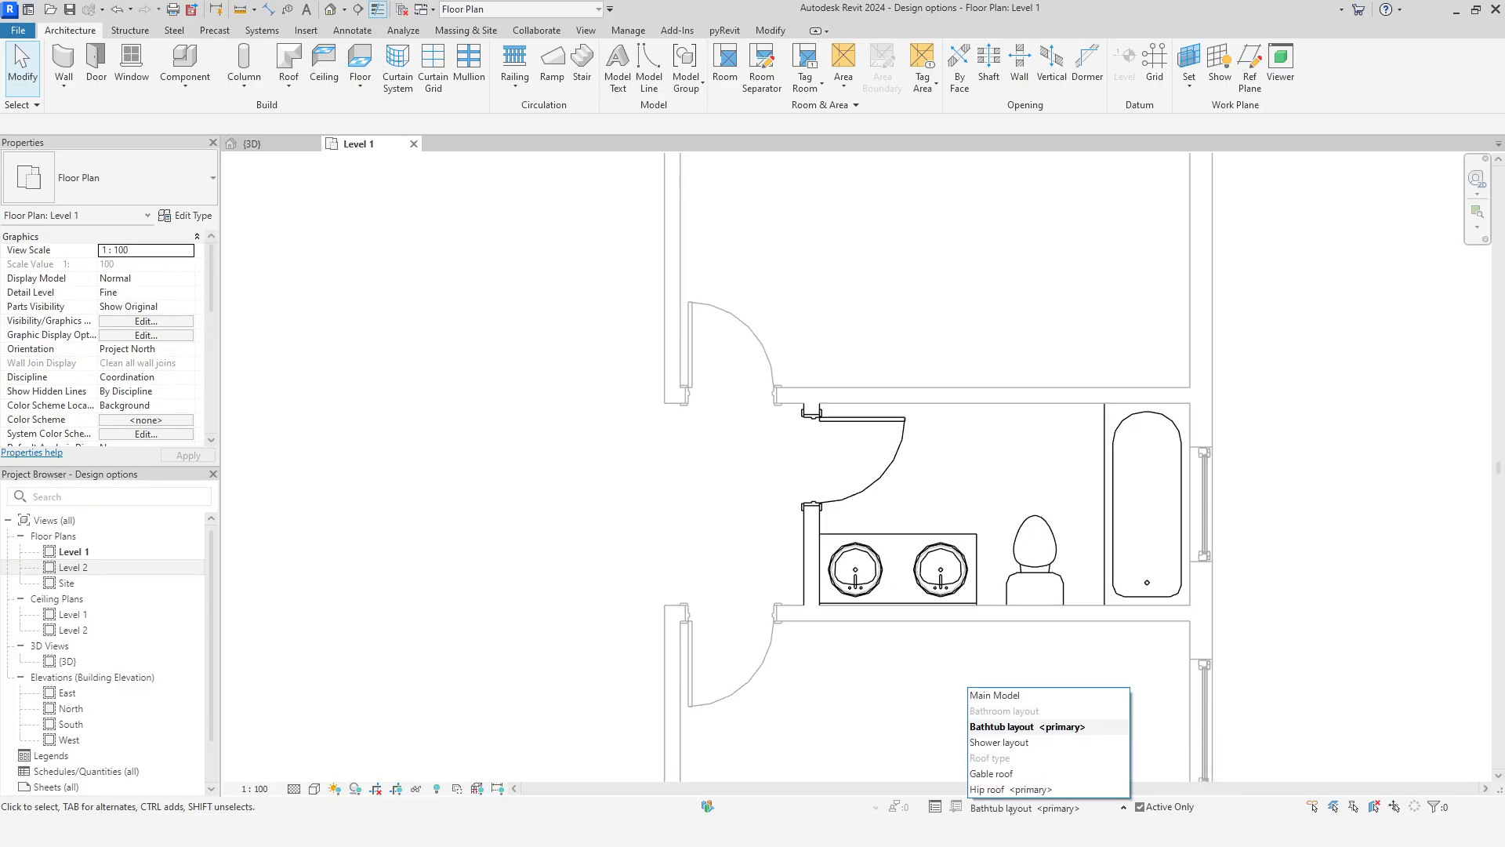
click(1029, 748)
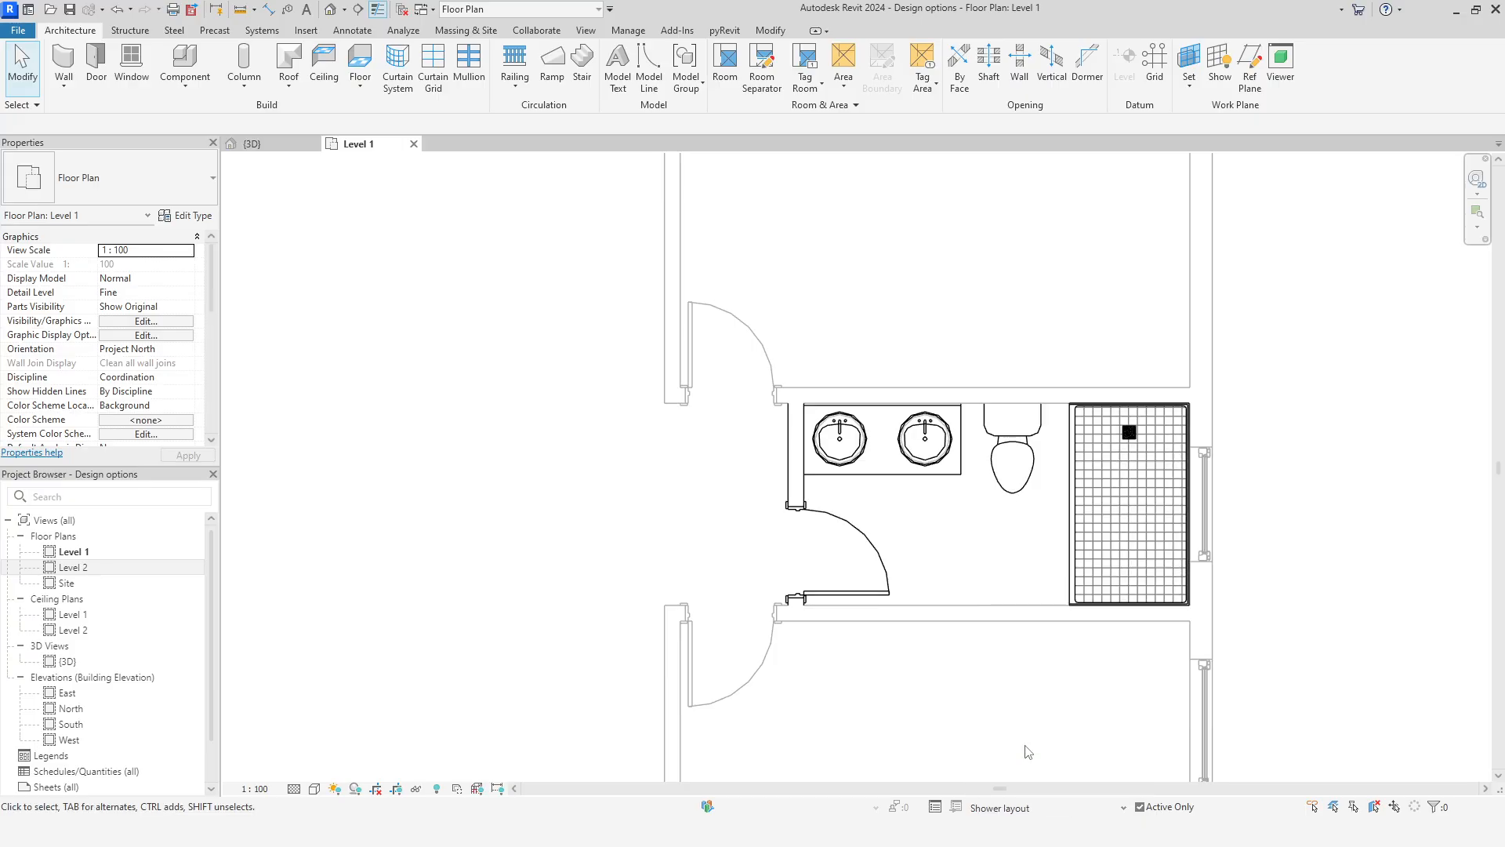
Return to editing the Main Model instead of a design option
click(1004, 808)
click(1011, 698)
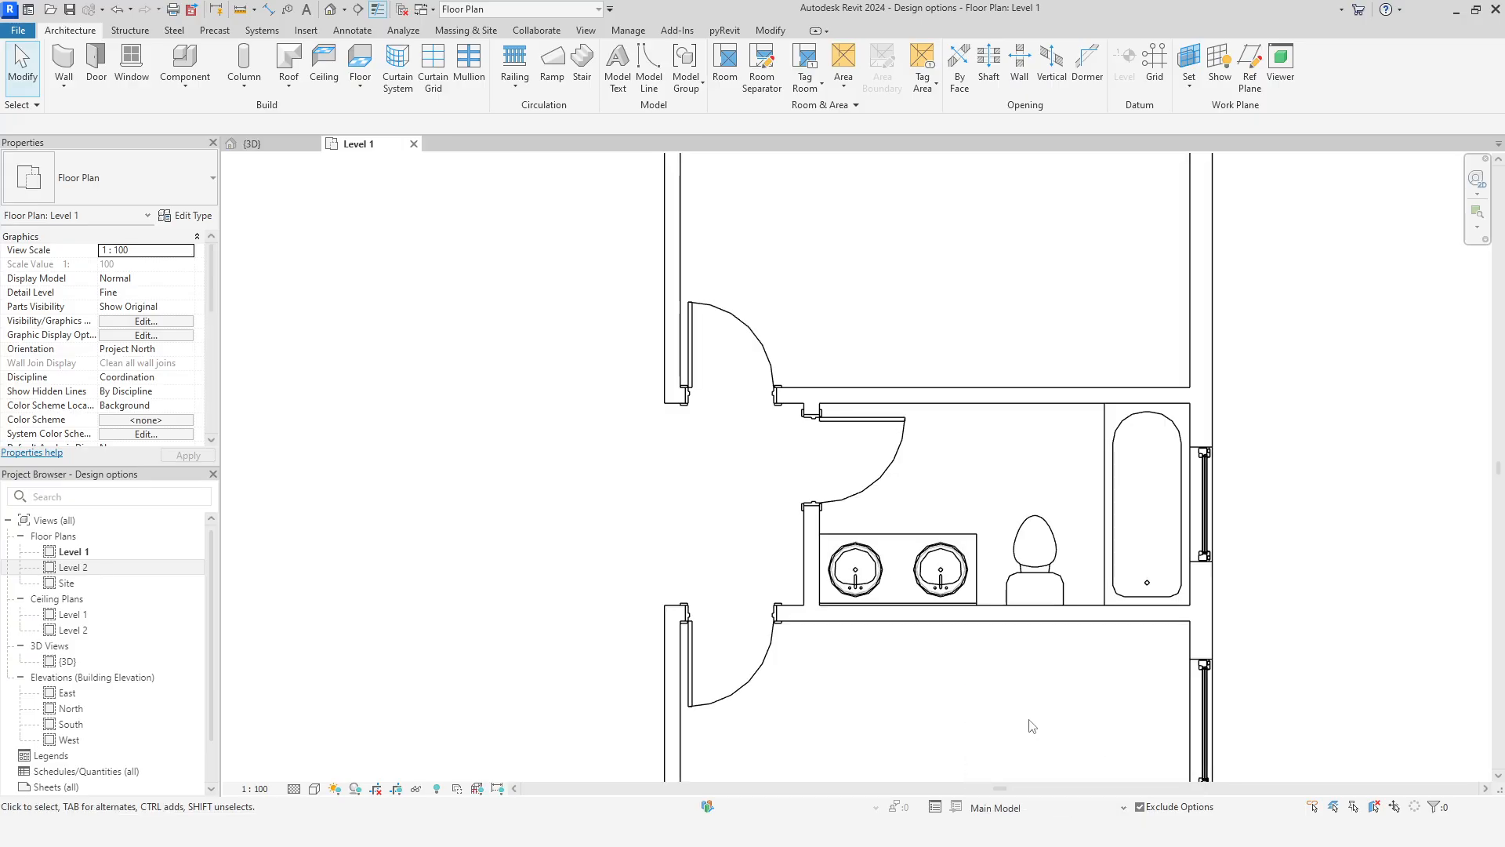
scroll(1032, 726, down, 3)
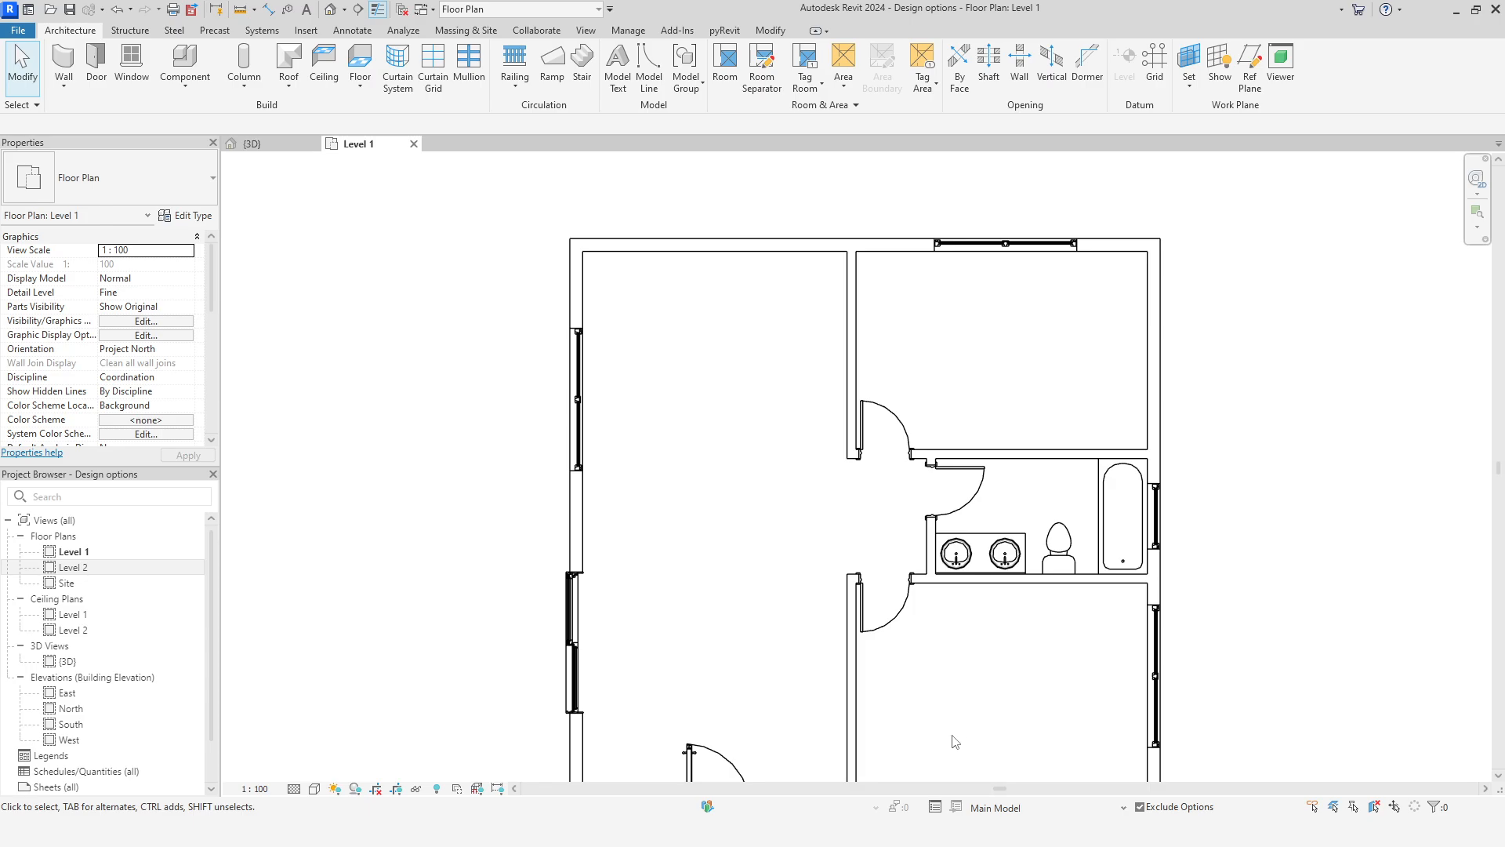
Make Shower layout the primary option of the Bathroom layout option set
click(935, 807)
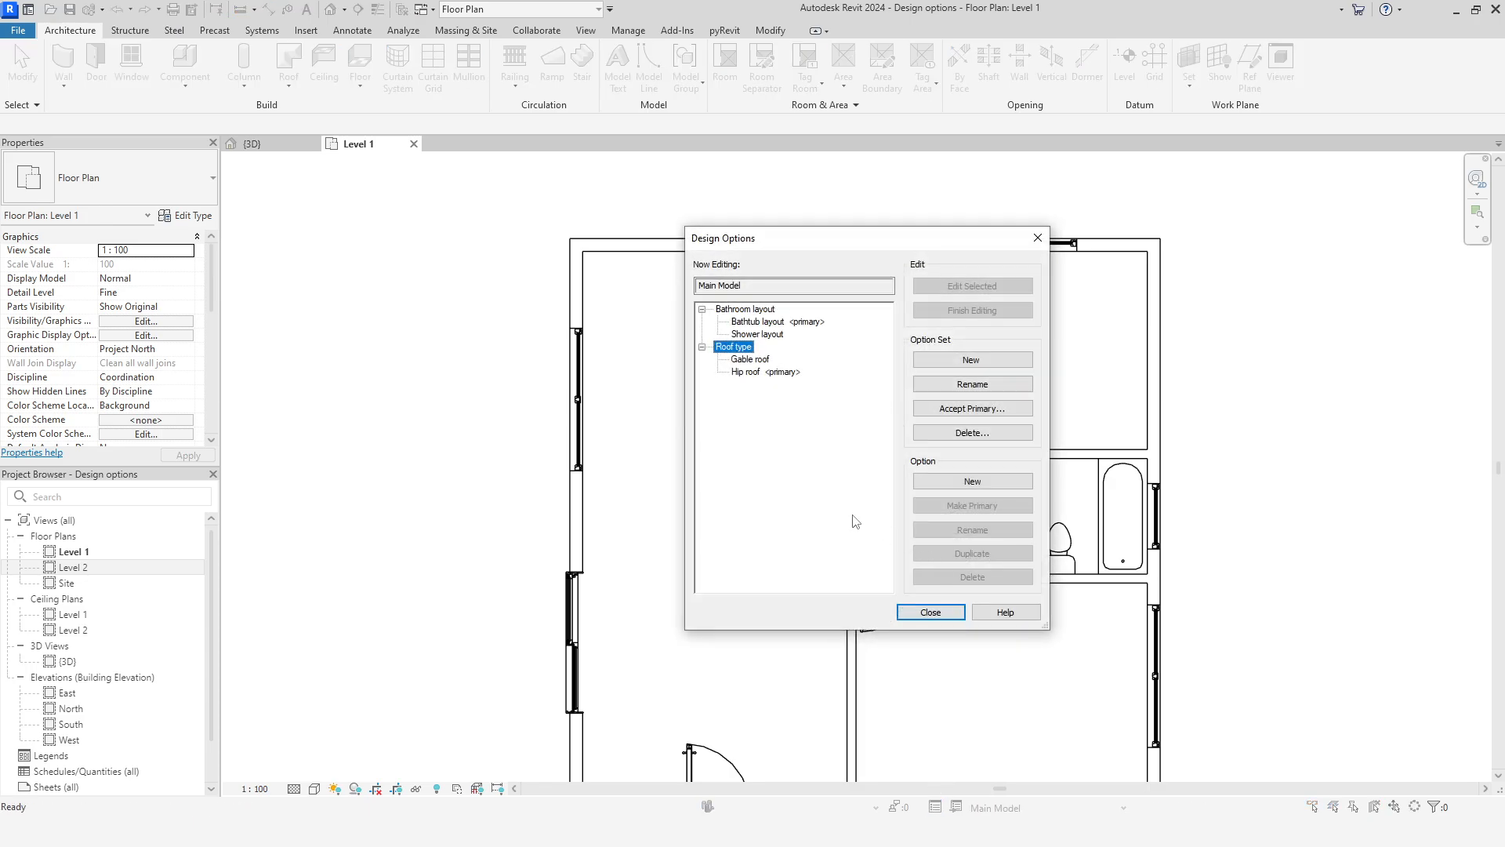
click(780, 336)
click(964, 507)
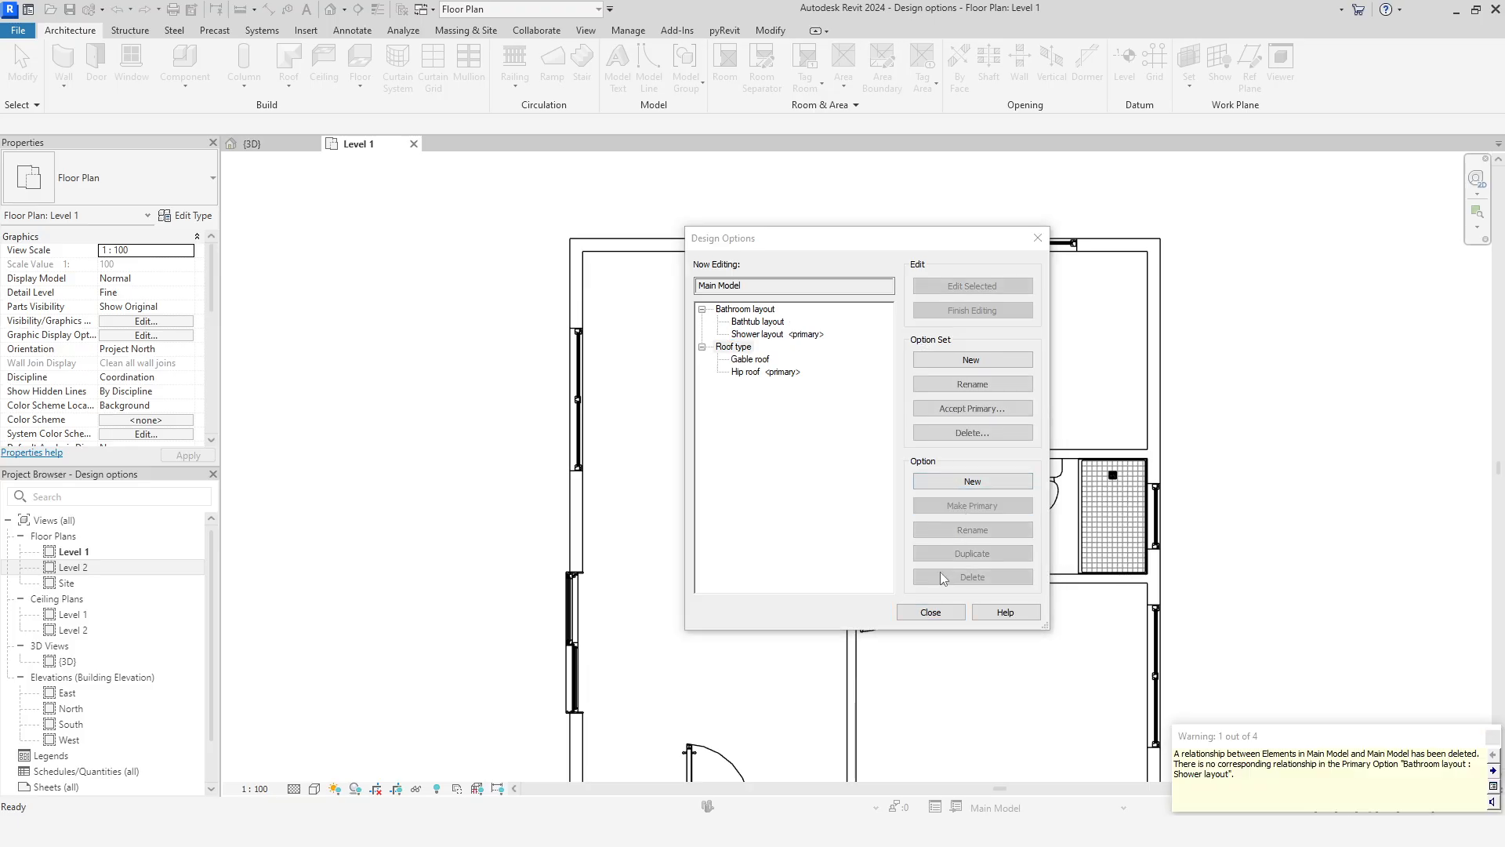
click(938, 616)
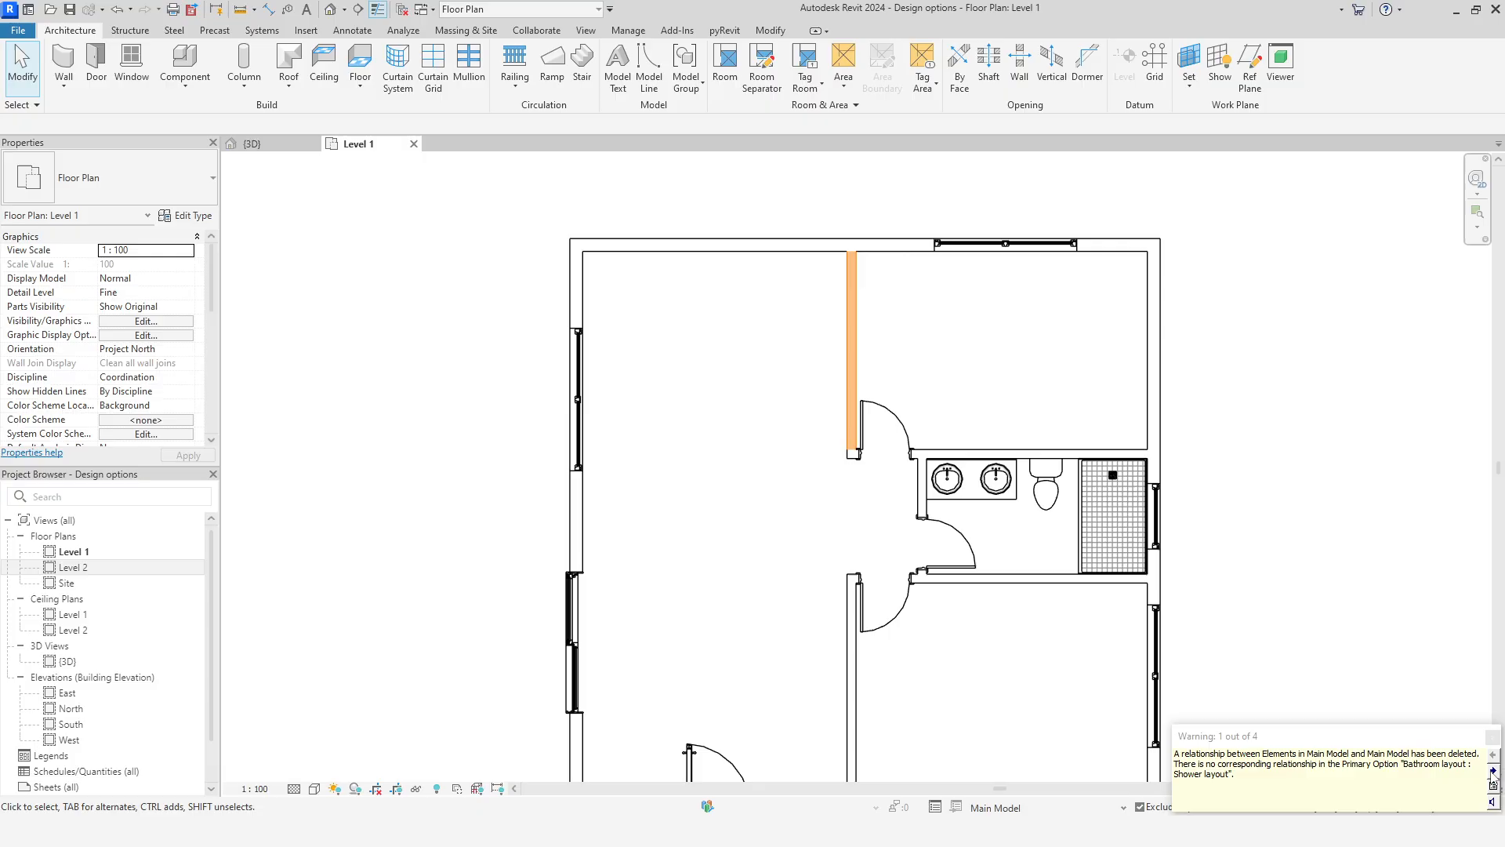
Step through the warnings about deleted element relationships, dismiss them, and inspect the Shower layout in the floor plan
click(1493, 771)
click(1492, 772)
click(1492, 771)
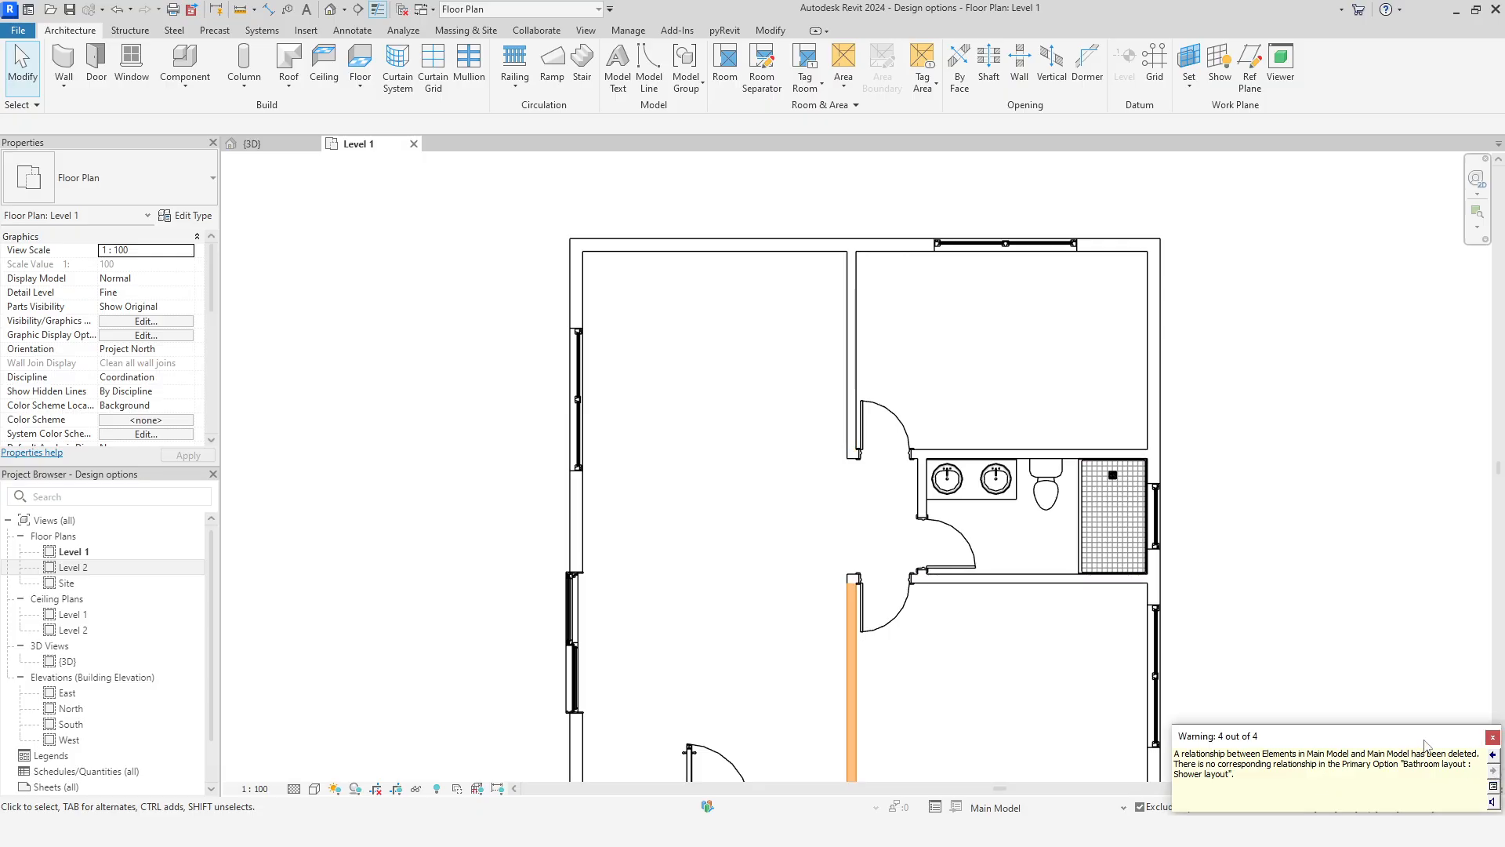
click(1493, 737)
scroll(1105, 663, up, 2)
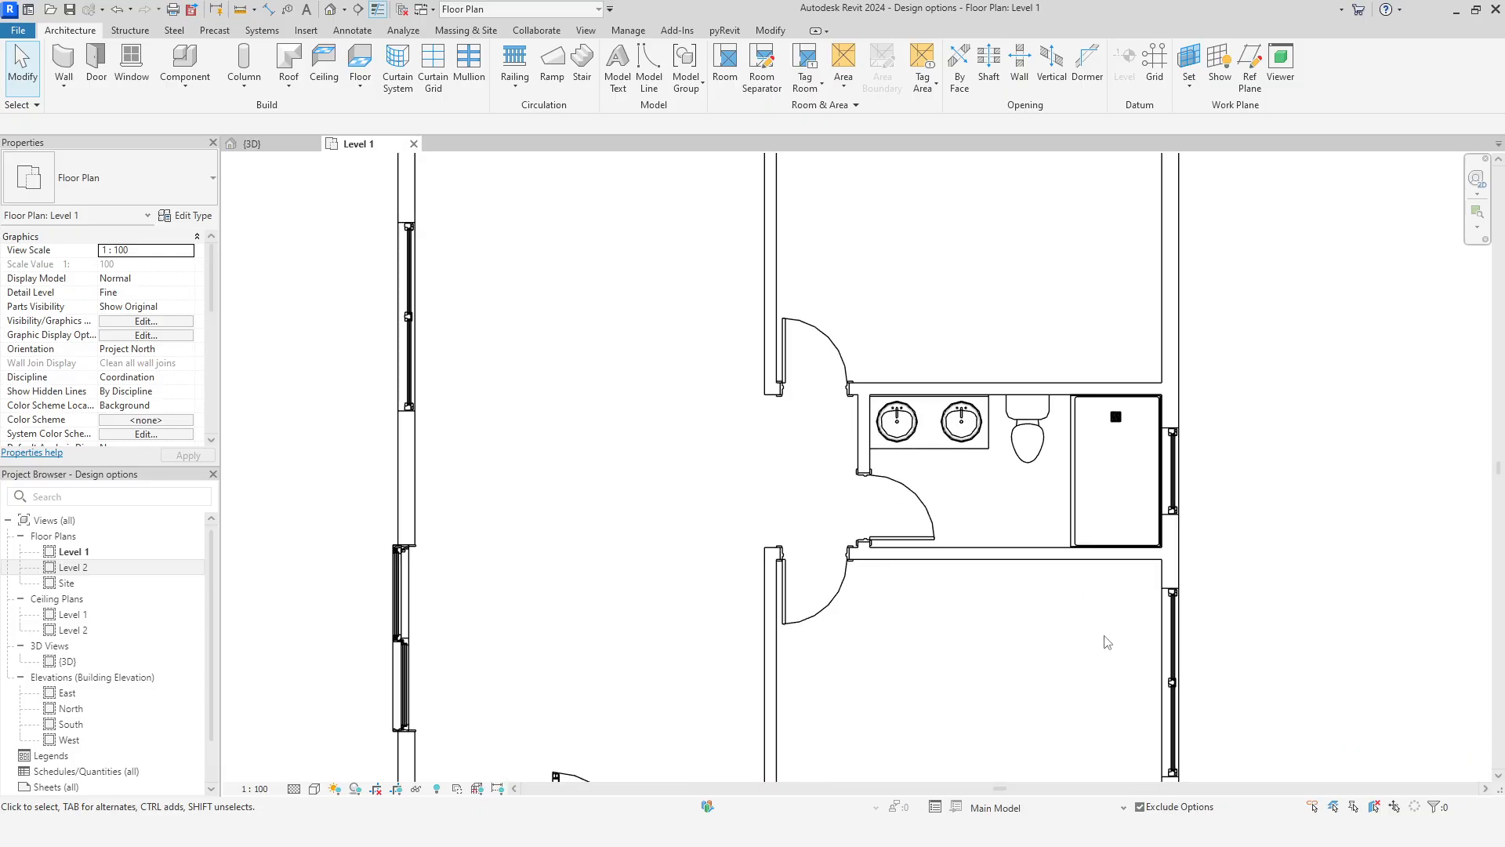
scroll(1102, 697, down, 2)
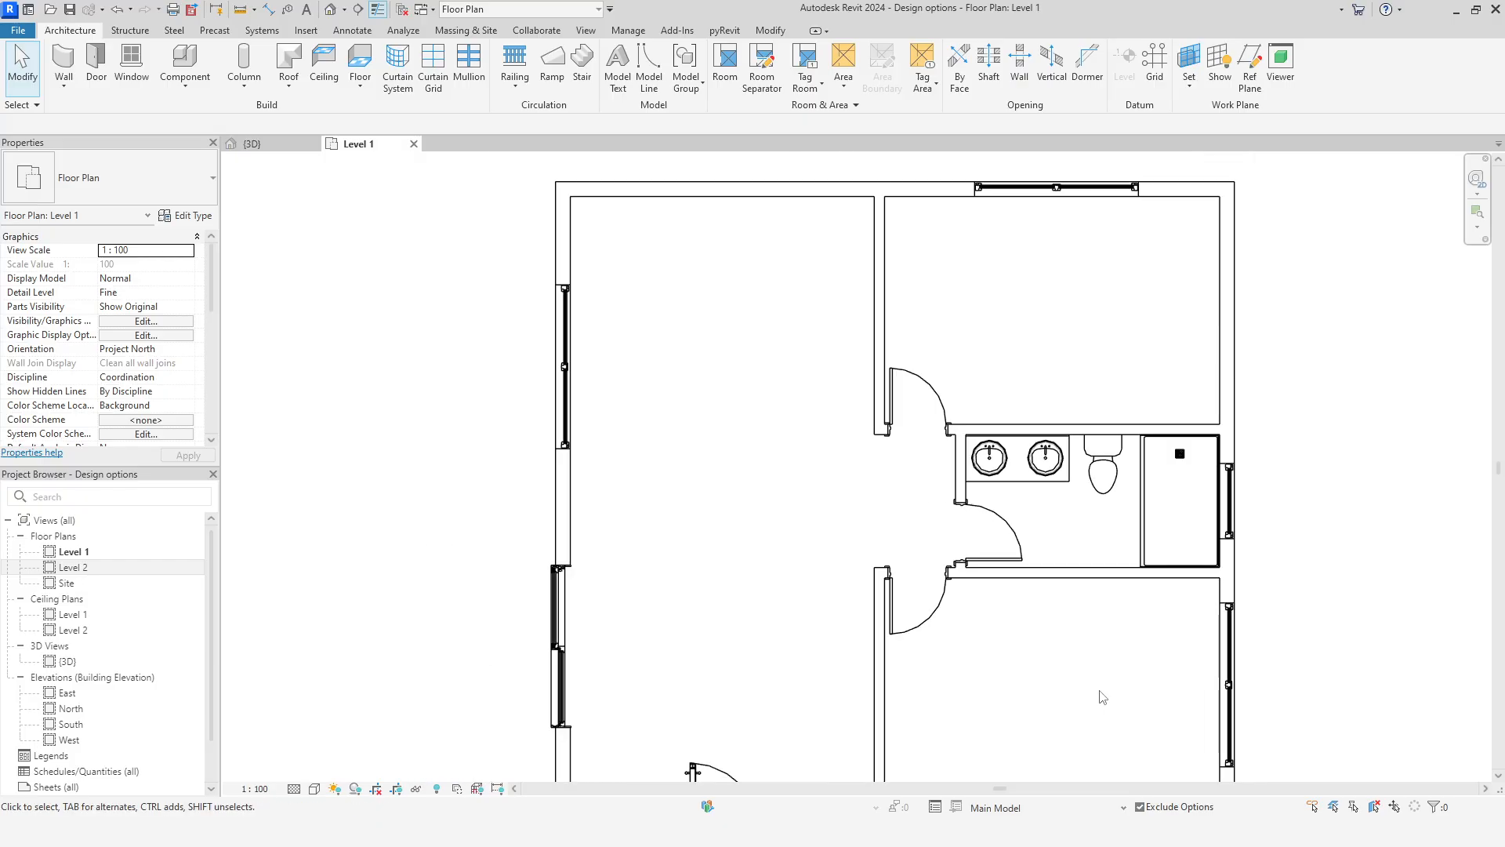
scroll(1092, 697, down, 2)
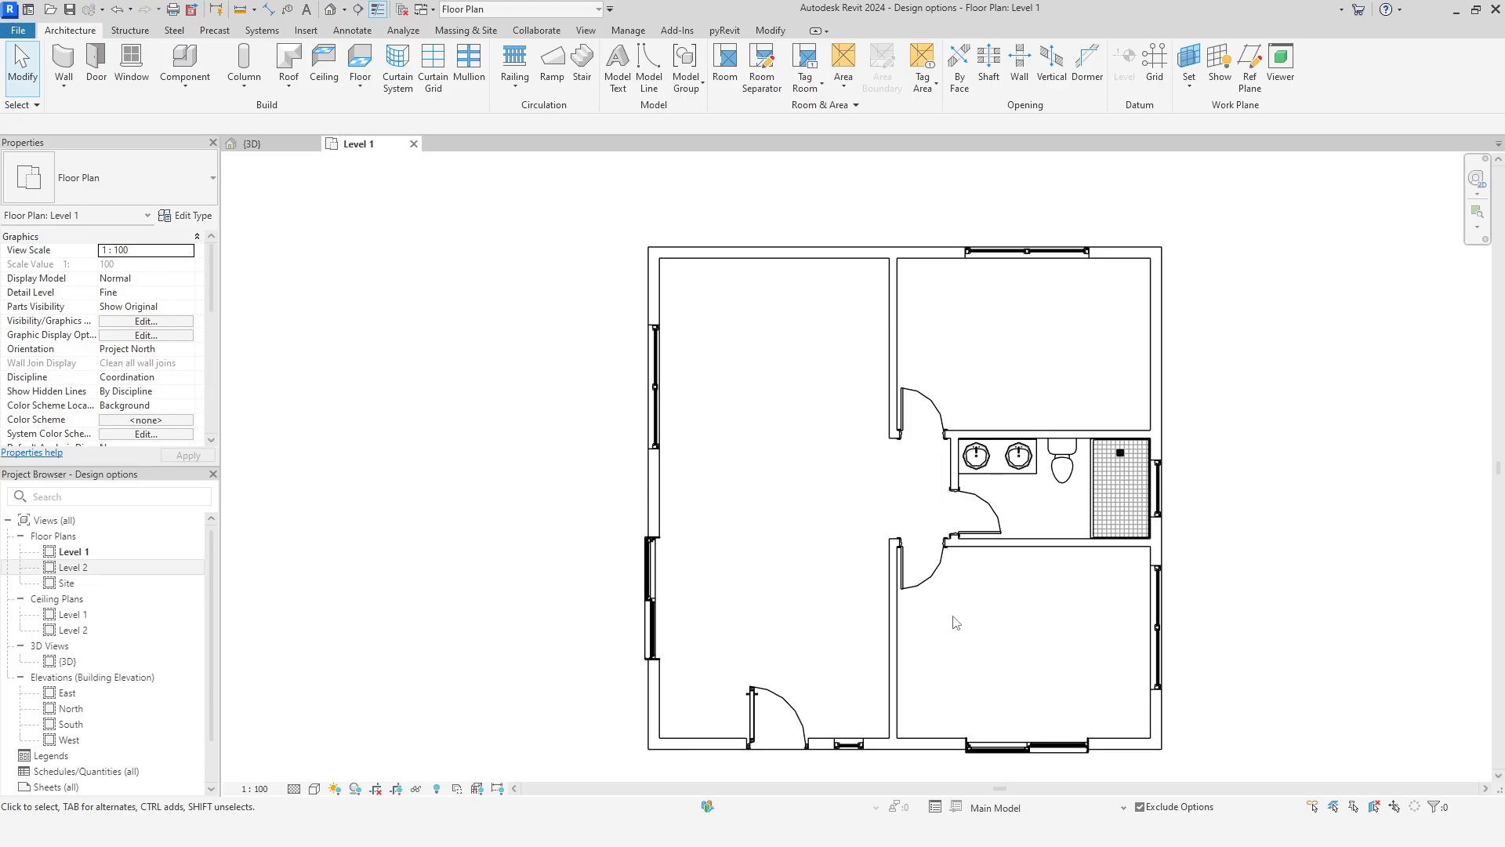
Duplicate the Level 1 floor plan view with detailing
click(105, 554)
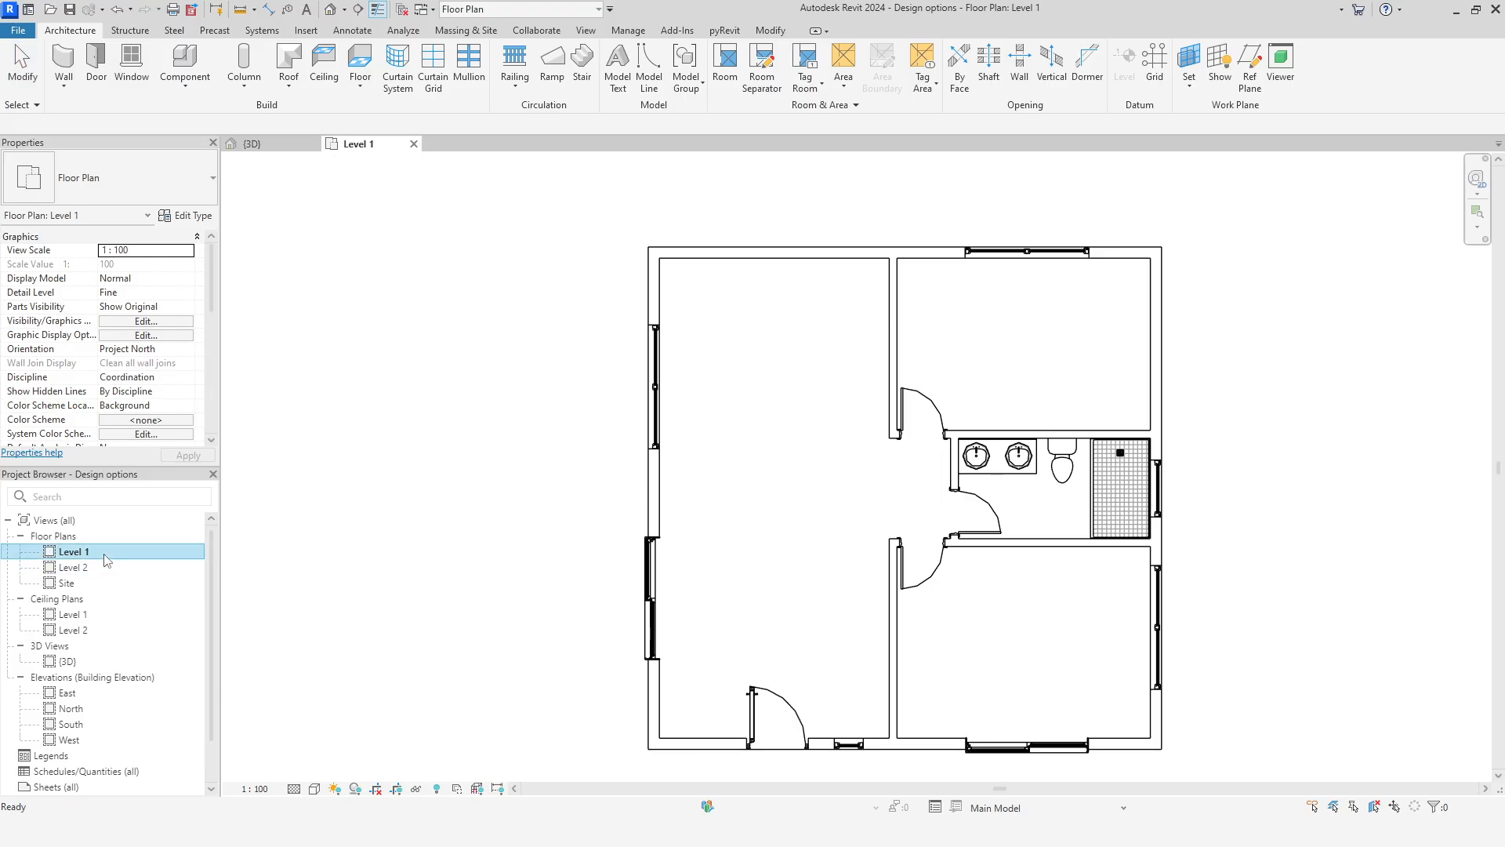
right_click(107, 559)
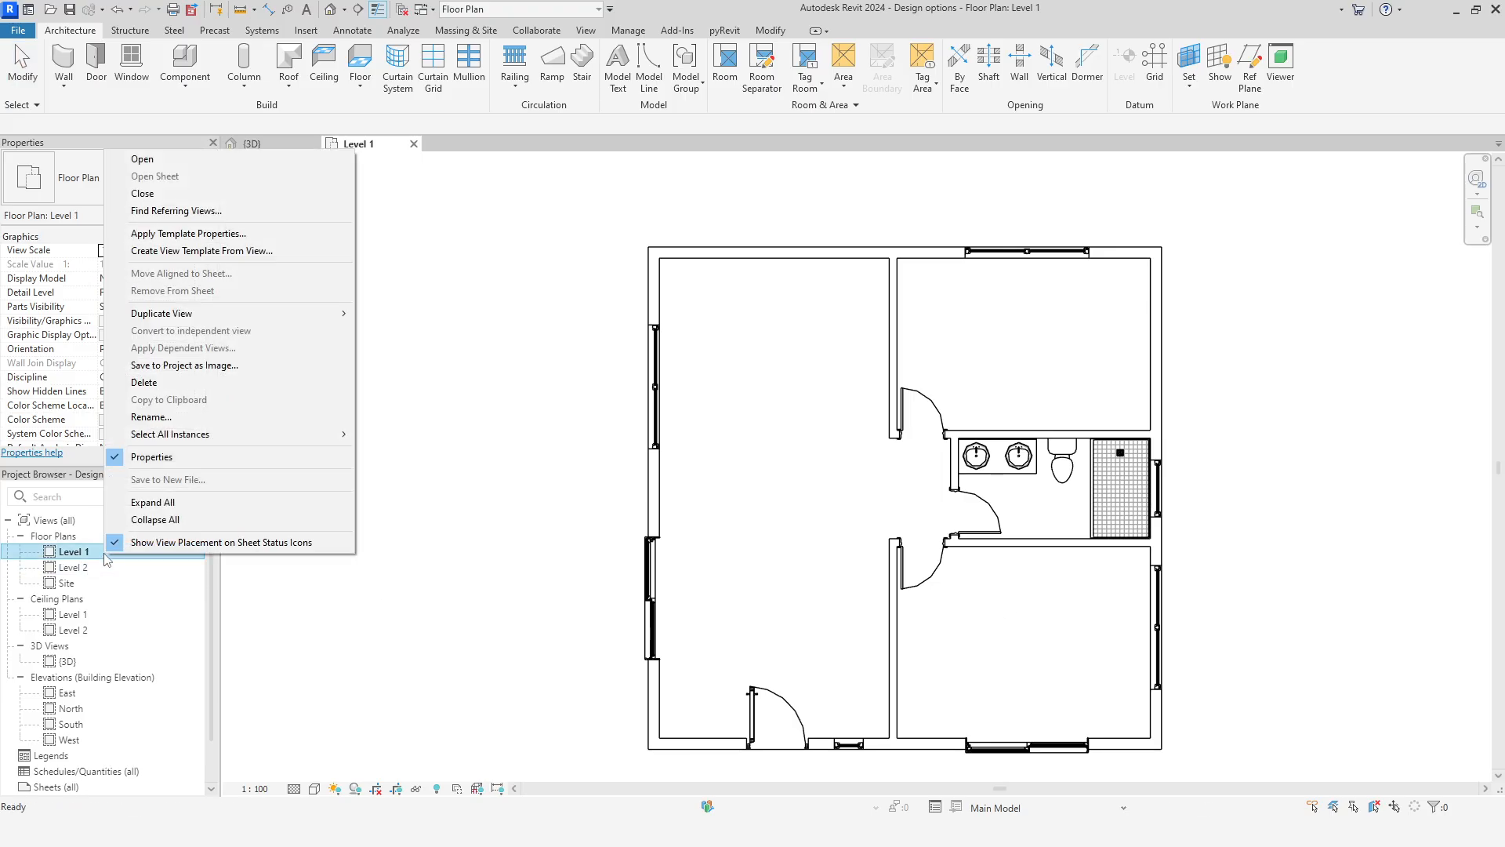
mouse_move(313, 313)
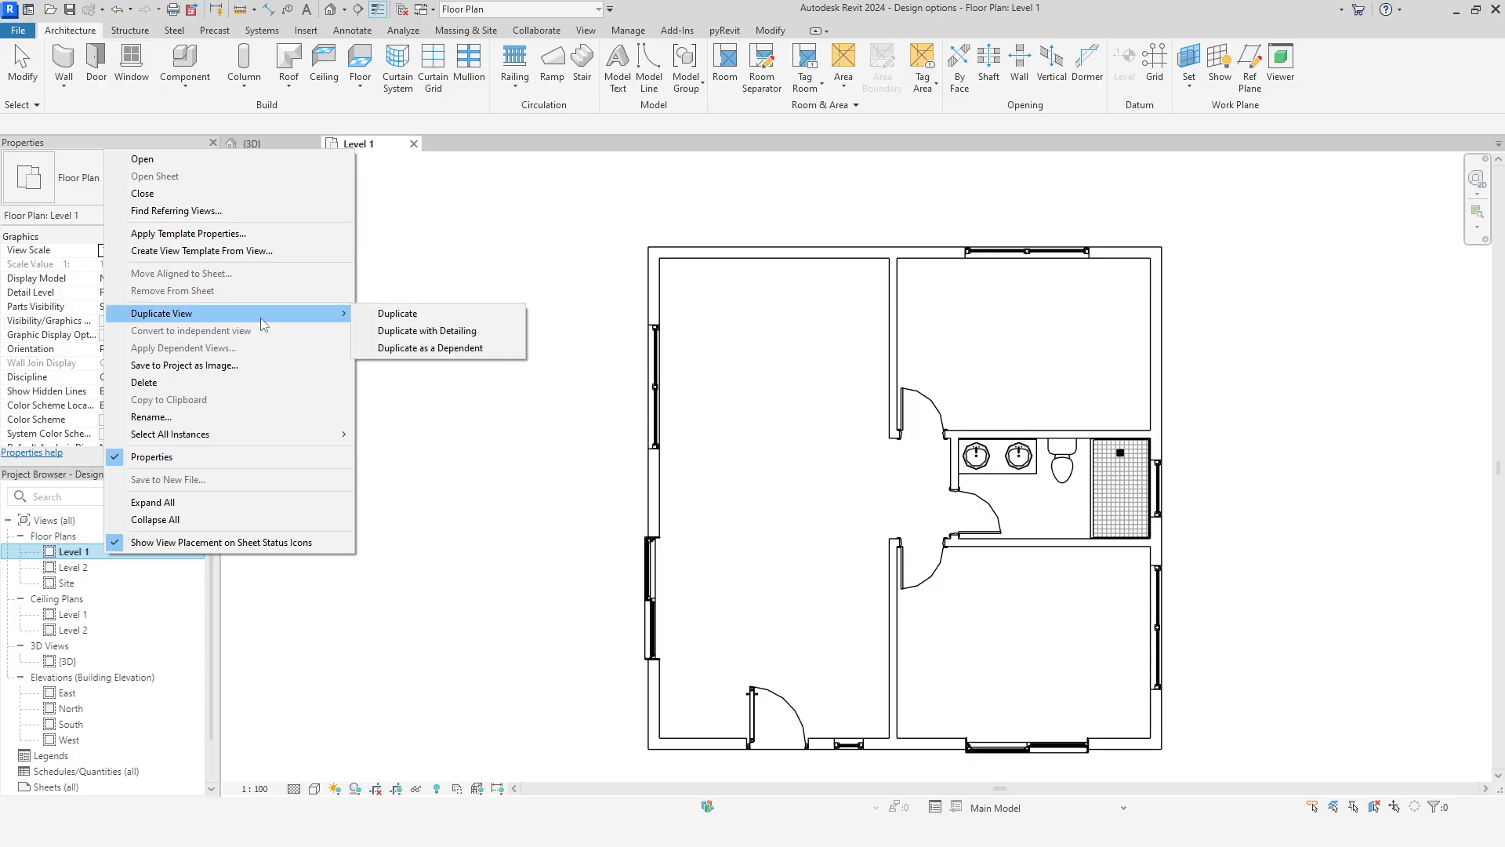
click(392, 330)
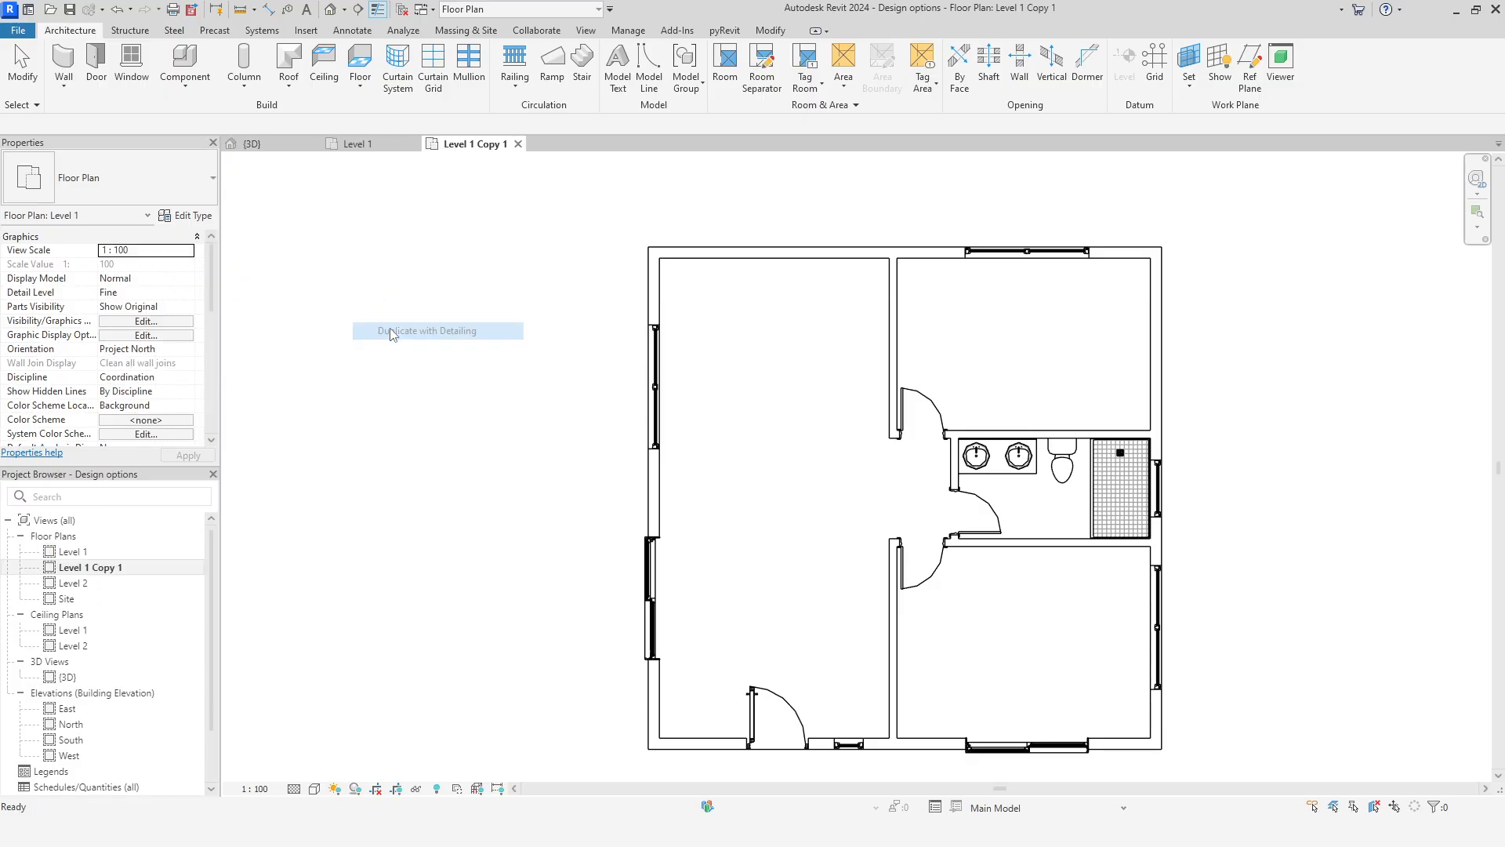
Rename the original Level 1 floor plan to "Level 1 - shower" without renaming the corresponding level and views
right_click(99, 557)
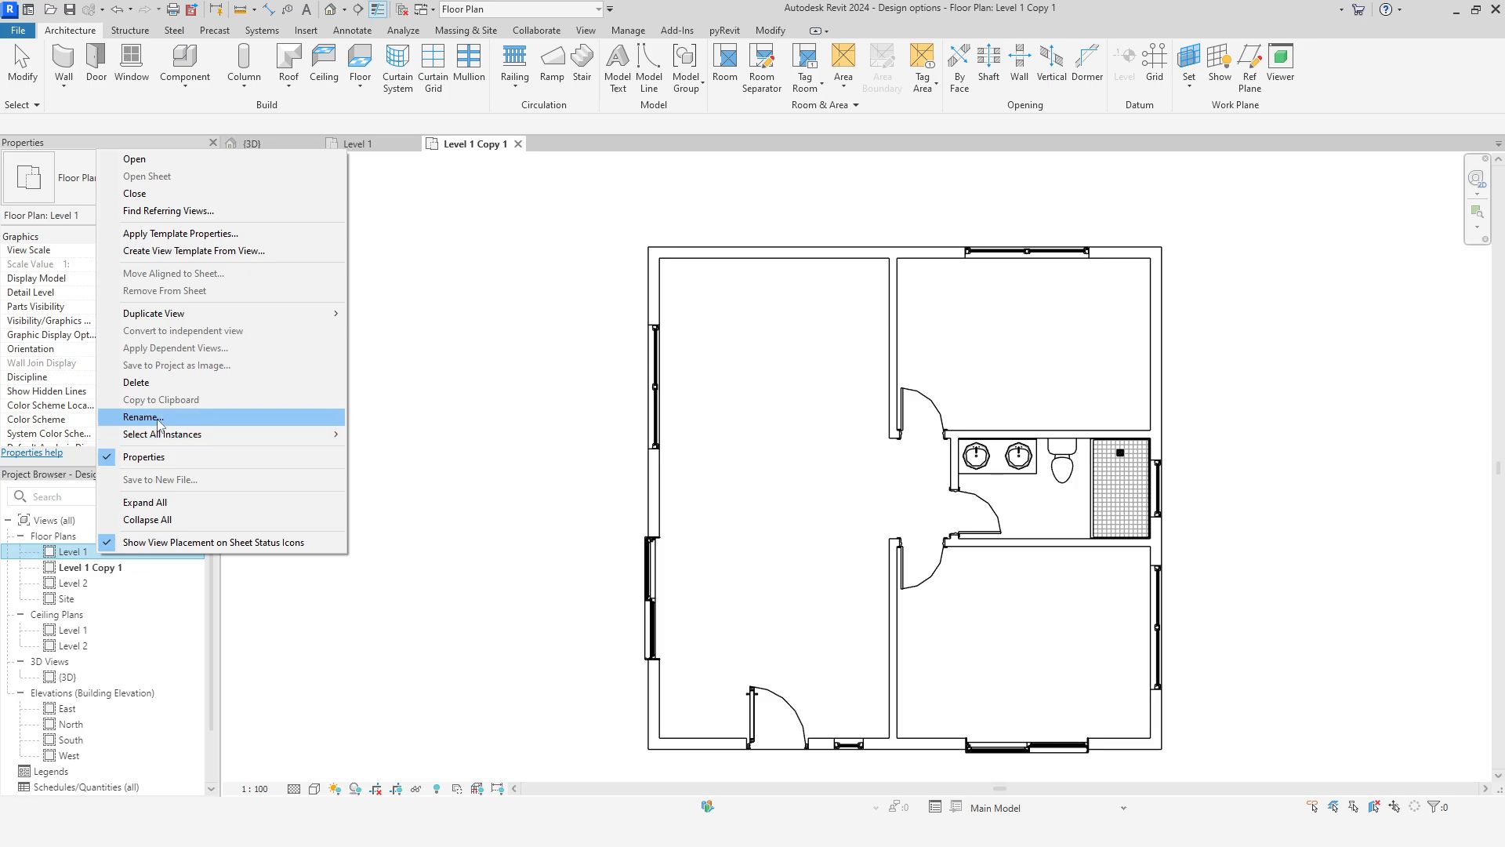
click(157, 416)
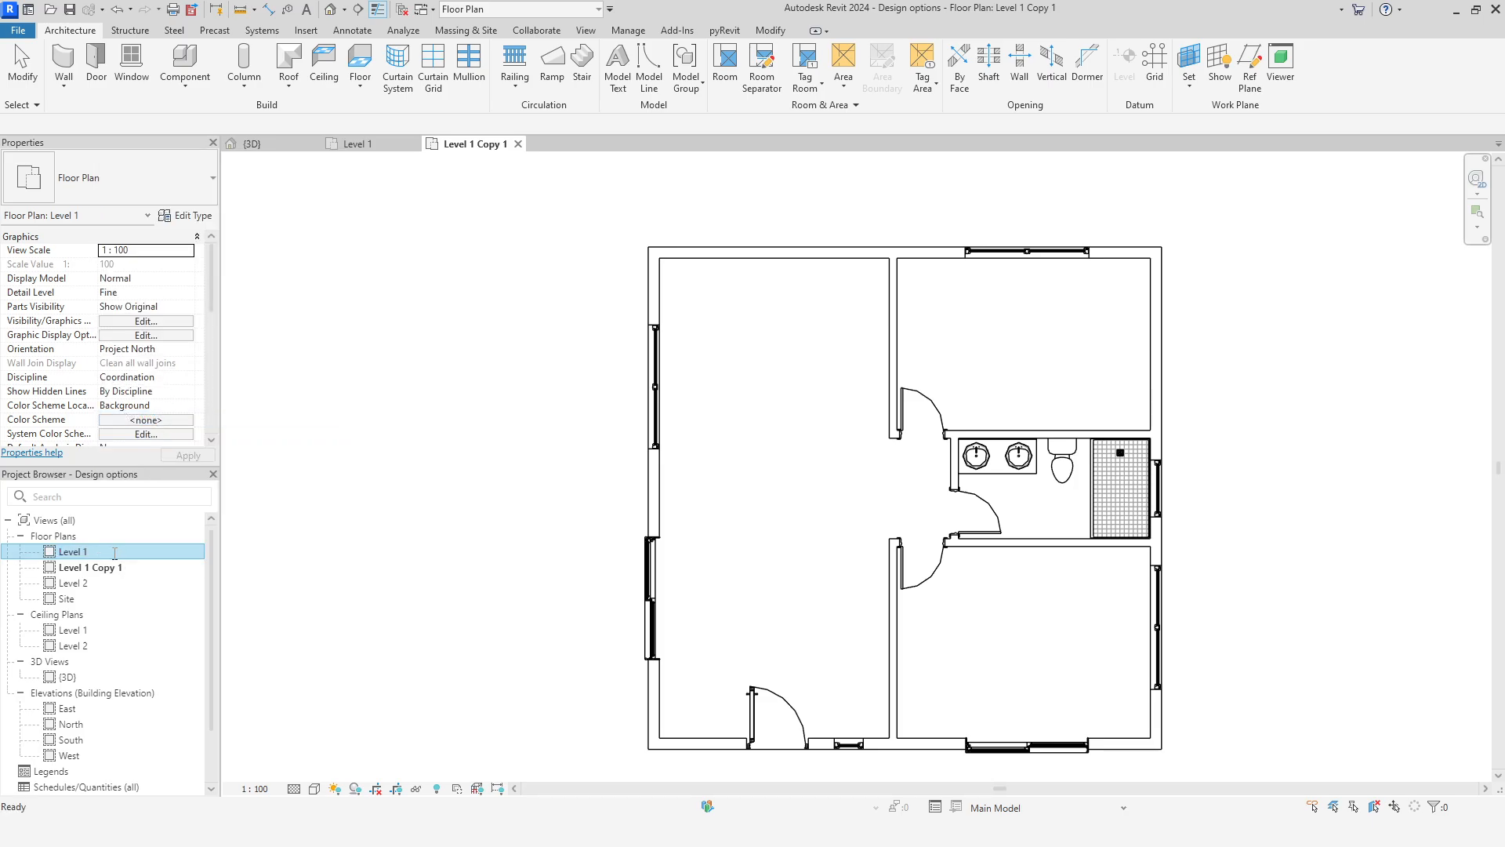
text(- shower)
key(Return)
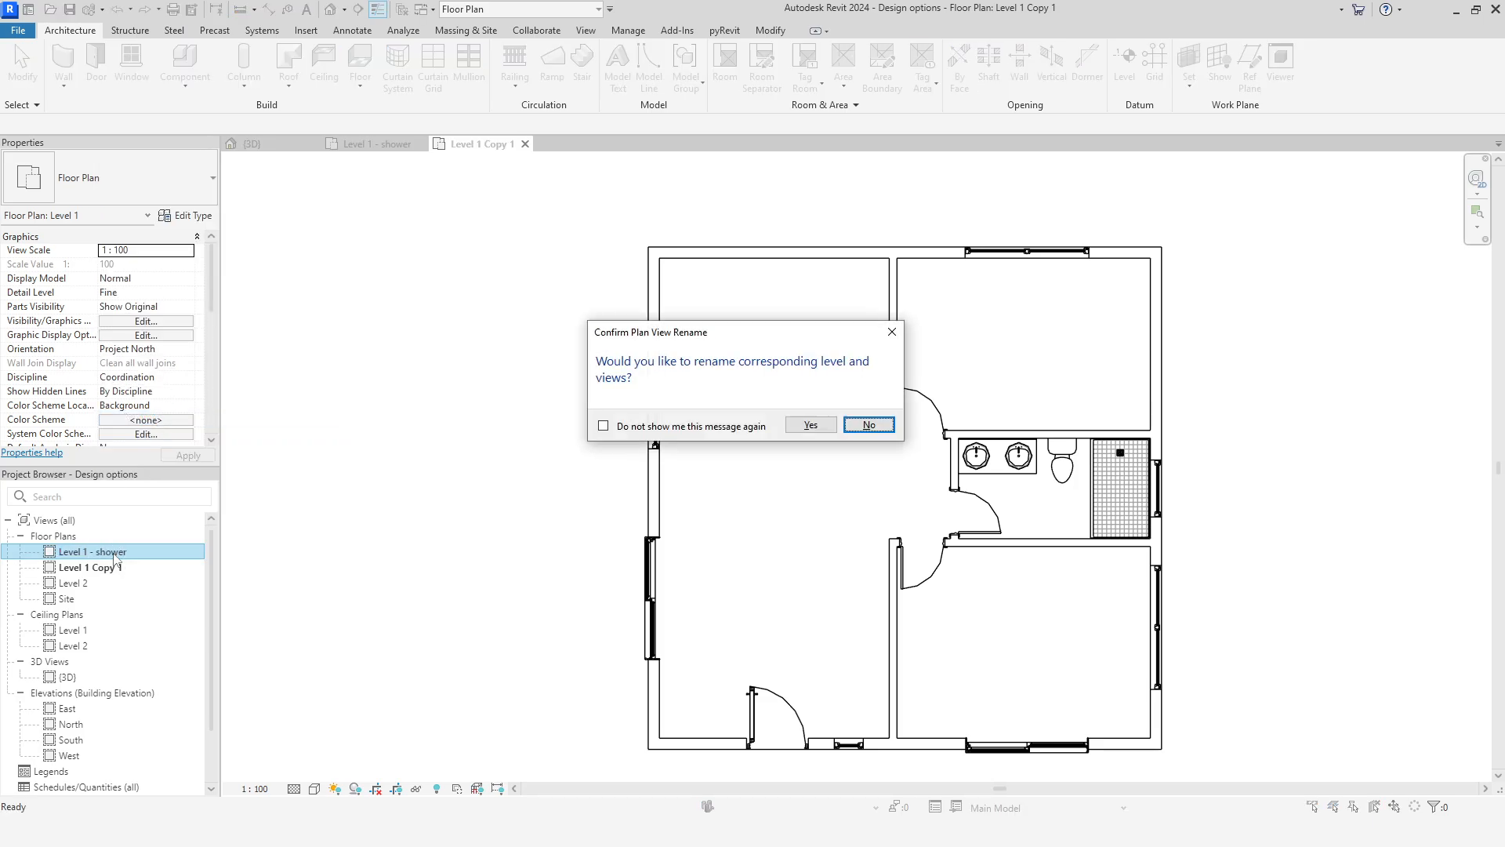
click(863, 425)
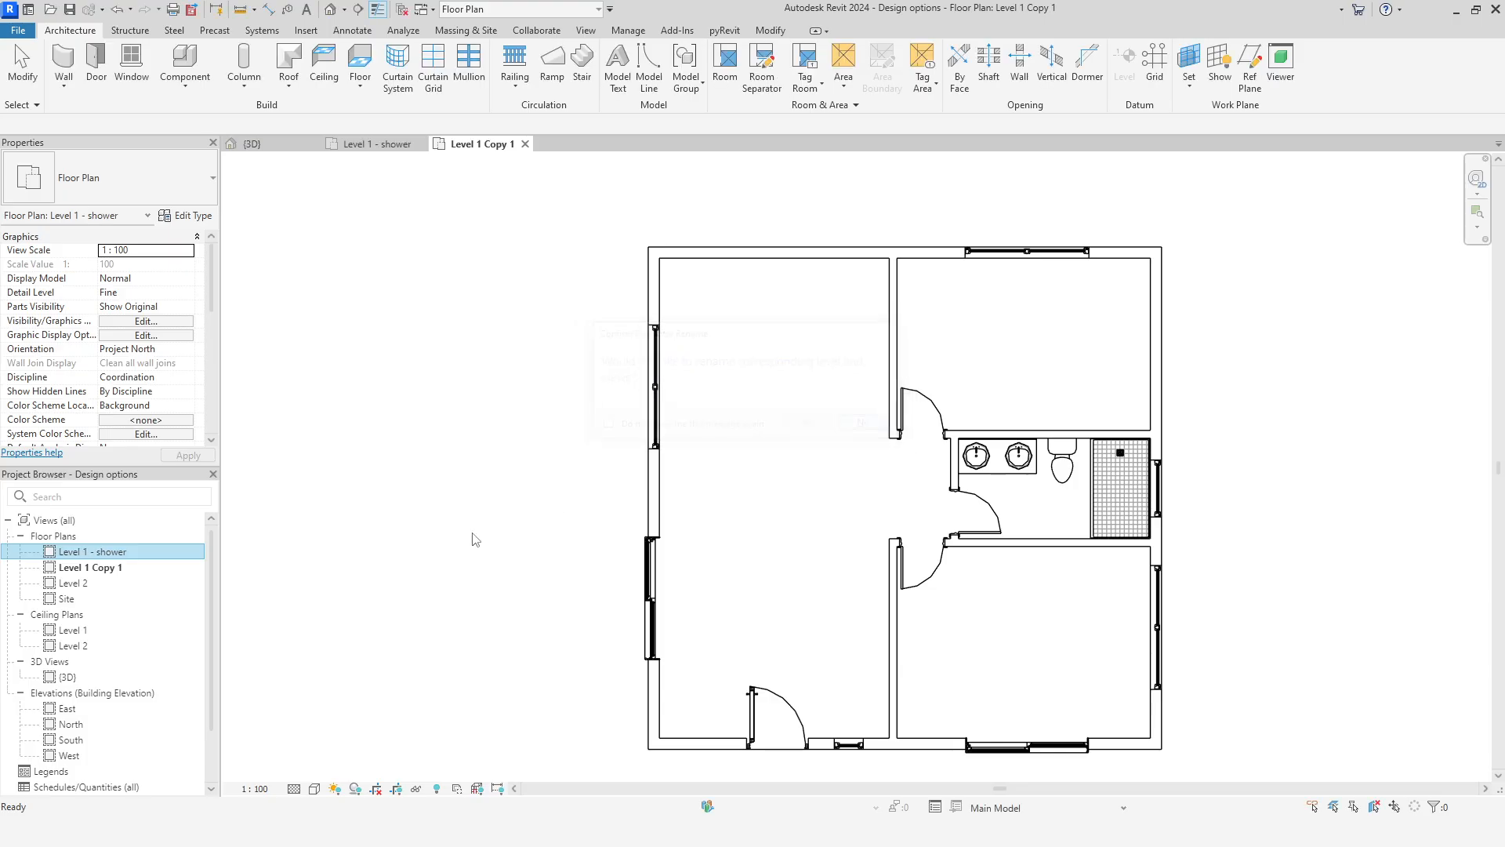
Rename the duplicated Level 1 floor plan view to "Level 1 - bathtub"
right_click(144, 567)
click(214, 434)
drag(89, 569, 163, 571)
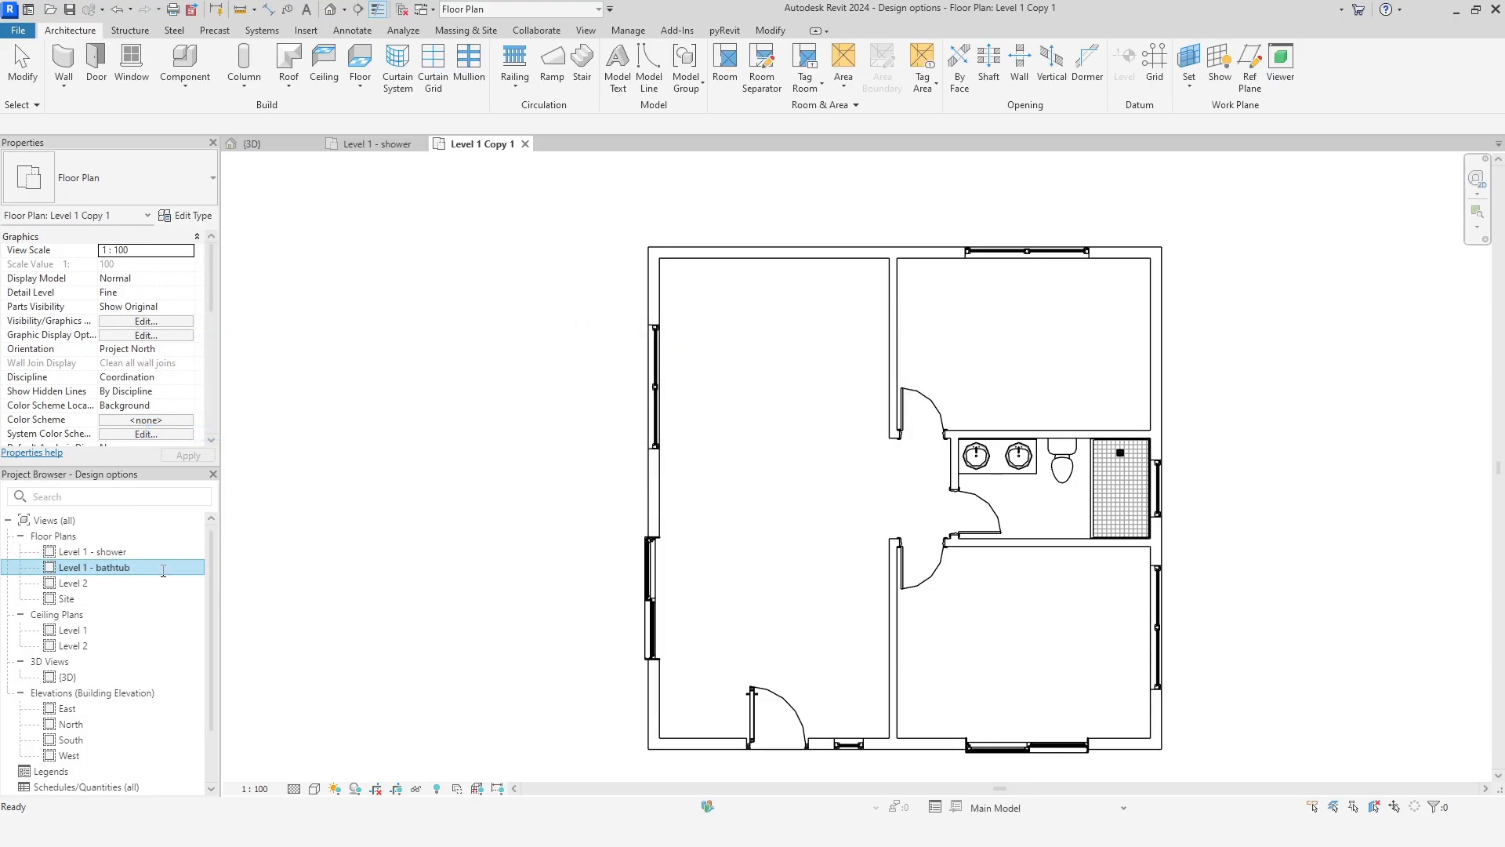
click(315, 592)
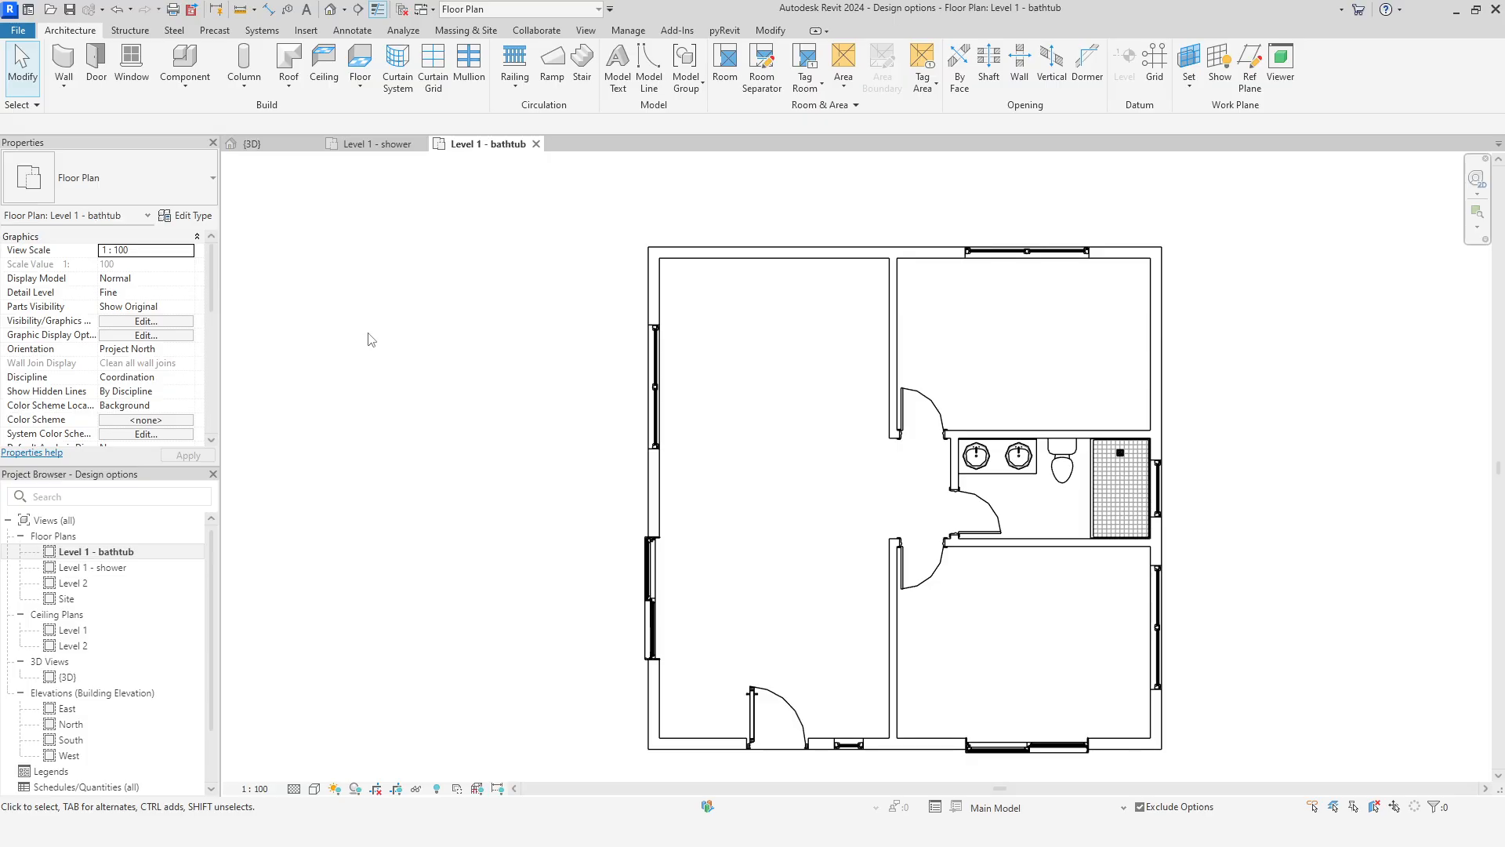
Orbit the {3D} view to show the front of the house, then duplicate it and duplicate that copy as well
click(267, 145)
shift+middle_drag(752, 677, 312, 668)
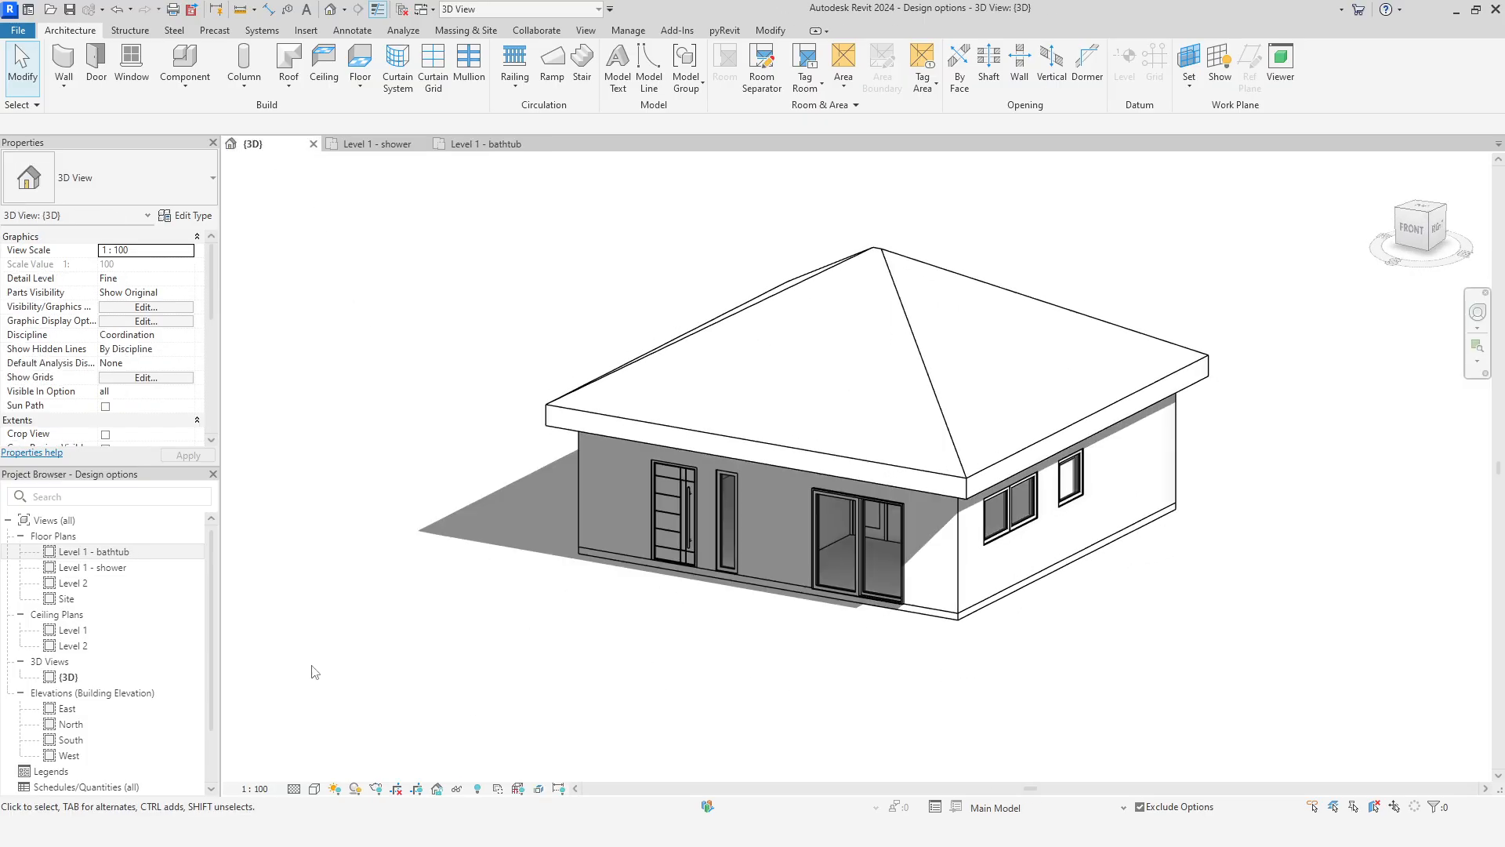
right_click(73, 677)
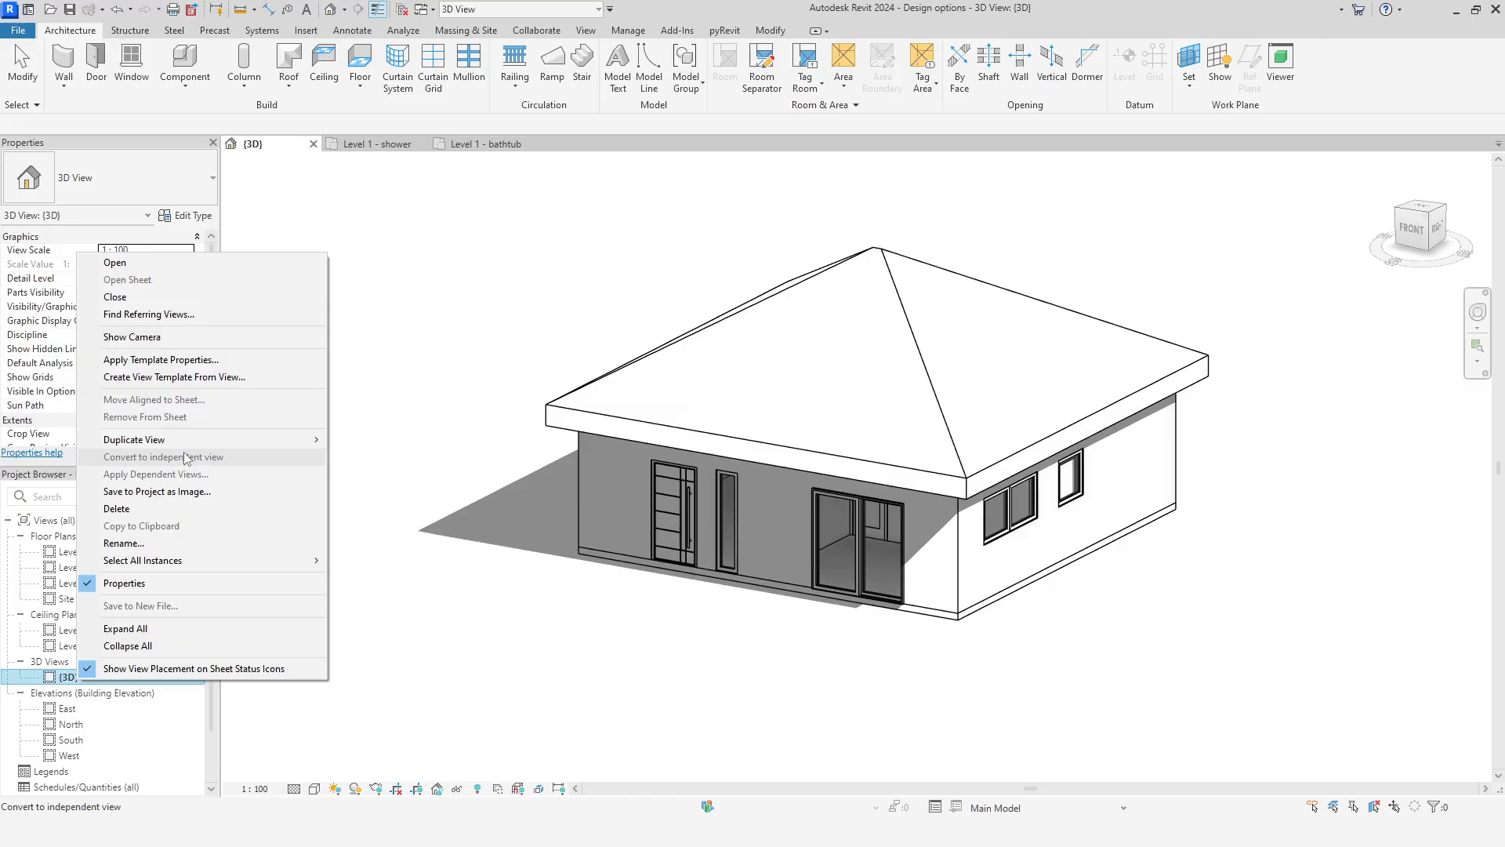
mouse_move(236, 439)
click(396, 457)
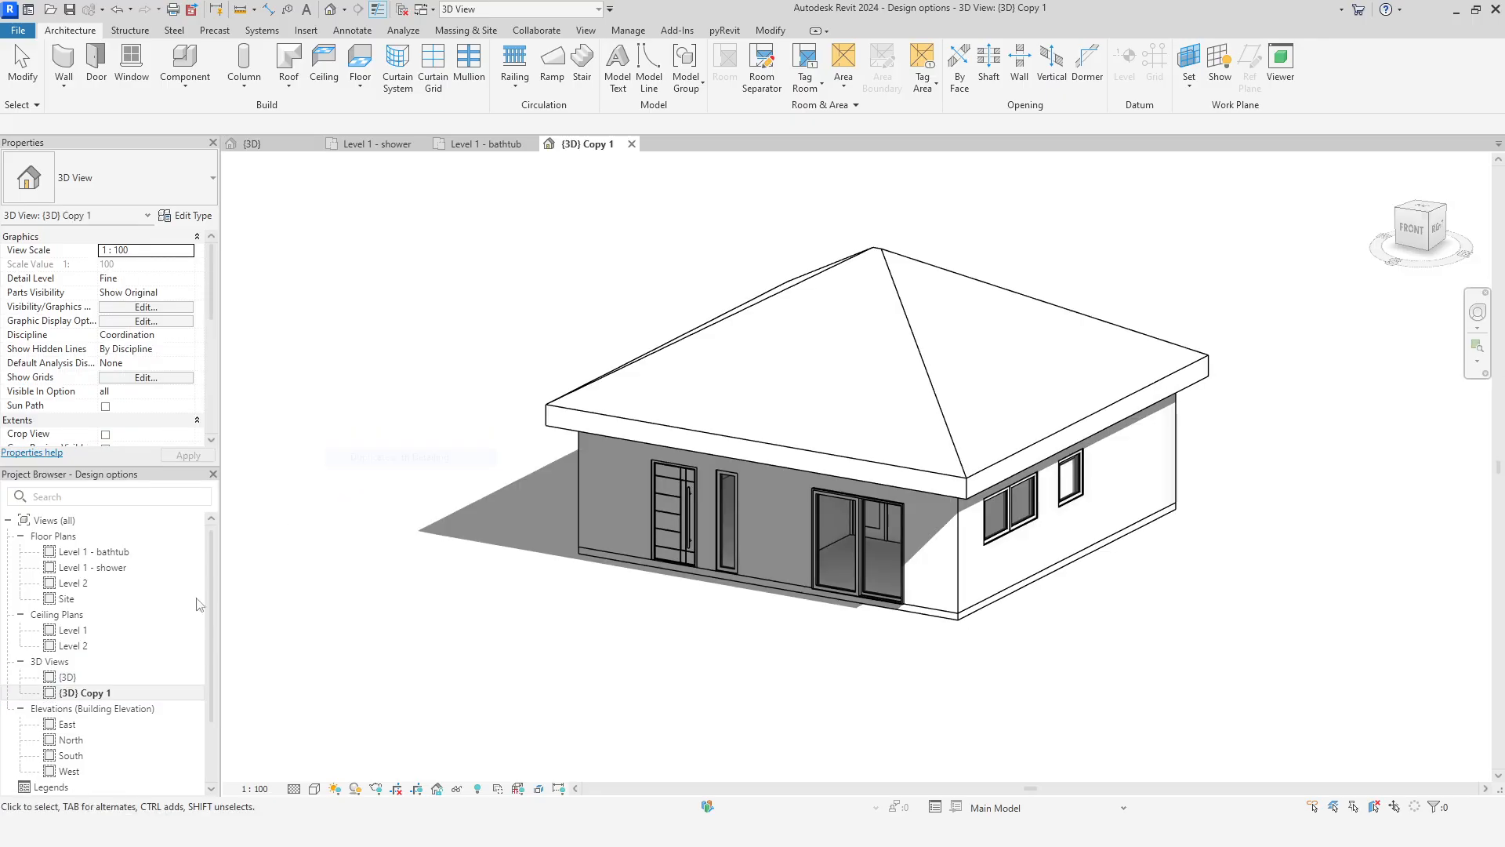
right_click(98, 697)
mouse_move(314, 461)
click(403, 469)
scroll(382, 687, down, 1)
middle_drag(381, 686, 393, 652)
Rename the first copy of the {3D} view to "3D Hip roof"
click(128, 693)
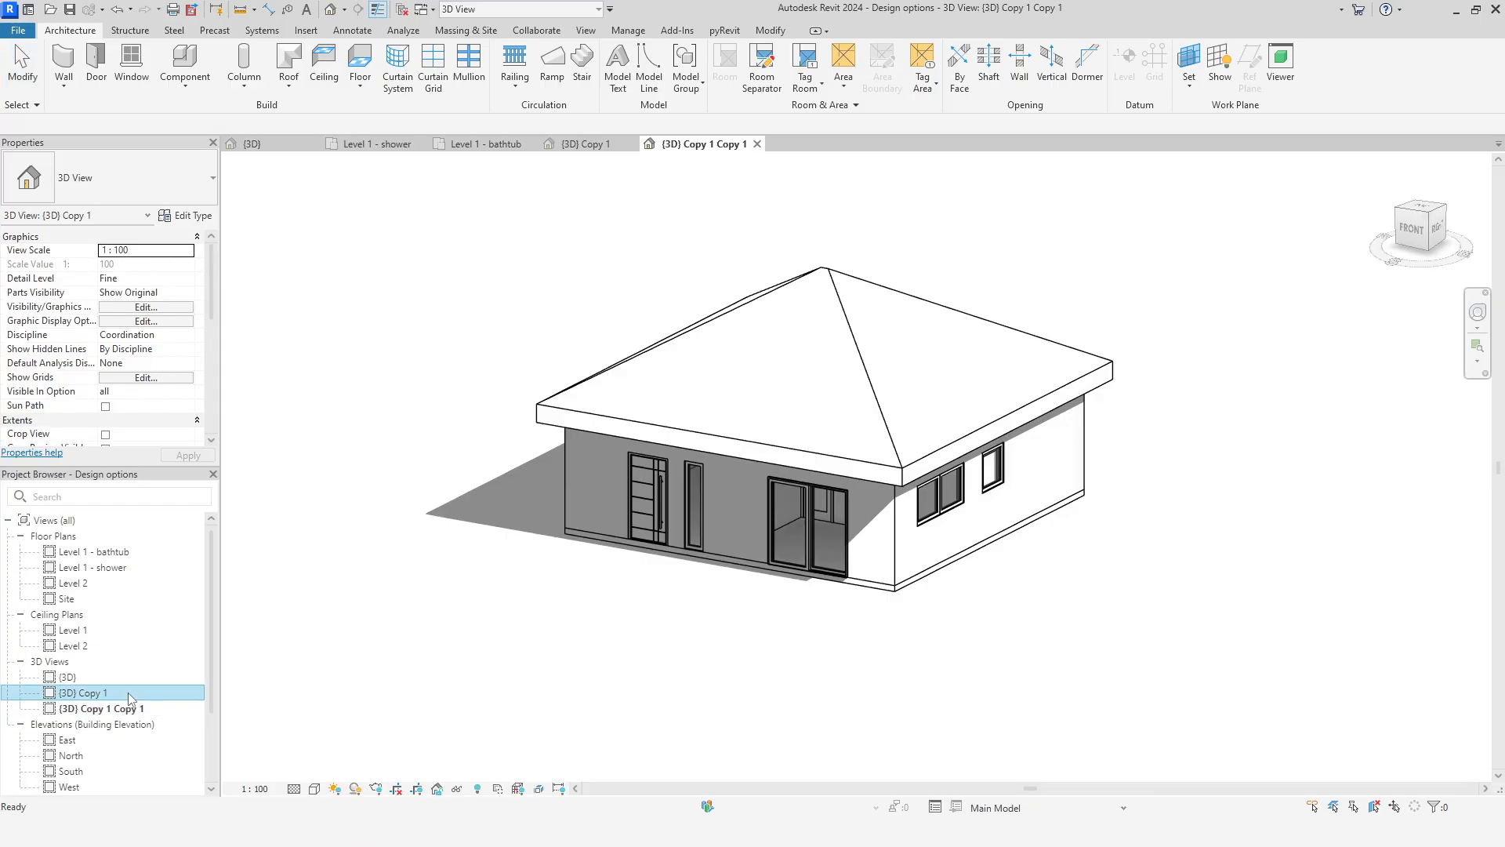
right_click(128, 697)
click(195, 557)
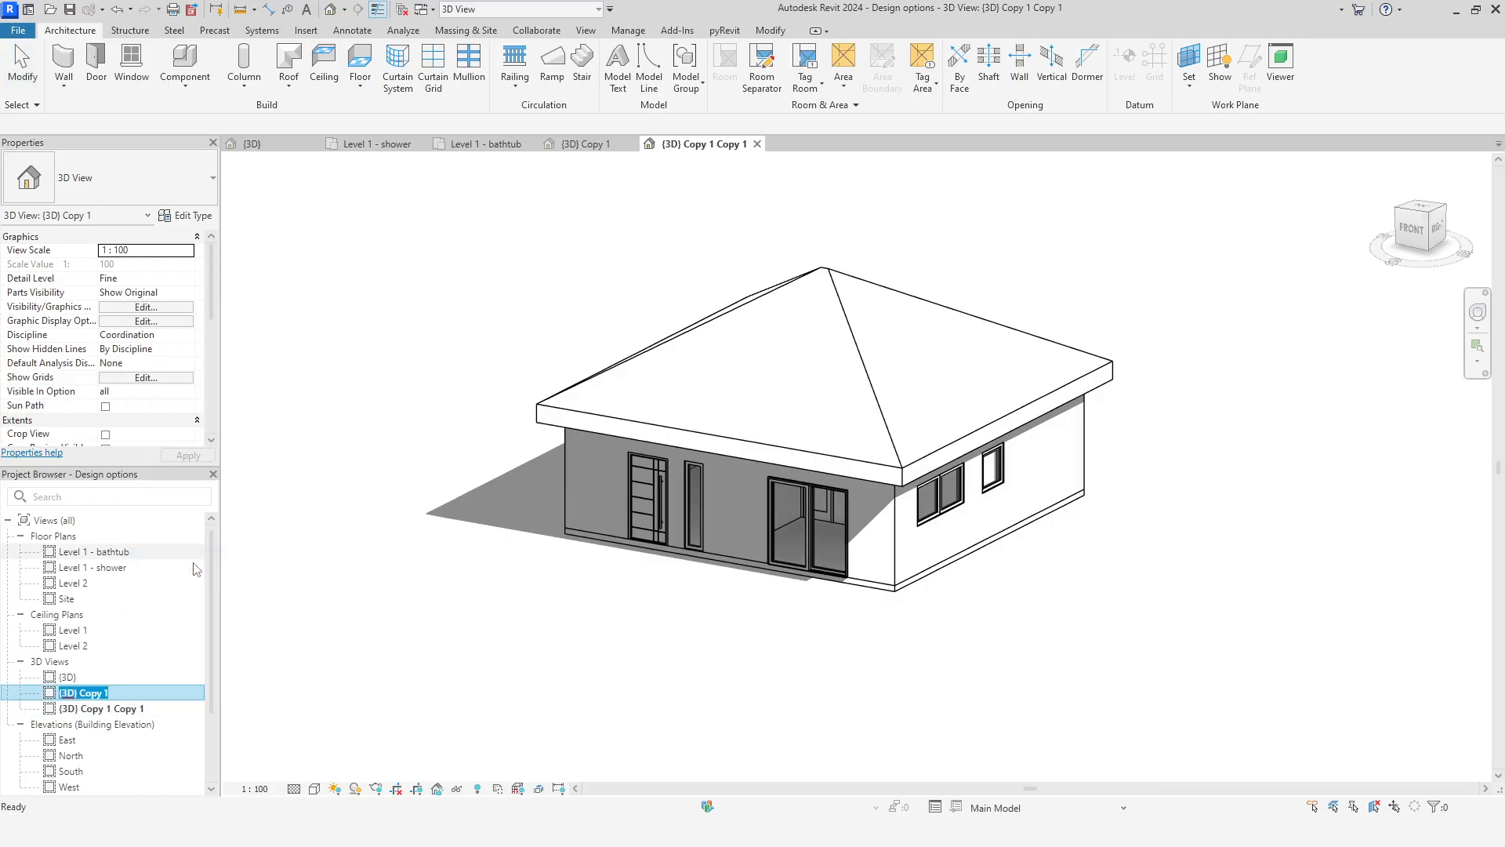
click(79, 693)
key(Home)
key(Delete)
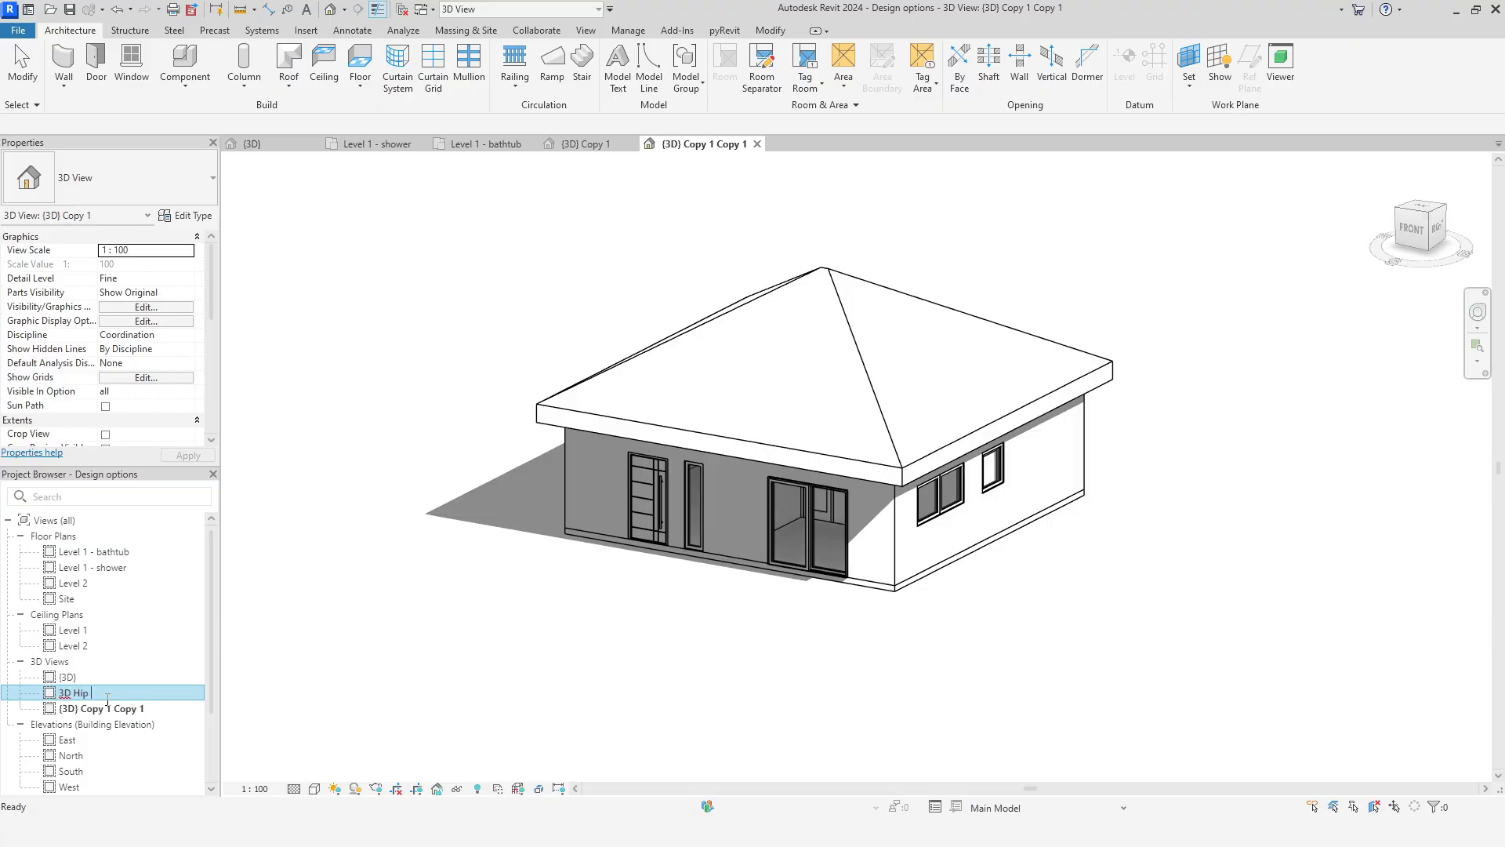
key(Return)
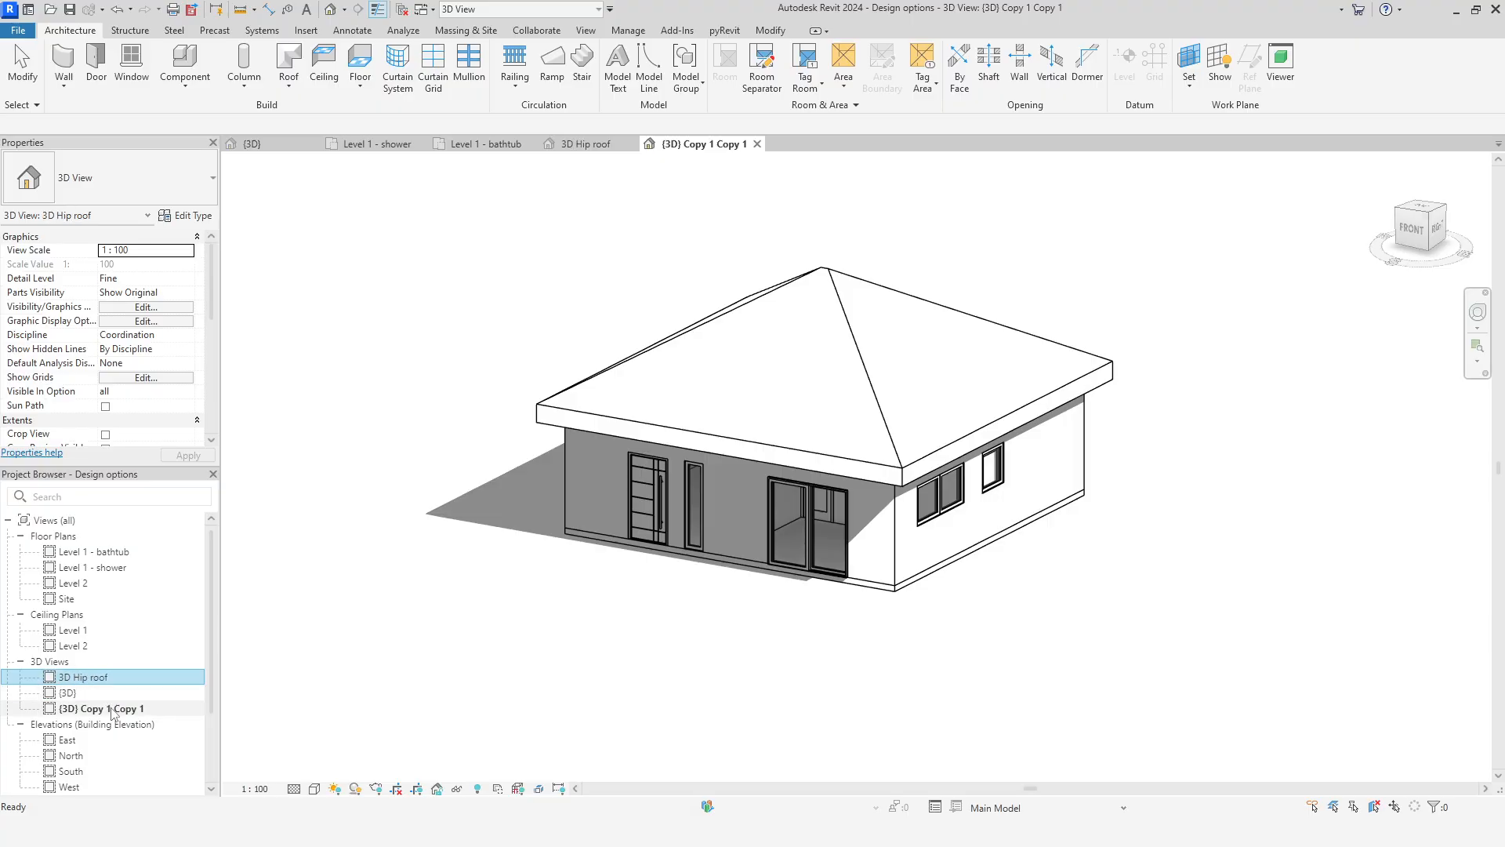
Rename the second copy of the {3D} view to "3D Gable roof"
right_click(112, 711)
click(145, 570)
key(Home)
key(Delete)
key(Delete)
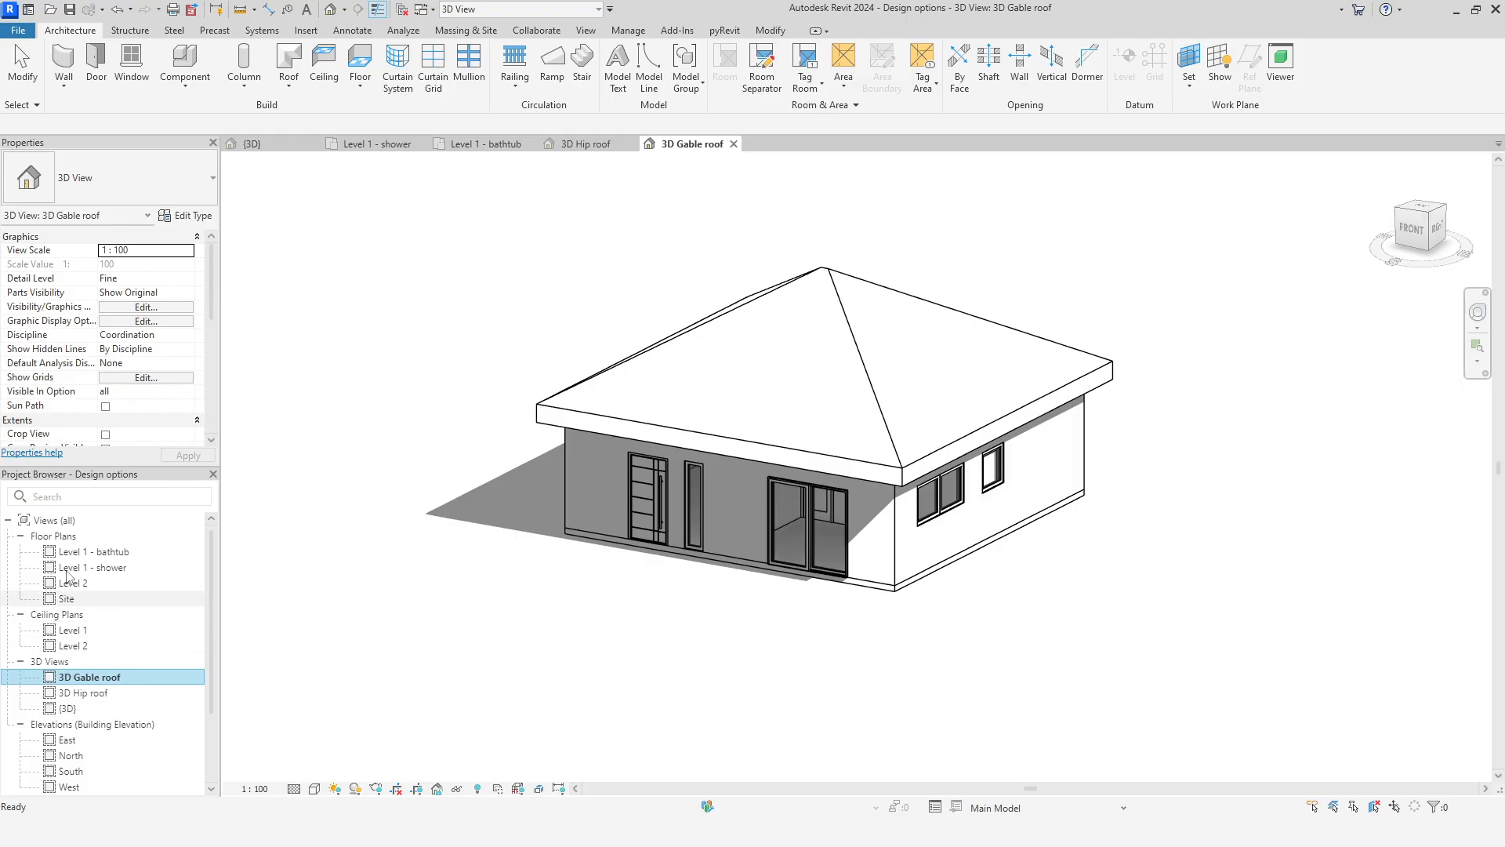
In the Level 1 - bathtub floor plan's visibility overrides, set the Bathroom layout design option to Bathtub layout
double_click(97, 553)
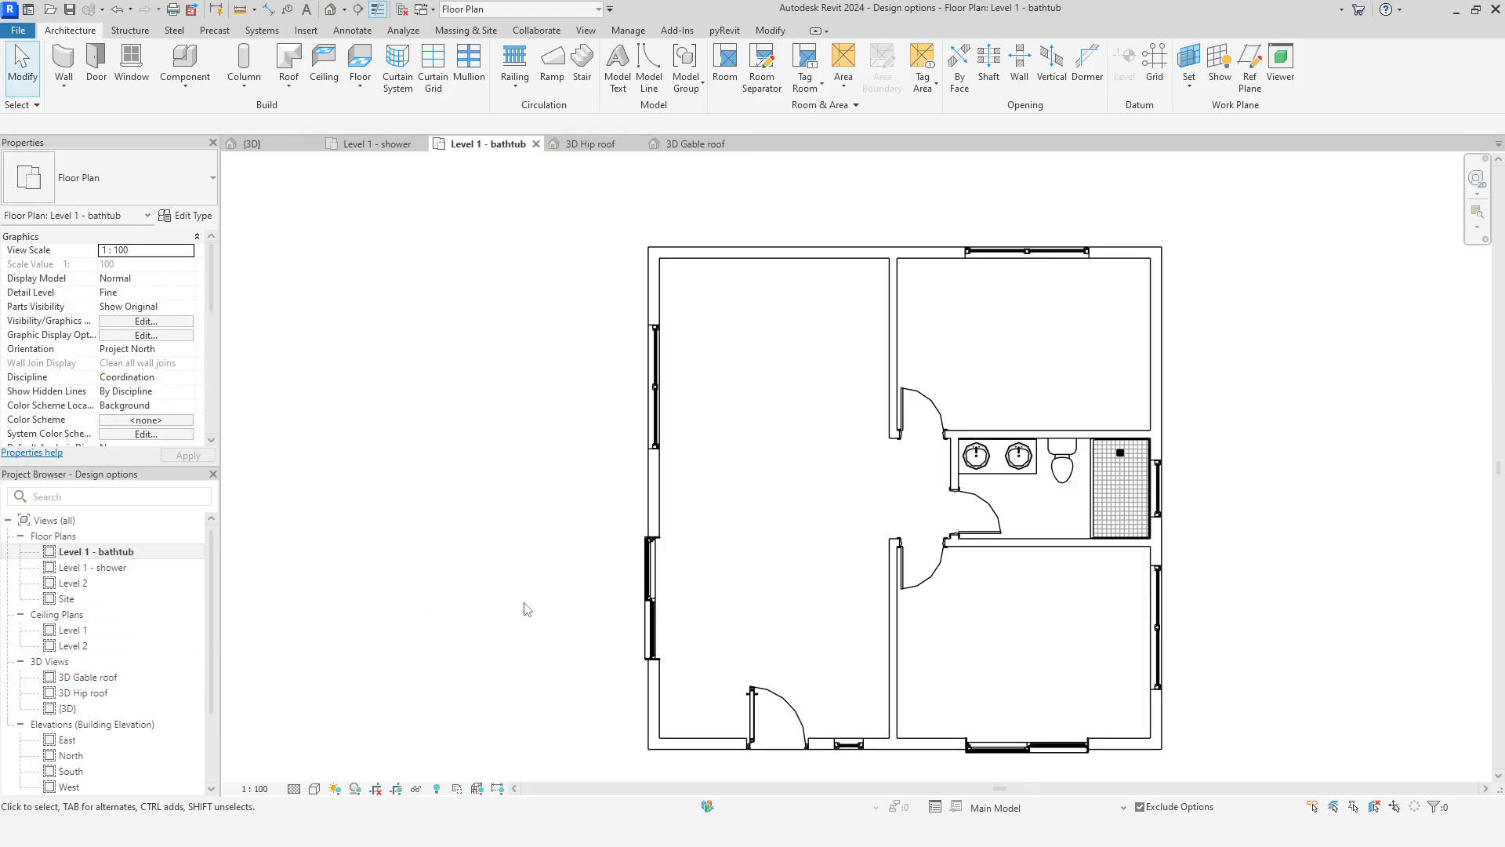
middle_drag(526, 602, 464, 556)
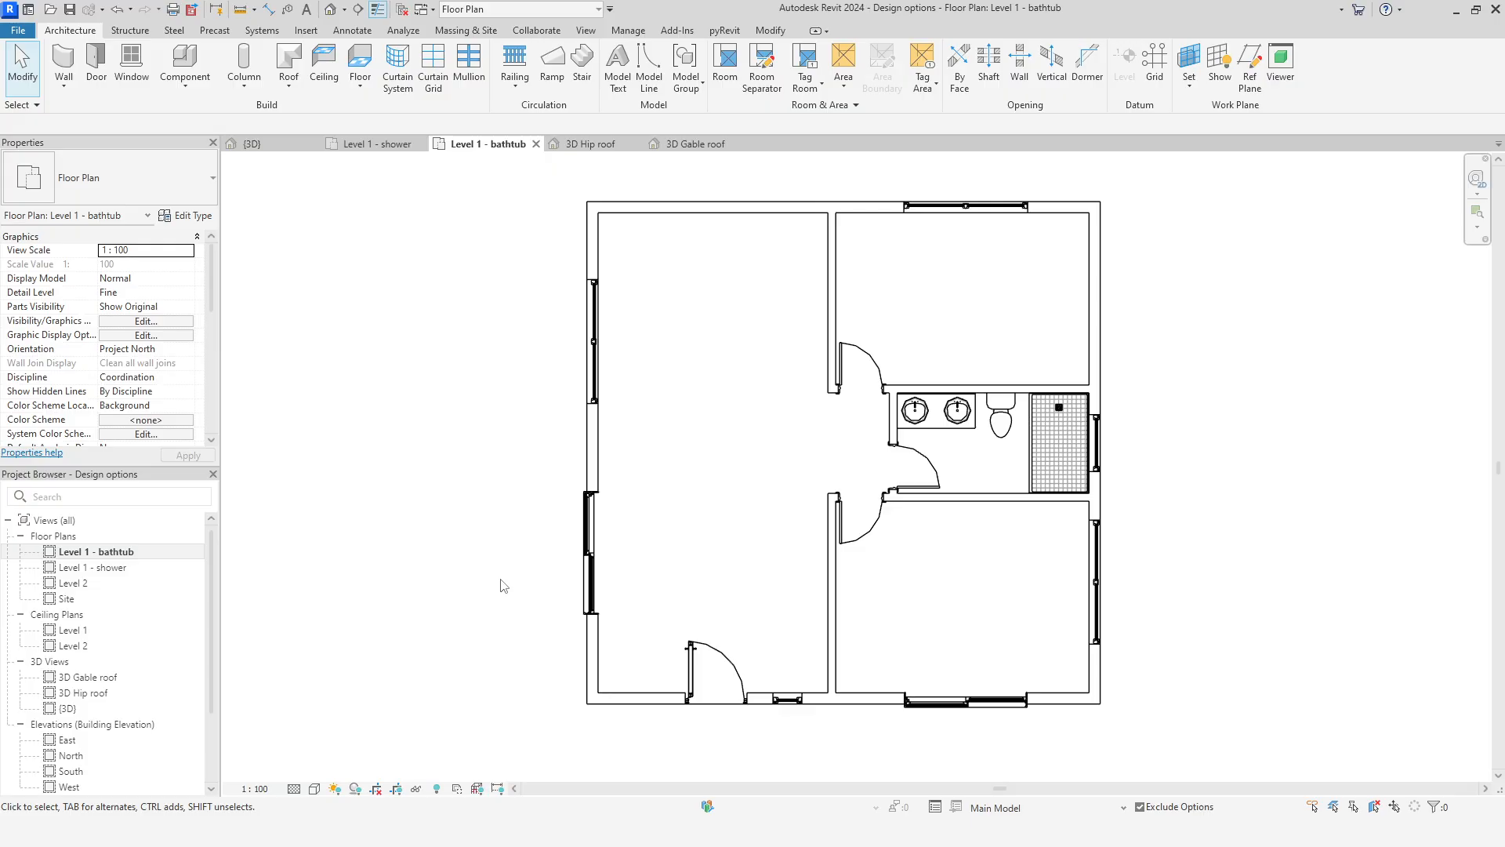
click(161, 321)
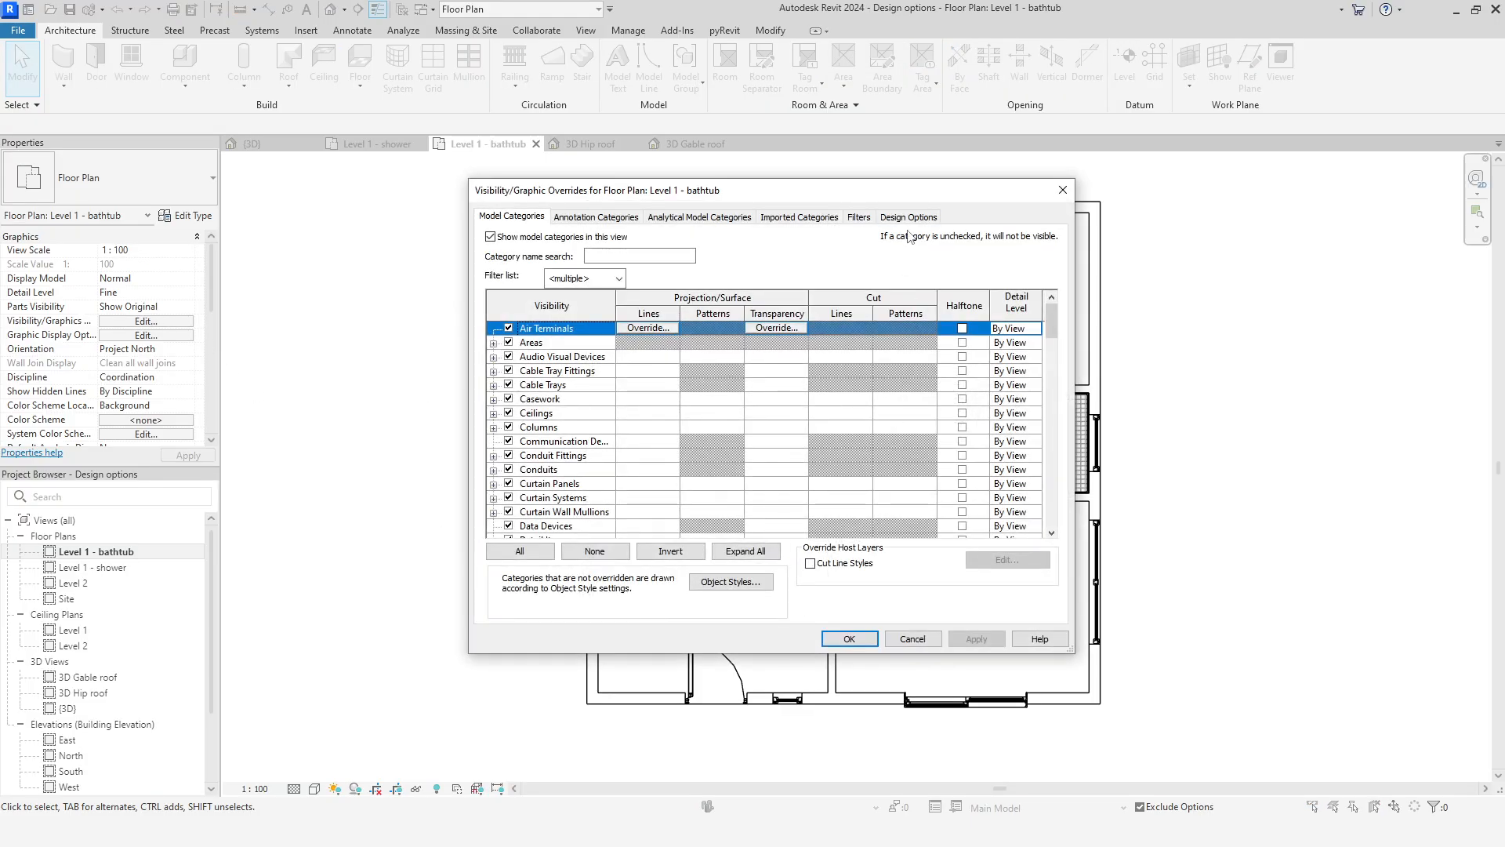
drag(903, 197, 677, 212)
click(688, 233)
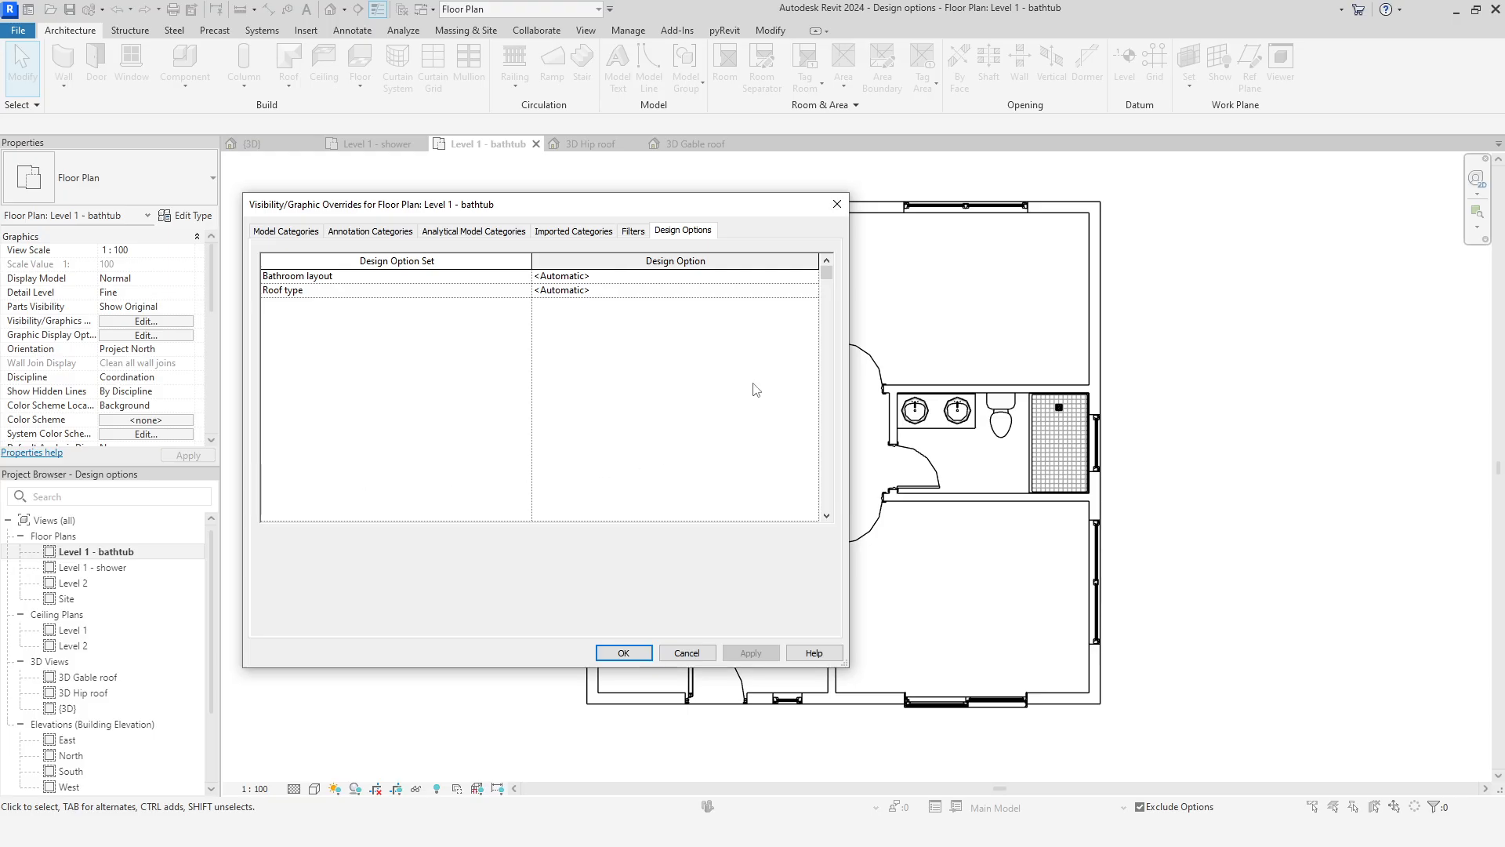
click(813, 277)
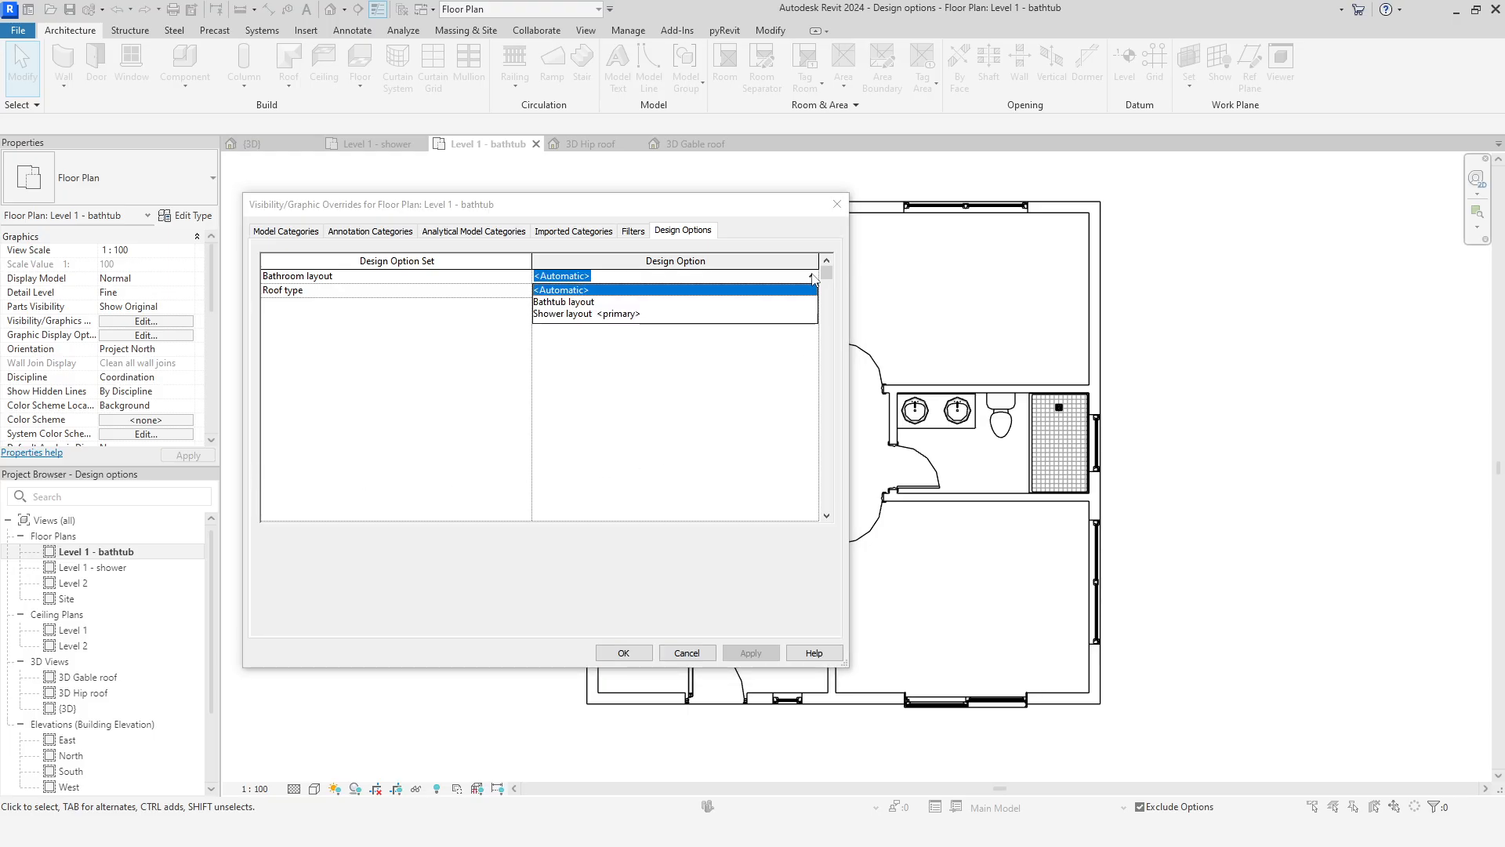
click(573, 302)
click(746, 651)
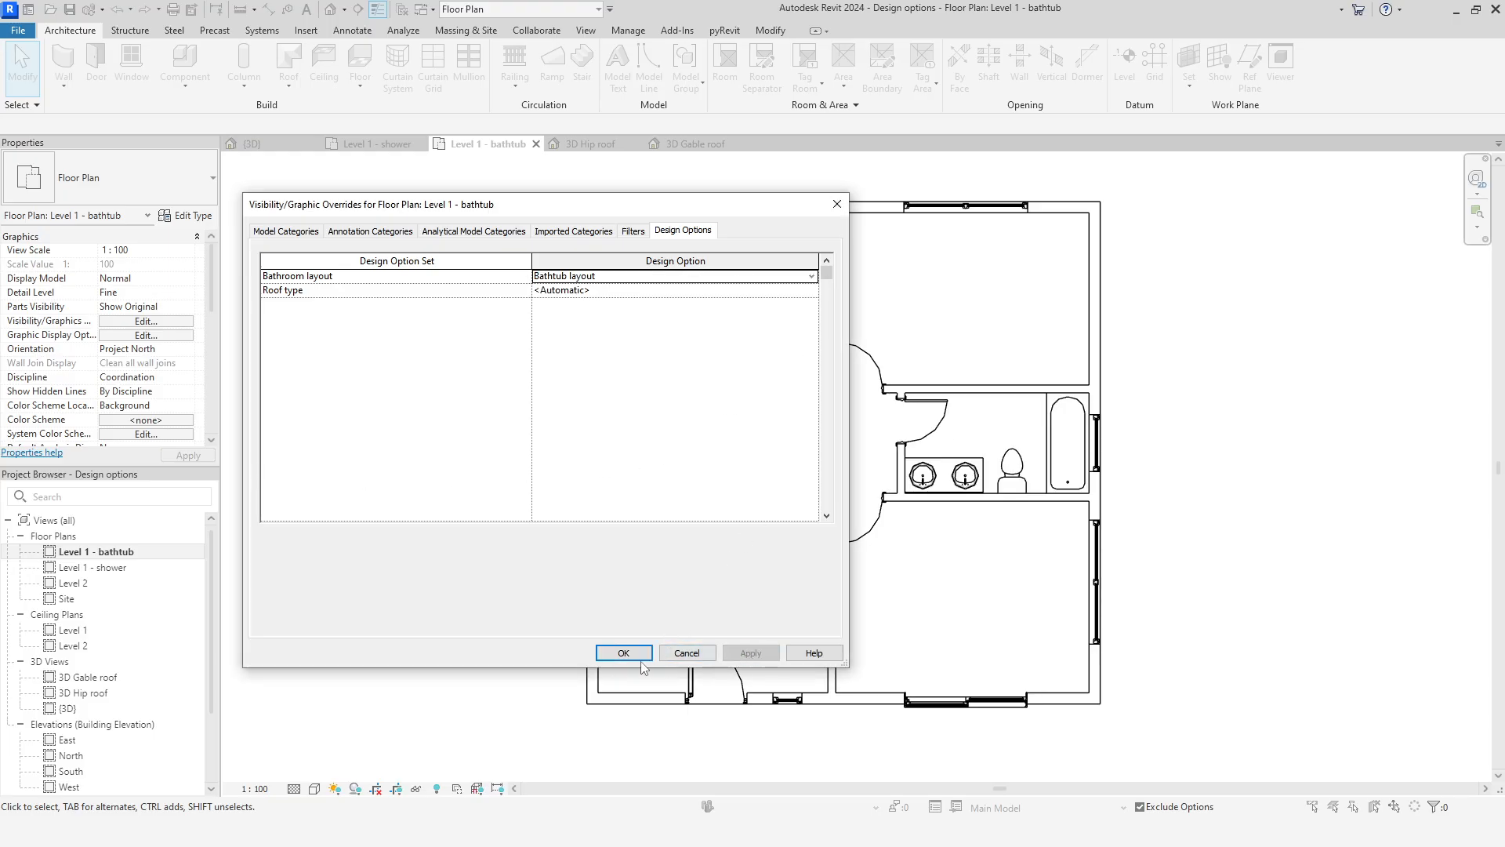
click(642, 655)
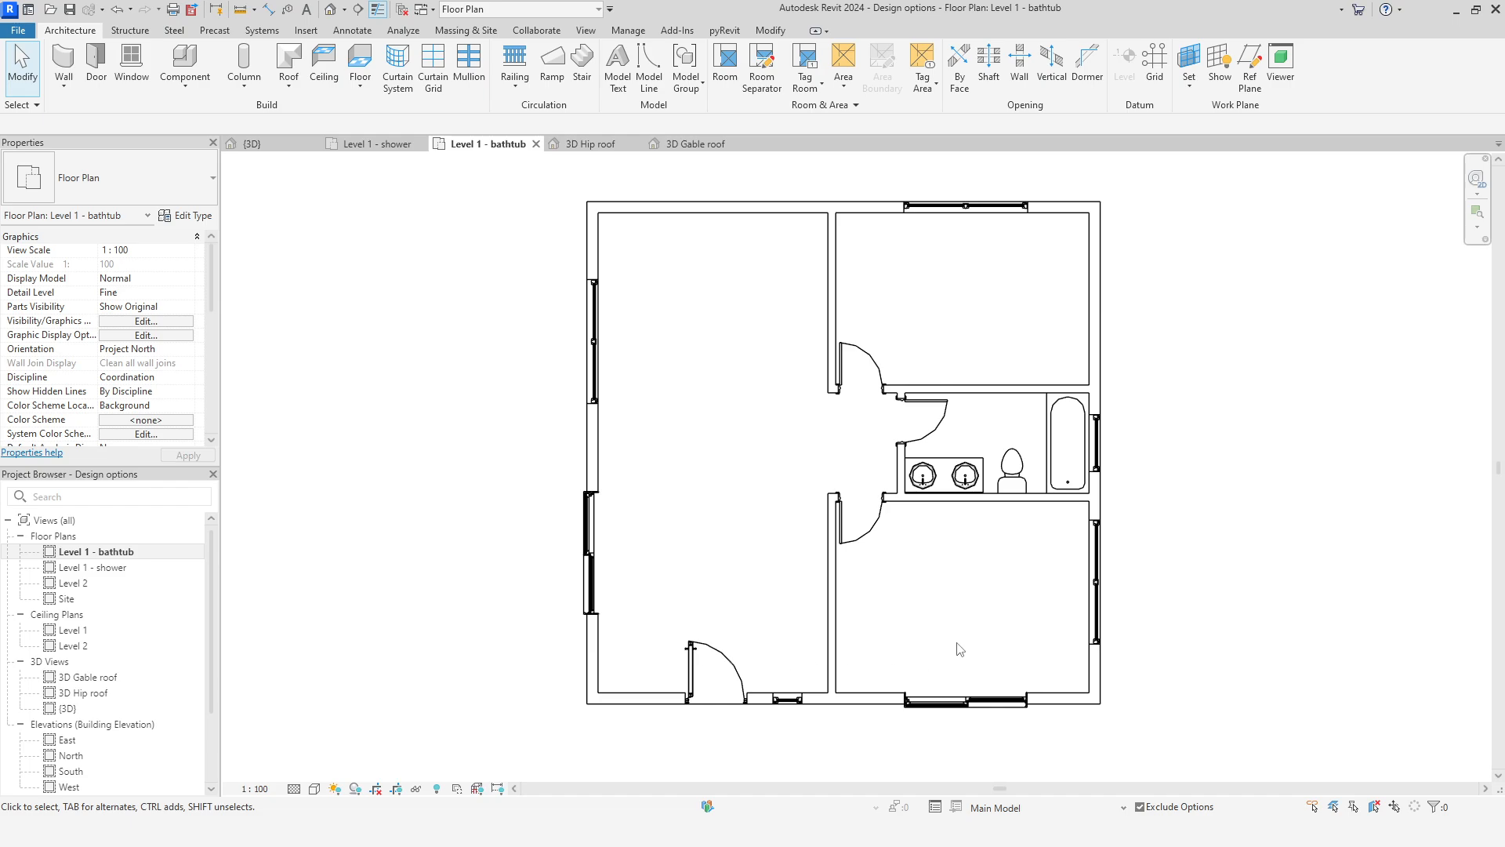
Set the Level 1 - shower floor plan to display the Shower layout design option, and compare it with the bathtub plan
double_click(133, 573)
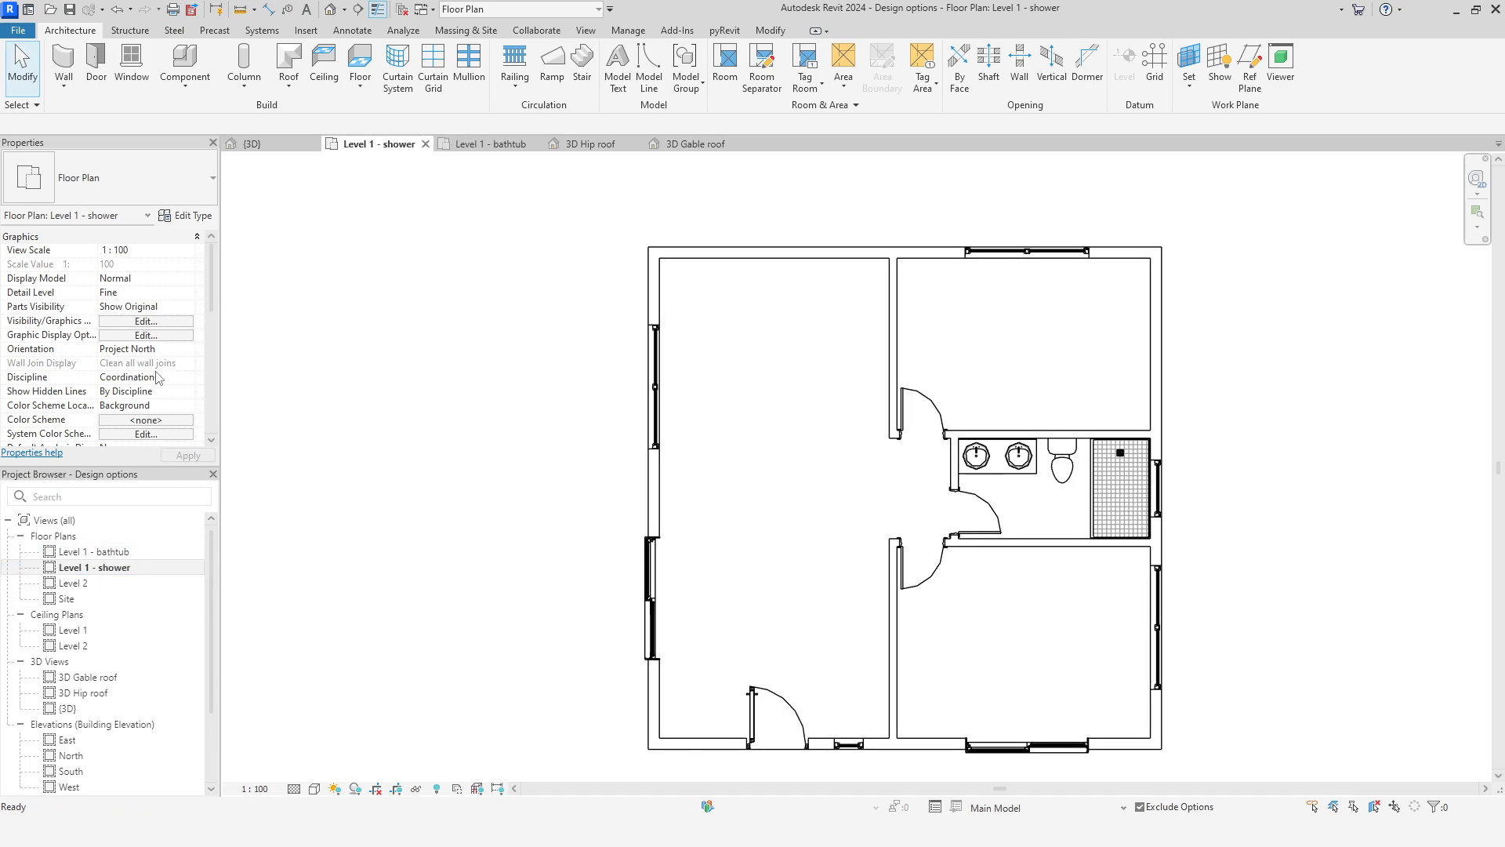
click(146, 320)
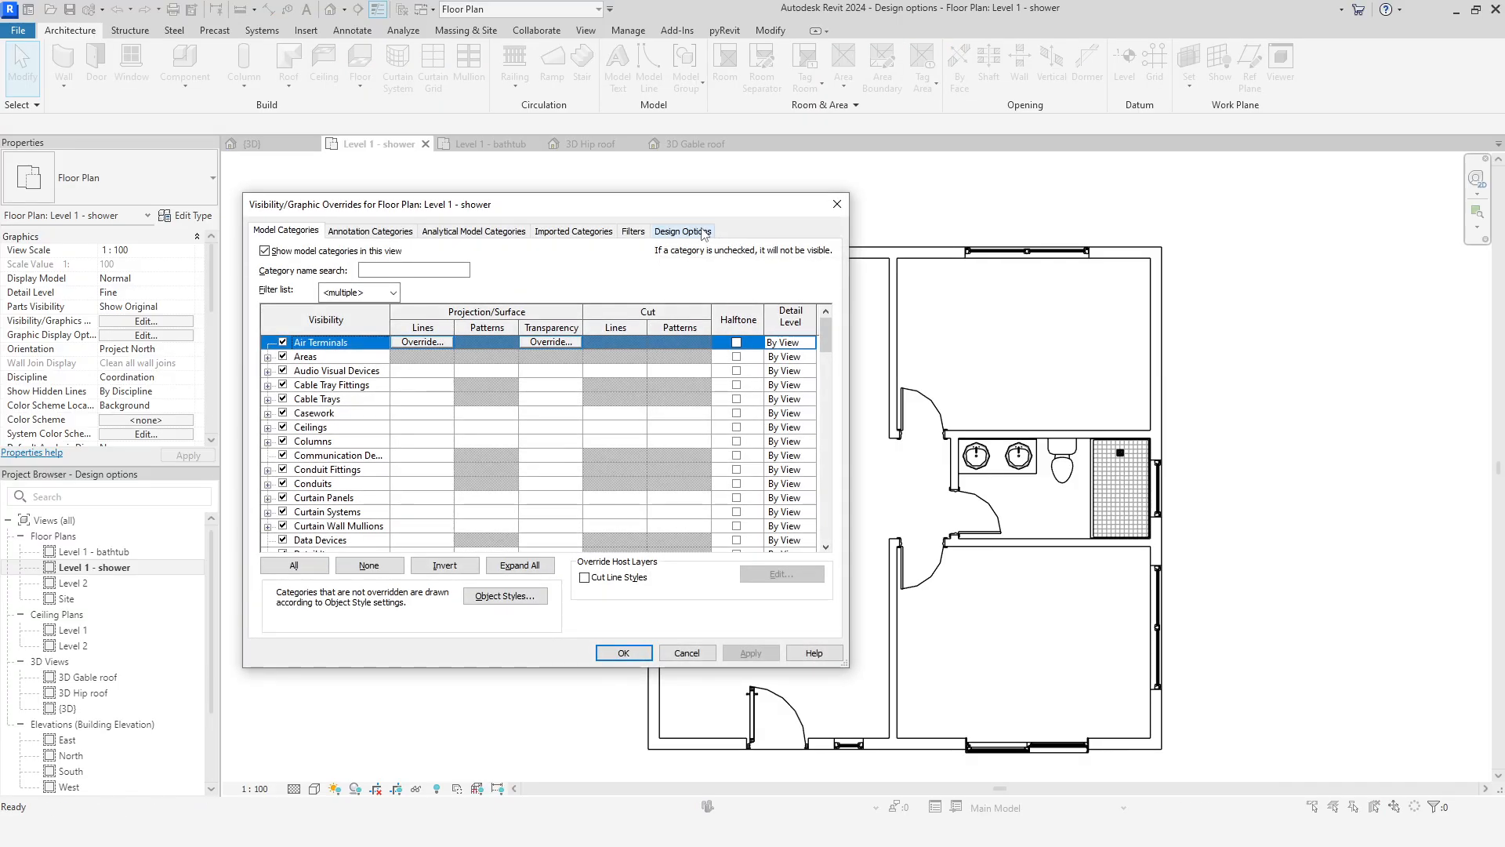
click(682, 230)
click(807, 279)
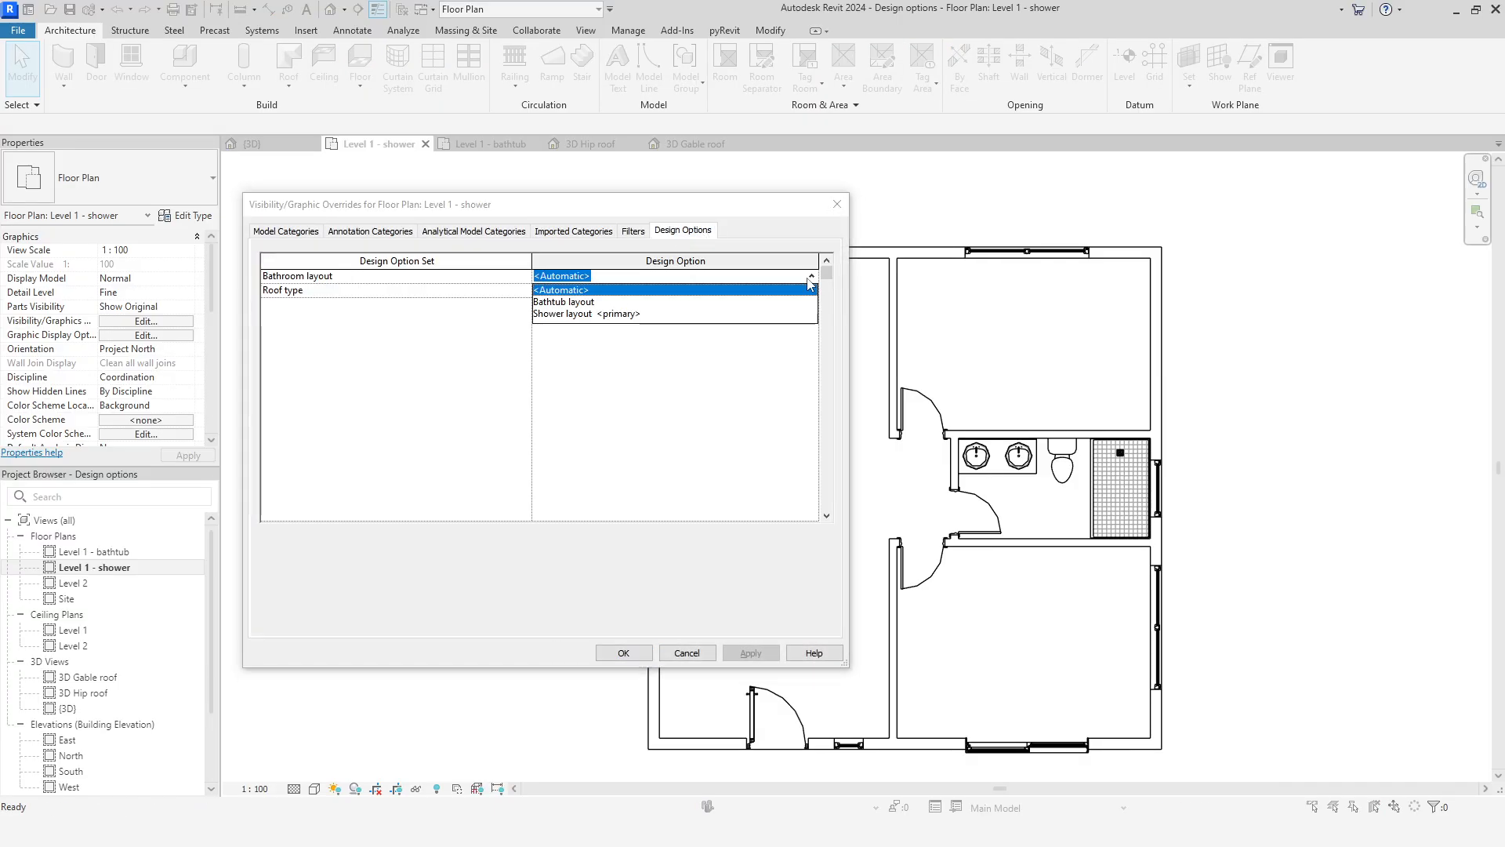
click(635, 314)
click(624, 653)
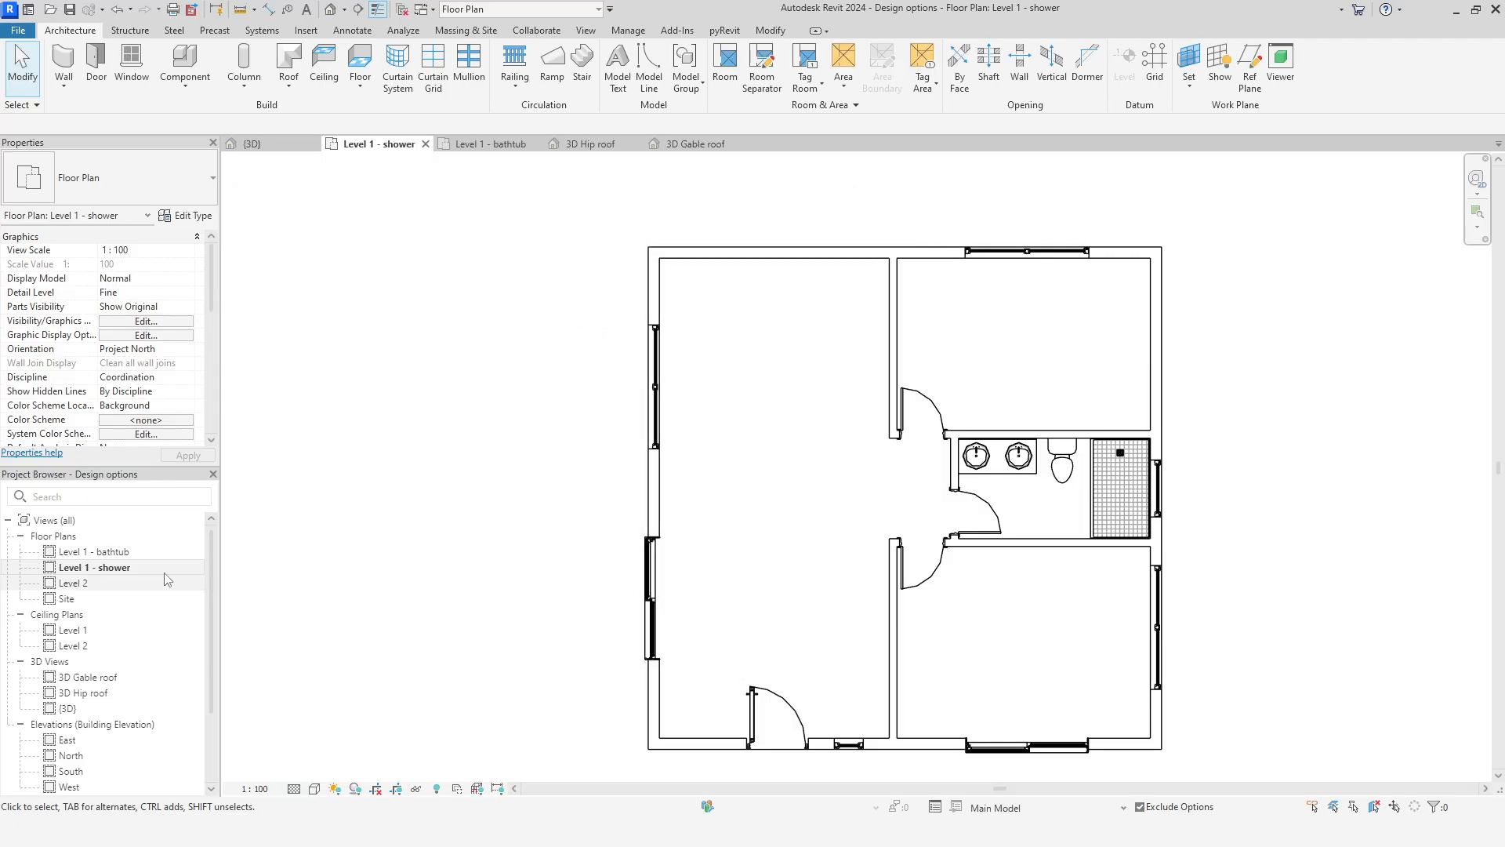
double_click(156, 555)
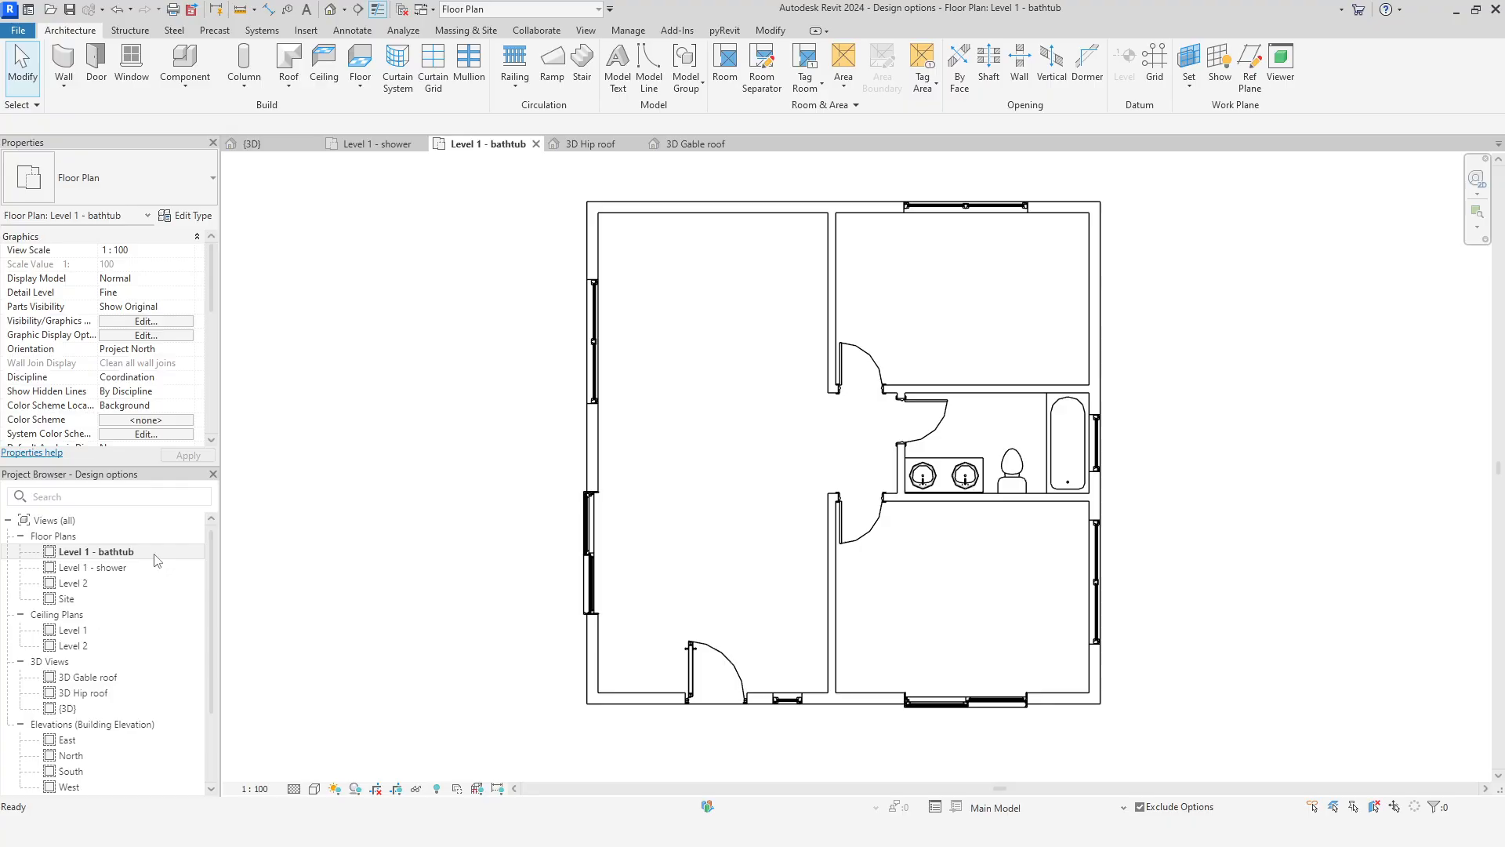
In the 3D Gable roof view's visibility overrides, set the Roof type design option to Gable roof
double_click(108, 681)
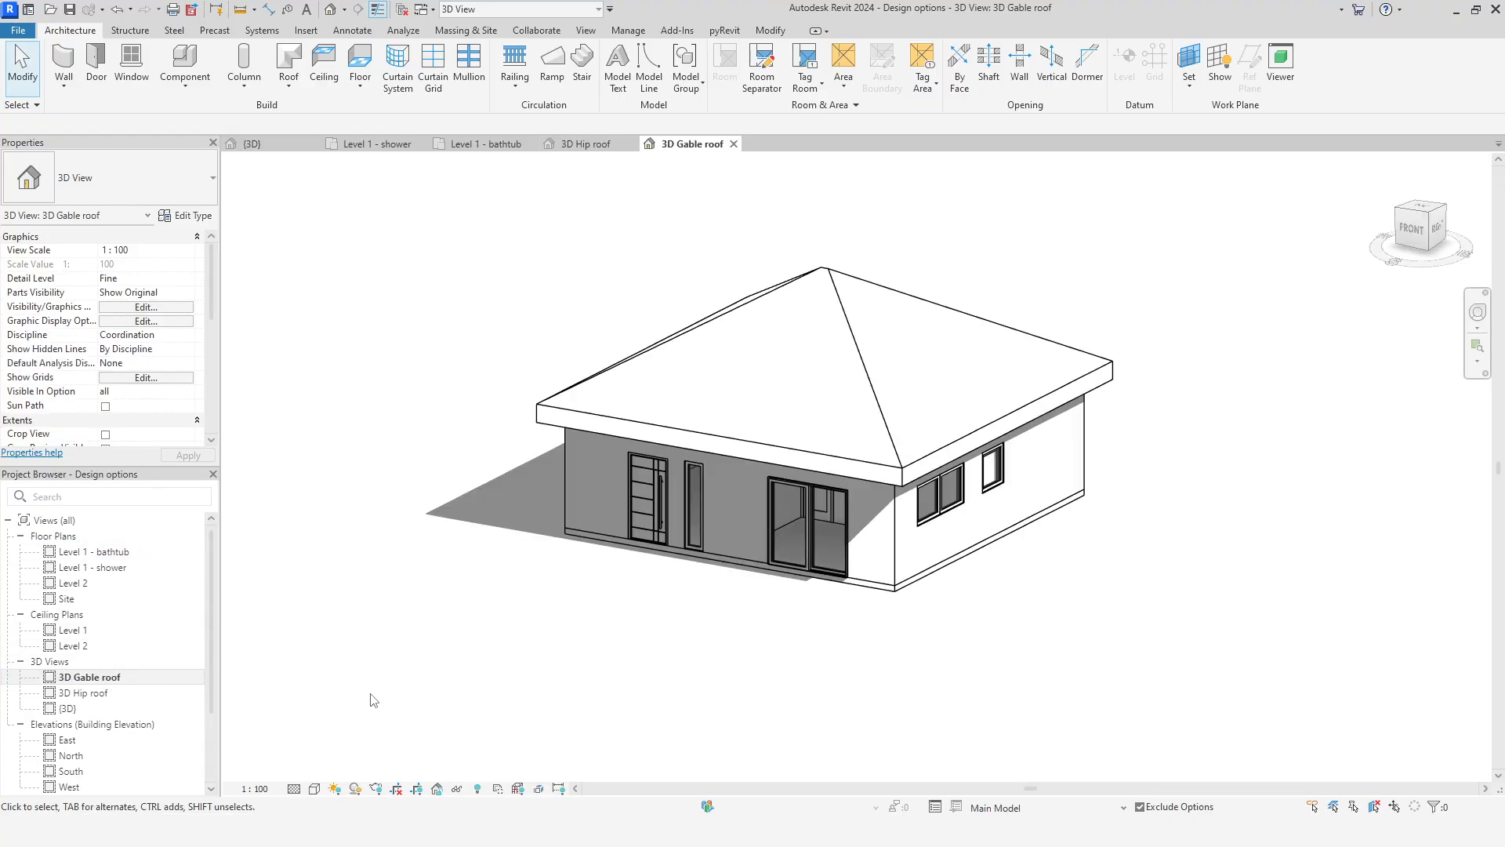
click(145, 307)
click(681, 232)
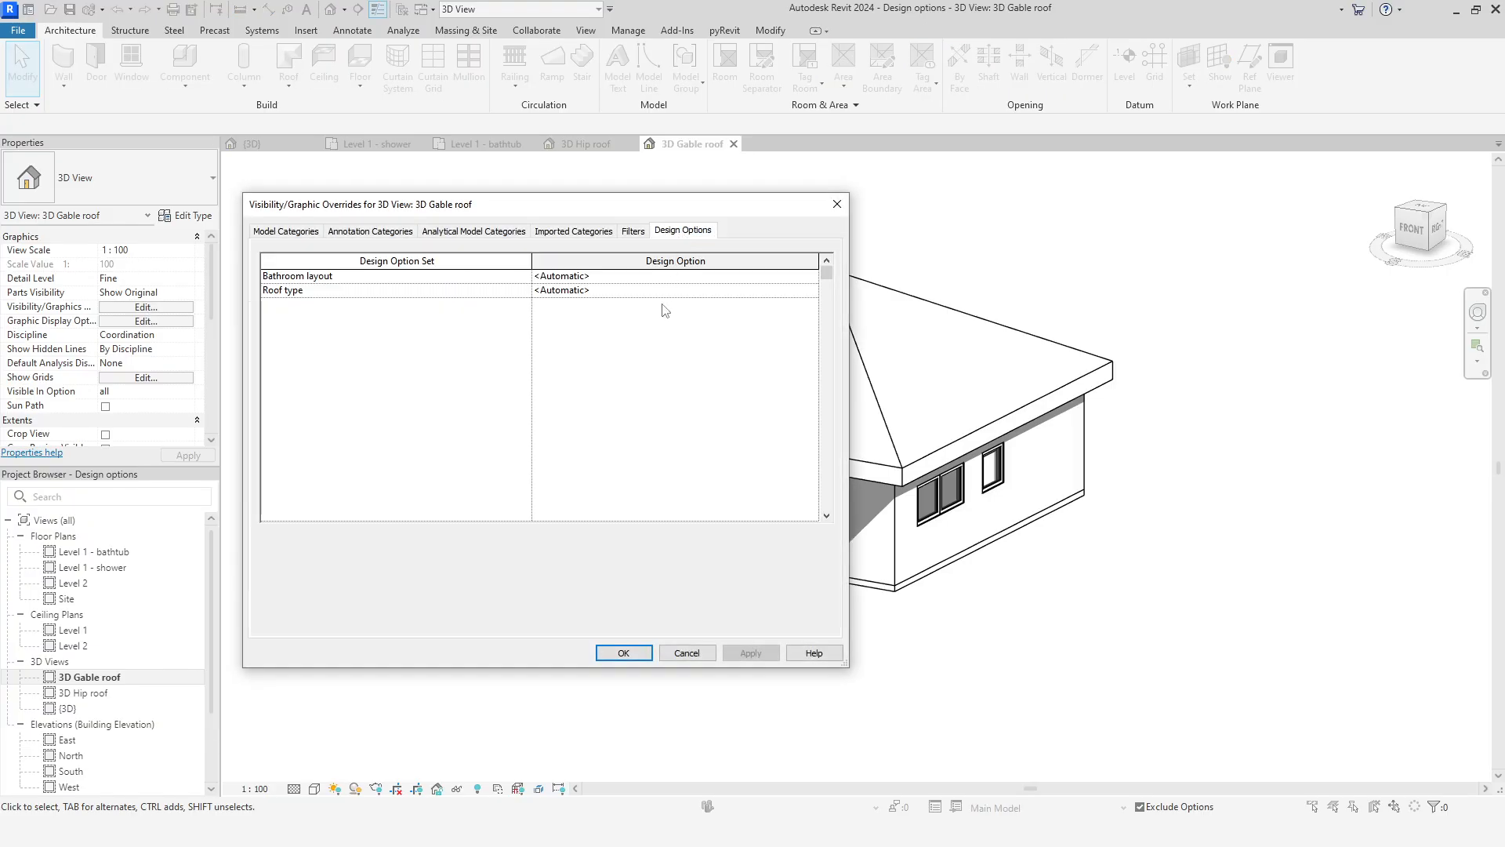
click(804, 291)
click(812, 292)
click(613, 317)
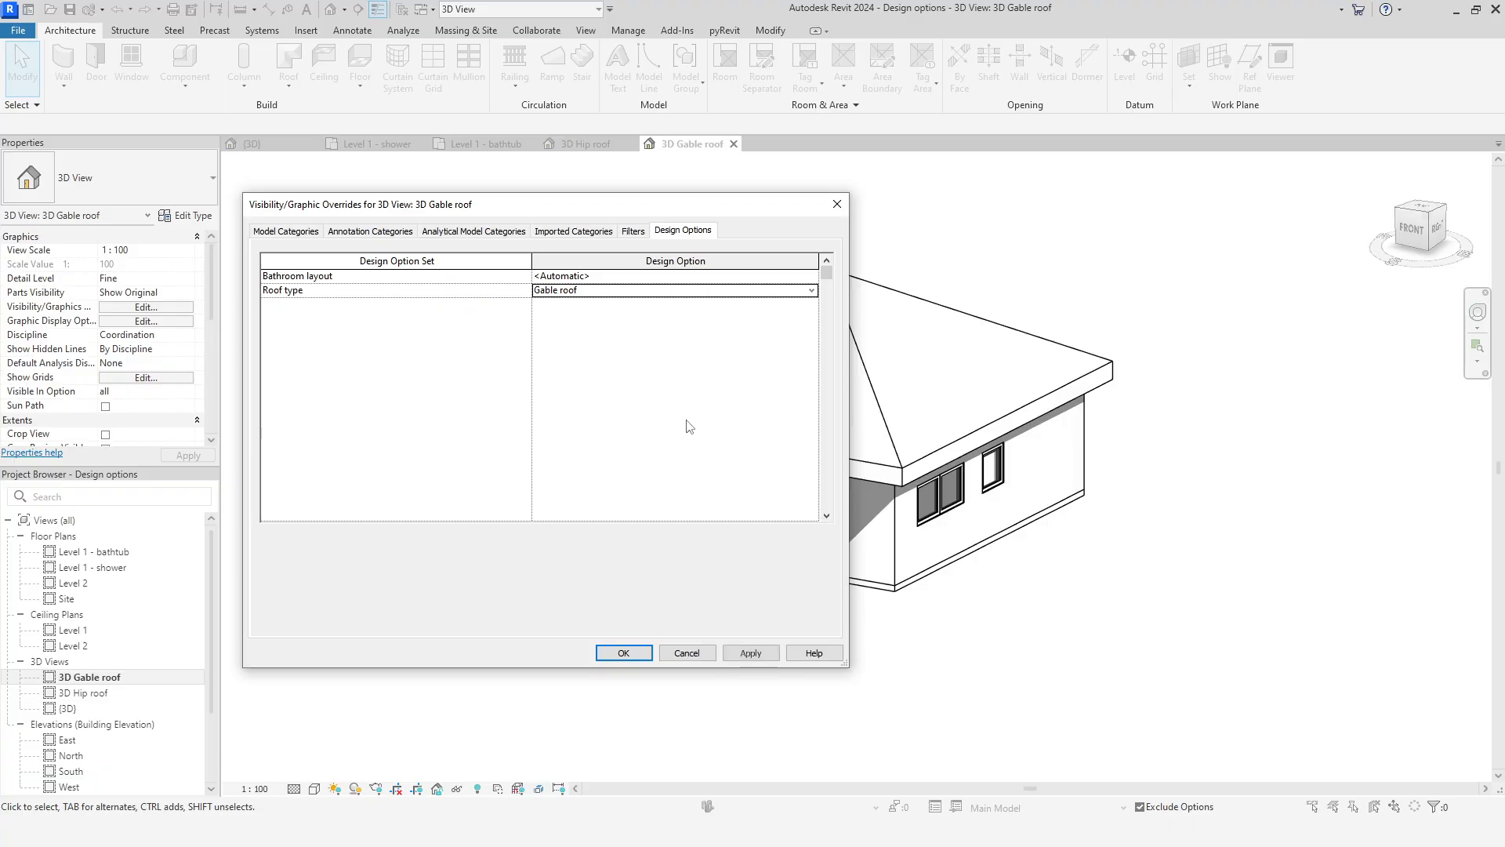
click(629, 659)
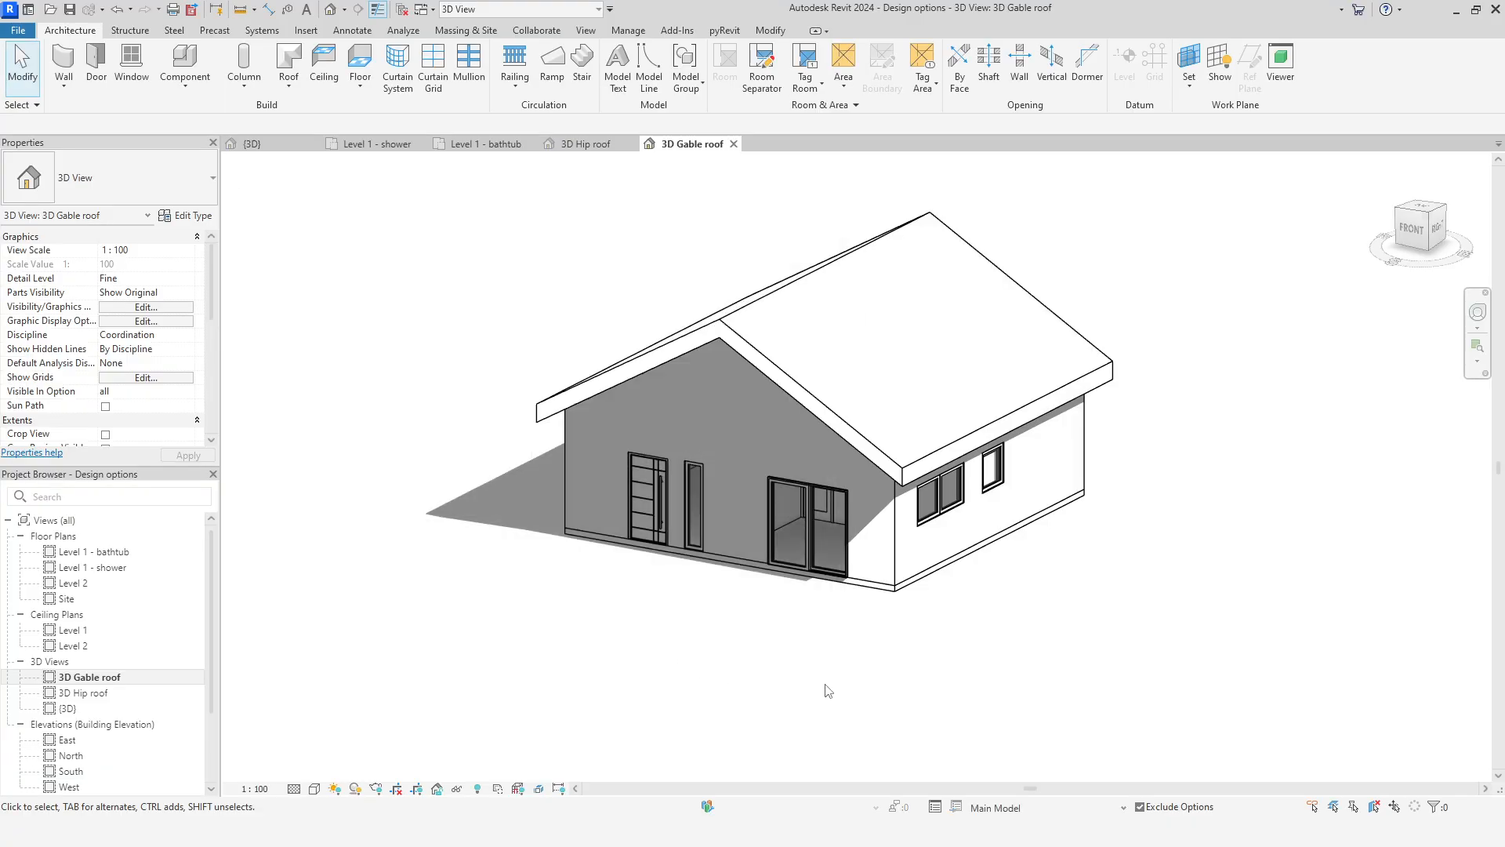
In the 3D Hip roof view's visibility overrides, set the Roof type design option to Hip roof
double_click(86, 692)
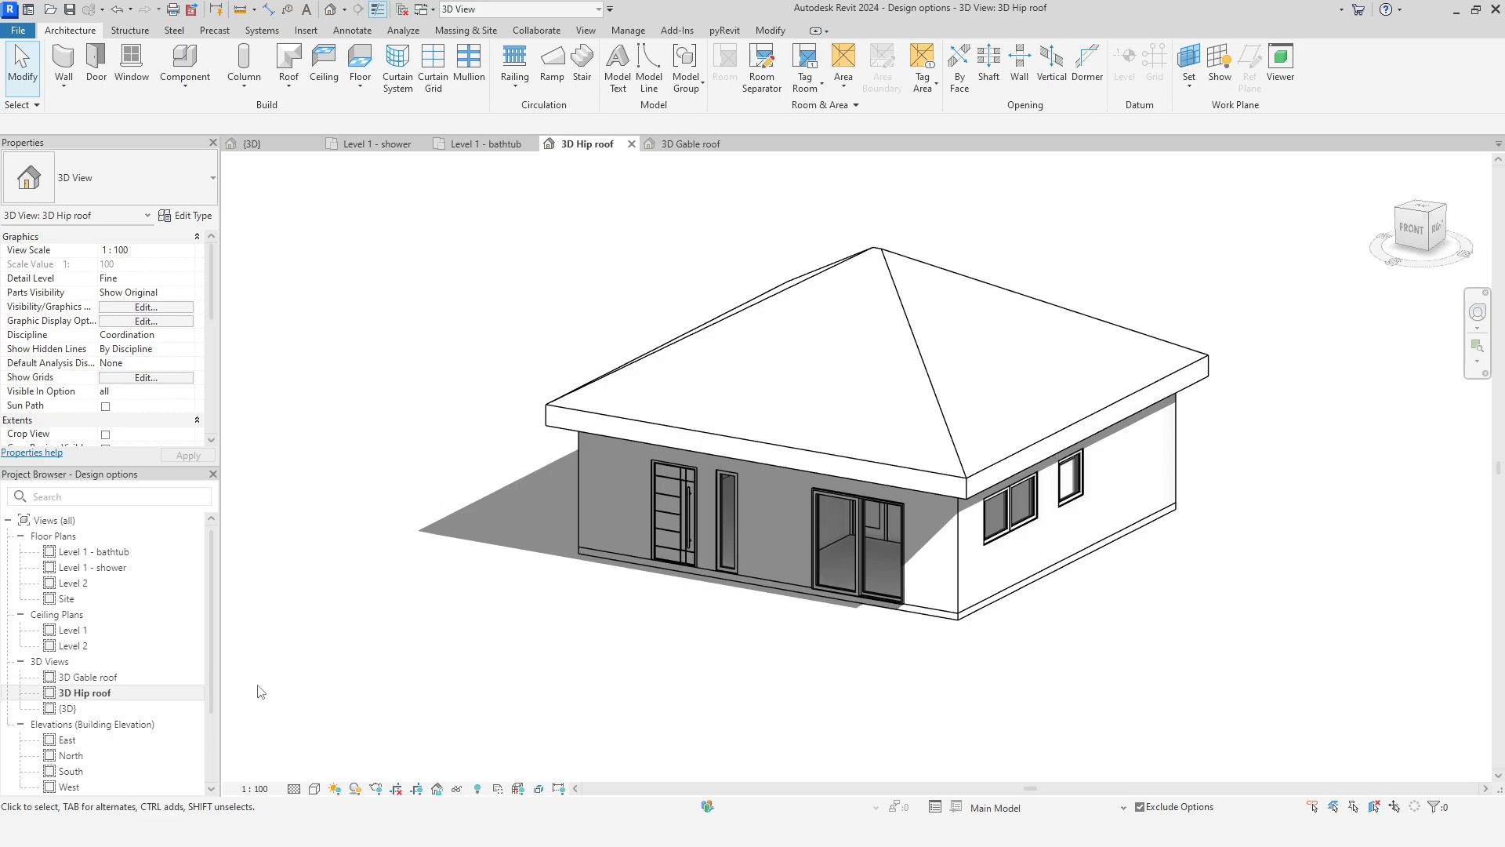
click(164, 308)
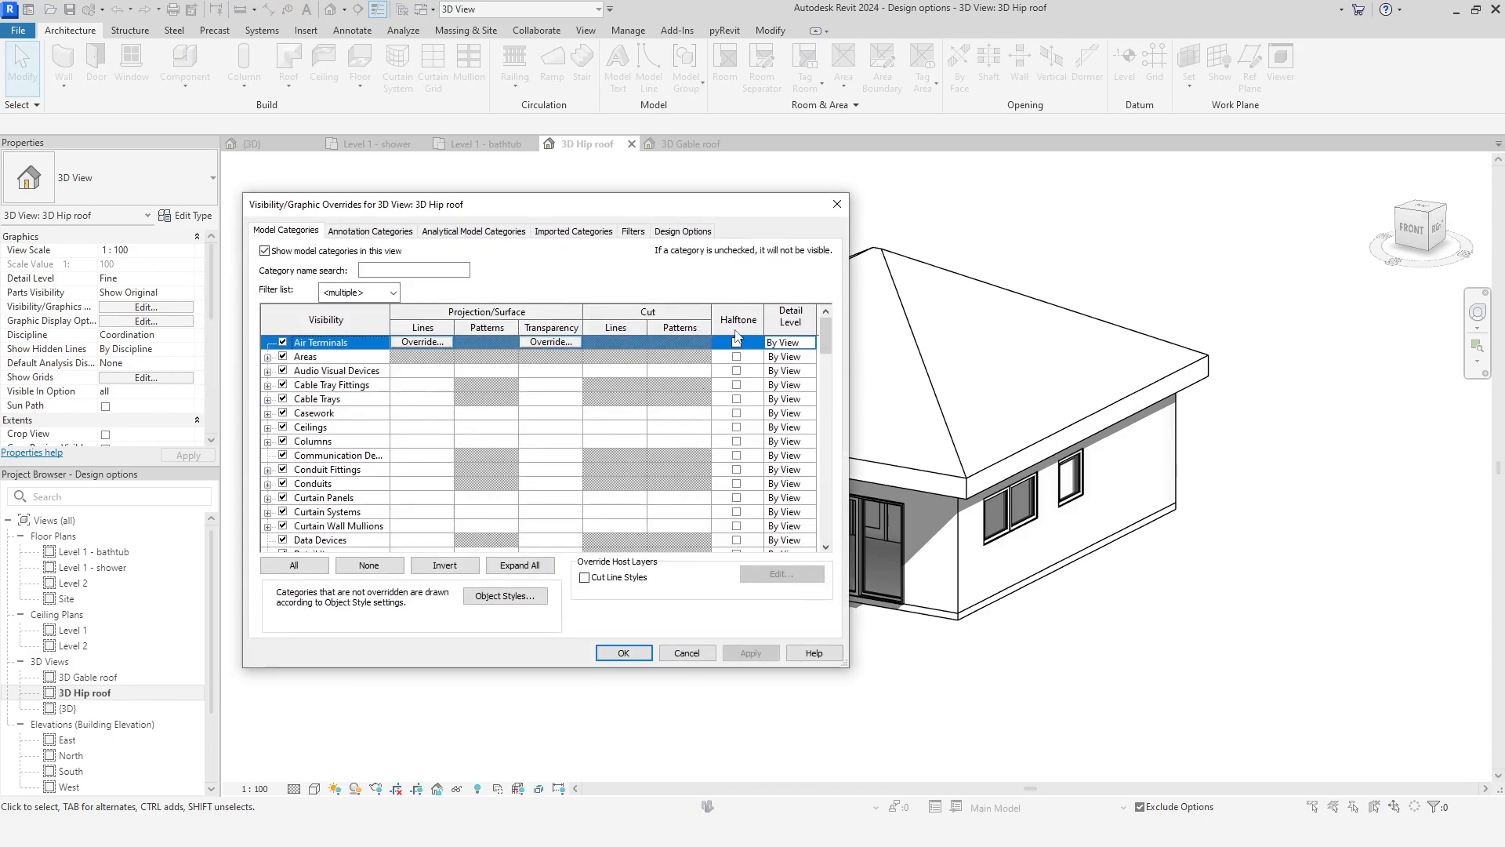
click(700, 229)
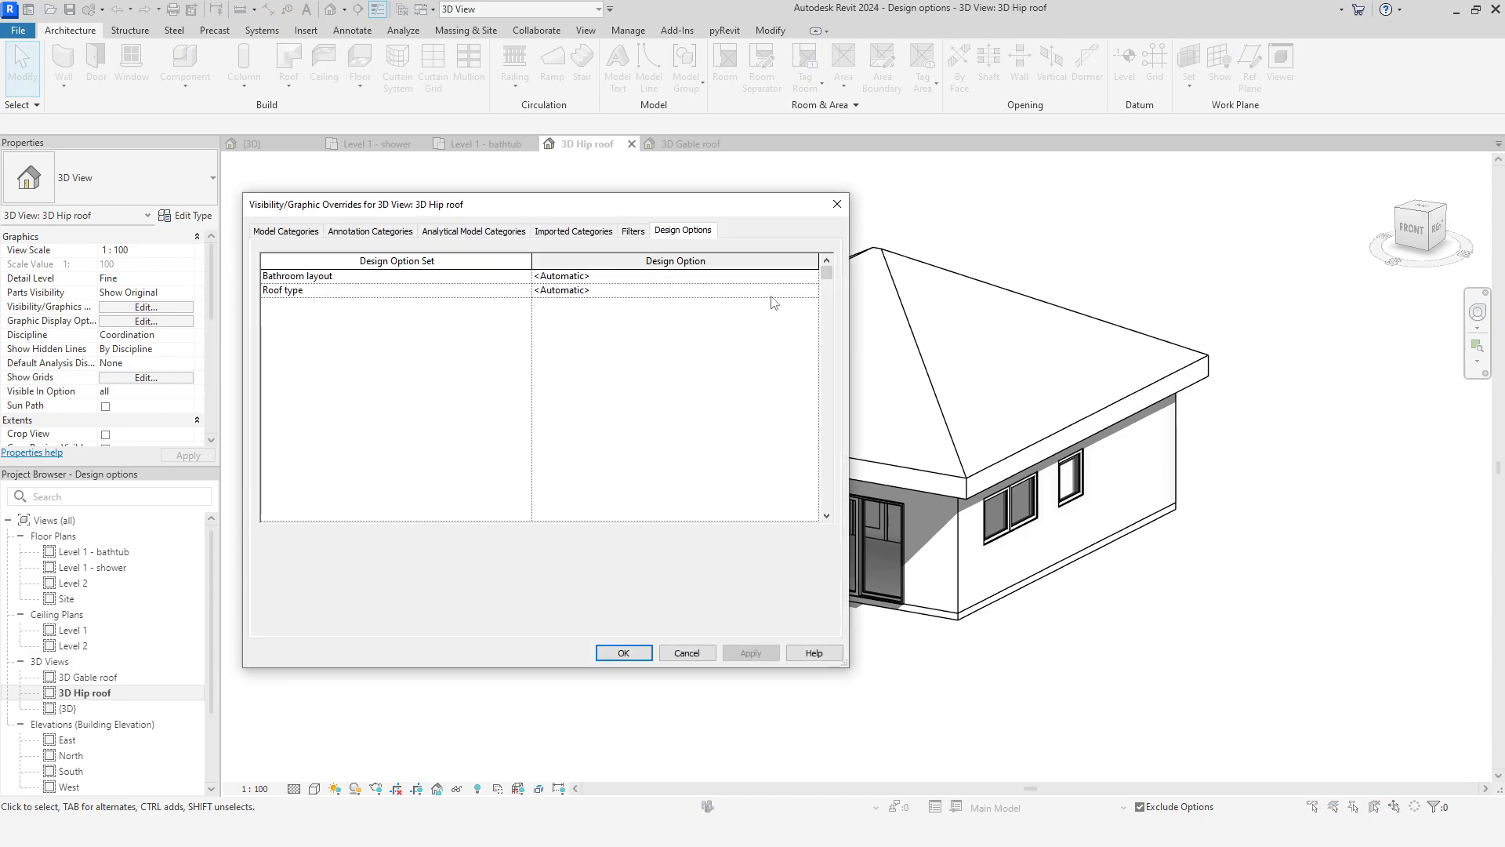
click(812, 299)
click(635, 333)
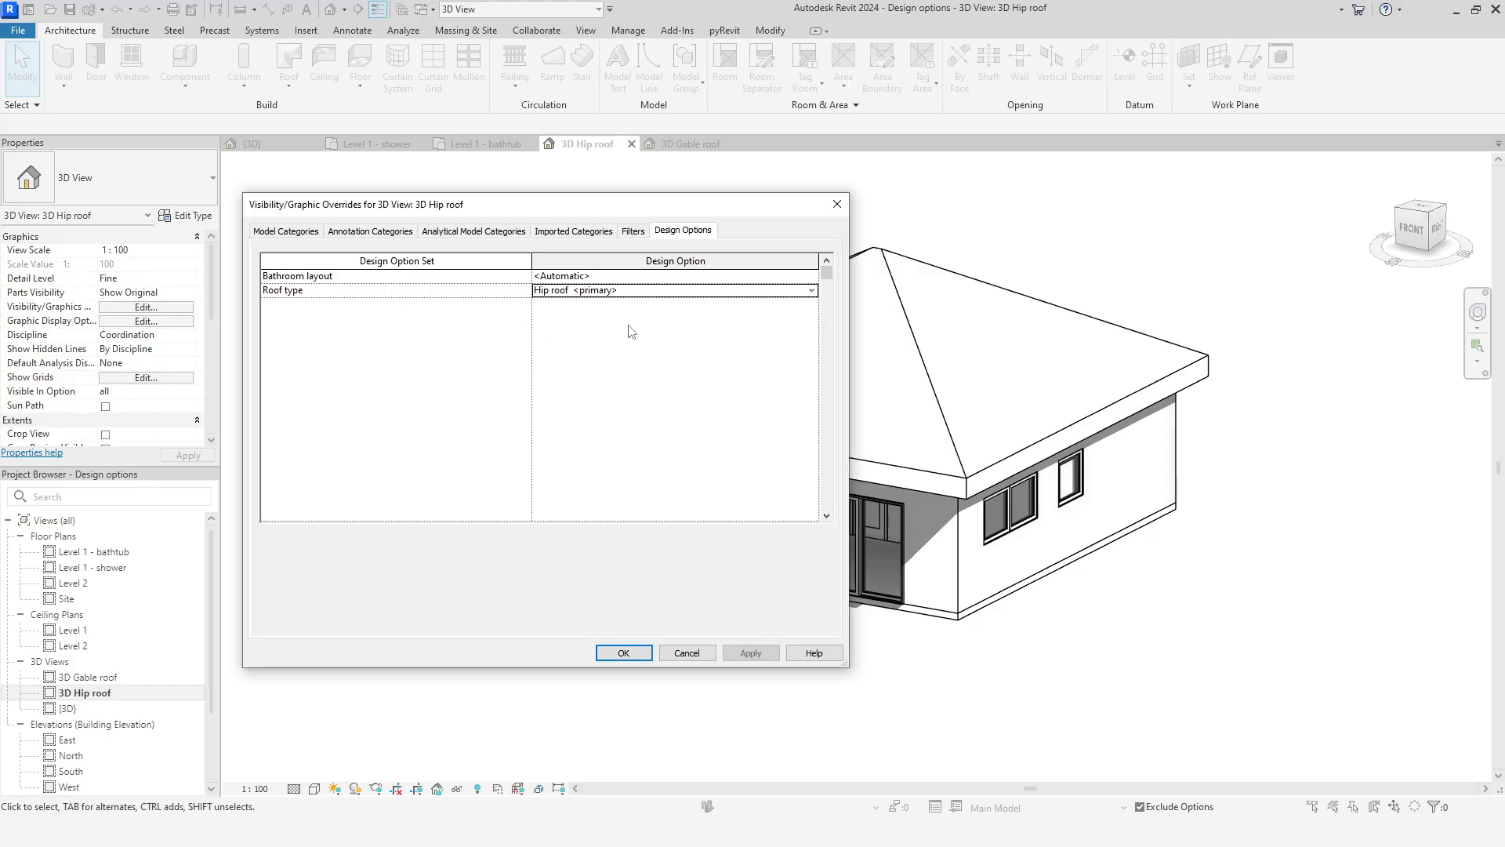
click(640, 663)
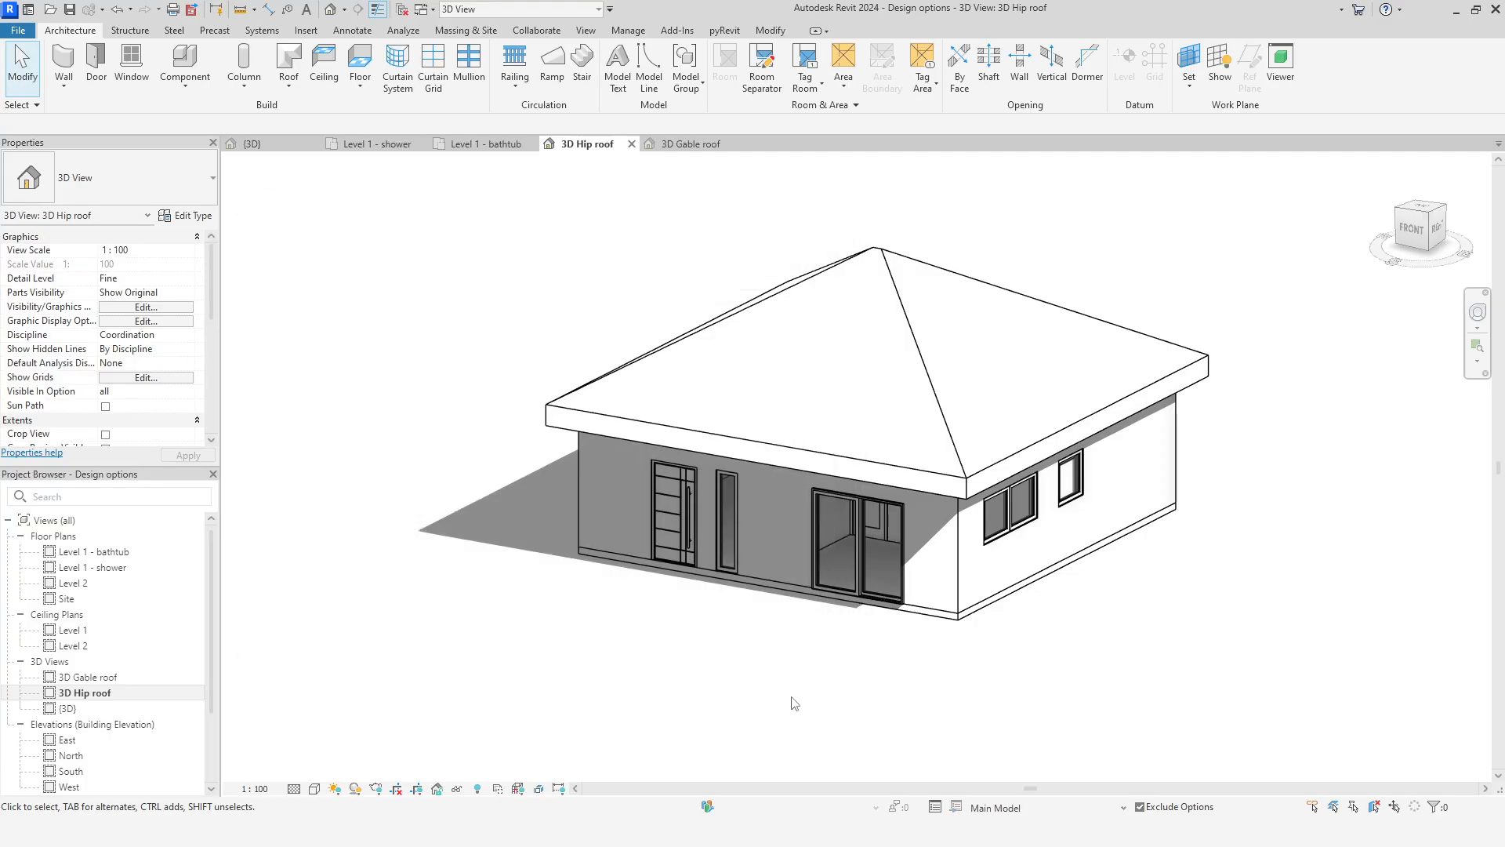
Create a new sheet using the A3 Metric sheet titleblock
scroll(78, 706, down, 2)
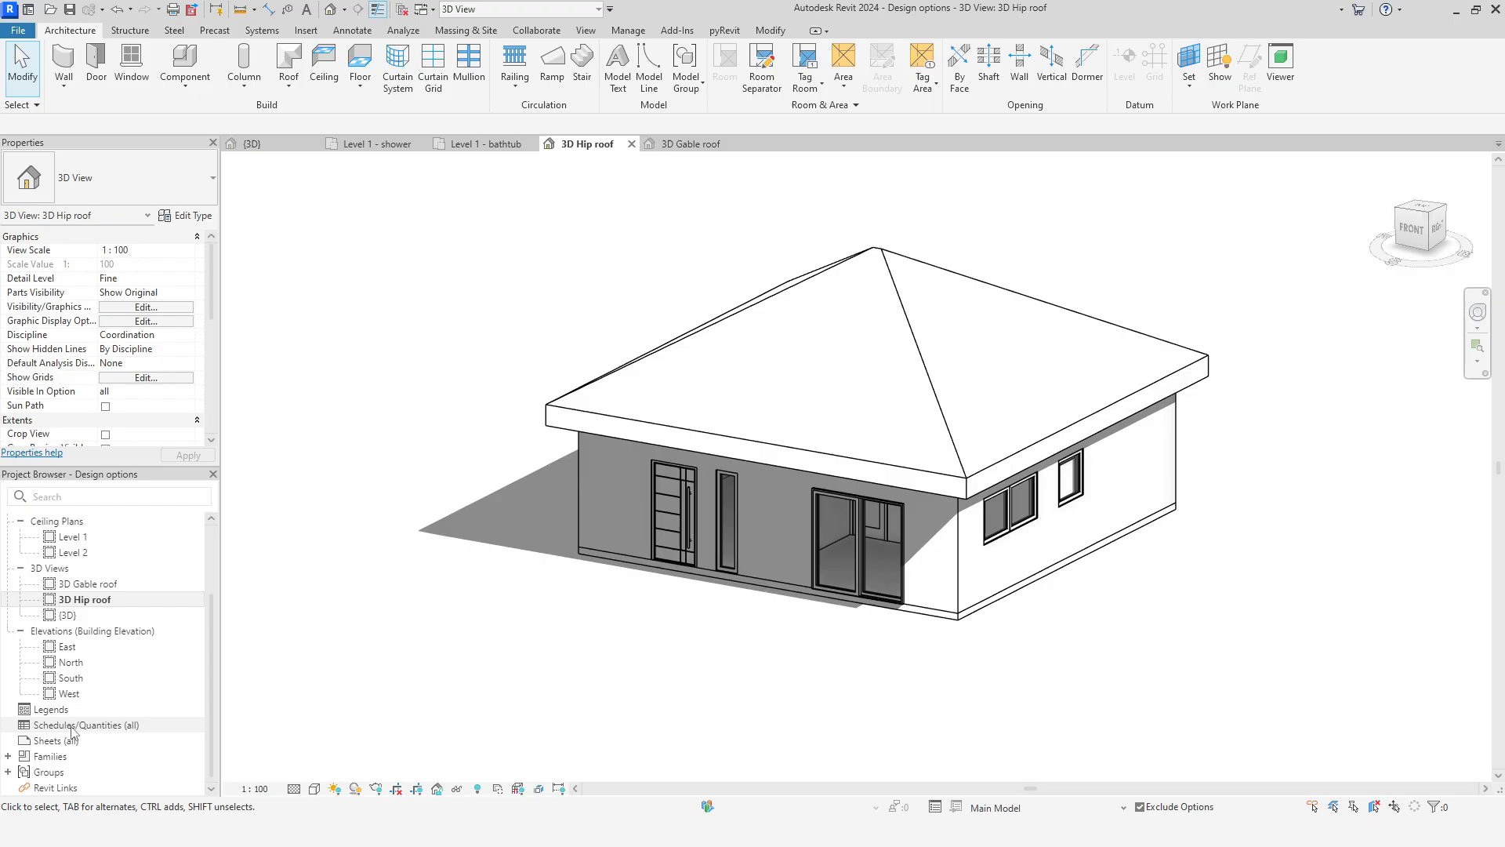
click(88, 741)
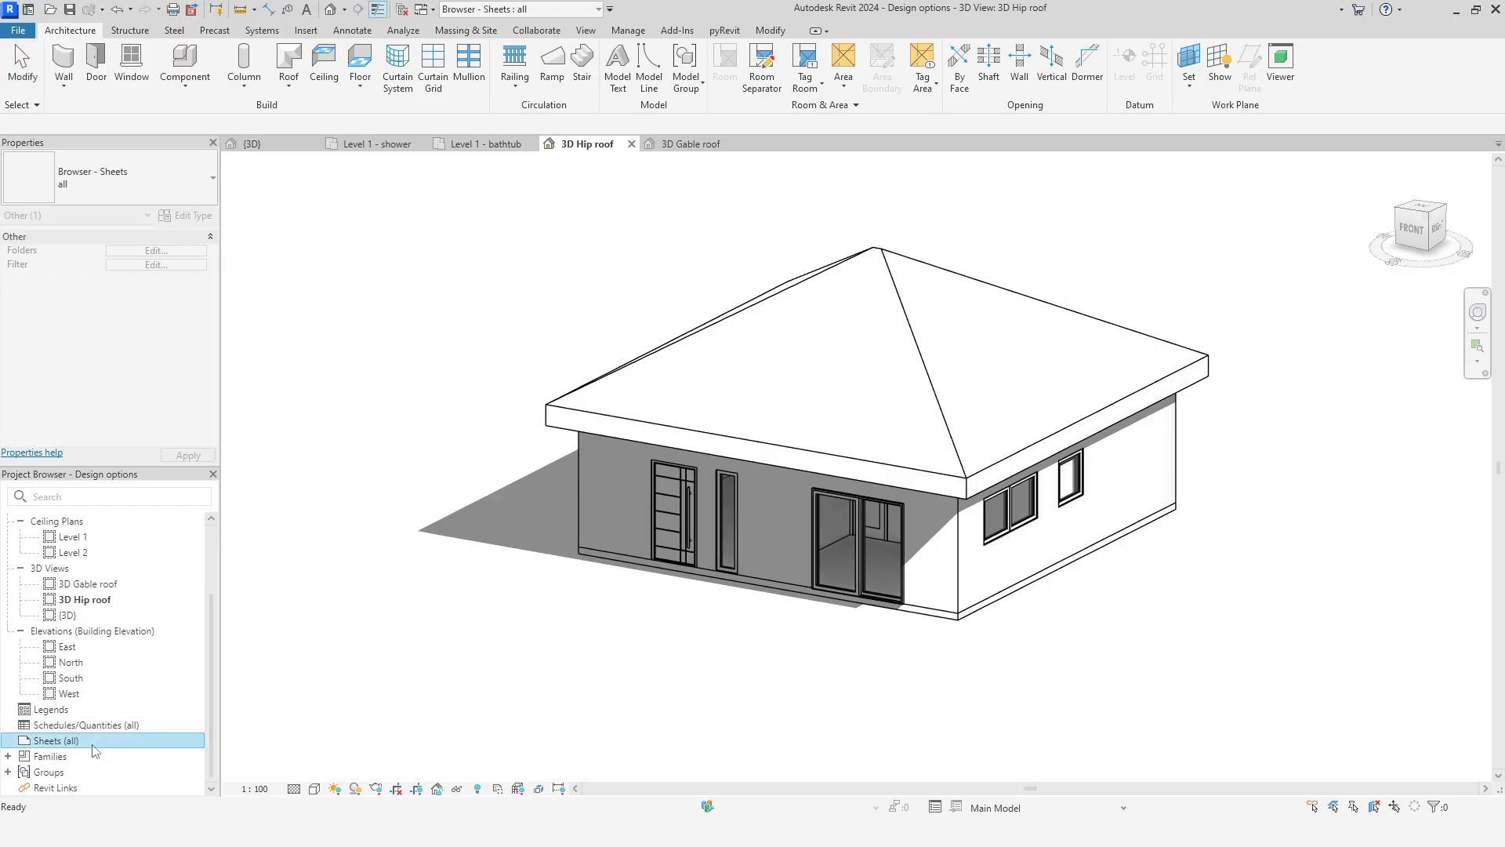
right_click(95, 749)
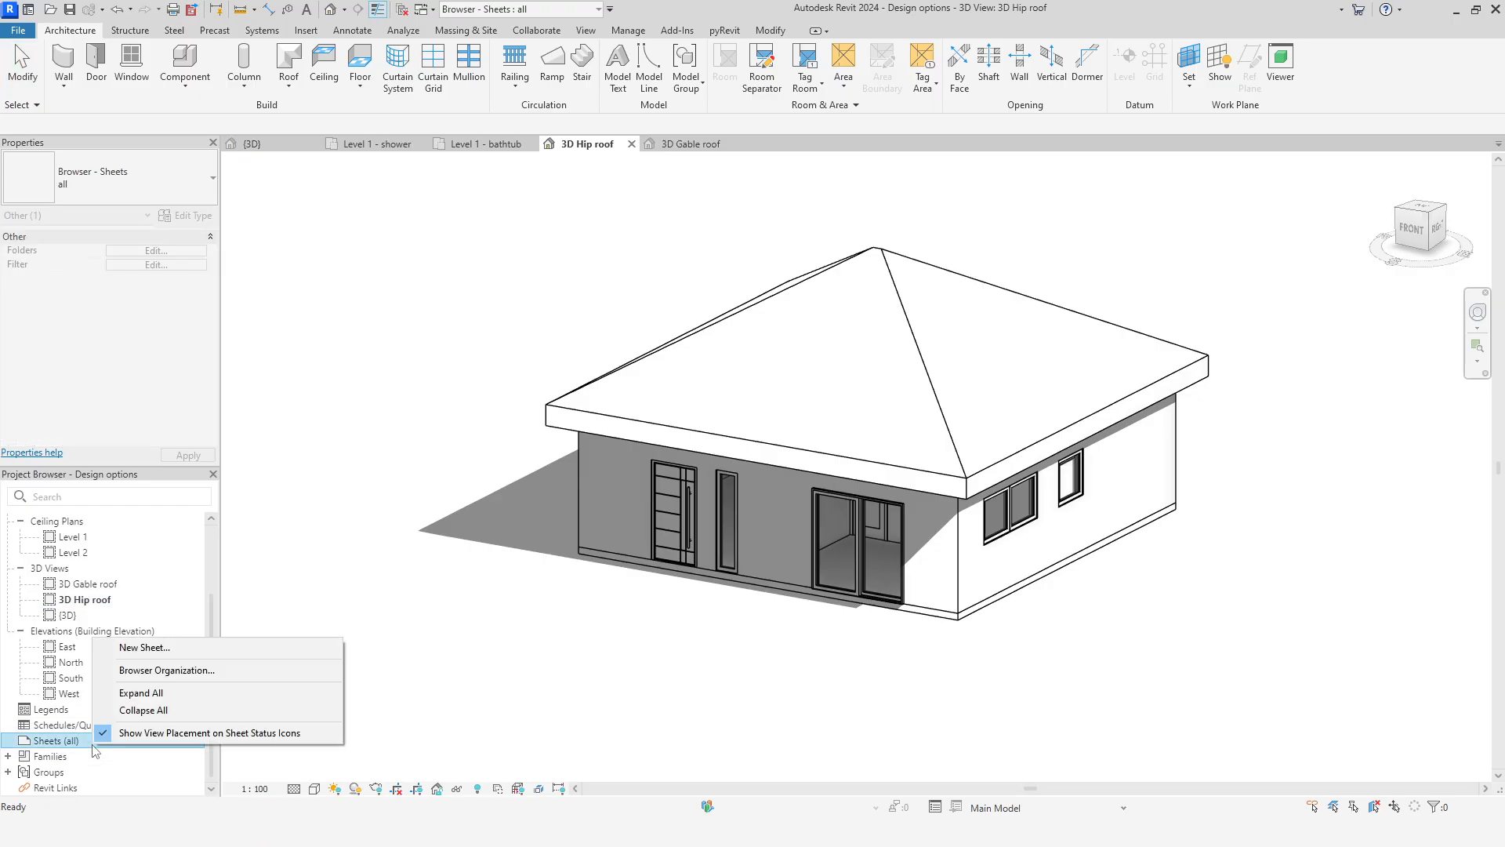
click(171, 654)
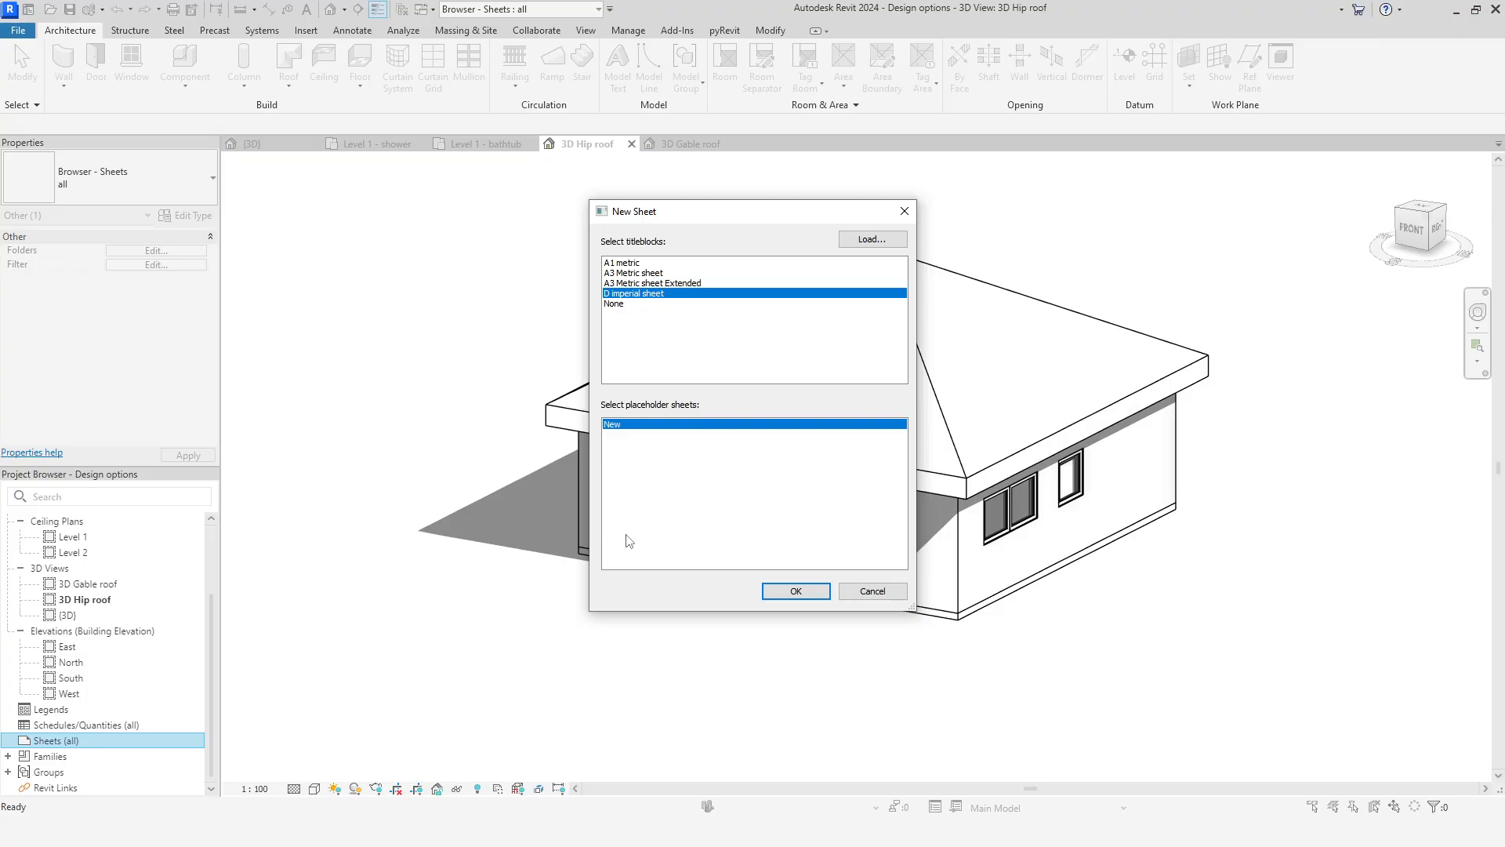
click(706, 272)
click(796, 592)
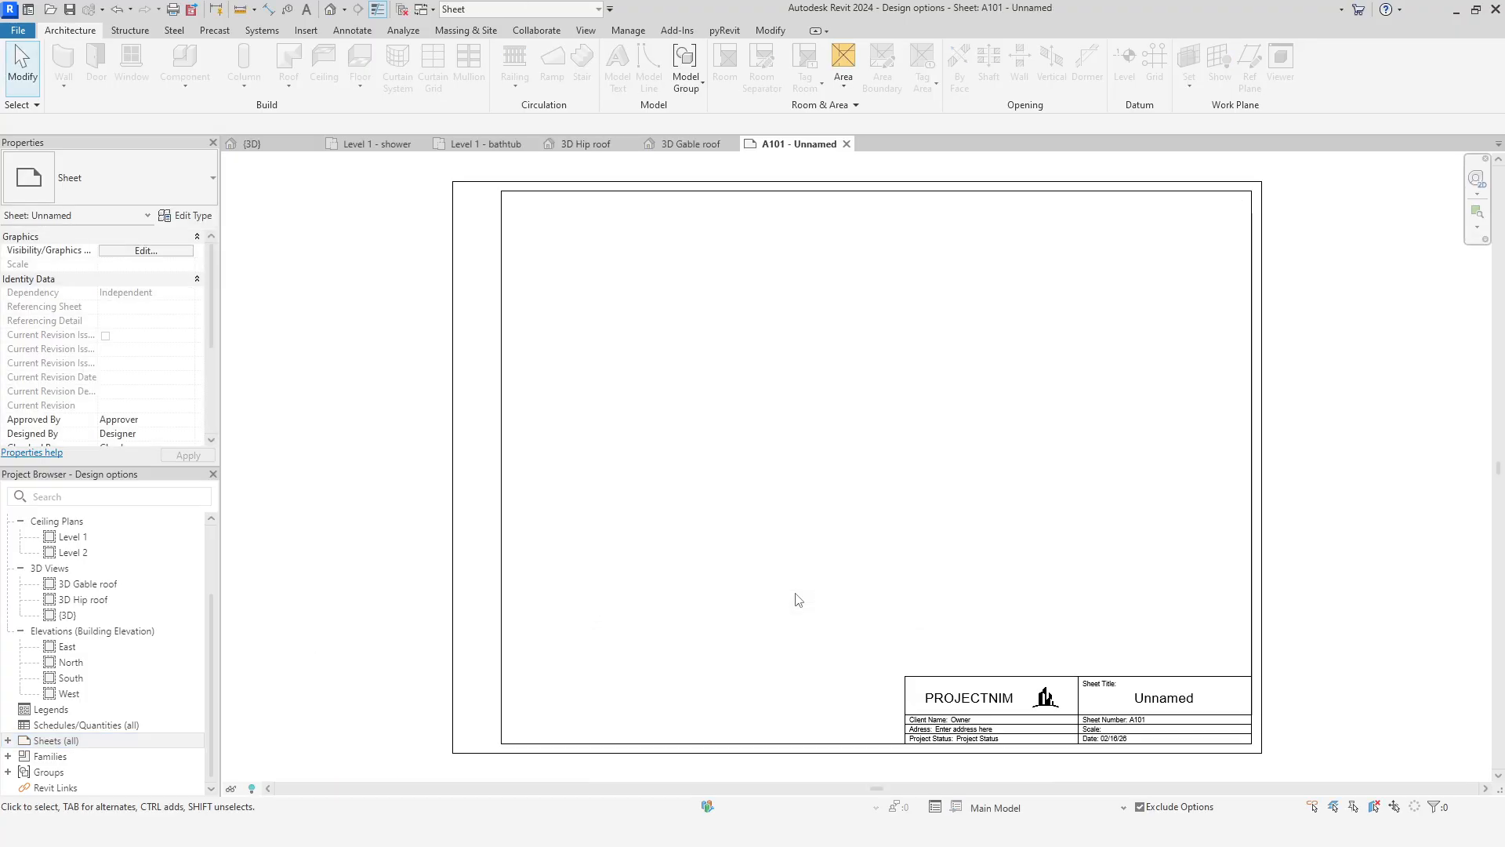
Place the Level 1 - bathtub and Level 1 - shower floor plans side by side in the sheet's upper half
scroll(110, 565, up, 2)
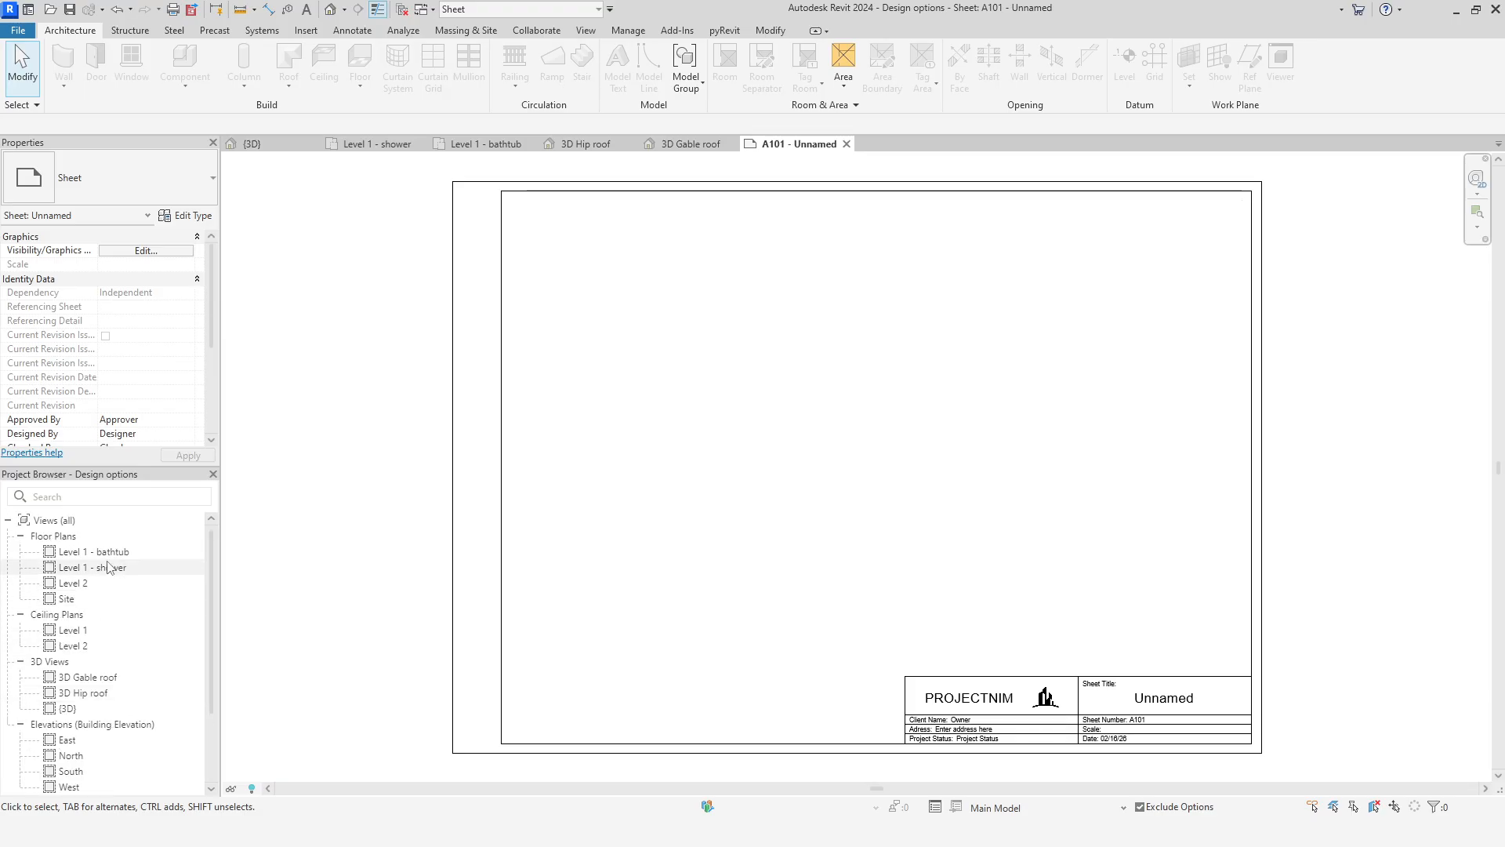
drag(110, 558, 628, 315)
click(636, 314)
click(645, 319)
mouse_move(94, 566)
mouse_down()
mouse_move(893, 345)
mouse_move(922, 318)
mouse_up()
click(921, 318)
click(782, 591)
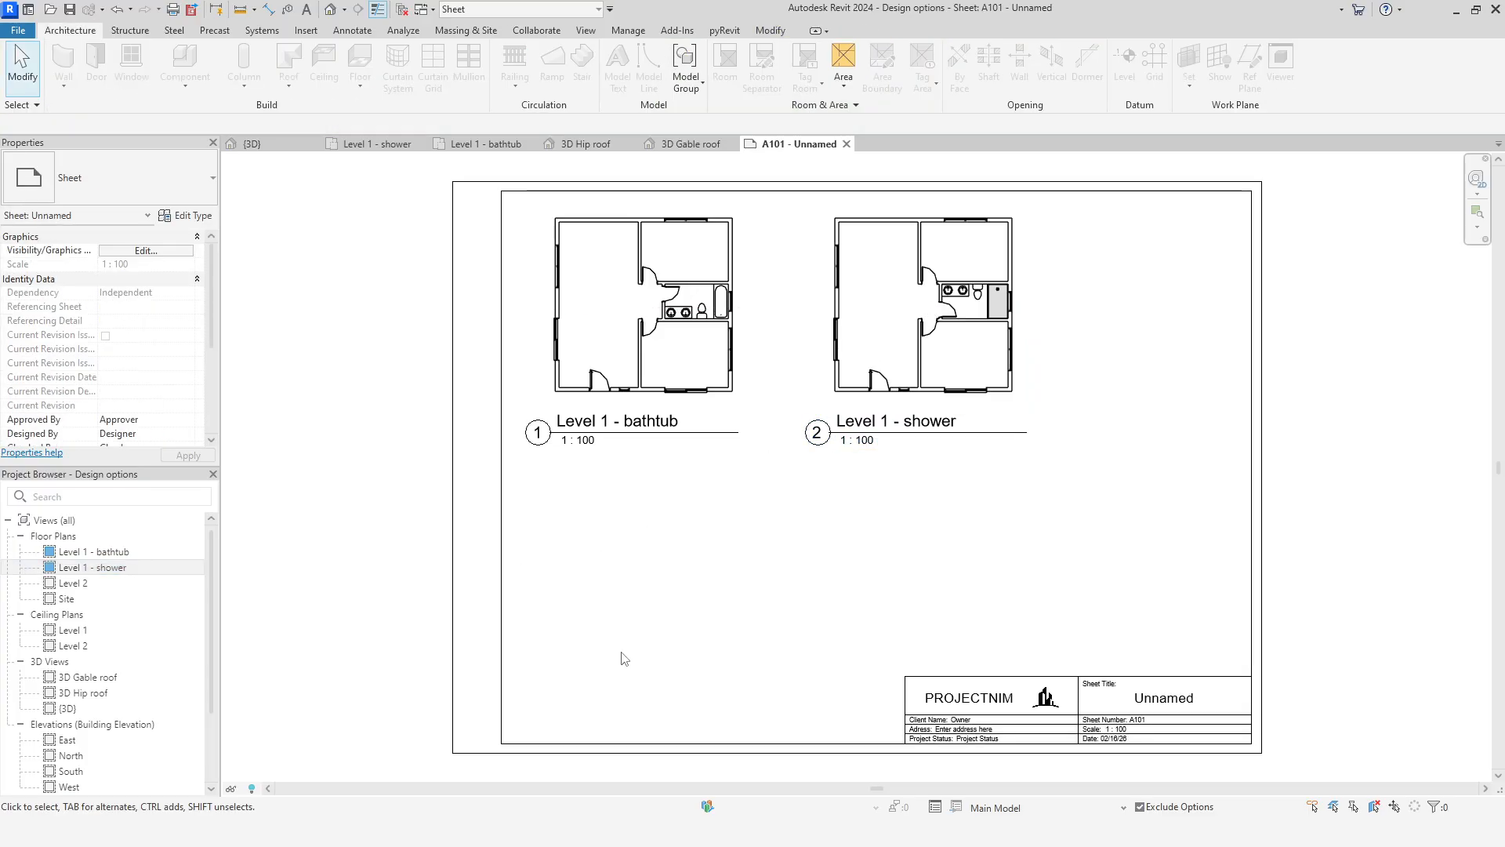
Place the 3D Gable roof and 3D Hip roof views side by side below the floor plans on the sheet
click(68, 678)
drag(66, 684, 674, 604)
click(675, 604)
drag(93, 693, 1006, 560)
click(1006, 559)
key(Escape)
Nudge the two floor plan viewports upward together on the sheet
middle_drag(1019, 501, 1010, 586)
drag(1061, 450, 717, 411)
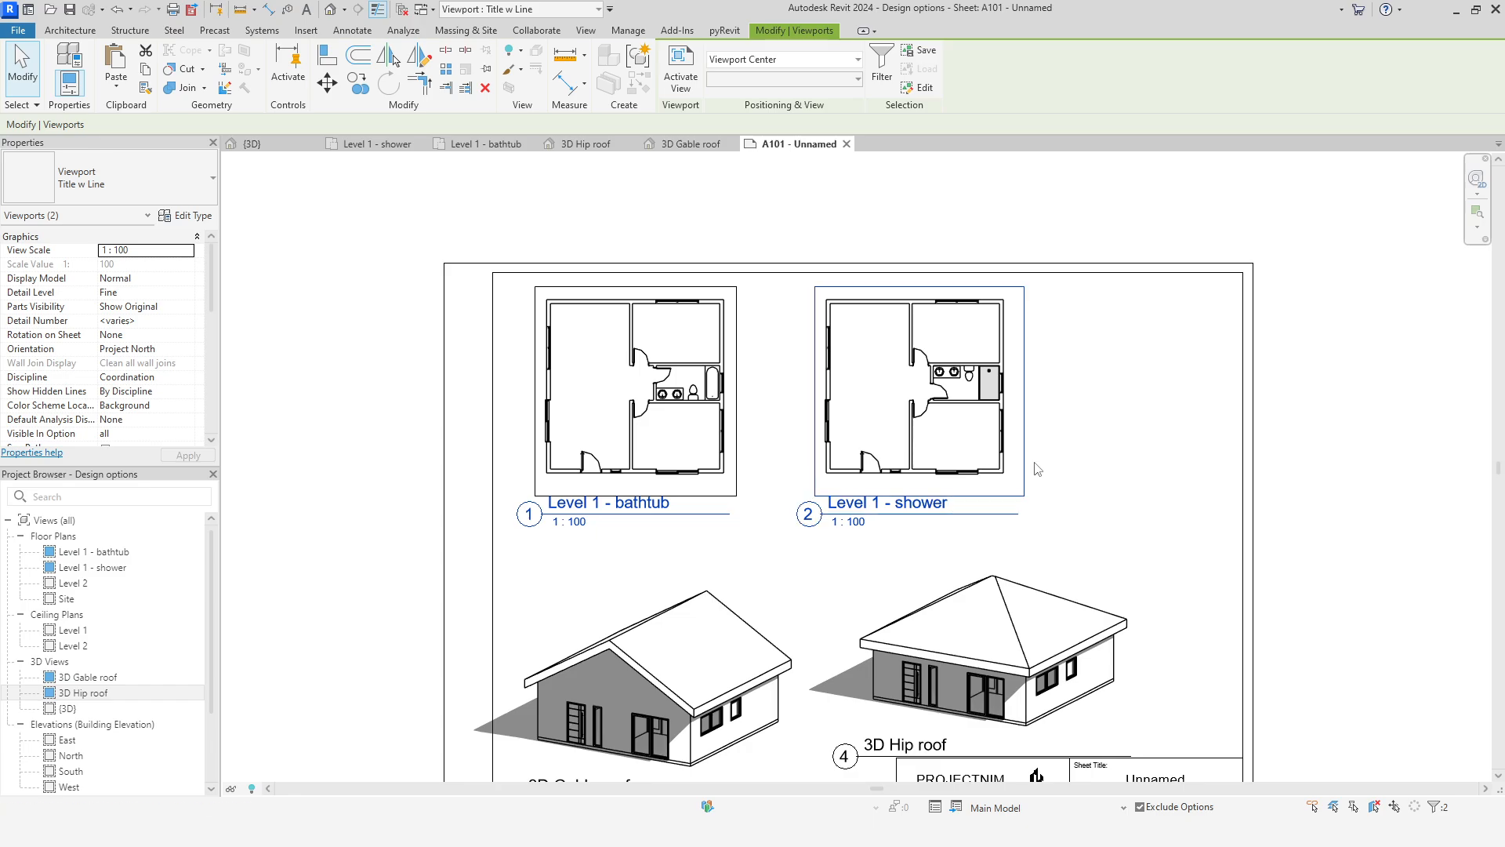
key(Up)
middle_drag(871, 679, 942, 536)
drag(813, 578, 811, 536)
click(1254, 520)
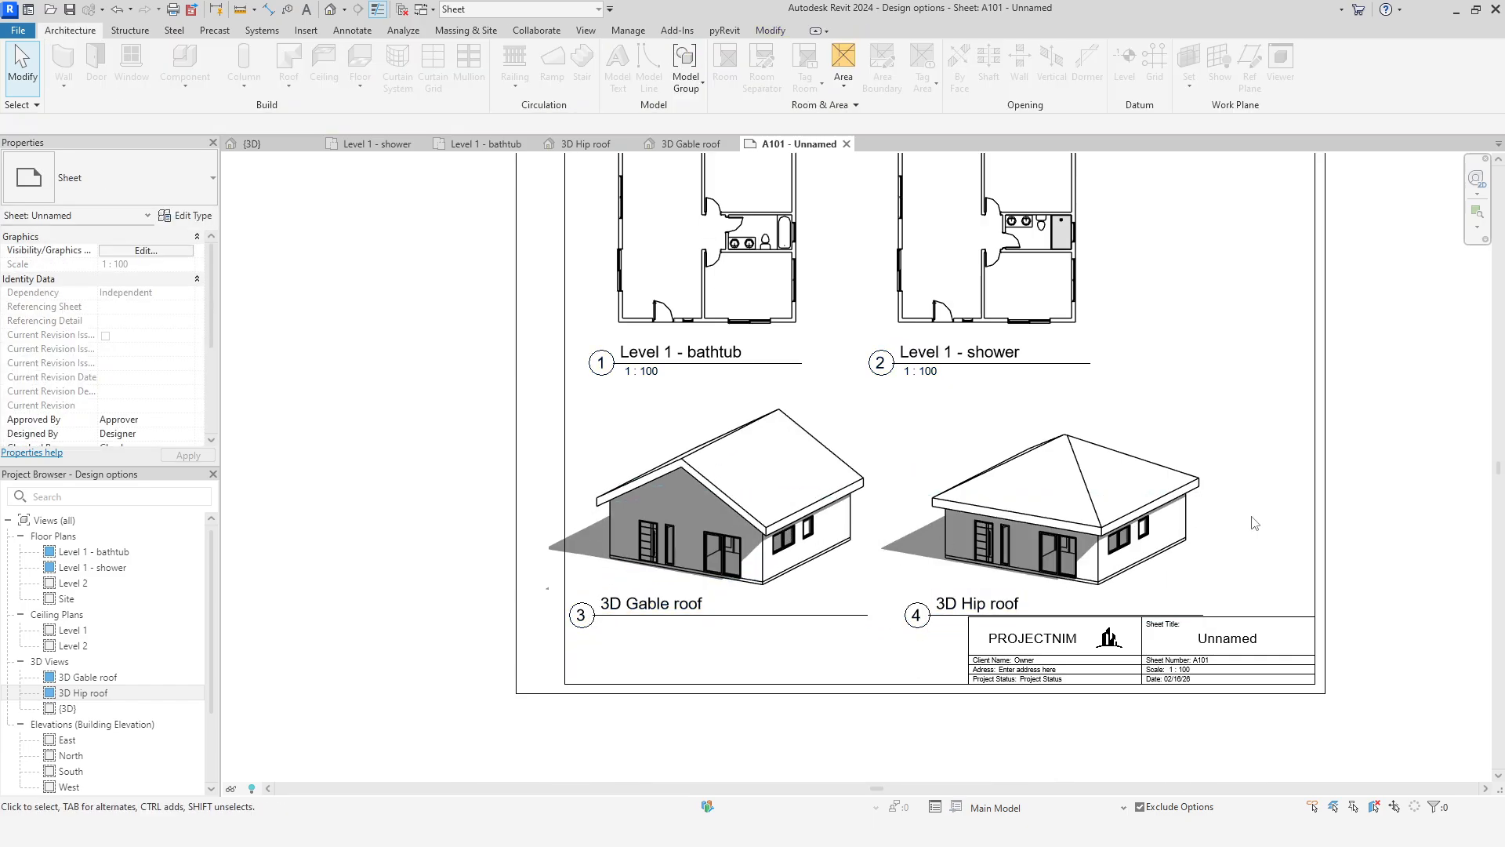
Shift both 3D roof viewports together slightly up and to the right on the sheet
drag(1254, 521, 815, 501)
middle_drag(1309, 516, 1258, 624)
drag(1258, 624, 705, 392)
key(Up)
key(Right)
key(Right)
key(Right)
key(Right)
key(Right)
key(Right)
Move the 3D Gable roof and 3D Hip roof titles up closer to their views and shorten both title lines
click(651, 709)
ctrl+click(958, 709)
key(Up)
key(Up)
key(Up)
click(1168, 663)
drag(1180, 703, 1001, 704)
click(823, 666)
drag(845, 704, 686, 704)
click(712, 759)
Nudge the two 3D roof viewports further to the right on the sheet
drag(1223, 611, 687, 569)
key(Right)
key(Right)
key(Right)
key(Right)
Move the bathtub and shower plan titles up closer to their plans and shorten both title lines
click(964, 466)
ctrl+click(771, 466)
key(Up)
key(Up)
key(Up)
key(Up)
click(1115, 487)
click(1049, 412)
drag(1066, 457, 1006, 457)
click(767, 408)
drag(779, 456, 726, 456)
click(1168, 460)
Shift both floor plan viewports together down and to the right, lining them up above the 3D views
drag(1169, 460, 645, 353)
key(Down)
key(Down)
key(Right)
key(Right)
key(Right)
key(Right)
key(Right)
key(Down)
key(Down)
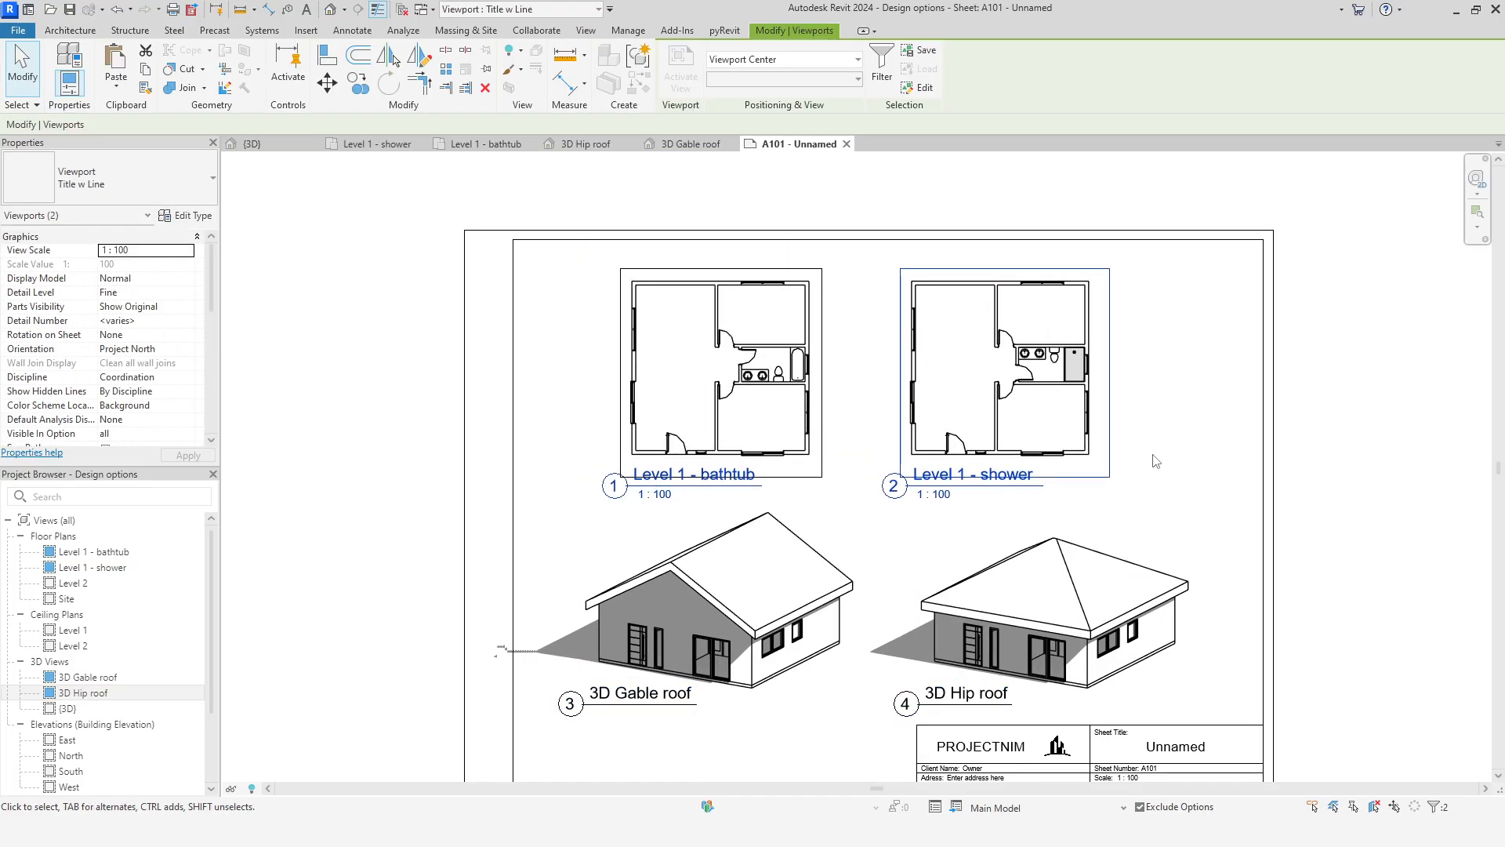
click(1157, 461)
scroll(1176, 471, down, 1)
middle_drag(1432, 567, 1349, 506)
middle_click(1348, 507)
Close the 3D Gable roof, 3D Hip roof and Level 1 - bathtub views and switch to the Level 1 - shower plan
click(731, 144)
click(620, 144)
click(533, 144)
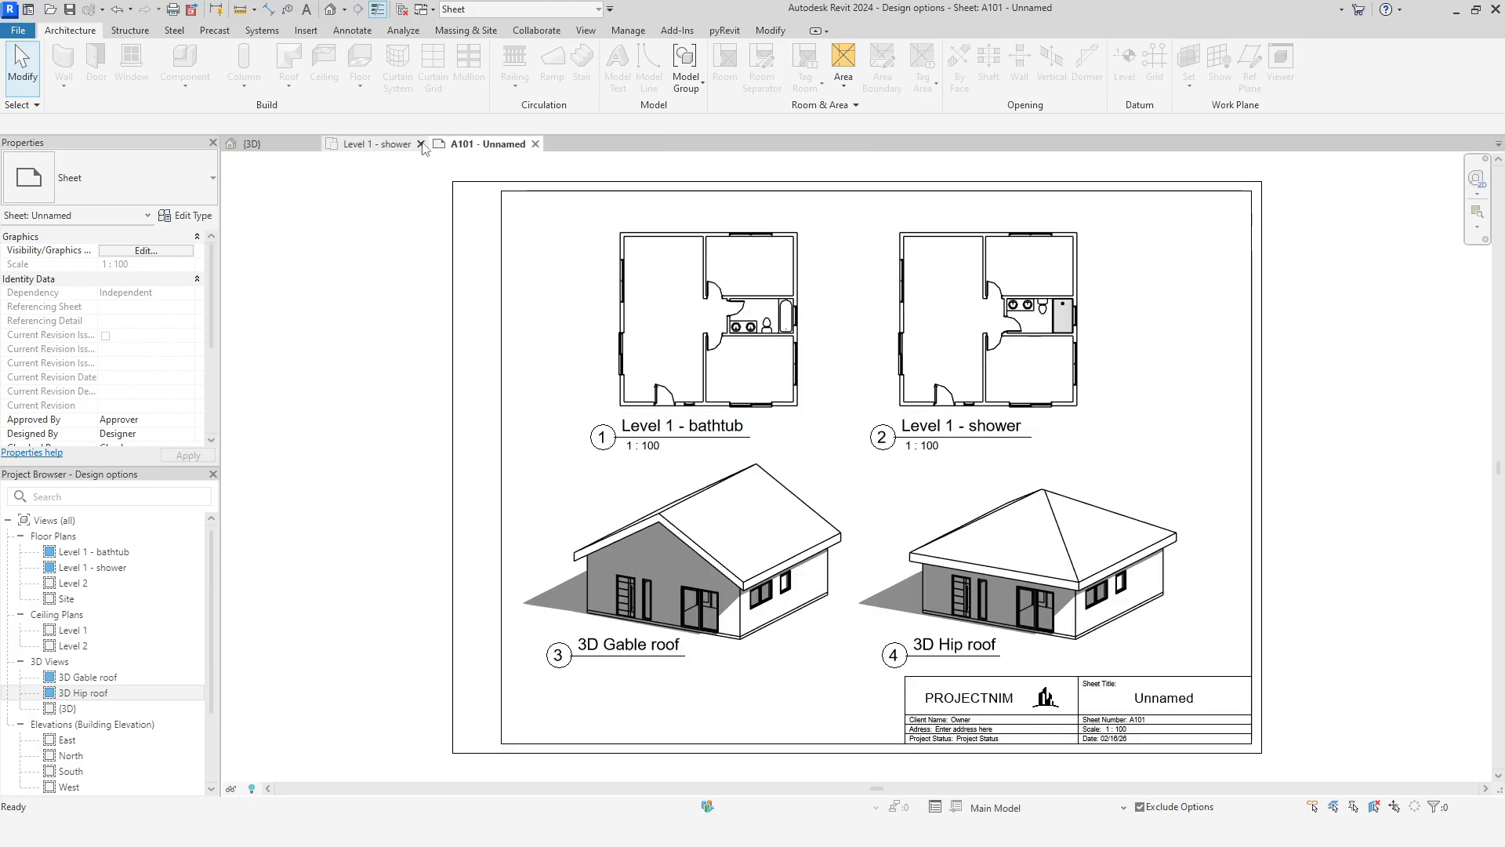
click(287, 144)
click(379, 145)
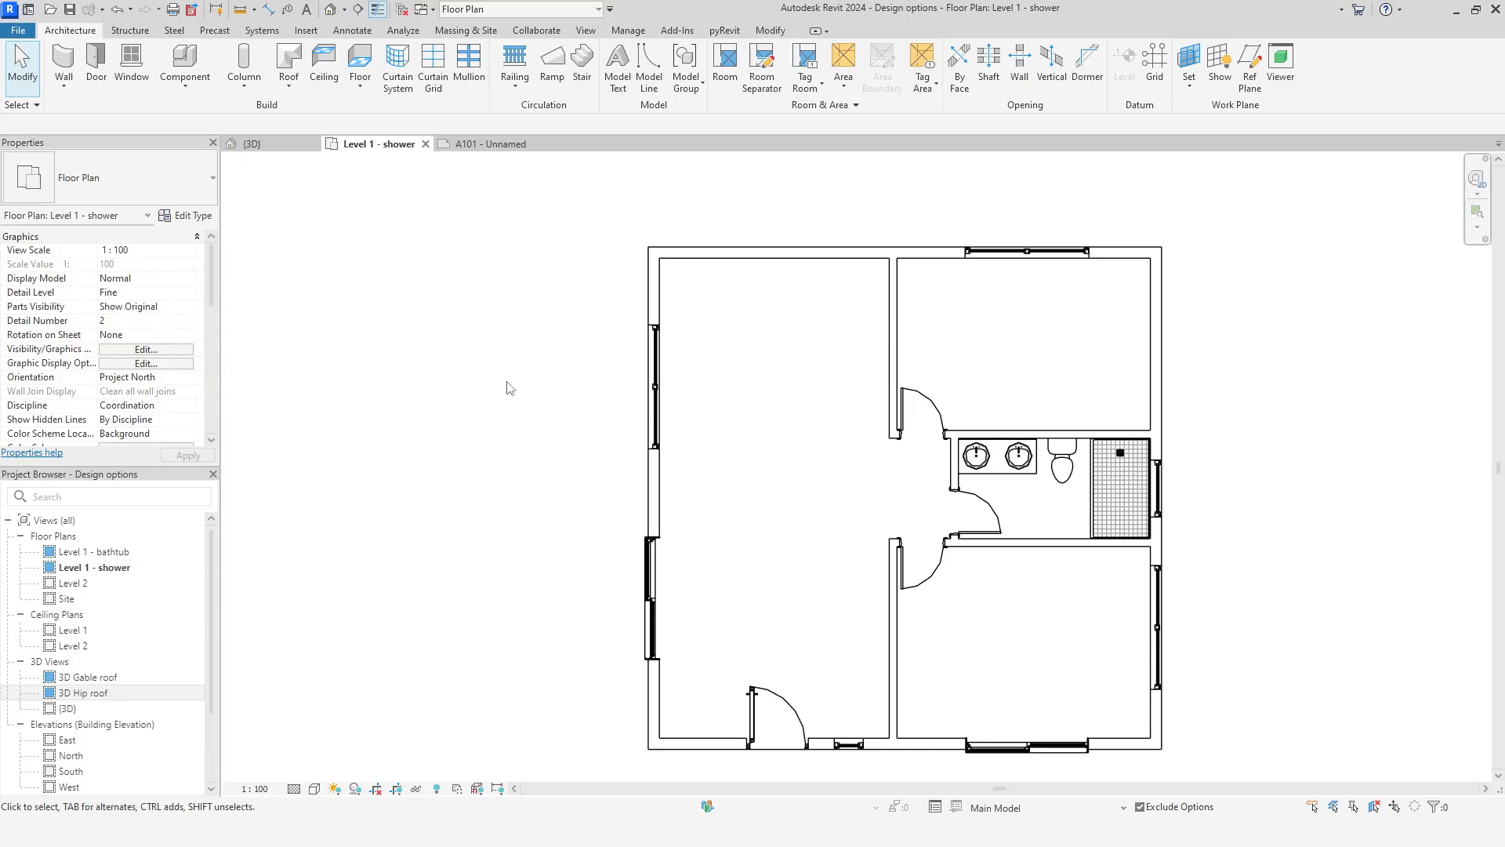
Accept the primary option of the Roof type set into the model and delete the dedicated 3D Gable roof view
click(935, 807)
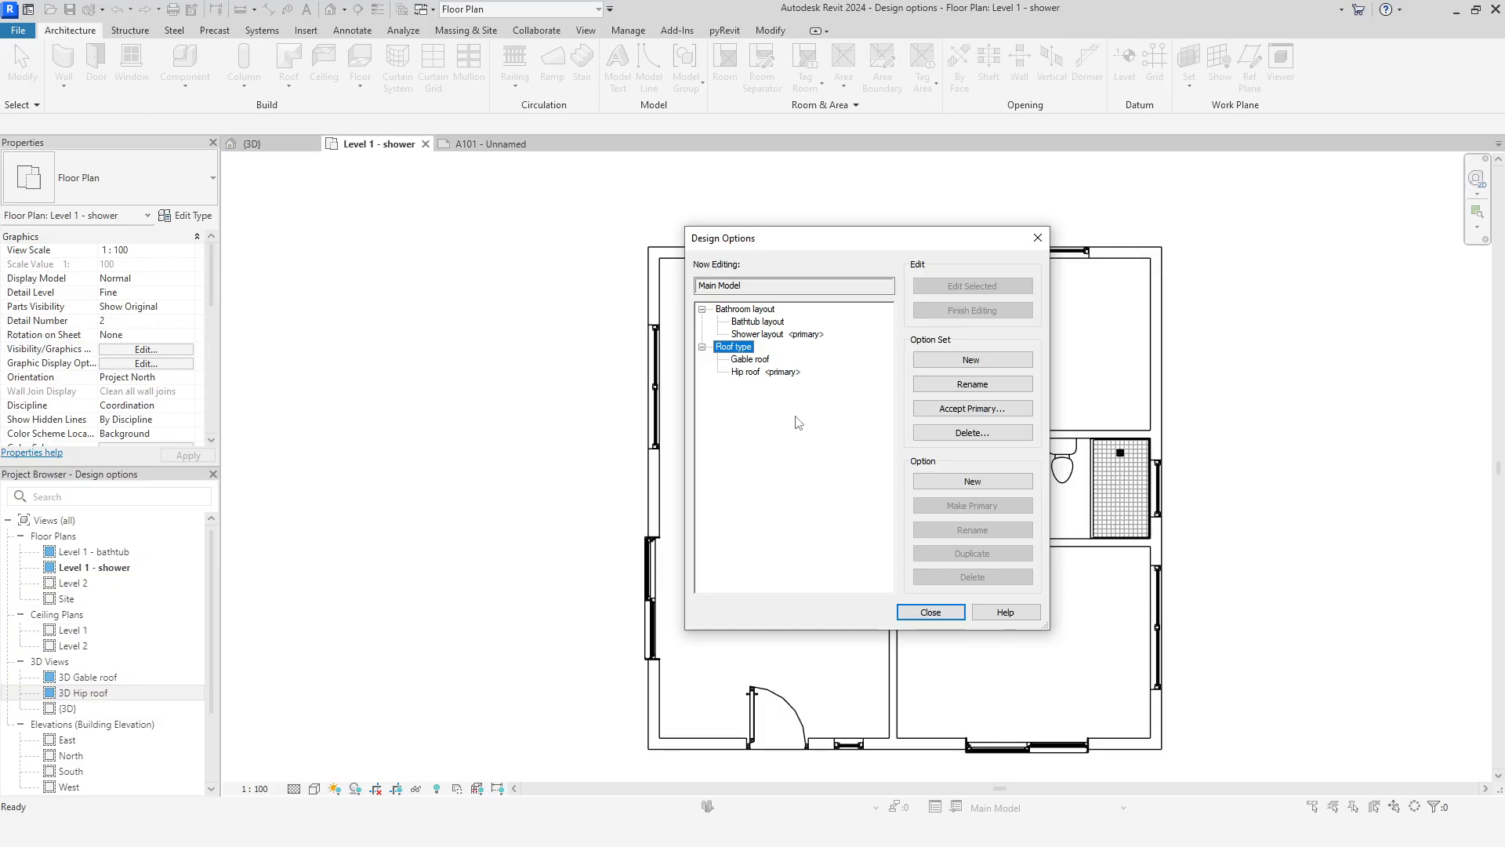
drag(854, 238, 984, 214)
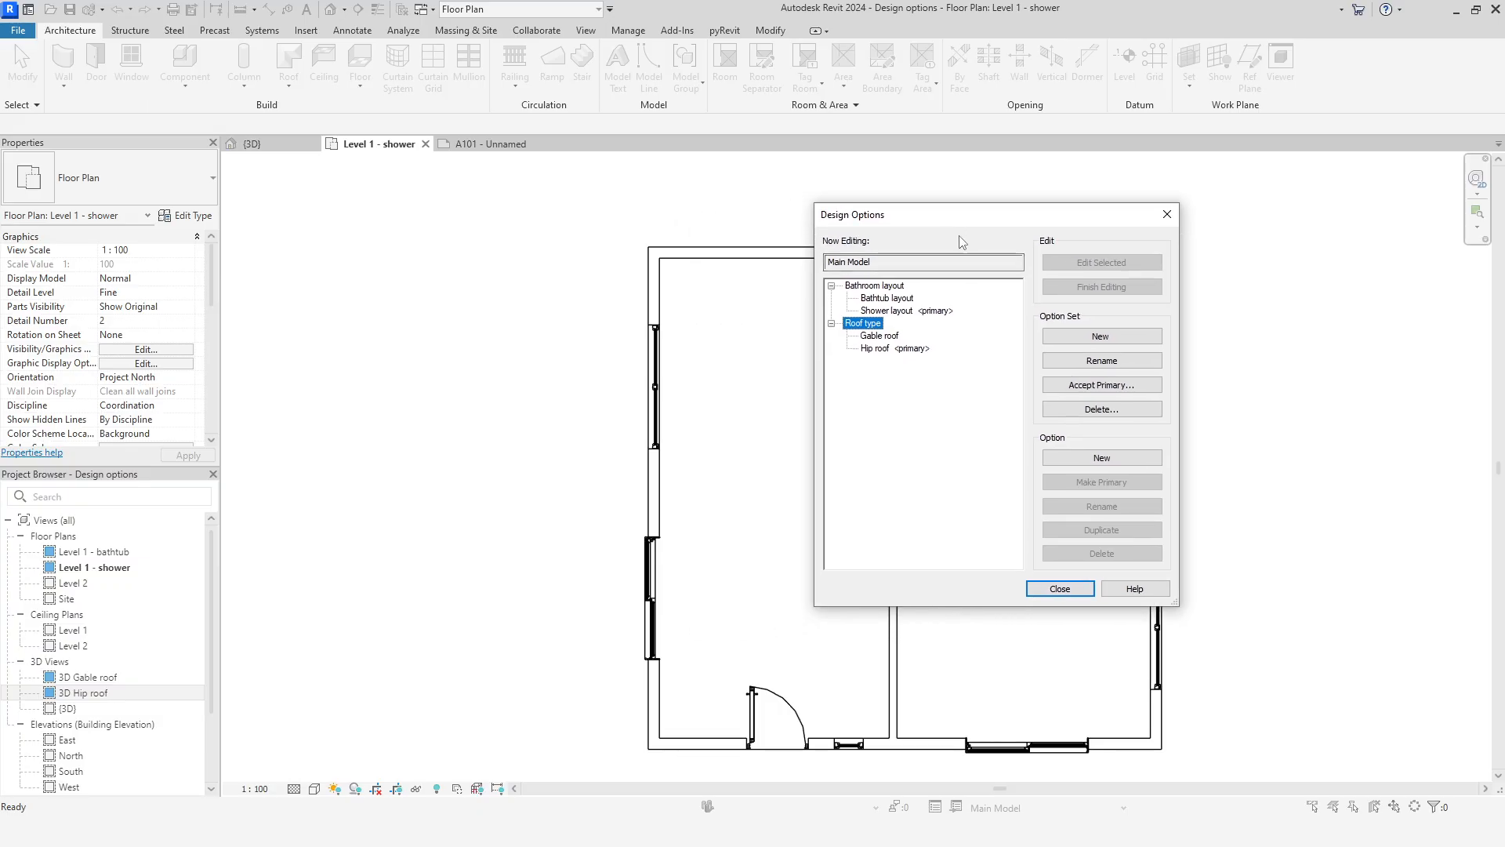
click(905, 351)
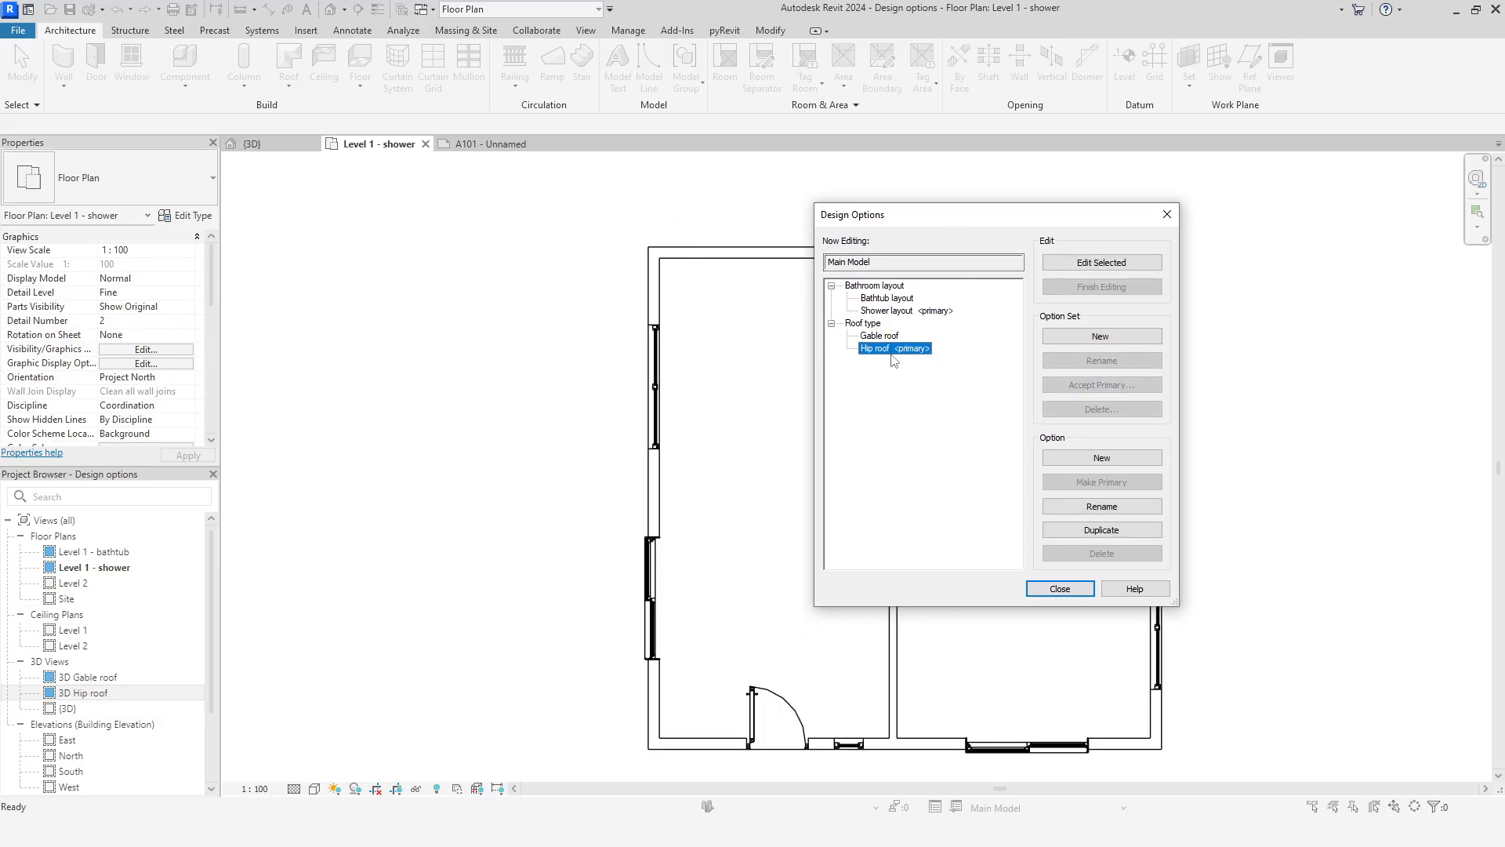
click(870, 325)
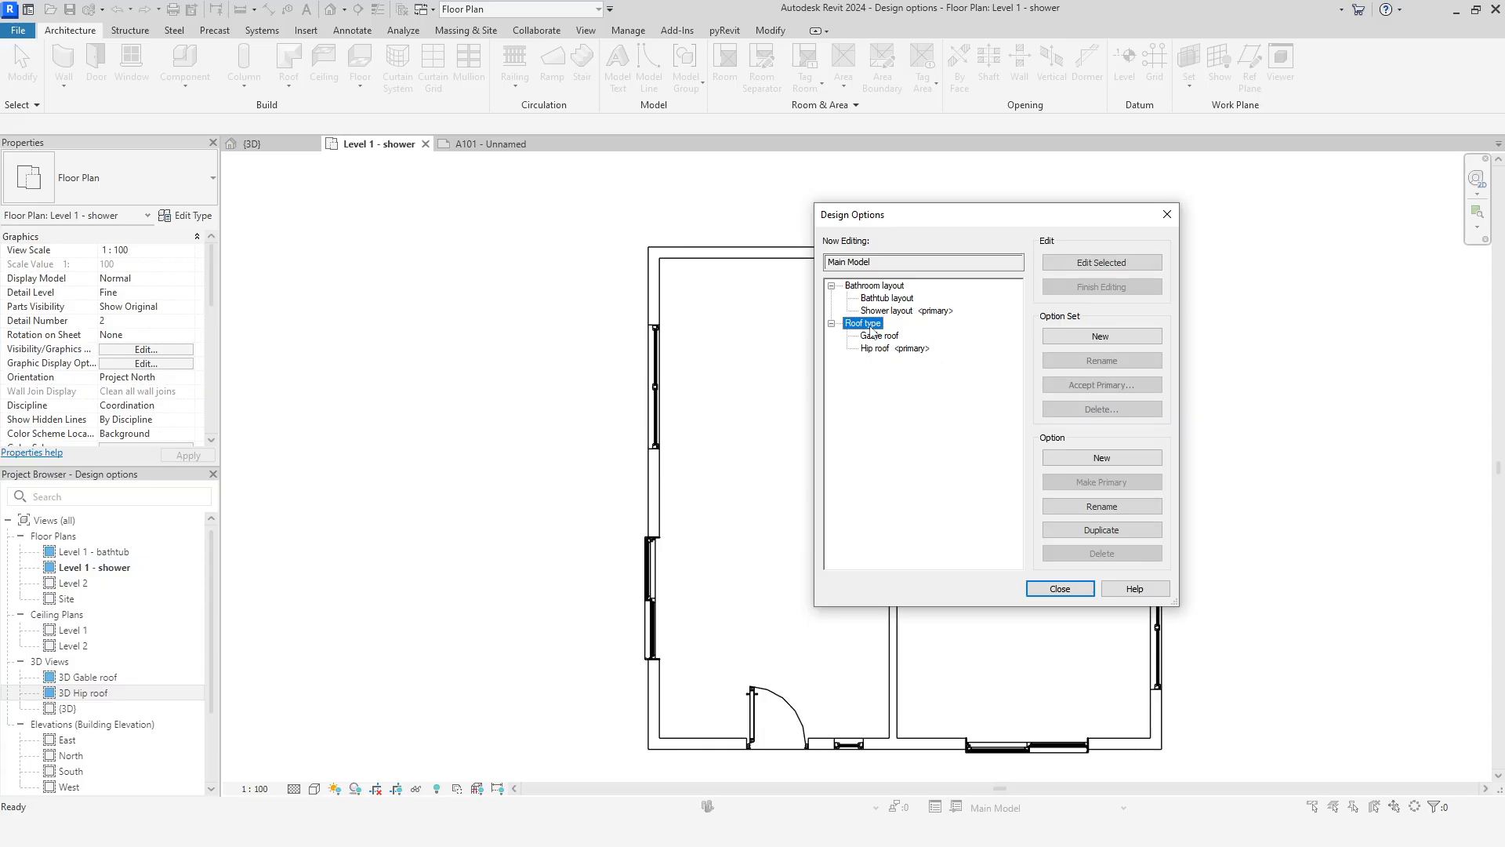
click(1067, 387)
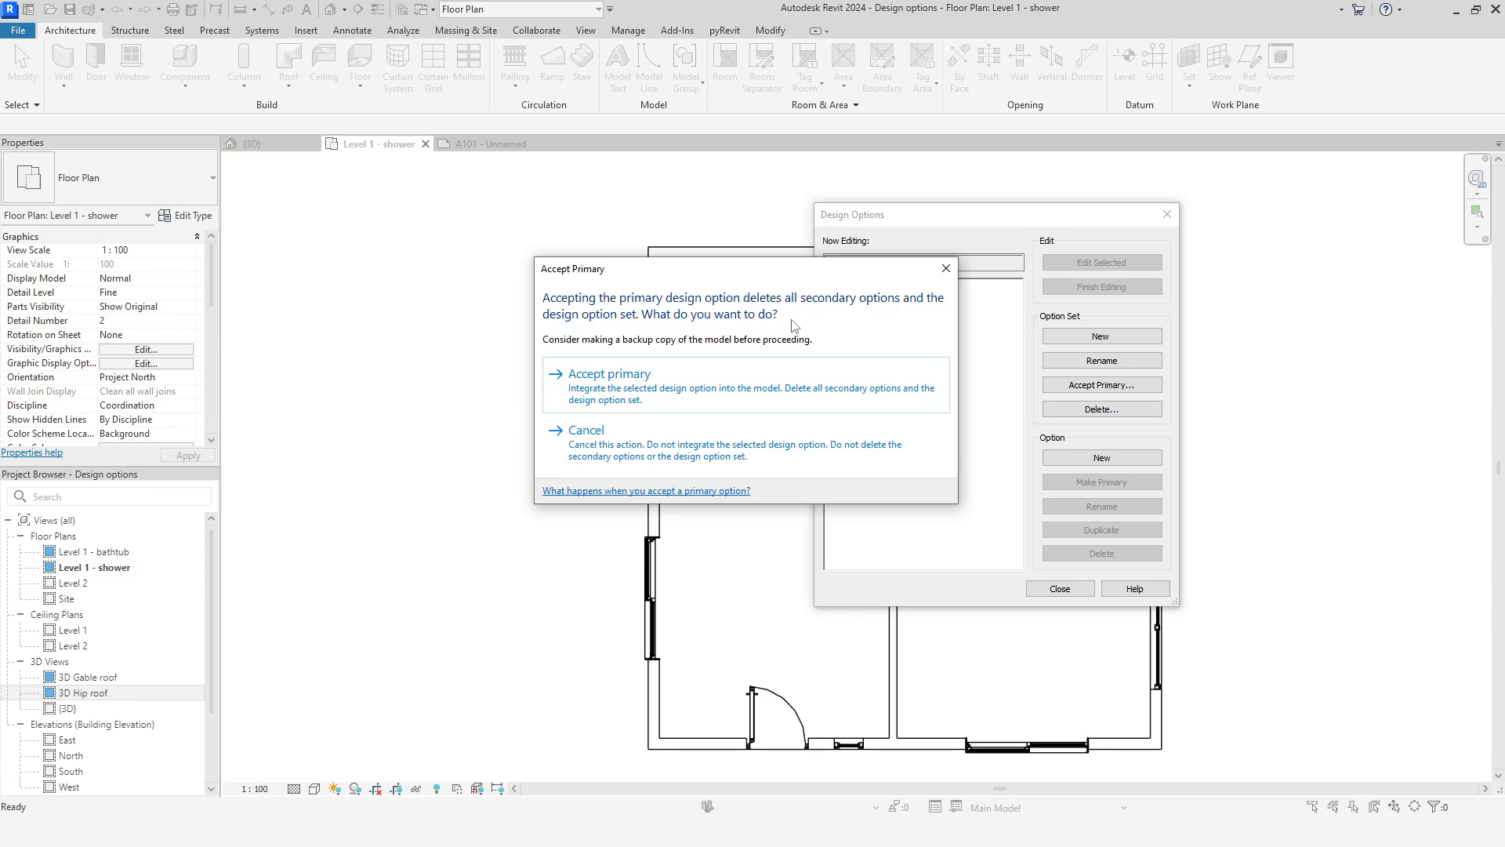
click(660, 389)
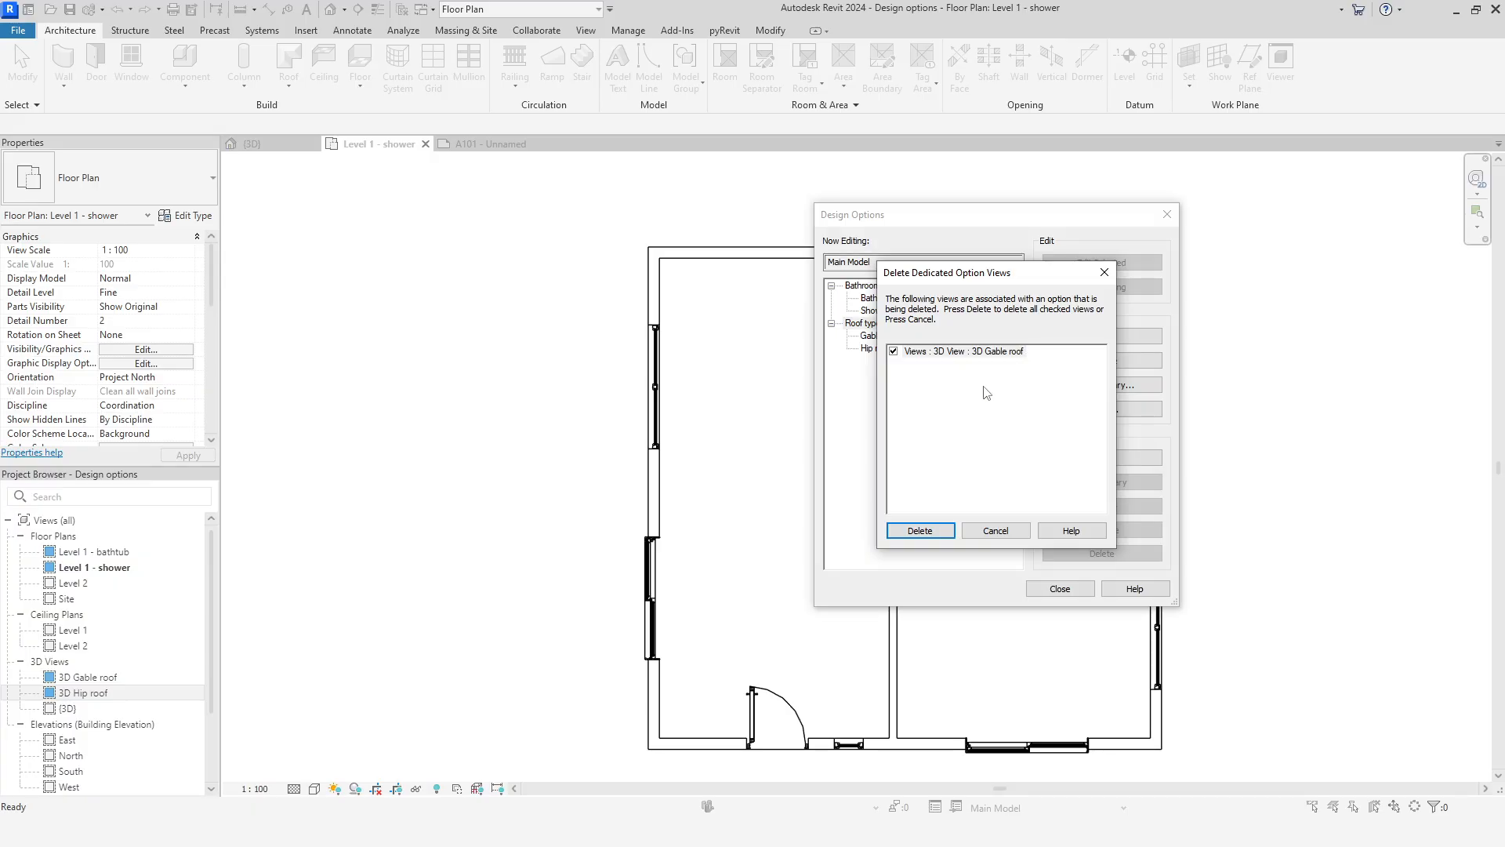
click(924, 532)
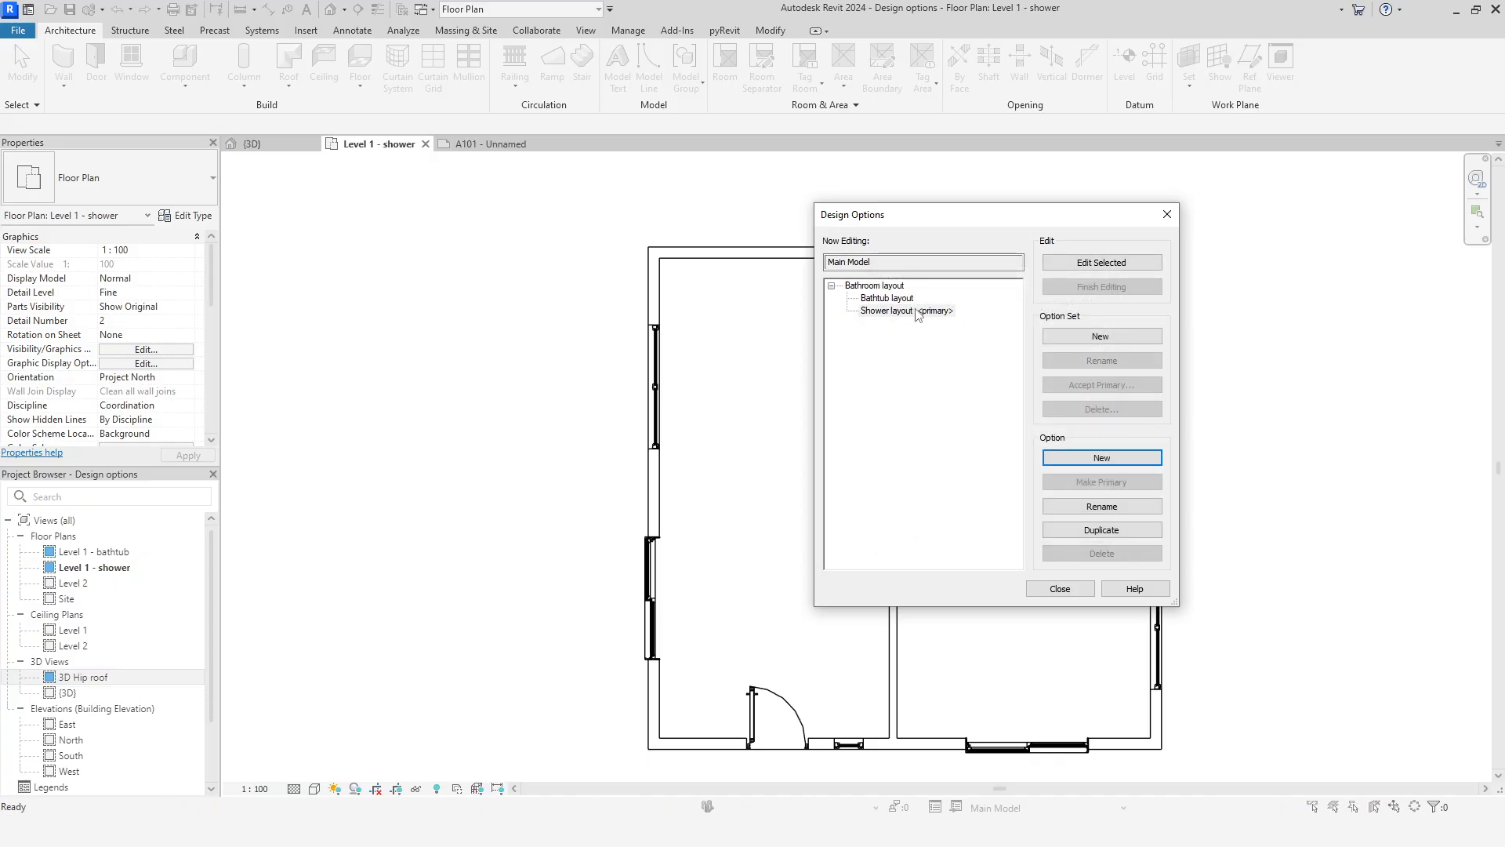
Accept the primary option of the Bathroom layout set, delete the Level 1 - bathtub view, and finish managing design options
click(878, 286)
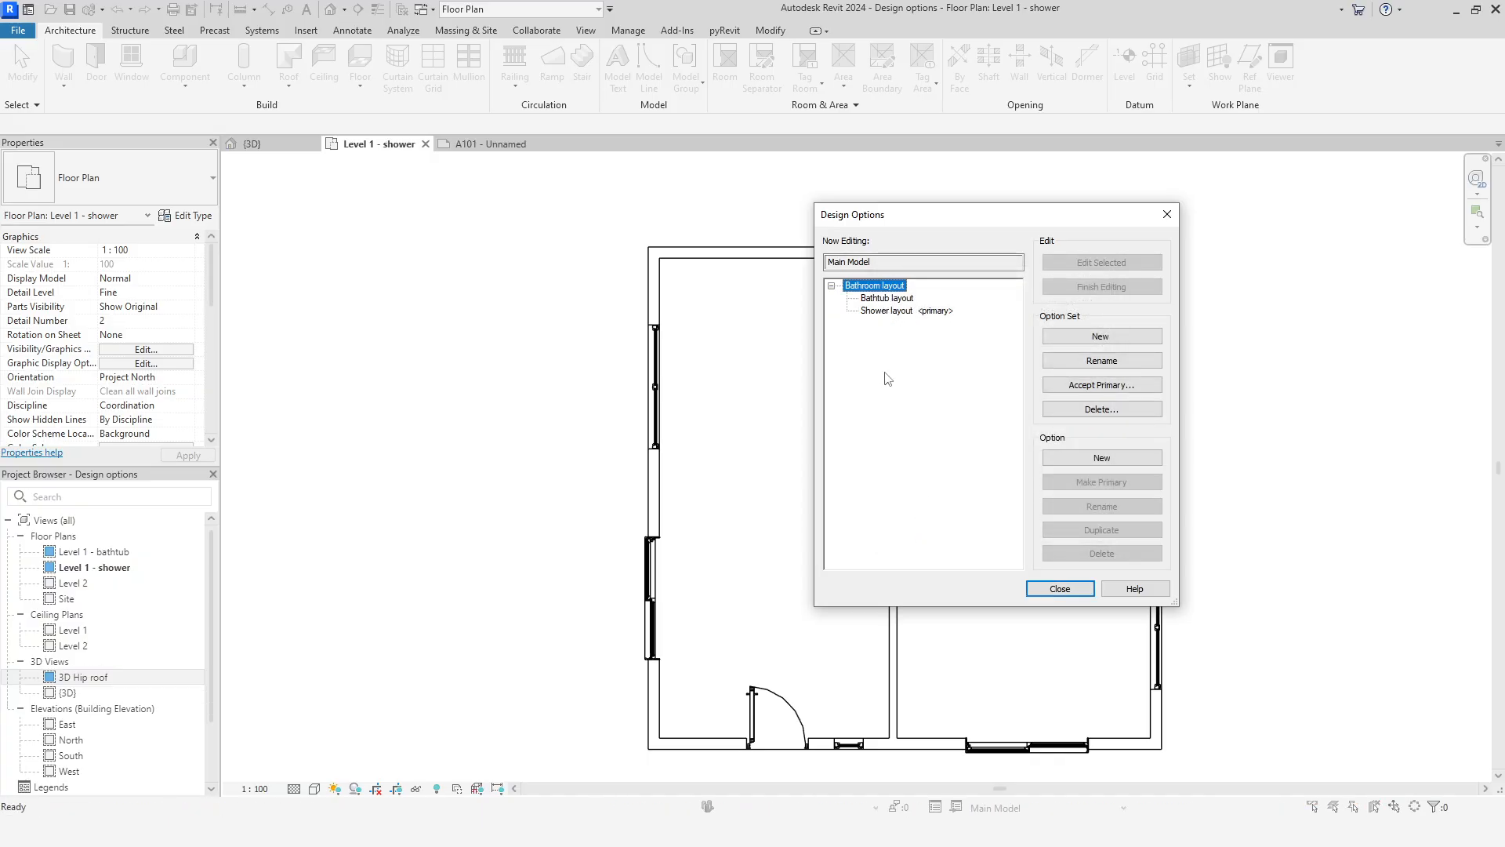
click(1101, 385)
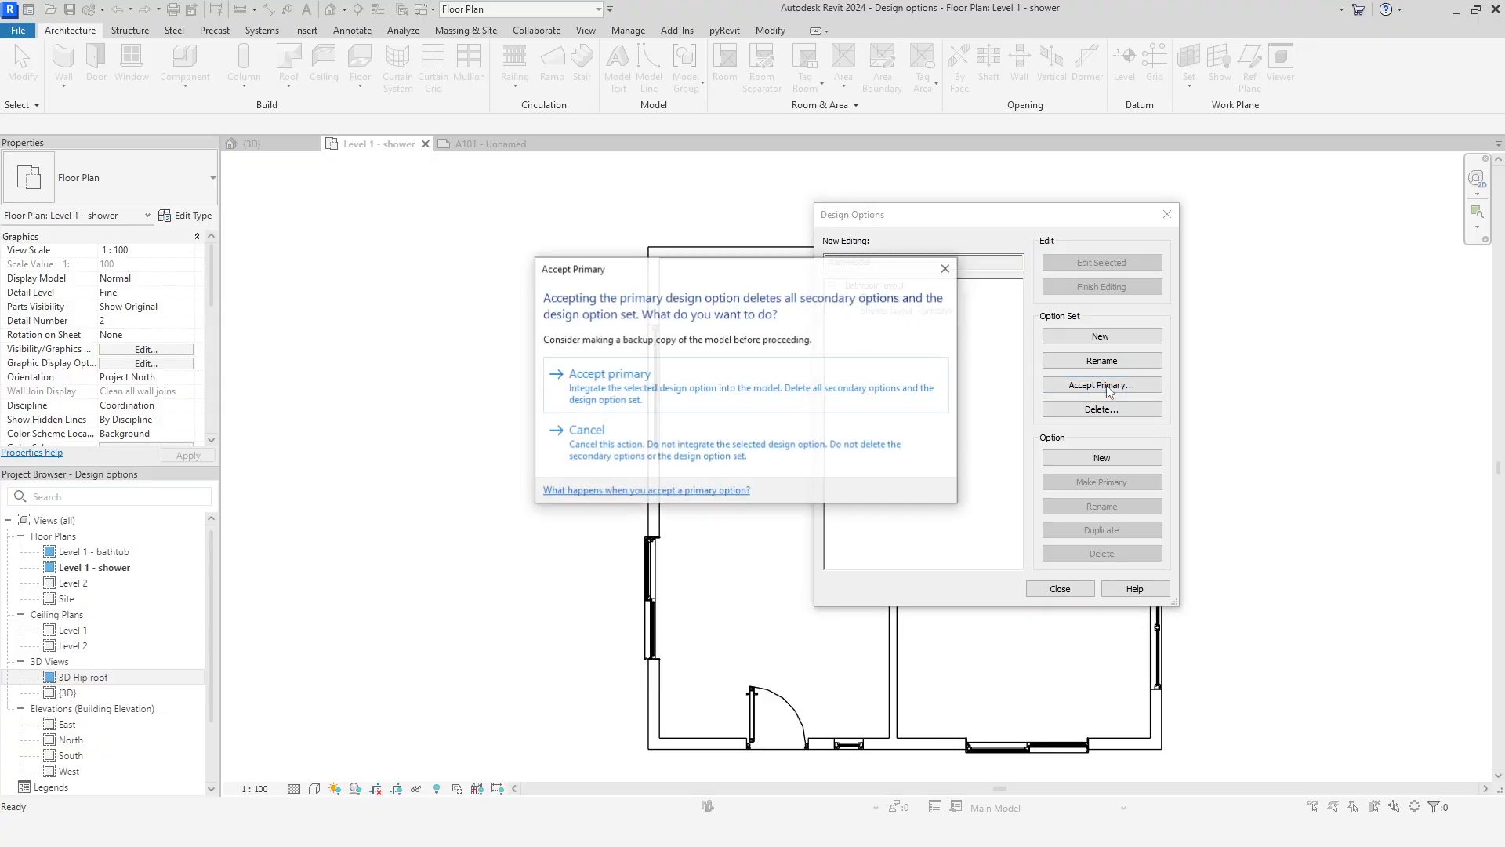
click(659, 388)
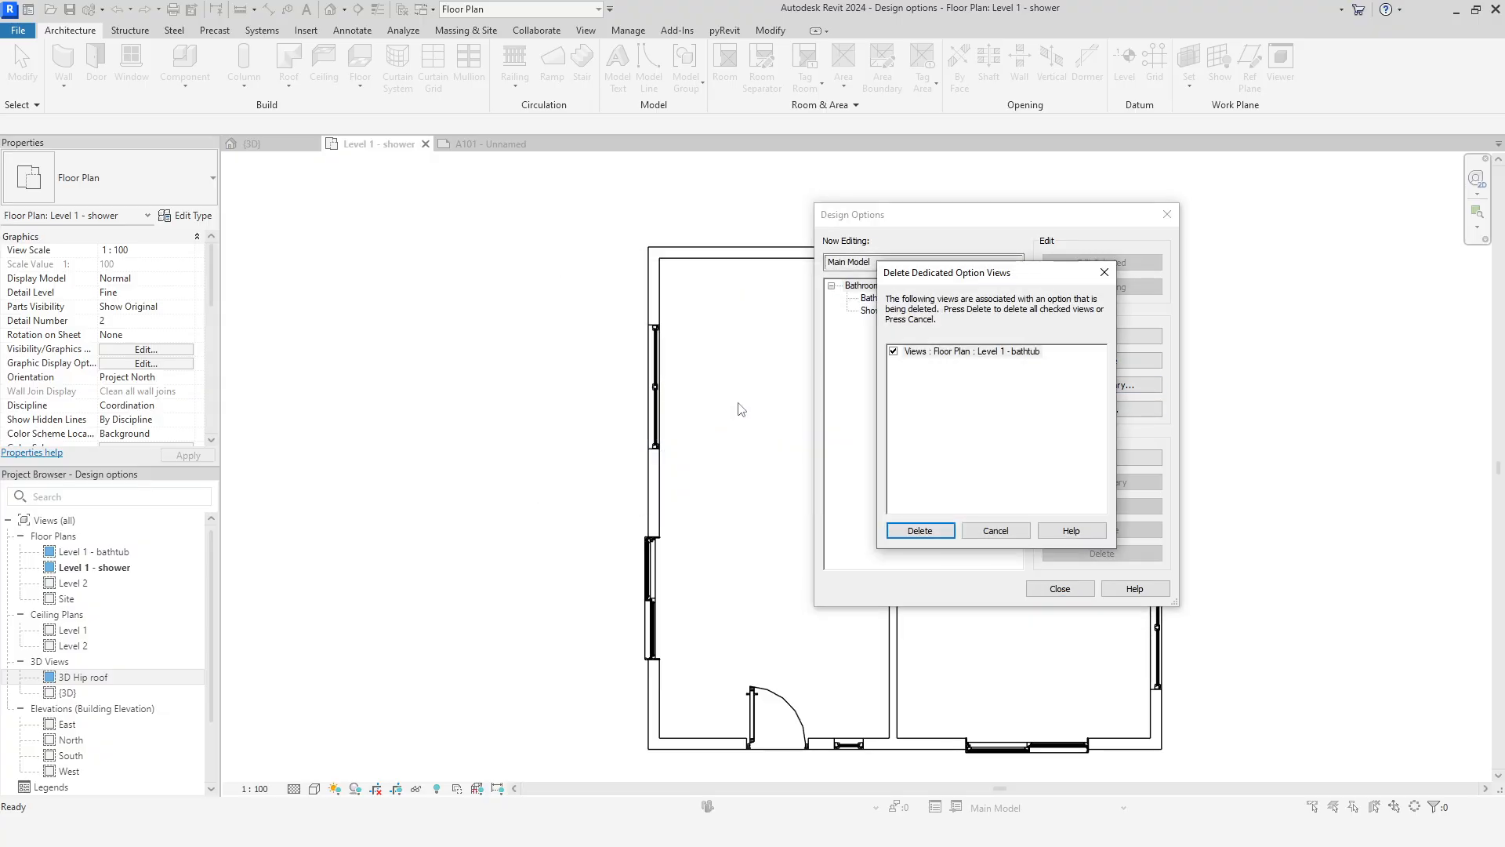
click(931, 541)
click(1052, 592)
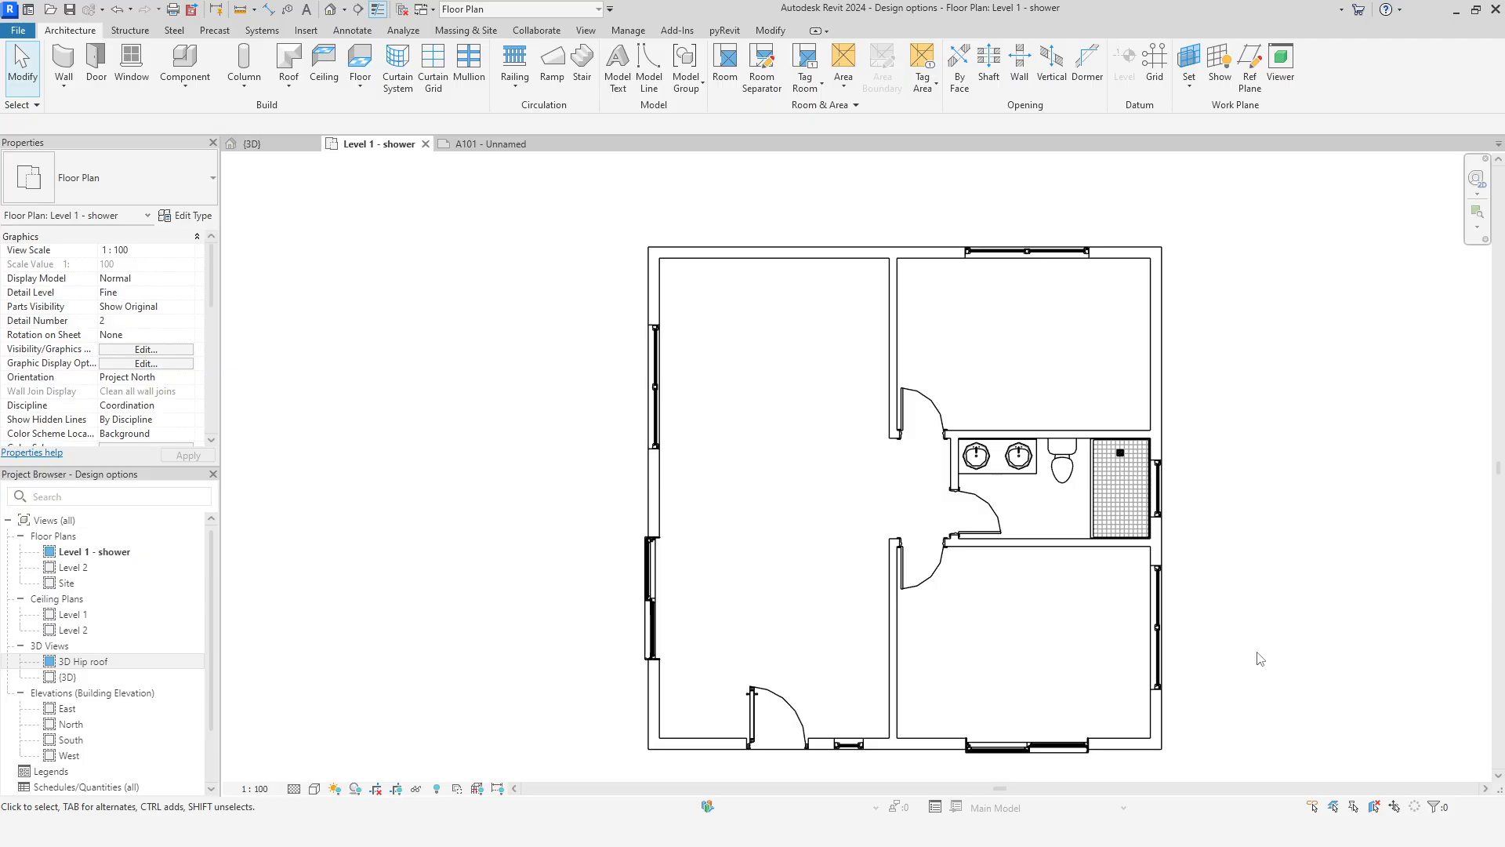
Check the {3D} view, then move the Level 1 - shower and 3D Hip roof viewports left to the middle of sheet A101
click(302, 149)
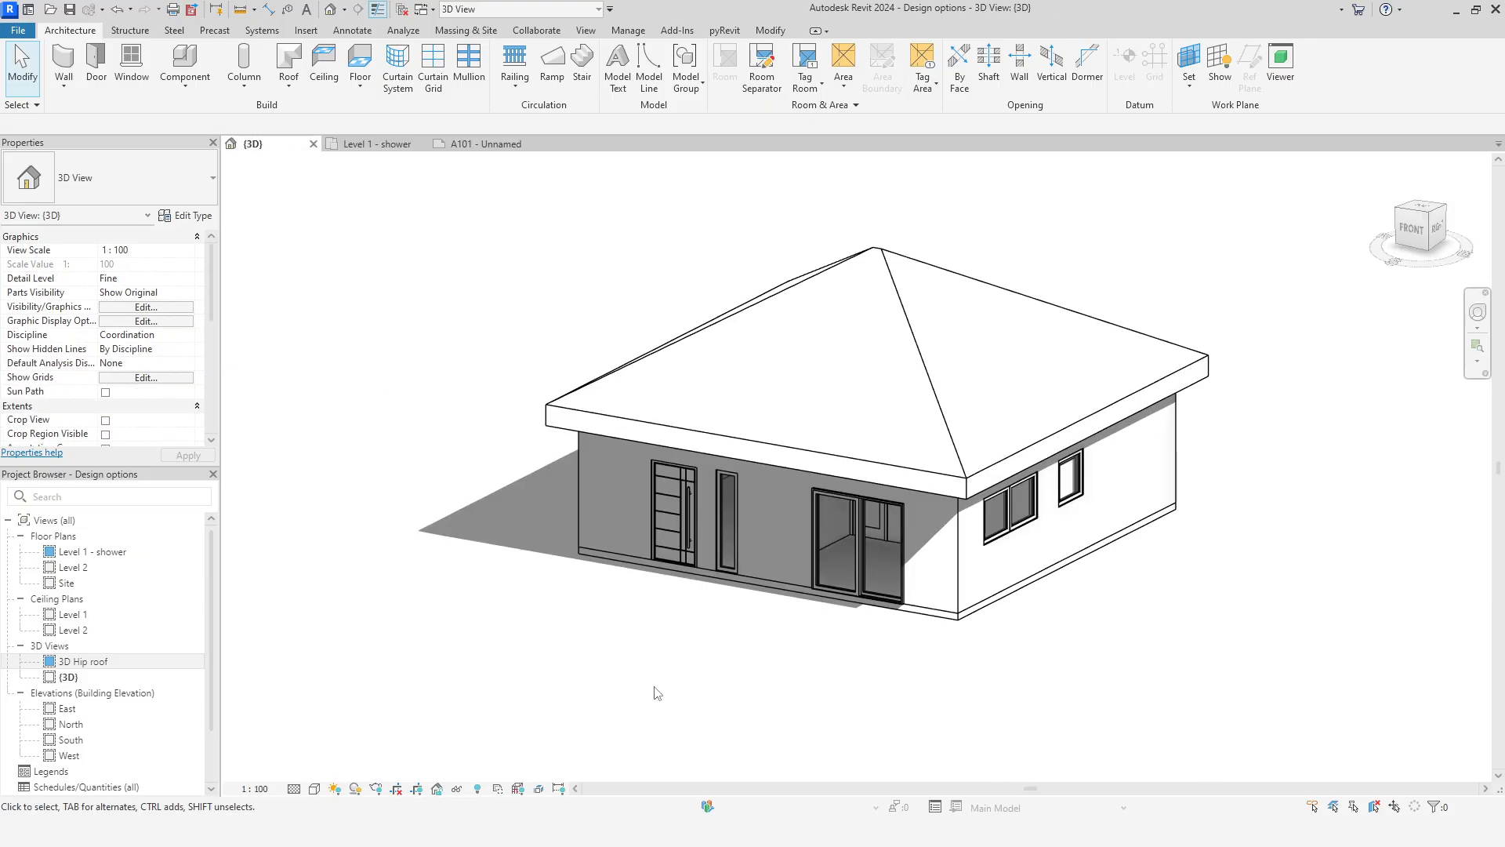
click(487, 146)
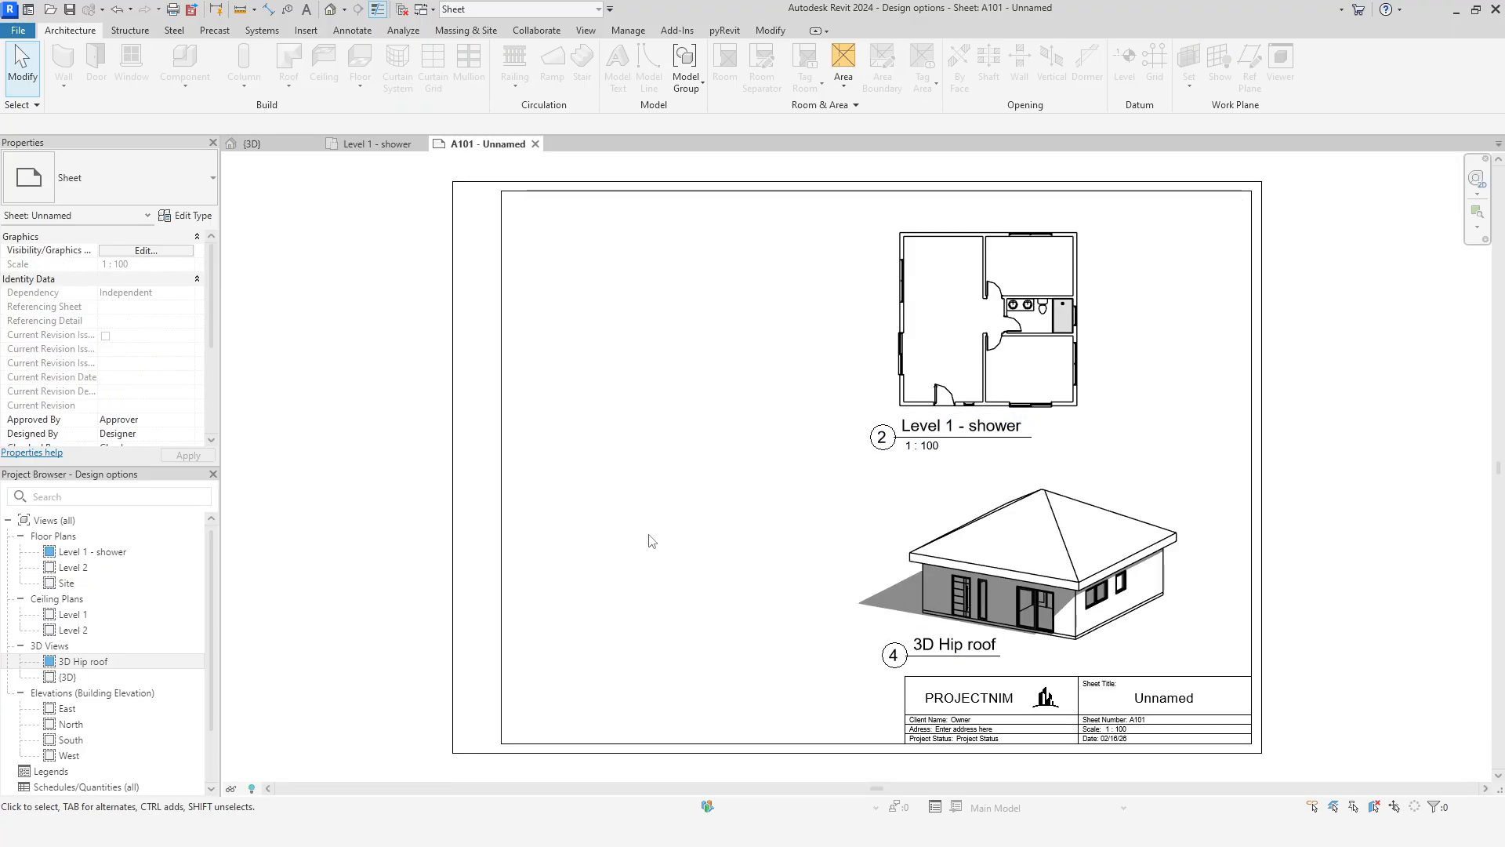
click(1055, 500)
ctrl+click(926, 337)
key(Left)
key(Left)
key(Left)
key(Left)
key(Left)
key(Left)
key(Left)
key(Left)
key(Left)
key(Left)
key(Left)
key(Left)
key(Left)
key(Left)
key(Left)
key(Left)
key(Left)
key(Left)
key(Left)
key(Left)
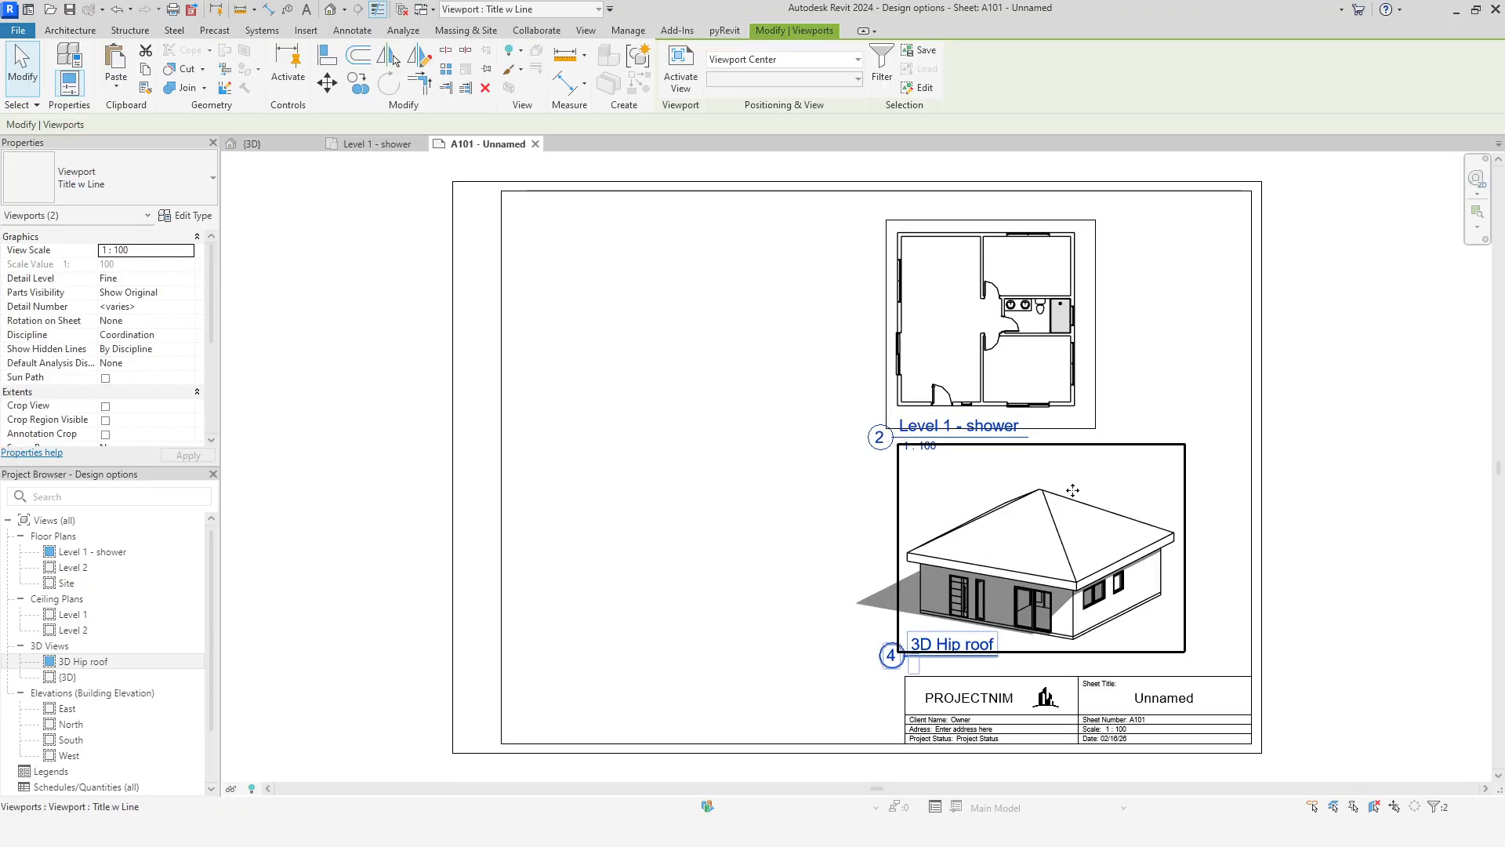
key(Left)
key(Left)
key(Left)
key(Left)
key(Left)
key(Left)
key(Left)
key(Left)
key(Left)
key(Left)
key(Left)
key(Left)
key(Left)
key(Left)
key(Left)
key(Left)
key(Left)
key(Left)
key(Left)
key(Left)
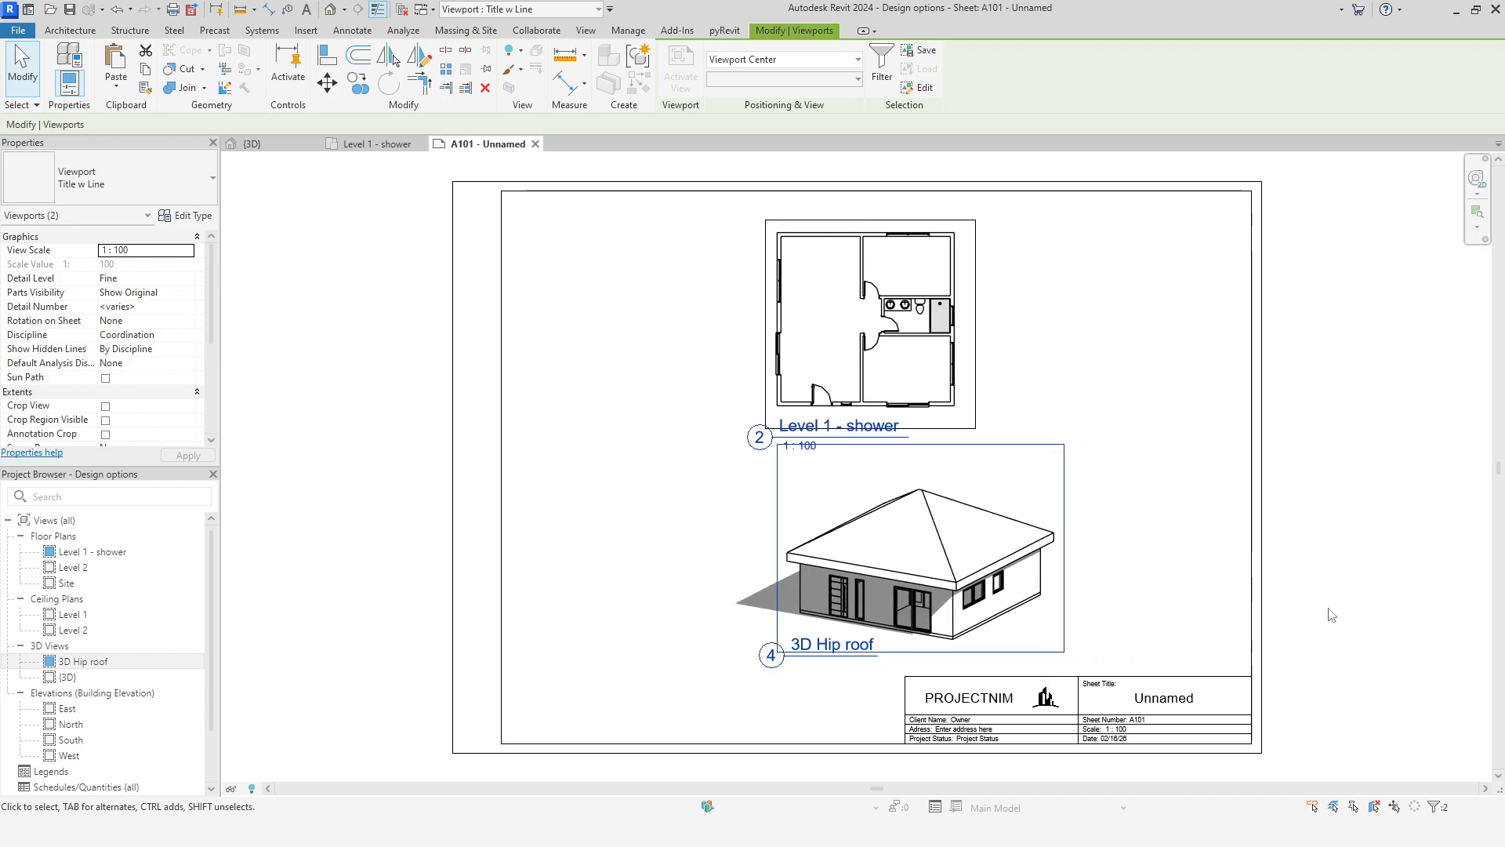
key(Escape)
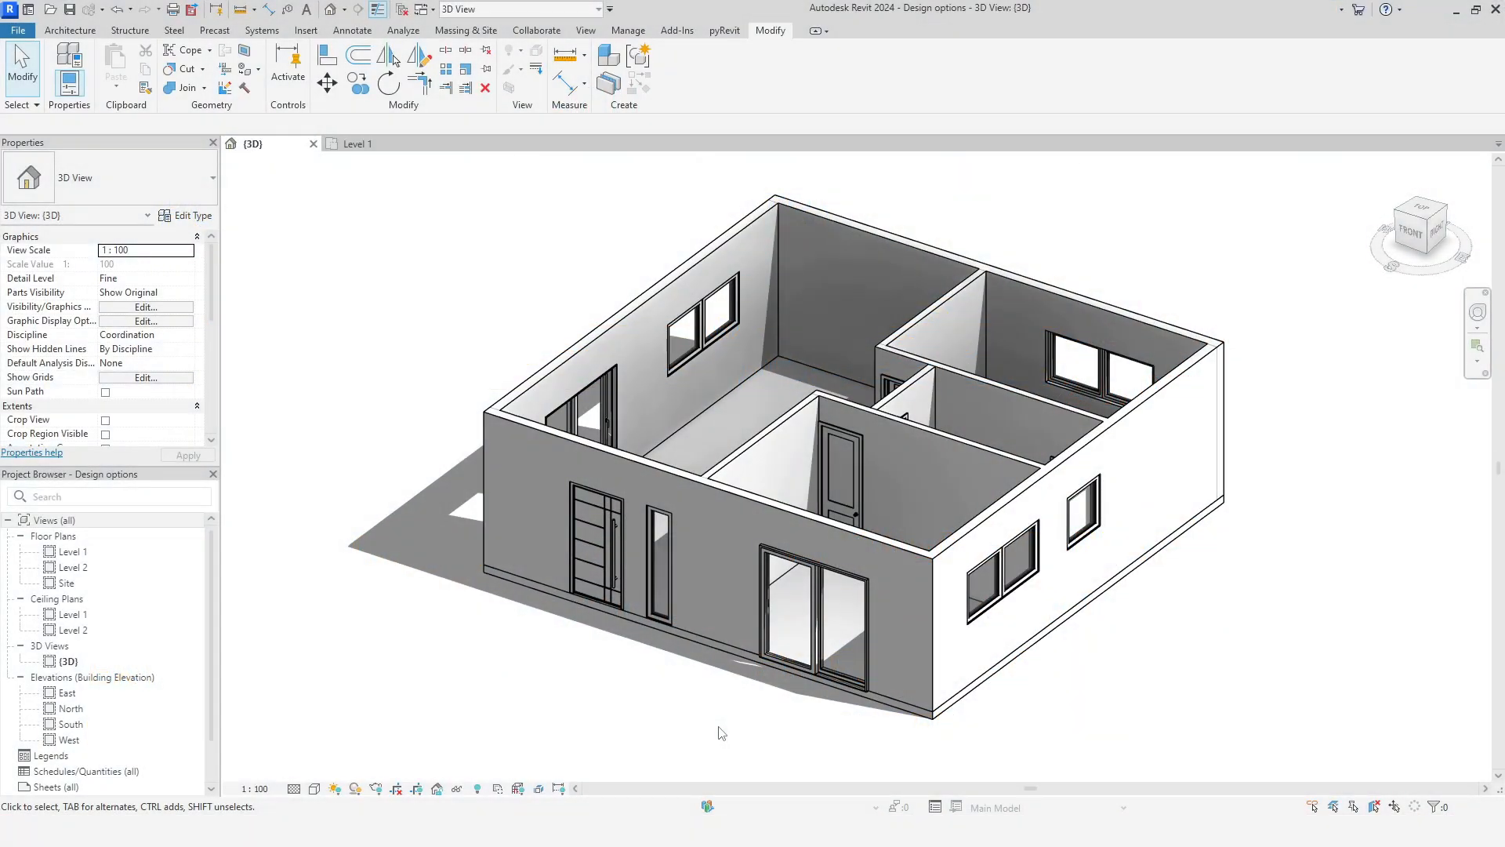
In the roofless house model, create a design option set and name it HOUSE VARIANTS
click(935, 807)
click(942, 380)
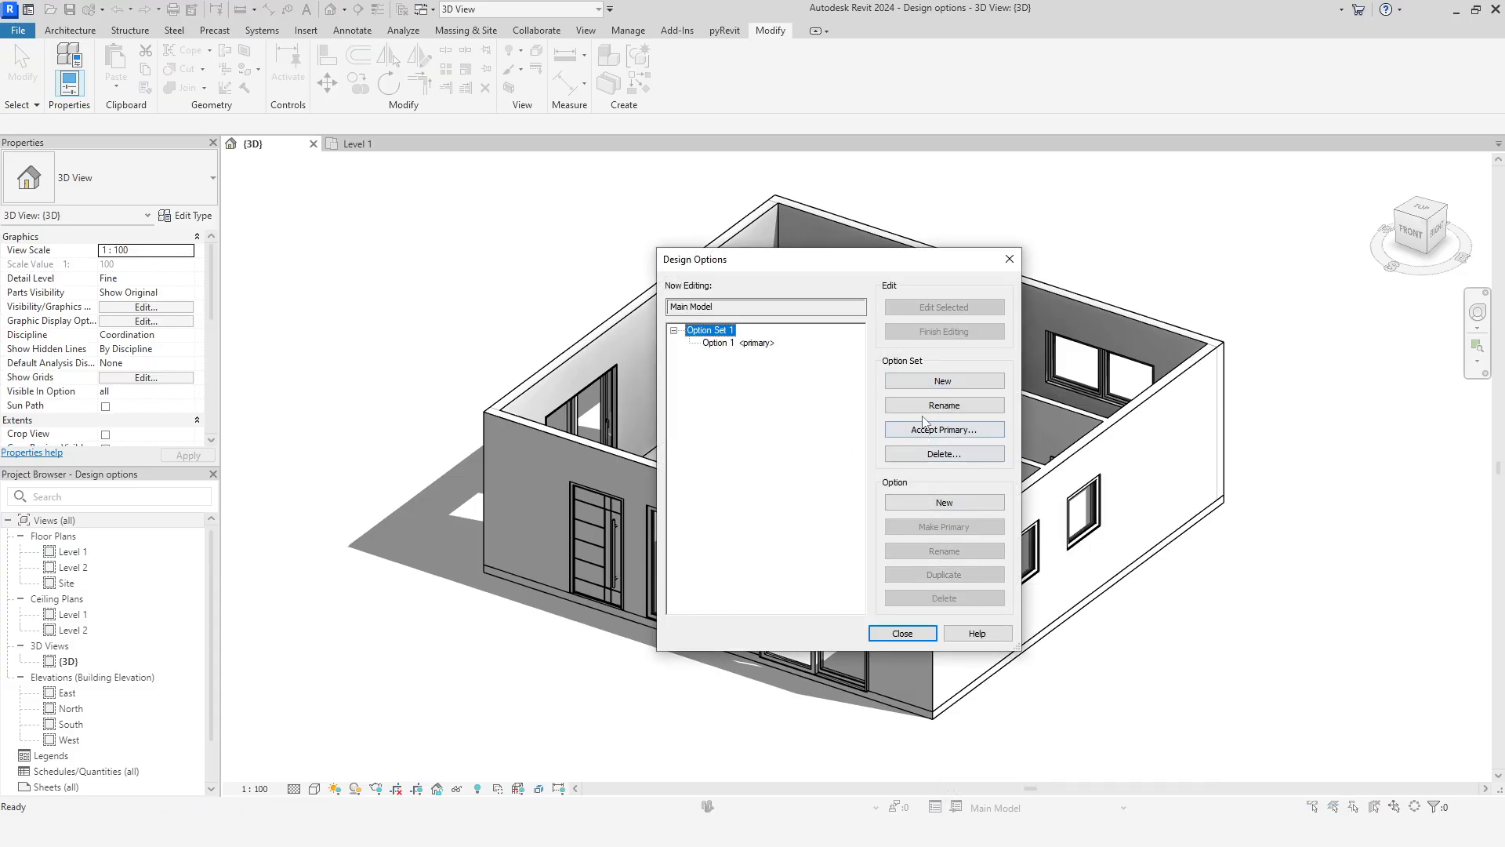
click(944, 404)
text(HOUS)
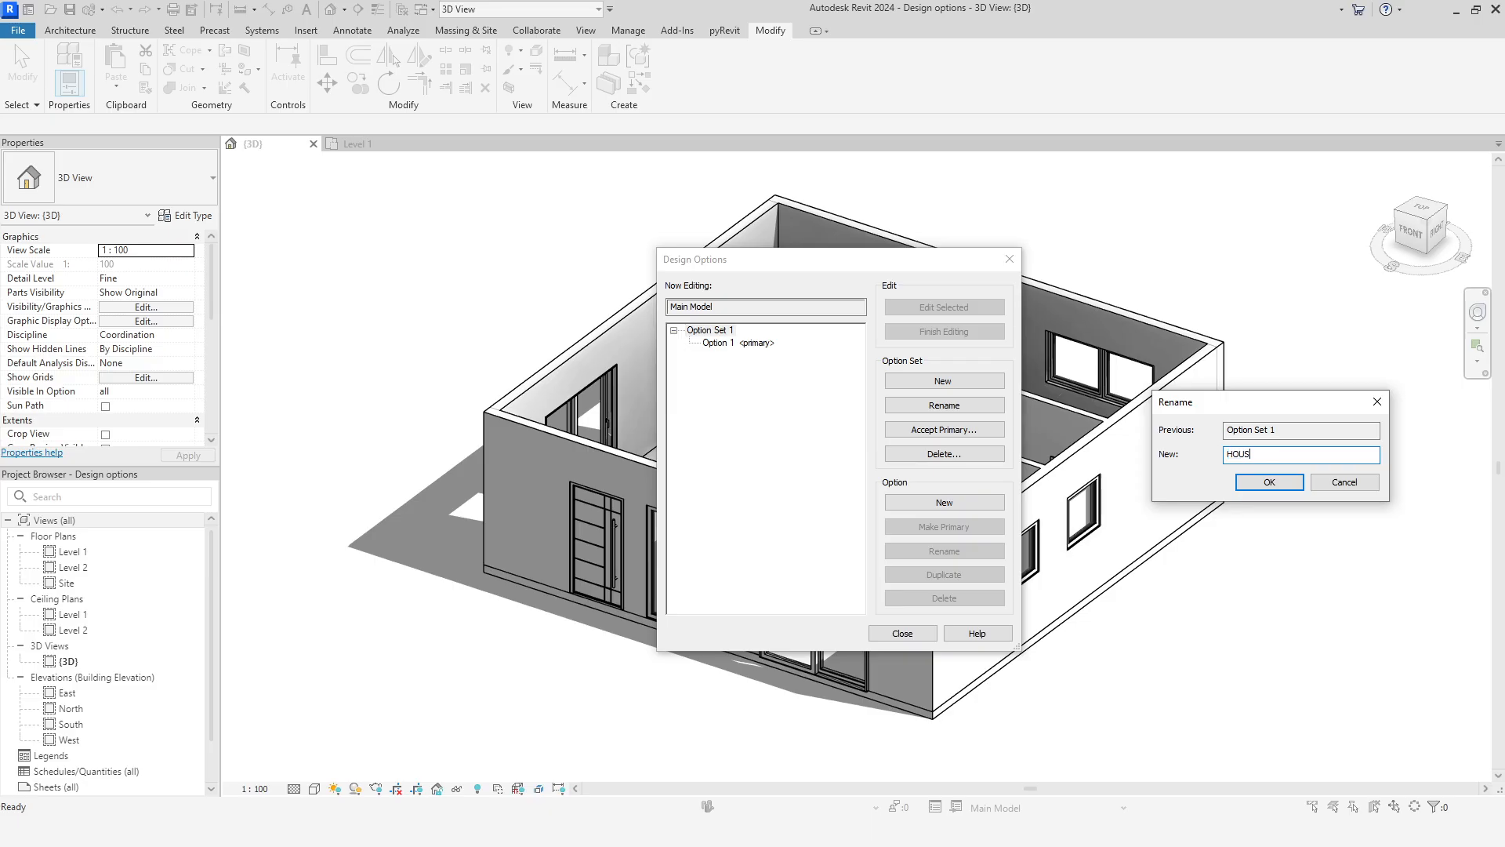
text(E VARIANTS)
click(1278, 482)
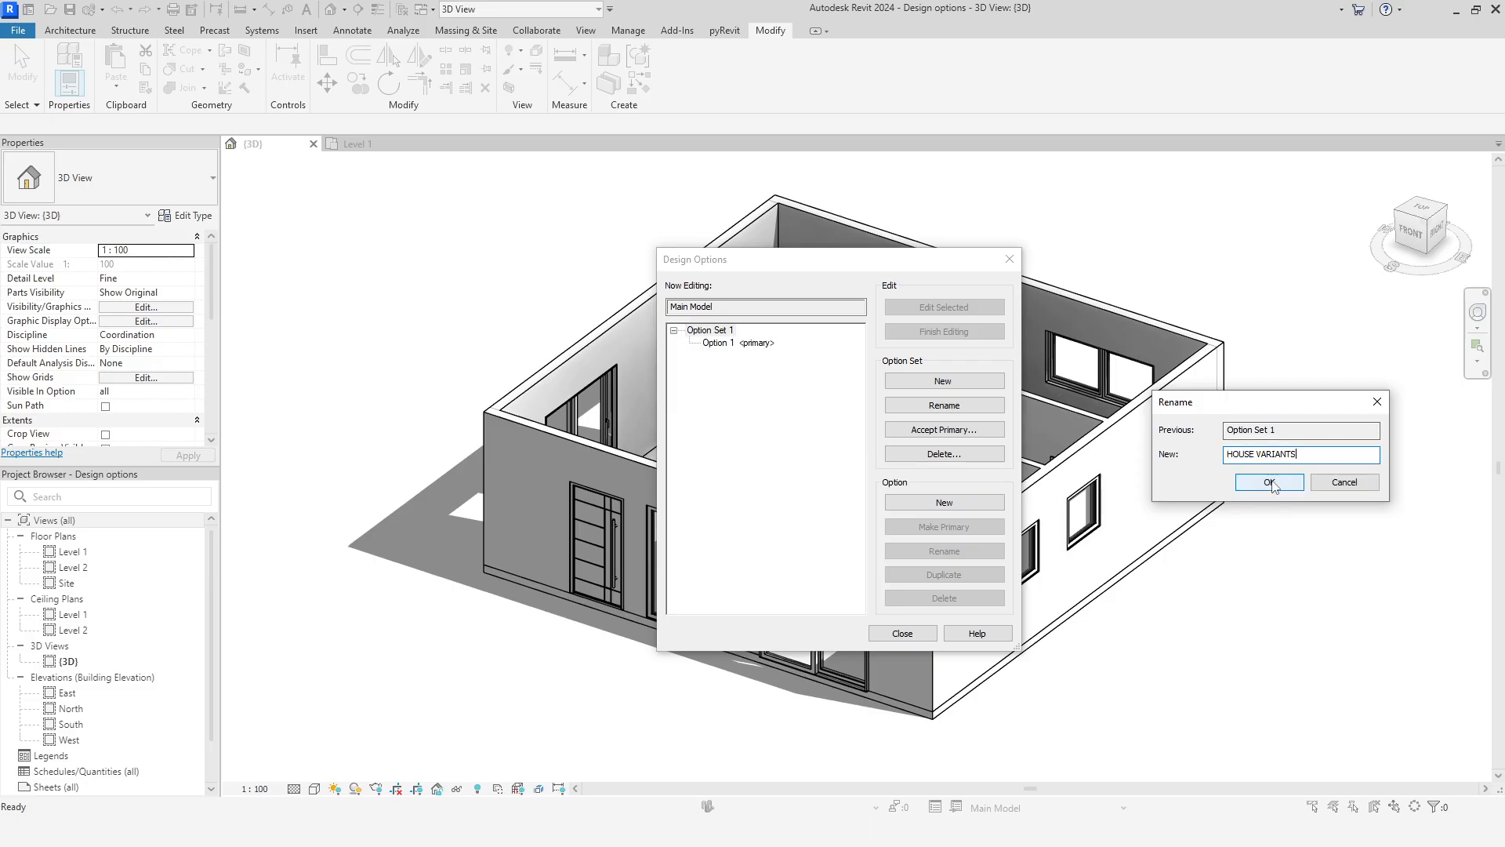
Rename the set's primary option as Aligned+Gable+Sliding
click(748, 344)
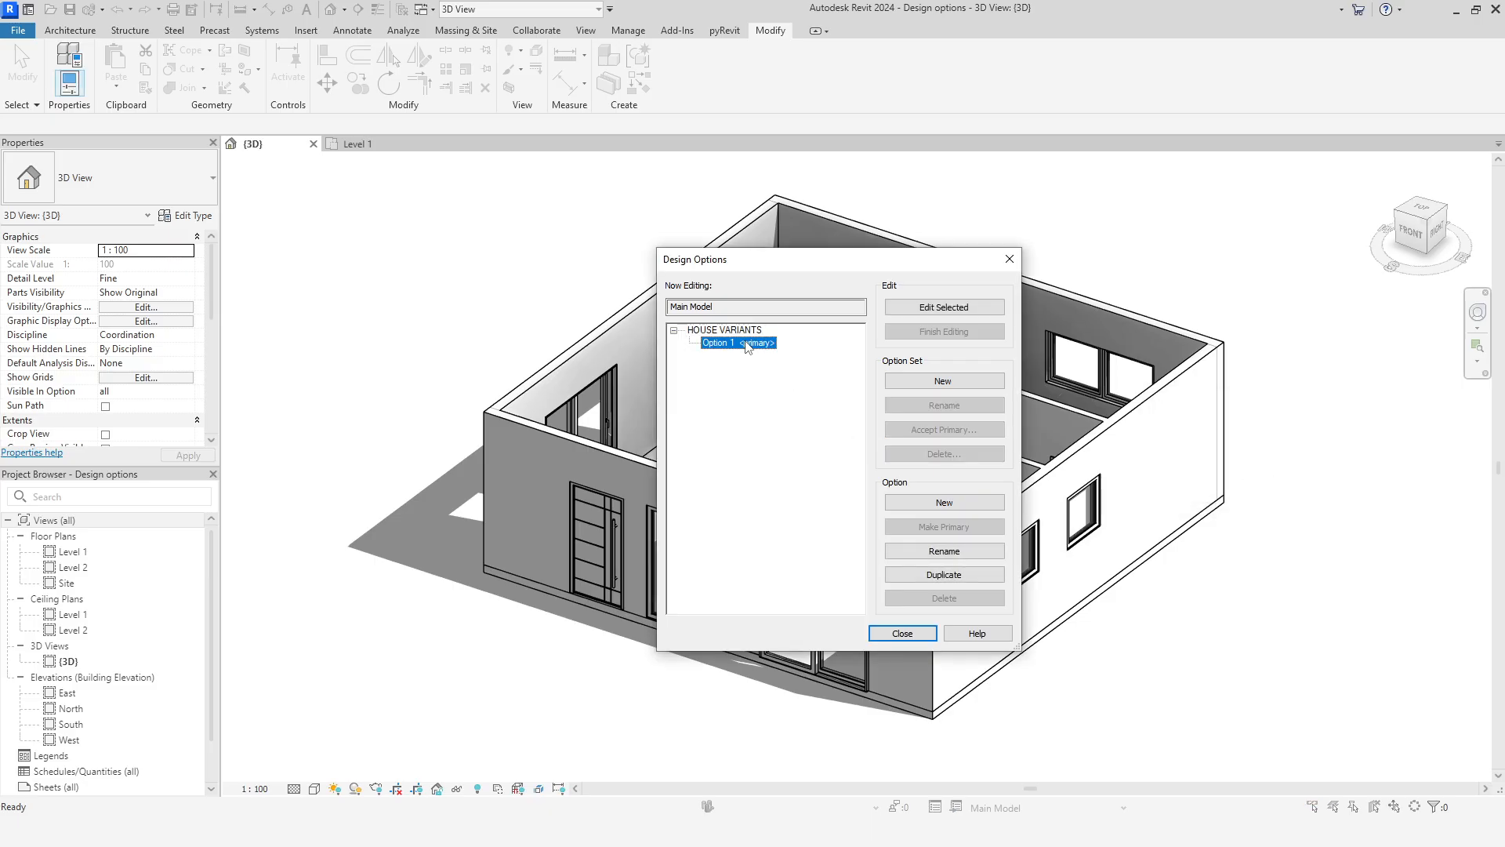
click(942, 551)
text(Aligned+Gable+Sliding)
click(1270, 485)
Duplicate the Aligned+Gable+Sliding option and name the copy Aligned+Hip+Sliding
click(958, 579)
click(957, 552)
click(1280, 453)
double_click(1280, 453)
text(Hip)
key(End)
key(BackSpace)
key(BackSpace)
key(BackSpace)
key(BackSpace)
click(1285, 484)
Add two more options to HOUSE VARIANTS, named Extended+Gable+Sliding and Extended+Hip+Sliding
click(944, 502)
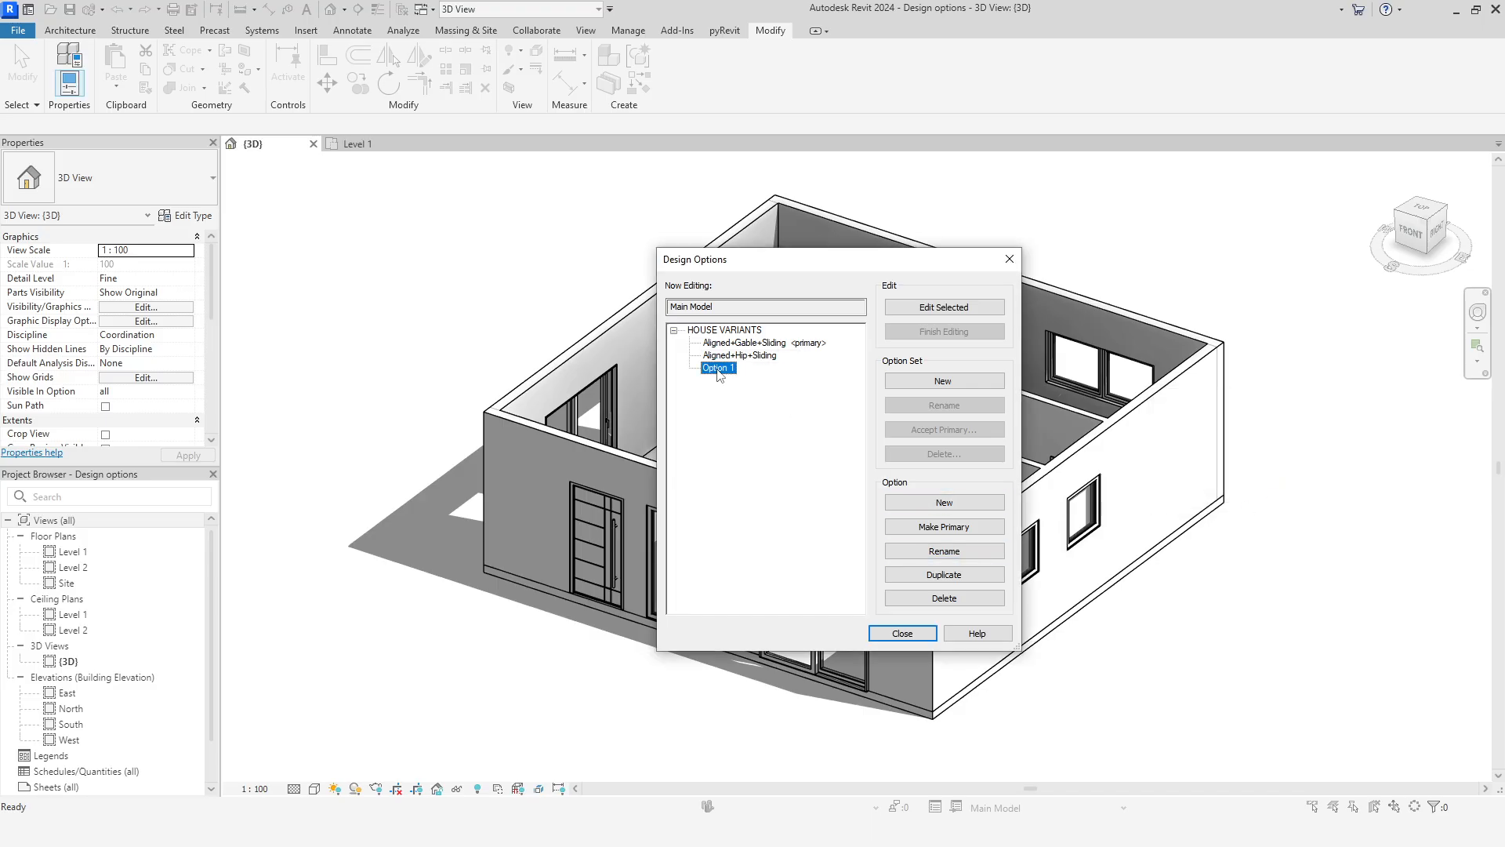
click(944, 551)
text(Extended+Gable+Sliding)
click(1269, 481)
click(944, 503)
click(943, 551)
text(Extended+Hip+Sliding)
click(1290, 484)
Add two options to the set, named Aligned+Gable+2 windows and Aligned+Hip+2 windows
click(944, 503)
click(943, 551)
text(Aligned+Gable+2 windows)
click(1270, 482)
click(943, 502)
click(943, 551)
text(Aligned+Hip+2 windows)
click(1269, 482)
Add the options Extended+Gable+2 windows and Extended+Hip+2 windows, and close the design options setup
click(944, 503)
click(943, 551)
text(Extended+Gable+2 windows)
key(Return)
click(937, 502)
click(944, 551)
text(Extended+Hip+2 windows)
key(Return)
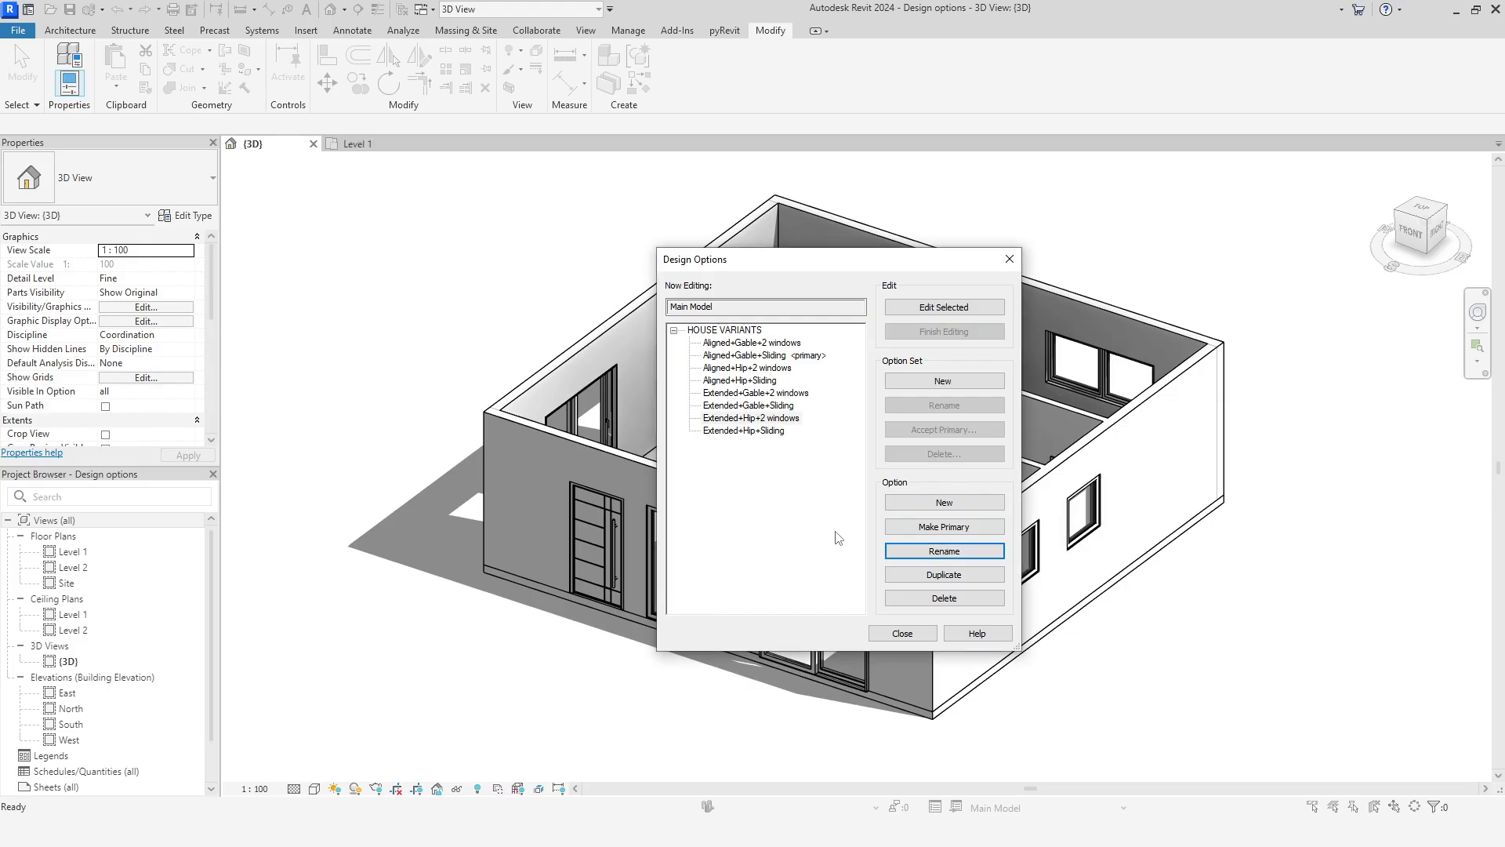
click(902, 633)
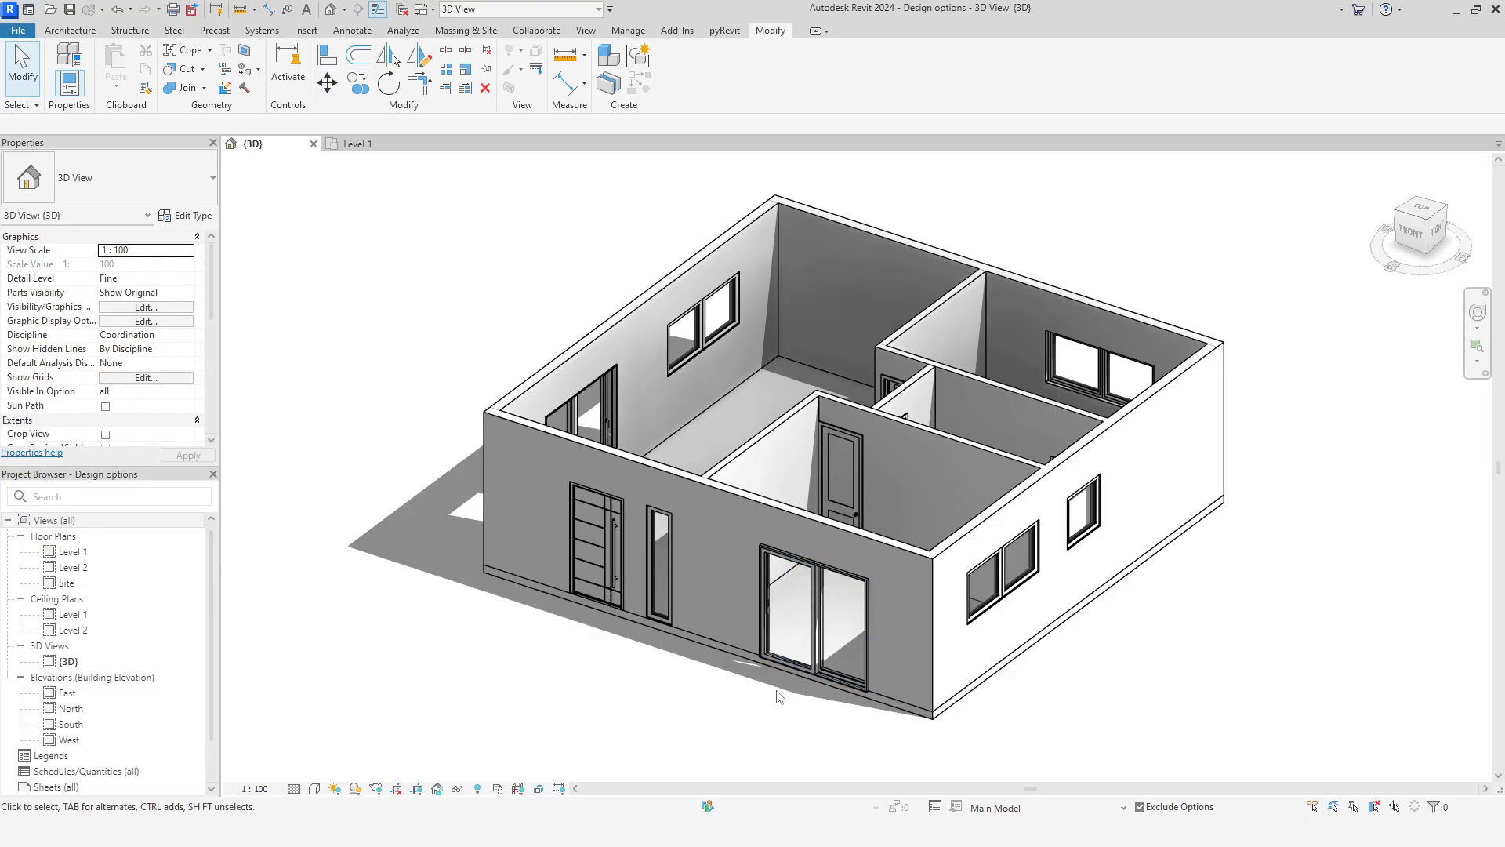
Select the chain of four exterior walls plus the floor and add them to all options of HOUSE VARIANTS
shift+middle_drag(748, 725, 921, 732)
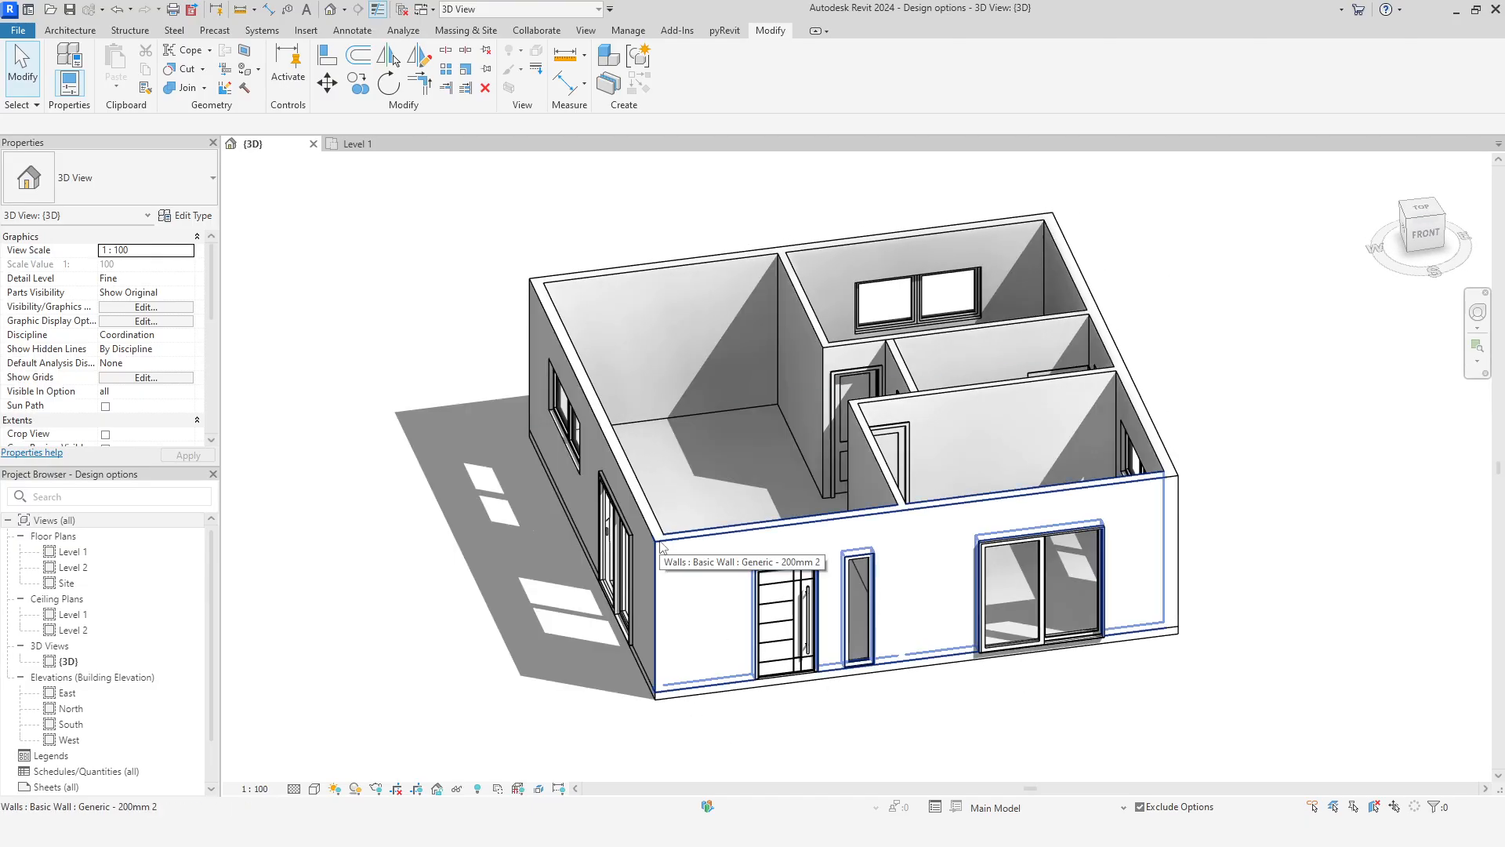
key(Tab)
click(660, 539)
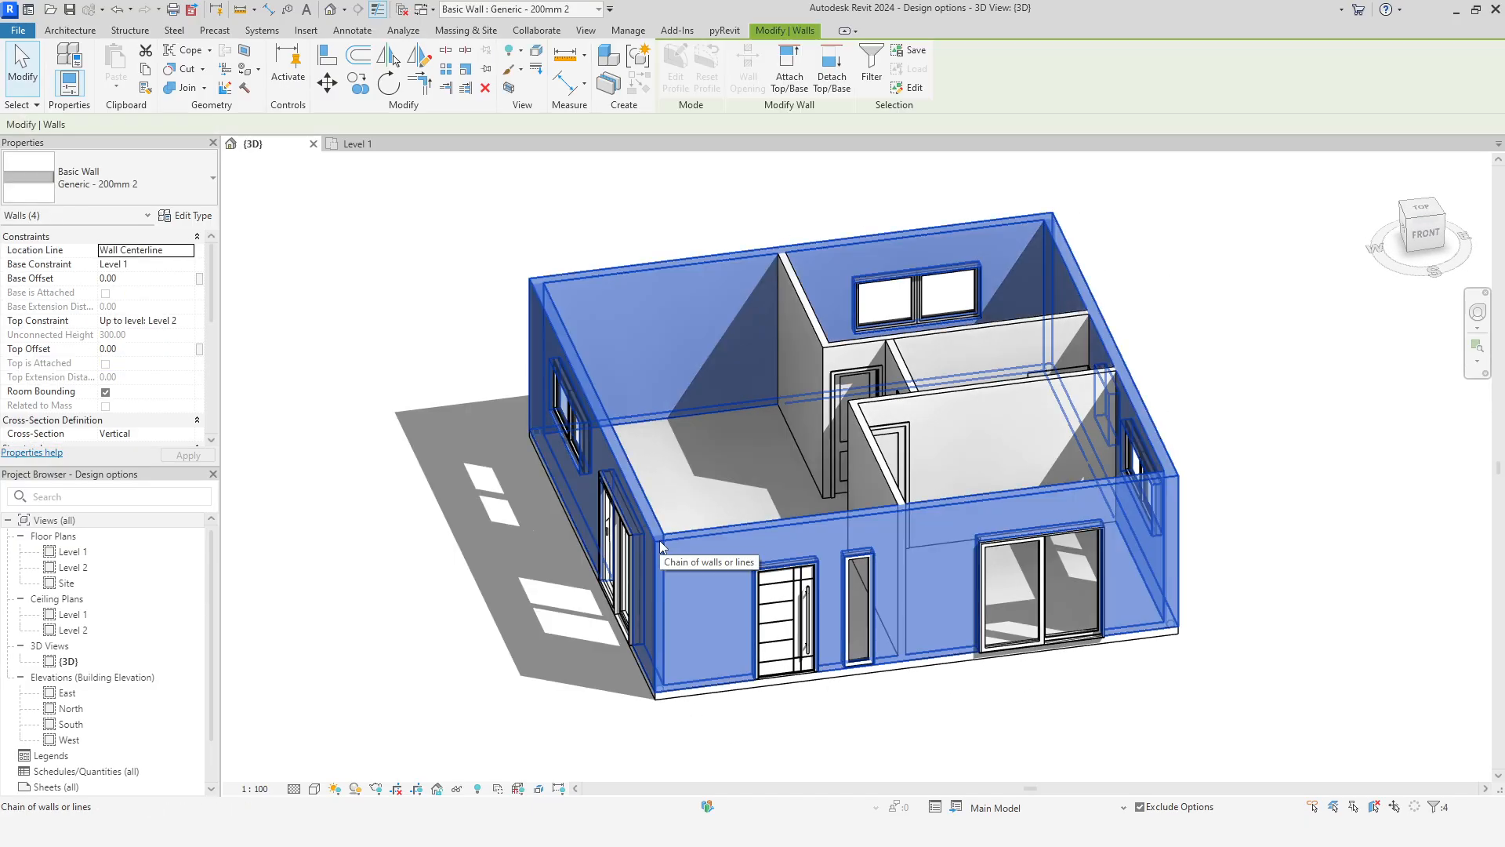
ctrl+click(722, 695)
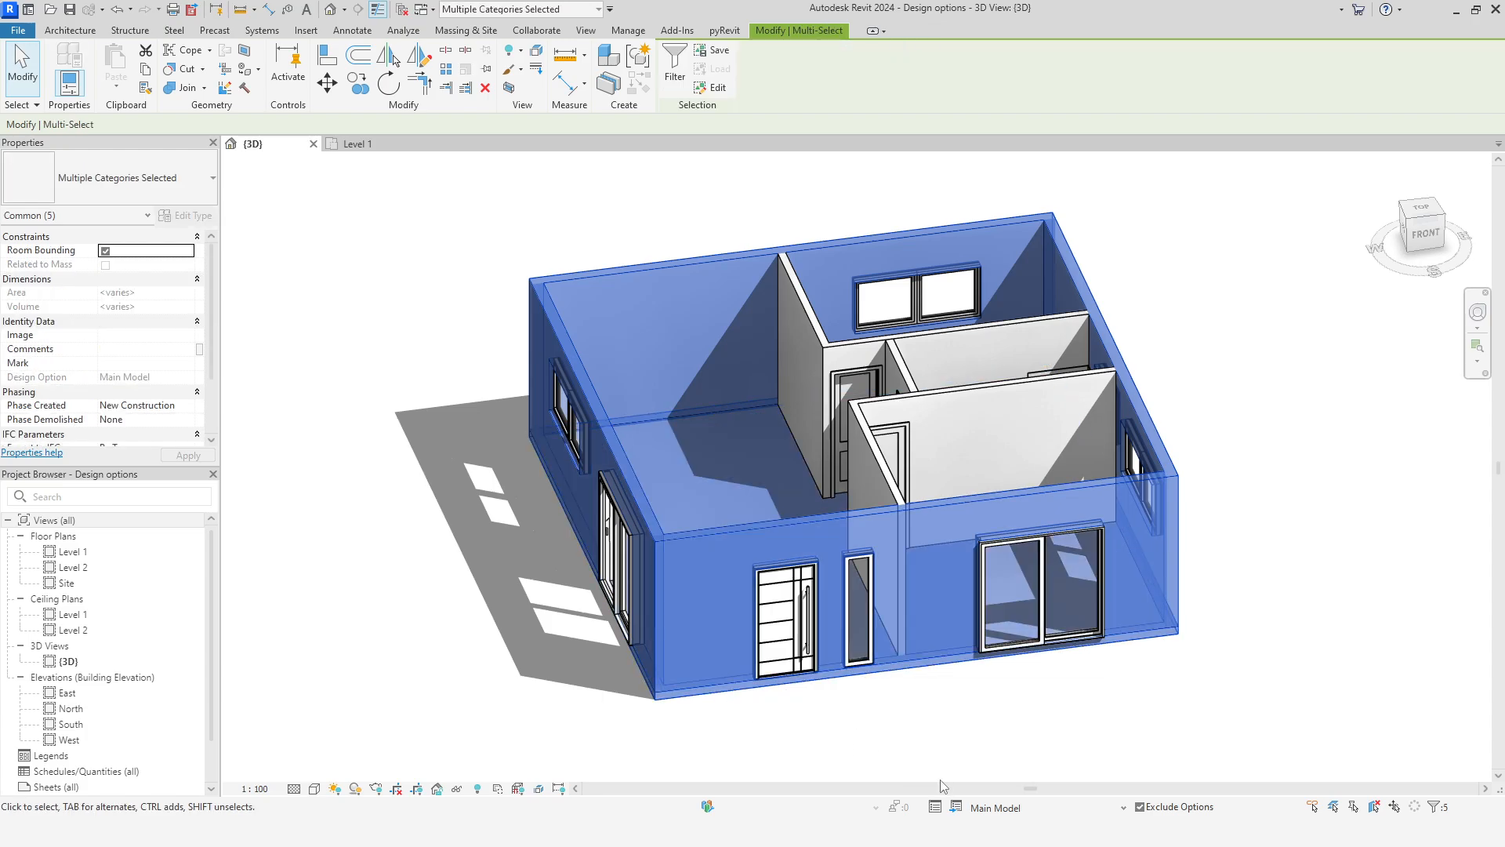
click(958, 807)
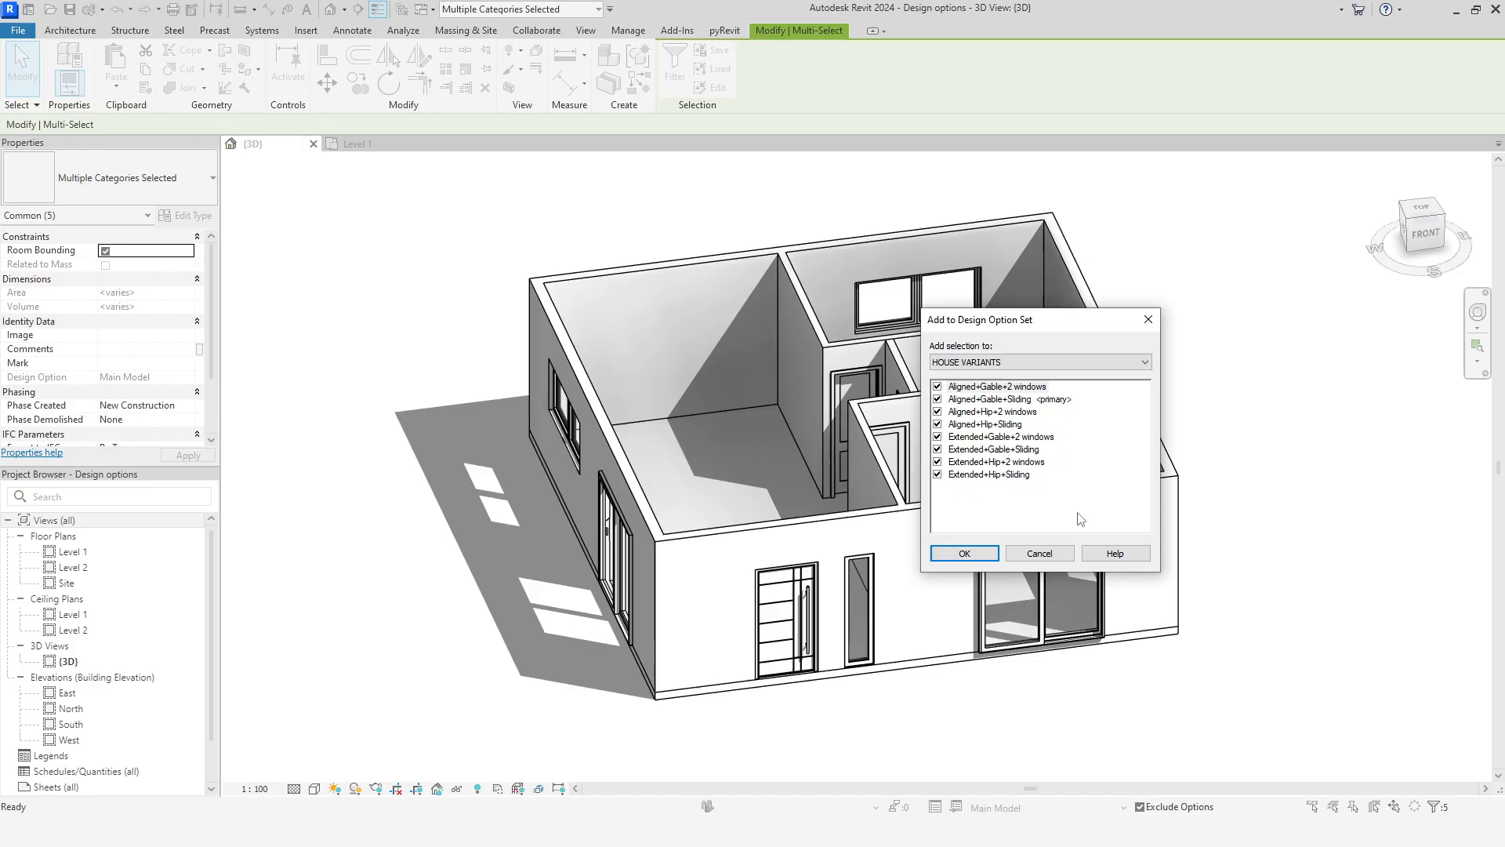
click(956, 552)
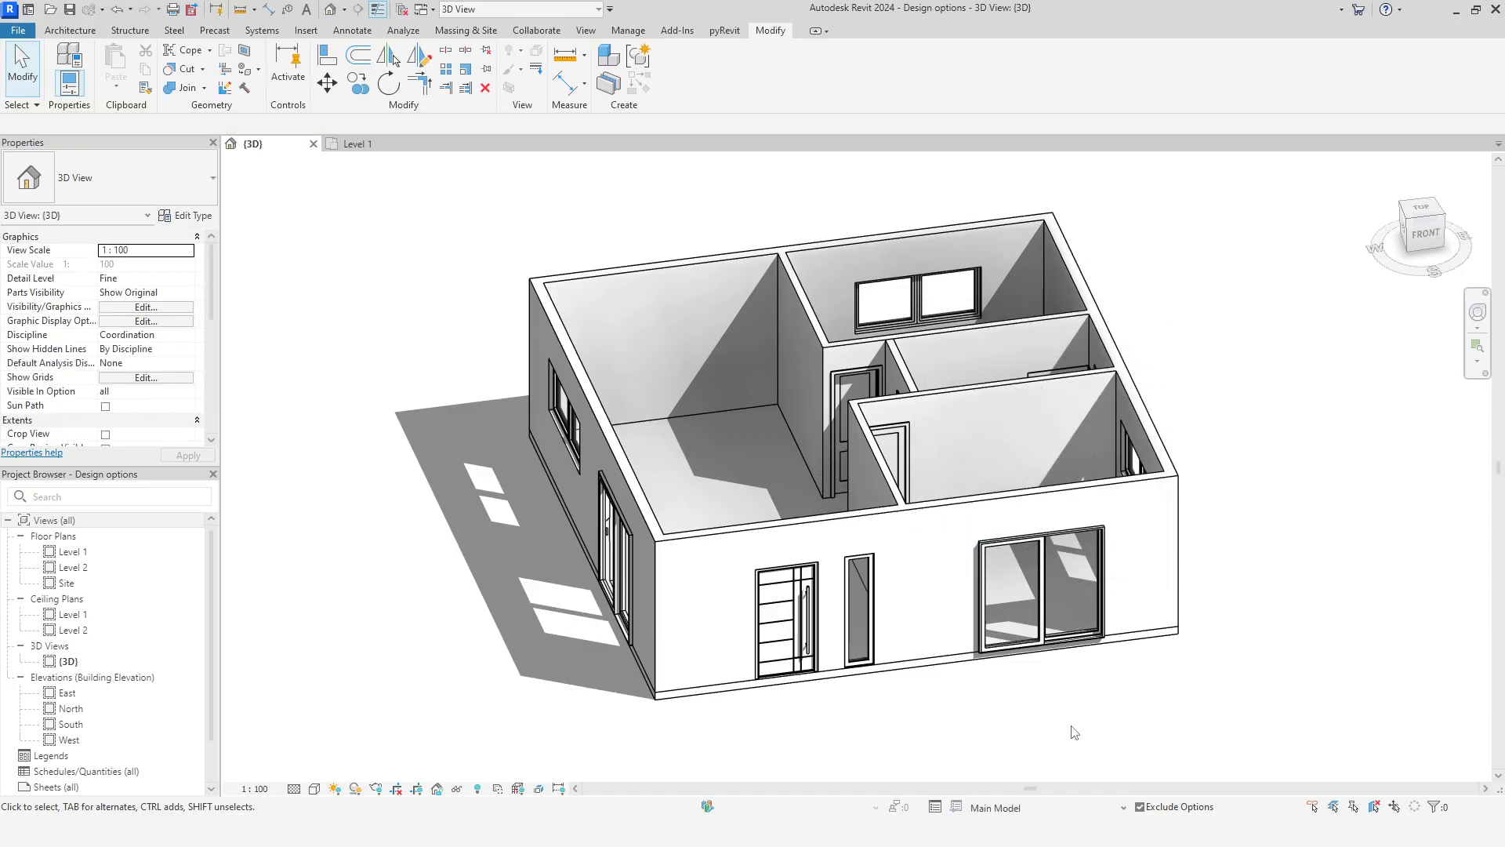
In the Aligned+Gable+Sliding option, start a footprint roof on Level 2 with boundary lines along all exterior walls, overhang 50
click(1009, 808)
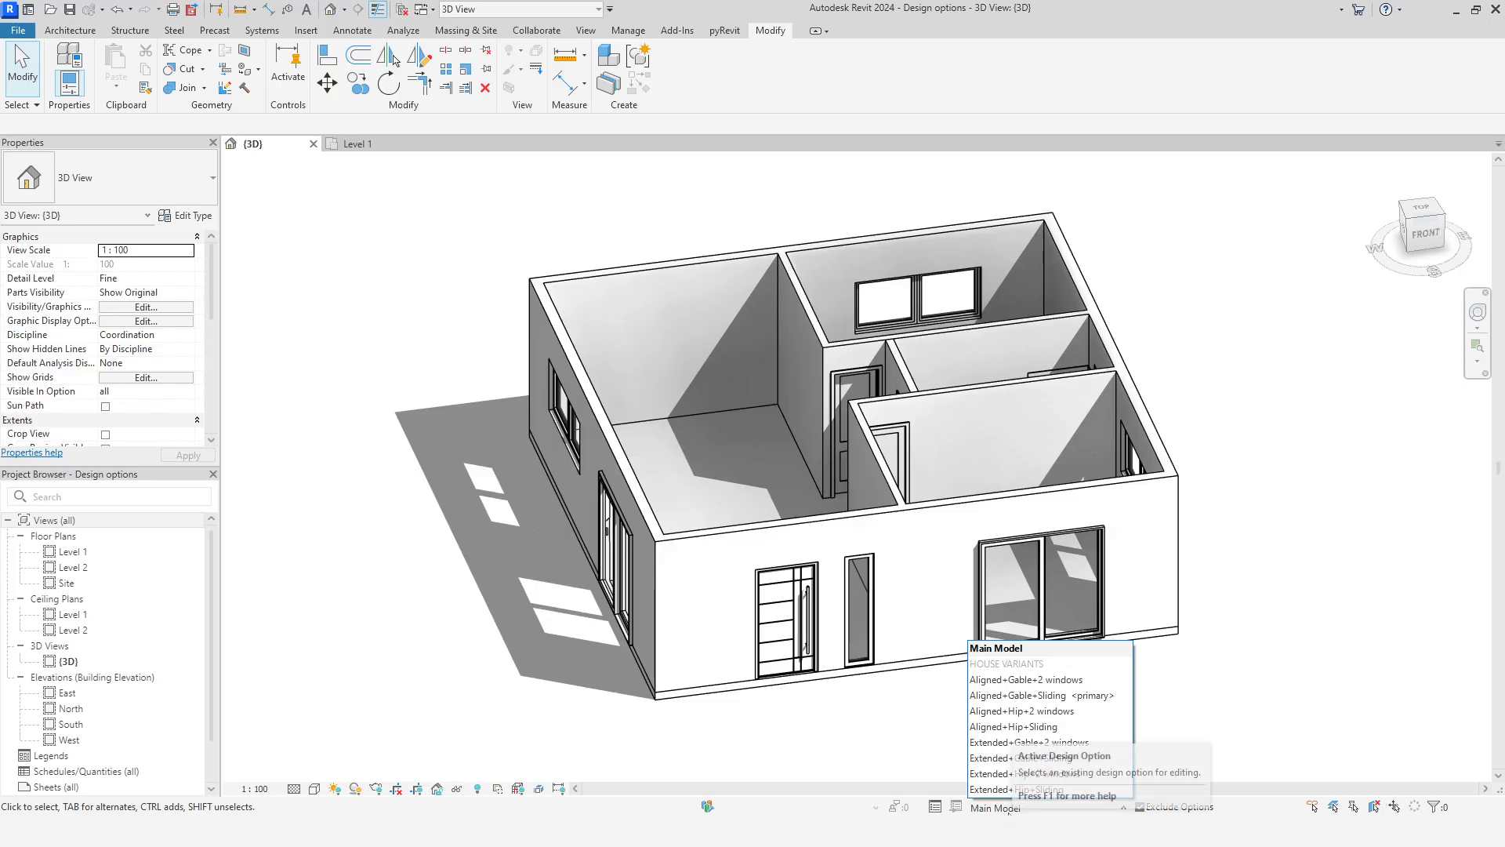
click(1056, 698)
mouse_move(1092, 713)
shift+middle_down()
mouse_move(1098, 738)
mouse_move(1068, 734)
shift+middle_up()
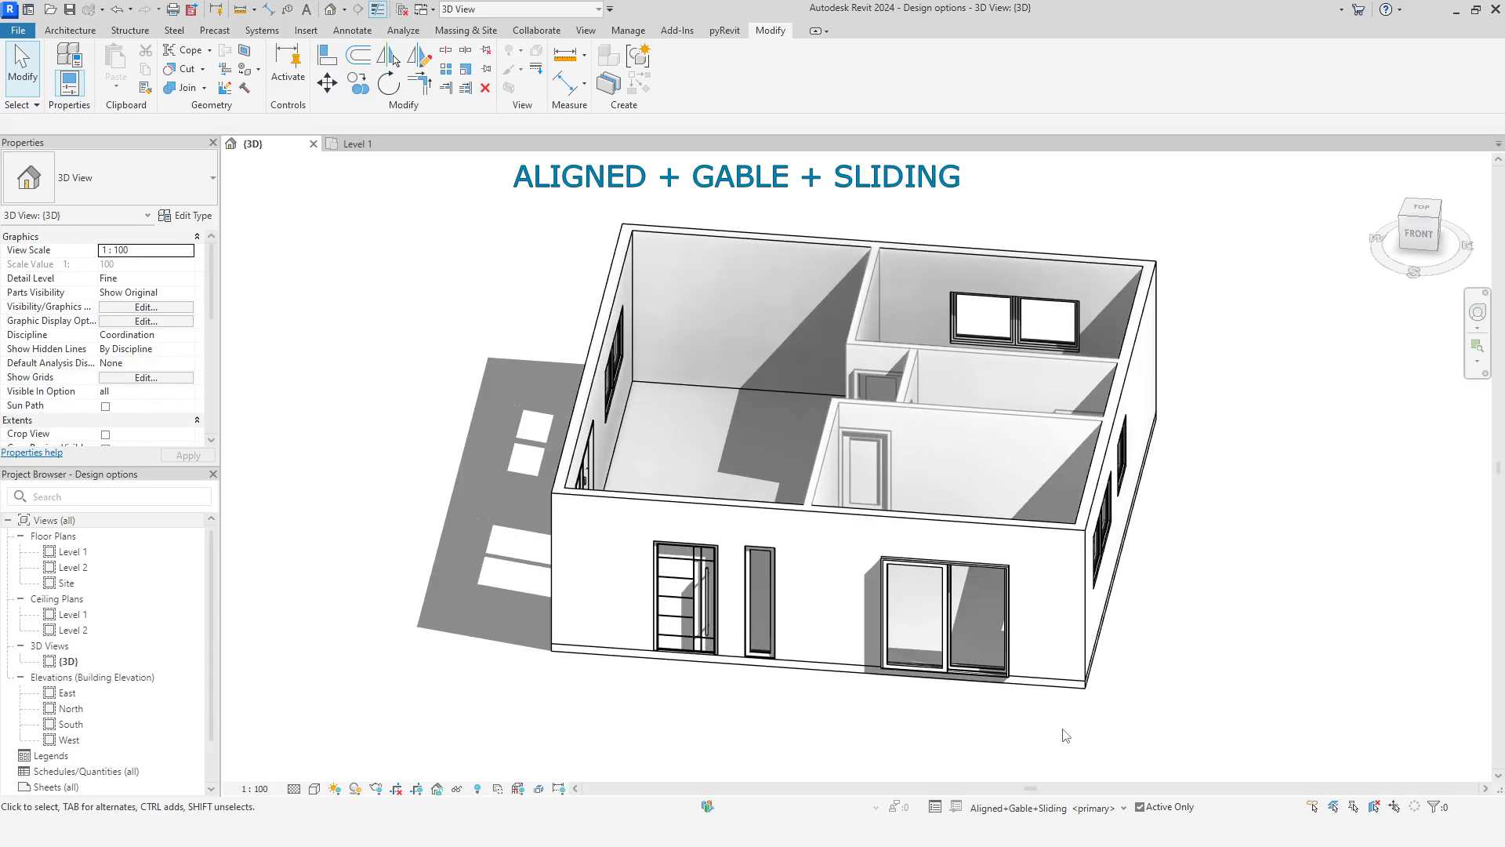
click(70, 29)
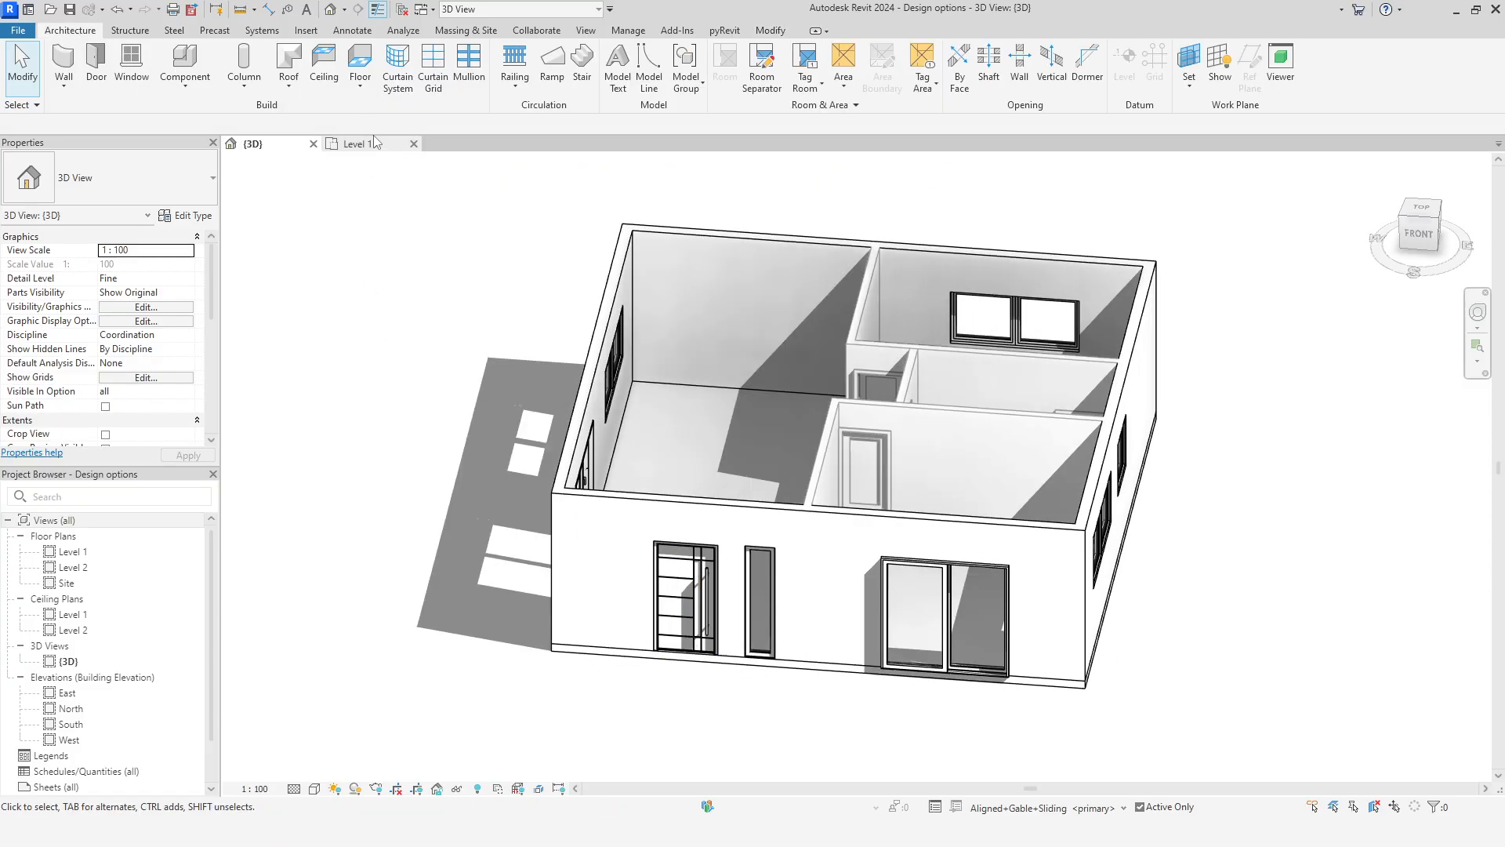
click(290, 67)
click(733, 449)
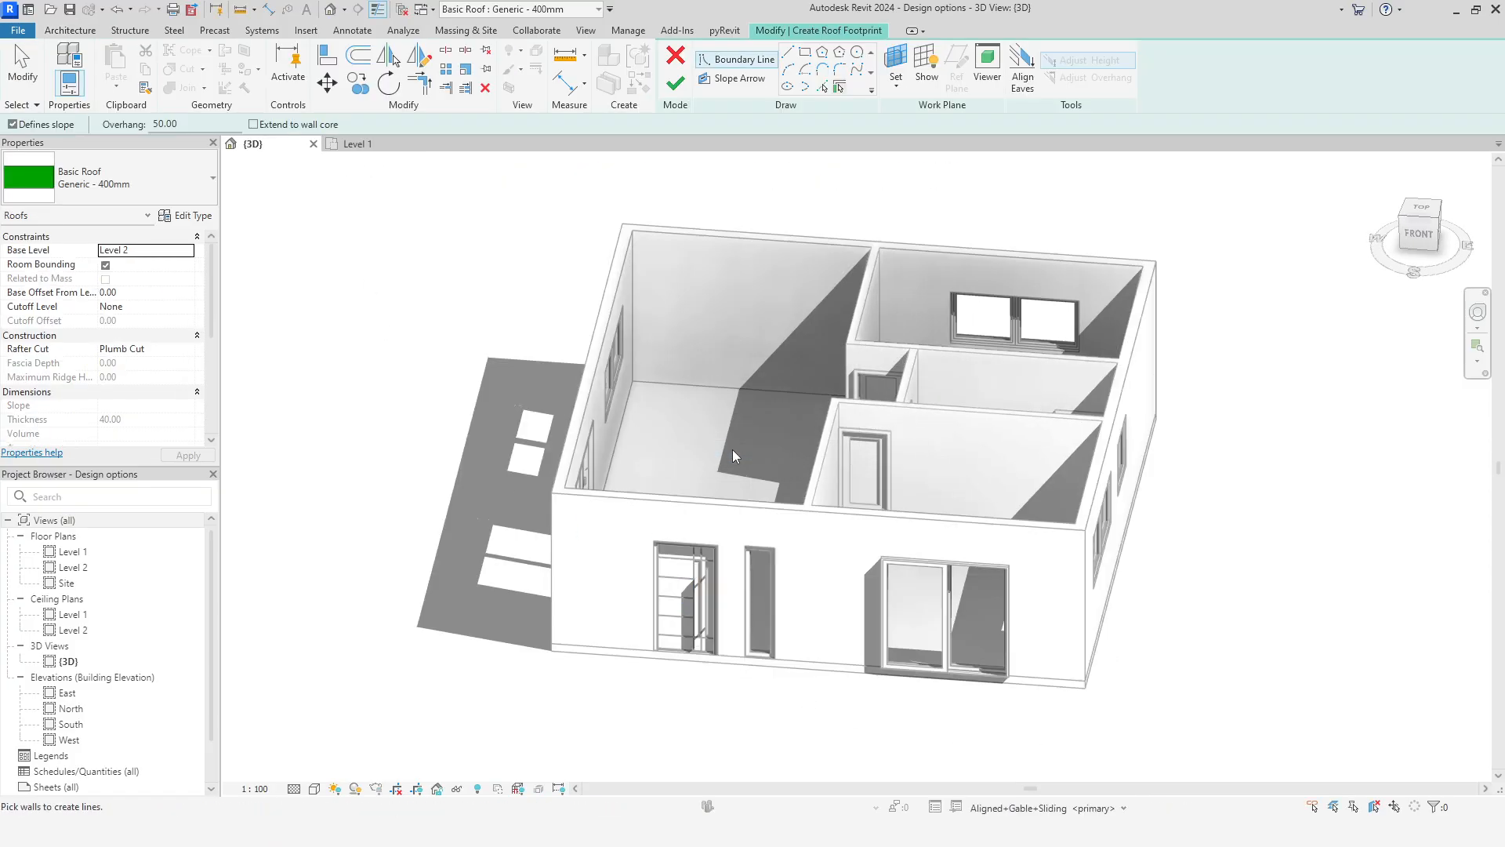
key(Tab)
click(593, 354)
Remove the slope from the front and rear boundary lines and finish the gable roof
right_click(876, 186)
click(876, 186)
drag(889, 190, 819, 569)
click(322, 125)
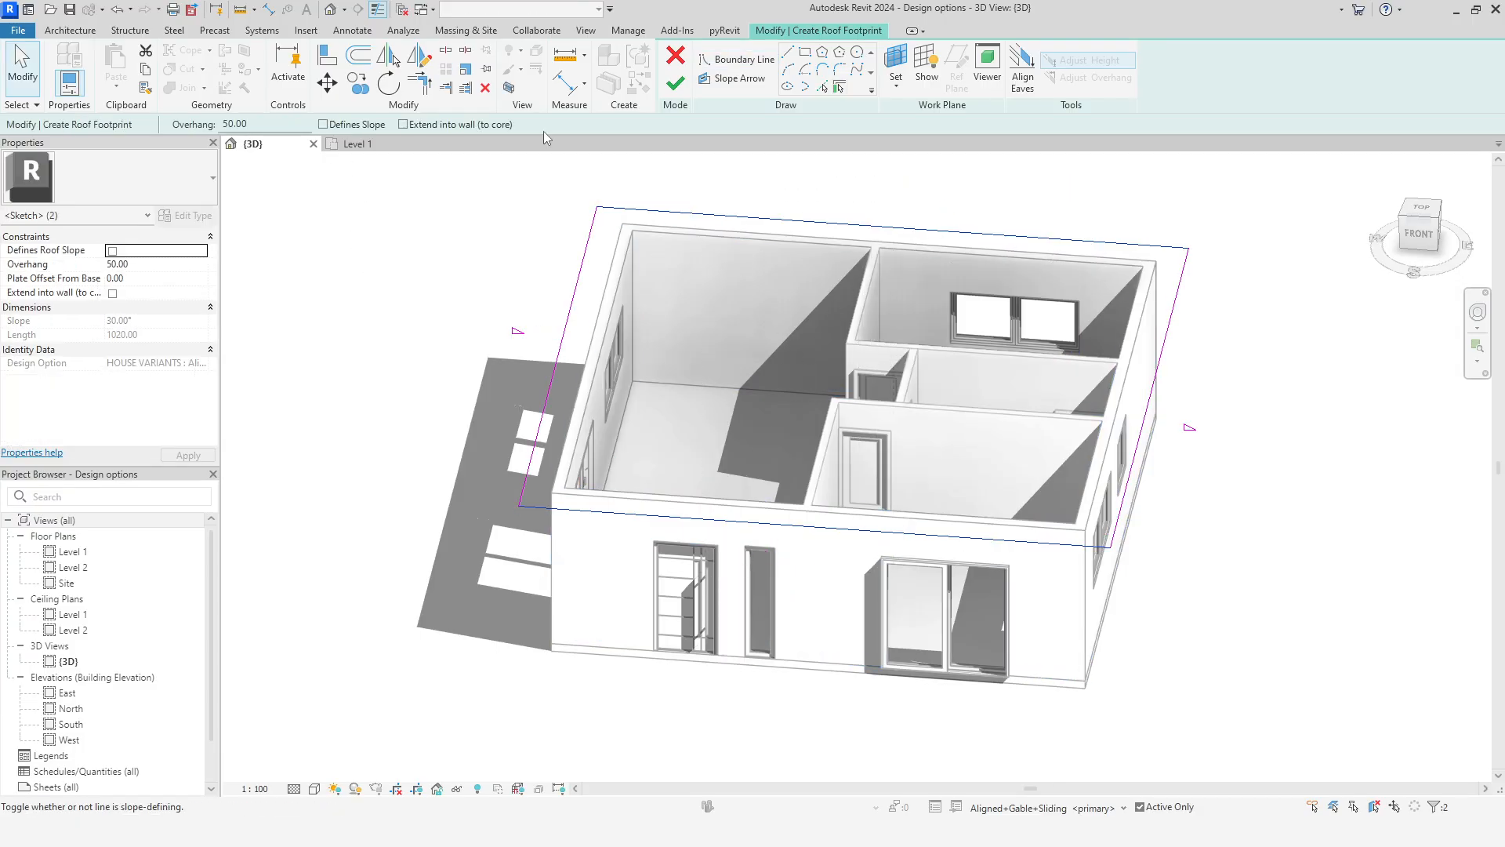
click(674, 86)
Attach the tops of the four exterior walls to the gable roof
key(Tab)
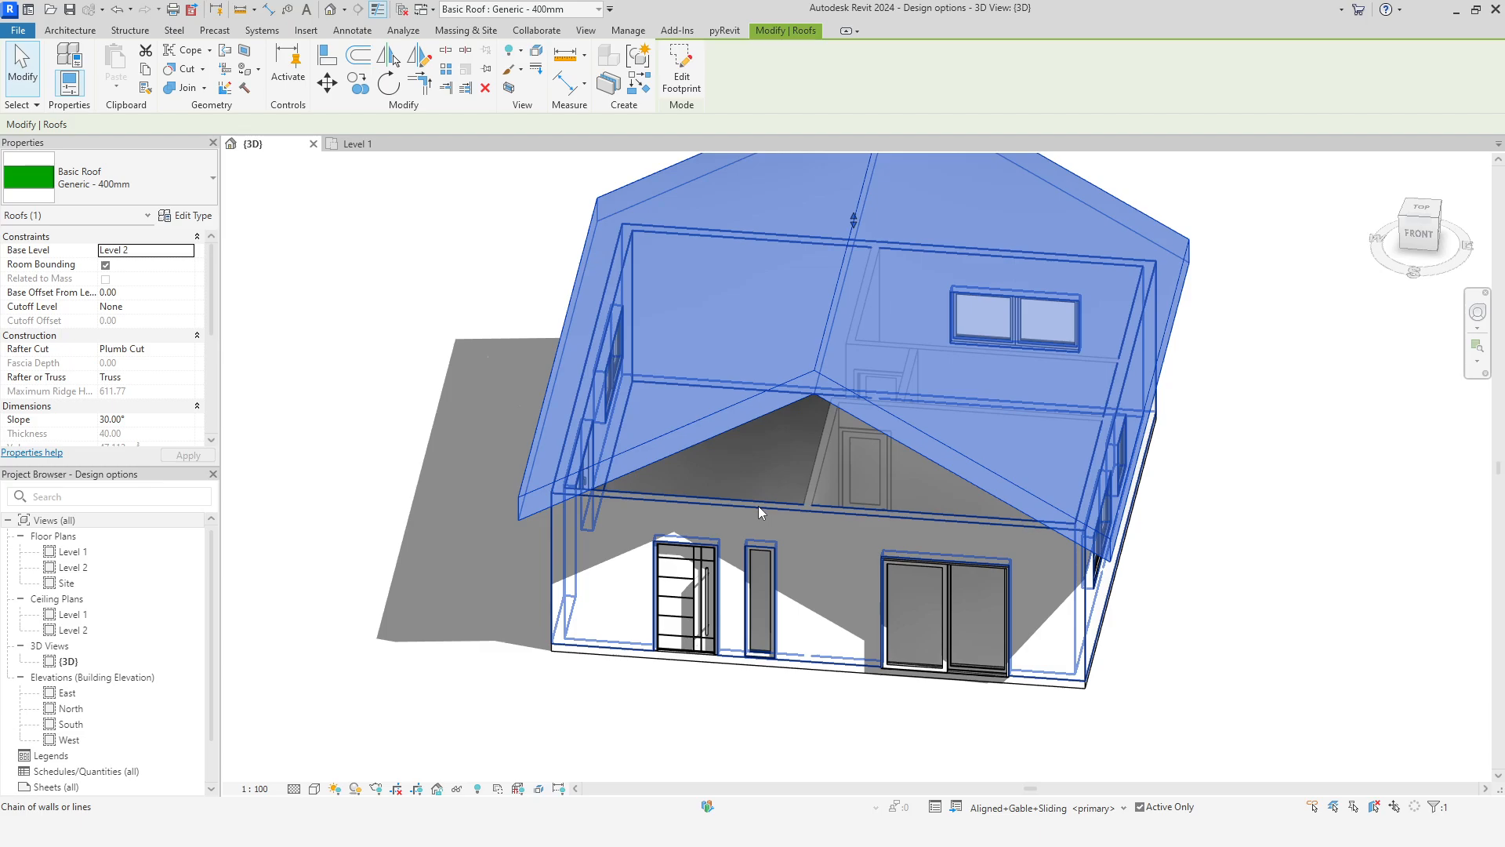
click(759, 506)
click(789, 76)
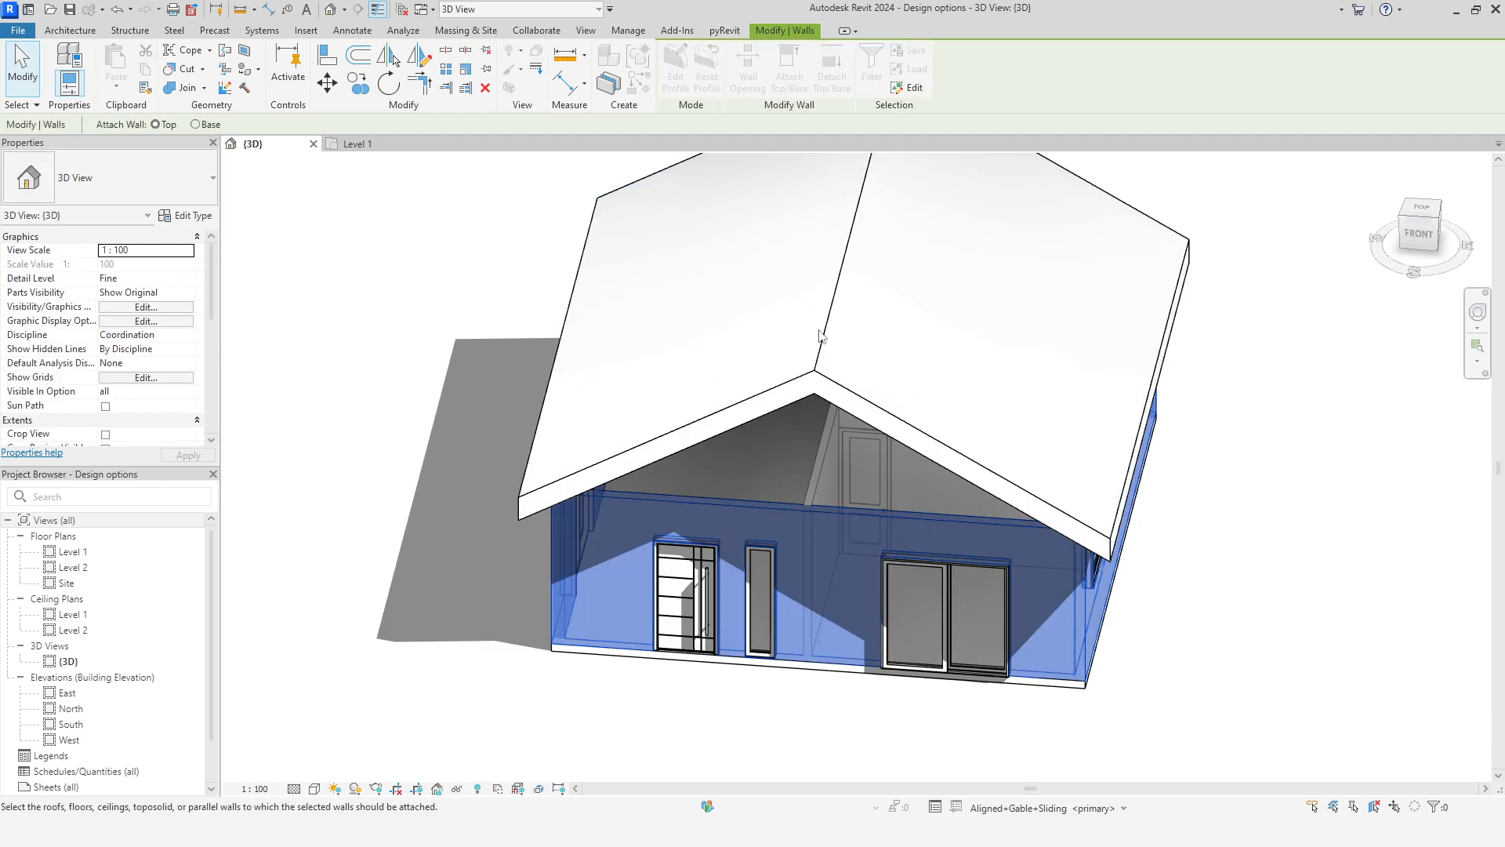
click(815, 390)
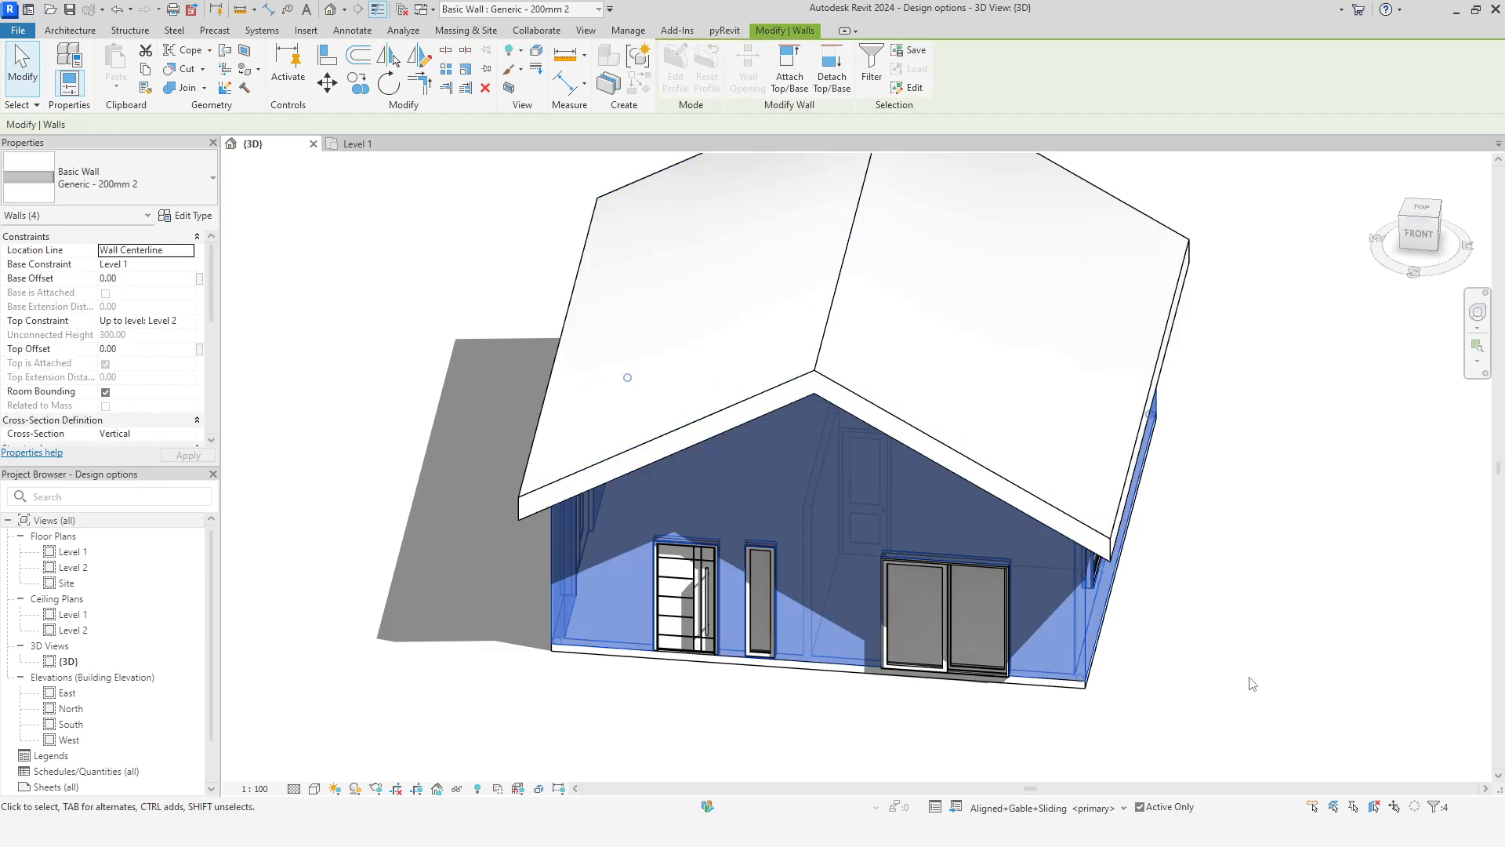
click(1258, 667)
In the Aligned+Hip+Sliding option, create a Level 2 hip roof by footprint from the full exterior wall chain, keeping all edges sloped
click(1037, 808)
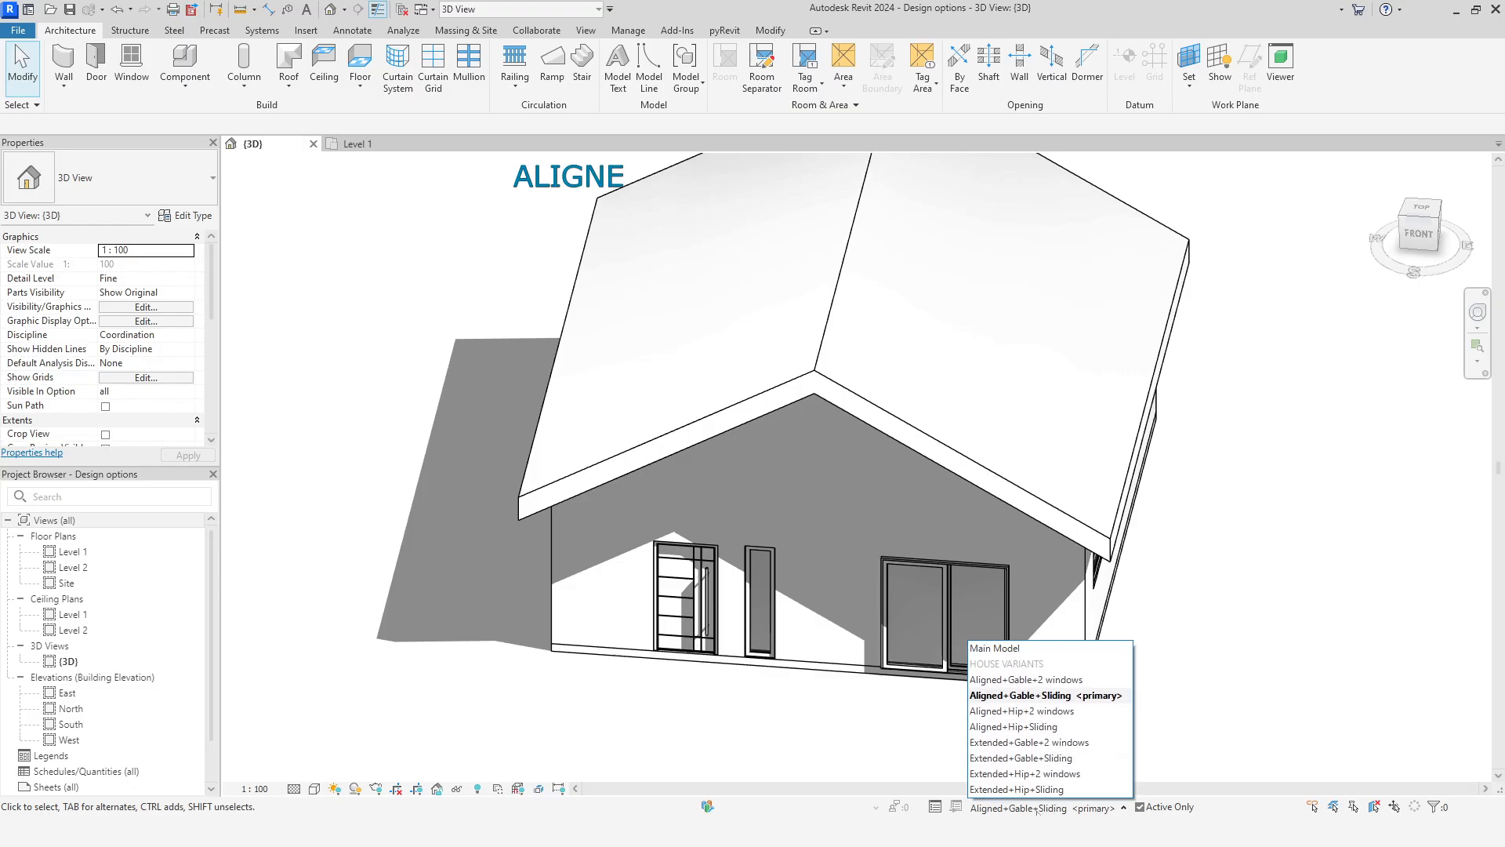
click(1070, 727)
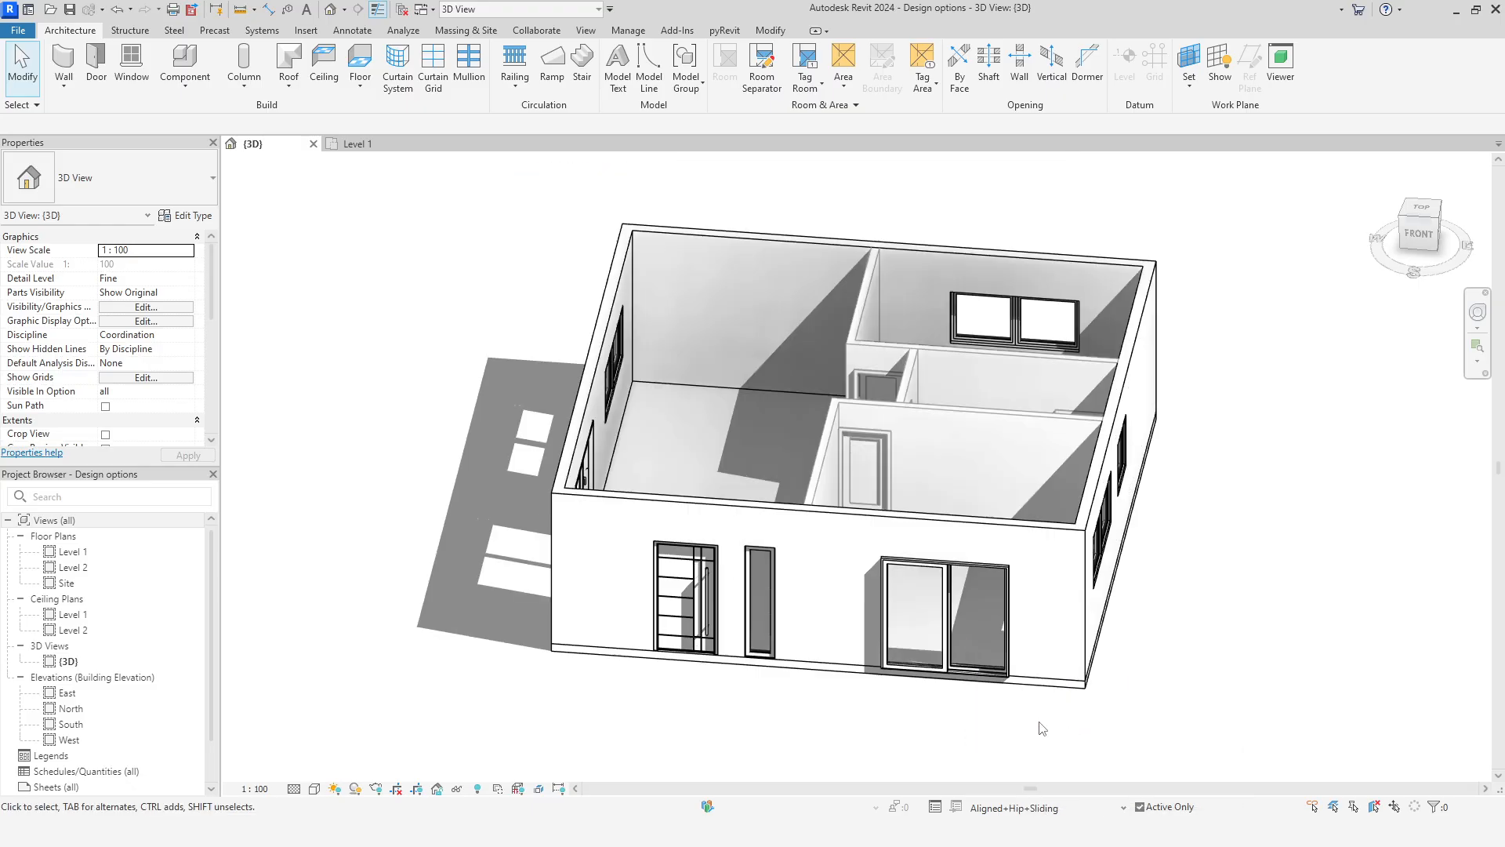
click(284, 64)
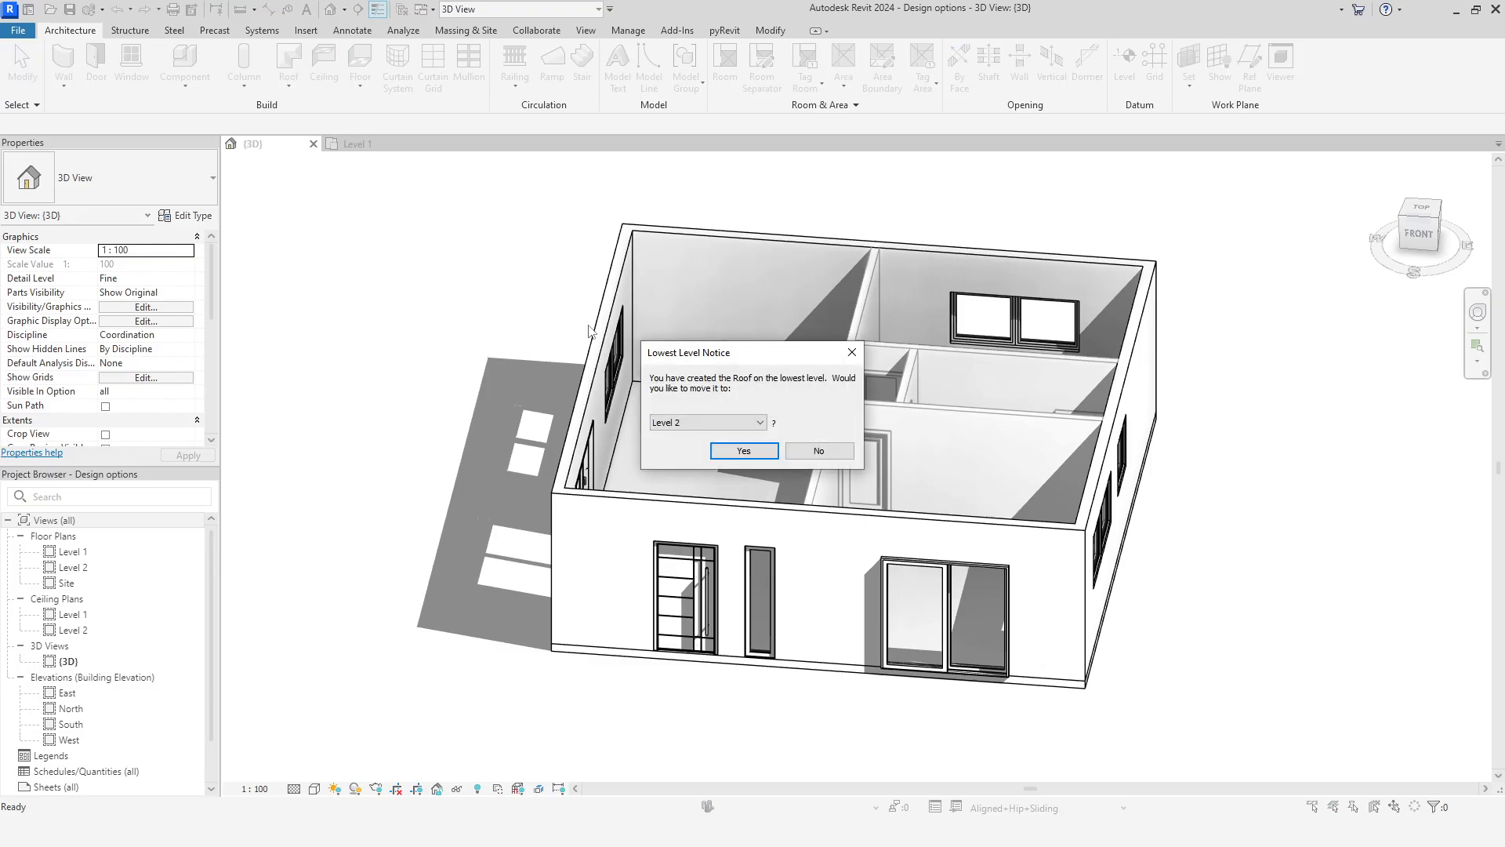
click(736, 451)
key(Tab)
click(622, 389)
click(675, 82)
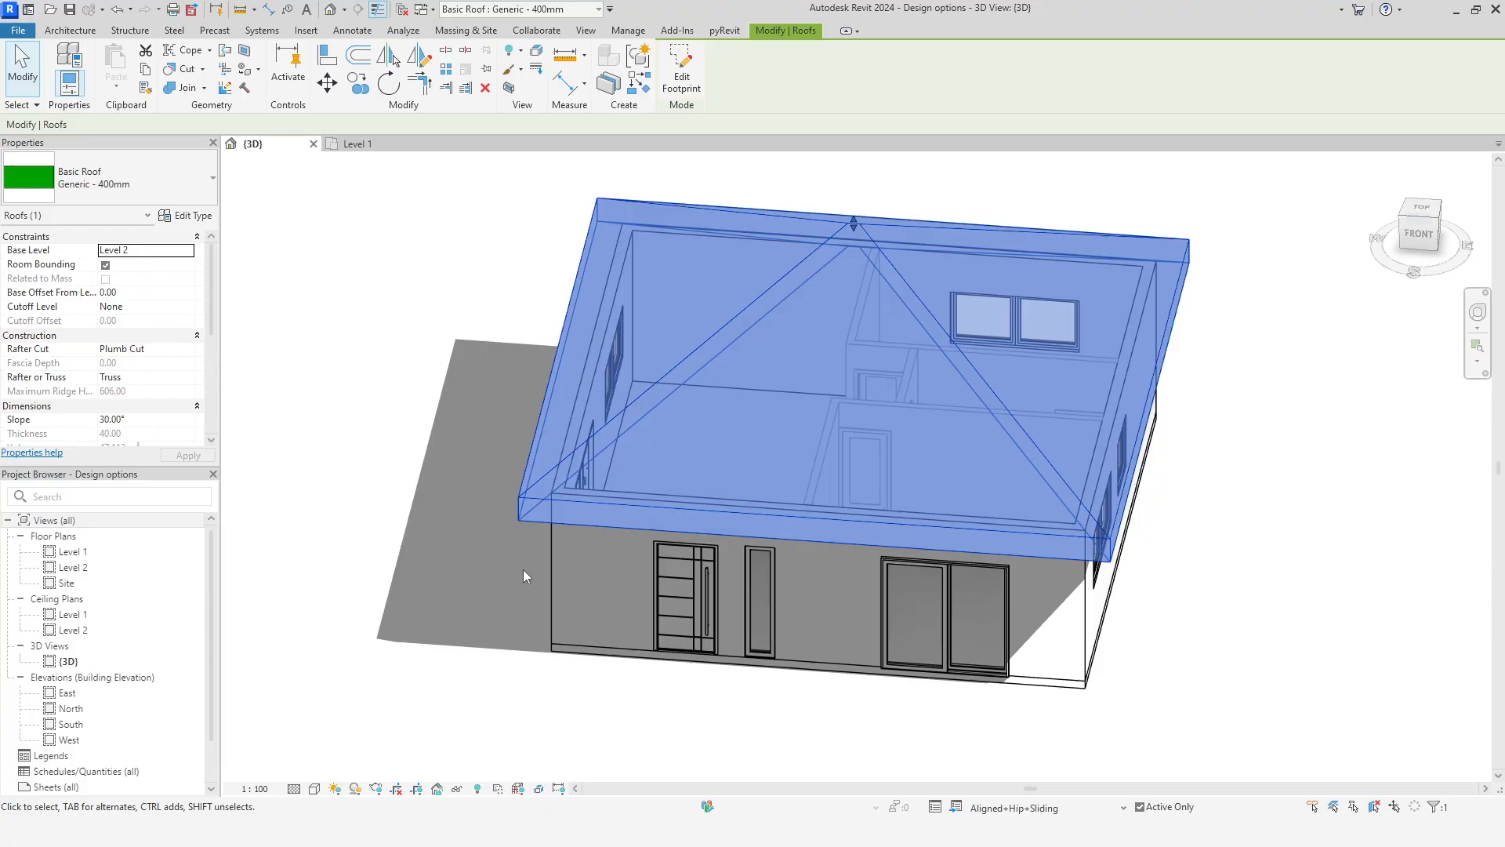
Attach the tops of the four exterior walls to the hip roof
key(Tab)
click(552, 572)
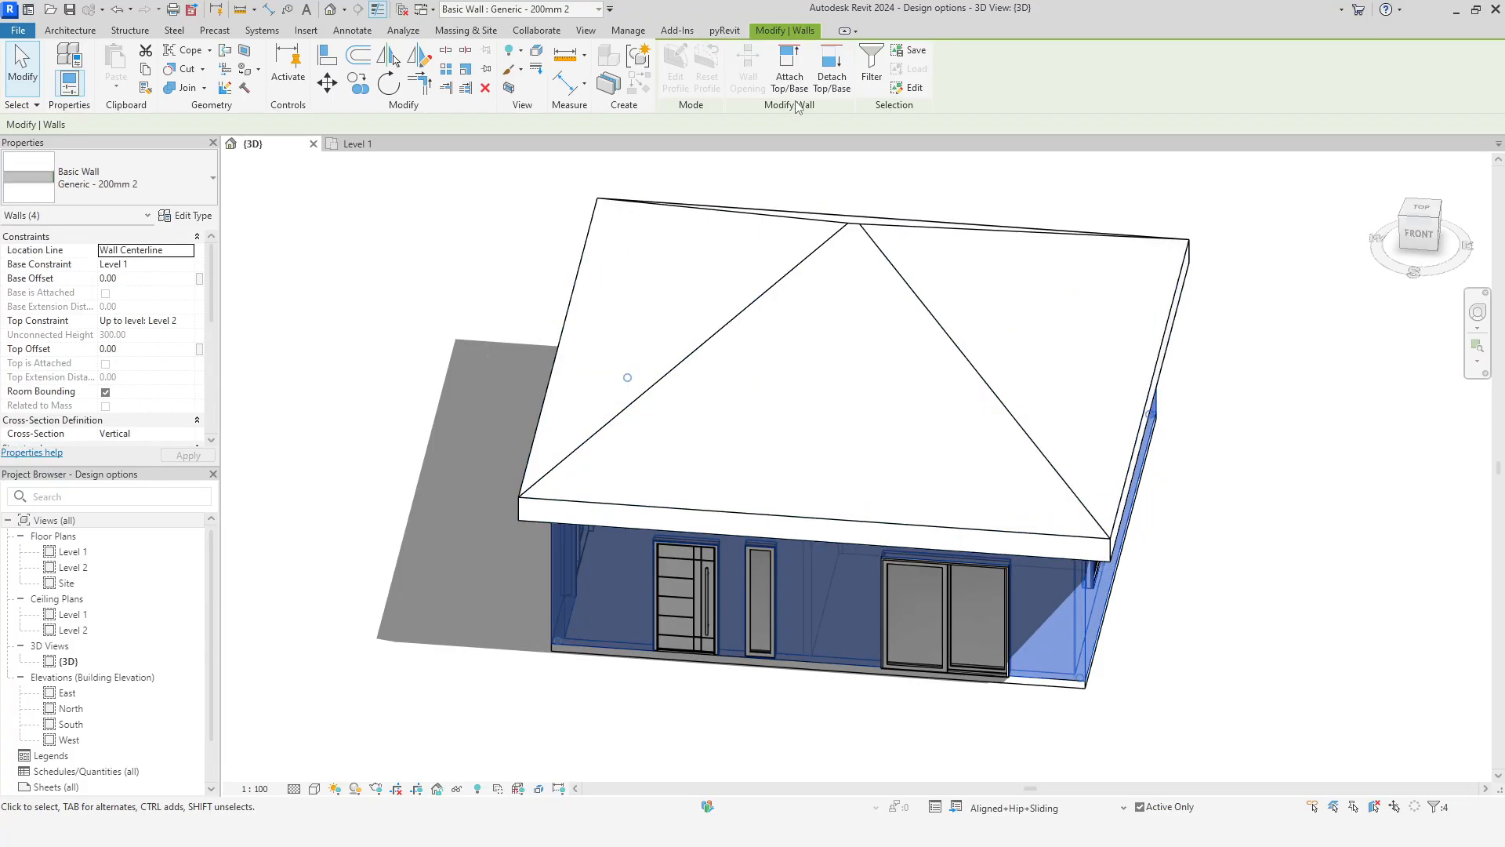
click(789, 76)
click(843, 522)
key(Escape)
shift+middle_drag(1223, 666, 1245, 617)
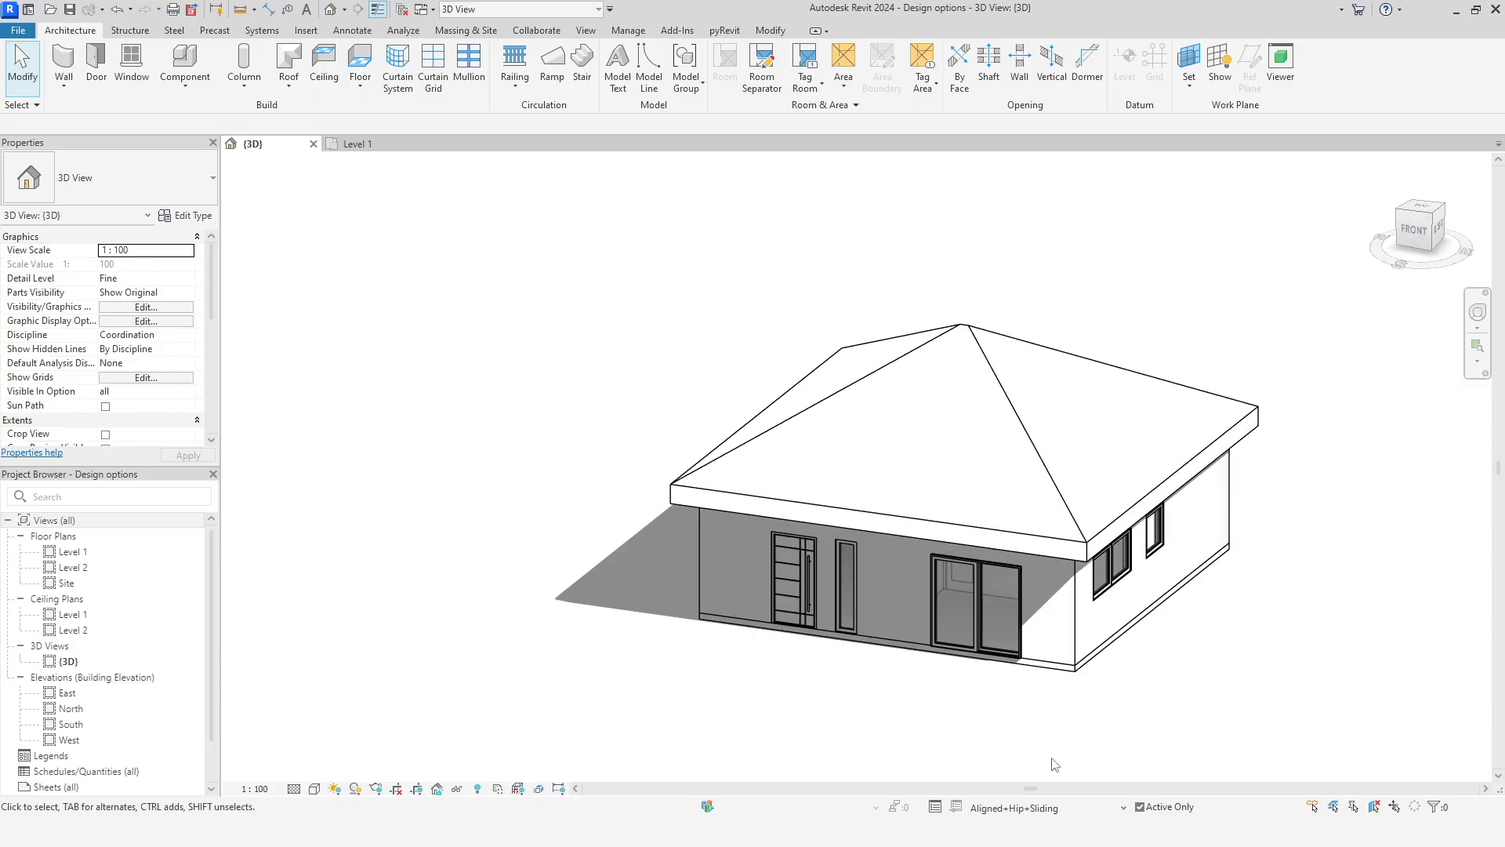
Make Extended+Gable+Sliding the active design option and open the Level 1 floor plan
click(1025, 808)
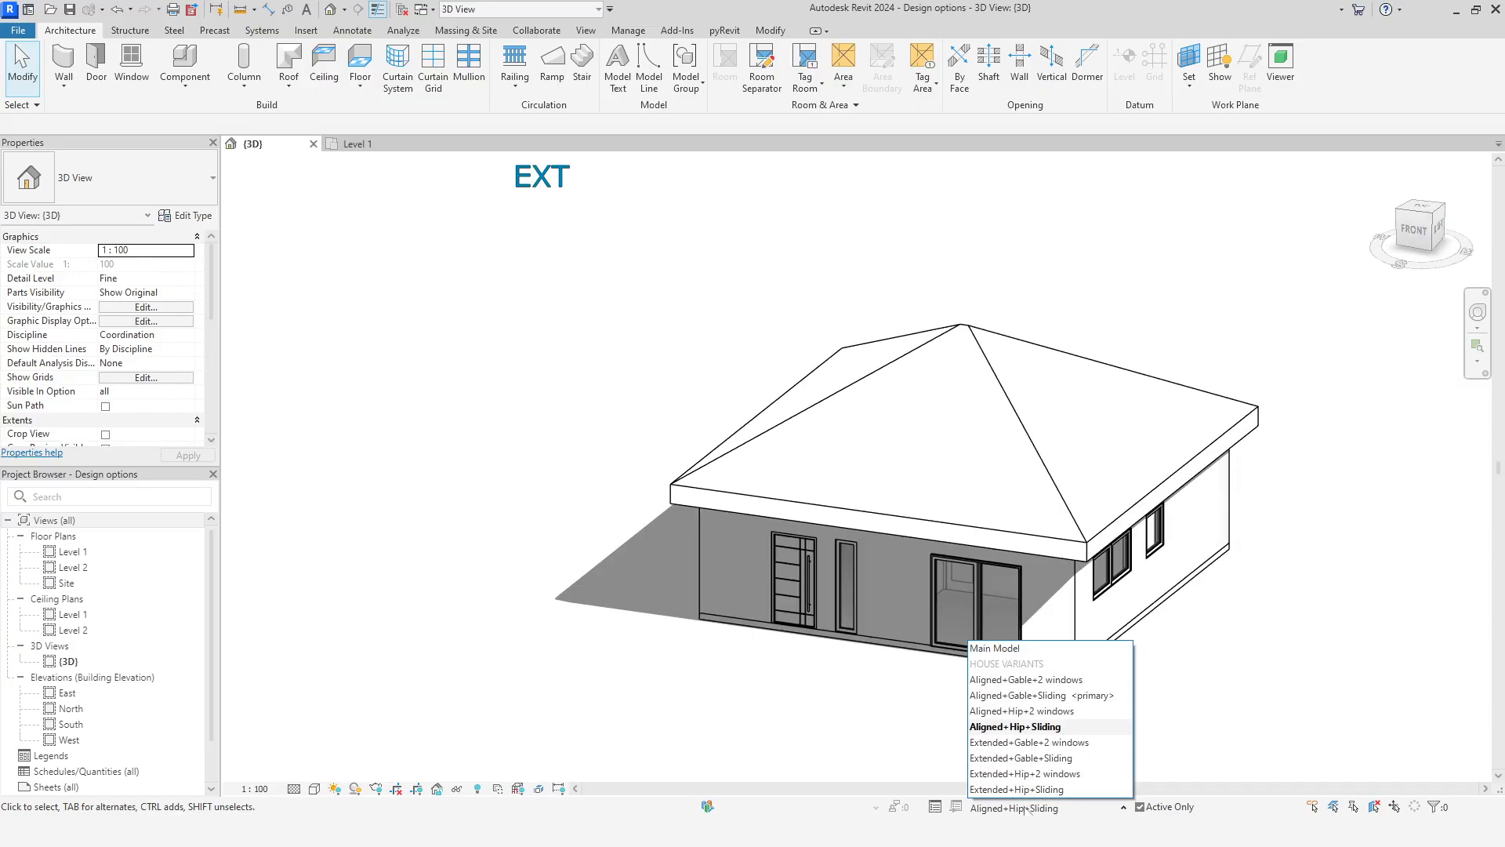
click(1089, 761)
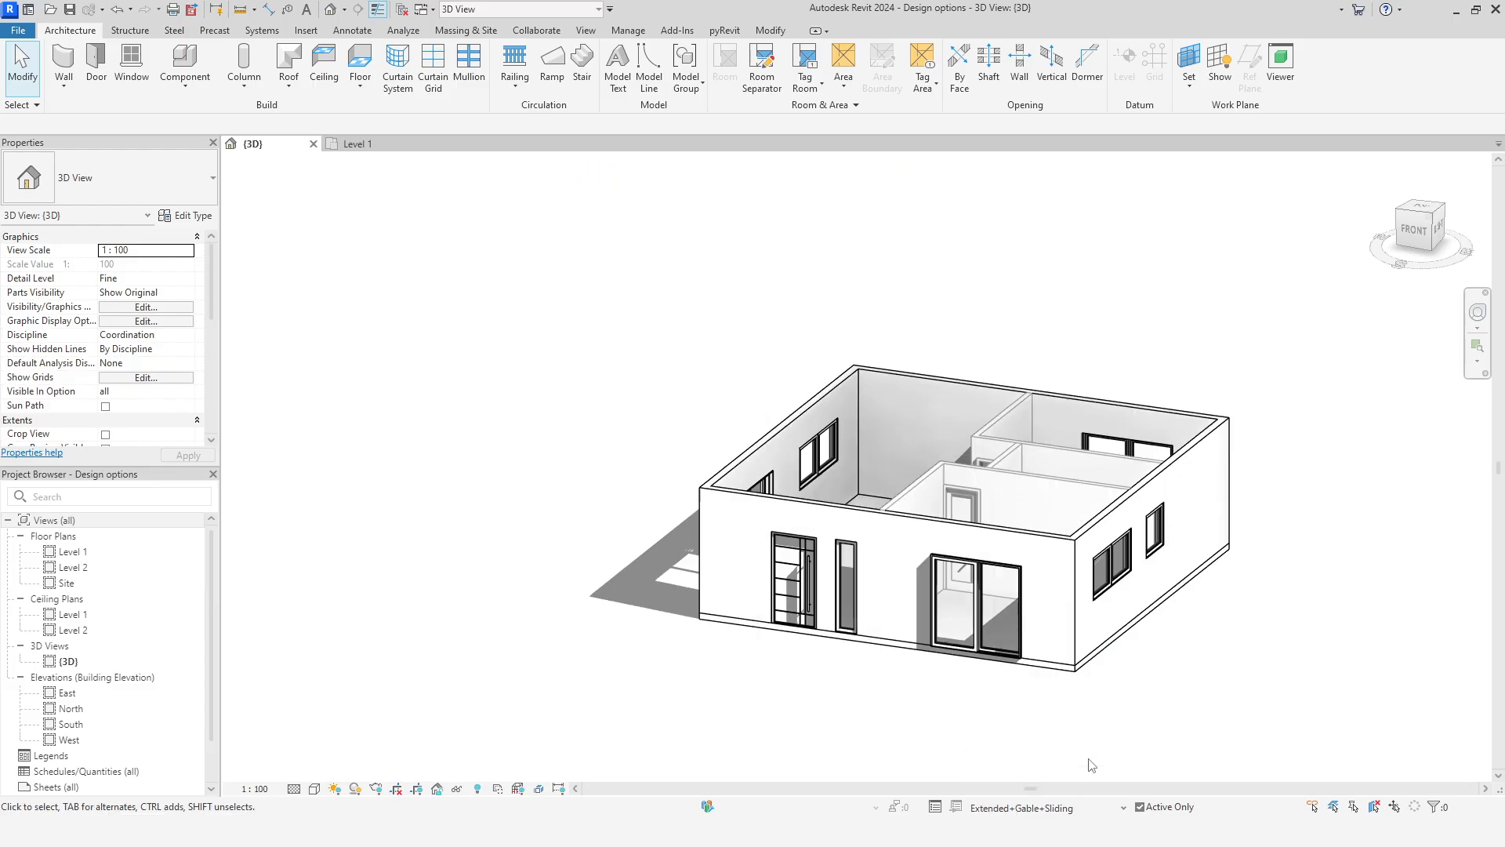
click(360, 146)
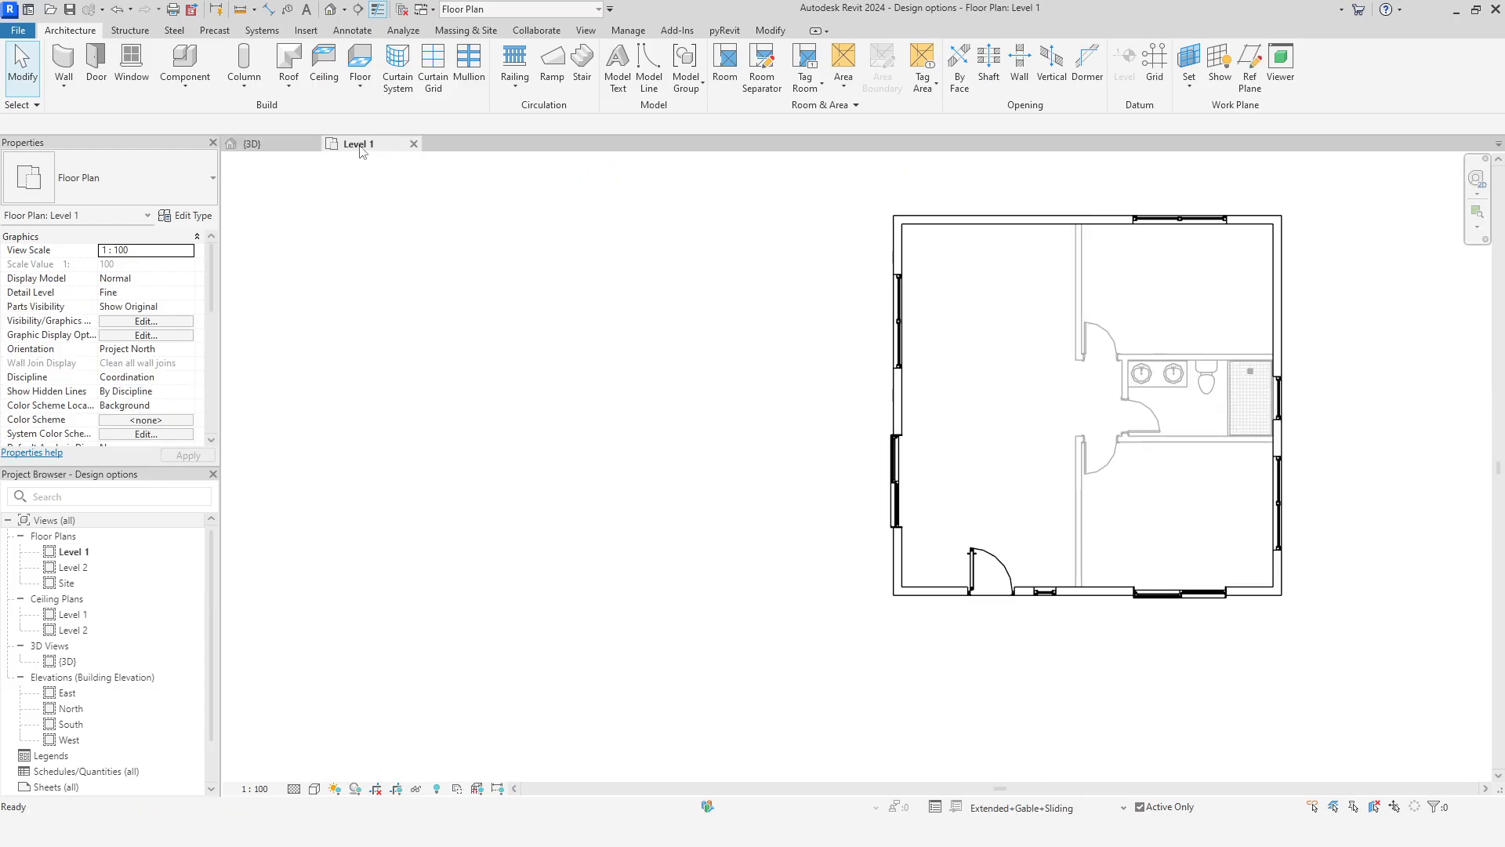
Split the front exterior wall between the entrance and the sliding door, at the near face of the interior partition
scroll(950, 654, up, 4)
middle_drag(950, 648, 943, 720)
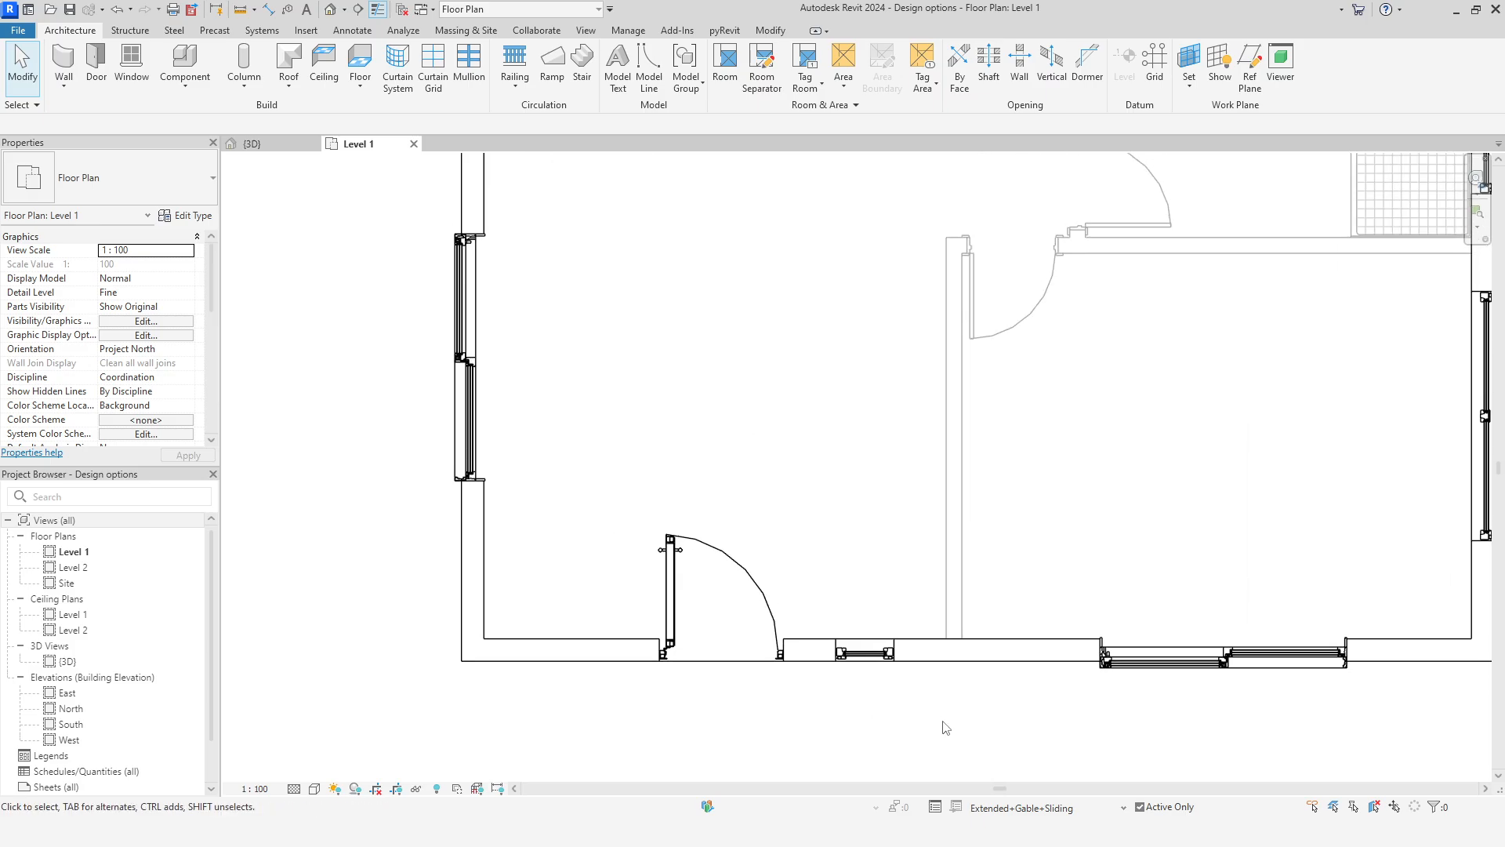
scroll(942, 721, up, 1)
click(770, 31)
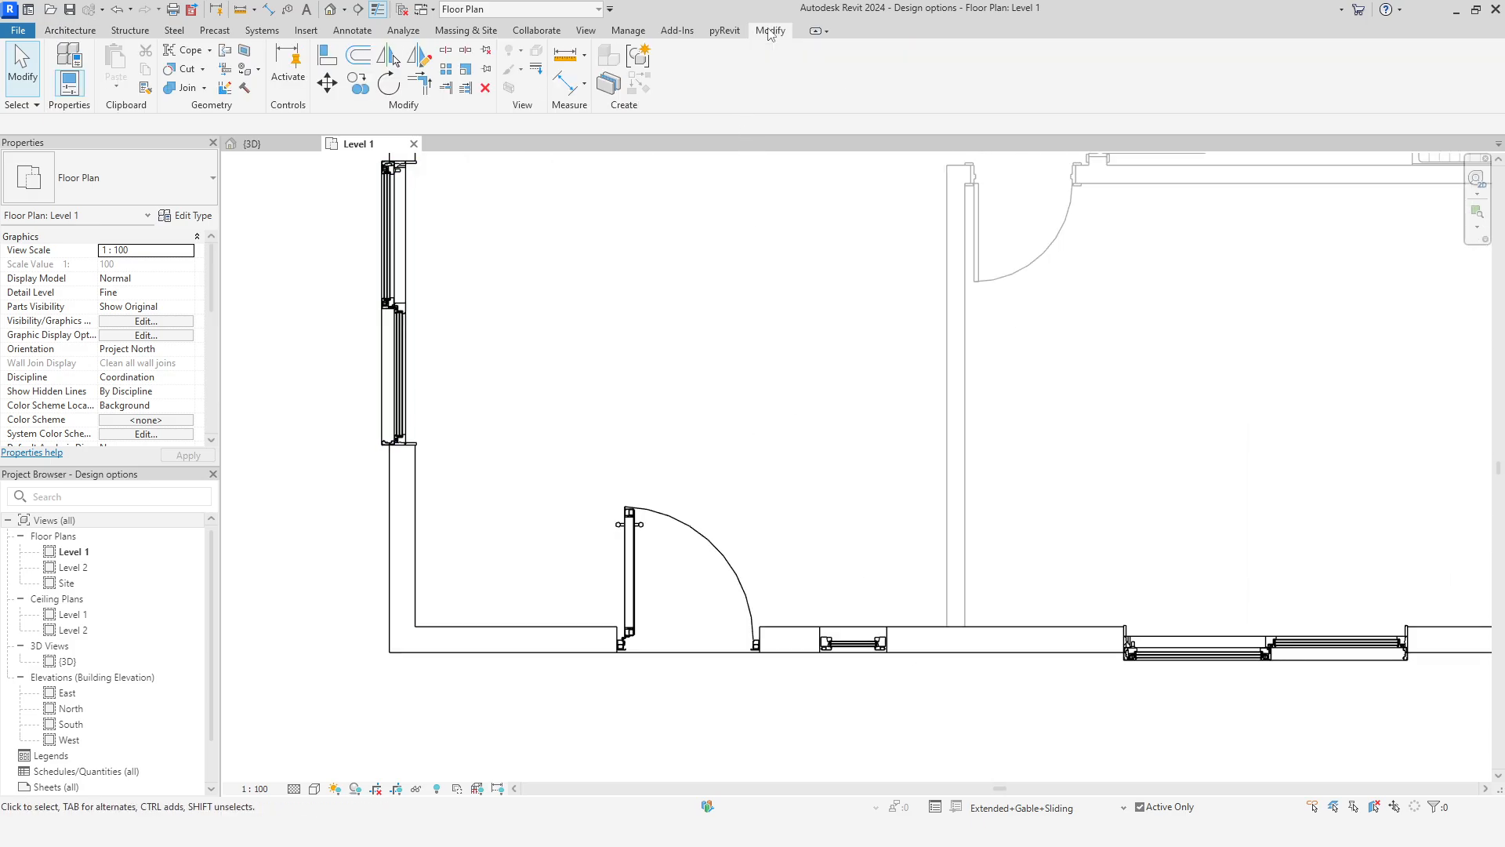
click(447, 51)
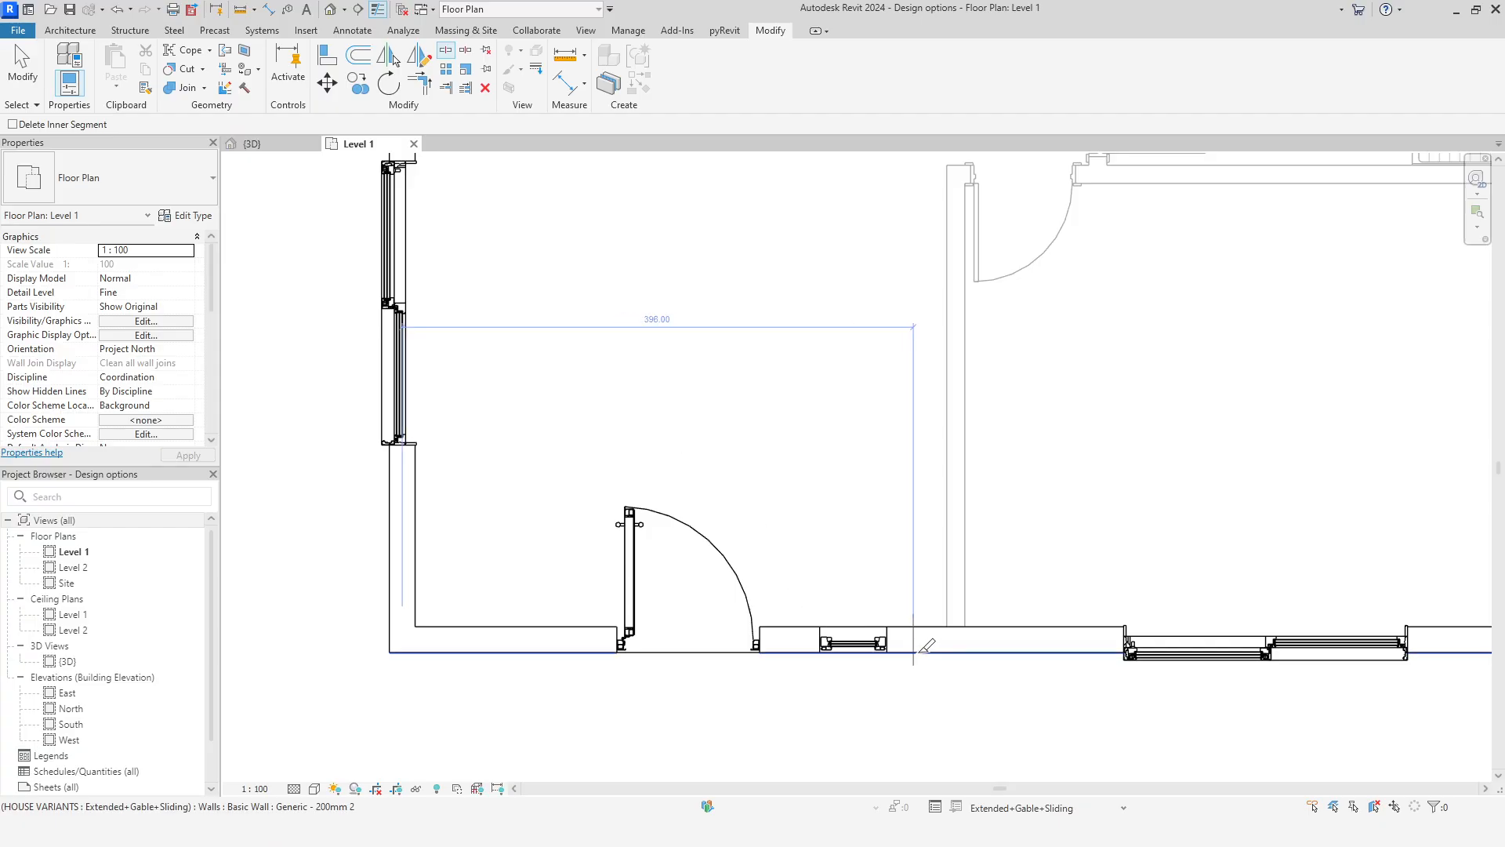
click(948, 628)
right_click(1055, 522)
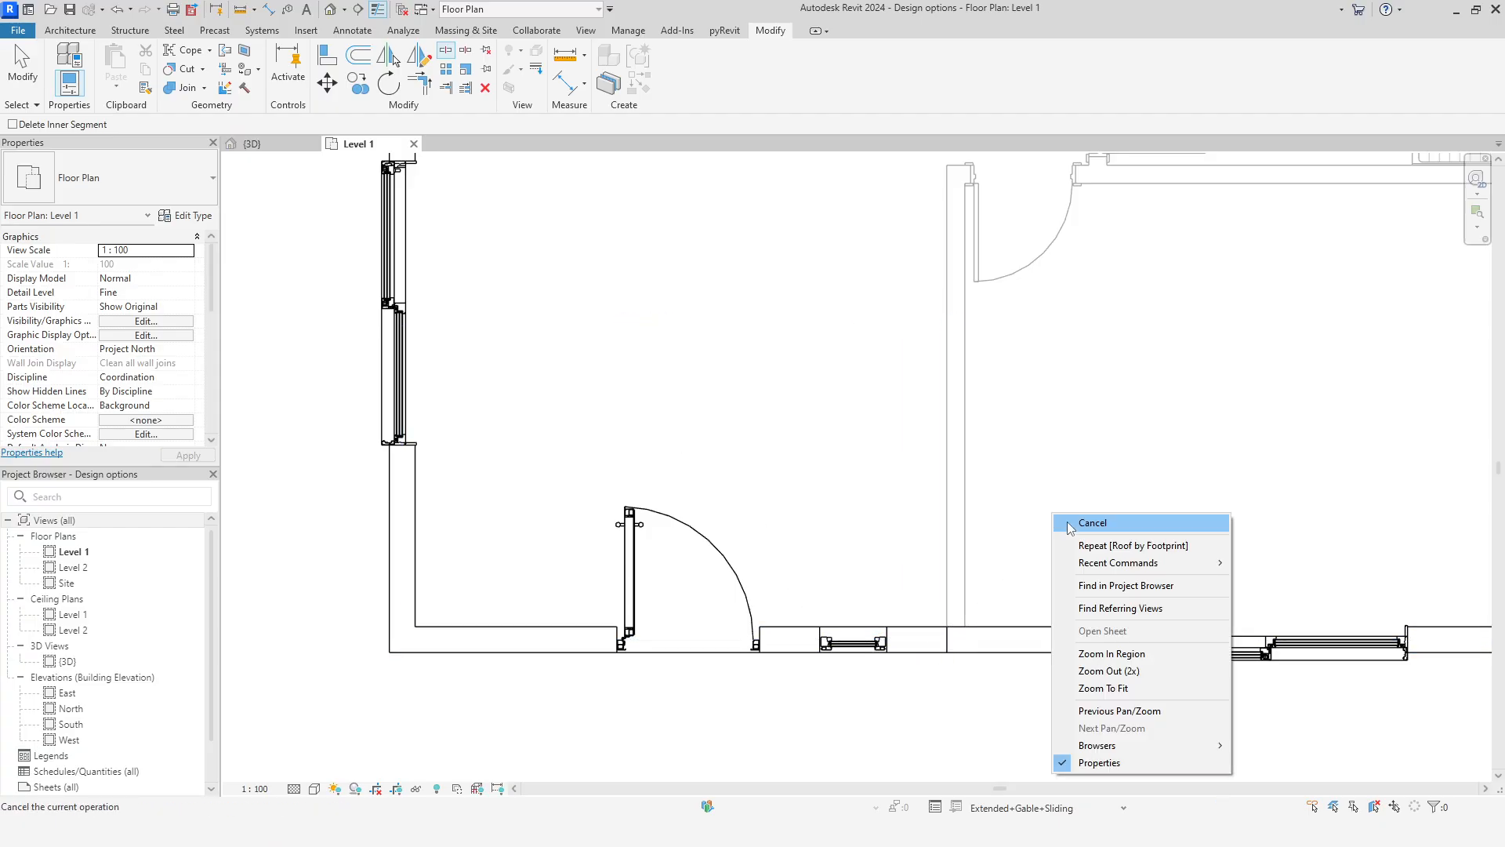
click(1082, 533)
Shorten the front wall segment with the sliding door so it ends at the partition's far face
click(971, 640)
drag(948, 640, 965, 640)
click(838, 556)
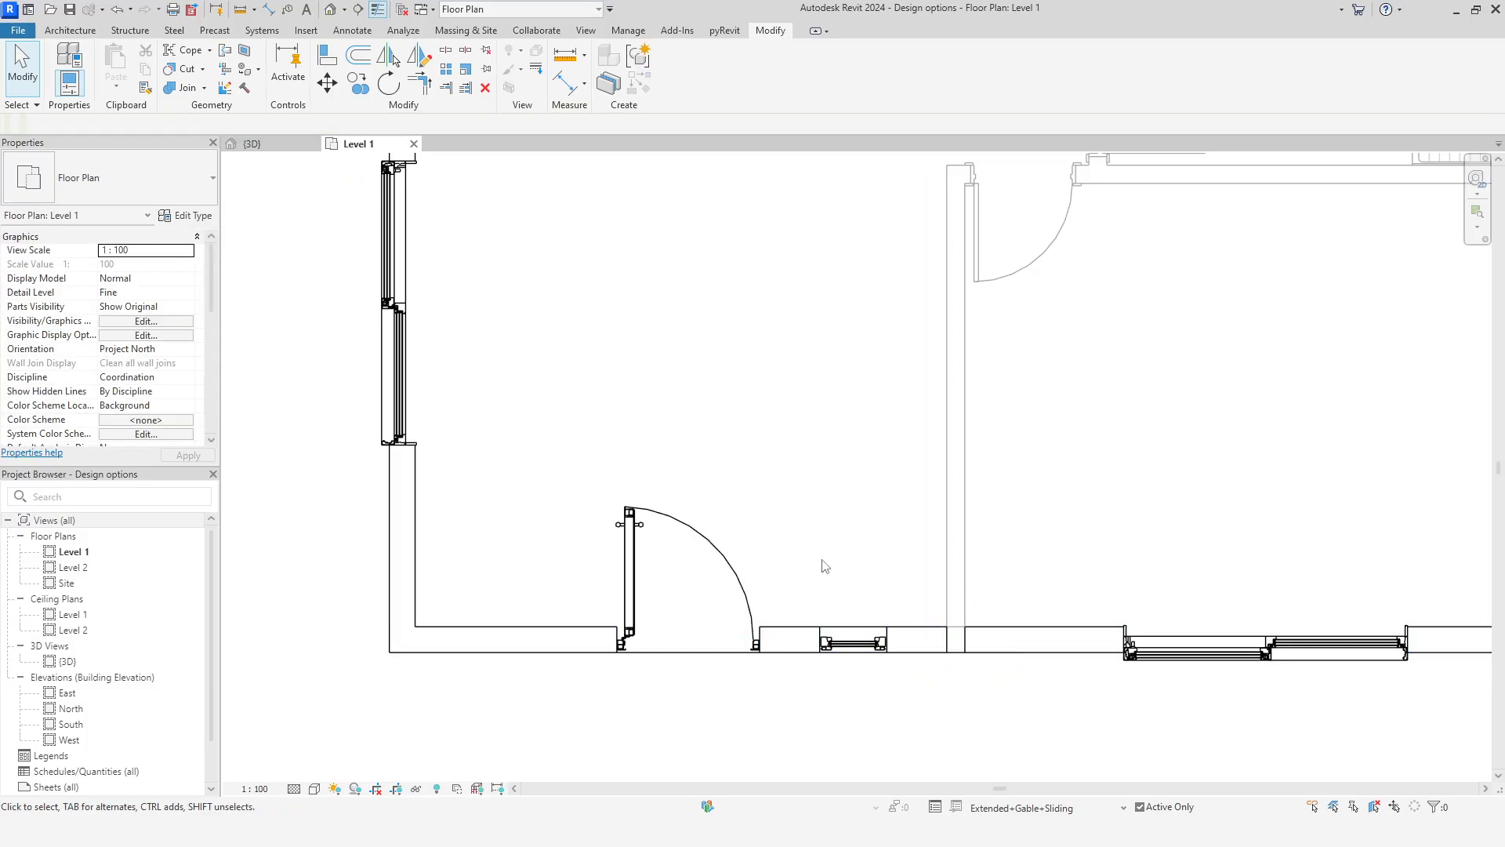
Move the entrance wall segment outward to about 128 beyond the floor edge, unjoining it from the partition
click(794, 639)
drag(794, 639, 790, 696)
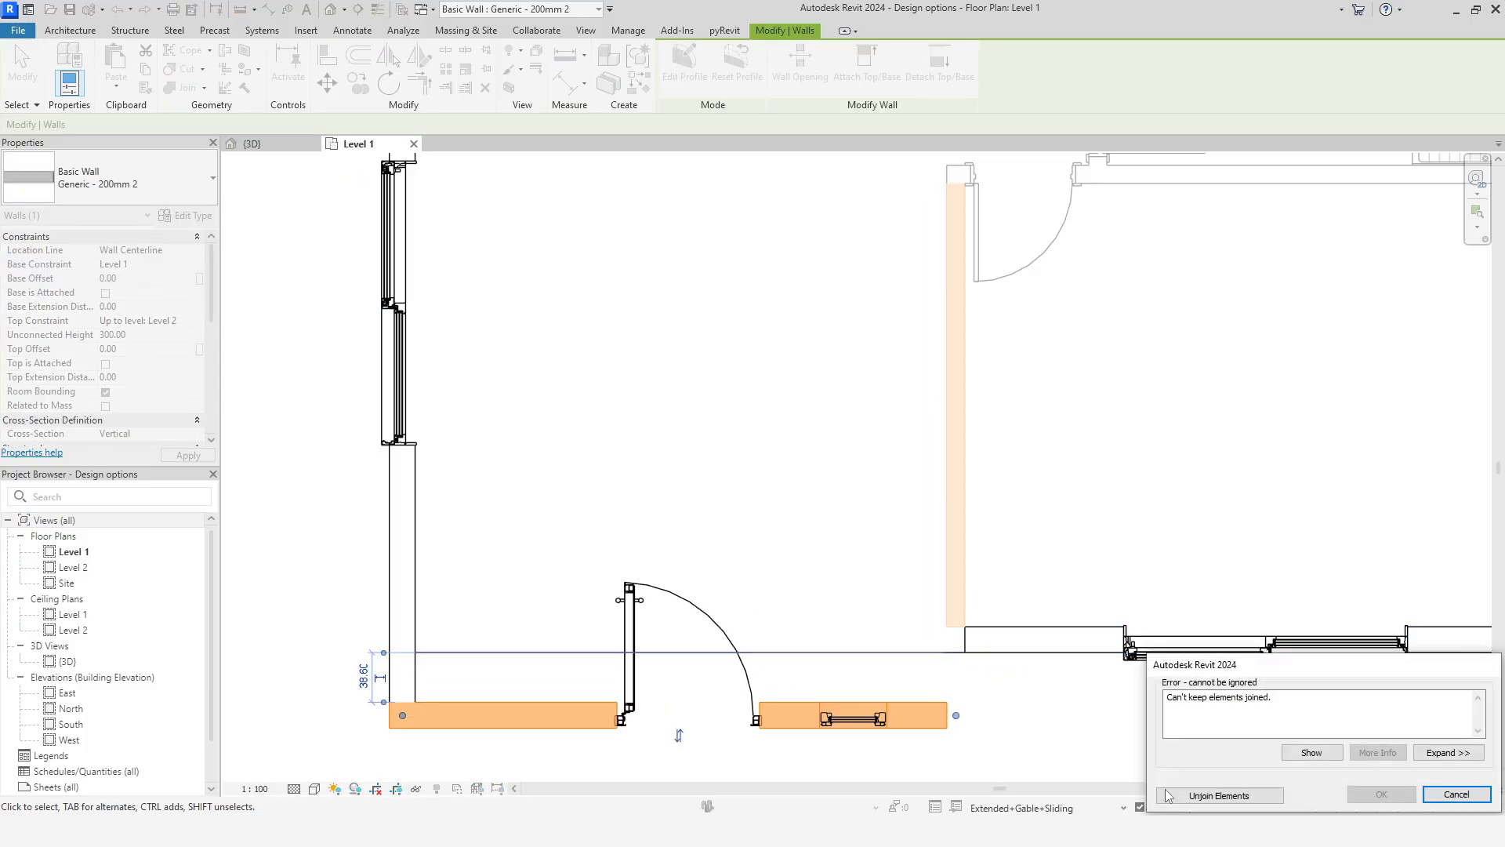
click(1219, 795)
middle_drag(995, 715, 1052, 562)
drag(967, 563, 975, 671)
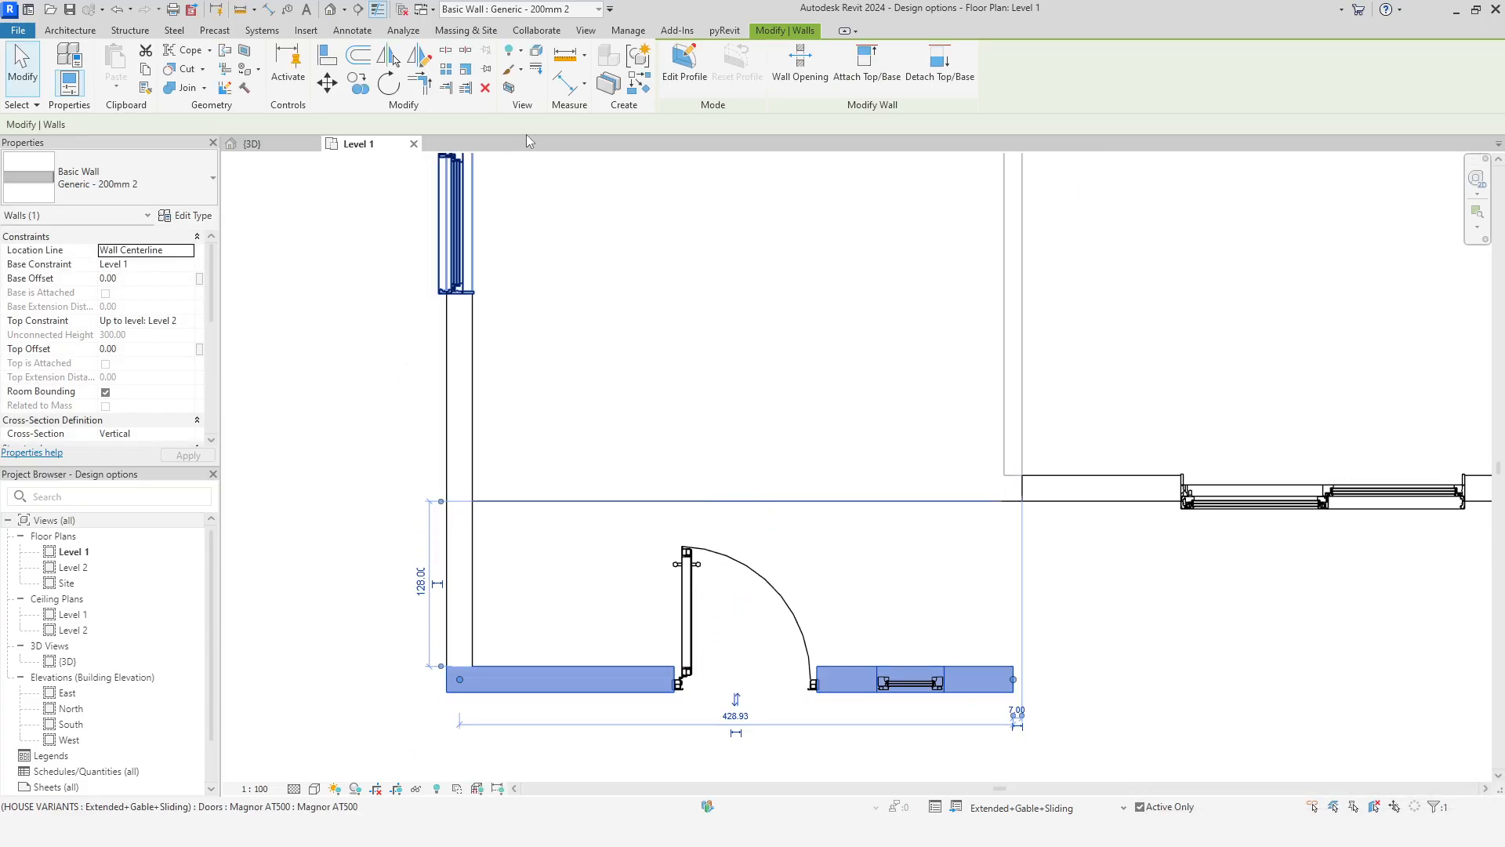
Place an aligned dimension between the floor edge and the inner face of the moved entrance wall
click(566, 82)
click(950, 500)
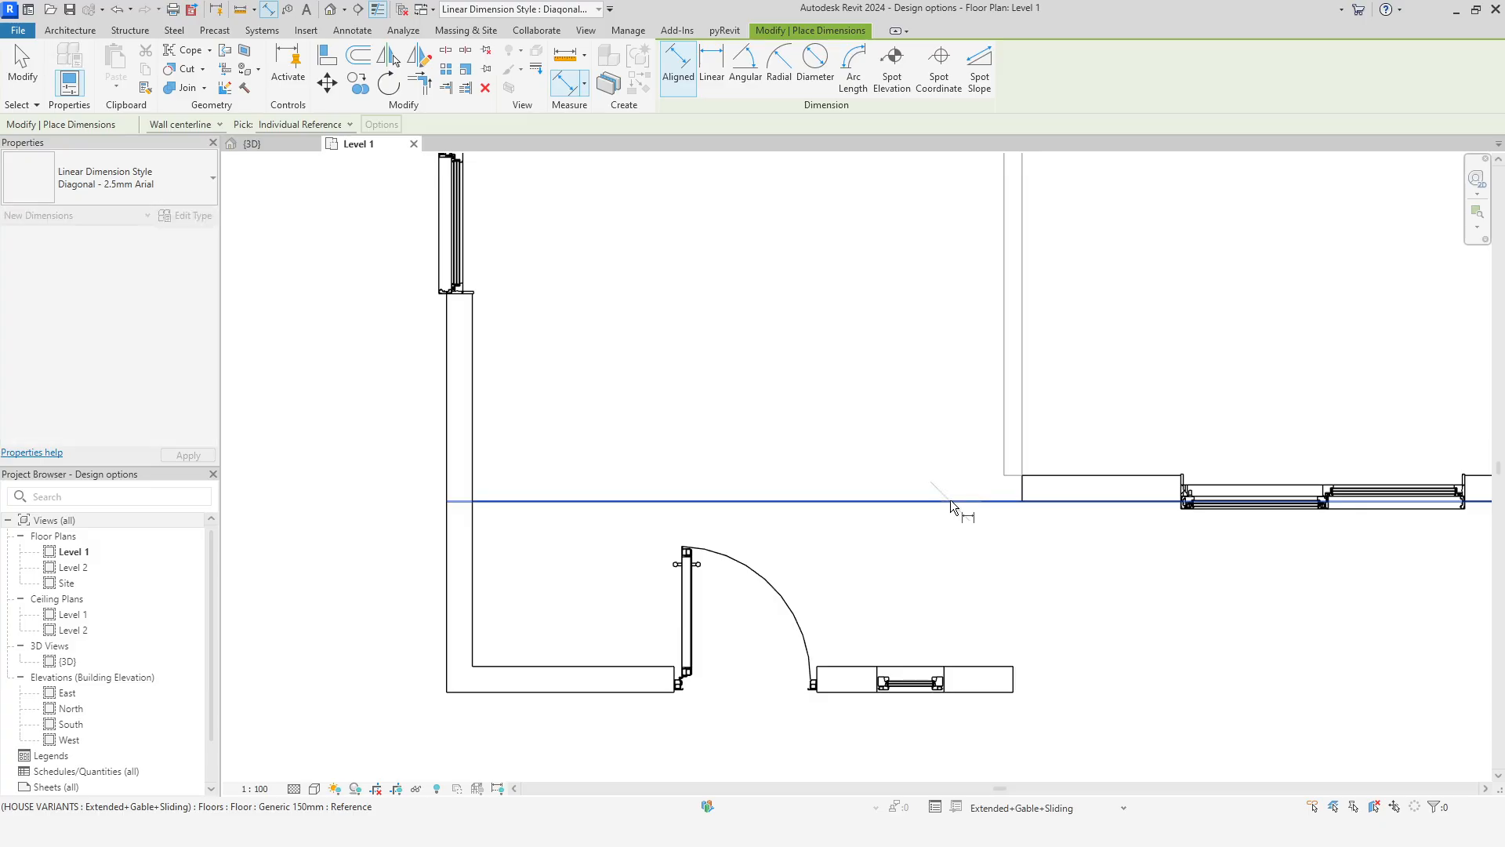
click(599, 663)
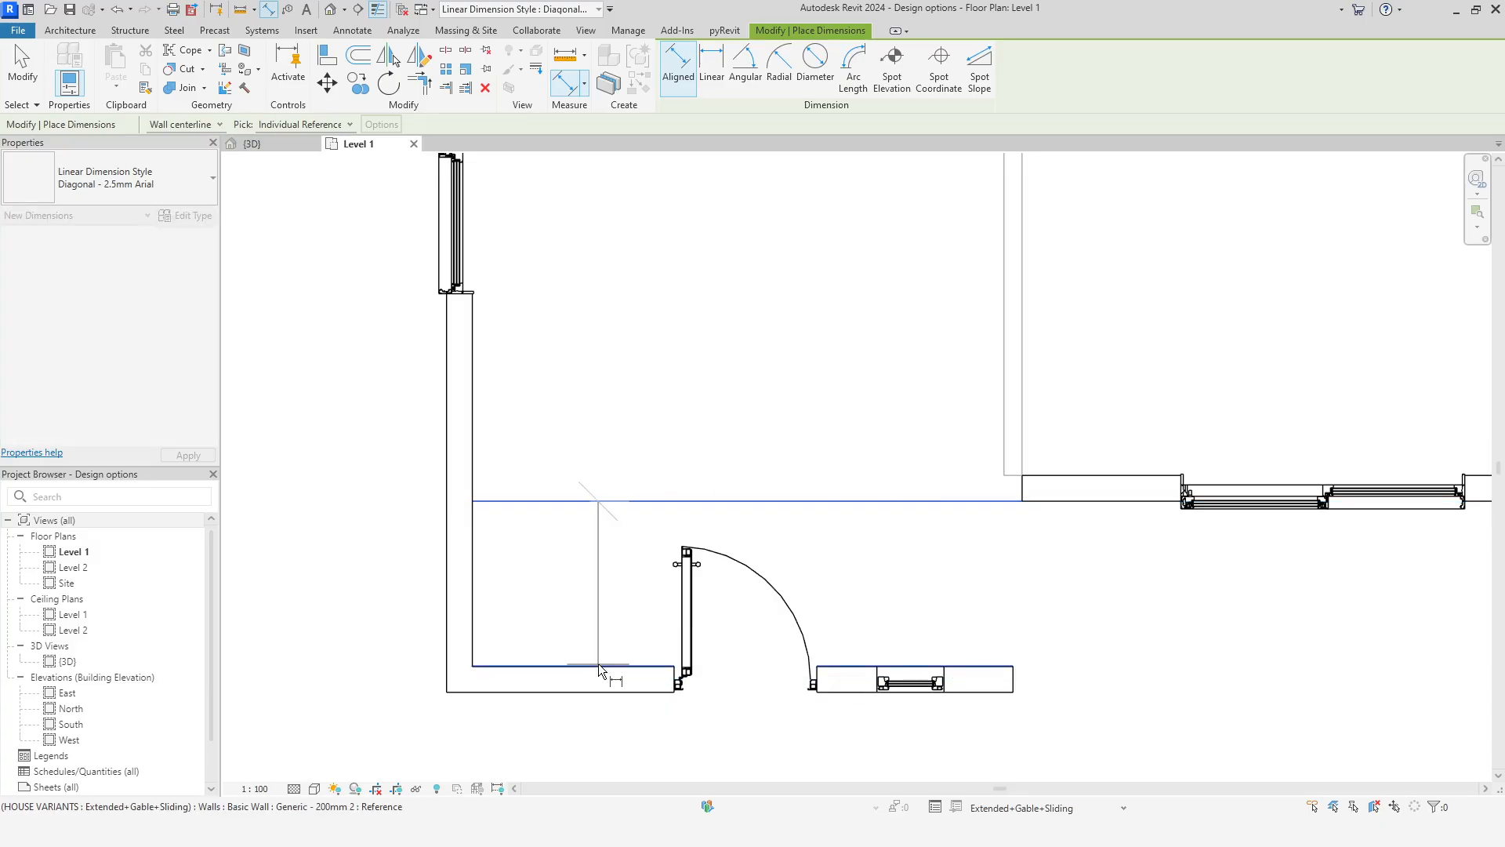
click(379, 635)
right_click(629, 359)
click(640, 367)
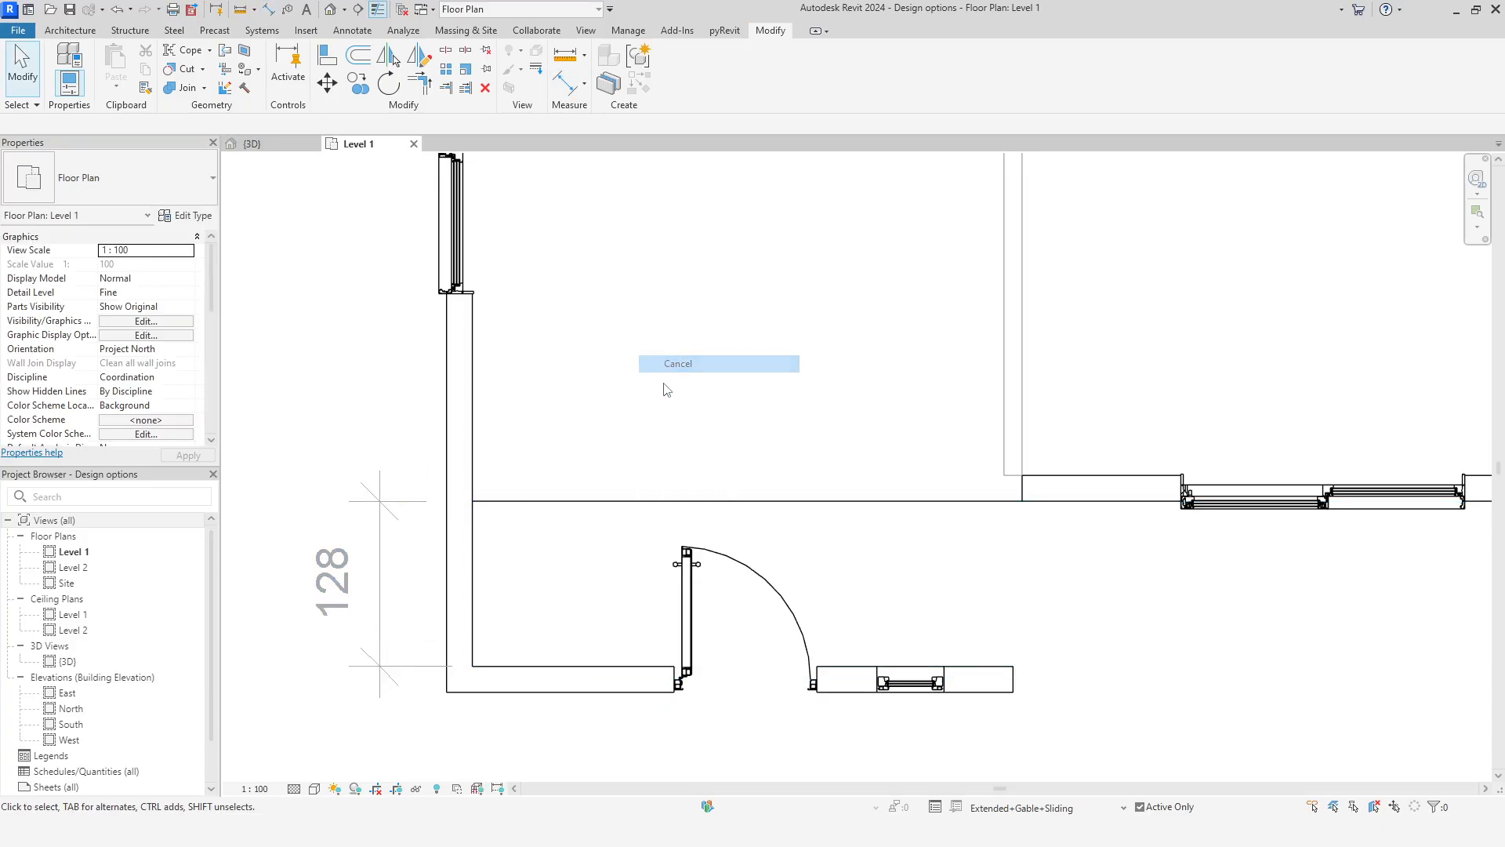
Set the distance between the floor edge and the moved entrance wall to 180
click(566, 664)
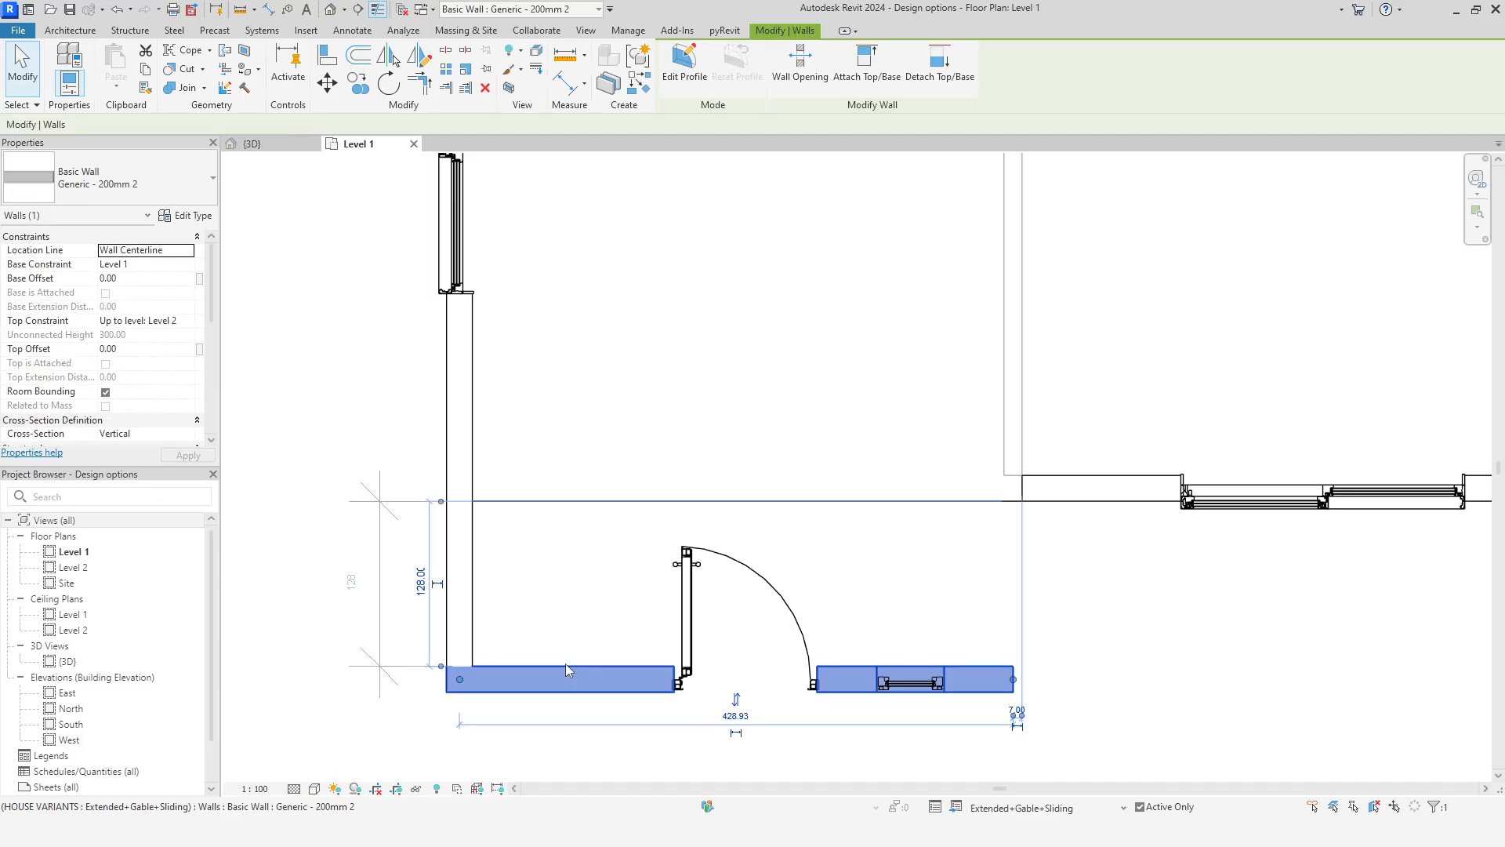
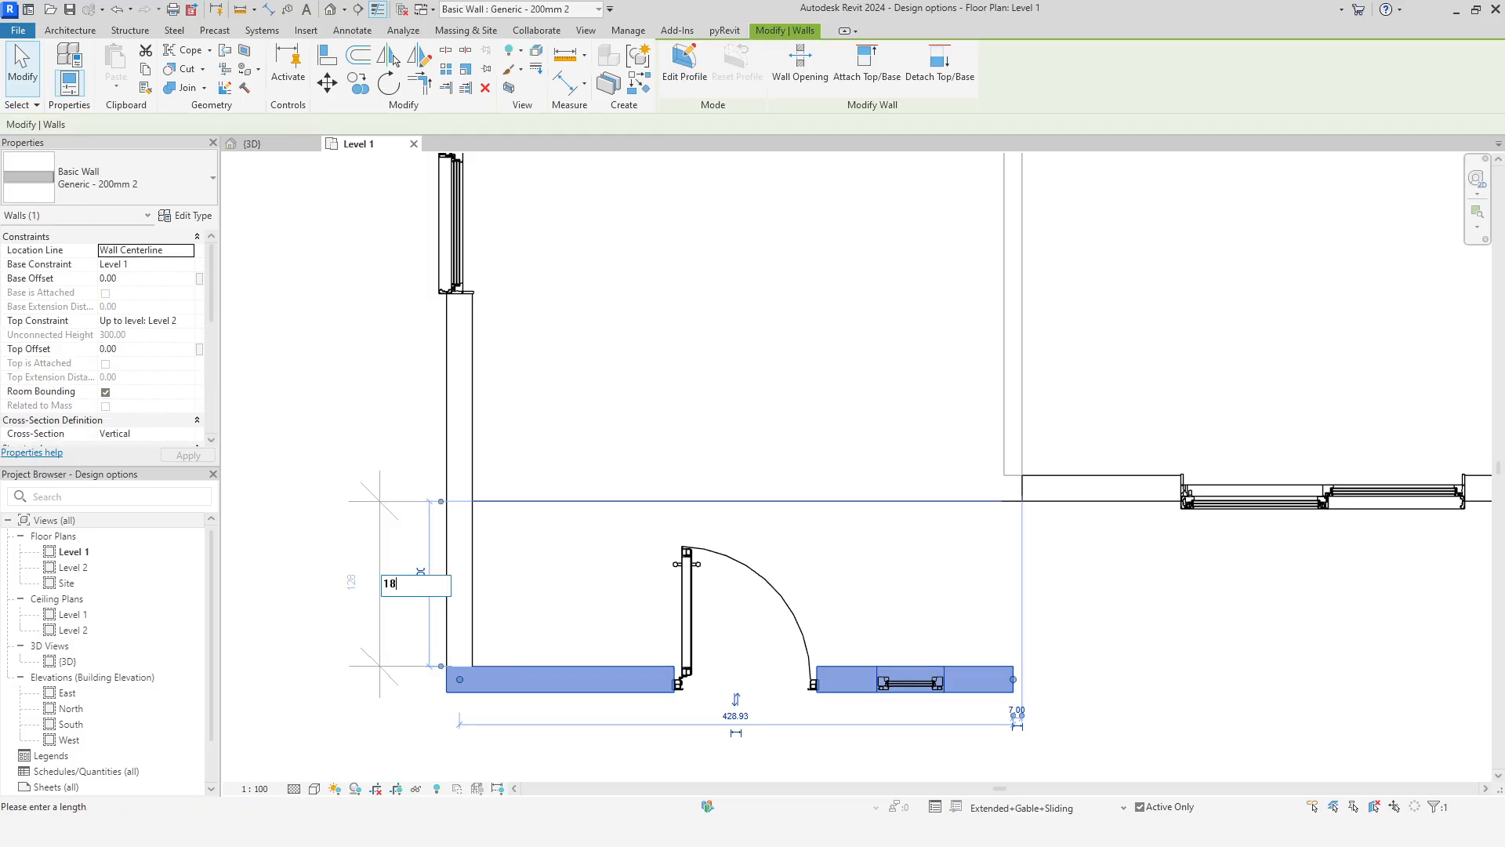
text(180)
key(Return)
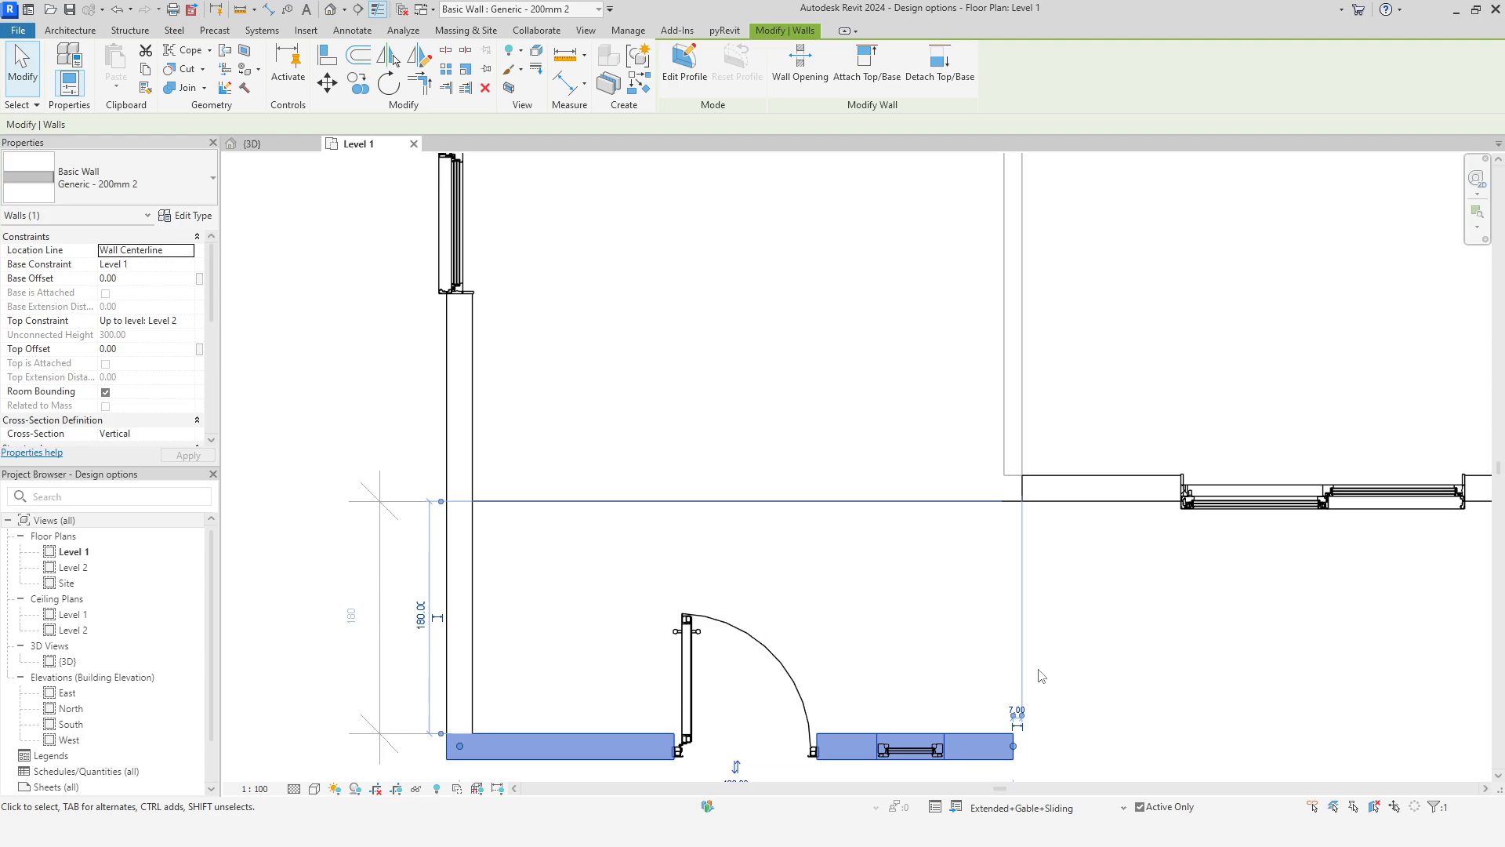
click(1083, 668)
Draw a Generic - 200mm 2 wall from the entrance wall's free end toward the interior partition, stopping just short of the floor edge
scroll(866, 587, down, 2)
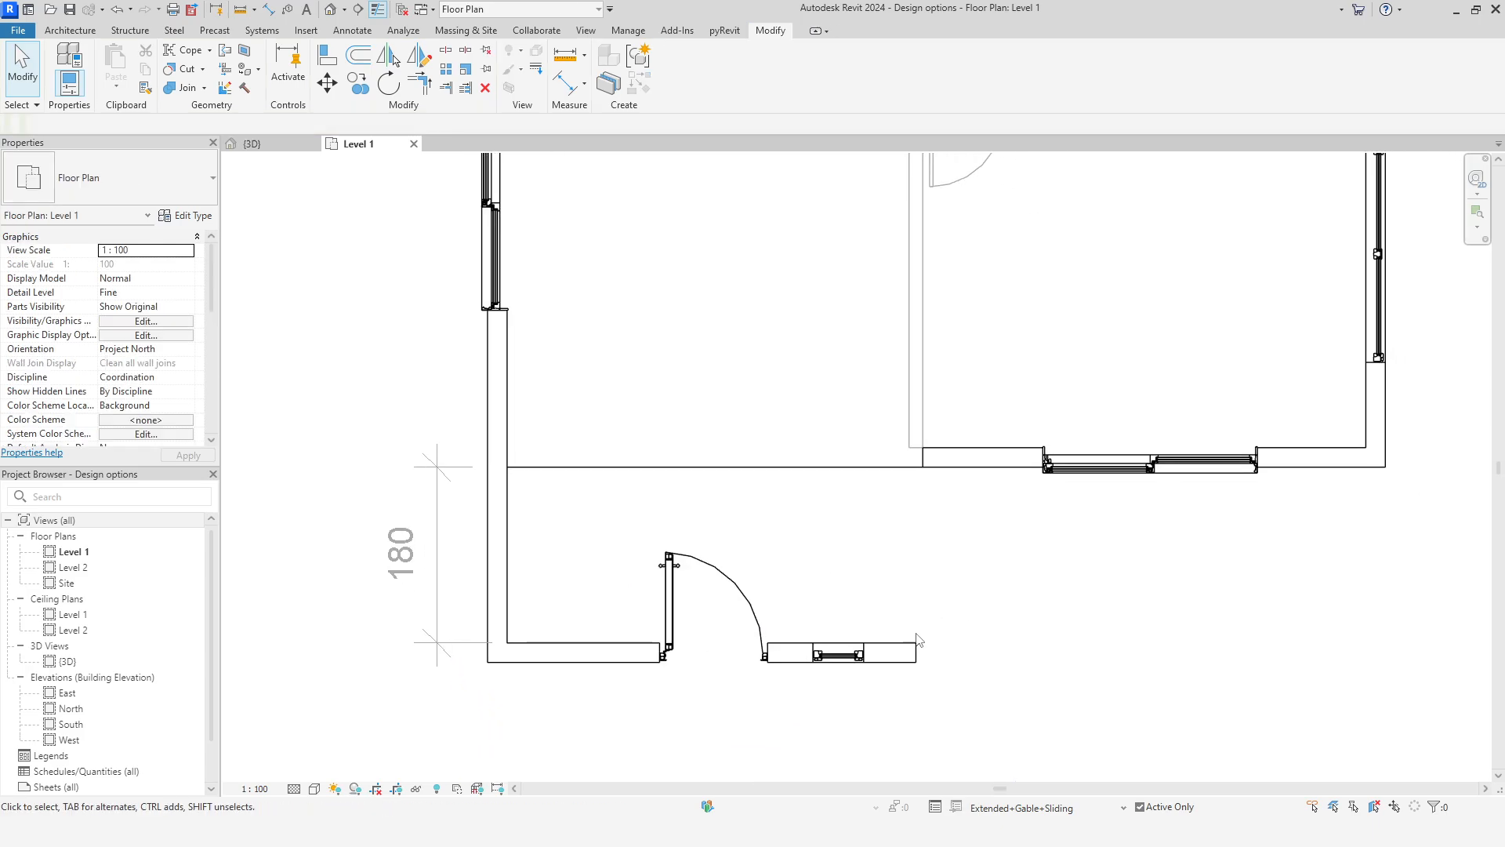
click(915, 647)
click(608, 83)
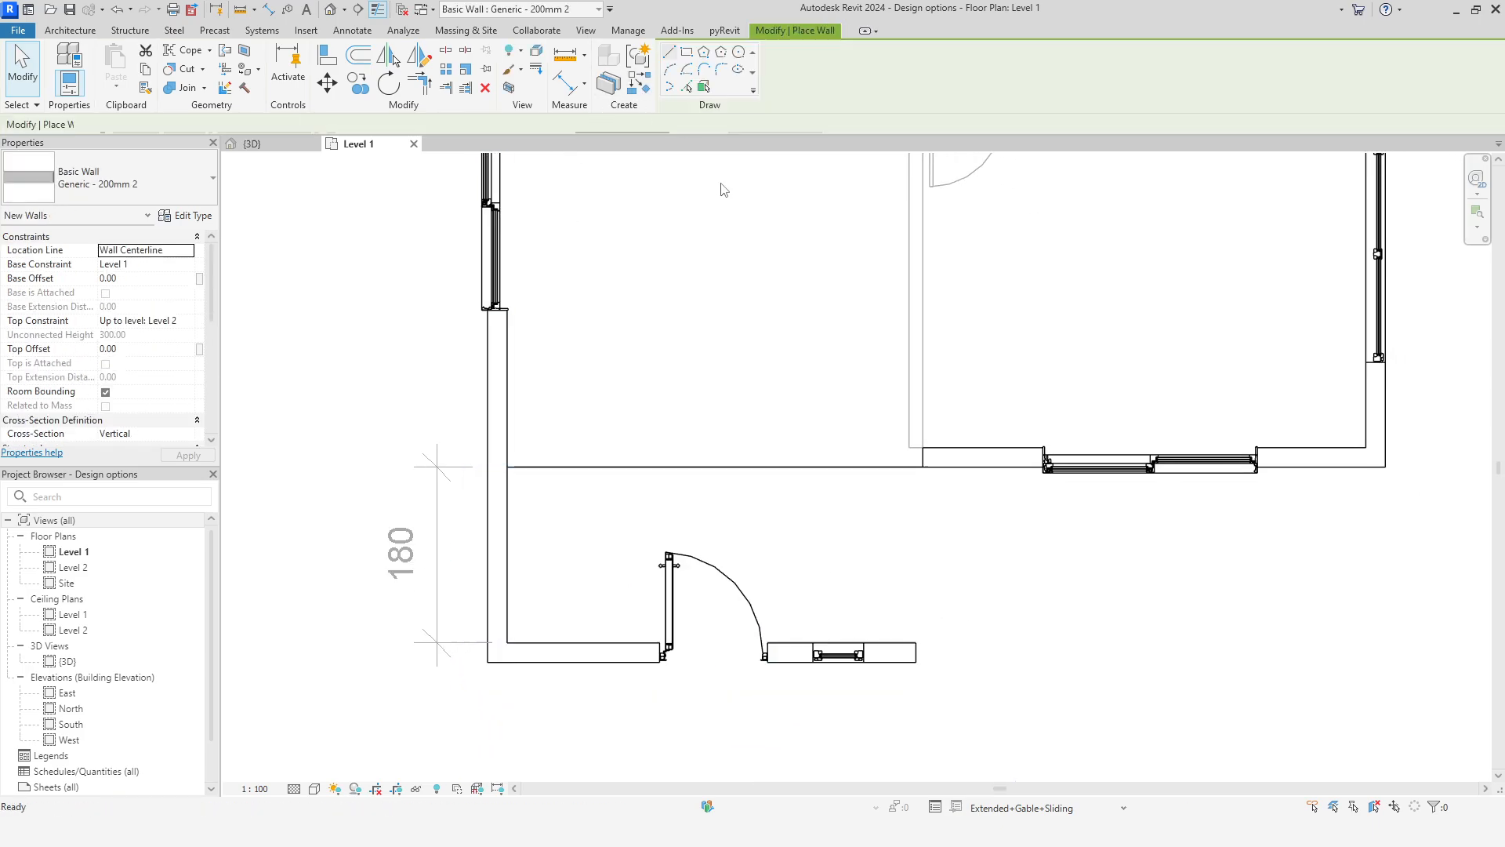
click(909, 652)
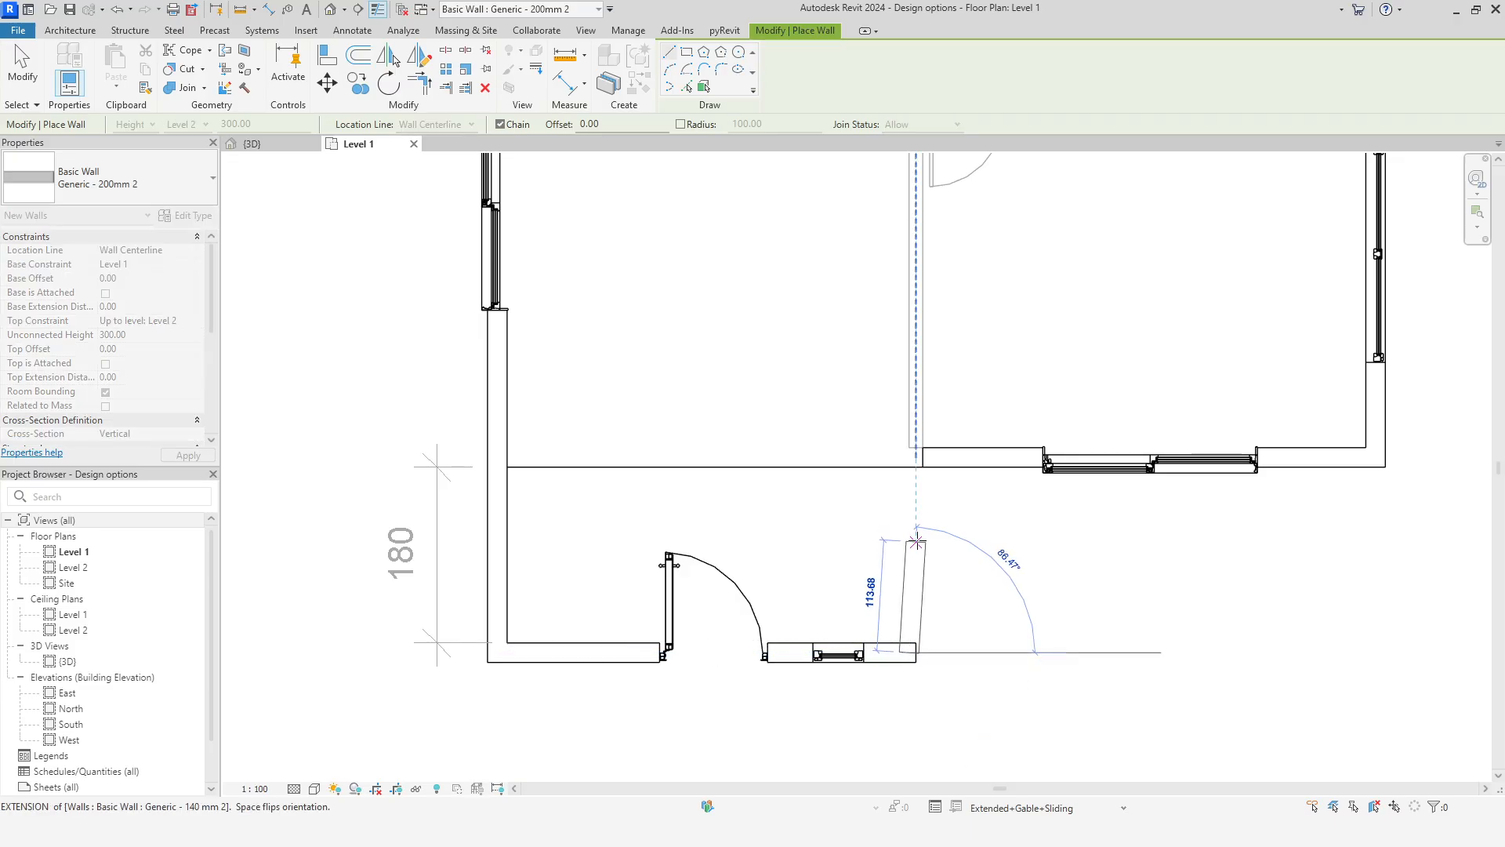
click(909, 497)
right_click(943, 518)
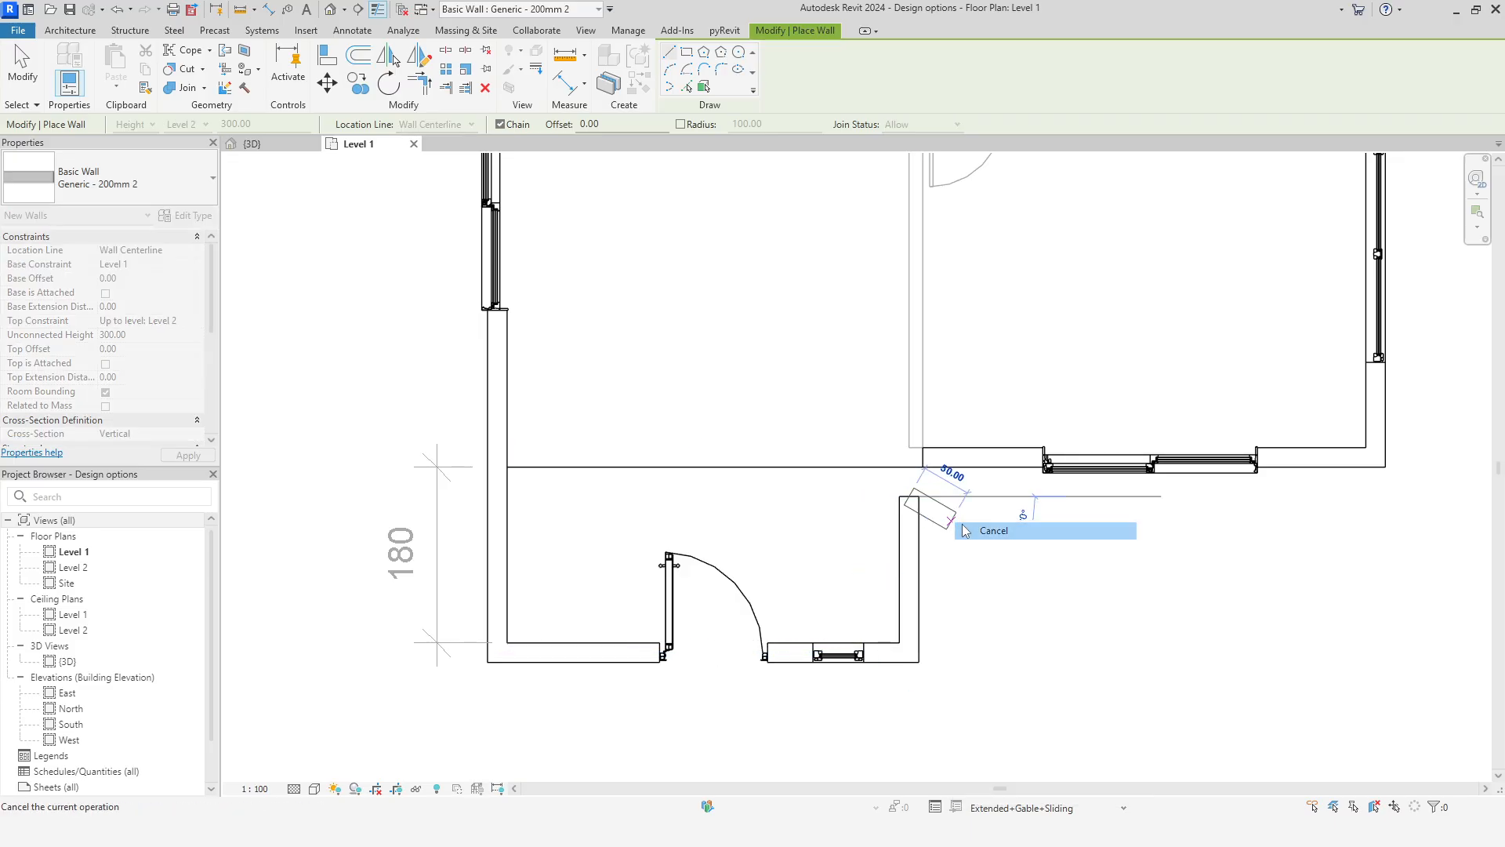
click(968, 525)
right_click(954, 508)
click(976, 517)
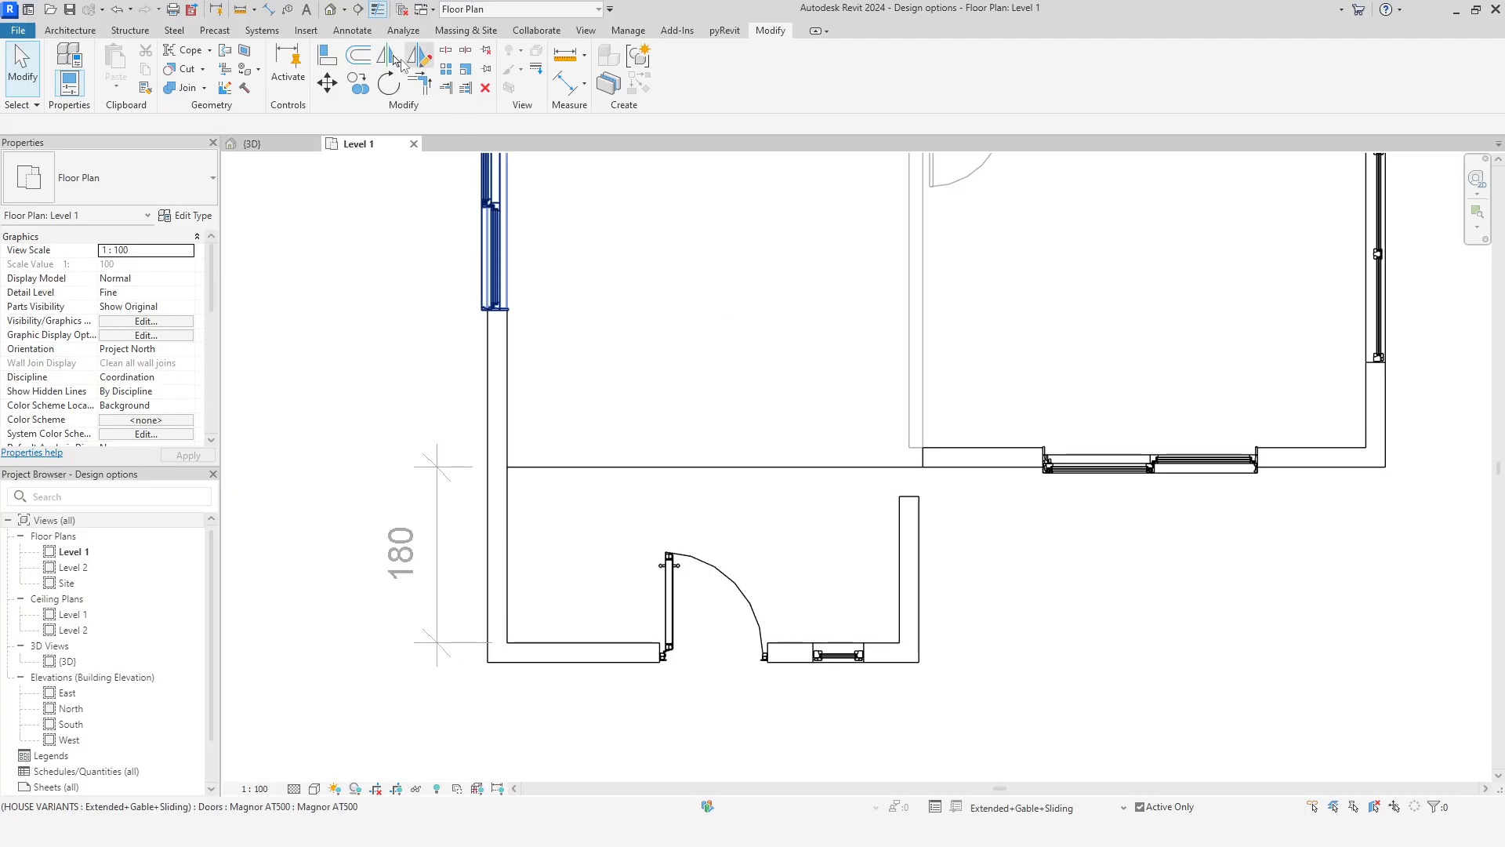
Draw a thin detail line continuing the interior partition's living-room face straight out past the entrance wall
click(354, 30)
click(399, 70)
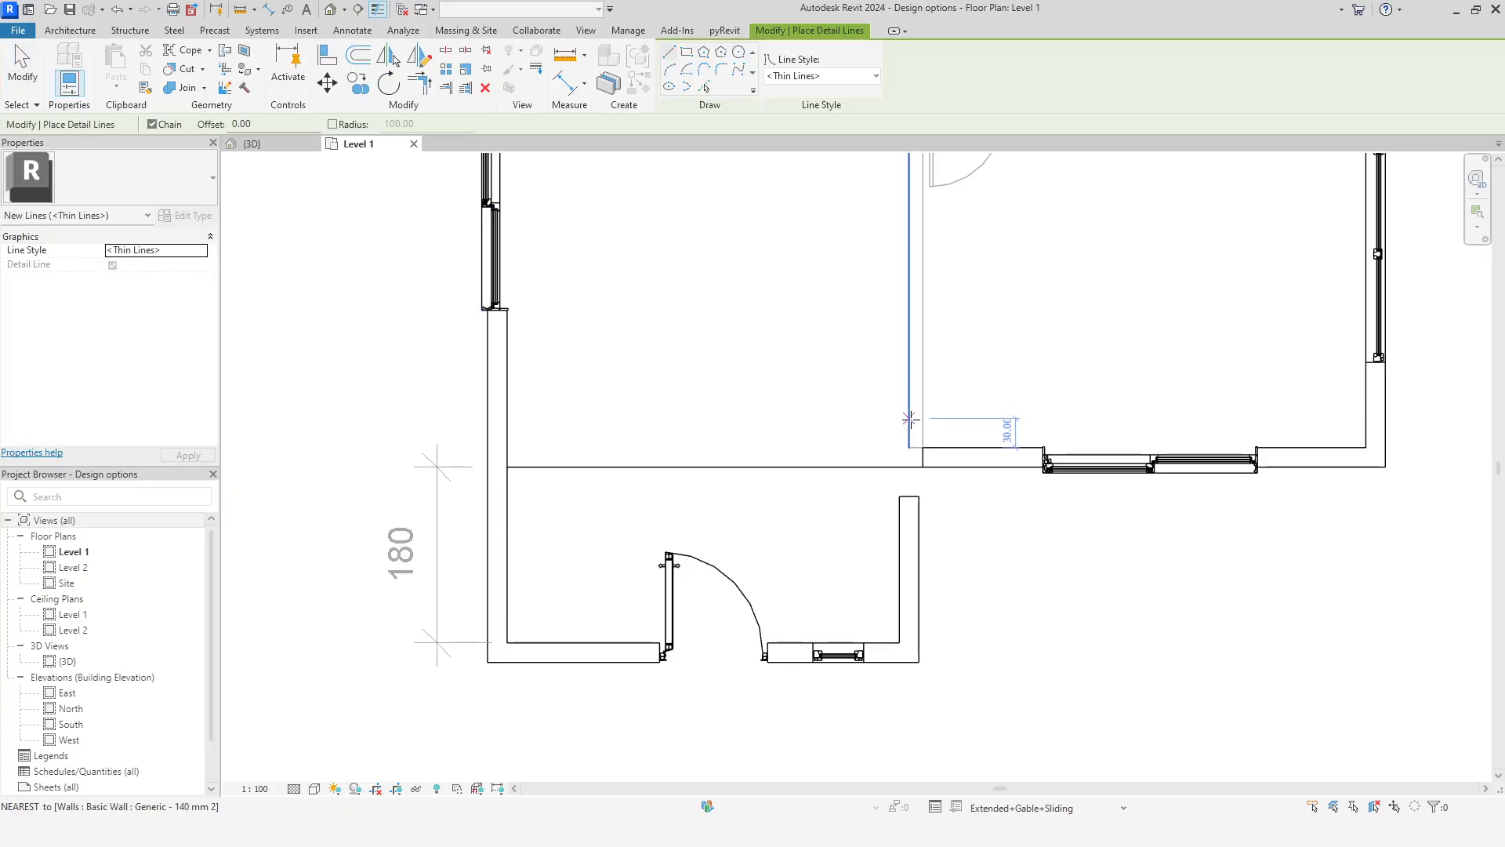
click(908, 447)
click(909, 729)
right_click(1051, 304)
click(1097, 296)
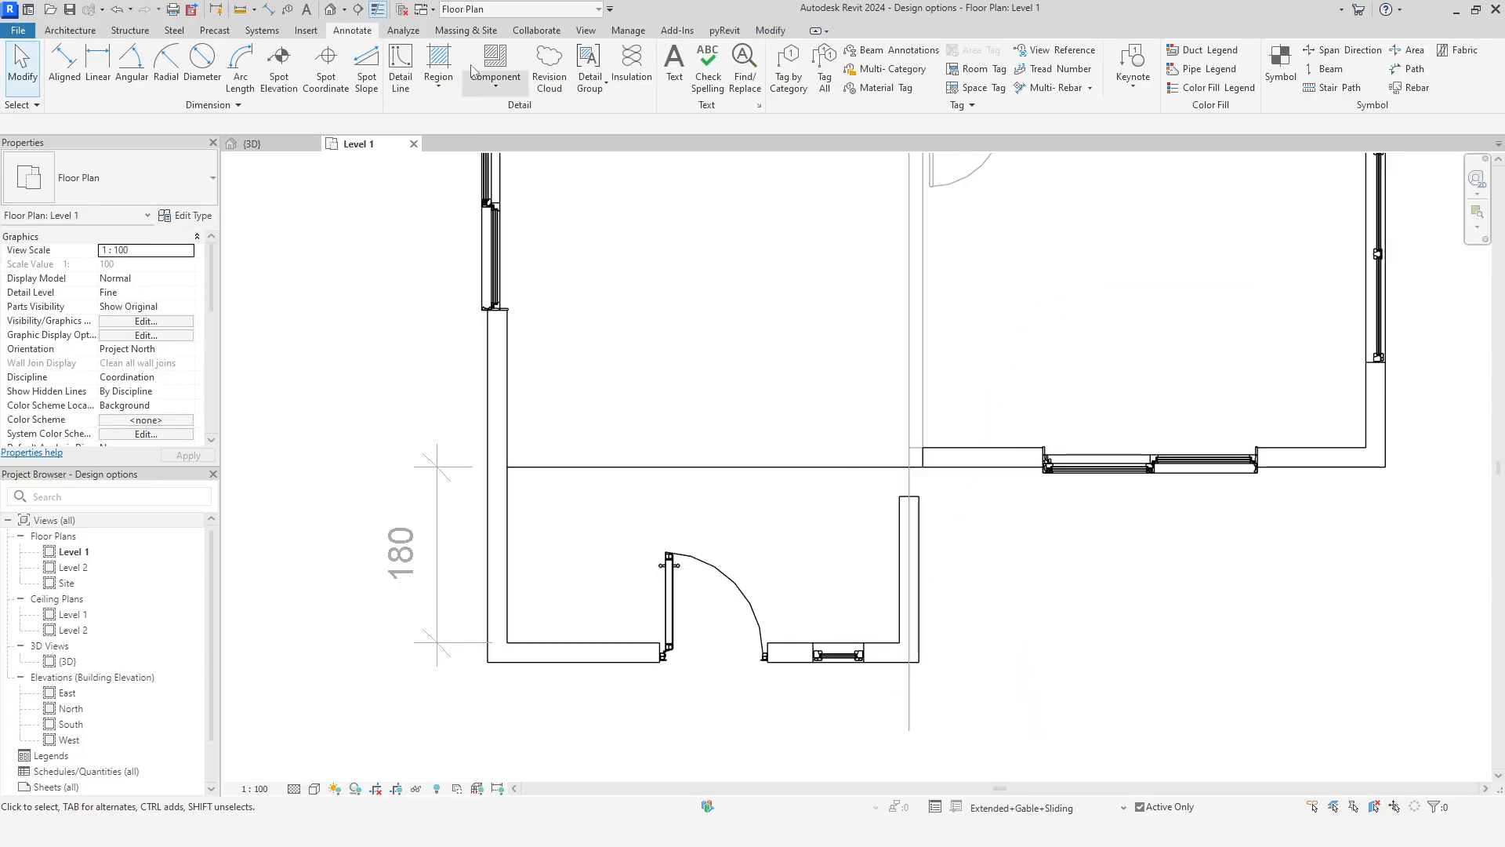
Try to align and lock the connecting wall's inner face to the interior partition's face
click(770, 30)
click(327, 56)
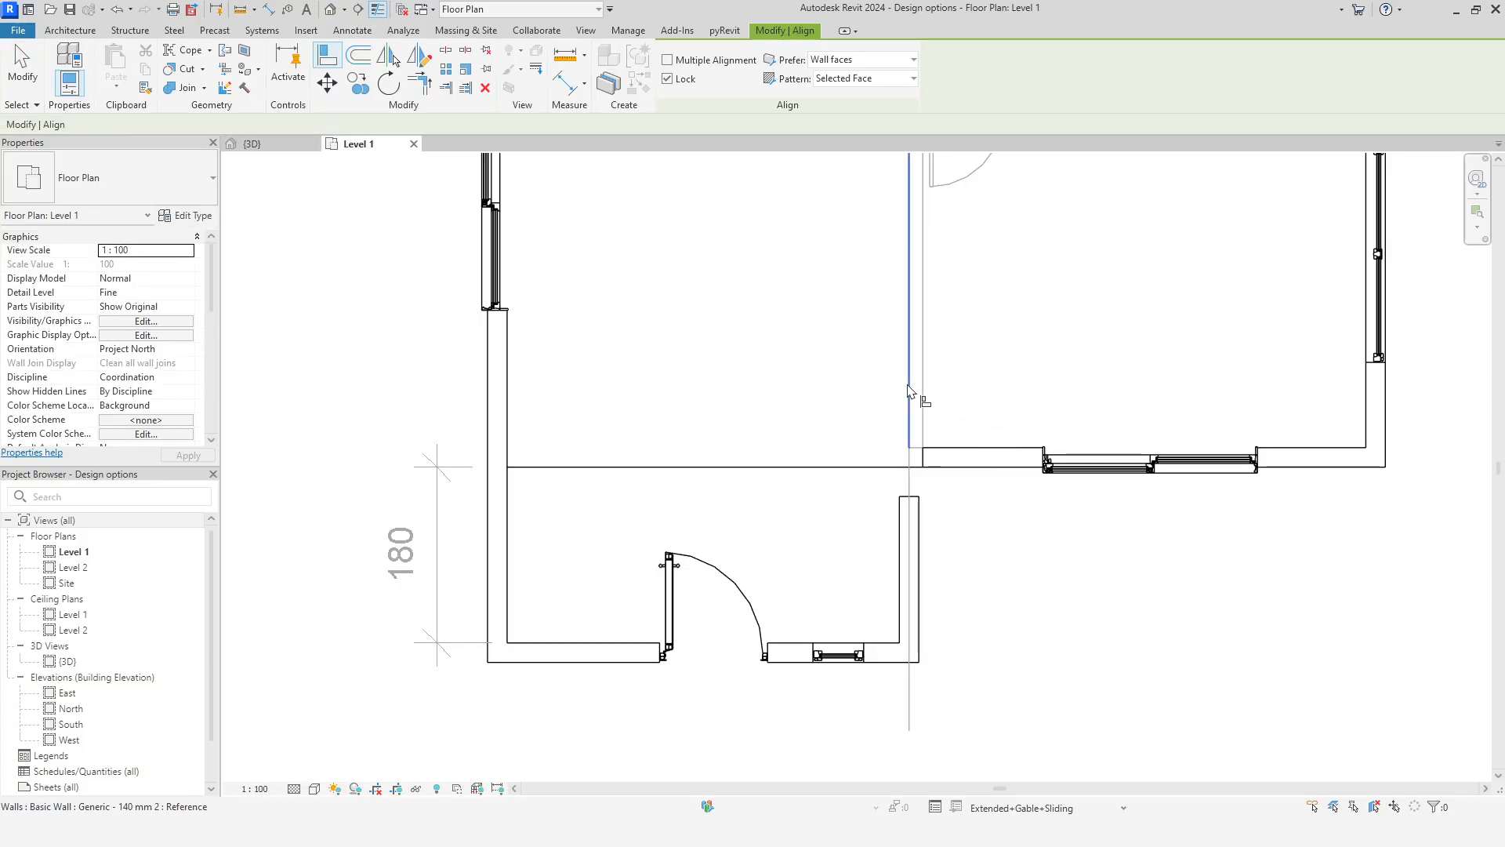
click(898, 533)
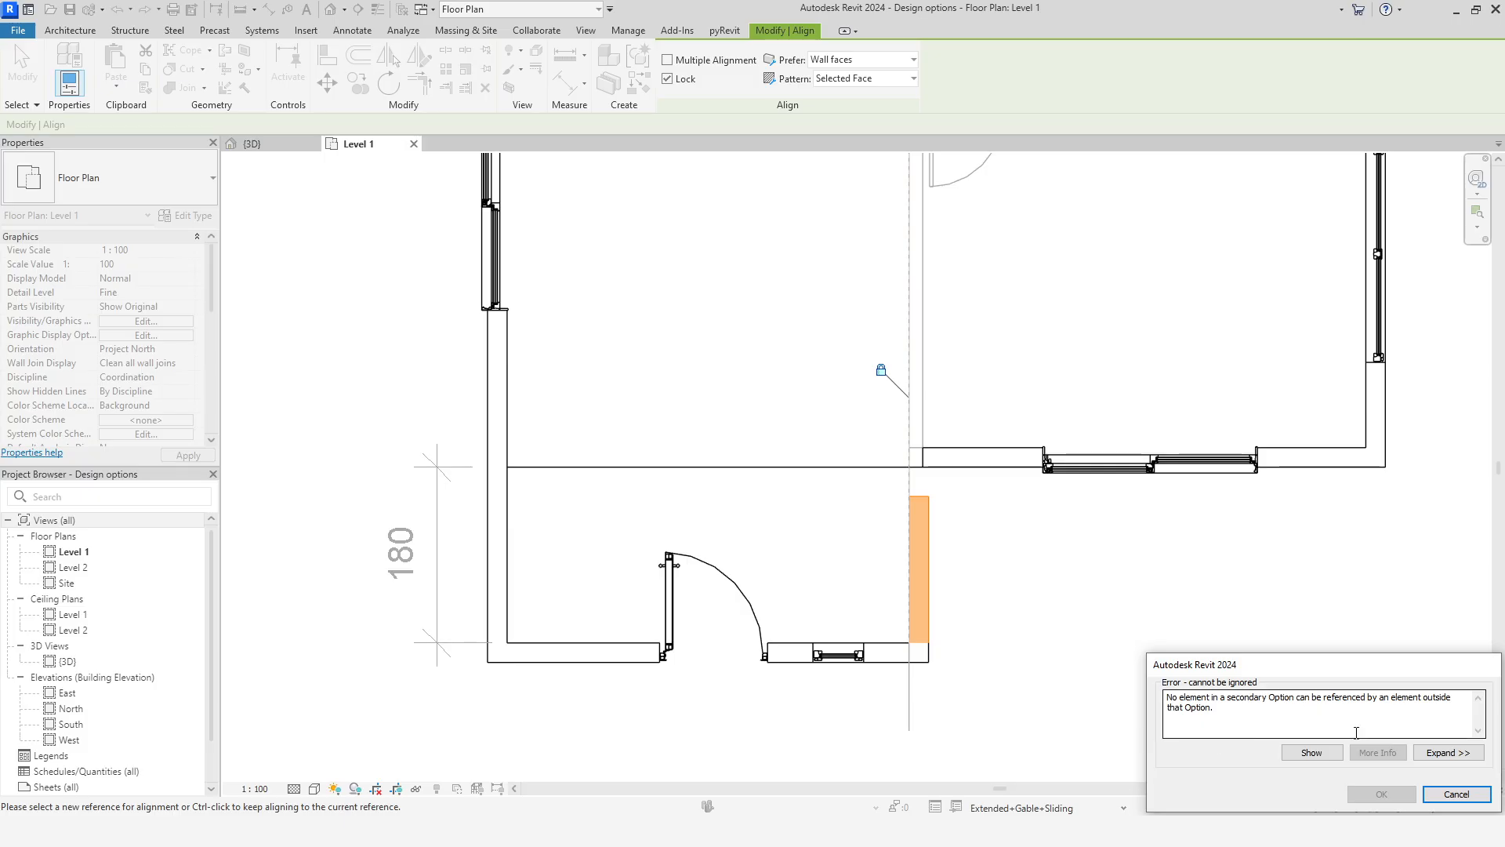
click(1447, 792)
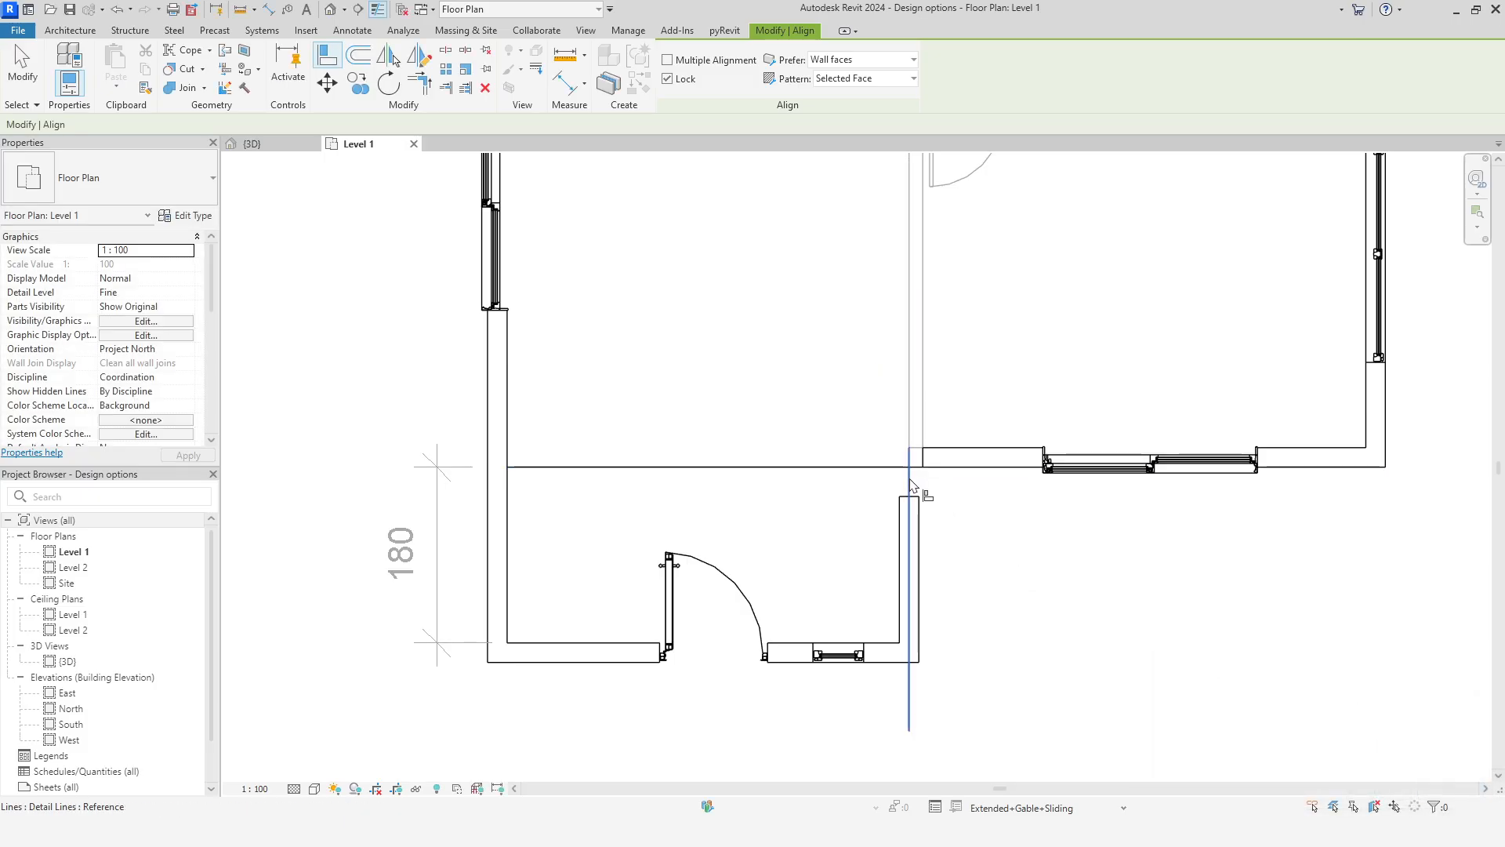
Align the connecting wall's inner face with the detail line, and delete the detail line
click(903, 524)
right_click(1023, 506)
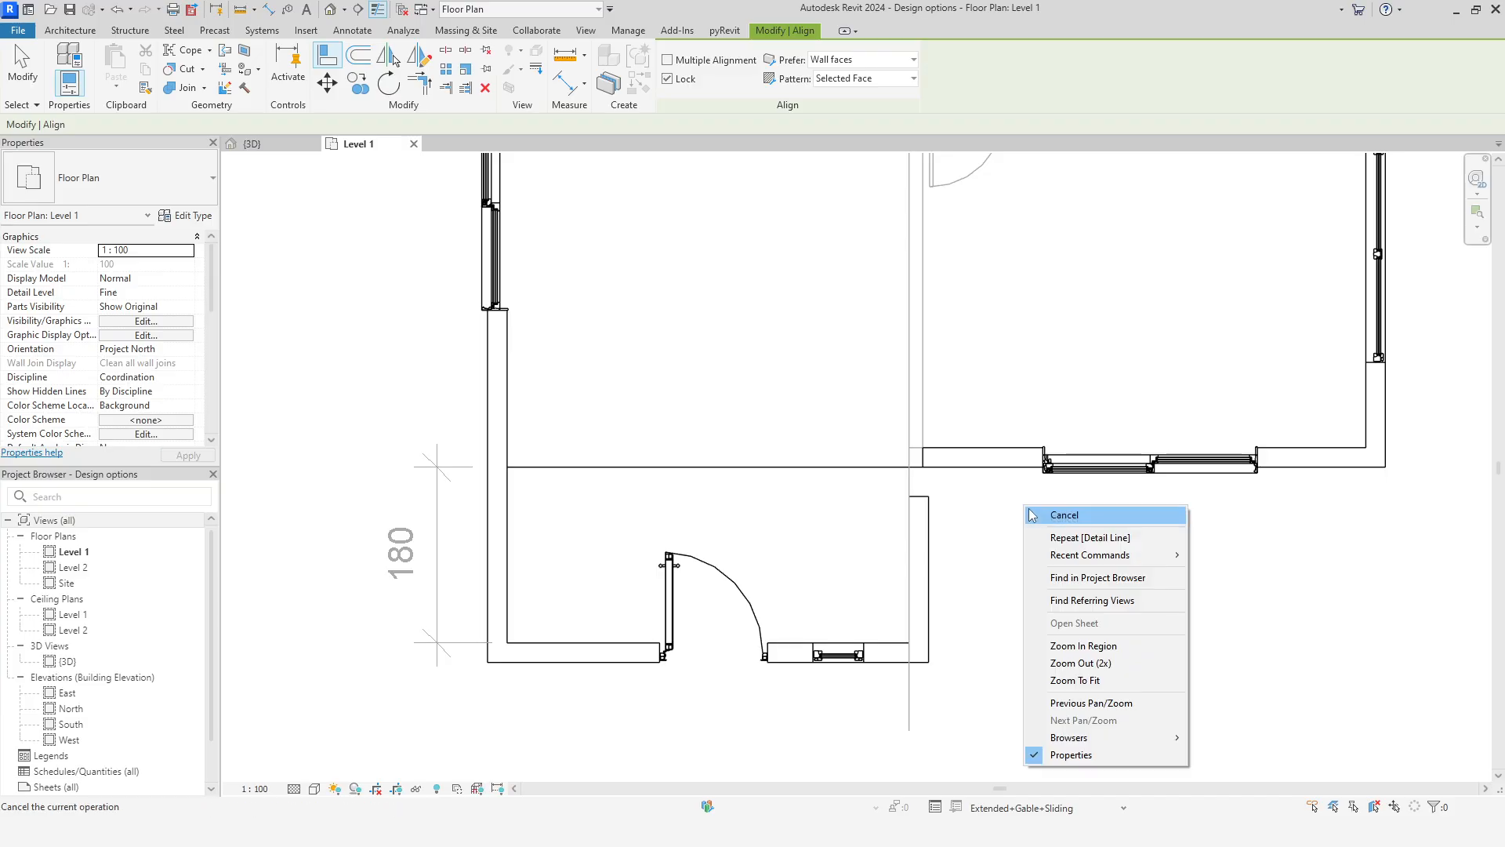
click(1054, 514)
click(911, 723)
key(Delete)
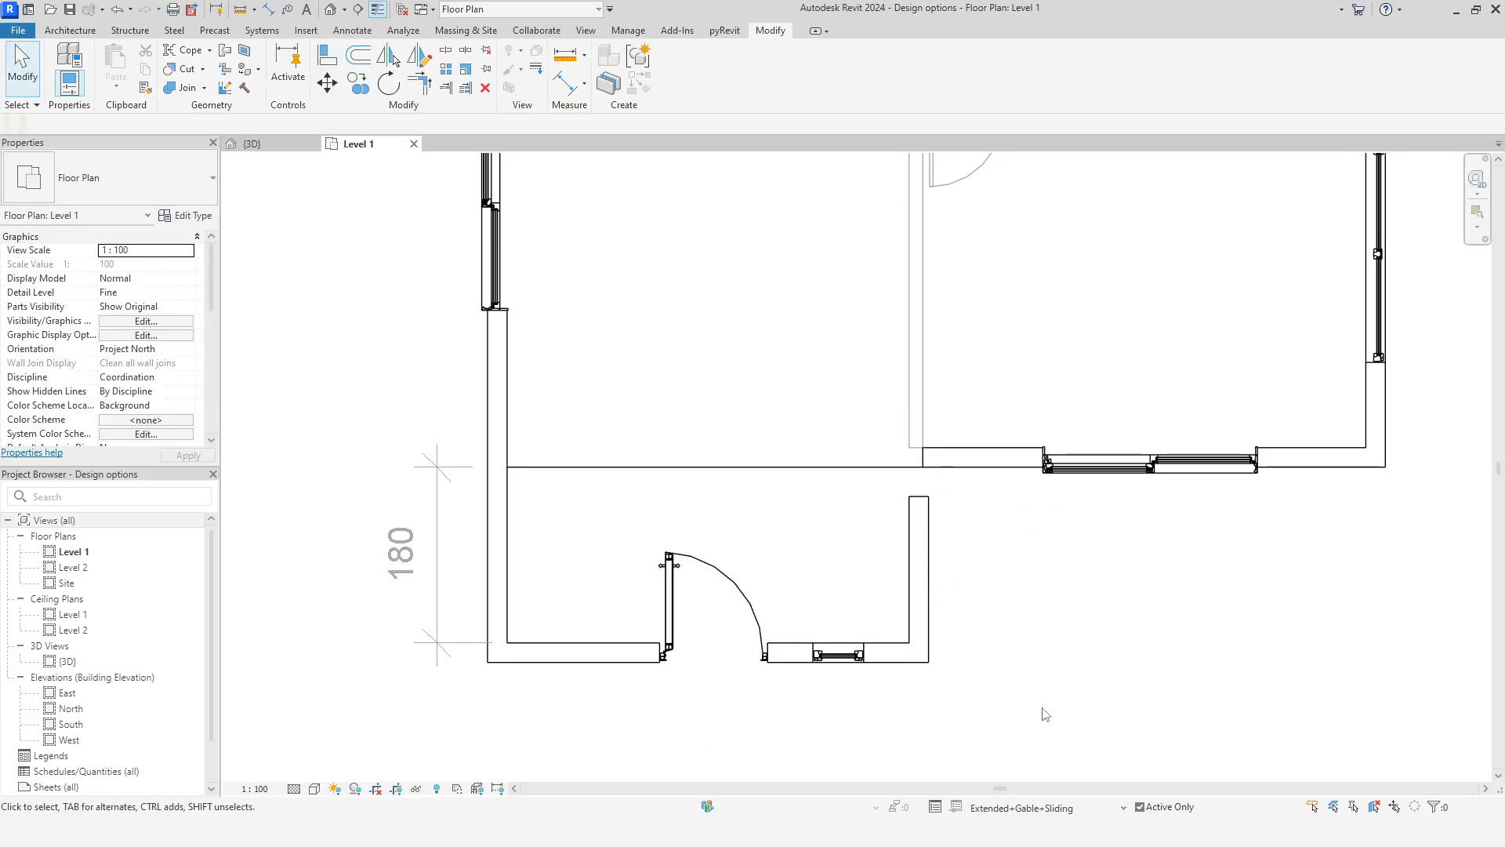
Extend the connecting wall's free end until it joins the front wall segment with the sliding door at a corner
click(919, 529)
scroll(932, 501, up, 3)
drag(900, 489, 899, 422)
click(997, 541)
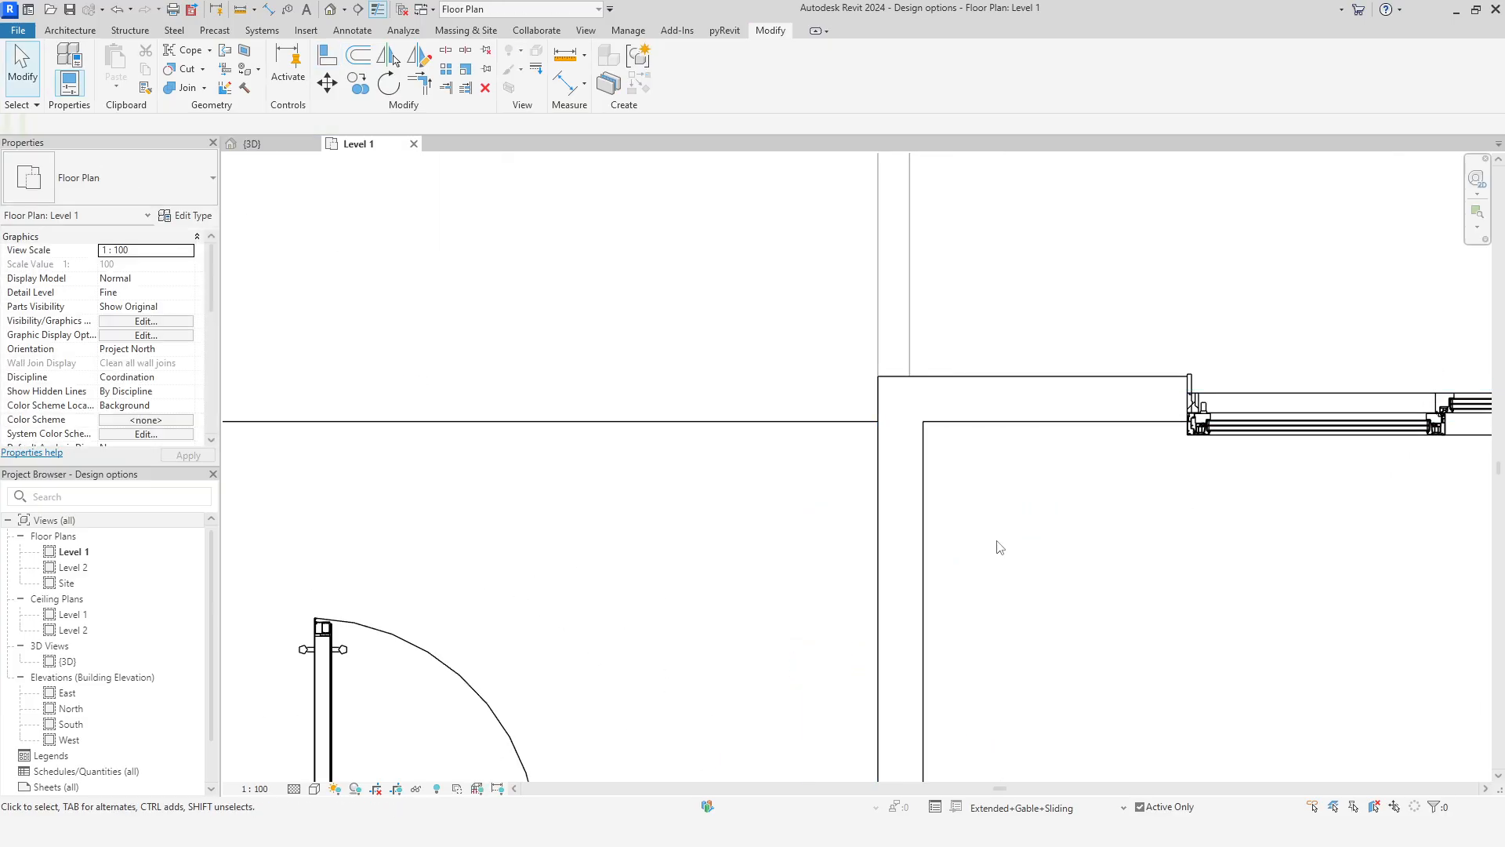
Edit the floor's boundary and split its front edge at the connecting wall's outer face
scroll(1000, 547, down, 3)
click(907, 440)
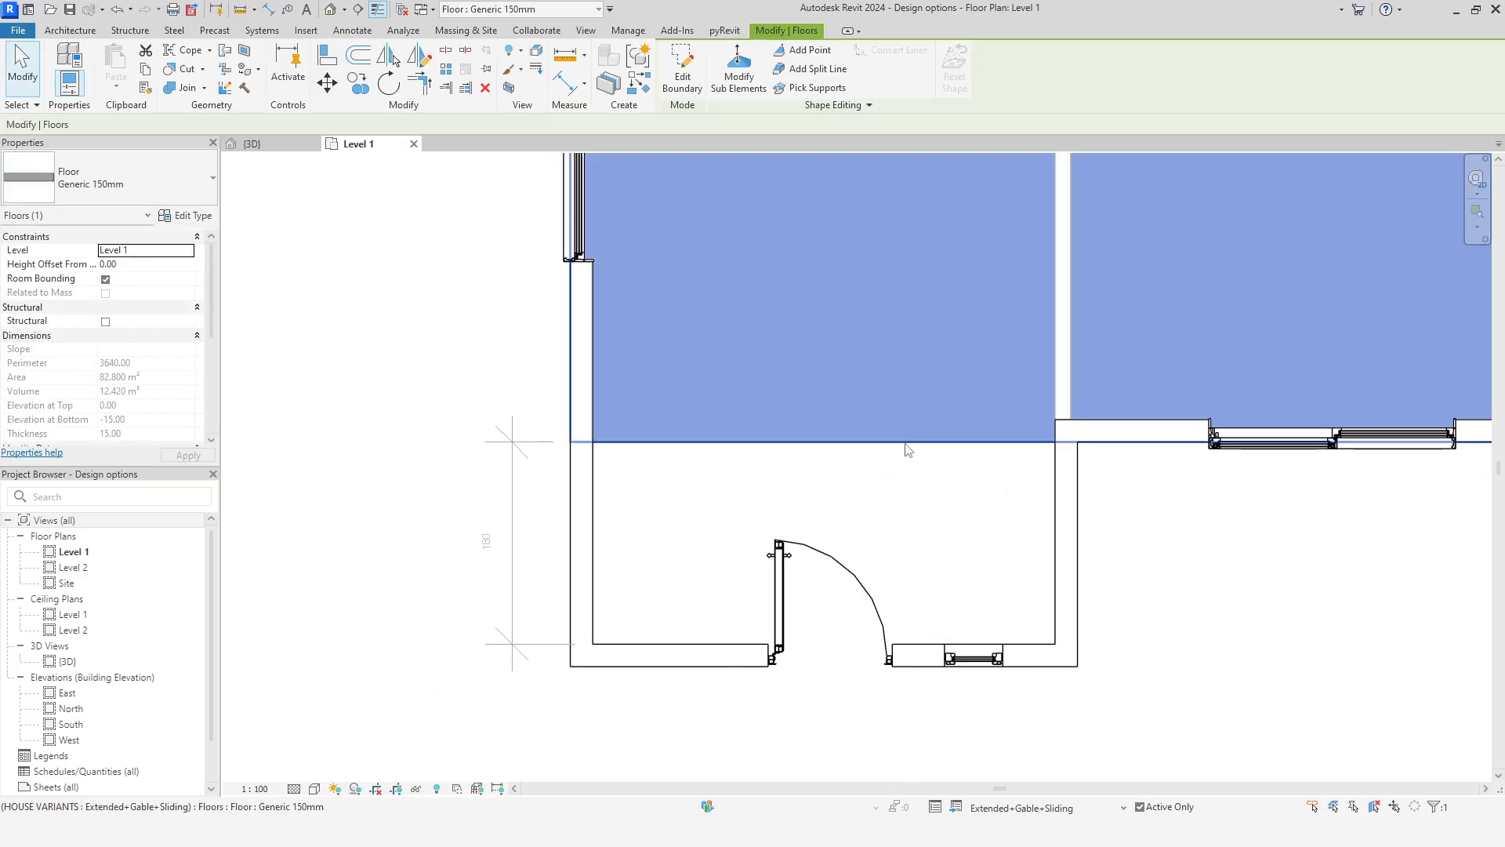
click(691, 79)
scroll(756, 329, down, 2)
click(445, 51)
scroll(992, 436, up, 2)
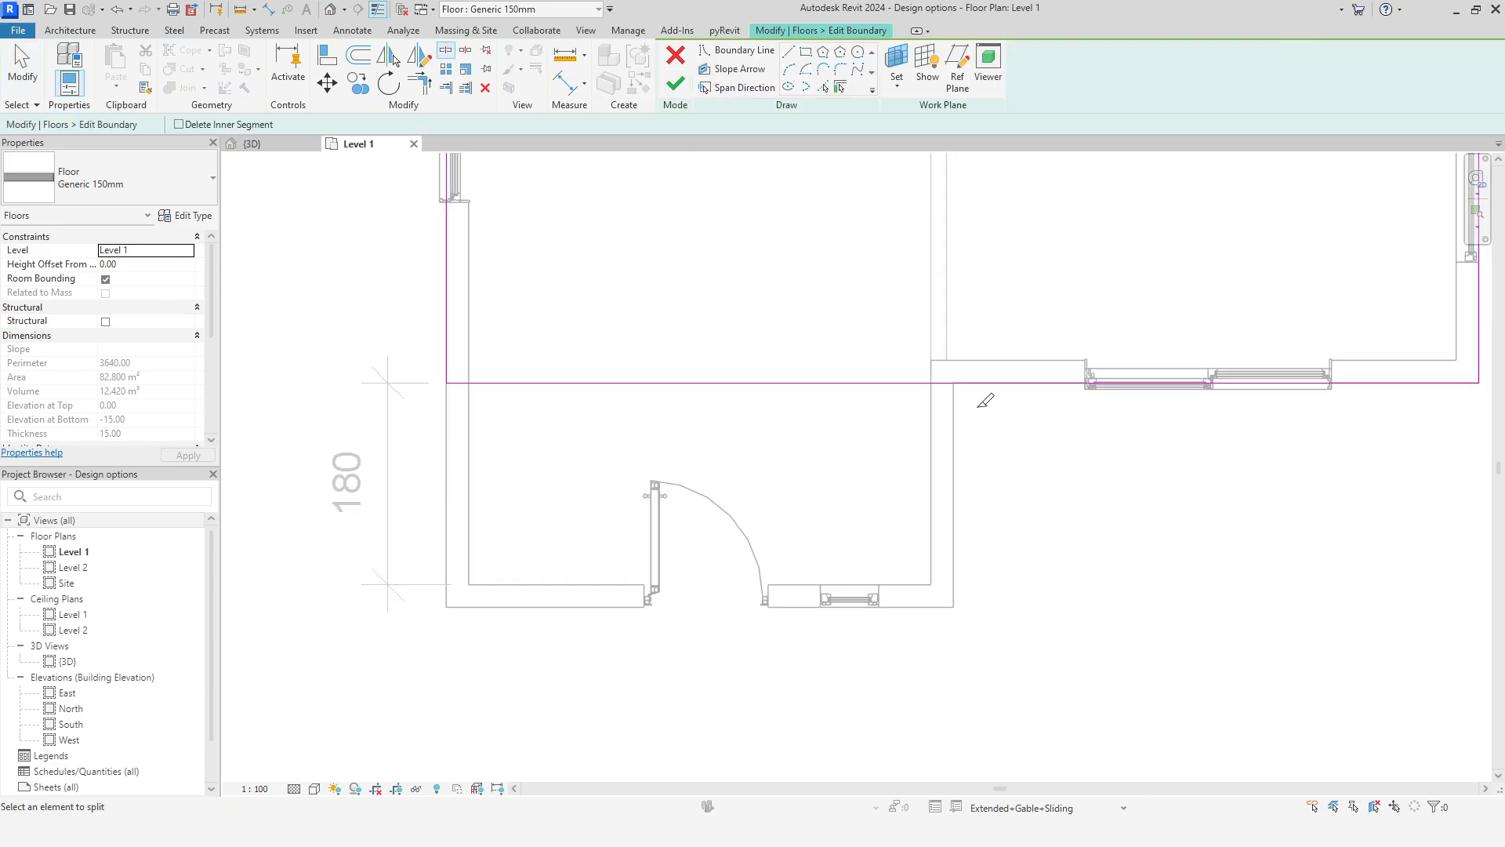
click(953, 383)
Move the entrance part of the floor boundary's front edge out to the entrance wall's outer face
right_click(753, 295)
click(756, 302)
click(820, 384)
drag(953, 383, 868, 605)
Trim the floor boundary lines to corners along the connecting wall's outer face and finish the floor edit
click(424, 83)
click(988, 384)
right_click(1053, 481)
click(1075, 494)
click(421, 86)
click(953, 561)
click(909, 607)
right_click(1058, 464)
click(1070, 475)
click(676, 83)
click(1132, 625)
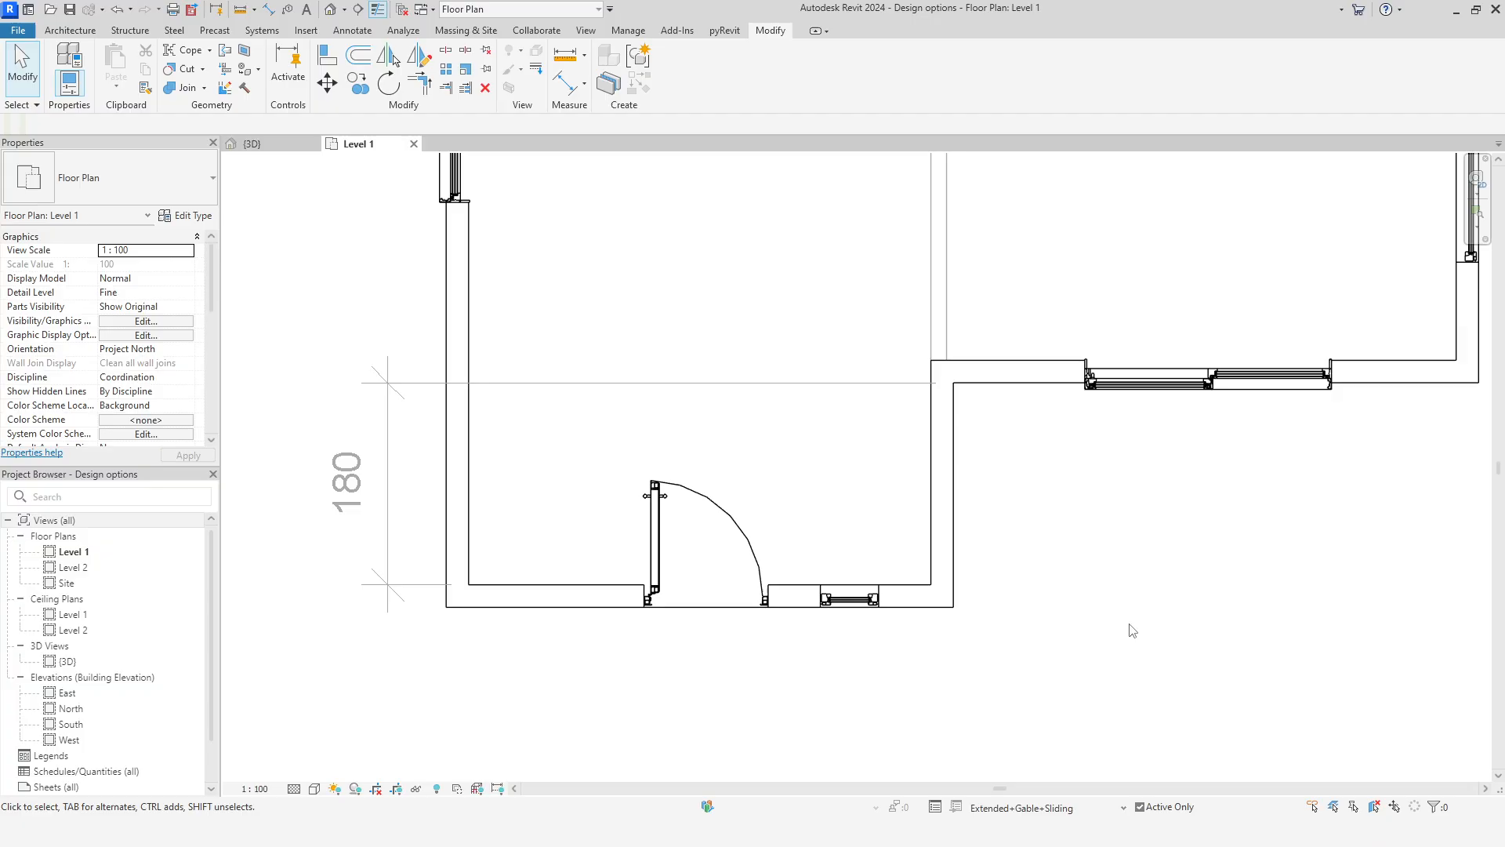
Delete the 180 dimension beside the entrance extension and inspect the extended house in the 3D view
scroll(1113, 621, down, 1)
click(487, 464)
key(Delete)
scroll(929, 613, down, 3)
scroll(929, 613, down, 1)
middle_drag(929, 613, 856, 624)
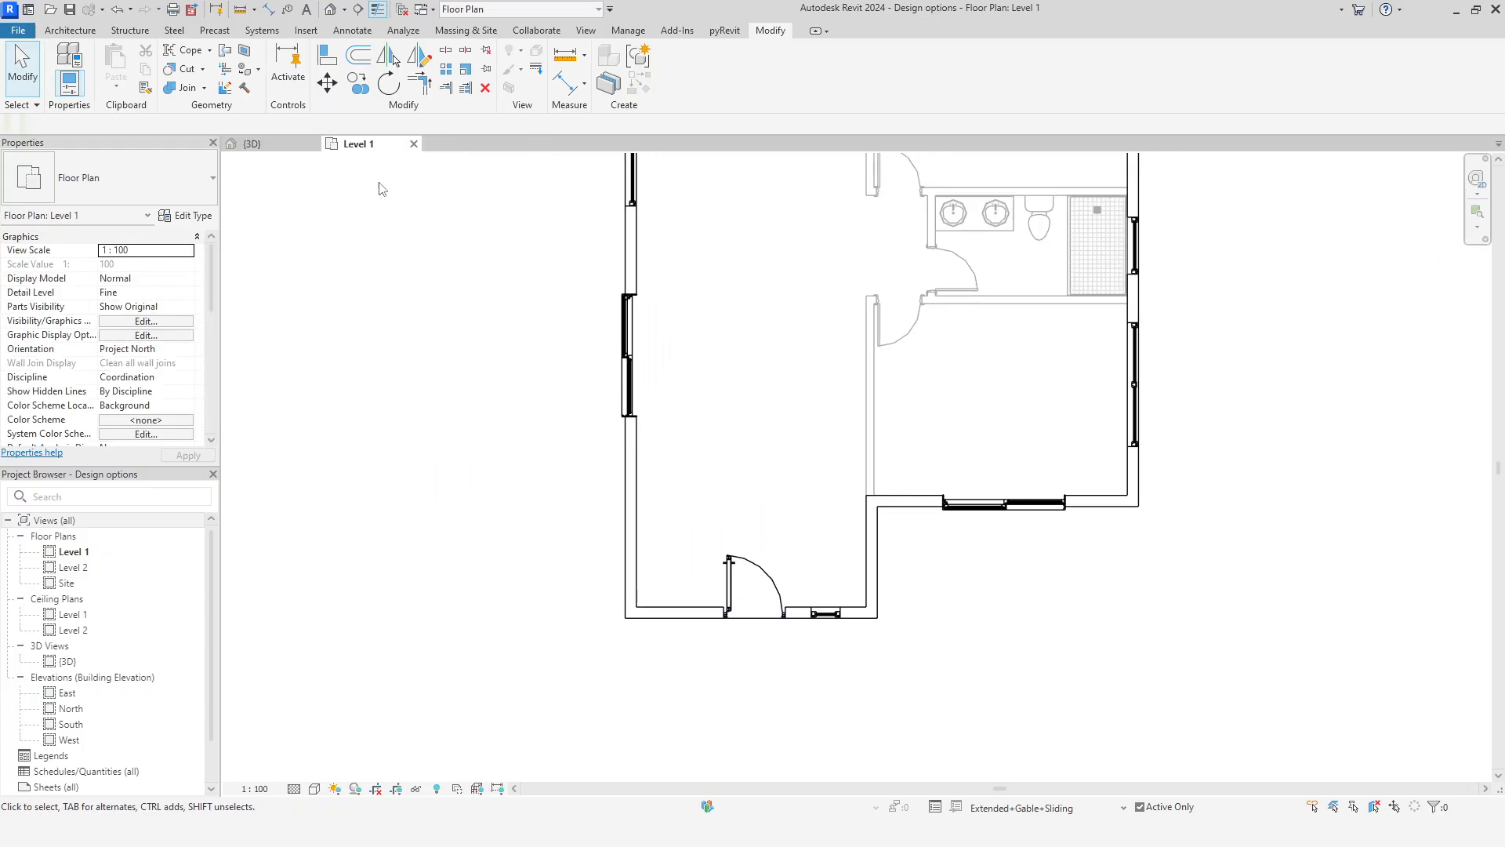
click(260, 144)
mouse_move(946, 725)
shift+middle_down()
mouse_move(1050, 722)
mouse_move(966, 723)
shift+middle_up()
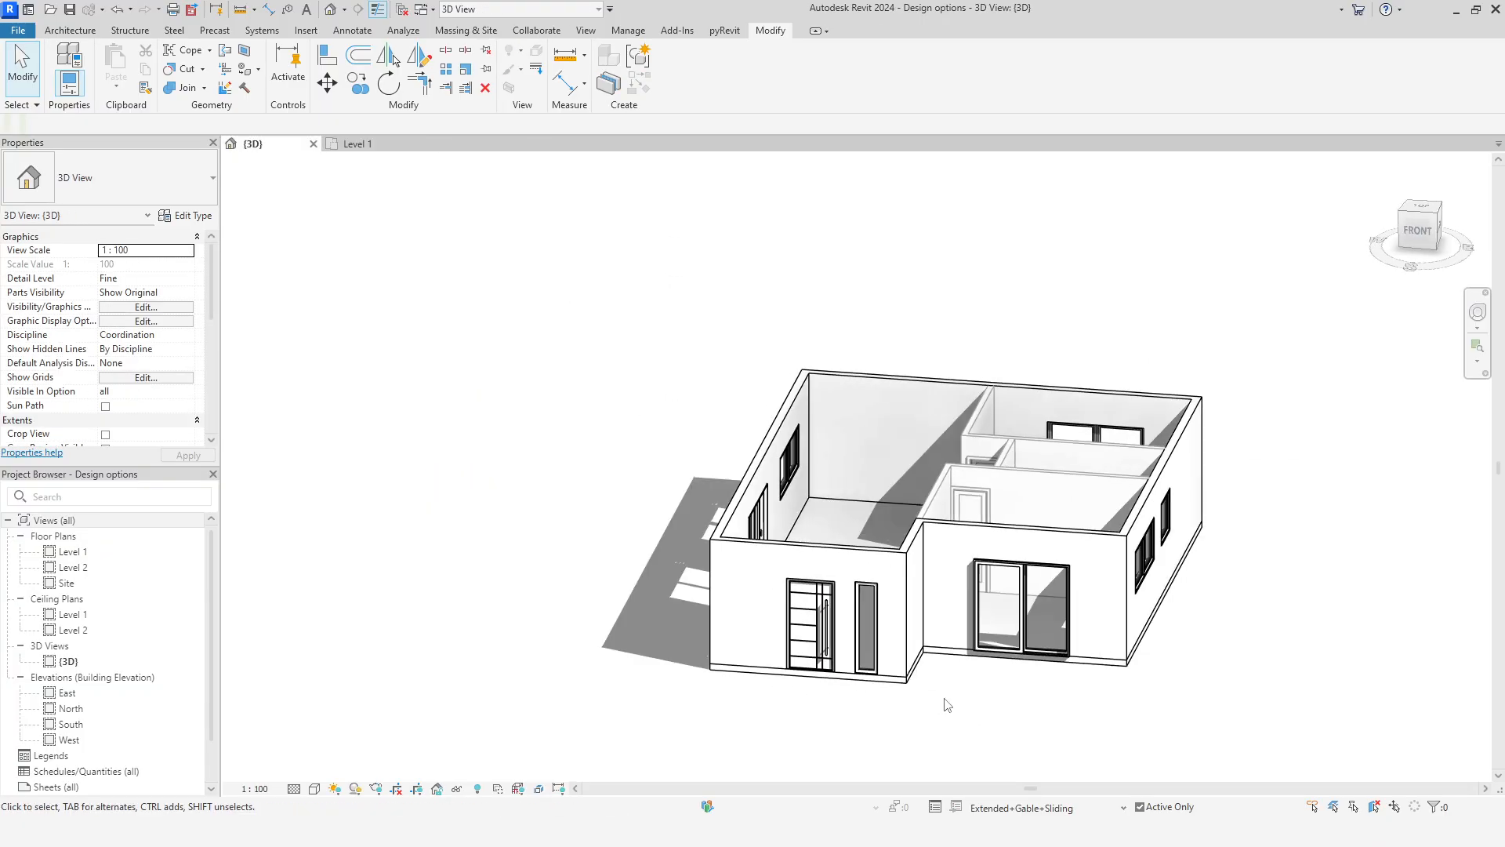
In the Level 1 plan, mirror a copy of the narrow entrance window about the entrance door's centerline
click(363, 145)
scroll(863, 651, up, 4)
click(850, 641)
click(869, 683)
click(864, 638)
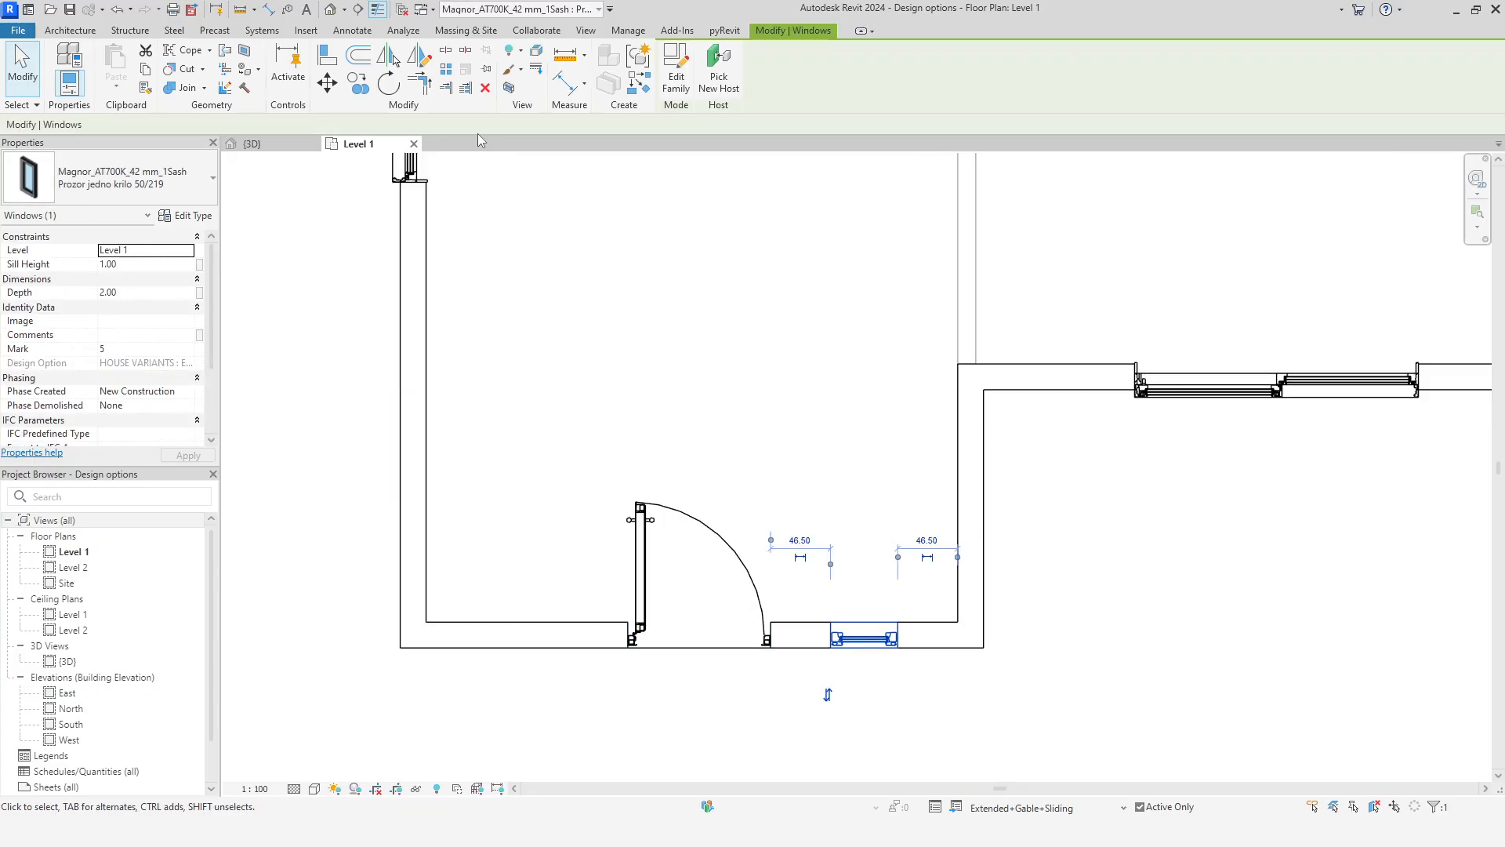
click(391, 57)
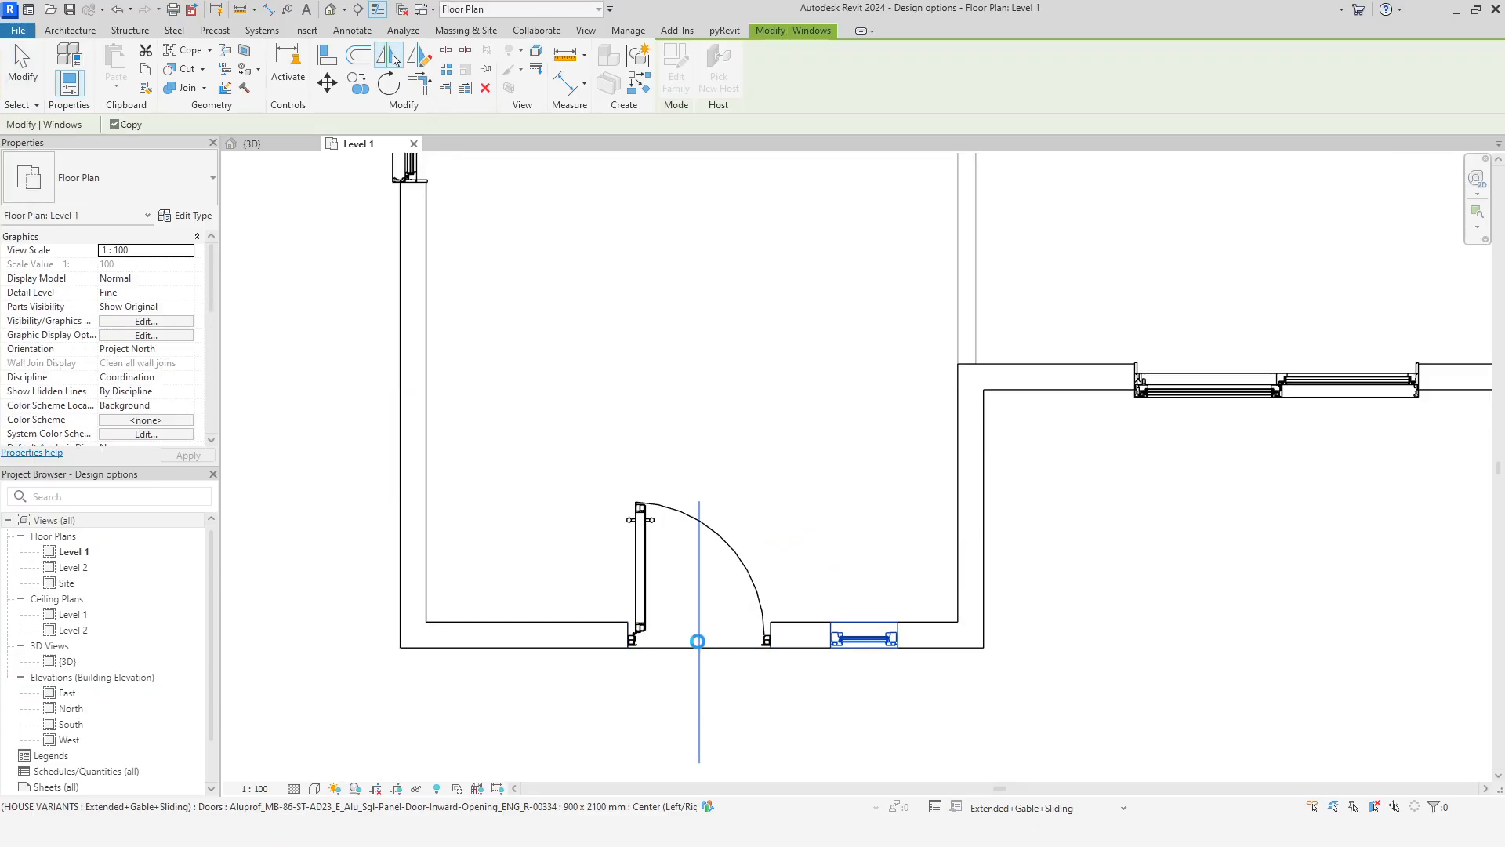
click(697, 641)
right_click(808, 335)
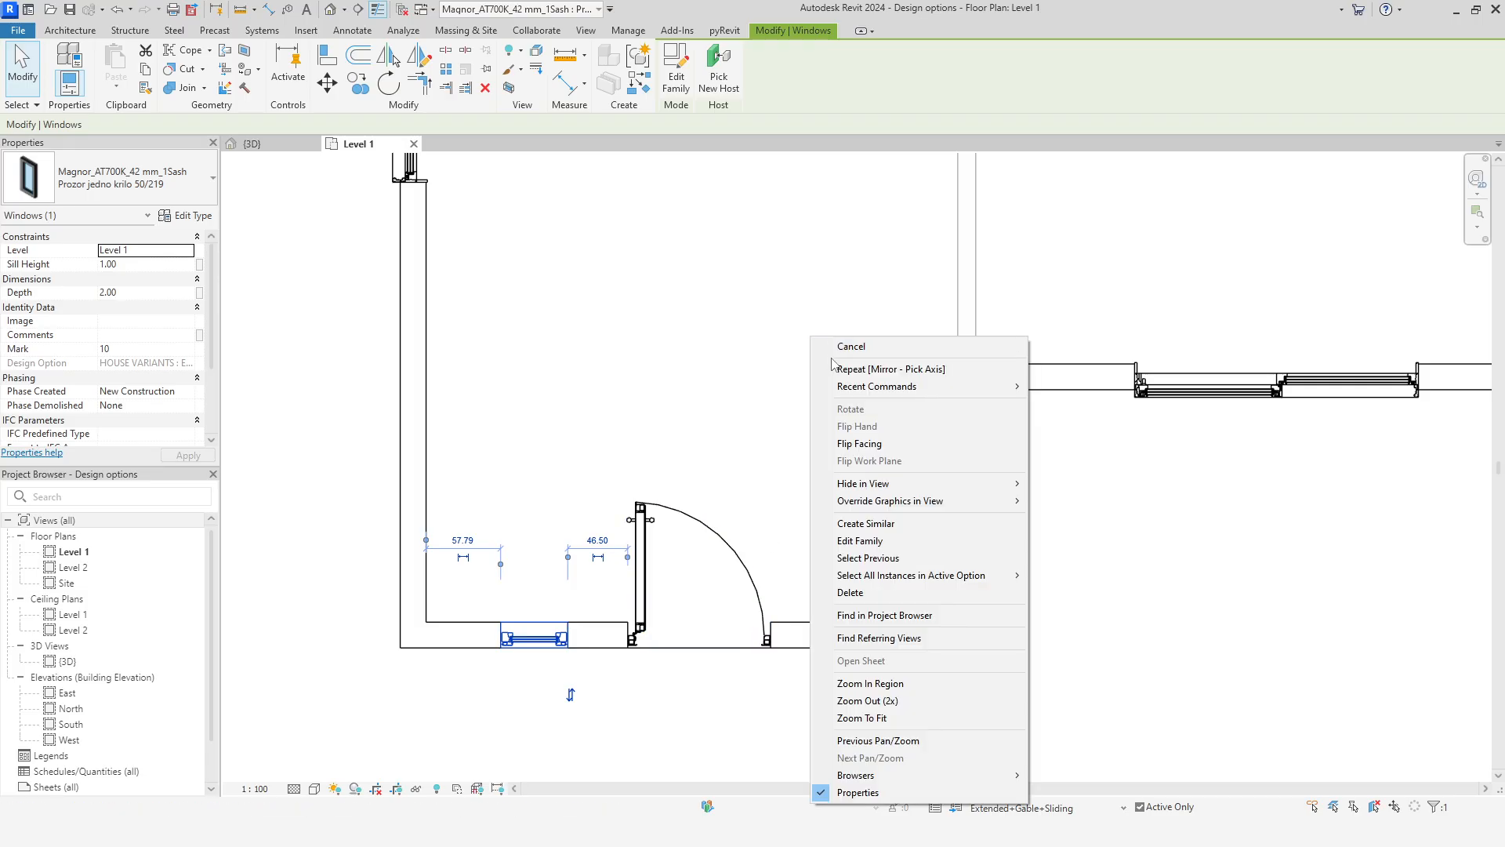
click(817, 346)
right_click(818, 348)
scroll(1182, 649, down, 3)
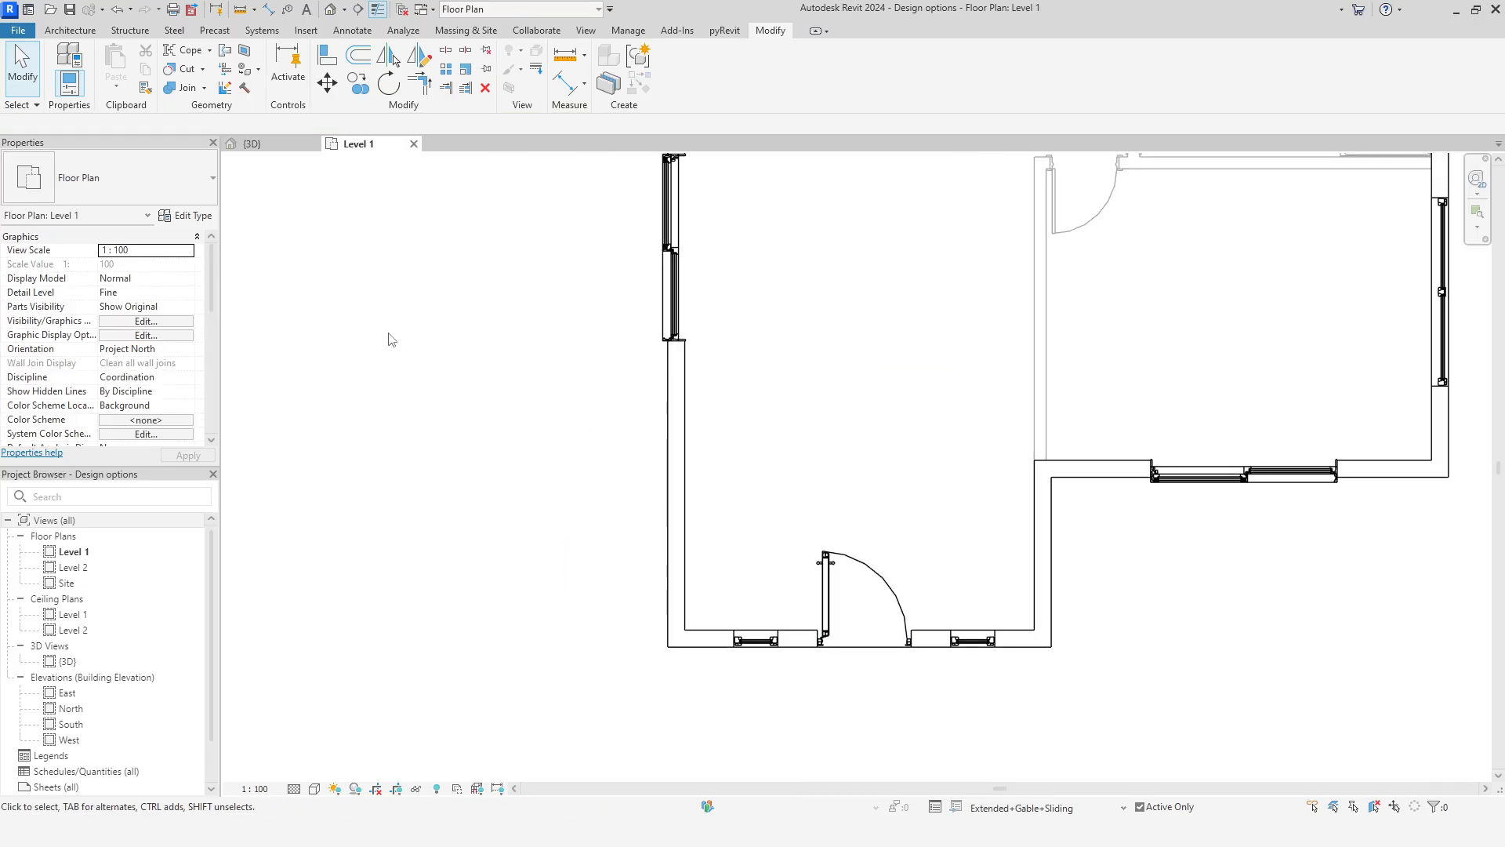
Start a footprint roof on Level 2 in the 3D view, using all exterior walls as its boundary with an overhang of 50
click(266, 144)
shift+middle_drag(1091, 702, 705, 425)
click(70, 31)
click(284, 61)
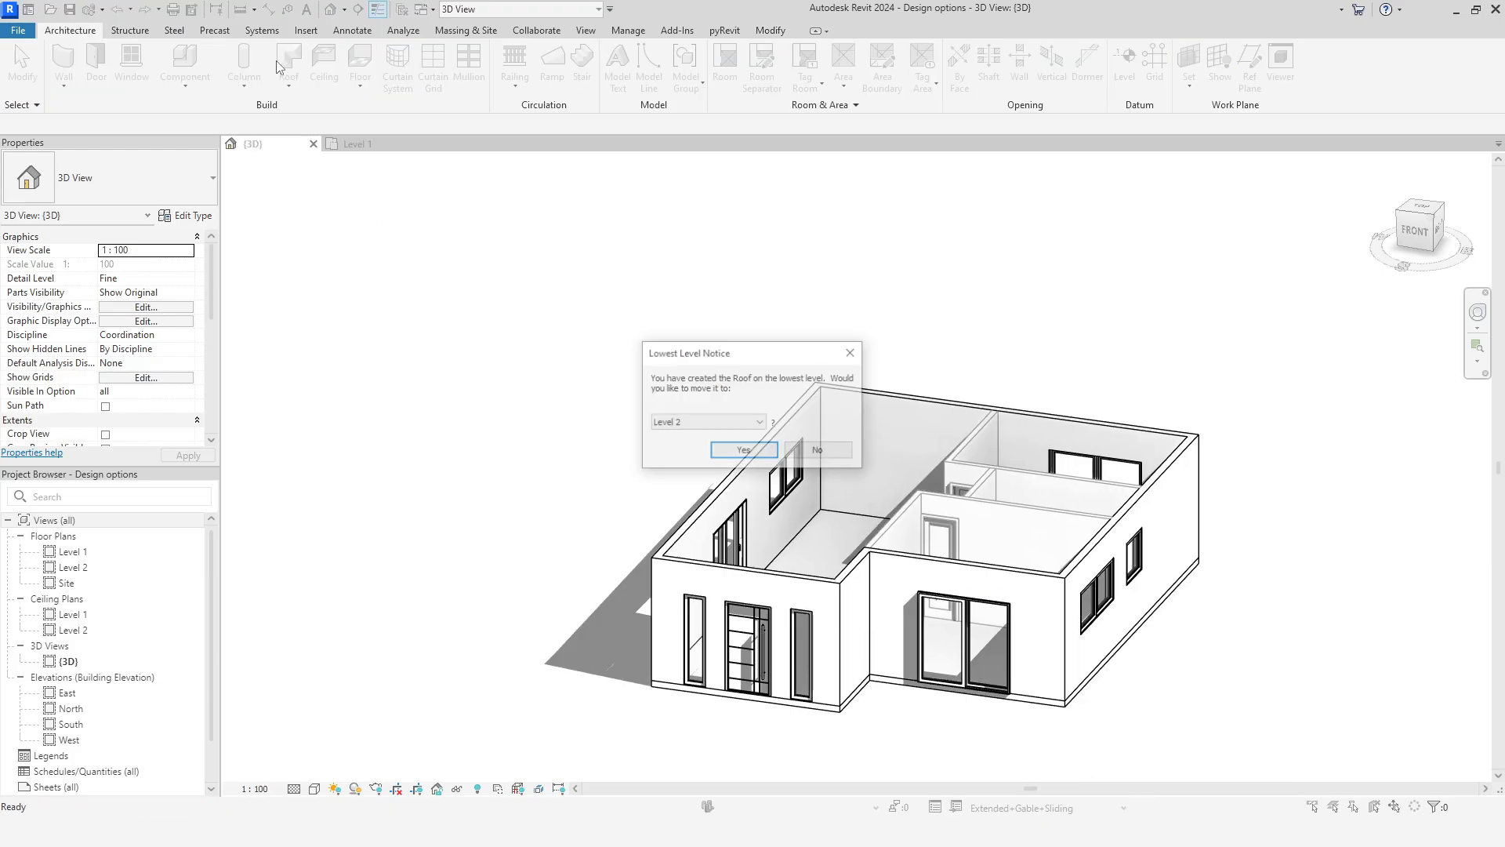
click(730, 453)
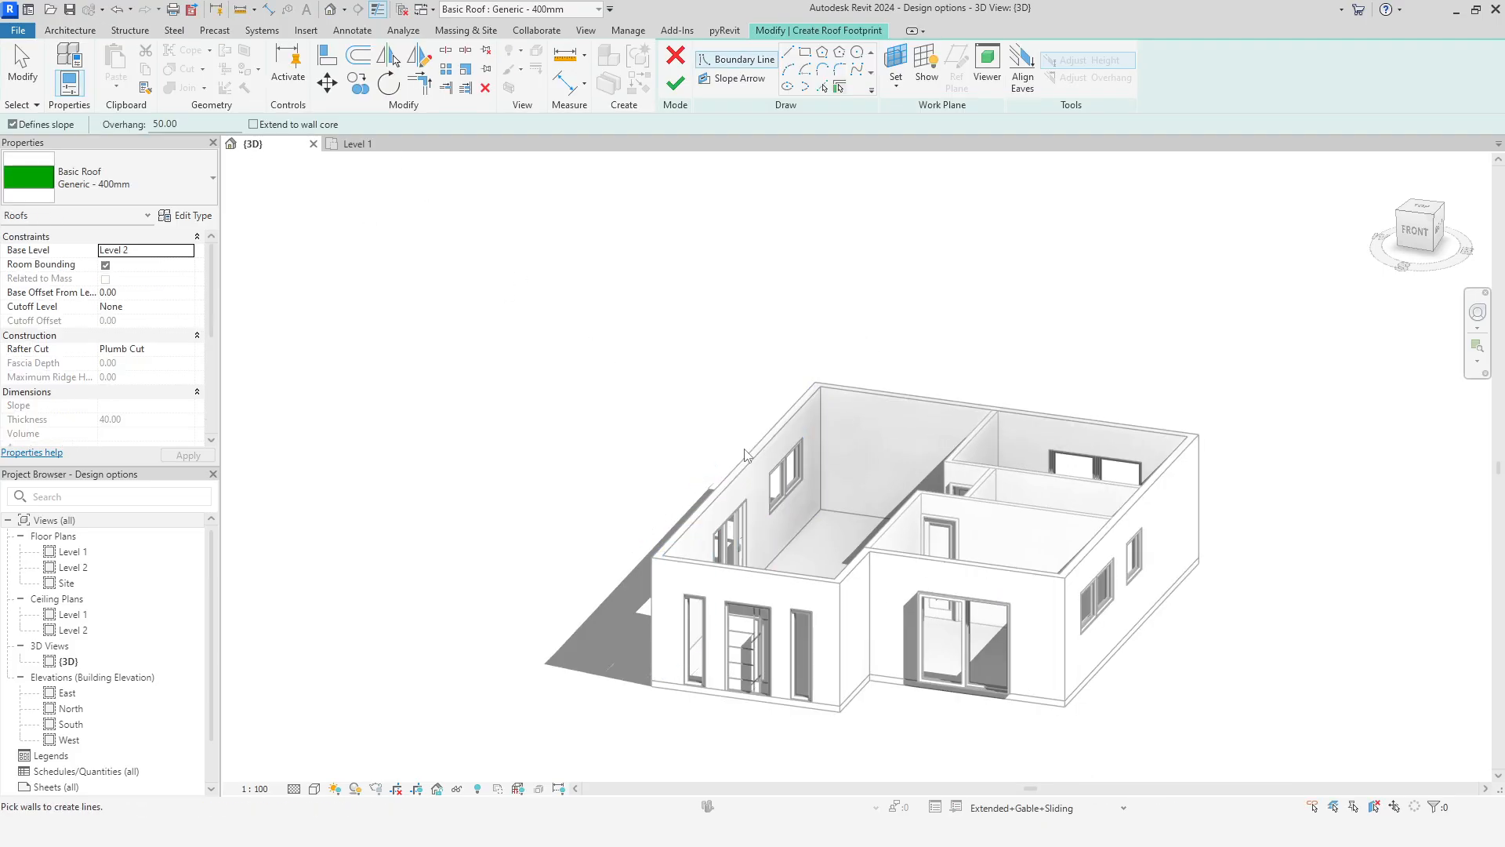
key(Tab)
click(747, 461)
right_click(900, 246)
click(1036, 249)
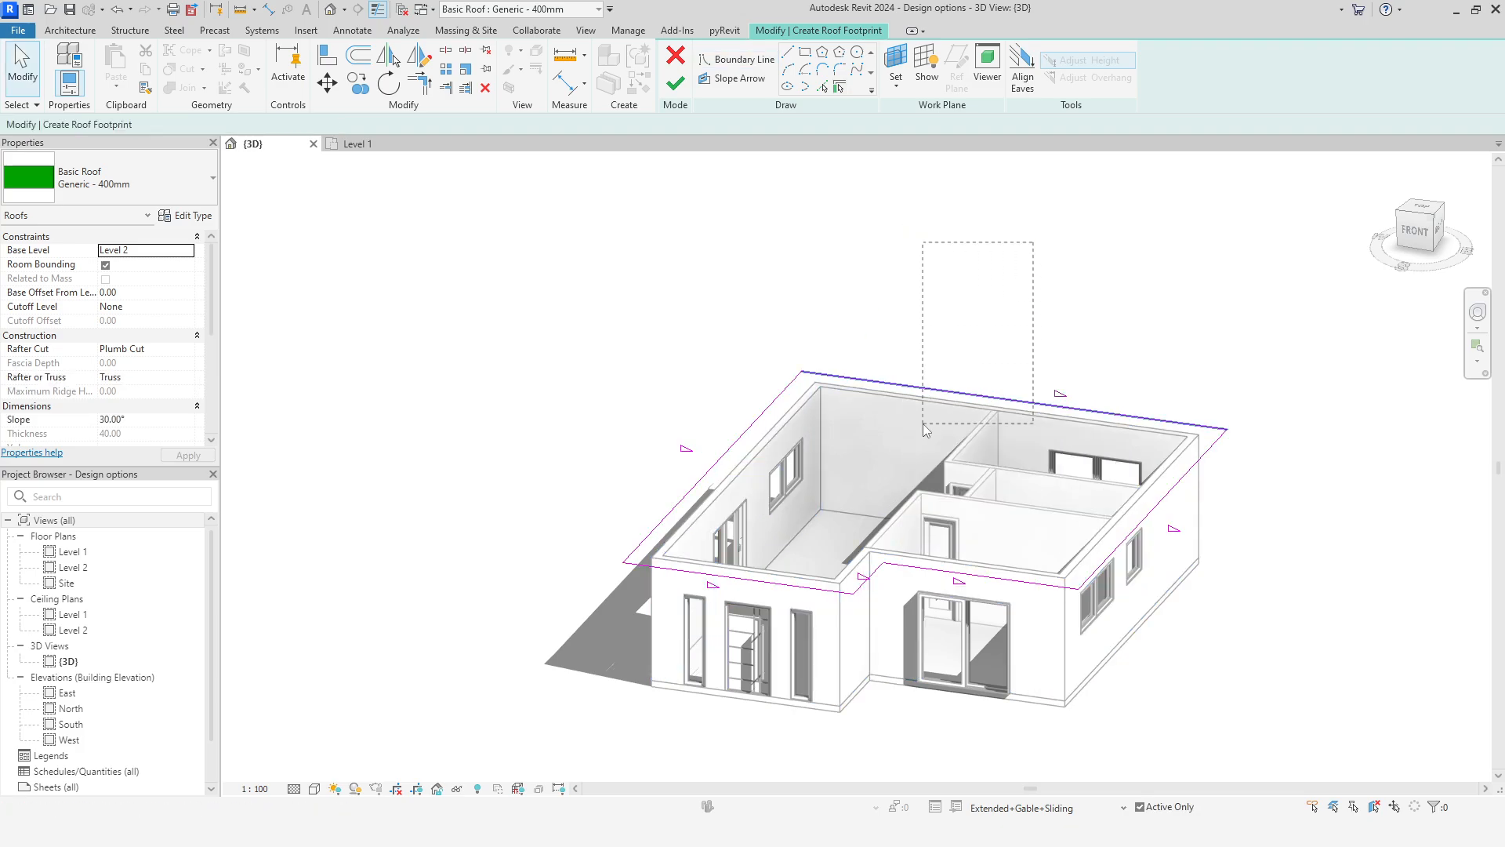
Remove the defined slope from the front and rear roof boundary edges and finish the sketch as a gable roof
drag(923, 423, 922, 424)
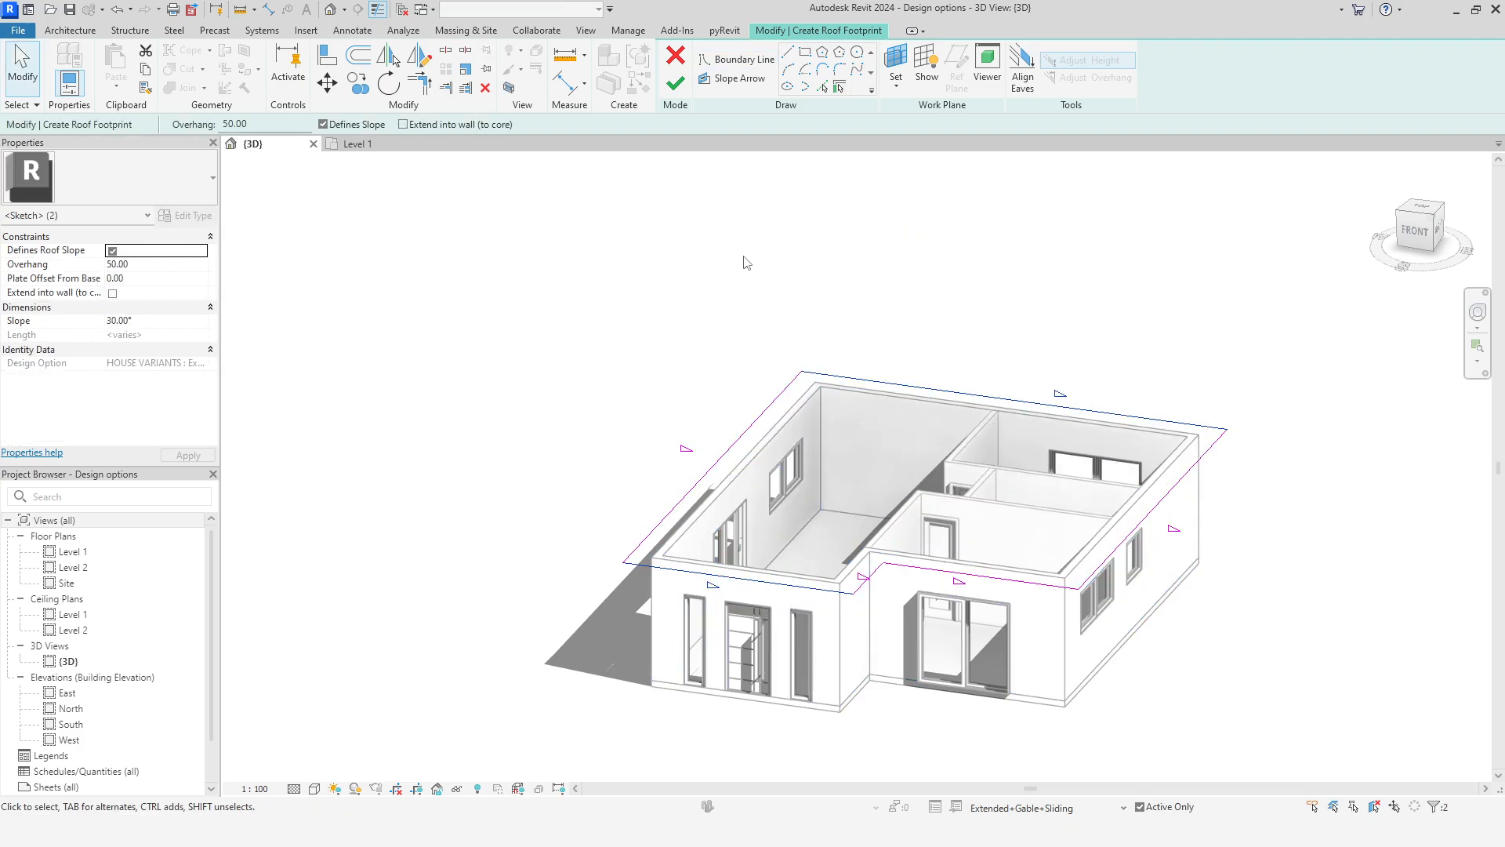
click(675, 82)
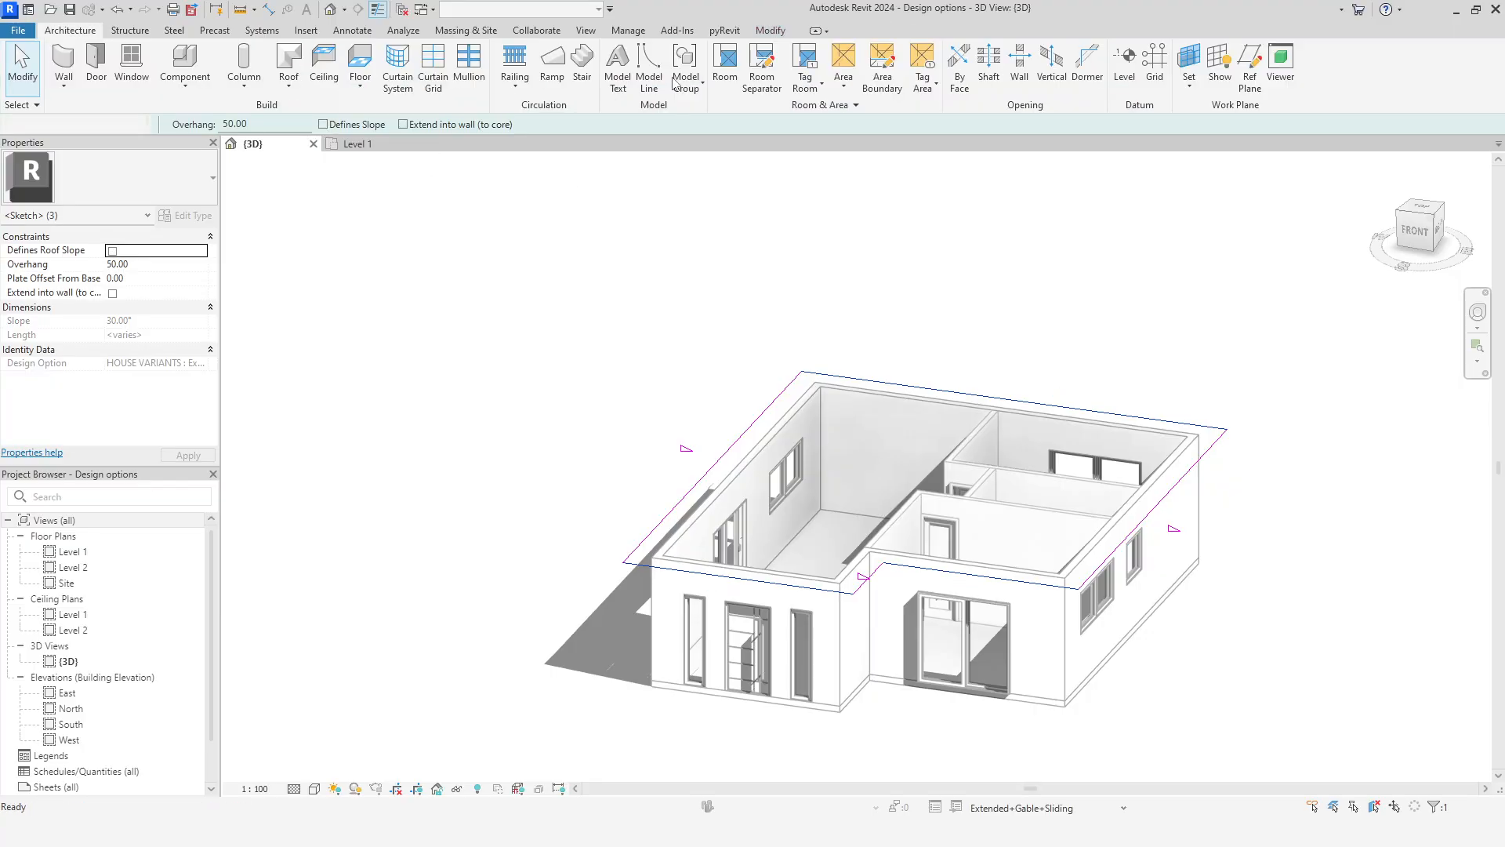
key(Escape)
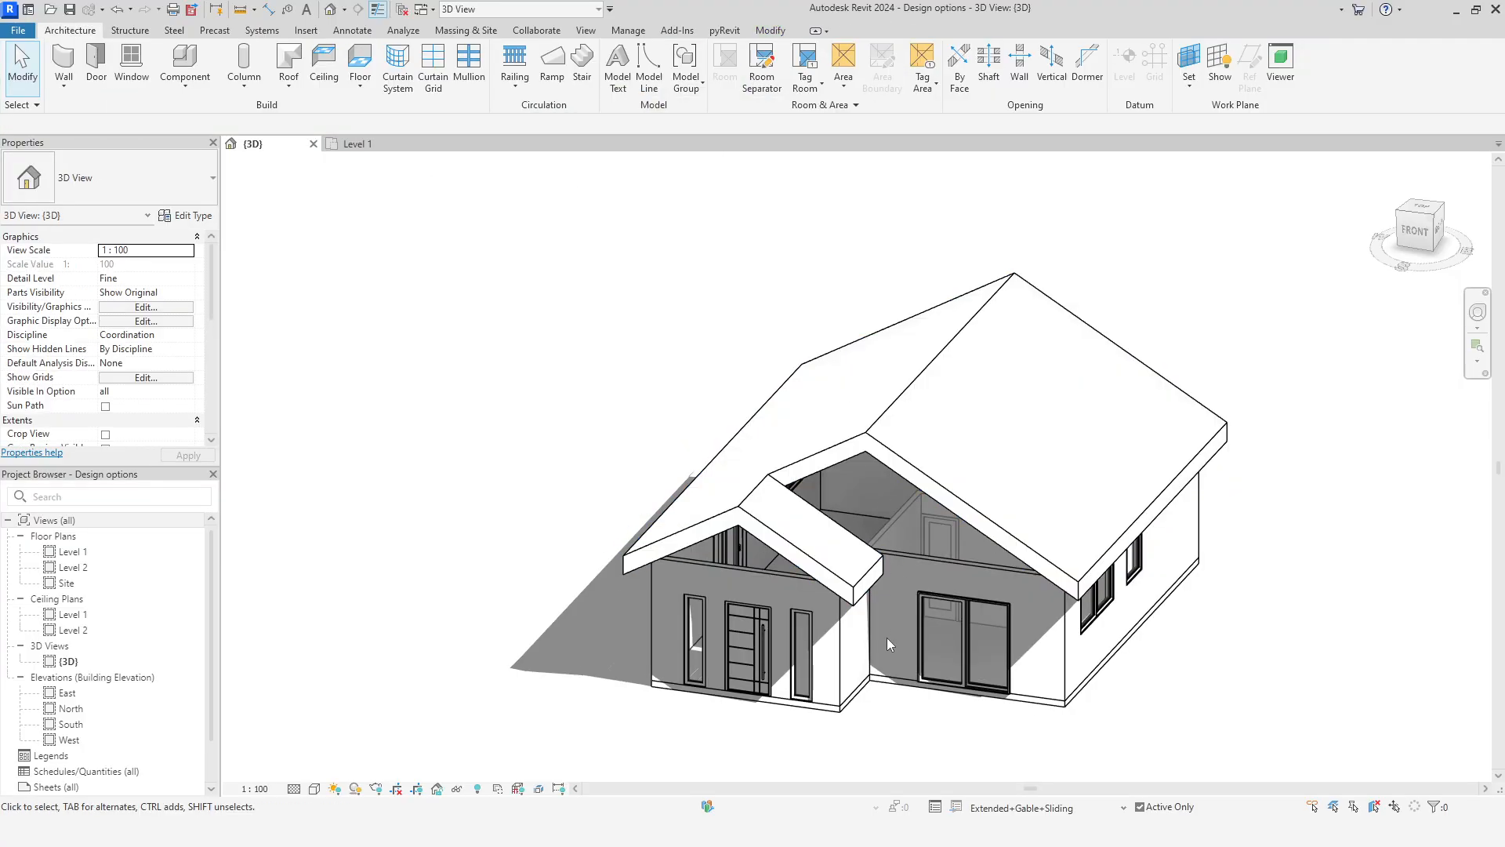
Attach the tops of all connected exterior walls to the gable roof
key(Tab)
click(845, 670)
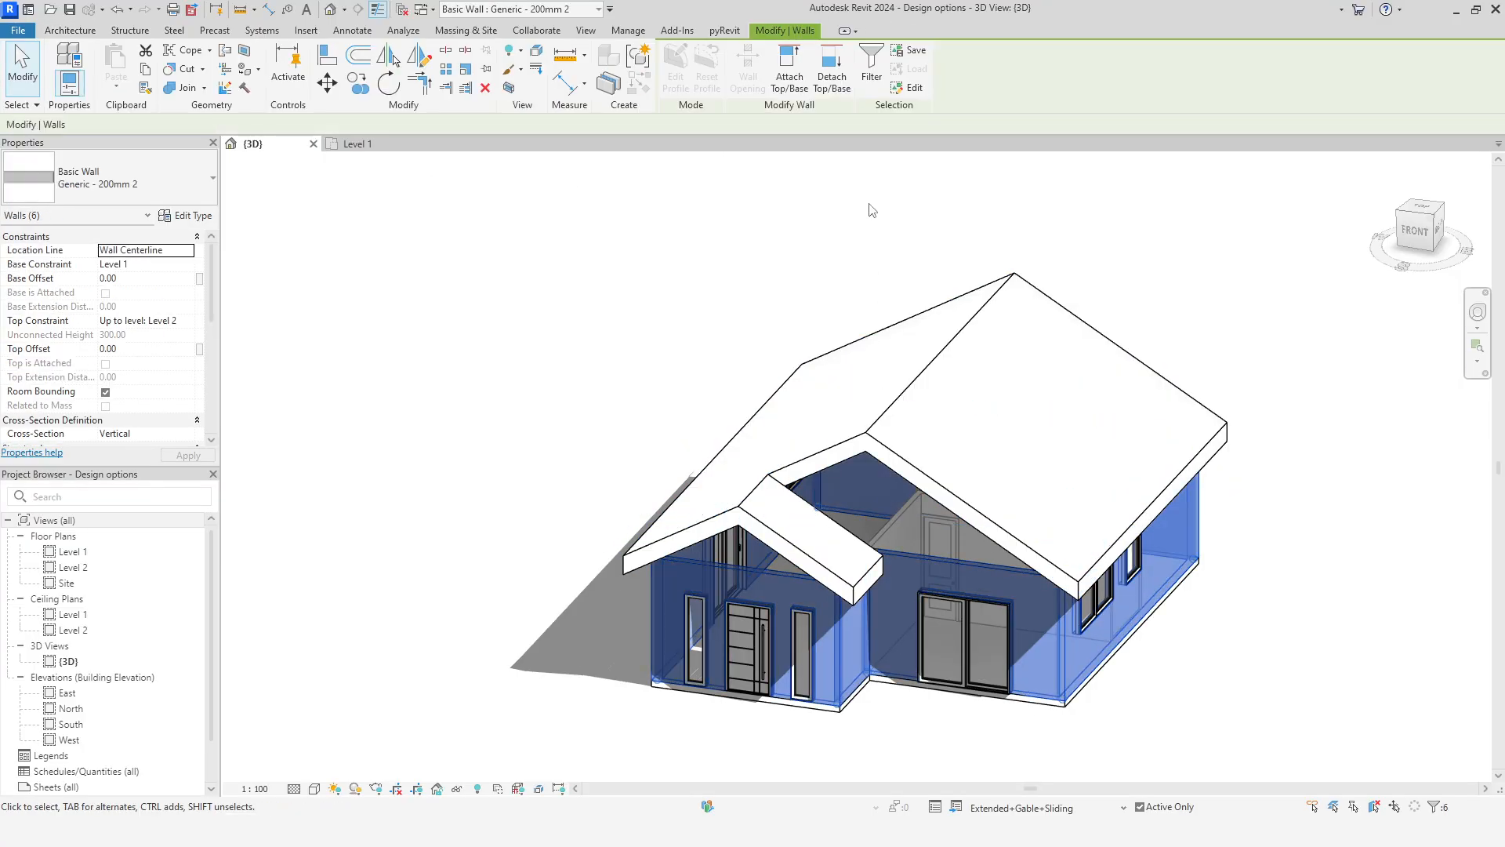
click(796, 81)
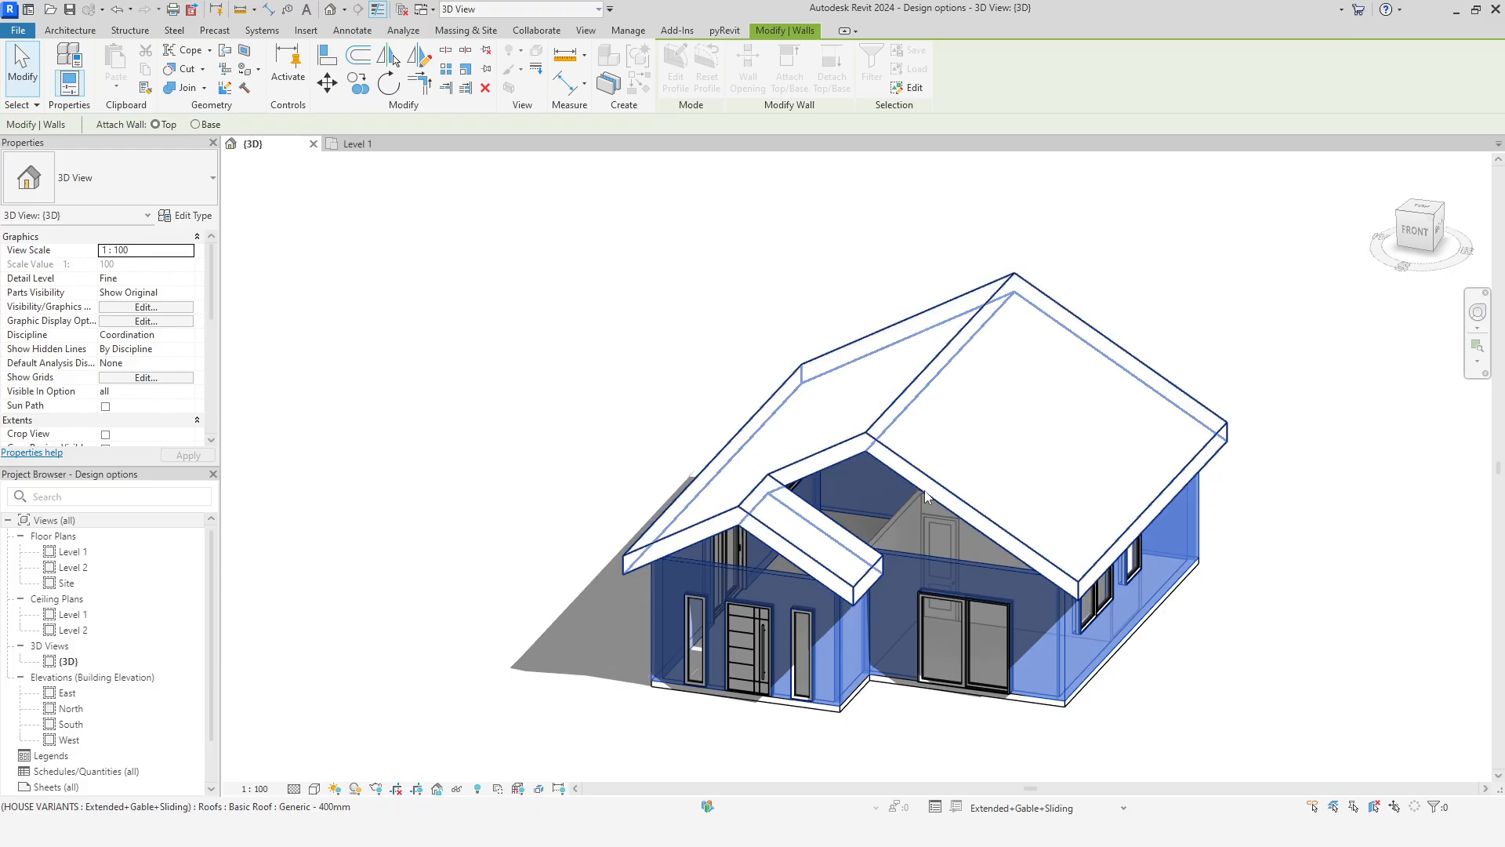
click(924, 490)
click(1254, 705)
shift+middle_drag(1255, 709, 1151, 761)
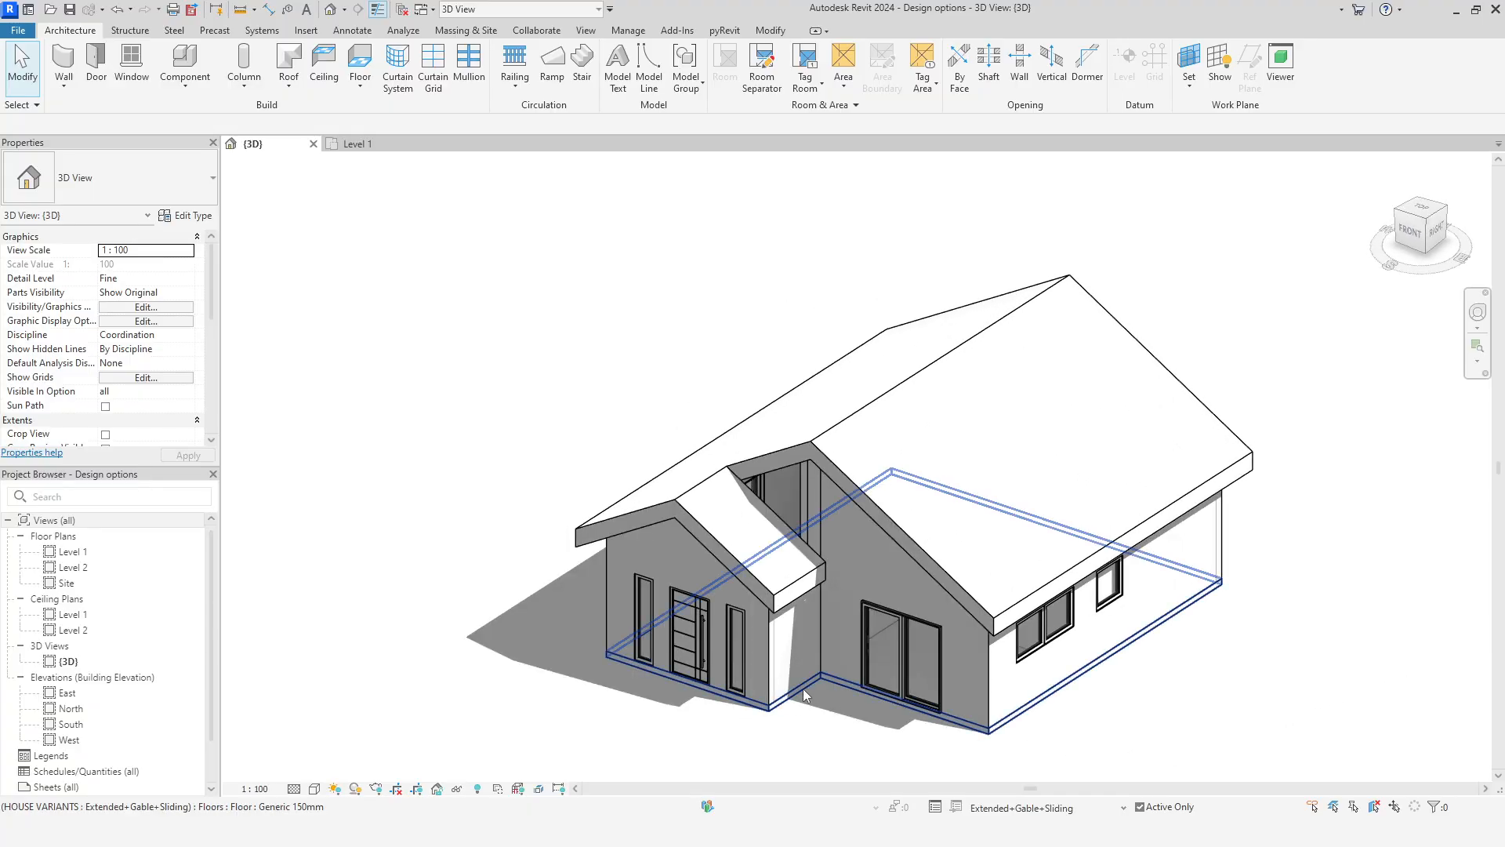
Draw a horizontal Generic - 200mm 2 wall about 138 long on Level 1, inside the entrance extension beside its side wall
click(816, 655)
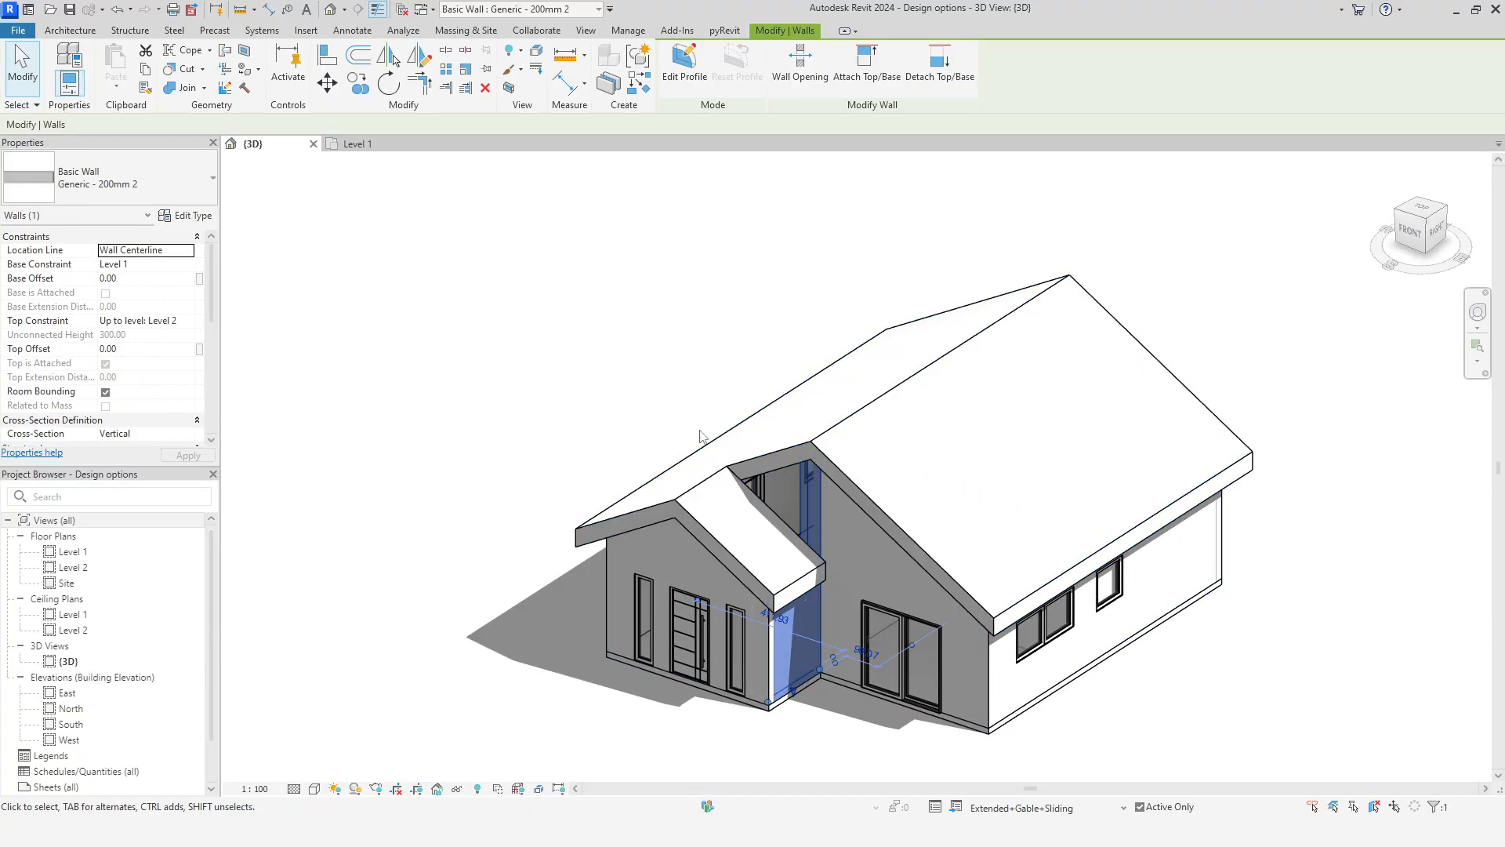
click(363, 145)
scroll(1060, 676, up, 2)
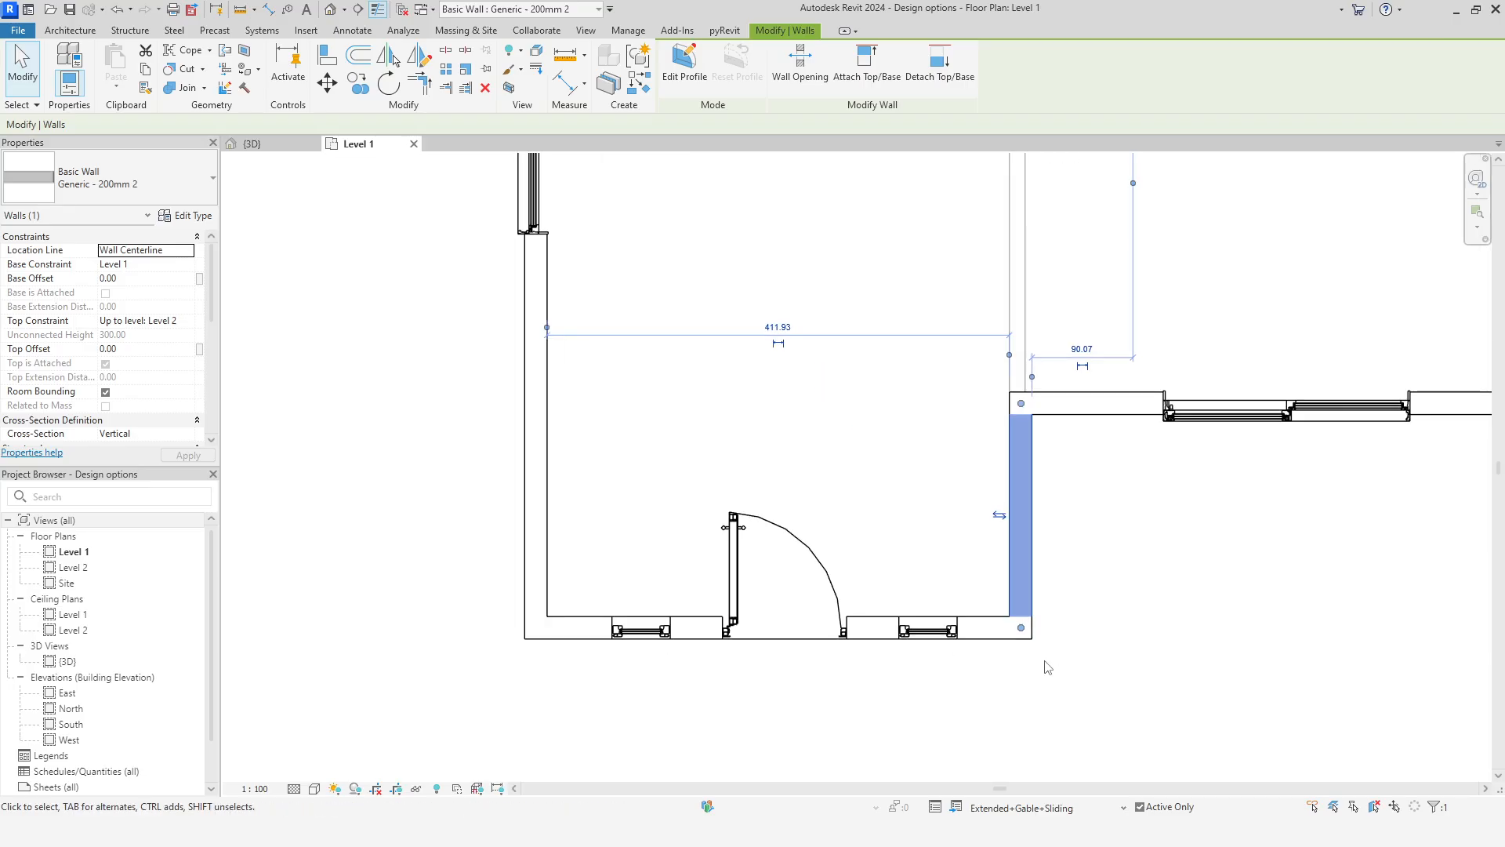
click(1013, 638)
click(637, 94)
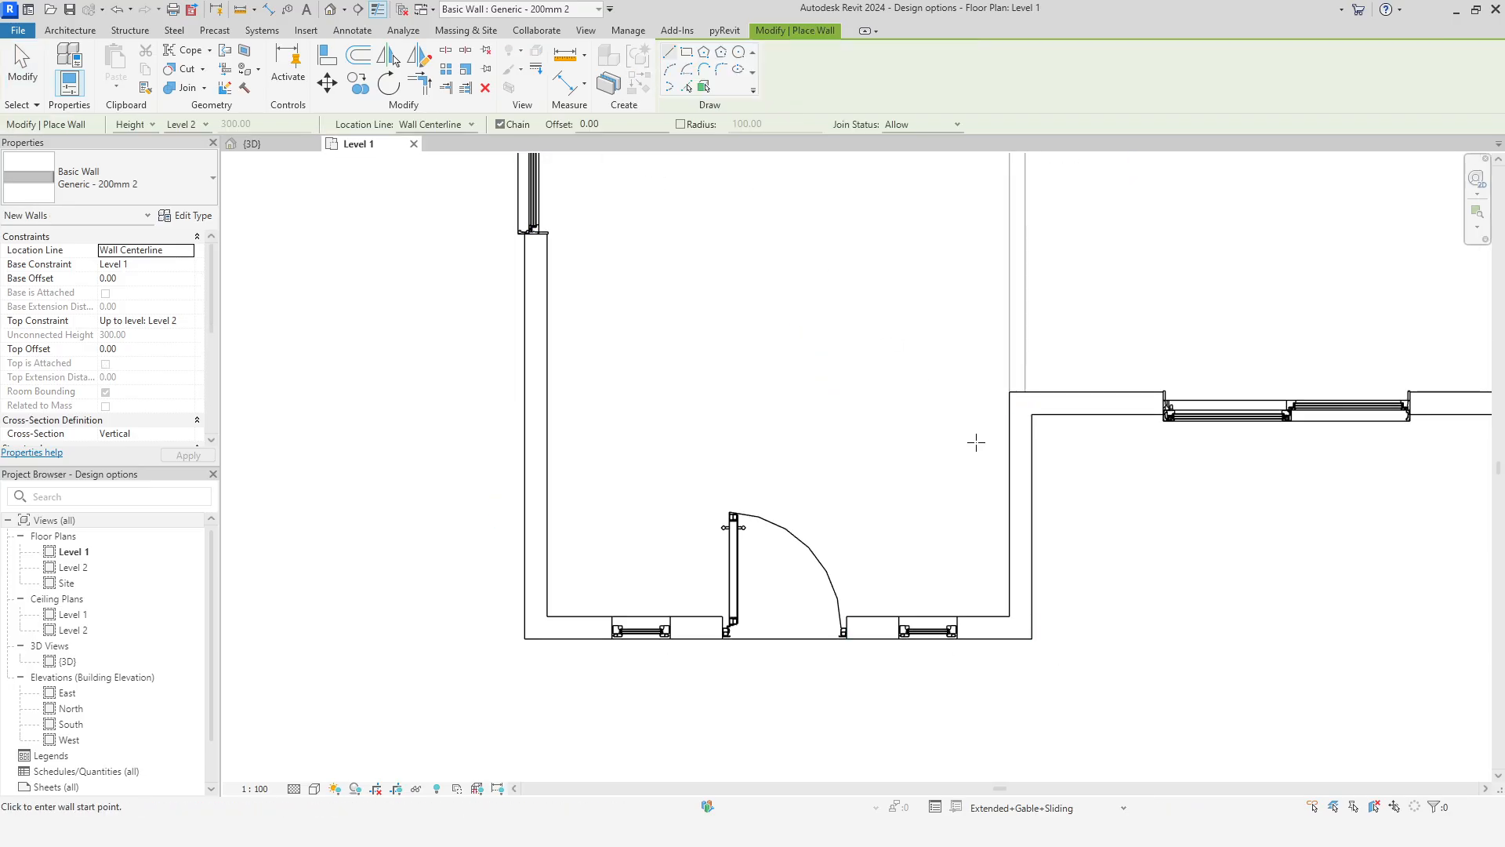
click(1010, 426)
right_click(837, 310)
click(876, 319)
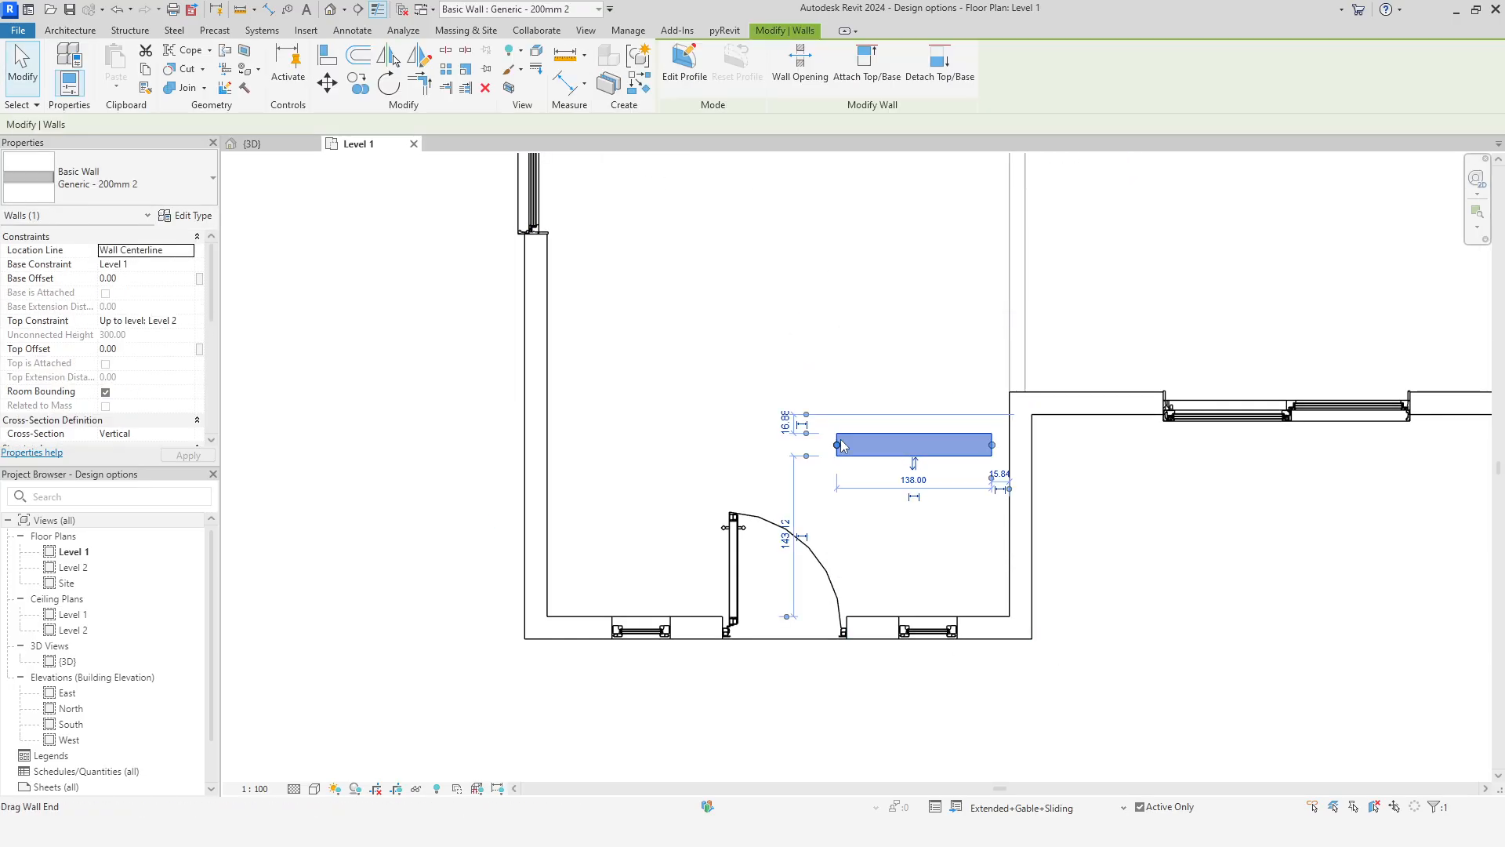
Stretch the new wall's top upward in 3D beyond the roof, to a top offset of about 246.86
click(252, 145)
mouse_move(1030, 666)
shift+middle_down()
mouse_move(998, 638)
mouse_move(1038, 683)
shift+middle_up()
drag(766, 542, 759, 467)
shift+middle_drag(933, 705, 1011, 616)
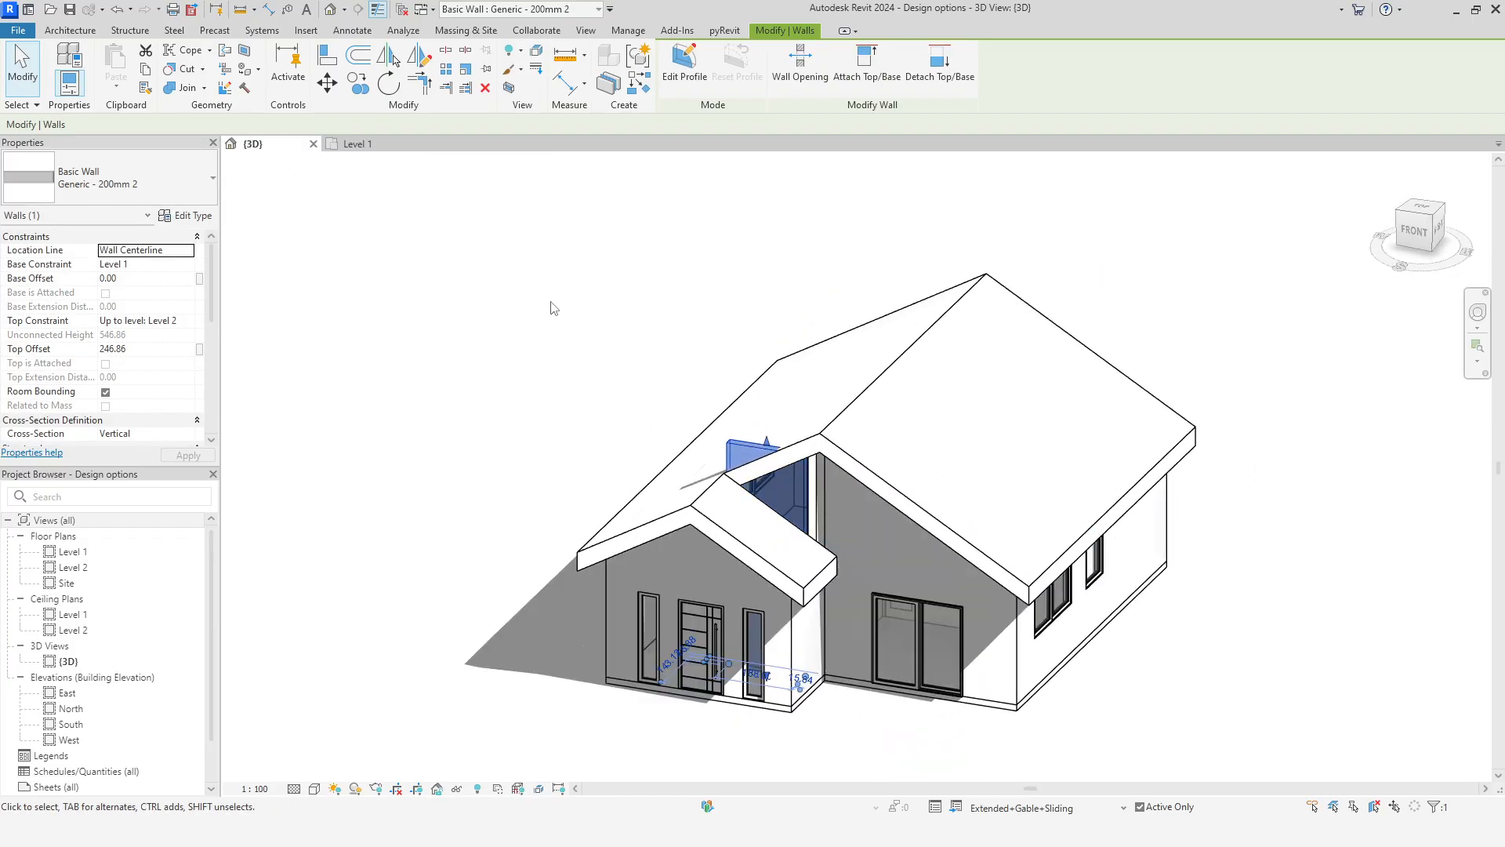
Align the outer face of the new wall with the front edge of the main gable roof
scroll(551, 317, up, 2)
click(327, 55)
scroll(933, 566, up, 3)
click(872, 577)
right_click(538, 289)
click(553, 298)
right_click(544, 277)
click(558, 286)
click(868, 584)
scroll(868, 584, down, 5)
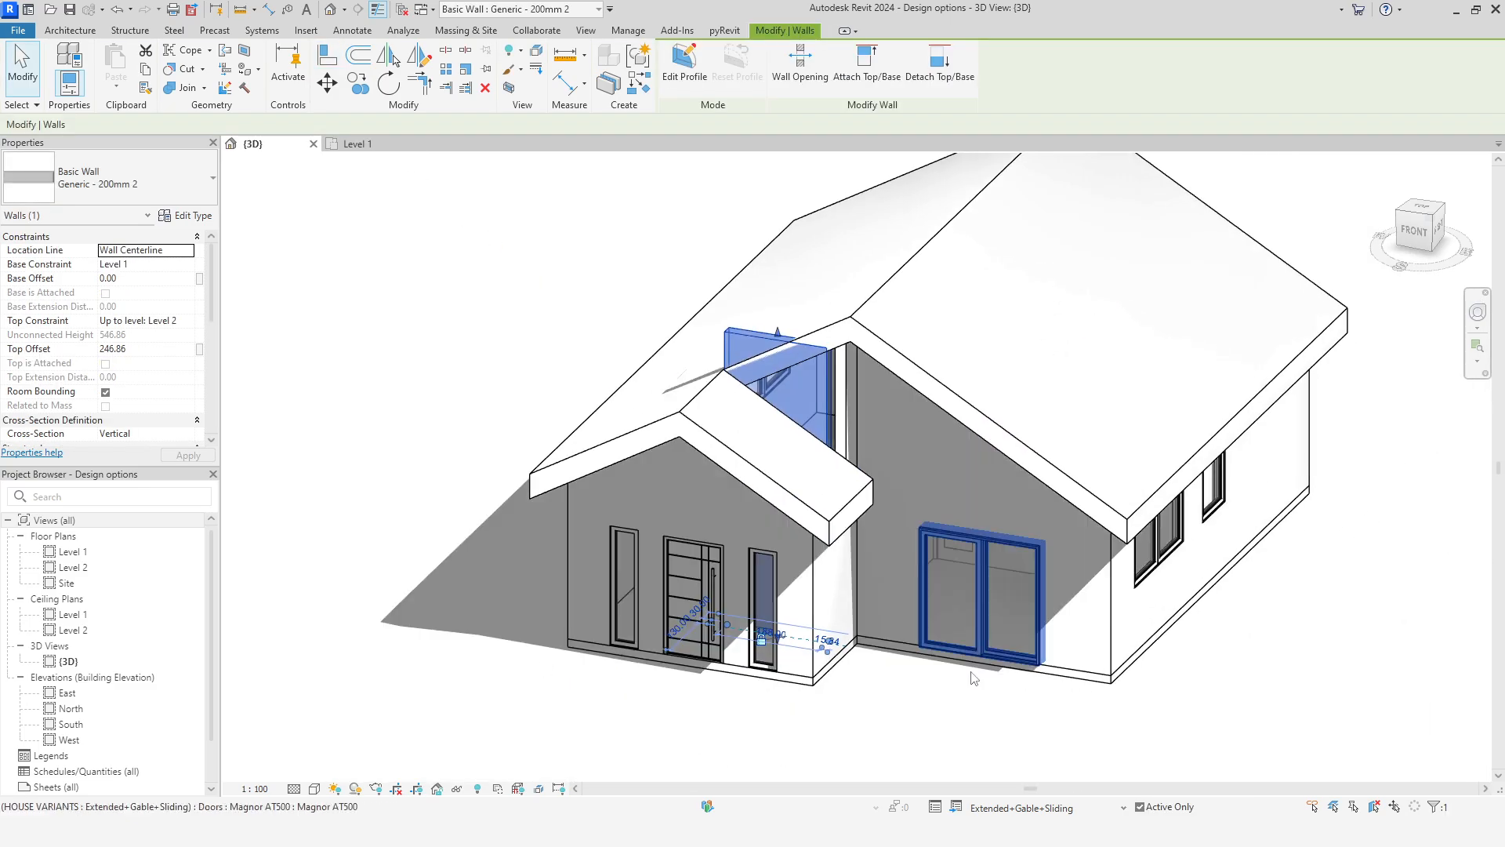
Extend the new wall in plan to about 213.84 long, reaching the extension's side wall, and attach its top to the roof
click(368, 148)
drag(994, 465, 1011, 464)
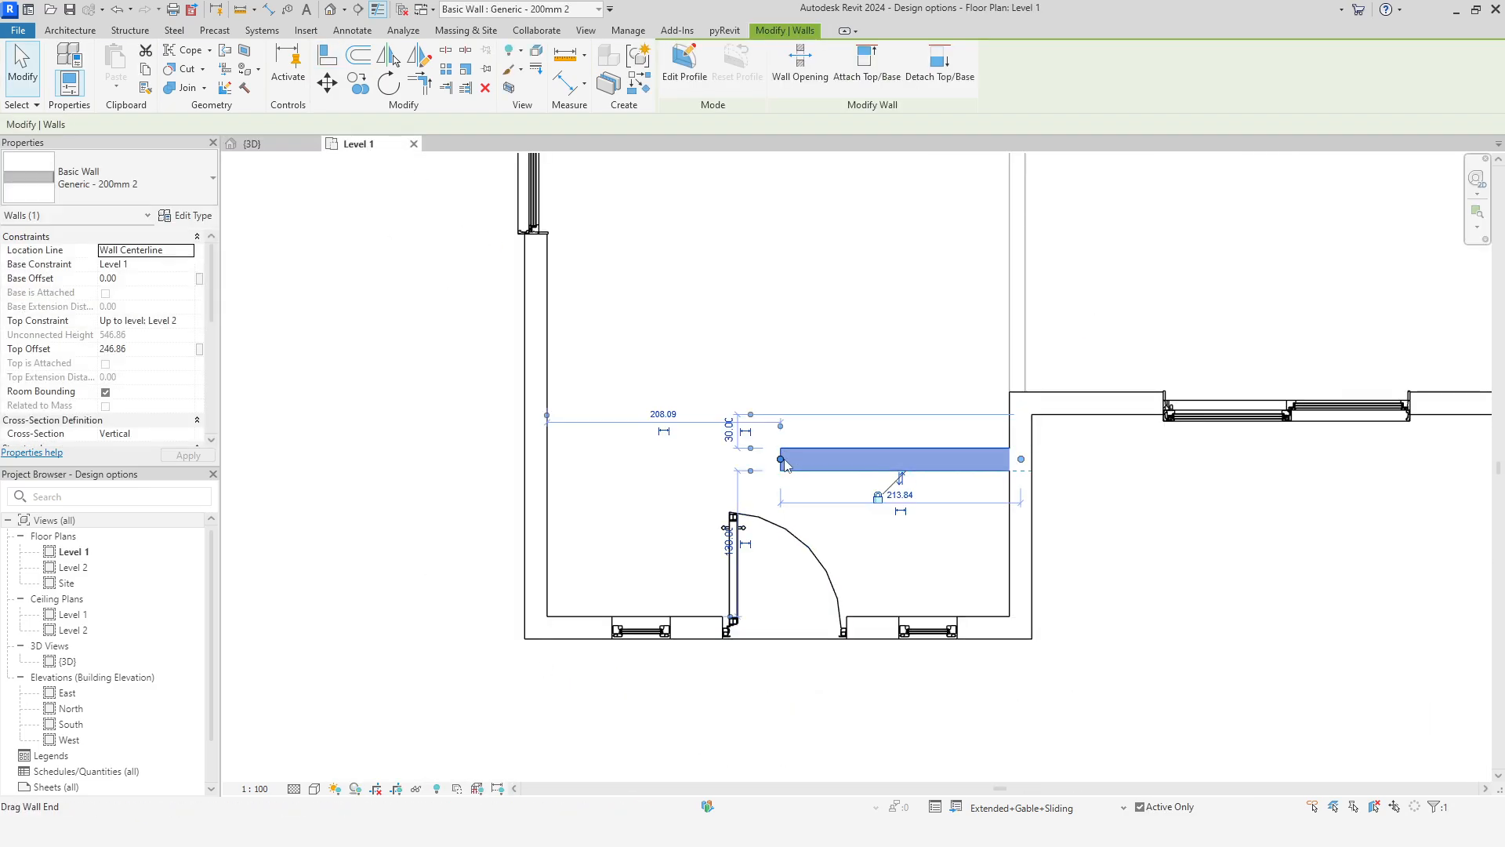
click(267, 144)
shift+middle_drag(993, 594, 917, 596)
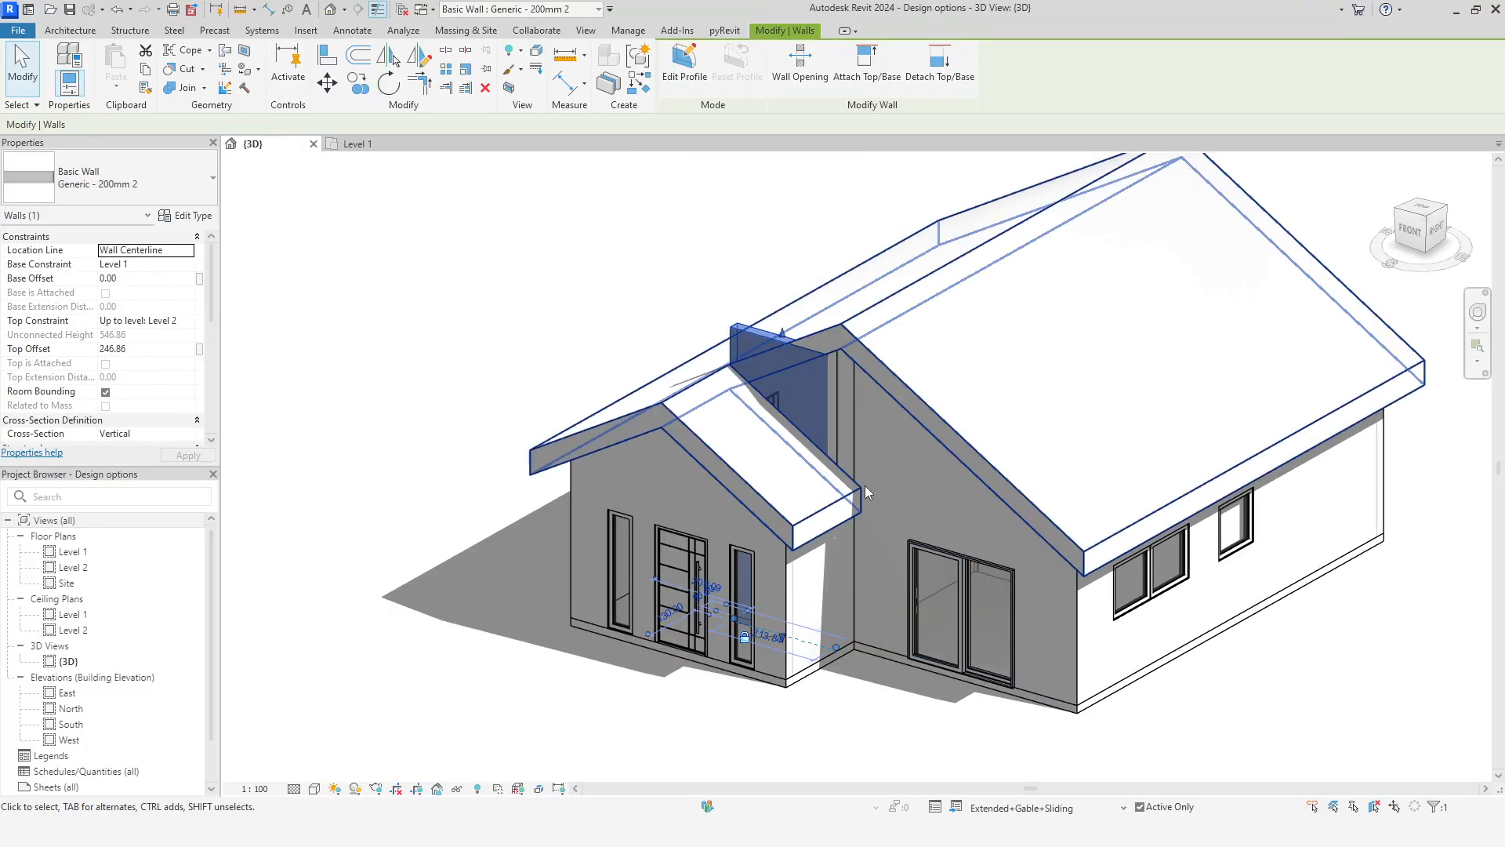
click(854, 77)
click(854, 346)
click(954, 722)
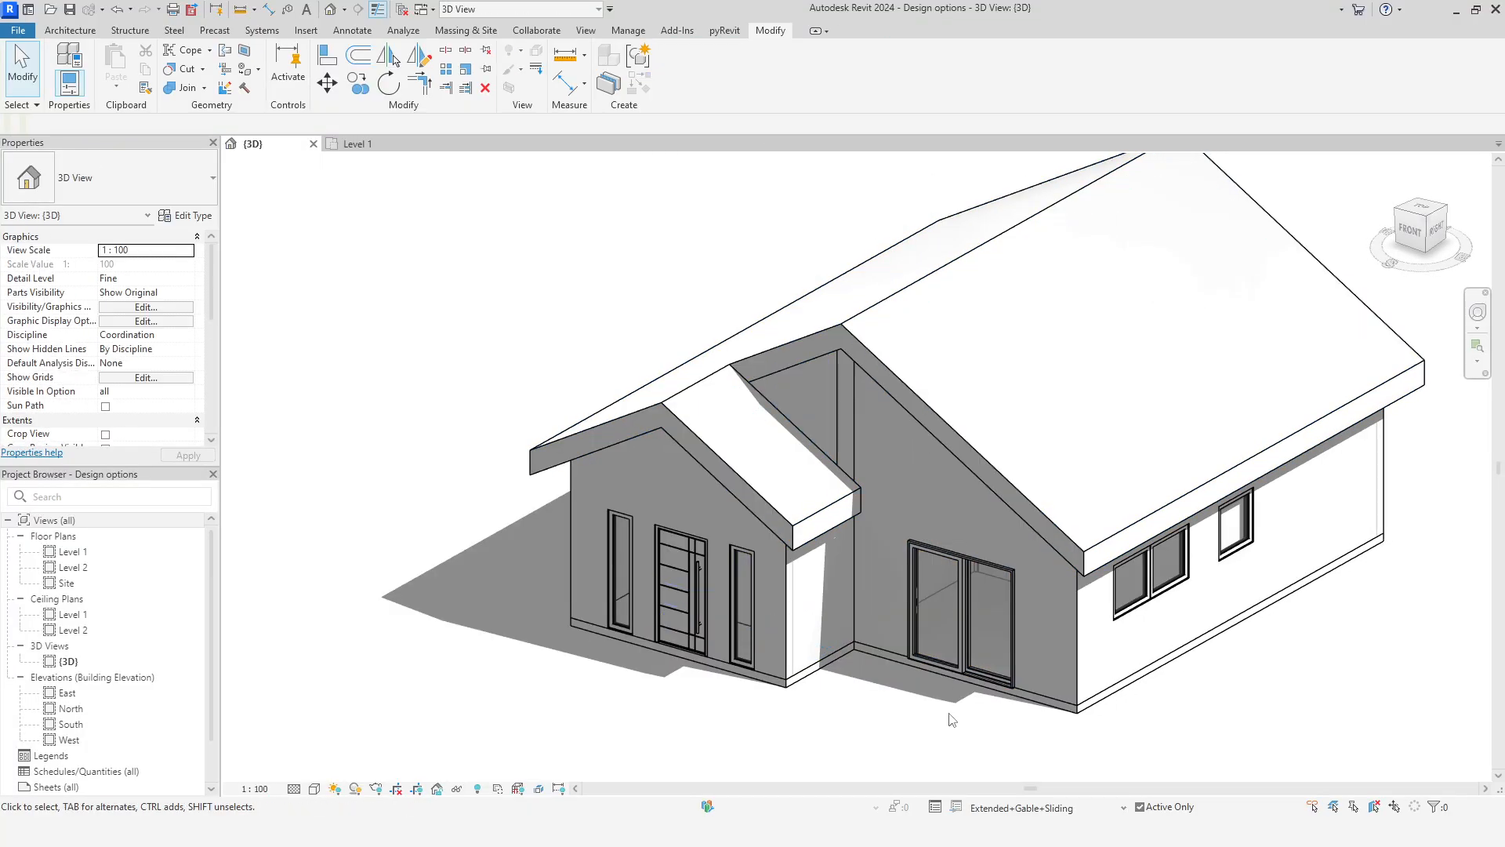
Raise the new wall's base offset so it only fills the gap above the entrance roof, and check it in 3D and plan
click(834, 416)
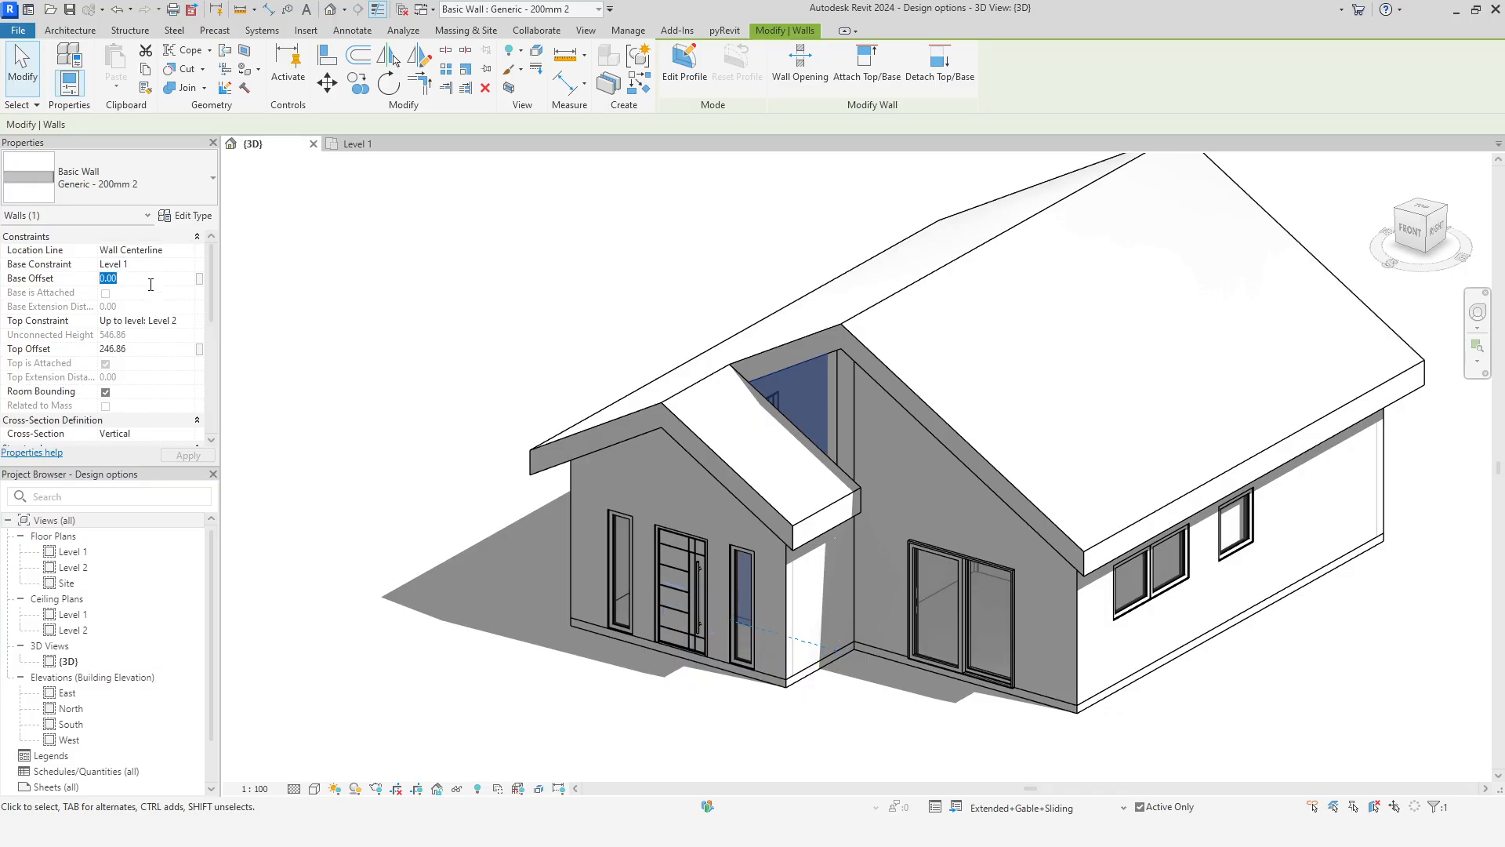
click(174, 457)
shift+middle_drag(1019, 689, 1160, 697)
click(1240, 661)
scroll(1227, 698, down, 1)
click(362, 147)
click(262, 144)
shift+middle_drag(880, 699, 998, 654)
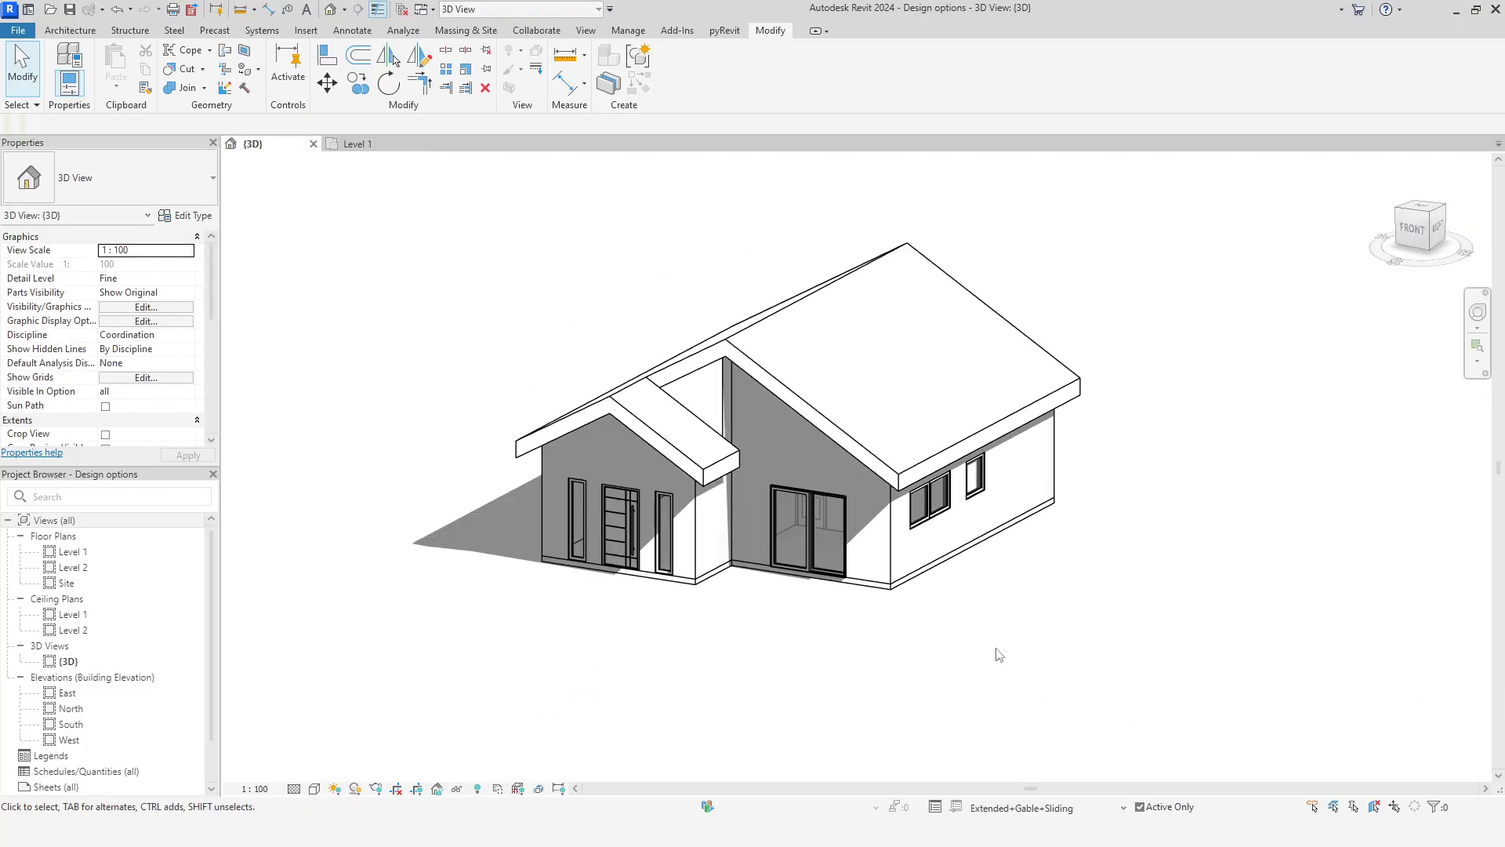
Inspect the Extended+Hip+Sliding option in 3D and on Level 1, and return to the Extended+Gable+Sliding option
click(1070, 808)
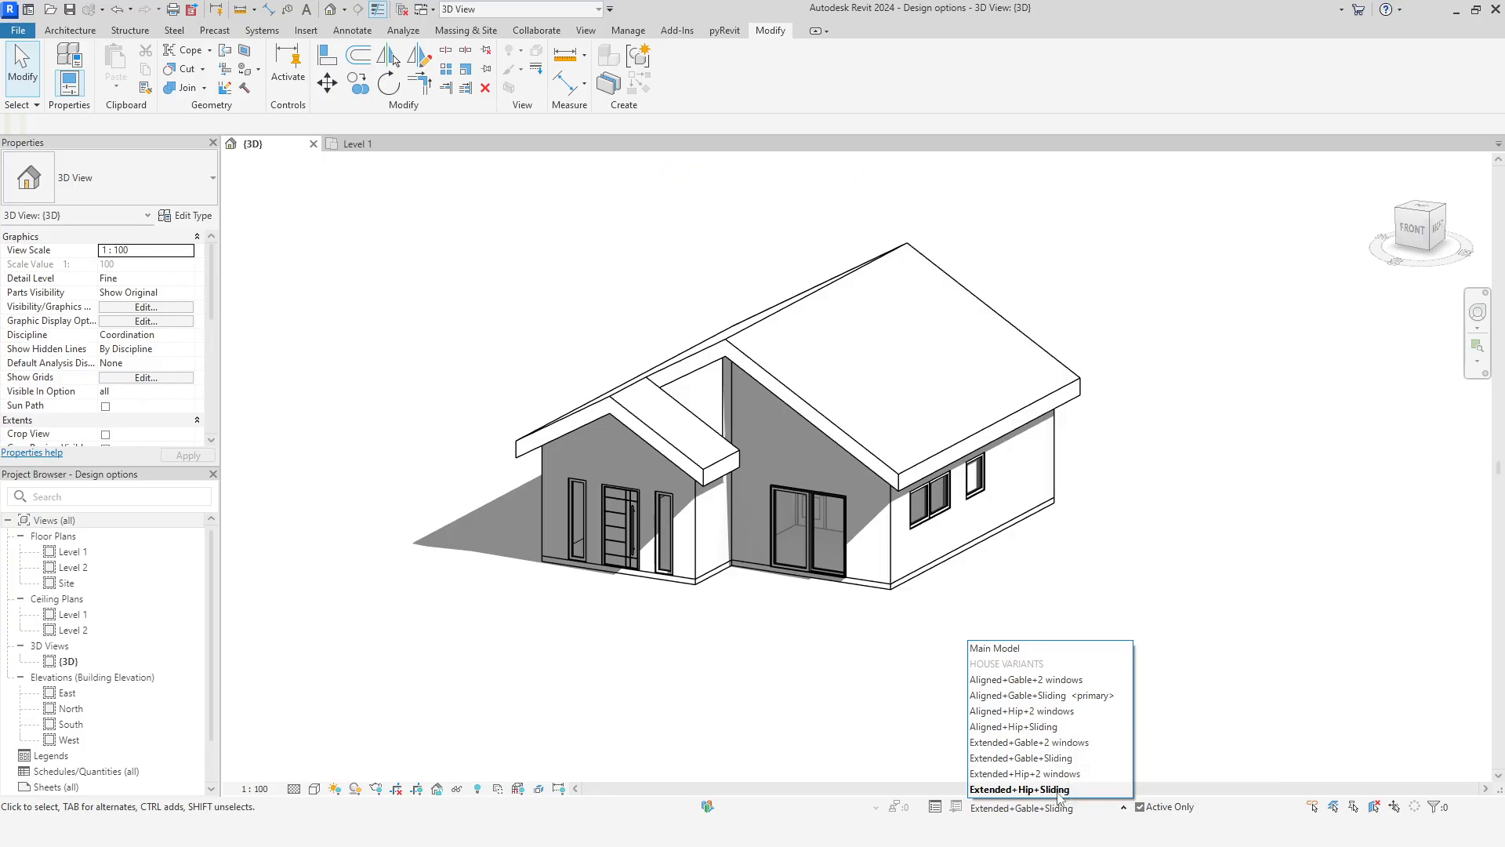
click(1019, 789)
shift+middle_drag(839, 657, 946, 740)
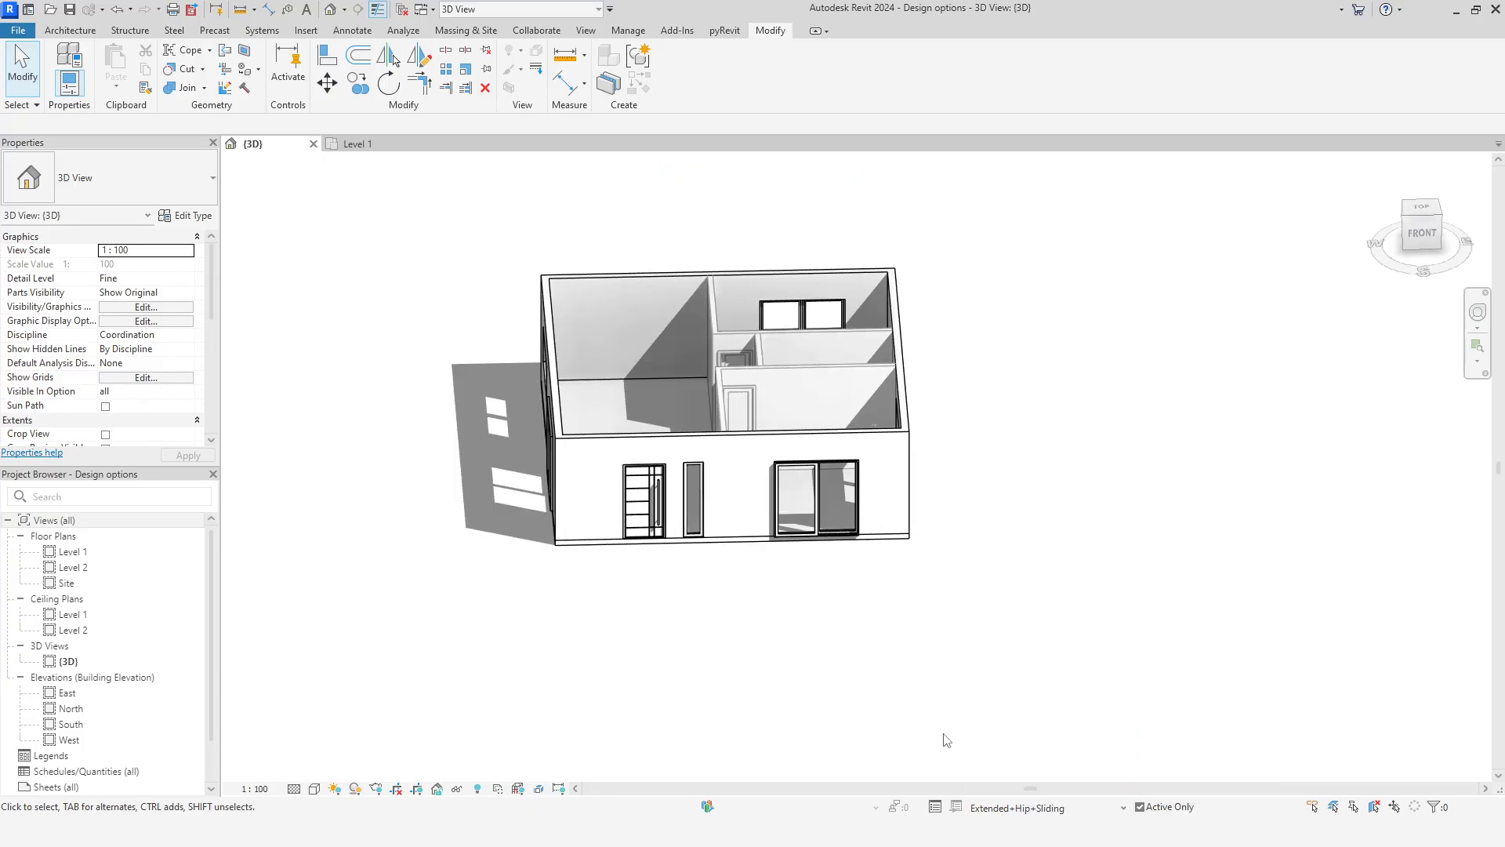
click(371, 145)
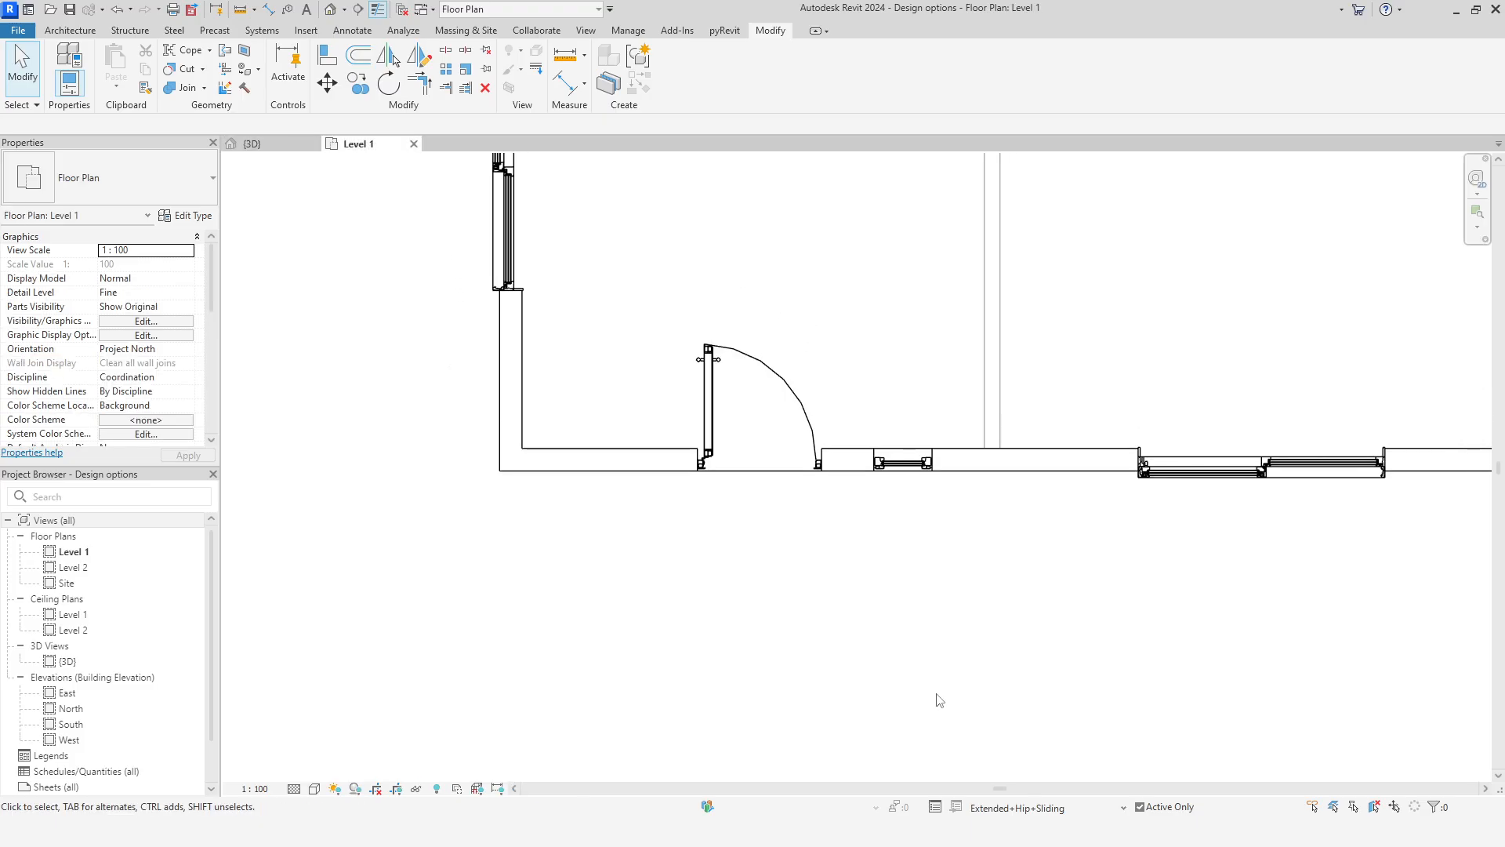
click(1026, 809)
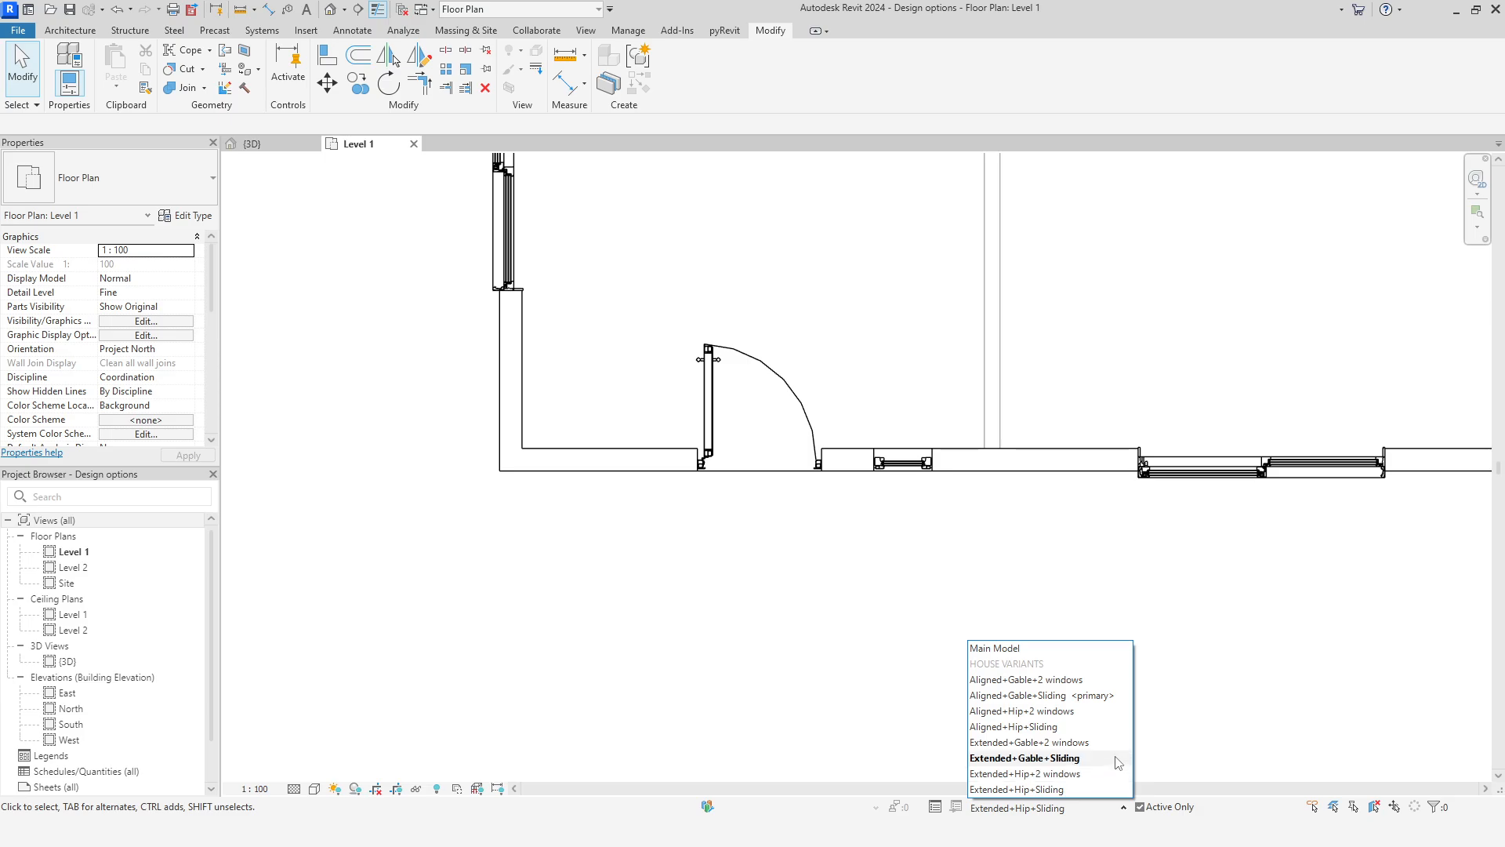
click(1118, 759)
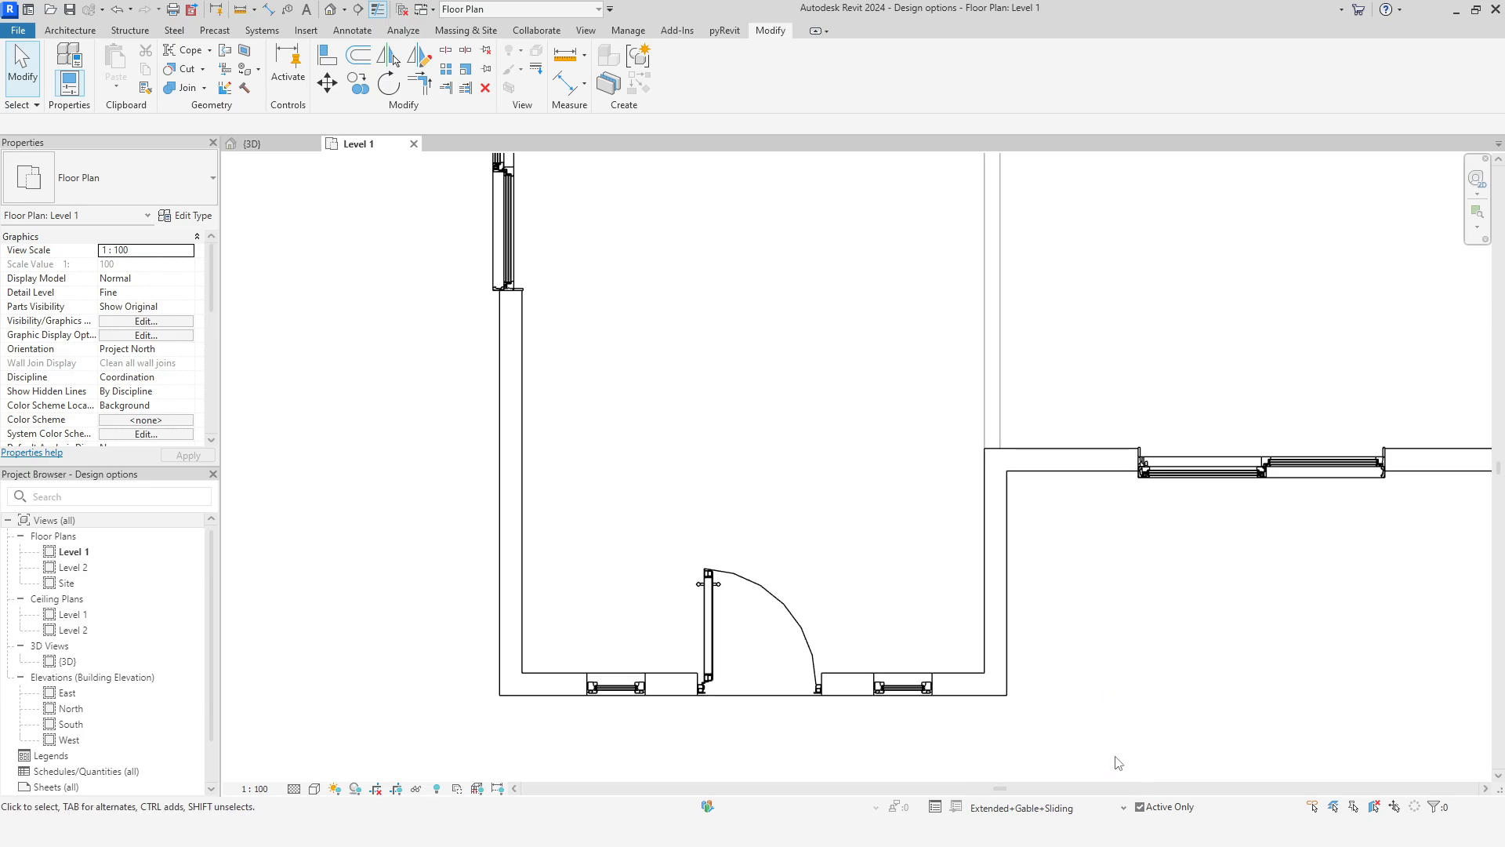
Draw a horizontal thin detail line from the recessed inner corner along the main front wall's outer face, past the opposite exterior wall
click(351, 32)
click(401, 69)
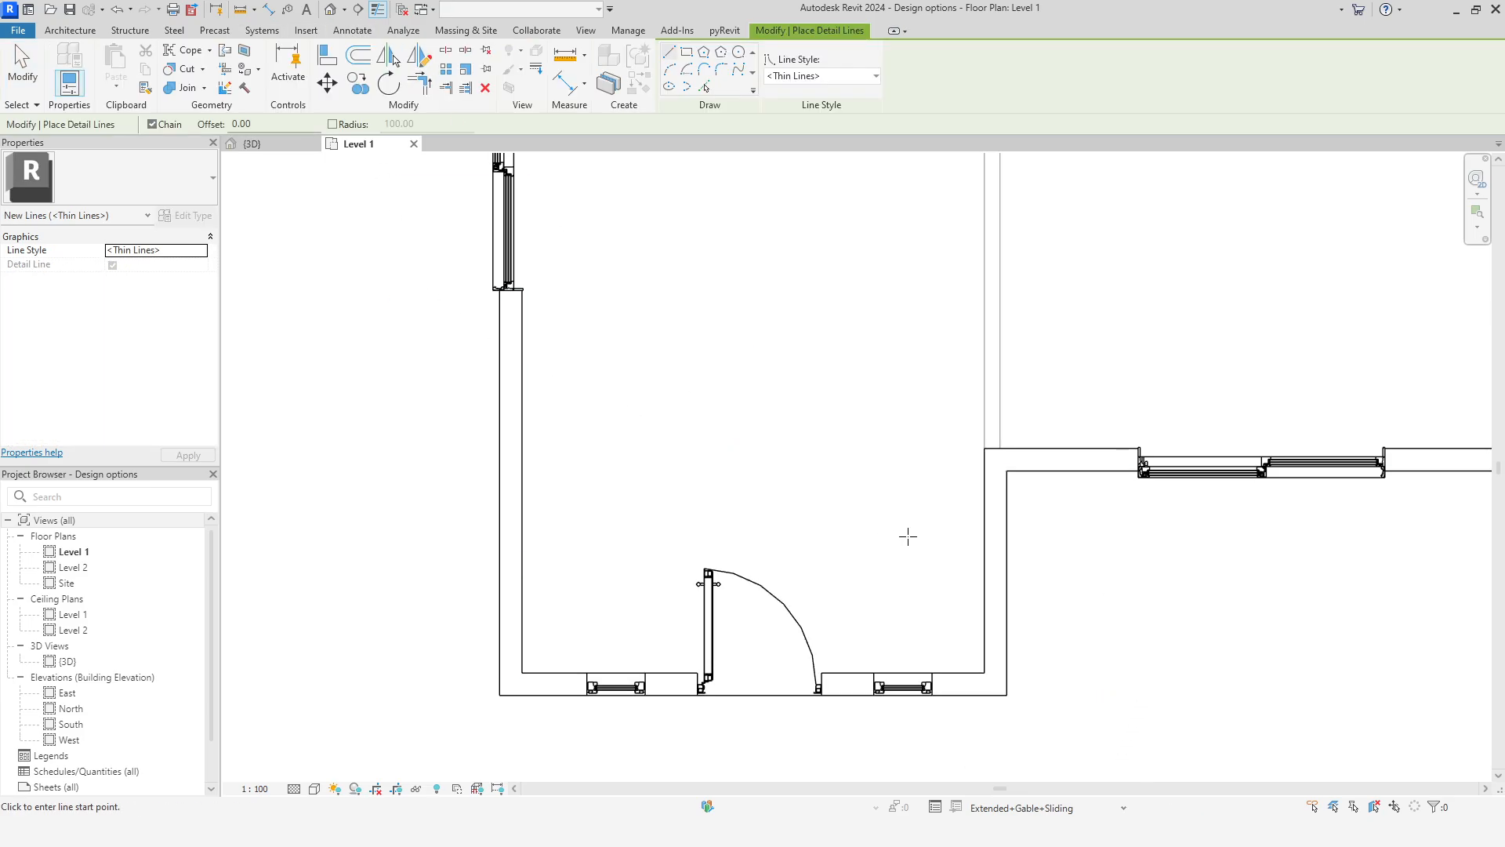
click(1006, 471)
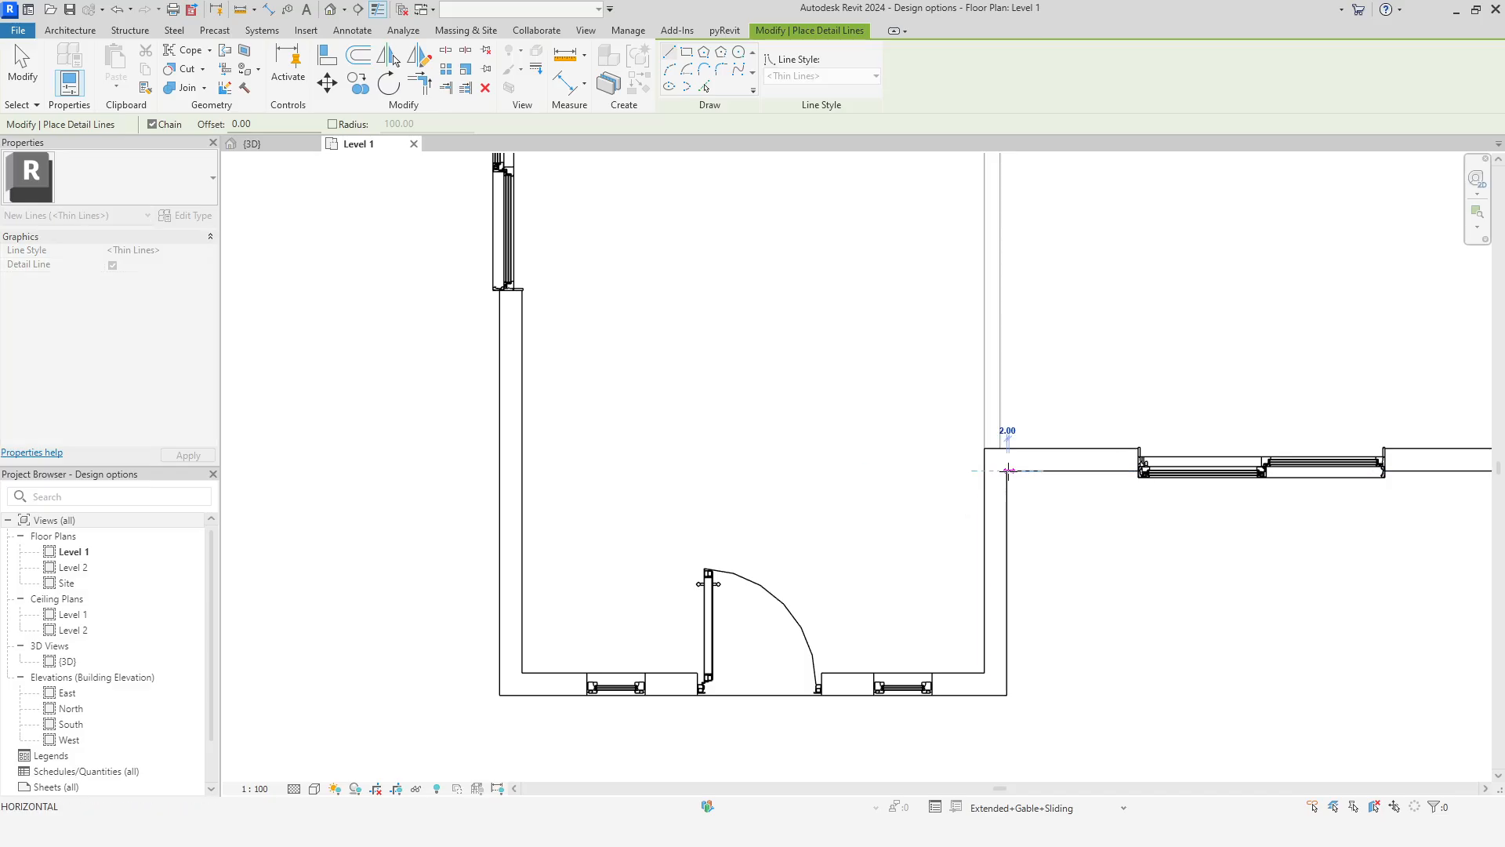
click(405, 472)
right_click(597, 384)
click(617, 397)
middle_drag(898, 613, 850, 481)
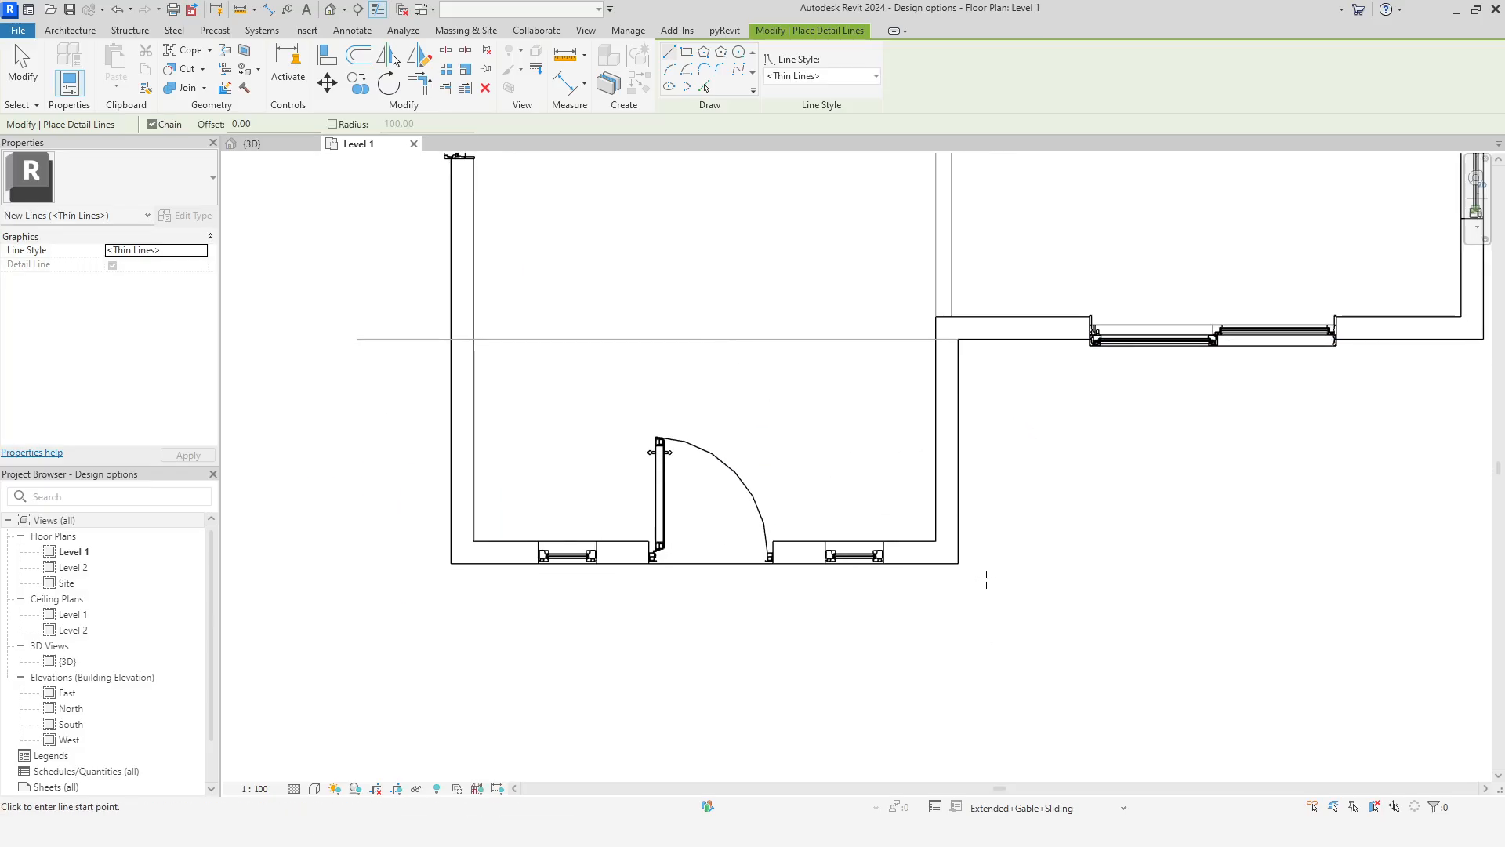
Copy the horizontal detail line down to the outer face of the entrance extension's front wall
click(363, 78)
click(504, 340)
right_click(507, 302)
click(520, 311)
click(473, 338)
click(473, 563)
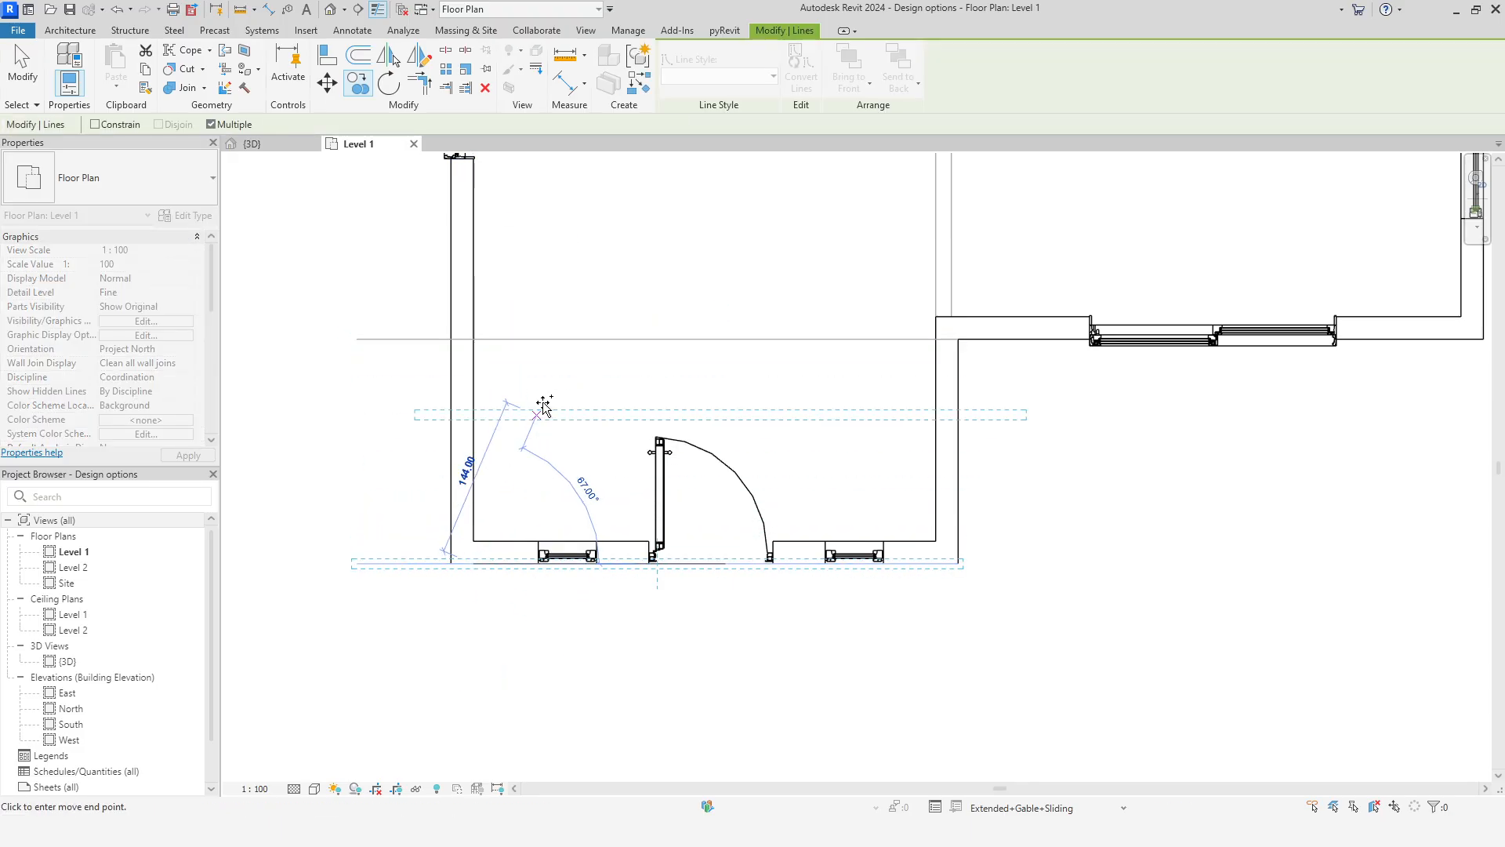
Trace vertical detail lines from the side edges of the entrance door and both narrow windows flanking it using Pick Lines
click(640, 85)
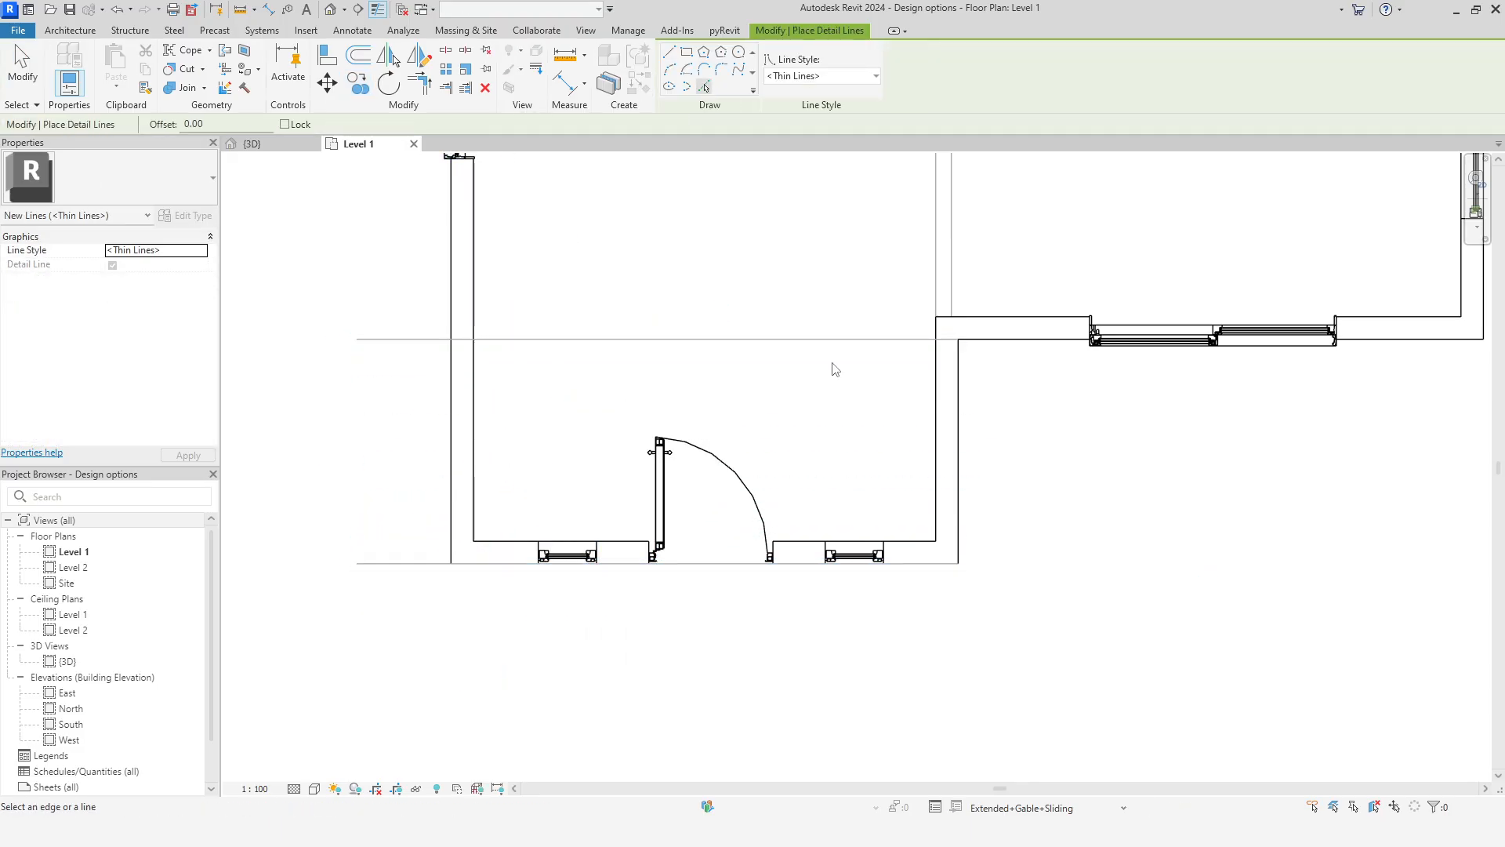
click(887, 553)
click(827, 555)
click(774, 558)
click(648, 564)
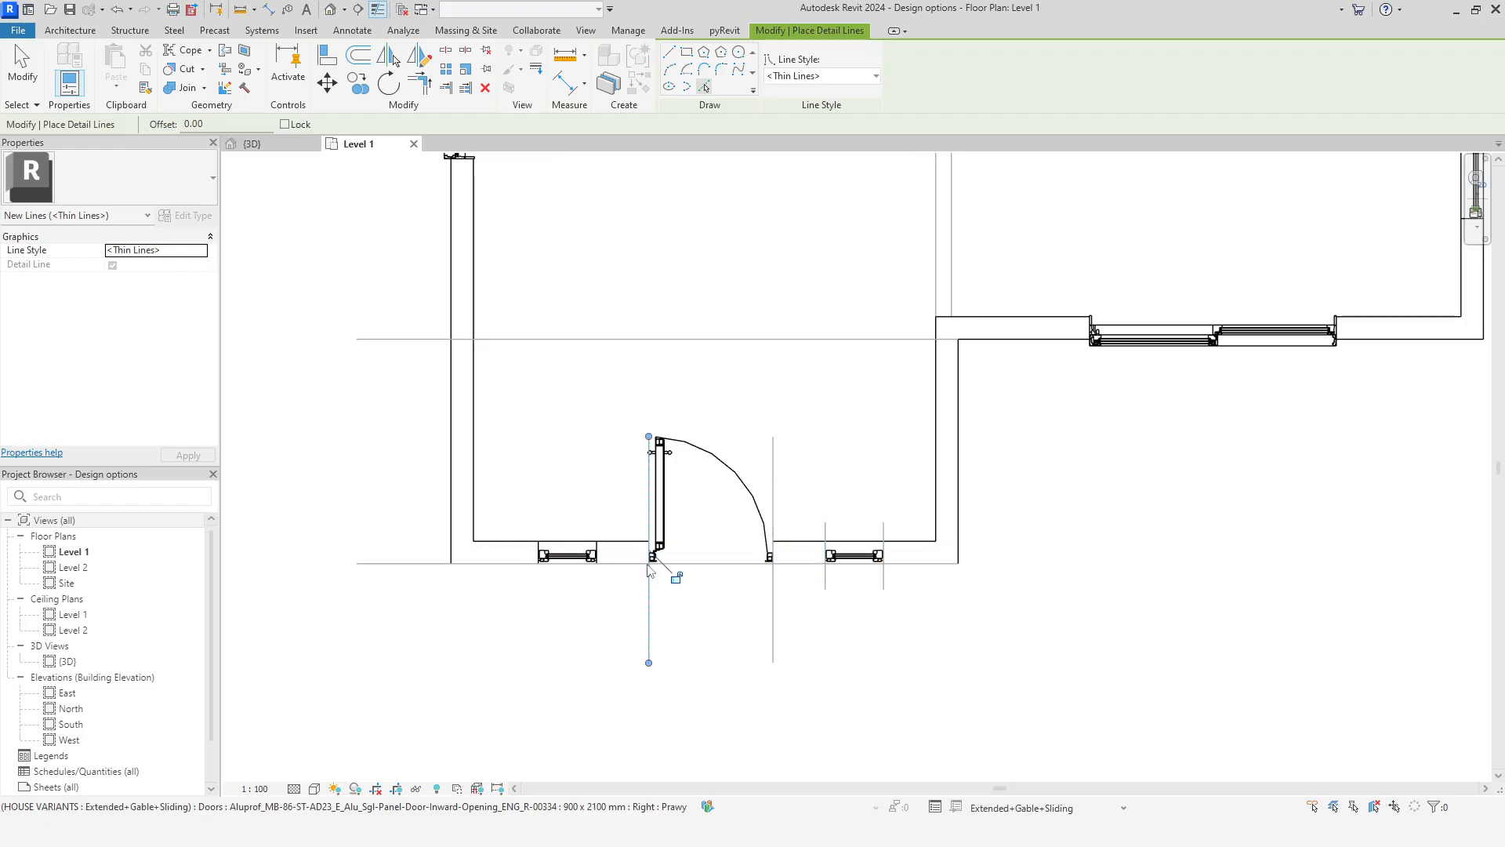
click(541, 561)
right_click(796, 226)
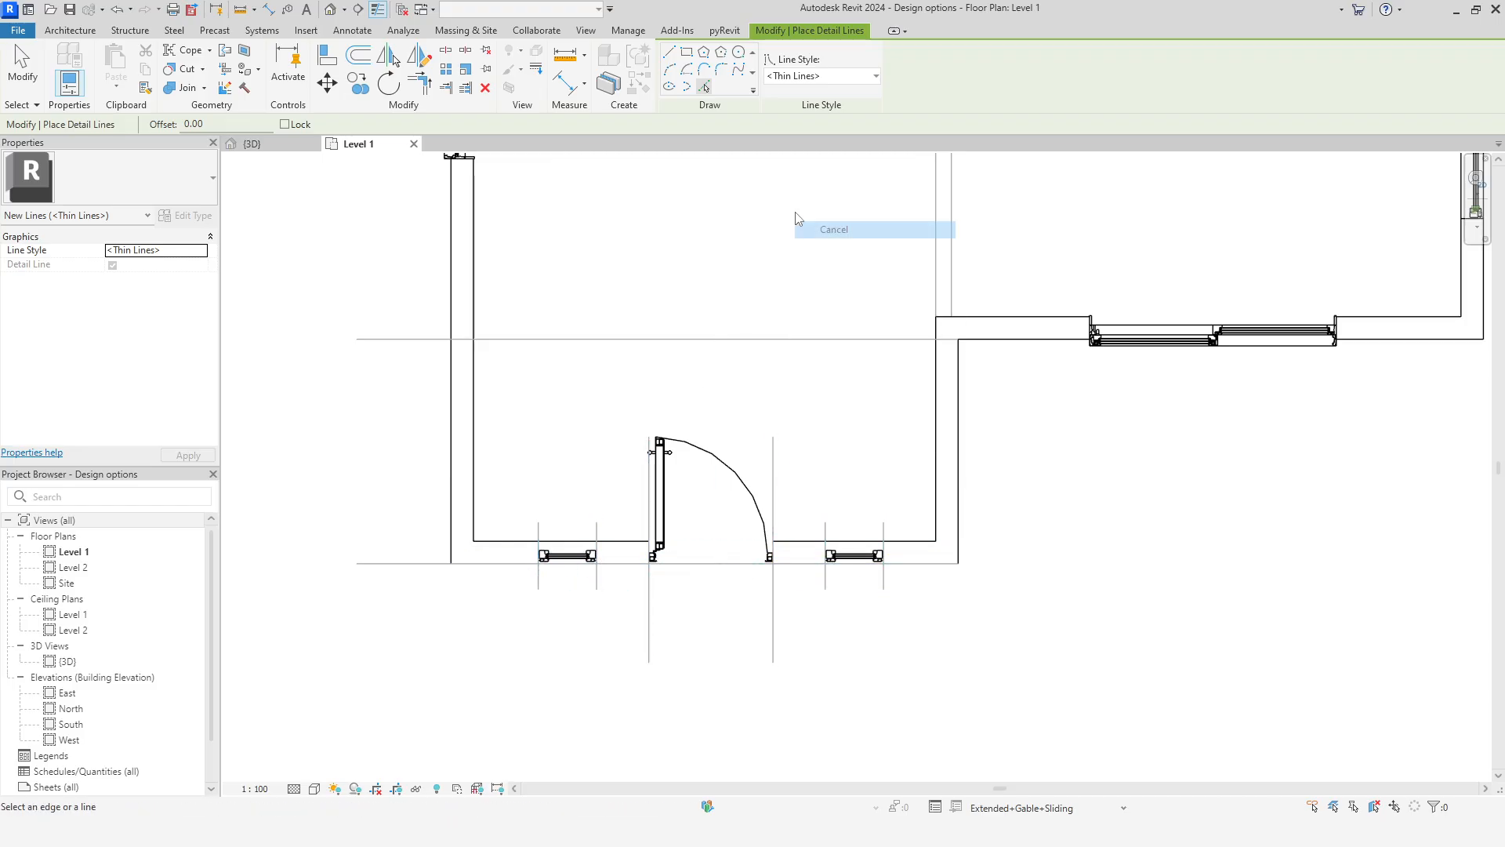
click(807, 229)
Activate the Extended+Hip+Sliding option and split its front wall where the interior partition meets it
click(1014, 807)
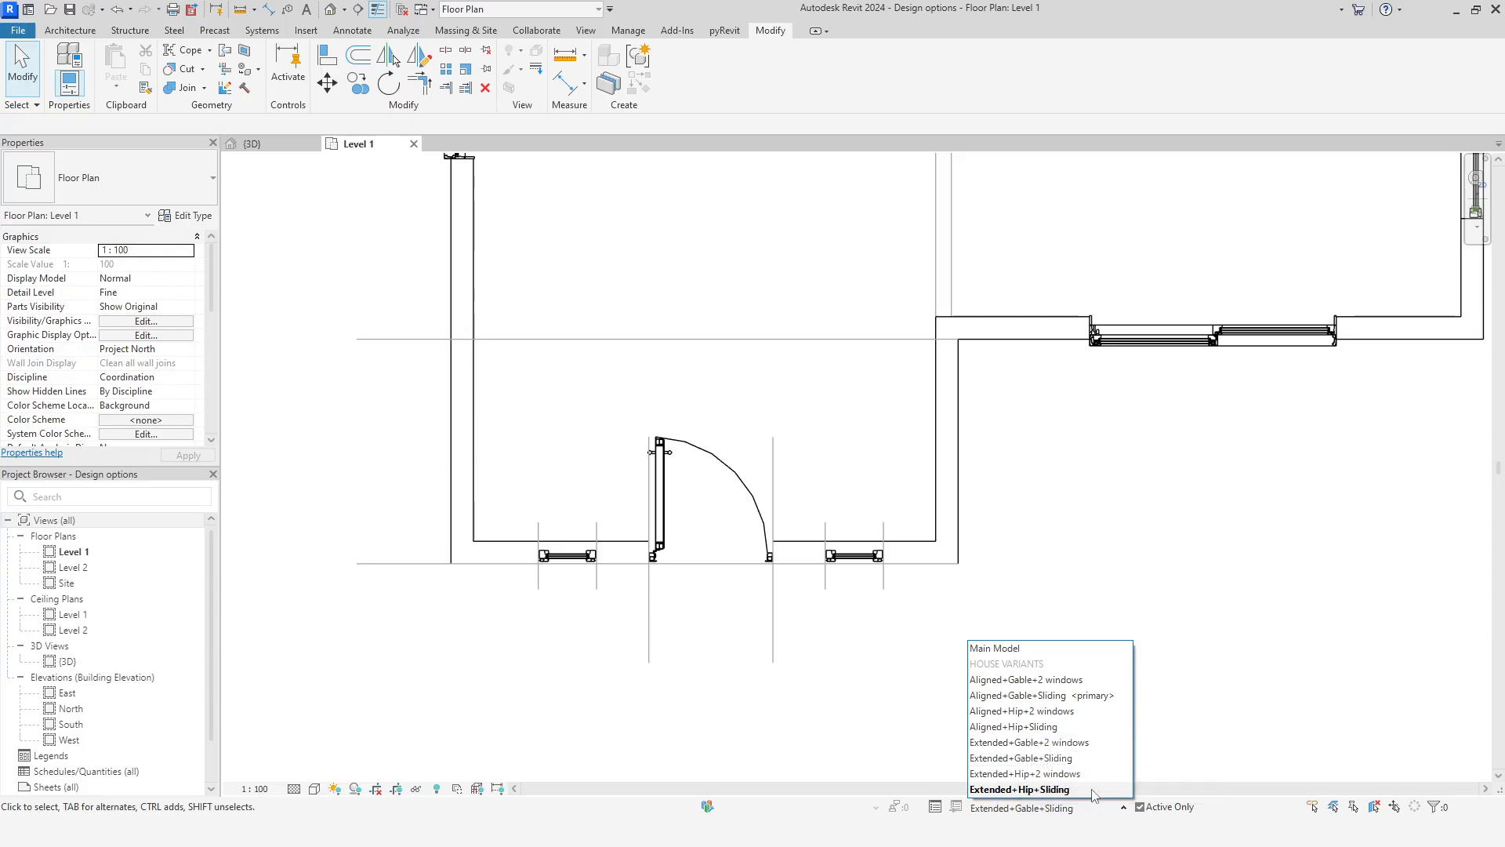
click(1019, 789)
middle_drag(1095, 592, 1132, 674)
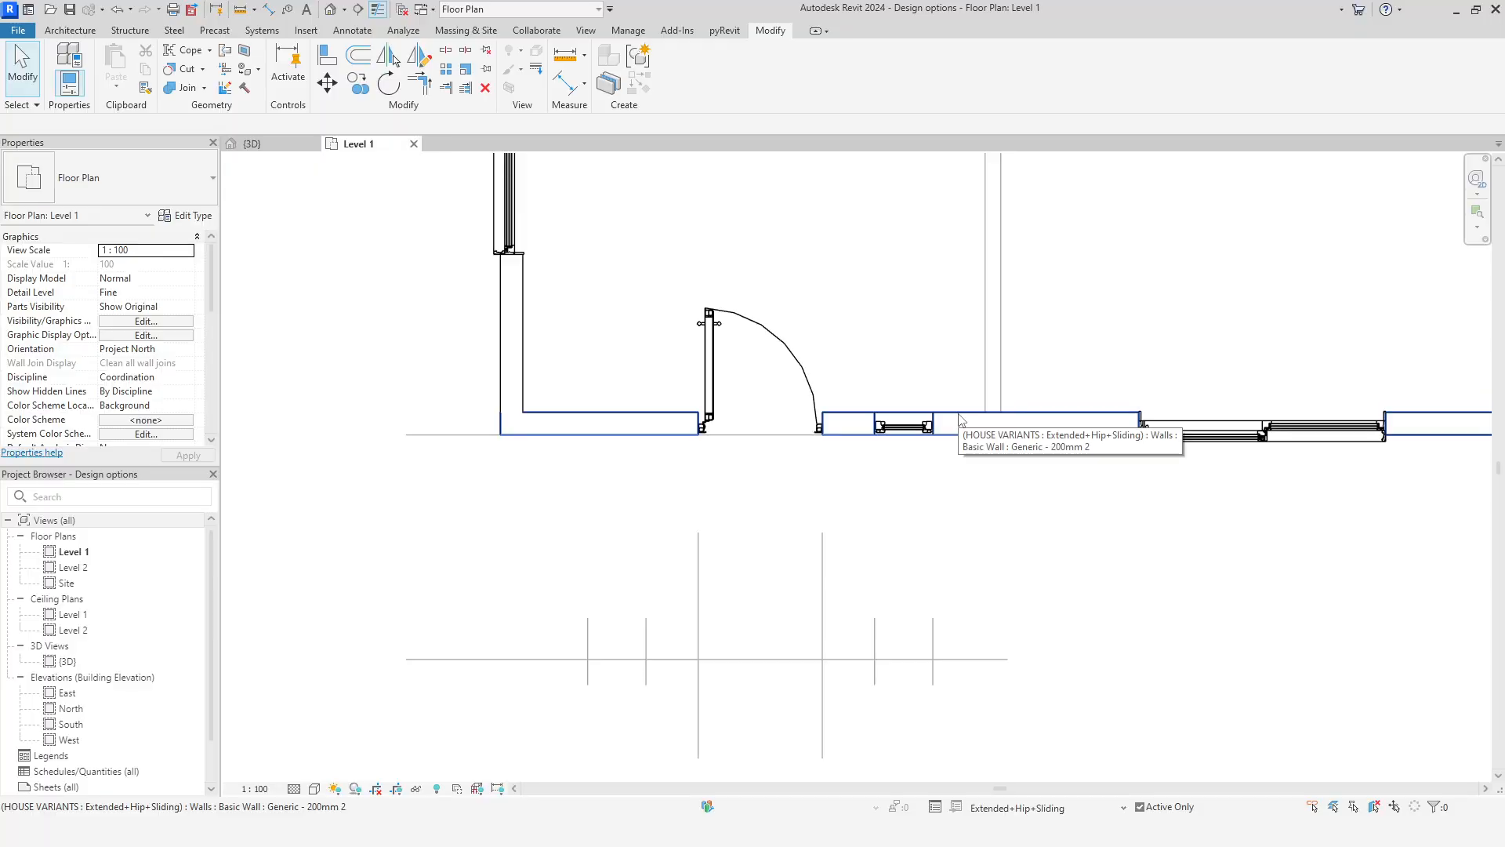
click(959, 420)
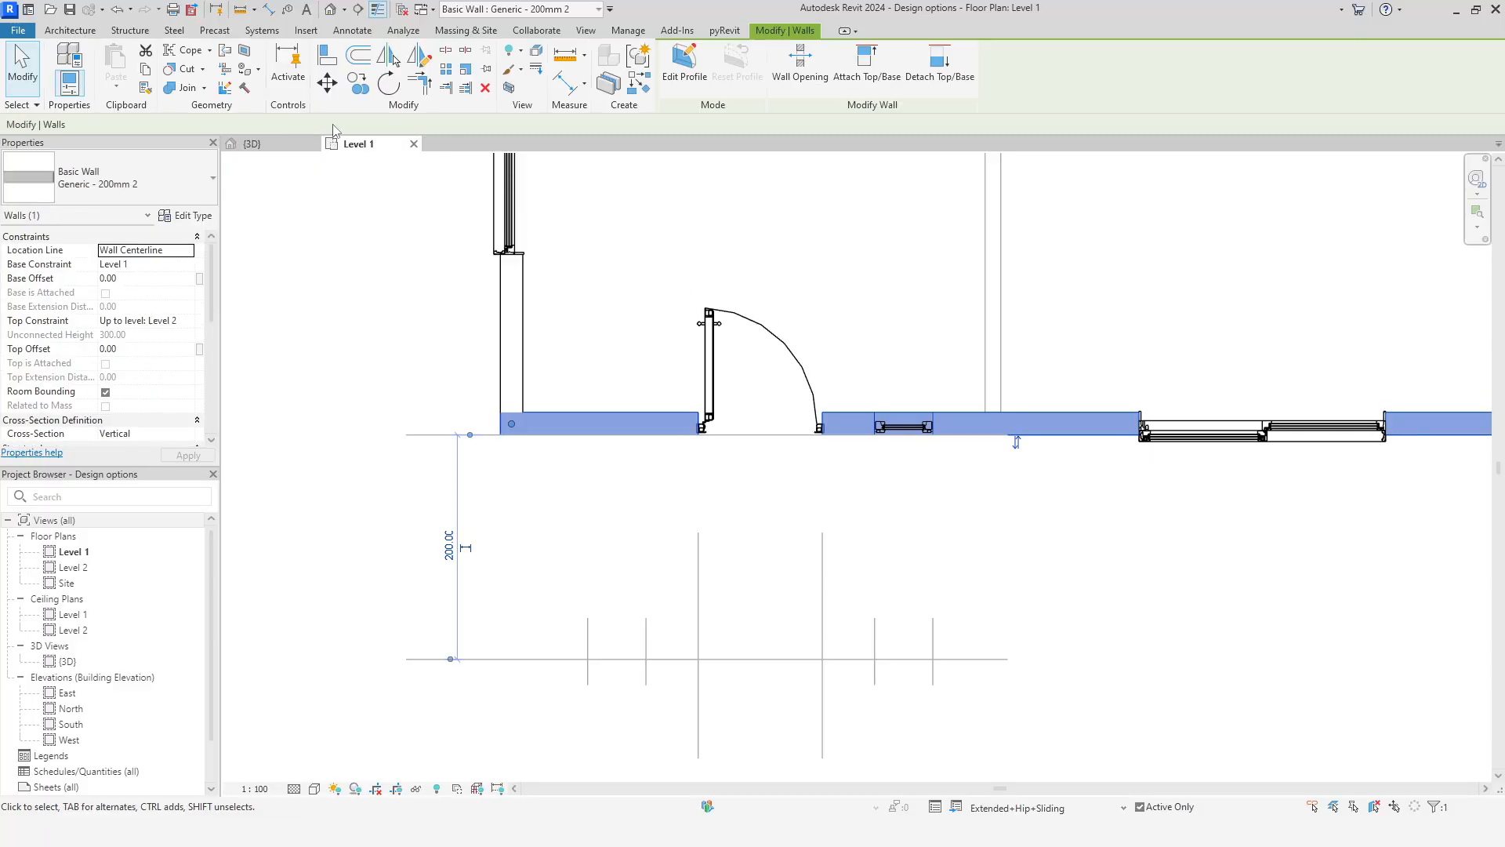
click(445, 50)
scroll(1010, 417, up, 2)
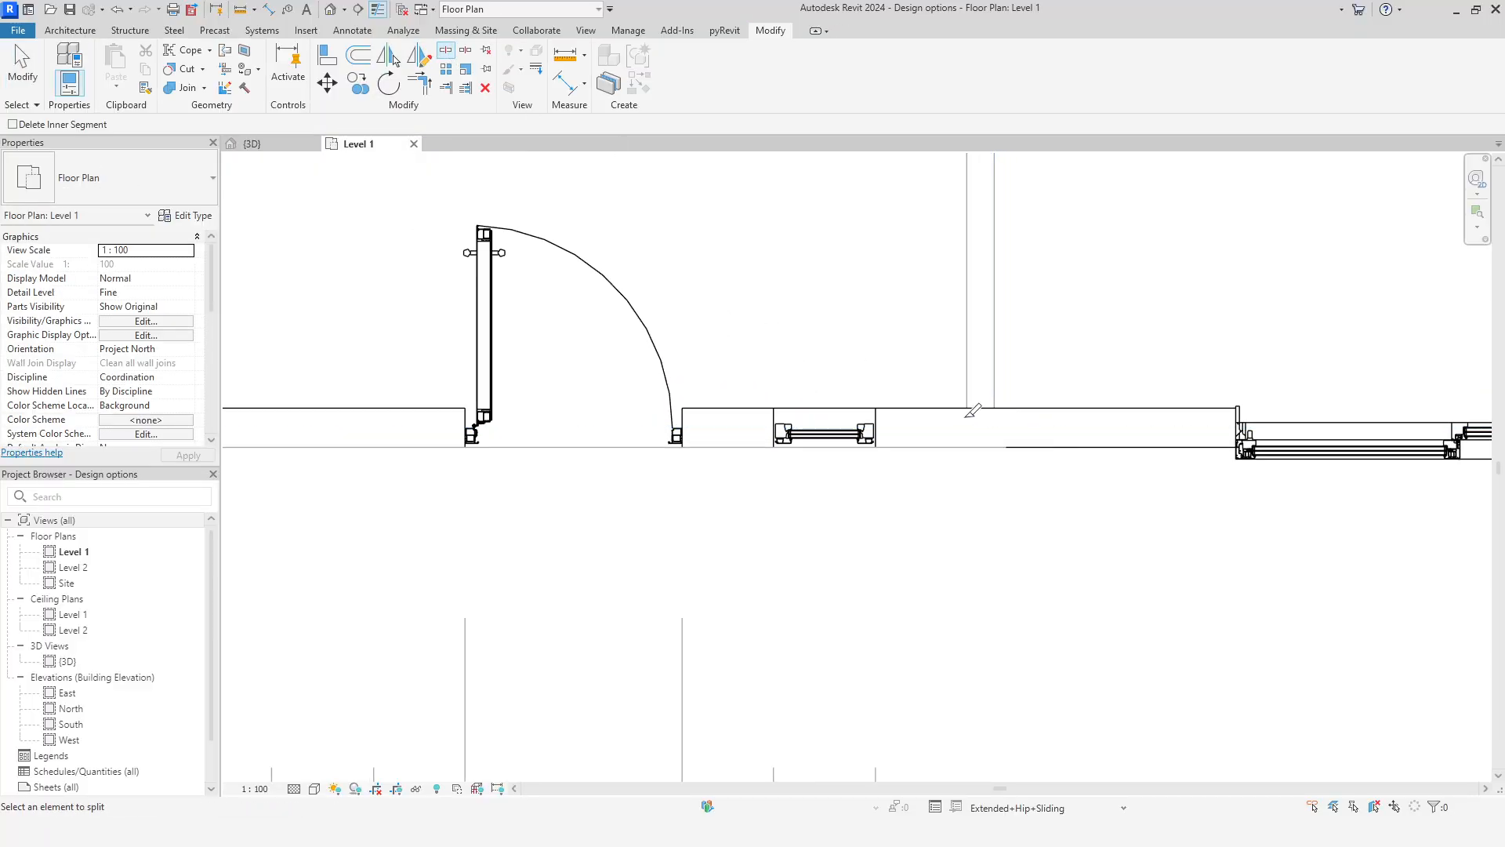
click(949, 312)
click(969, 431)
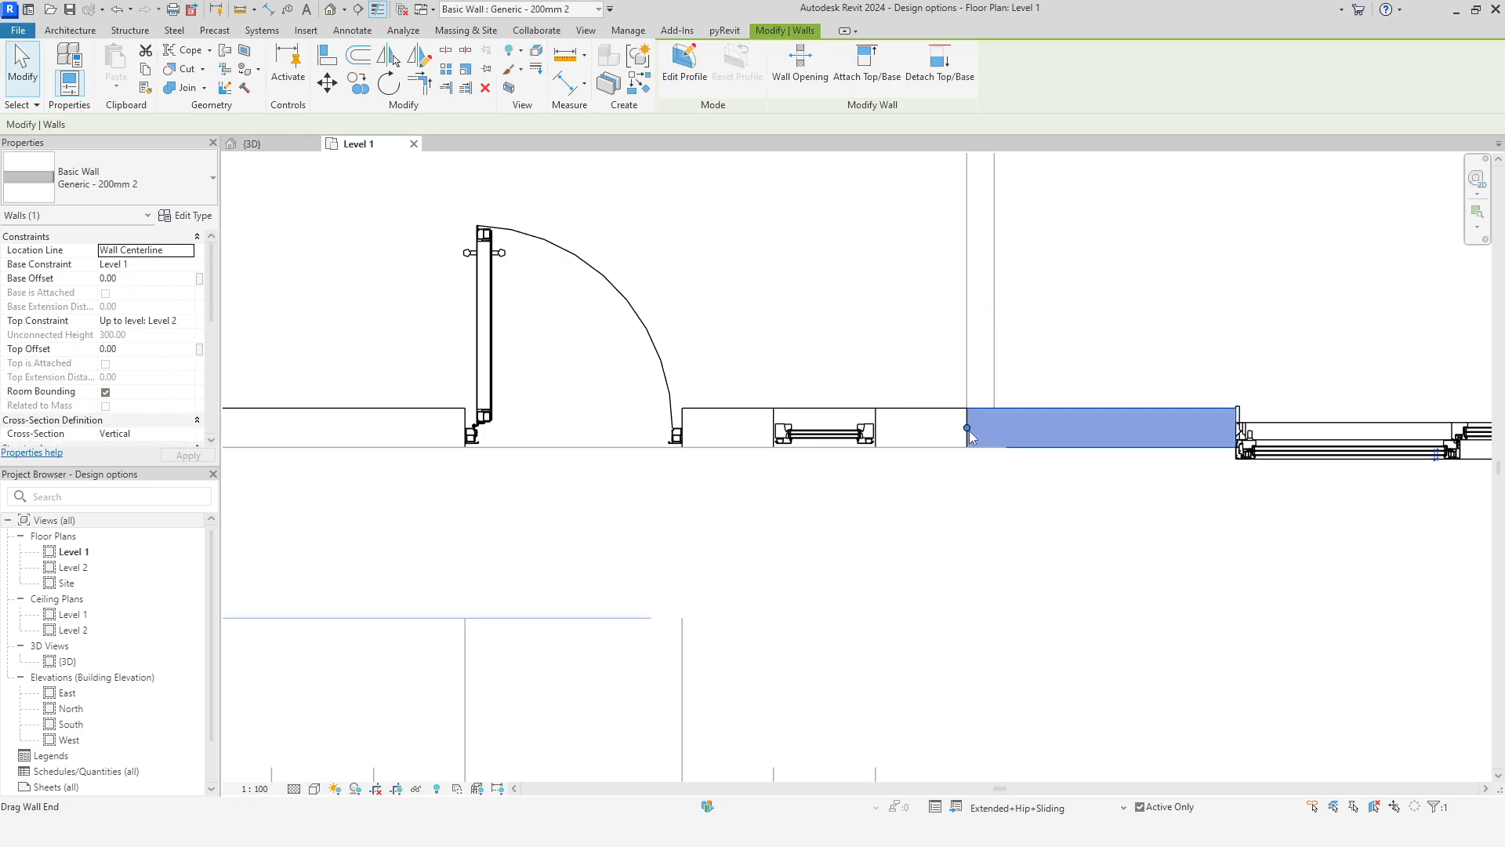
Pull the split wall segments apart and align the entrance segment's outer face with the lower horizontal detail line
click(1010, 495)
scroll(1010, 495, down, 2)
drag(848, 454, 845, 501)
click(1219, 795)
middle_drag(495, 388, 496, 293)
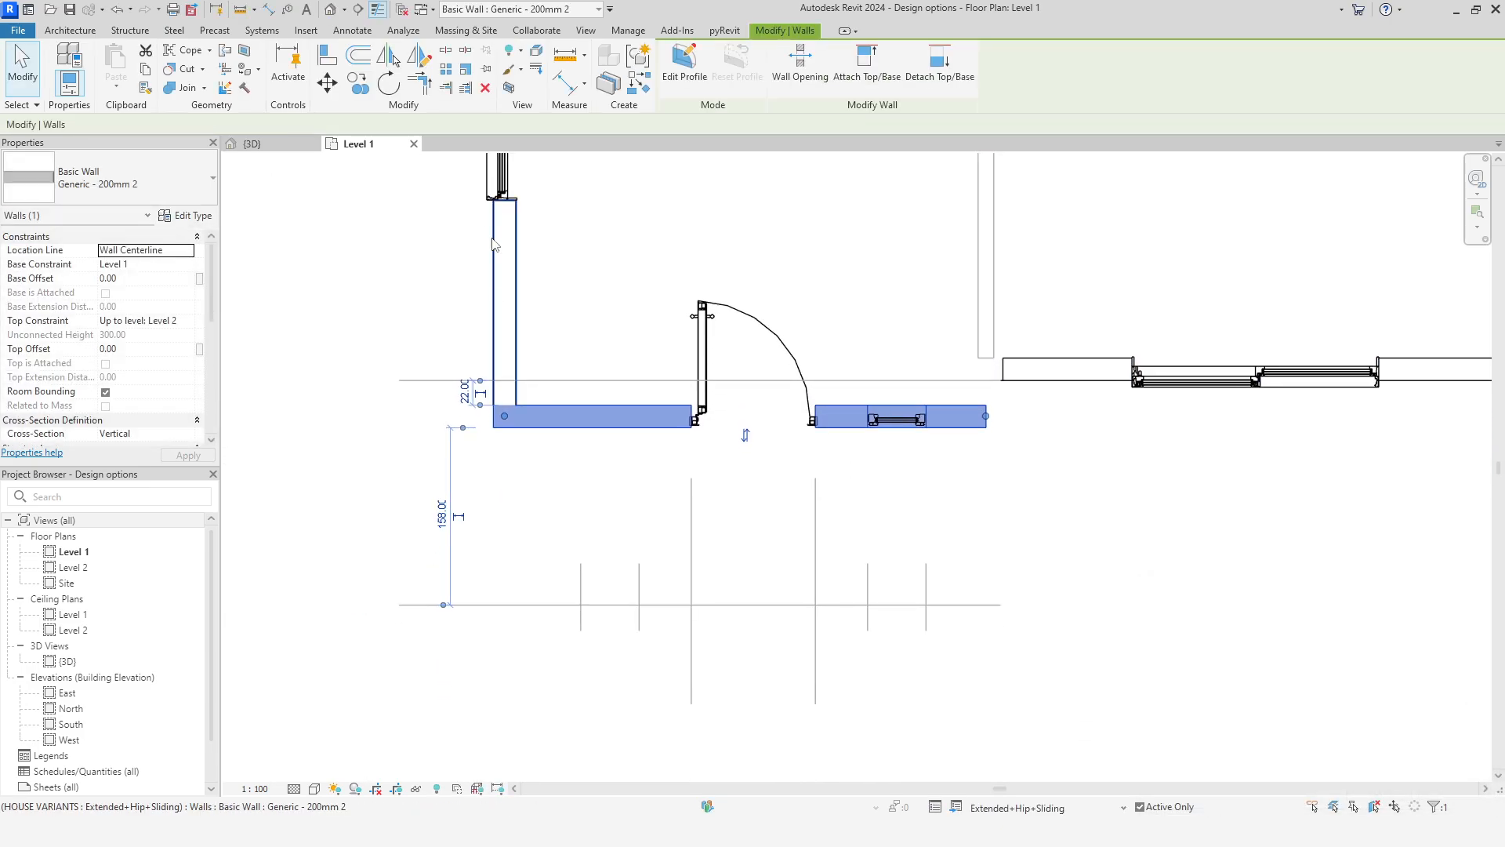
key(a)
key(l)
click(518, 604)
click(530, 427)
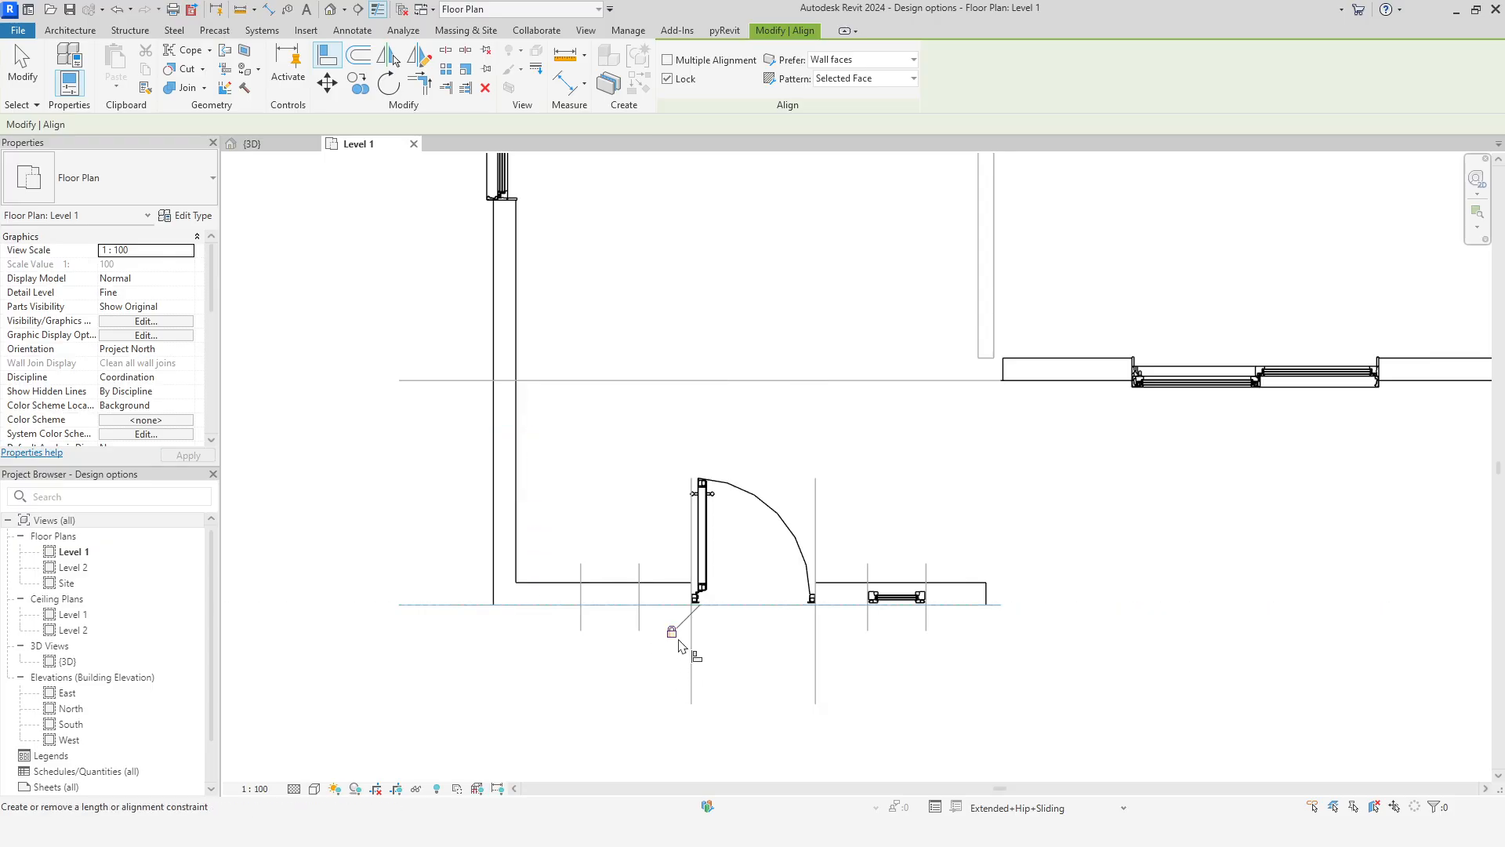
key(Escape)
Draw a vertical wall about 104 cm long, matching the entrance wall's type, in the gap between the entrance wall and main front wall
click(855, 583)
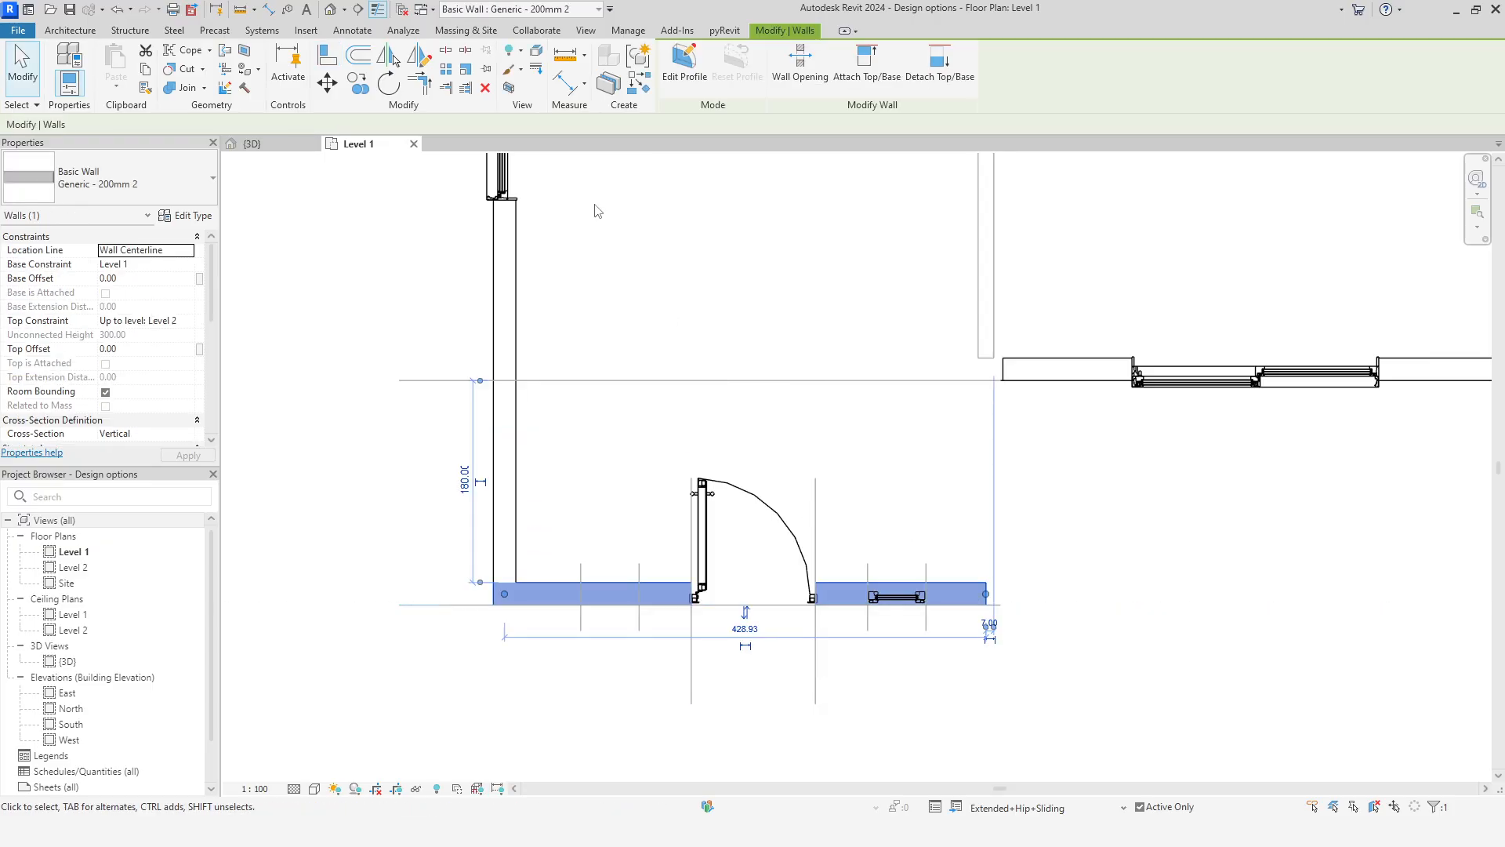
click(639, 81)
click(986, 551)
click(986, 432)
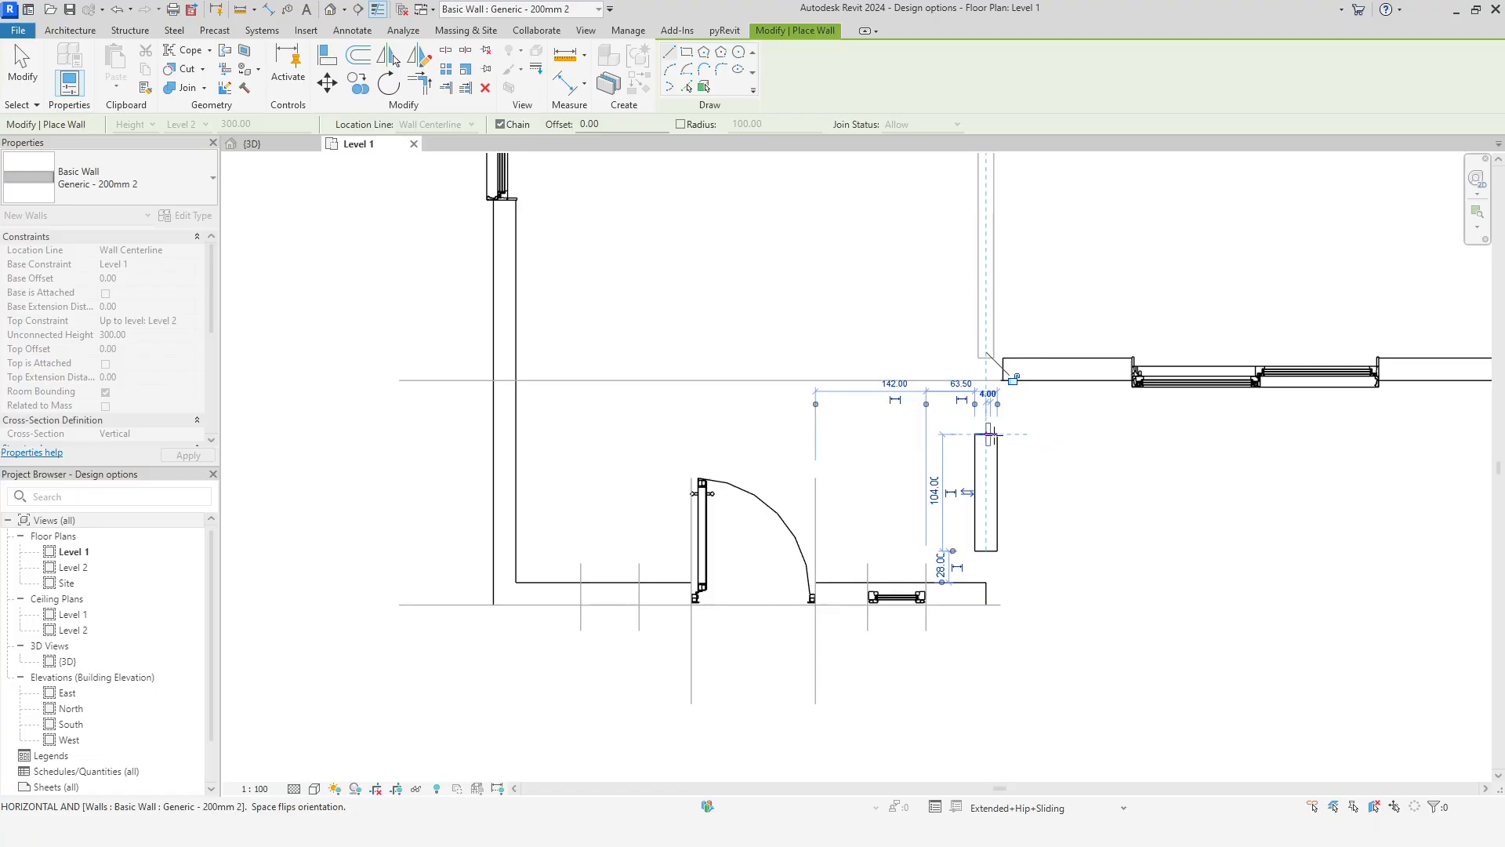
right_click(1044, 449)
click(1067, 461)
right_click(1051, 441)
click(1074, 453)
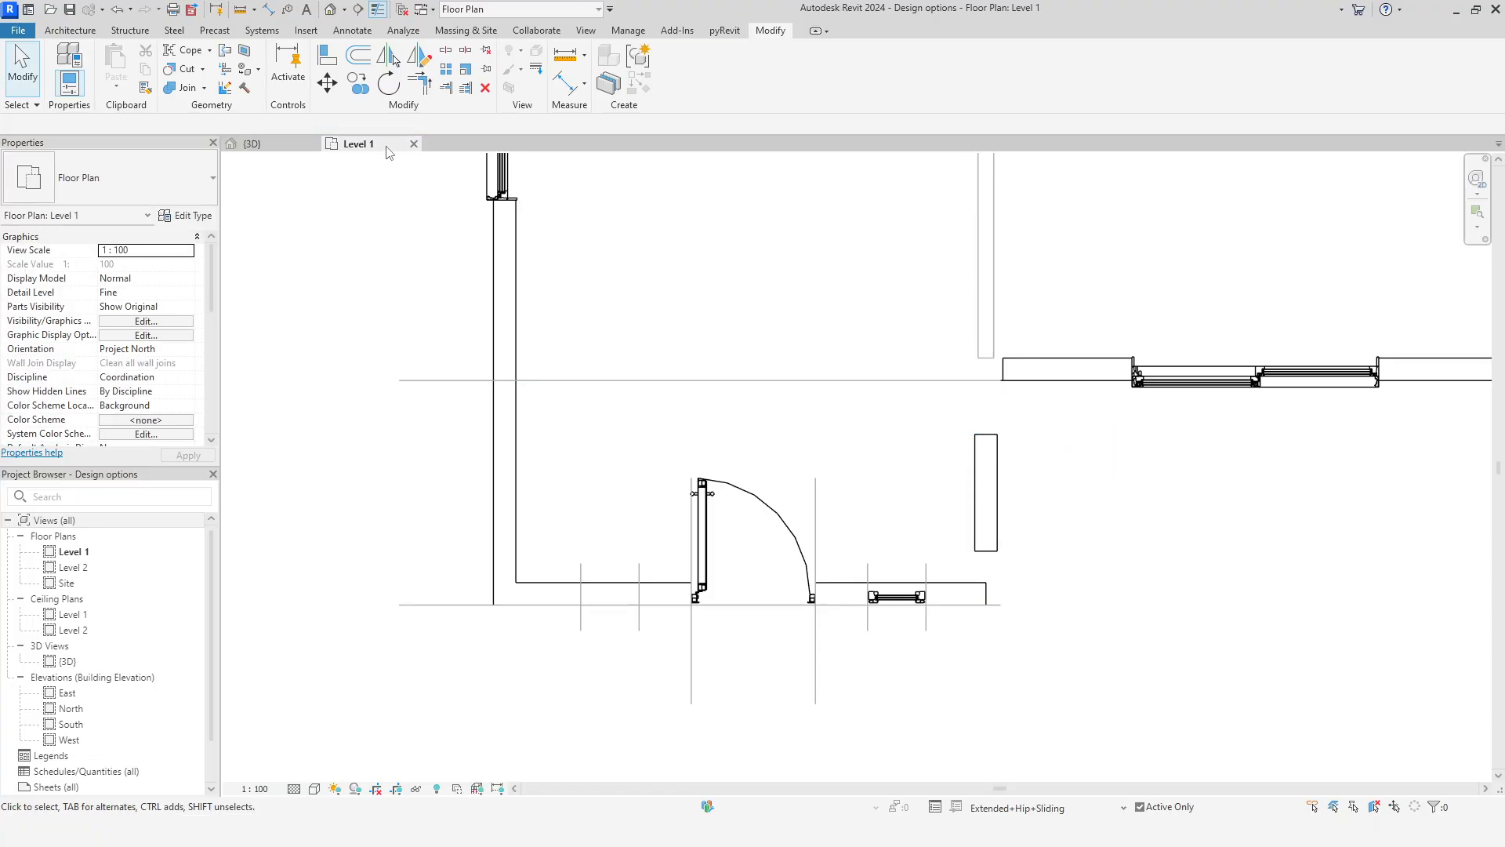
Trace the inner face of the entrance extension's side wall with a detail line in Extended+Gable+Sliding, and return to Extended+Hip+Sliding
click(1033, 808)
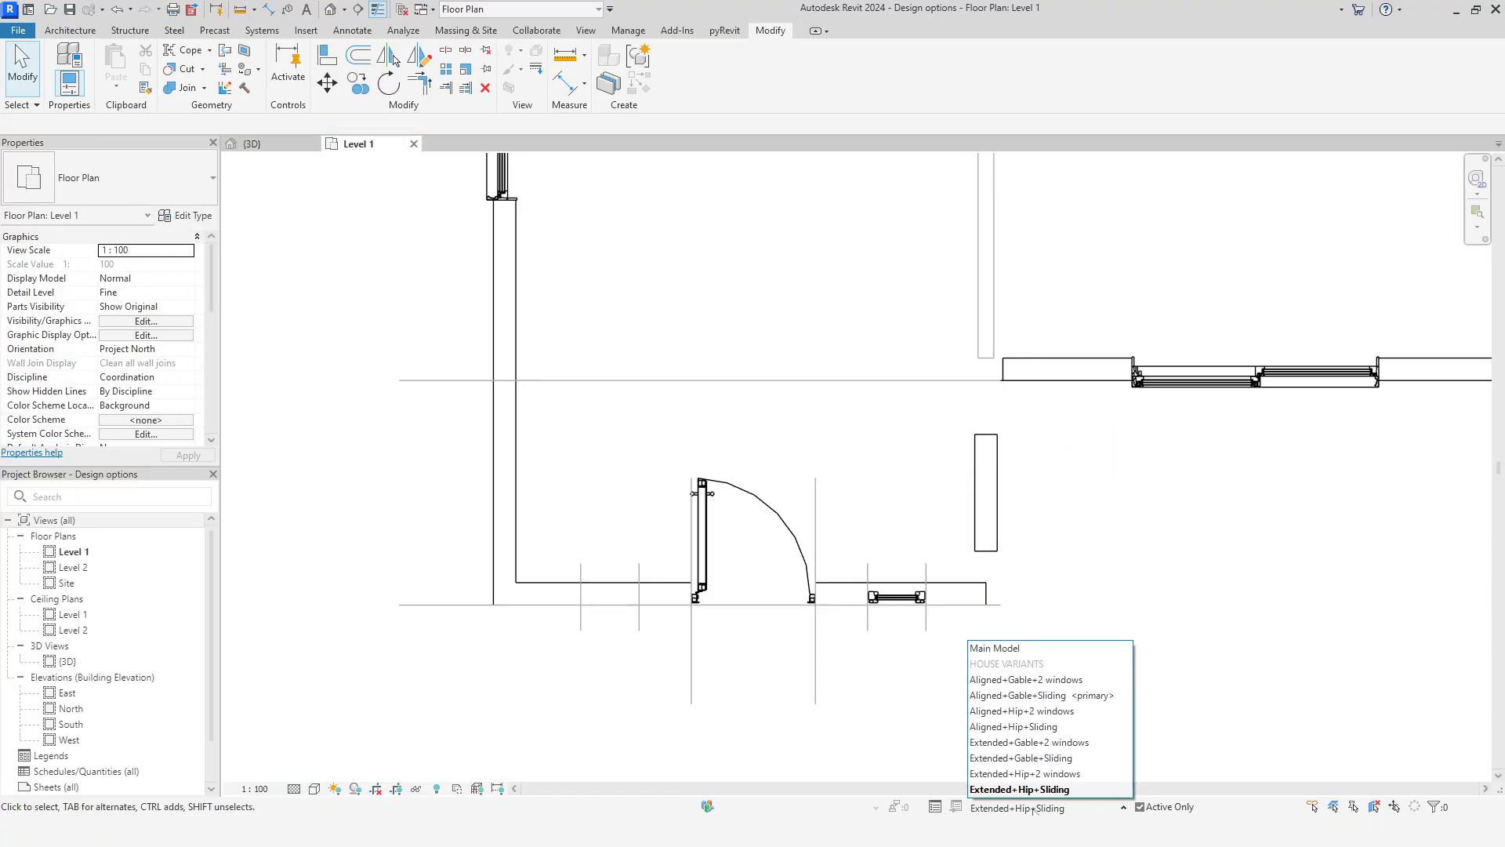
click(1026, 758)
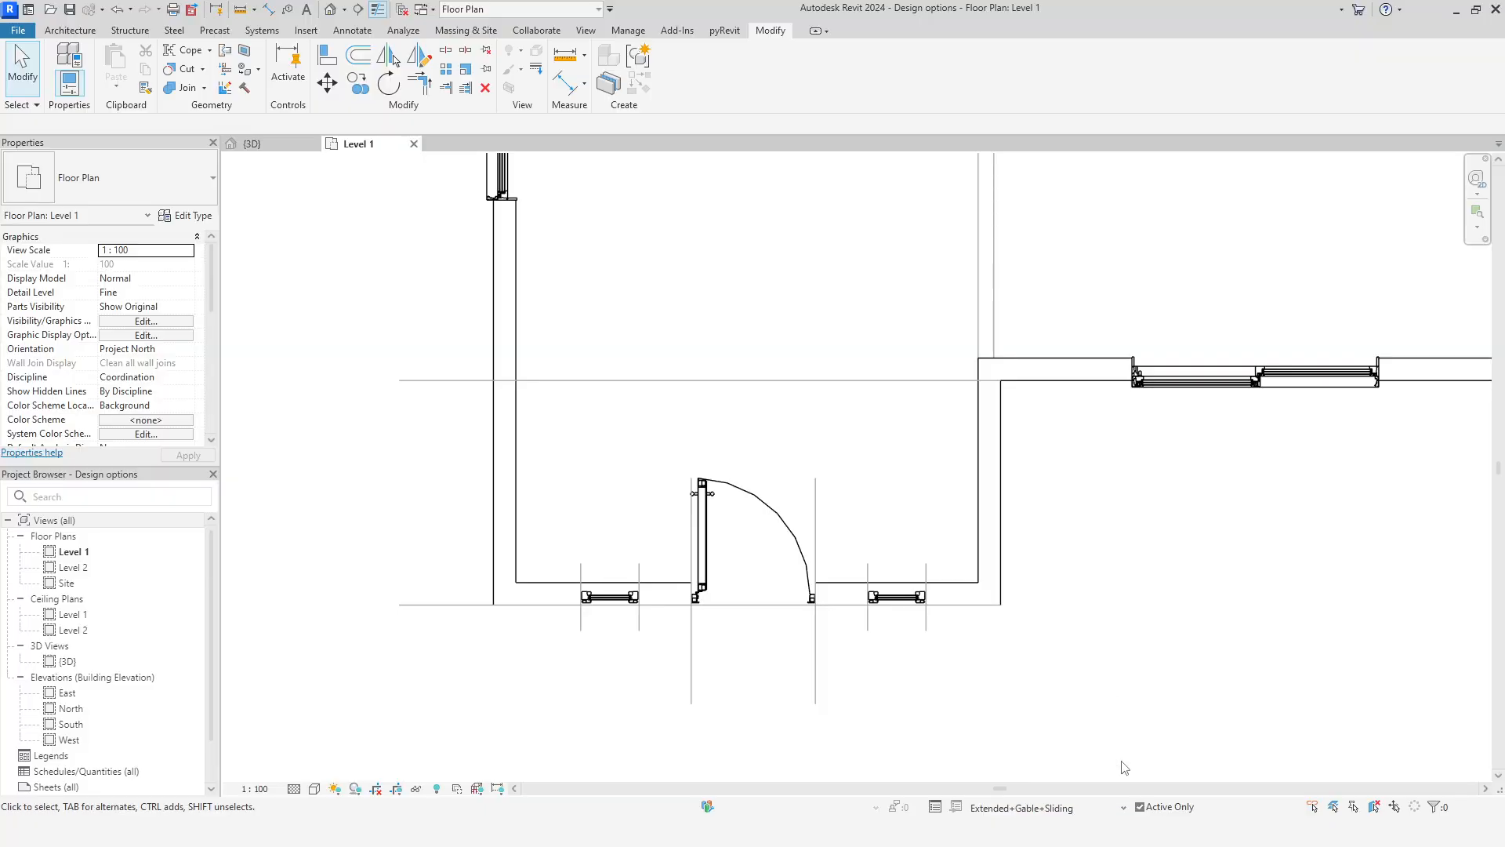
click(817, 544)
key(c)
key(s)
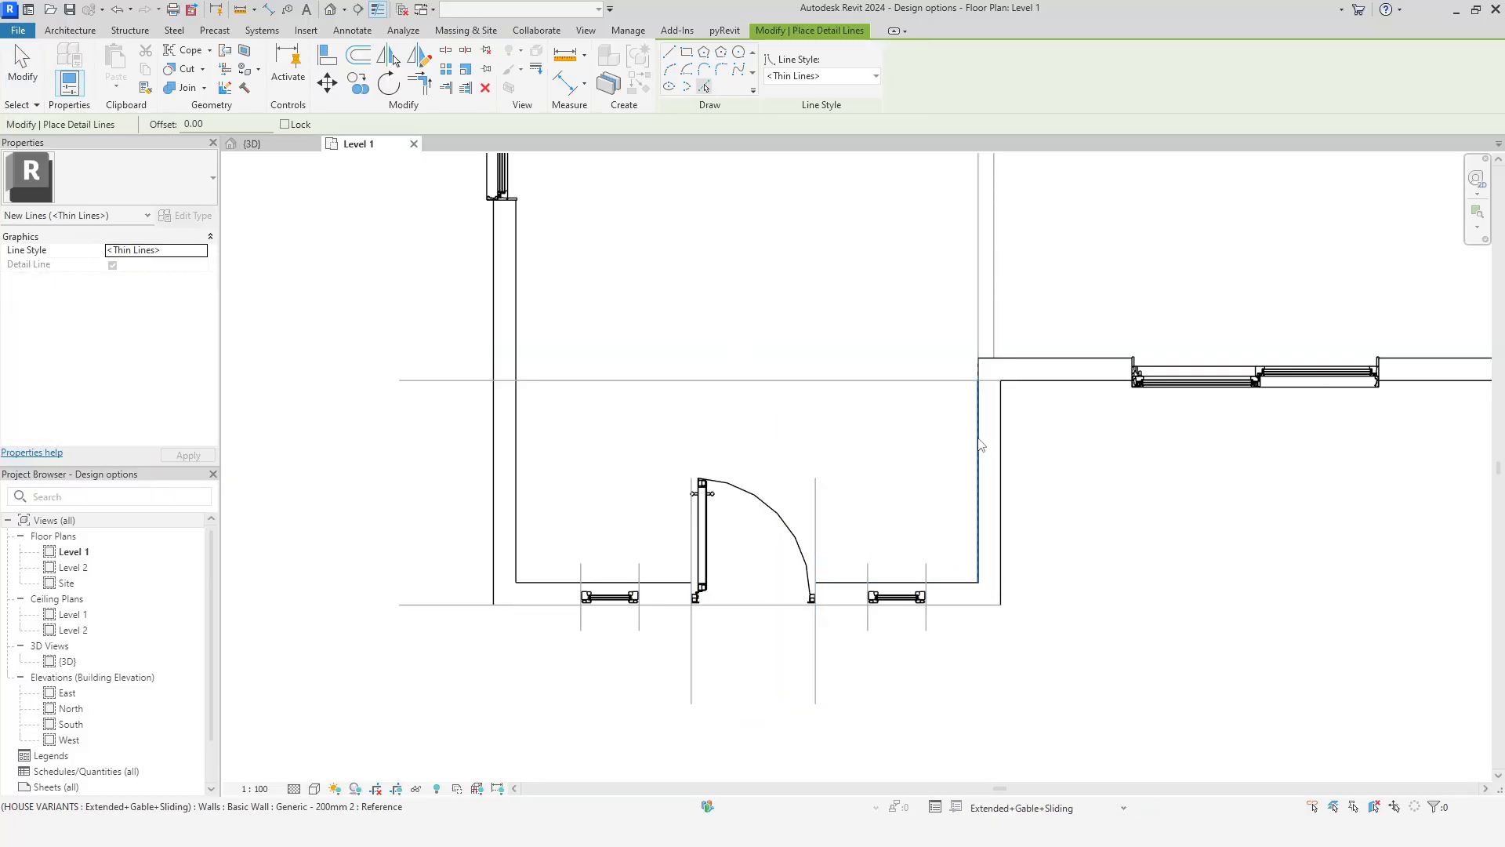
click(978, 434)
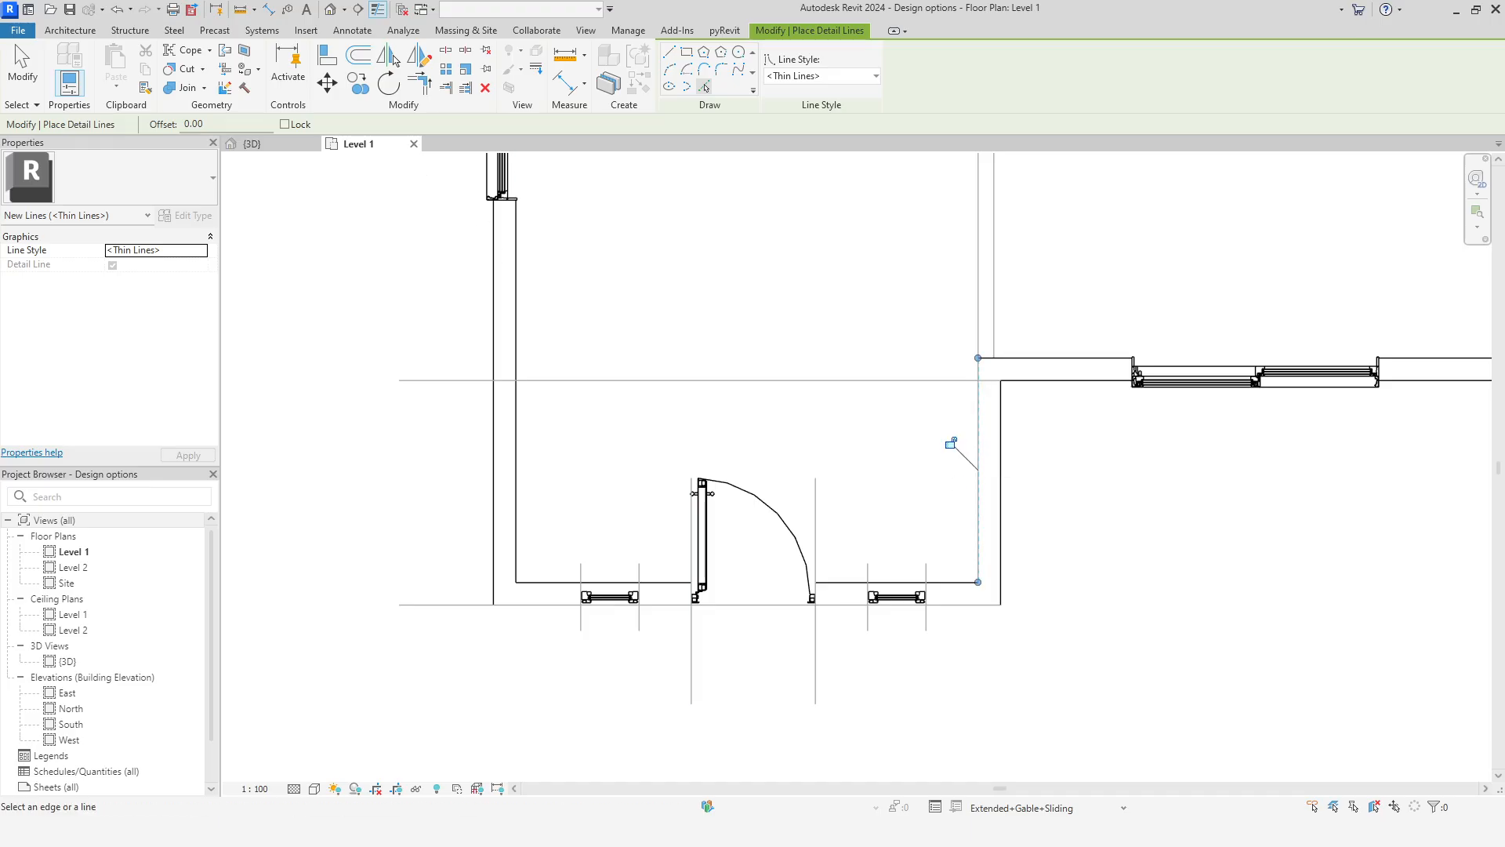
click(1017, 808)
click(1074, 794)
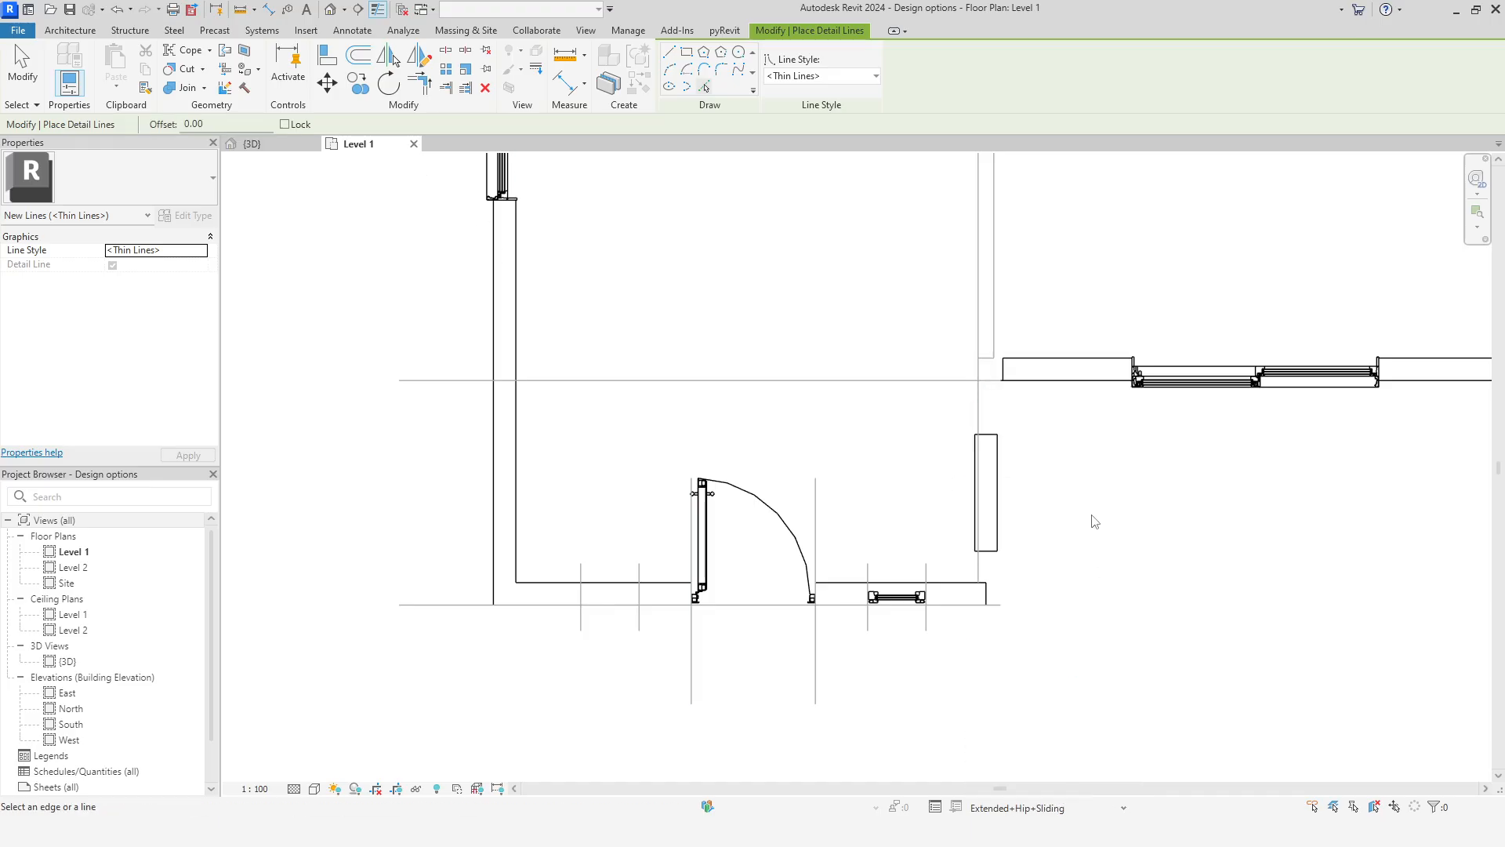
right_click(1083, 472)
click(1122, 482)
Align the short vertical wall's inner face with the traced vertical detail line
click(330, 61)
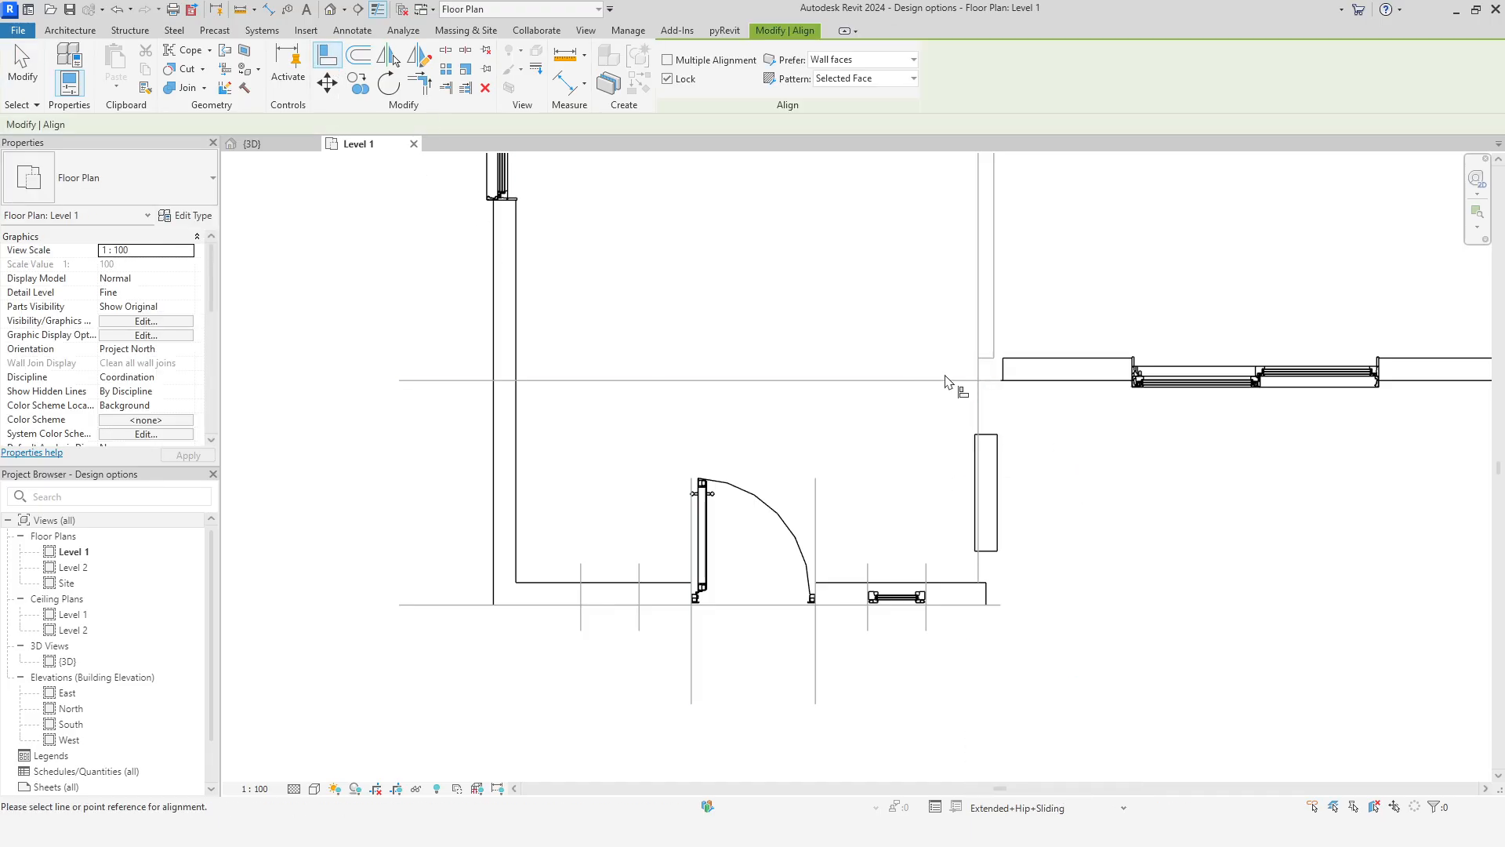
scroll(957, 394, up, 1)
click(981, 459)
click(982, 475)
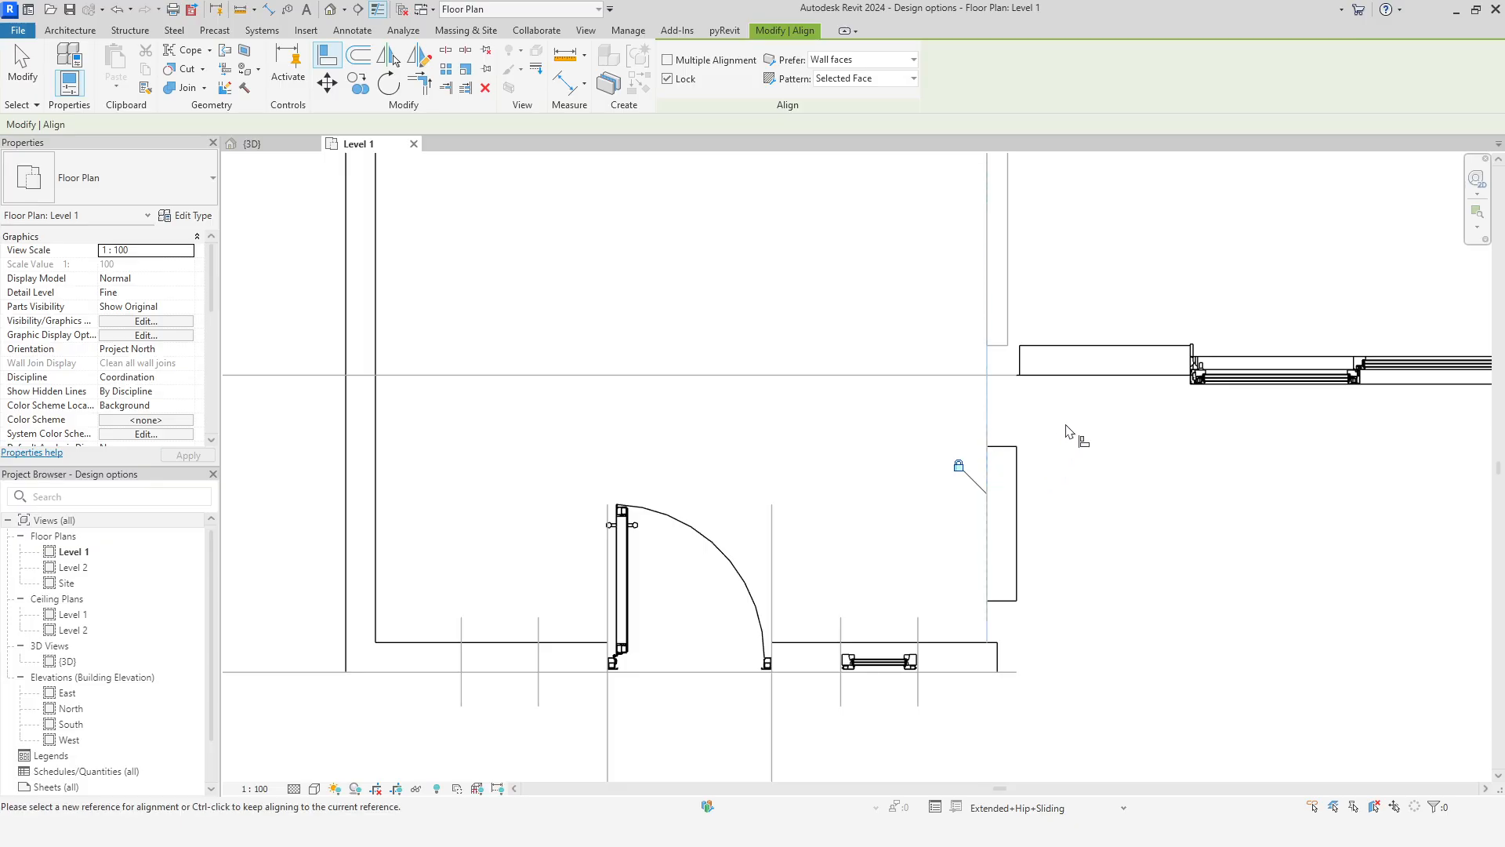
right_click(1067, 427)
click(1094, 432)
Trim the vertical wall into corners with the entrance front wall and the main front wall
click(419, 82)
click(989, 656)
click(1007, 601)
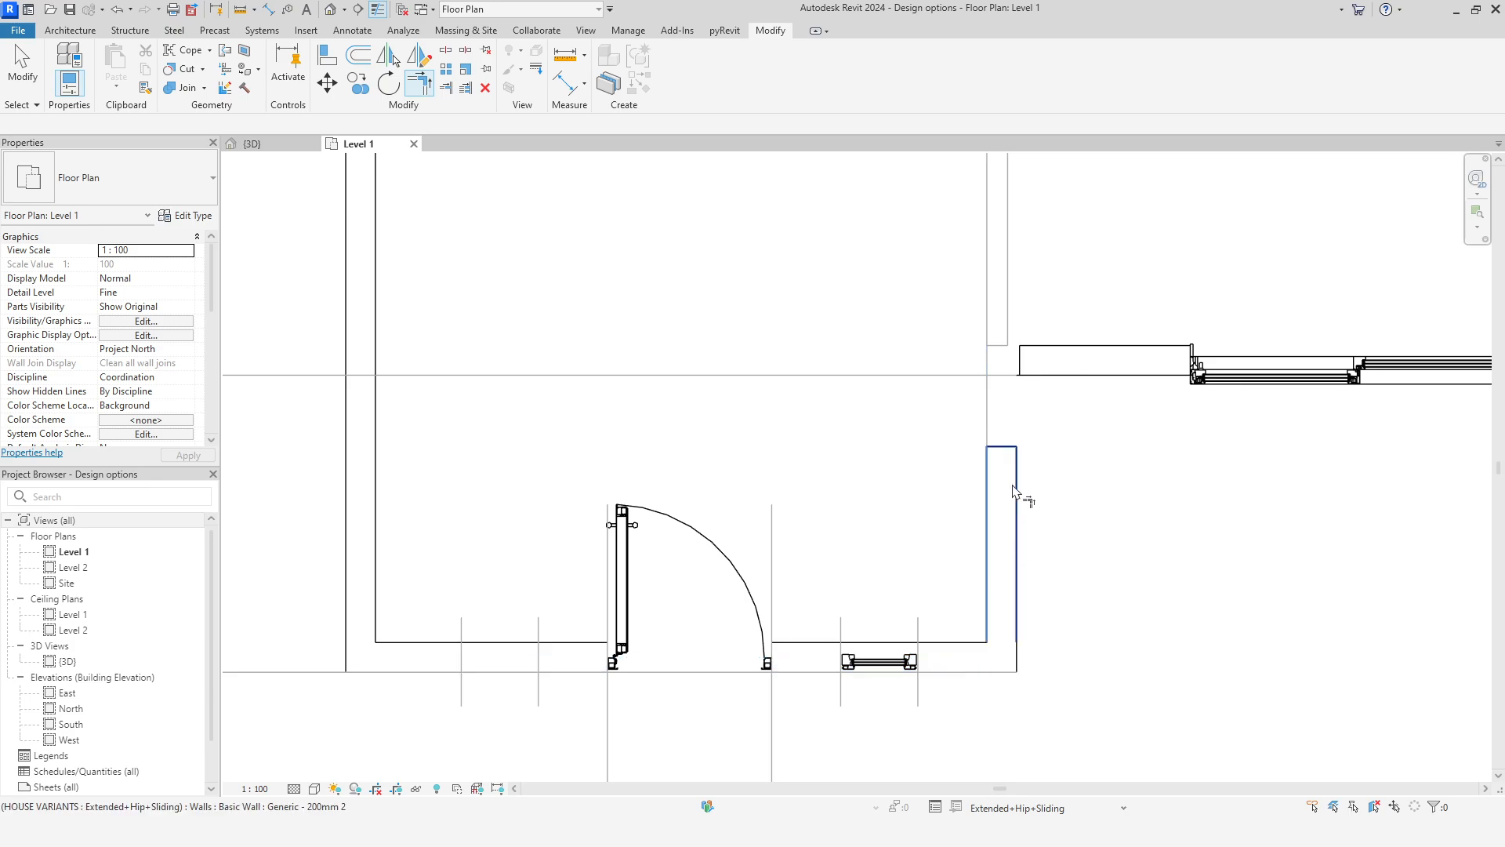
click(1015, 464)
click(1037, 364)
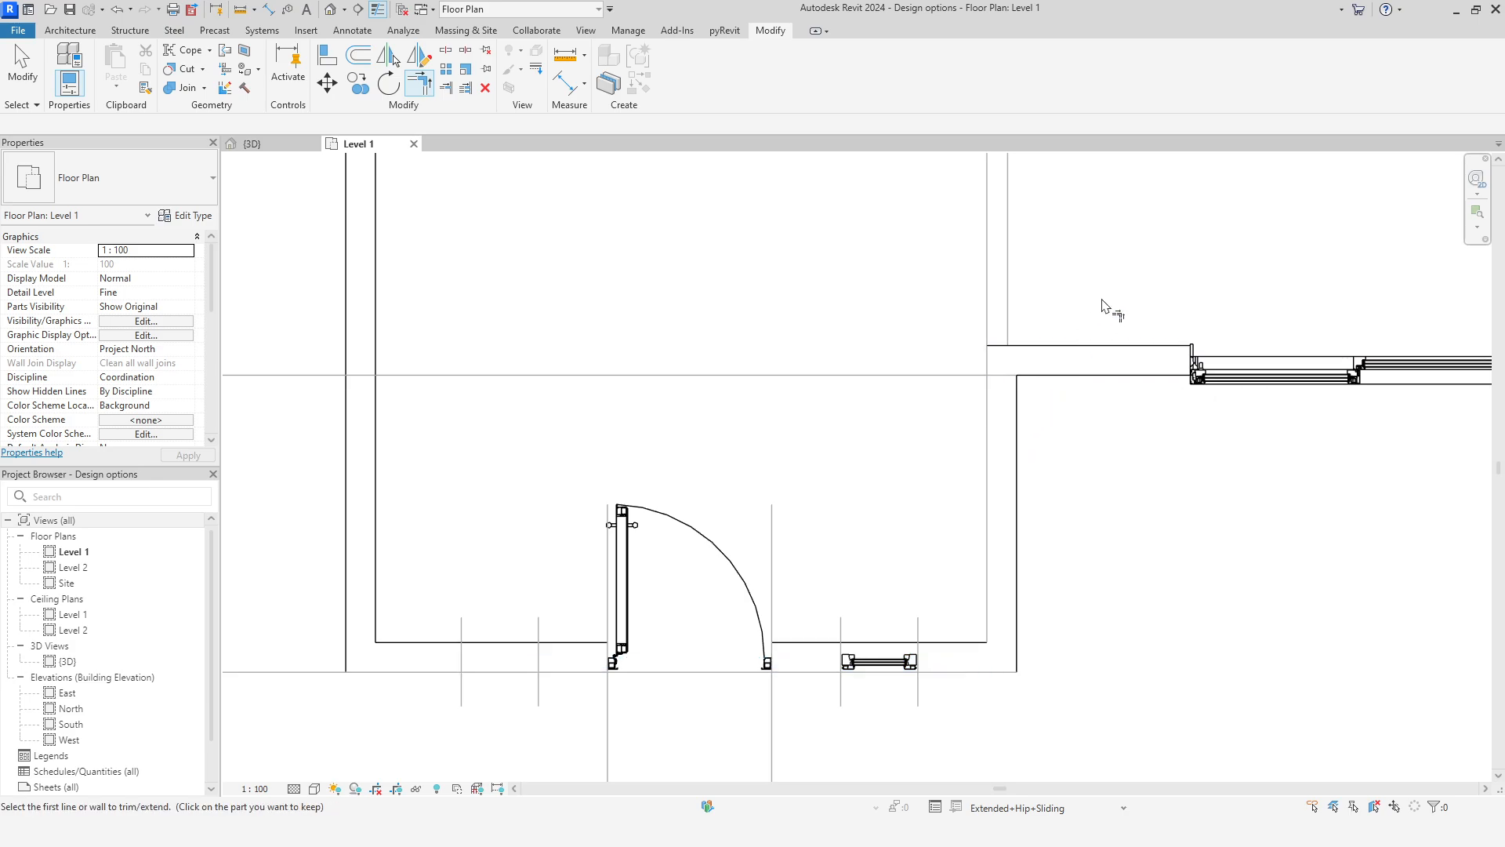
right_click(1112, 281)
click(1122, 290)
right_click(1126, 281)
click(1140, 291)
Mirror the narrow window beside the entrance door about the door's centre axis
scroll(1152, 585, down, 1)
middle_drag(1185, 660, 1140, 569)
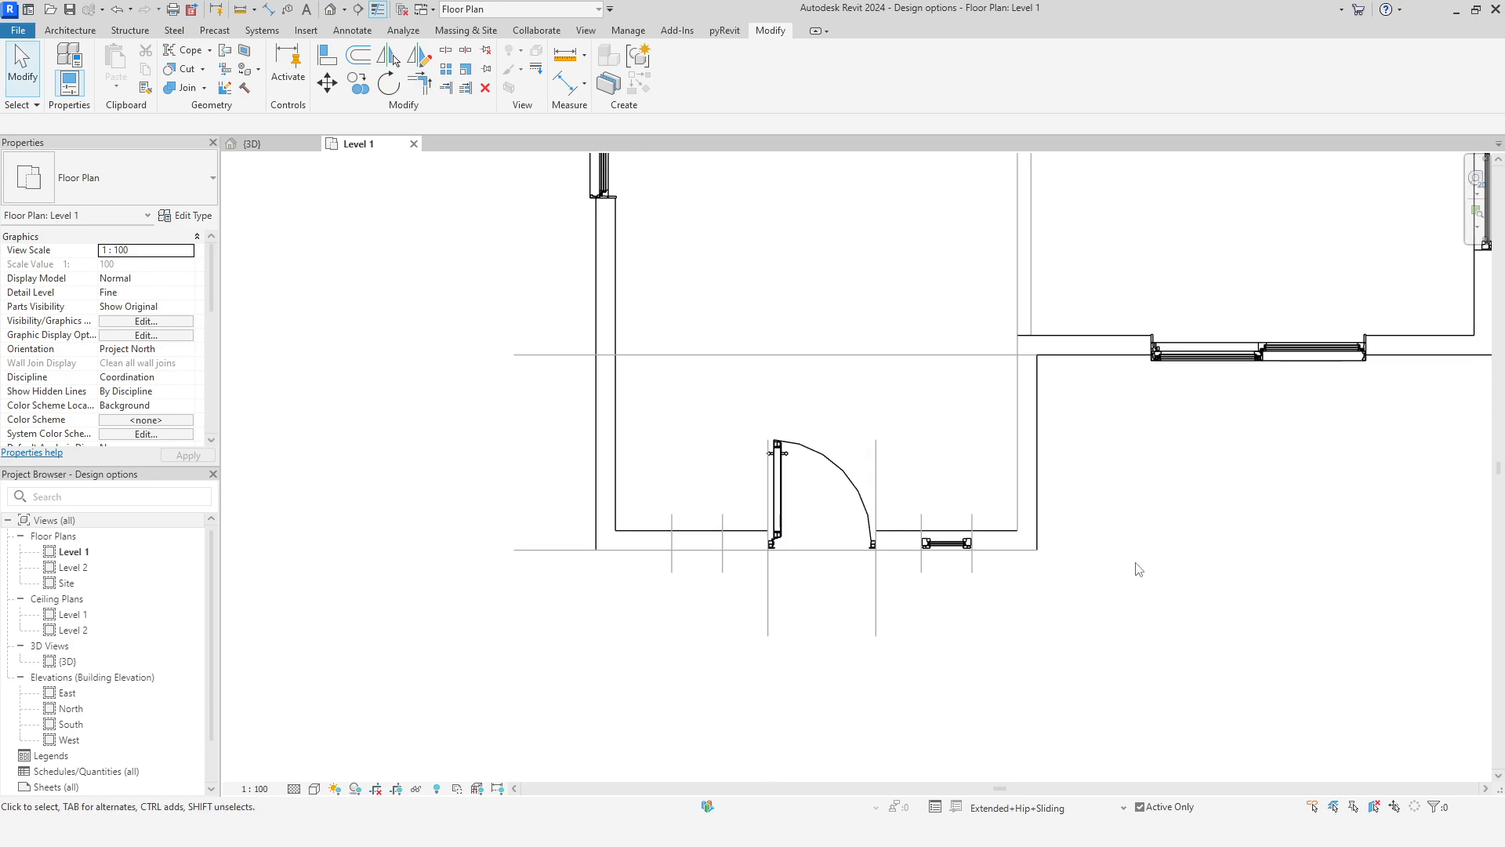
click(946, 543)
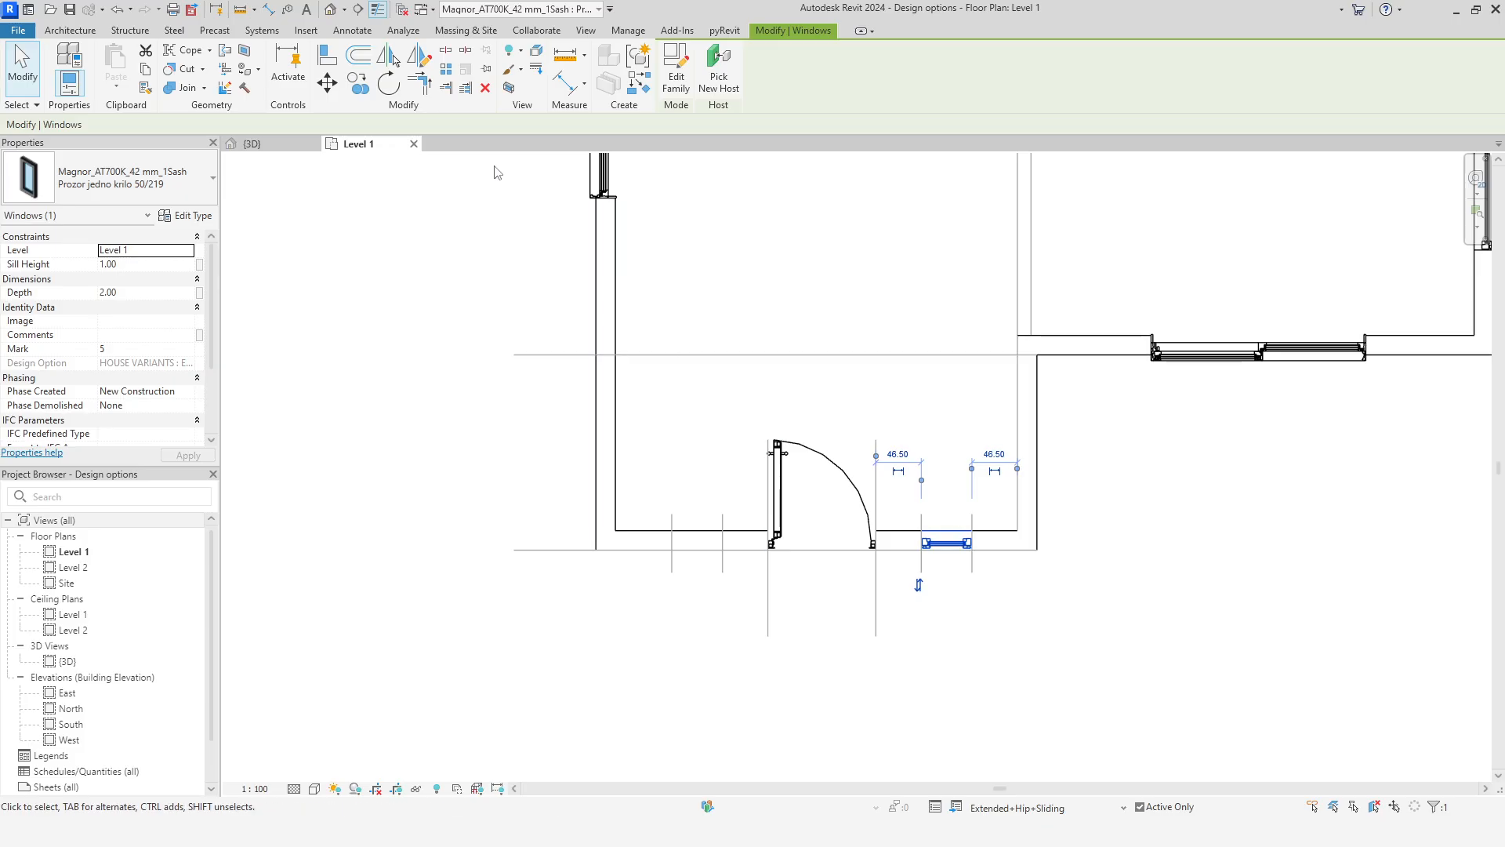
click(389, 56)
click(822, 510)
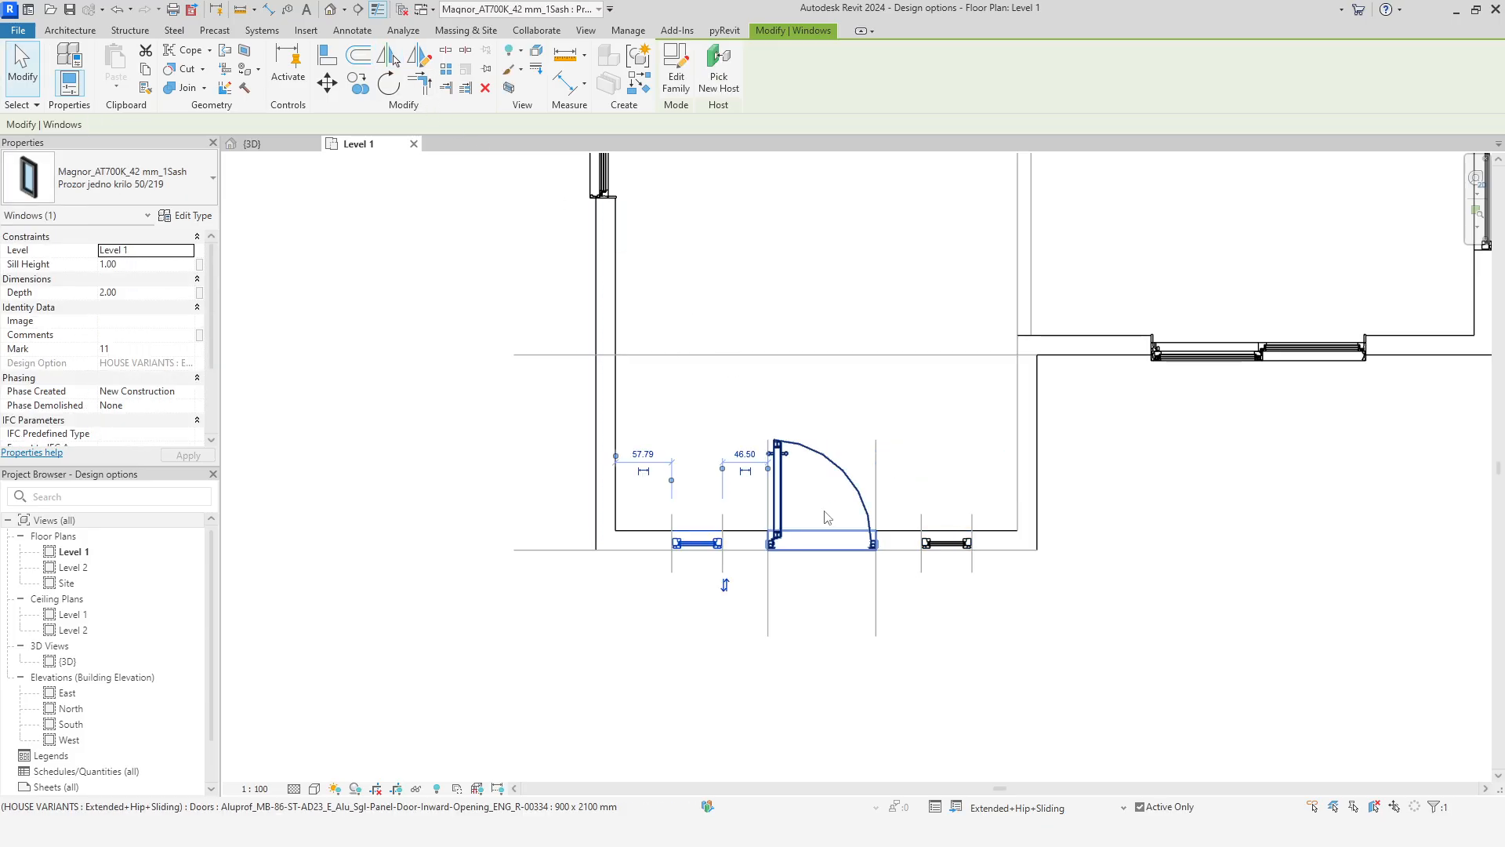
Create a footprint roof from the chain of exterior walls with a 50 cm overhang and 30° slope on all sides
click(265, 146)
click(971, 685)
shift+middle_drag(971, 685, 867, 658)
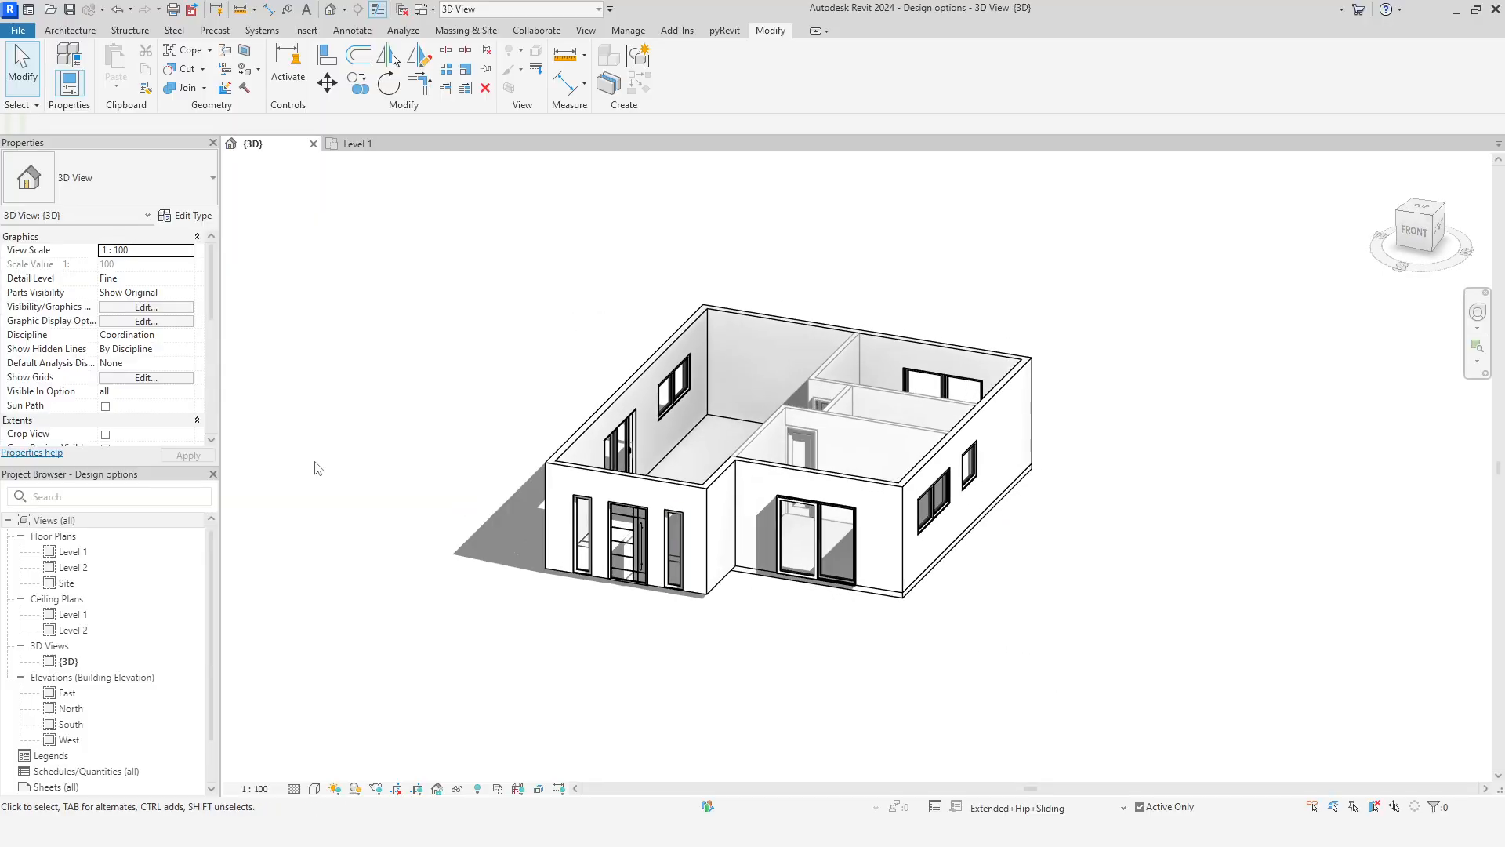
click(90, 31)
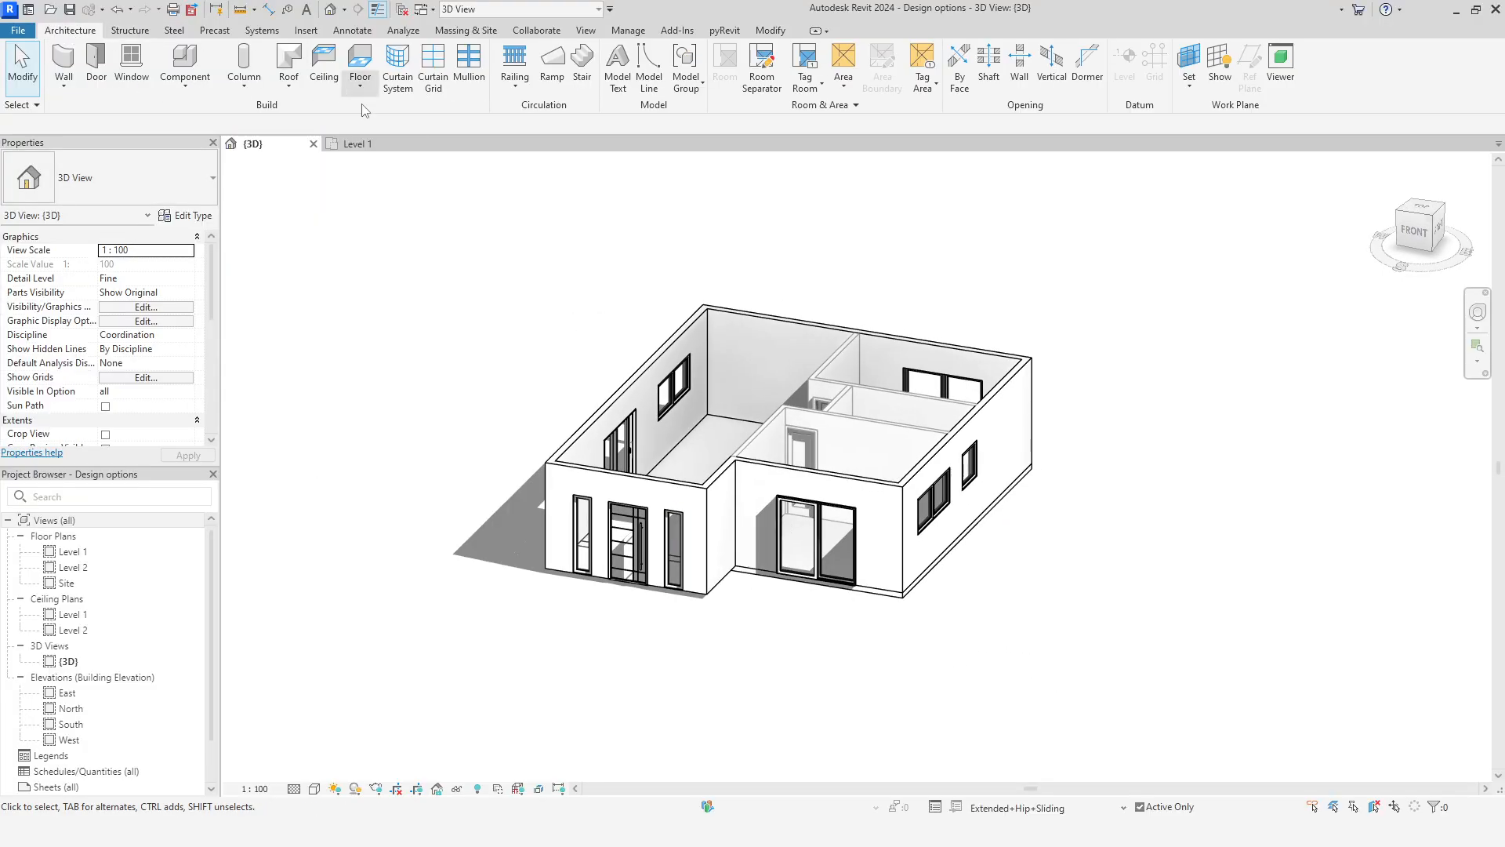
click(290, 64)
click(732, 447)
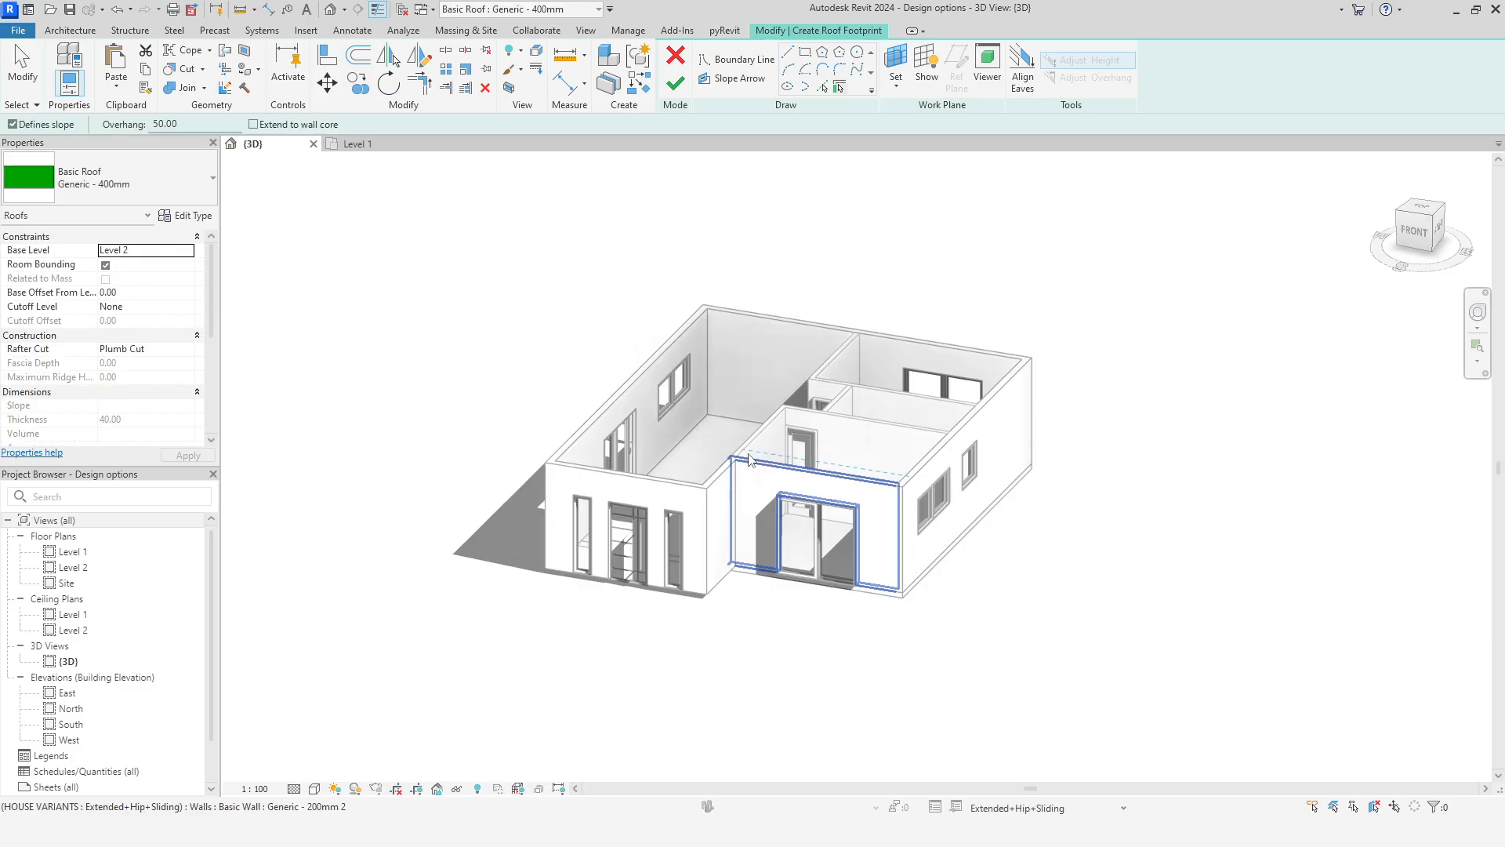
key(Tab)
click(775, 484)
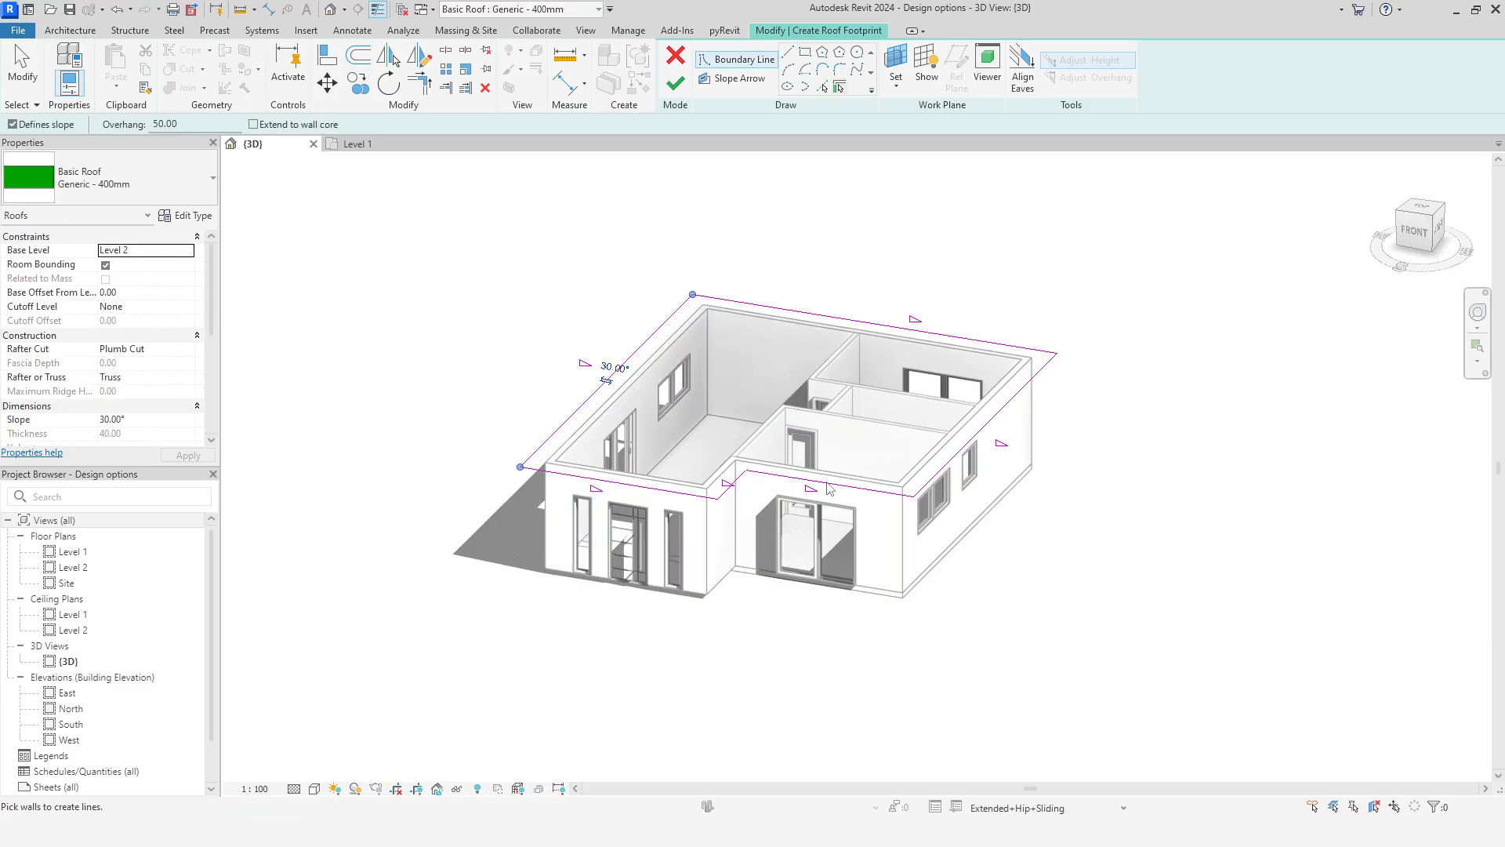
click(676, 83)
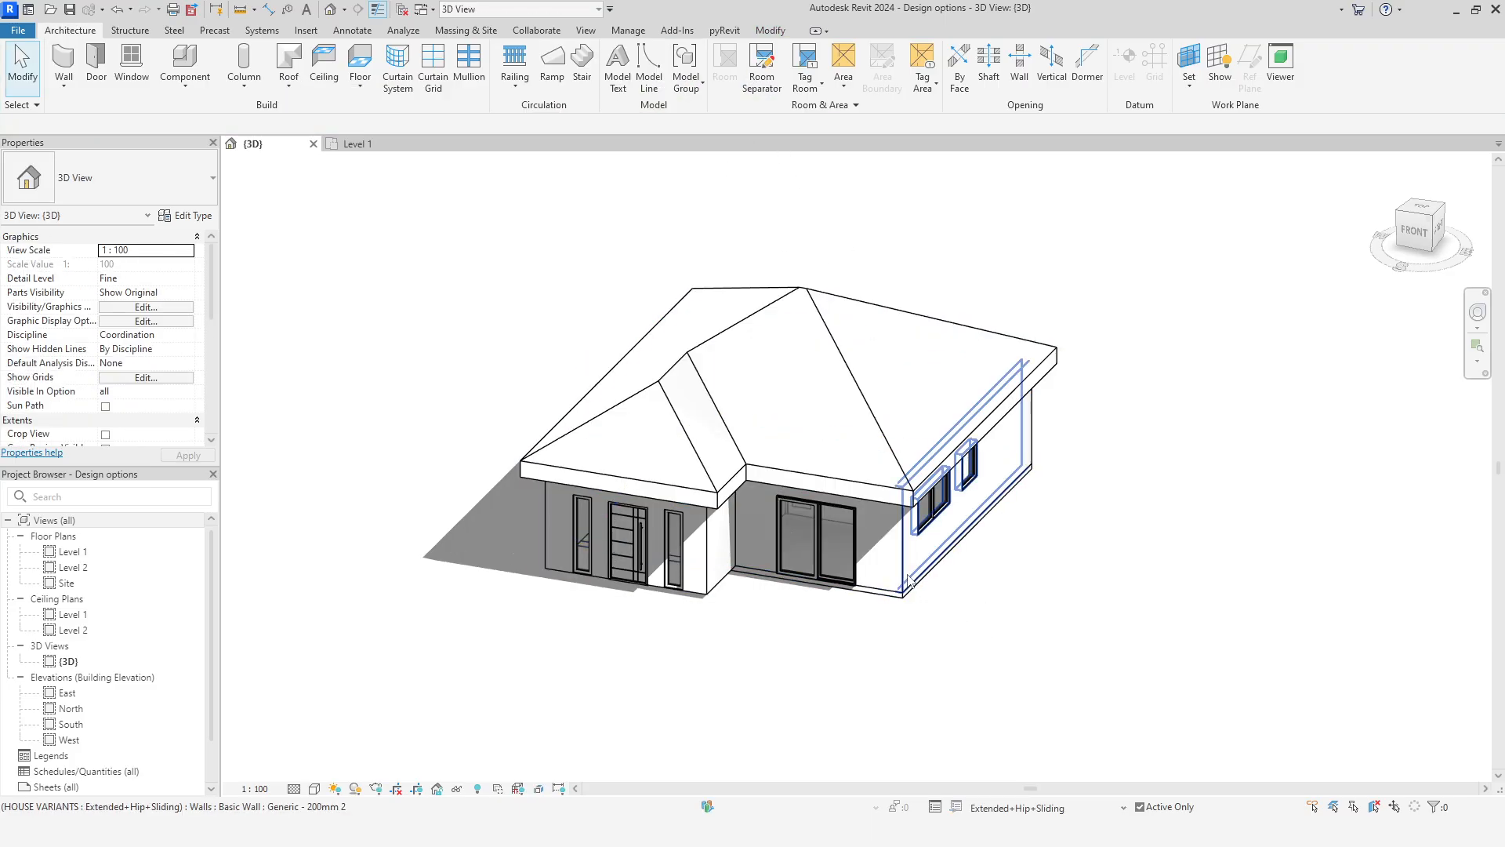
Attach the tops of all exterior walls to the hip roof
key(Tab)
click(909, 580)
click(789, 70)
click(865, 396)
key(Escape)
Edit the floor's boundary on Level 1, adding boundary lines along the outer faces of the entrance extension's walls
mouse_move(998, 712)
shift+middle_down()
mouse_move(1199, 705)
mouse_move(1042, 698)
shift+middle_up()
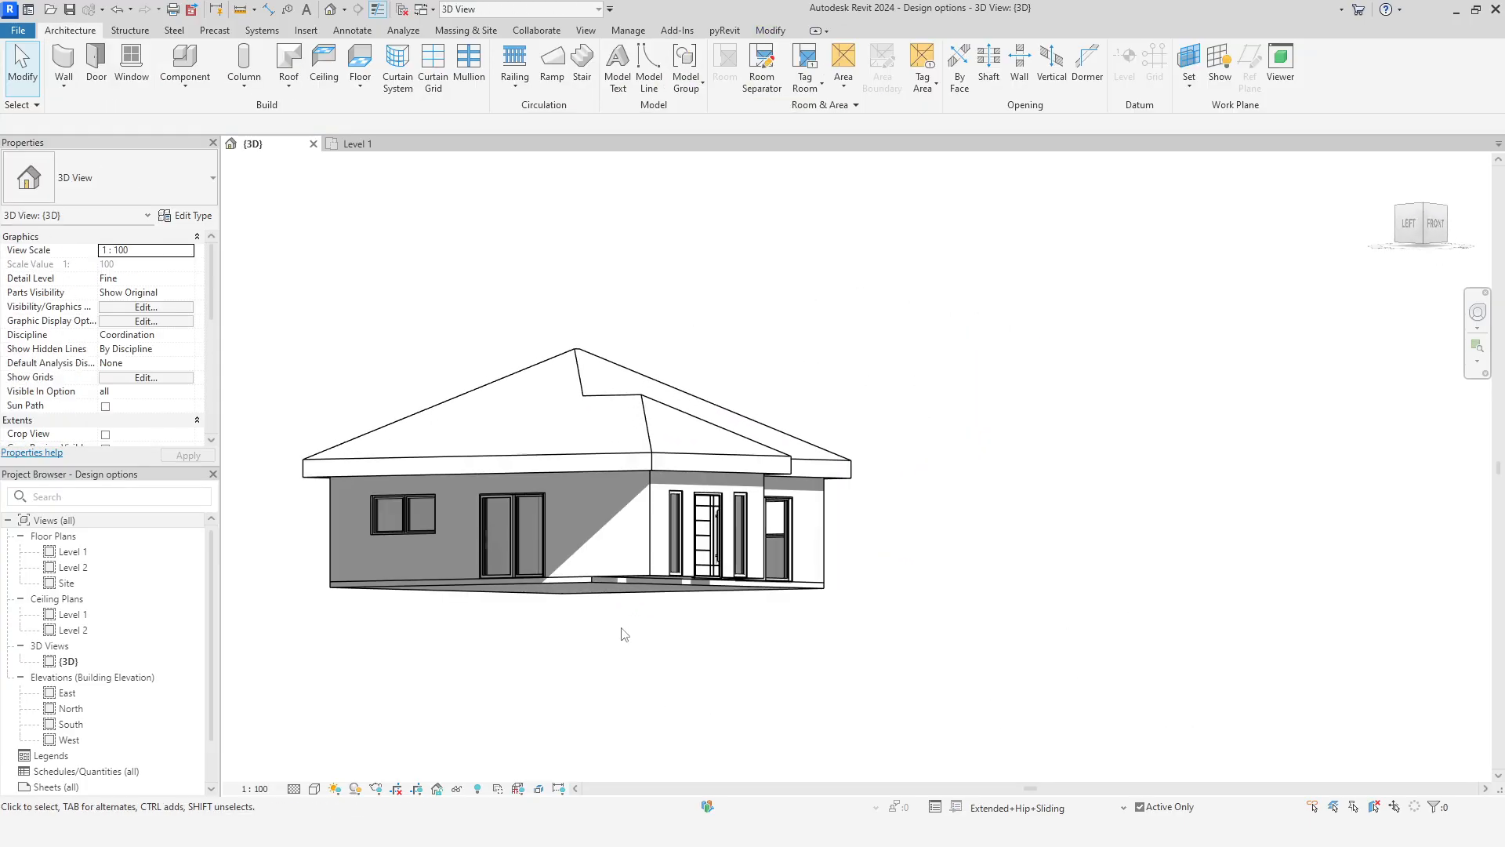
click(626, 587)
shift+middle_drag(1051, 642, 1011, 706)
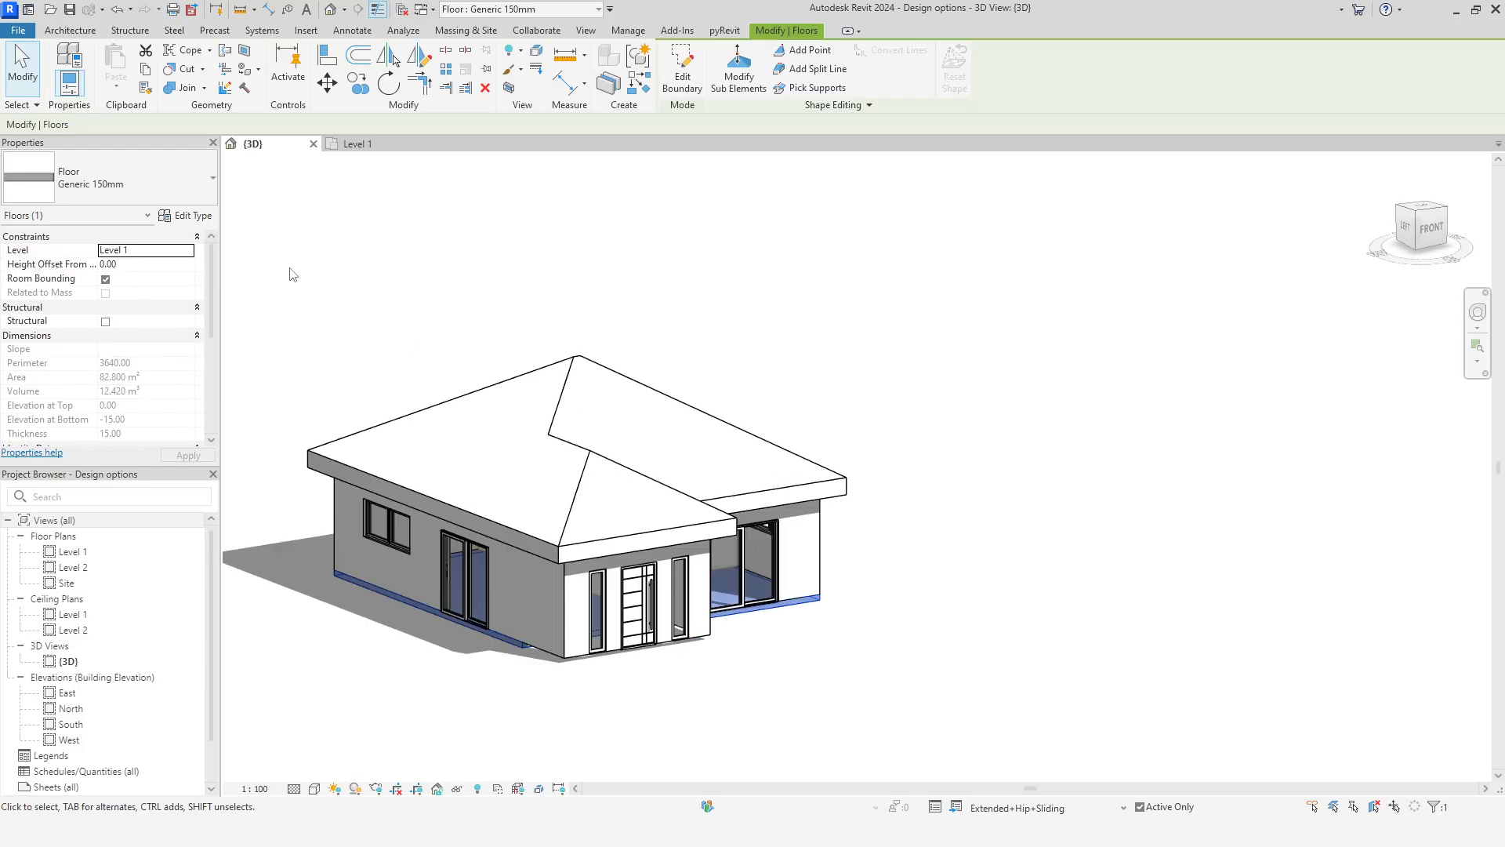
click(359, 145)
click(693, 86)
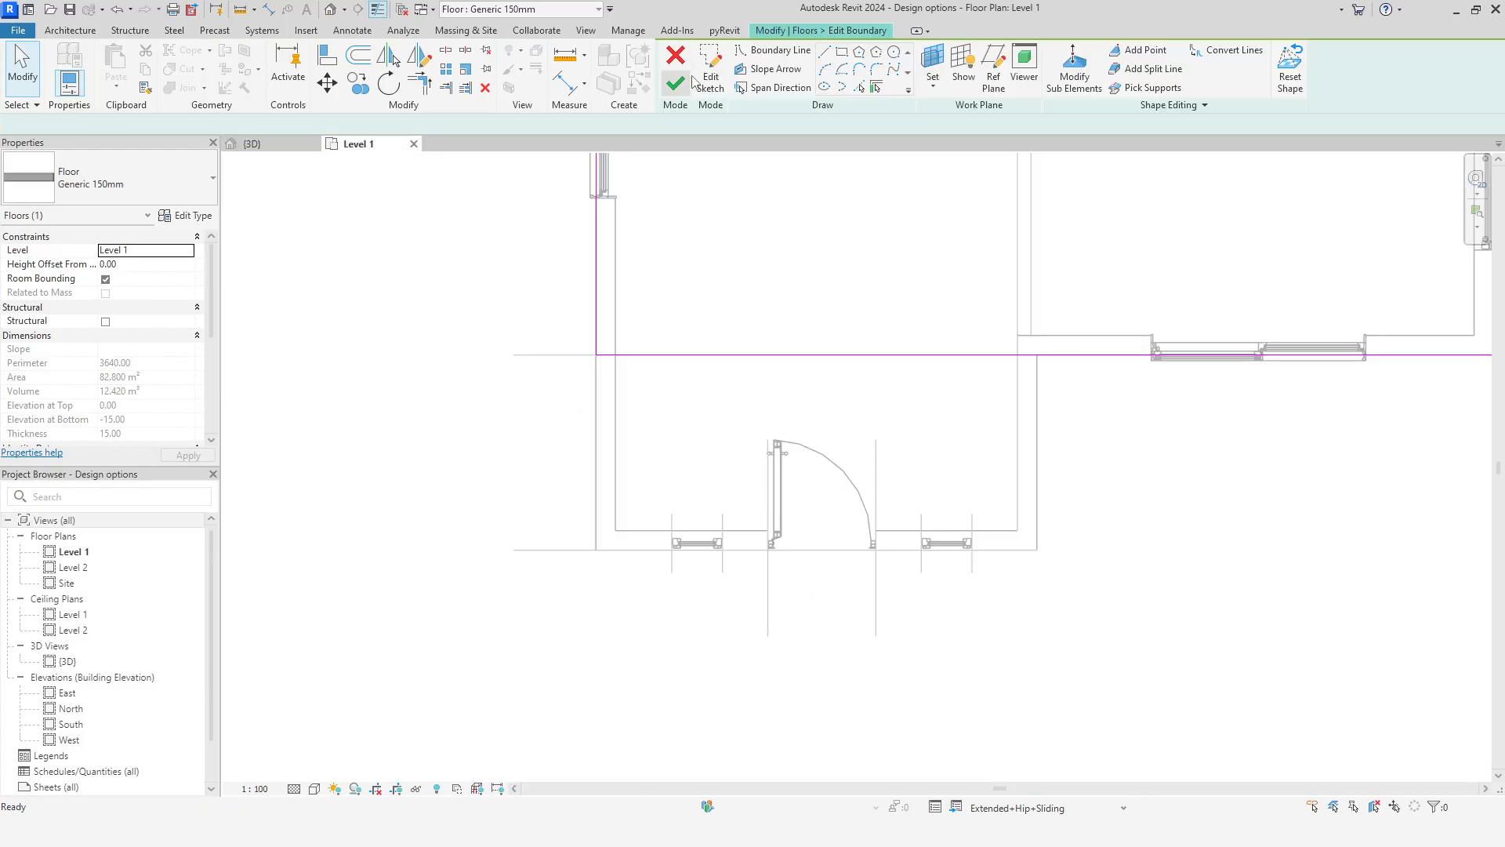
drag(595, 352, 1036, 354)
click(1039, 495)
click(1024, 552)
Trim the floor boundary lines into a closed outline that includes the entrance extension, and finish the boundary edit
key(t)
key(r)
click(597, 337)
click(711, 552)
click(991, 550)
click(1039, 410)
click(676, 85)
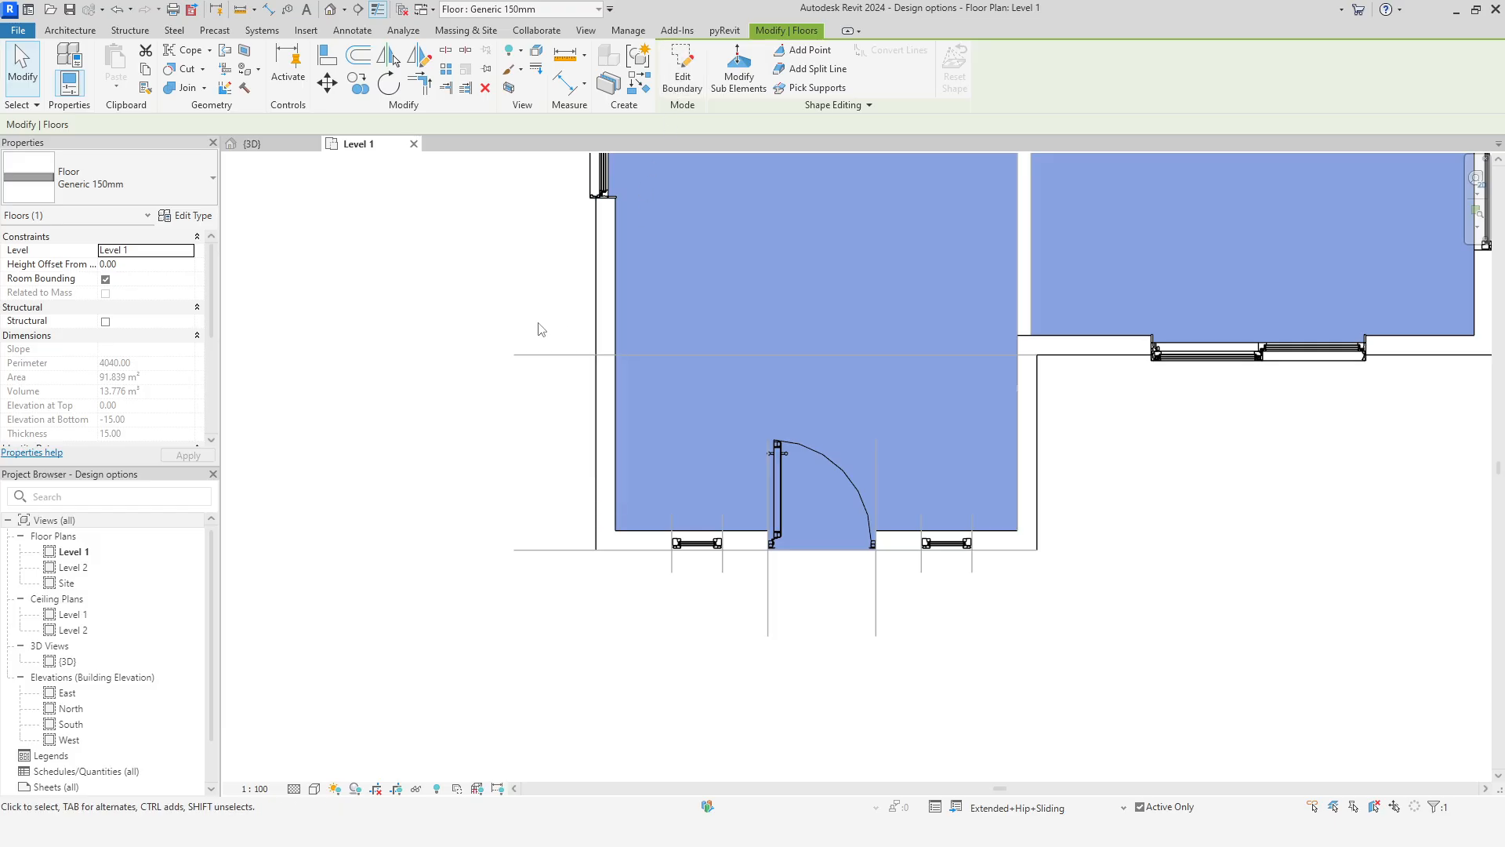
Return to the 3D view and make Aligned+Gable+2 windows the active design option
click(320, 246)
click(267, 142)
shift+middle_drag(1056, 709, 1071, 647)
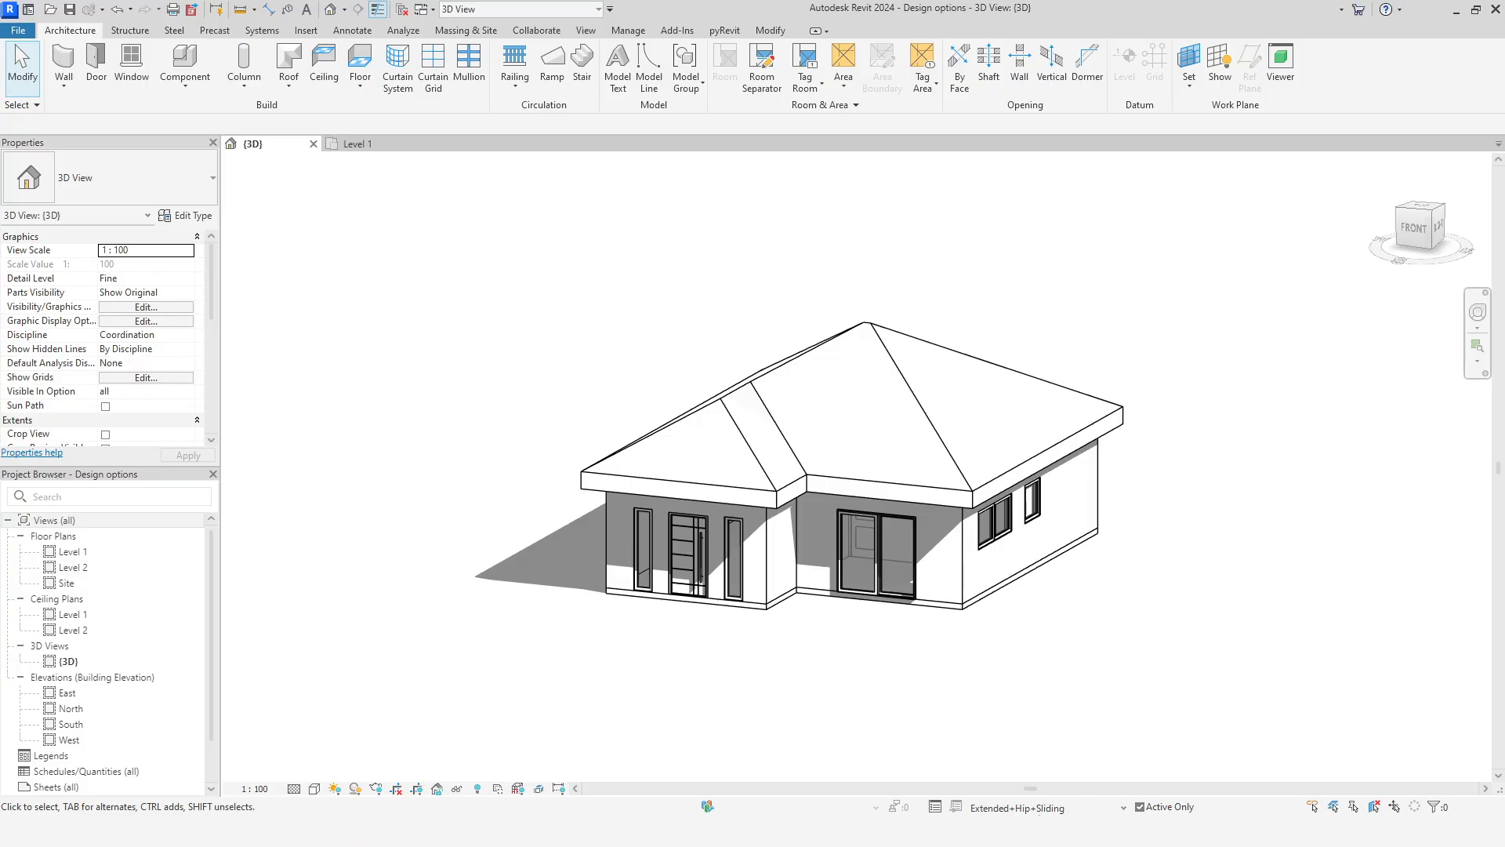
click(1047, 807)
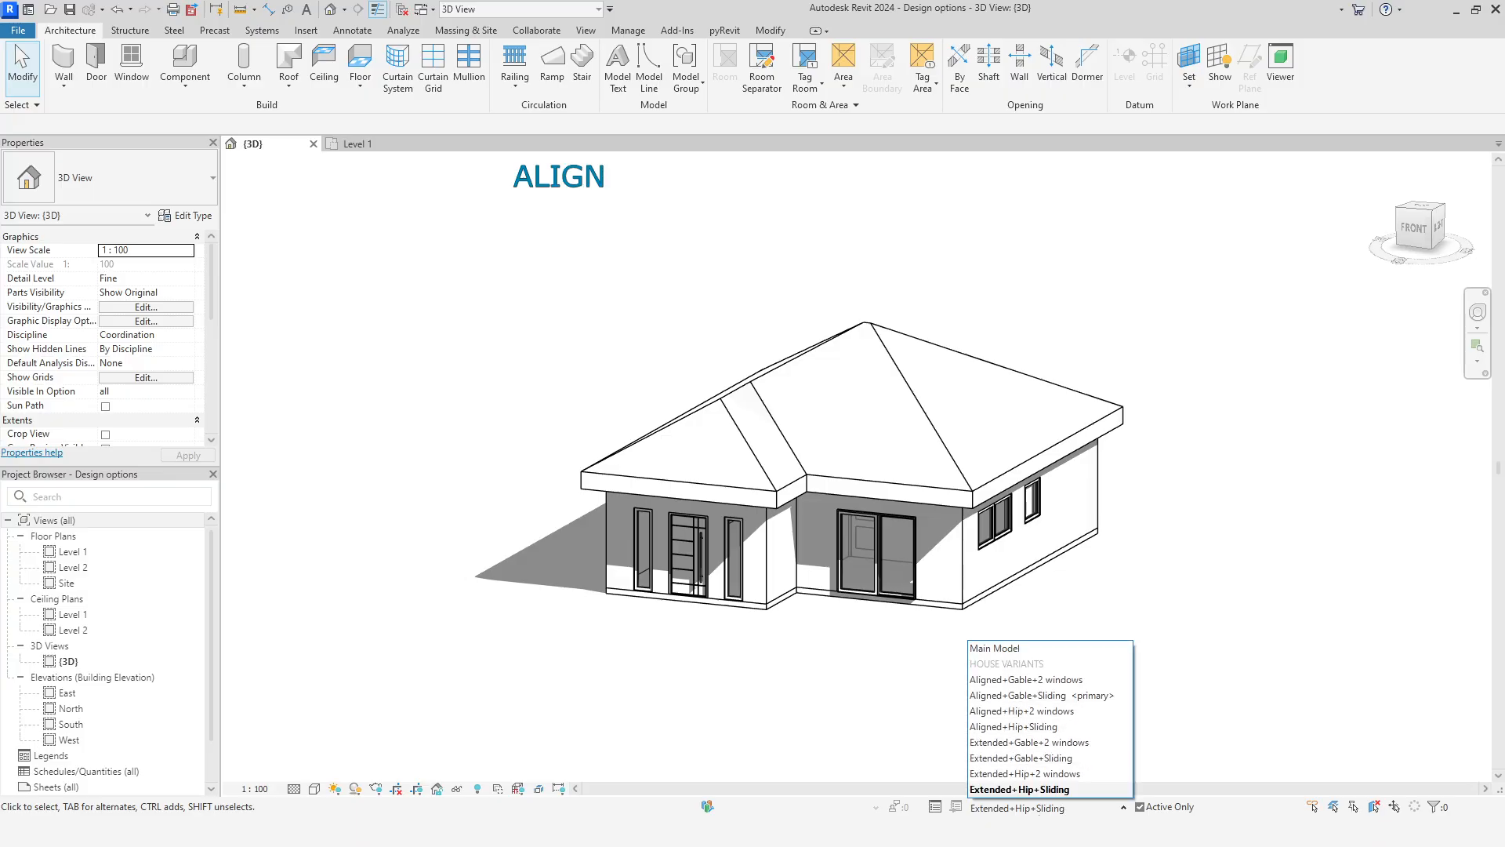
click(1060, 680)
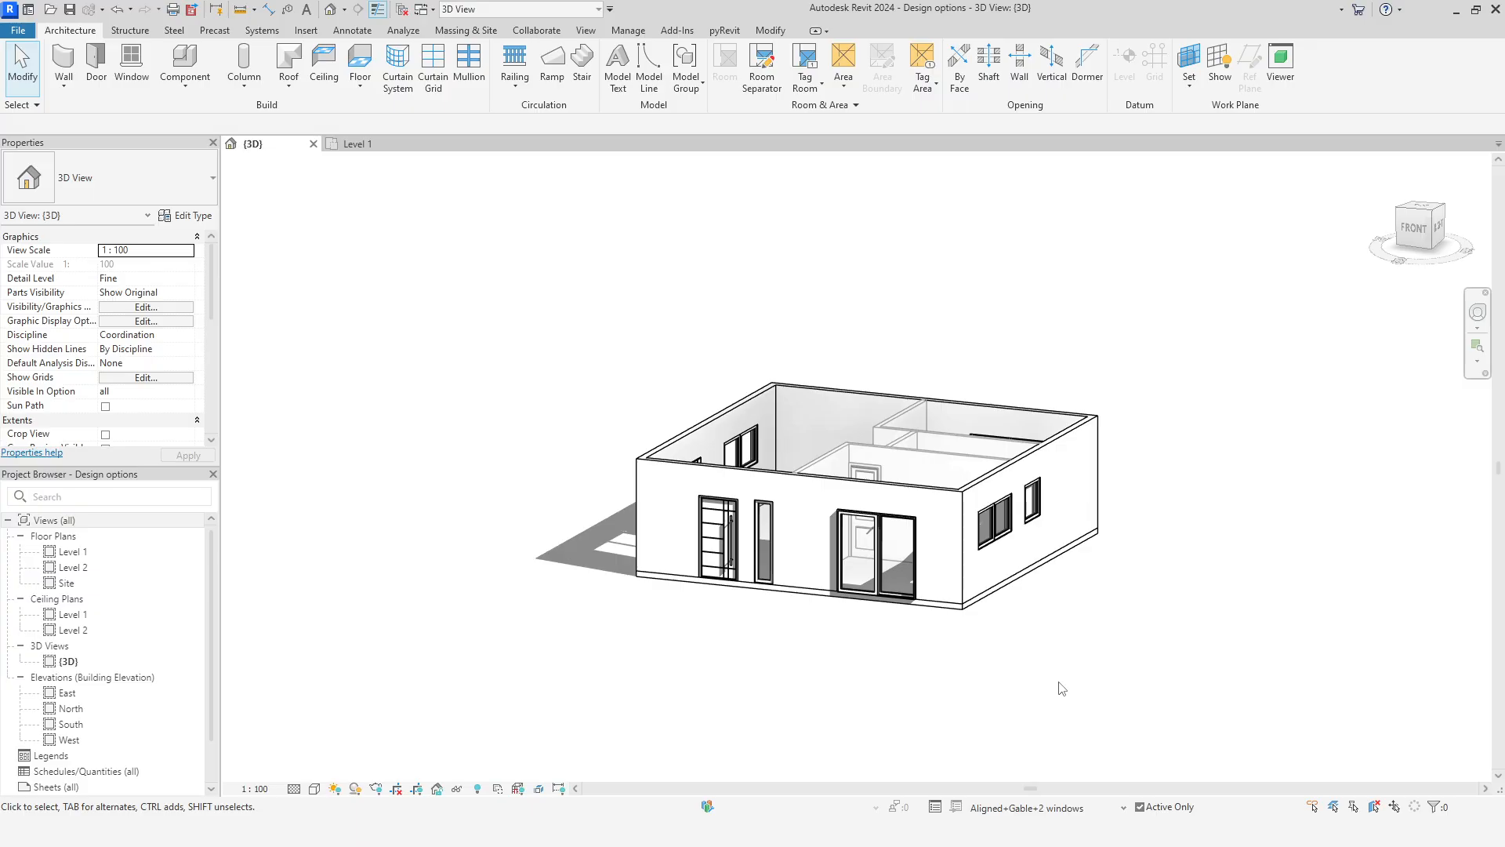
Copy the gable roof from the Aligned+Gable+Sliding option and paste it aligned to the same place in Aligned+Gable+2 windows
click(1046, 808)
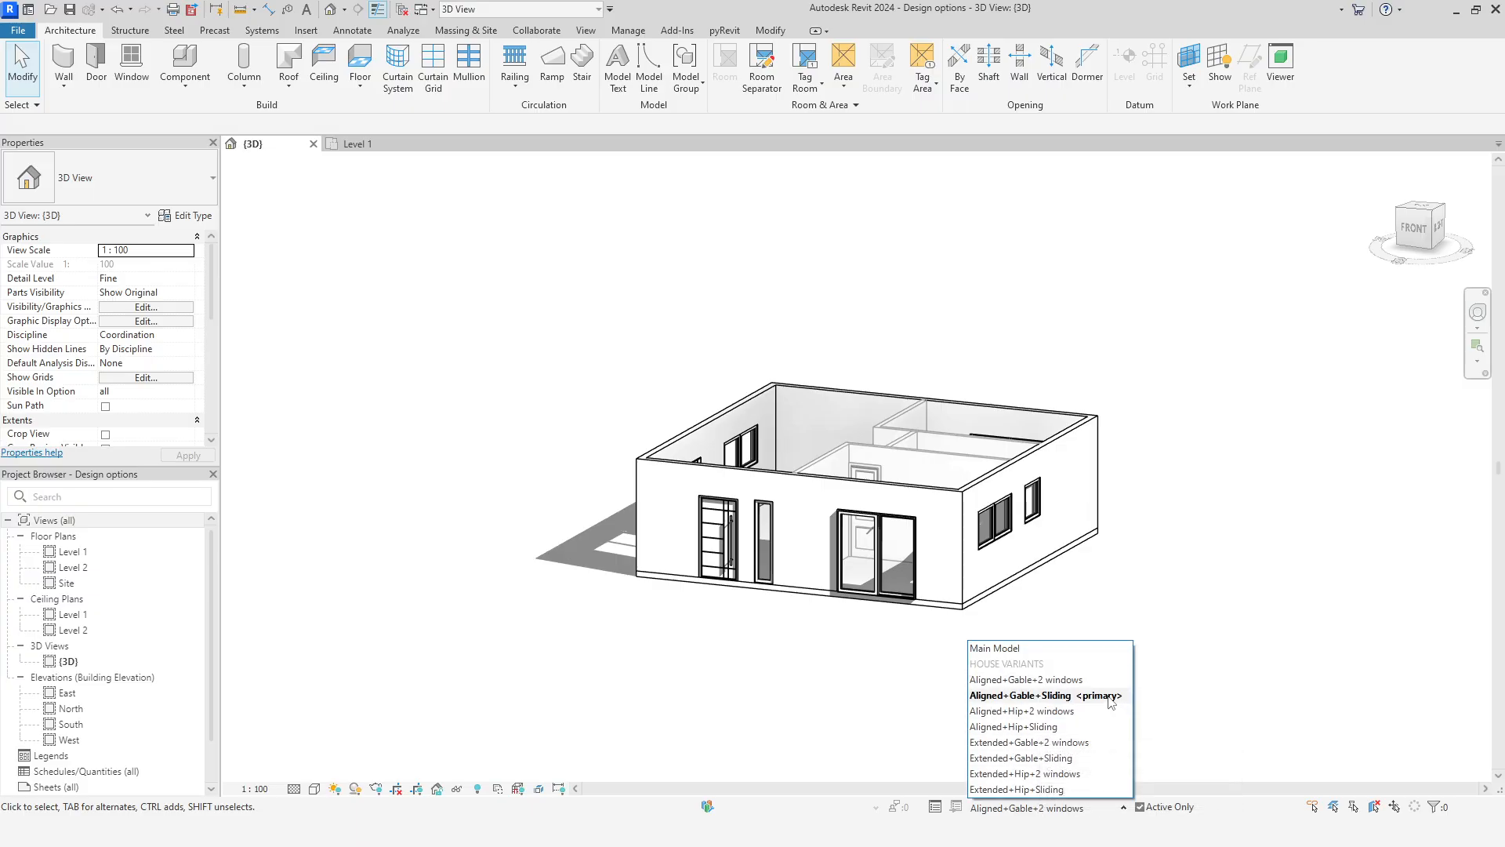
click(1035, 695)
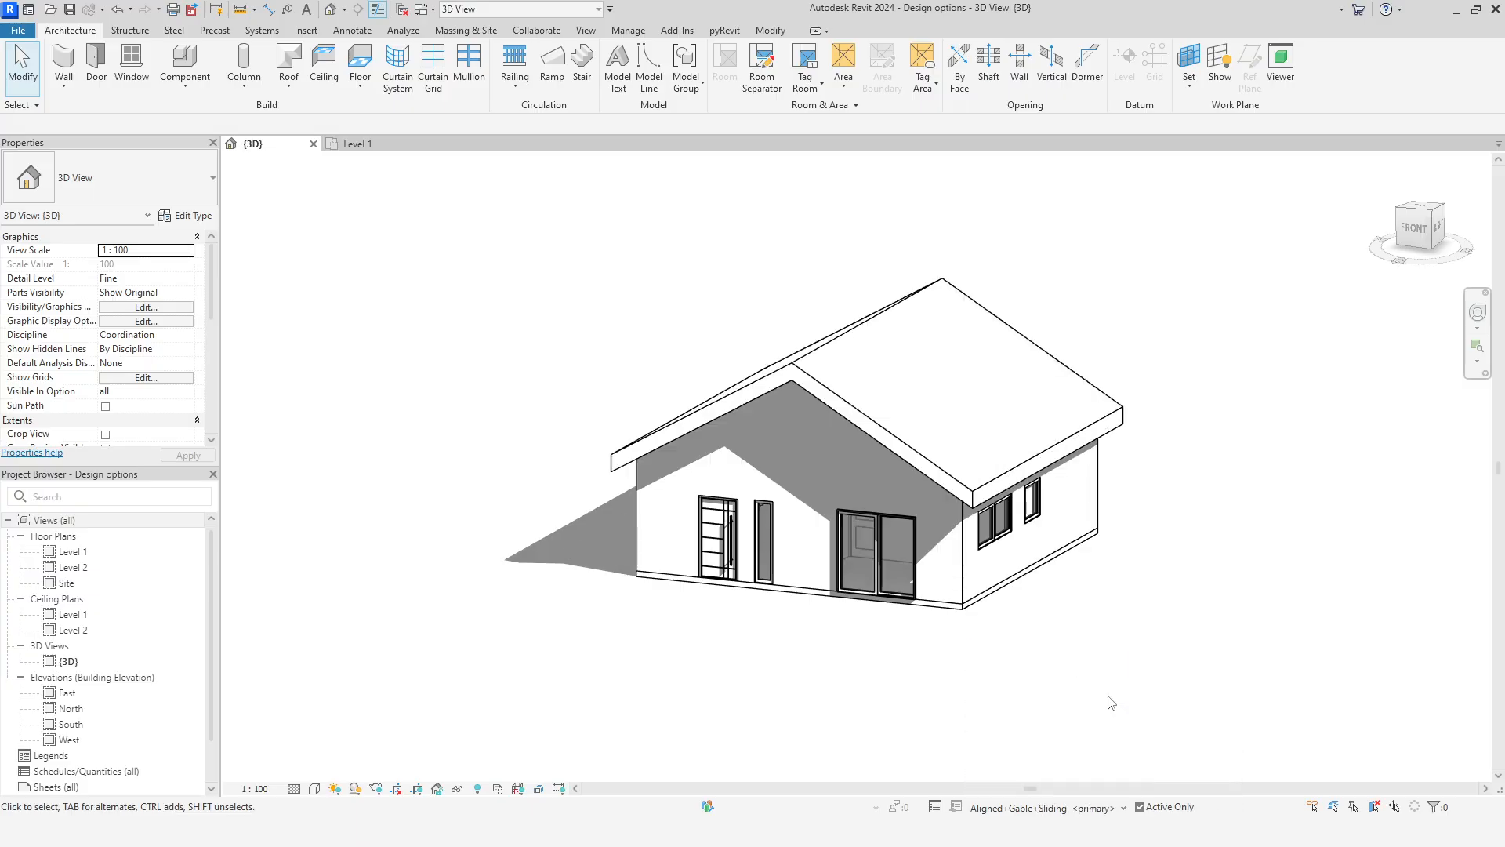
click(1009, 483)
click(149, 70)
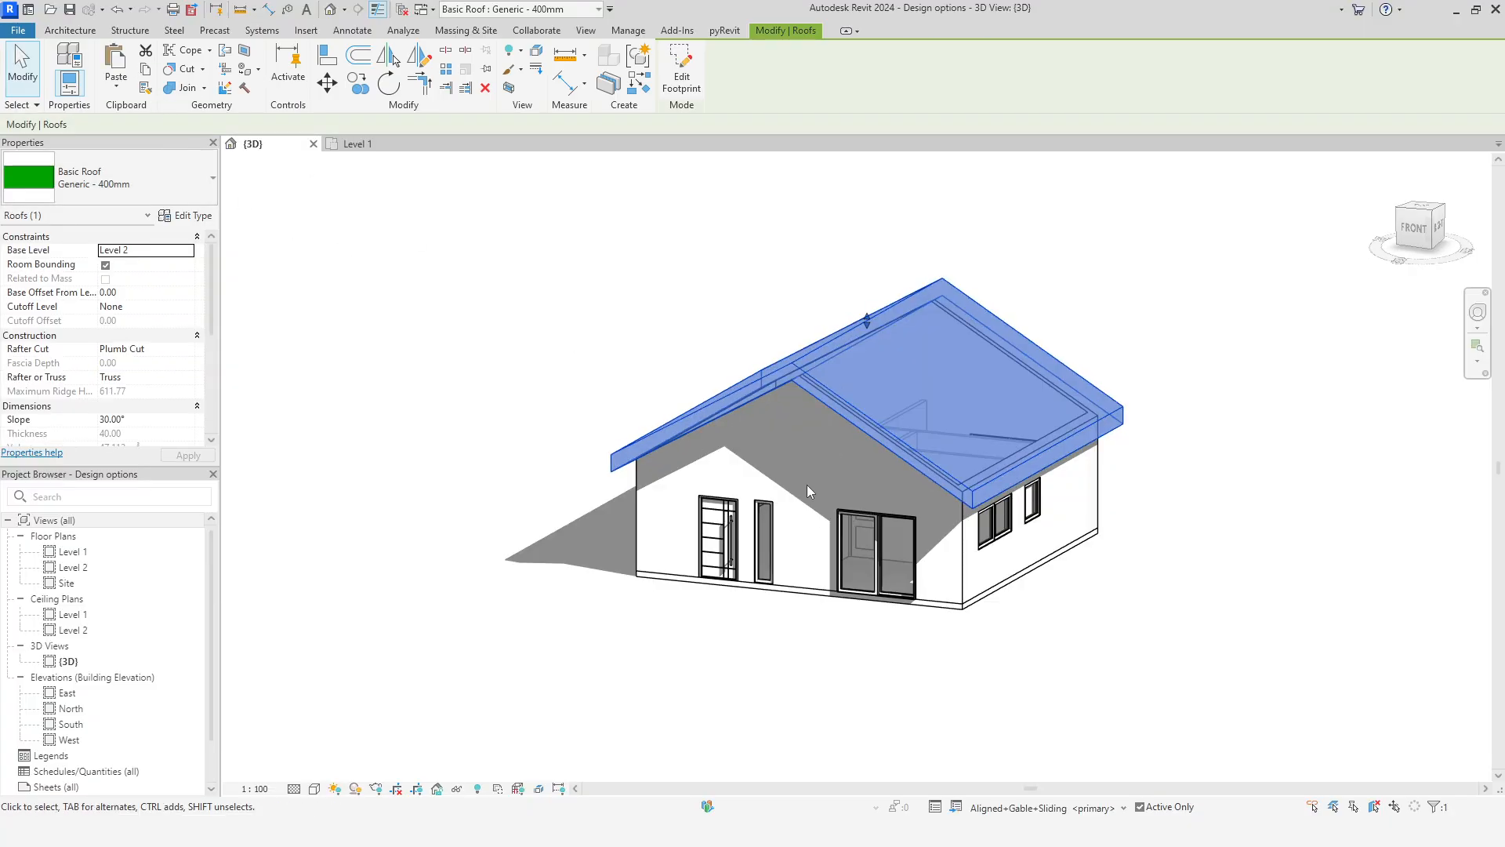
click(1029, 808)
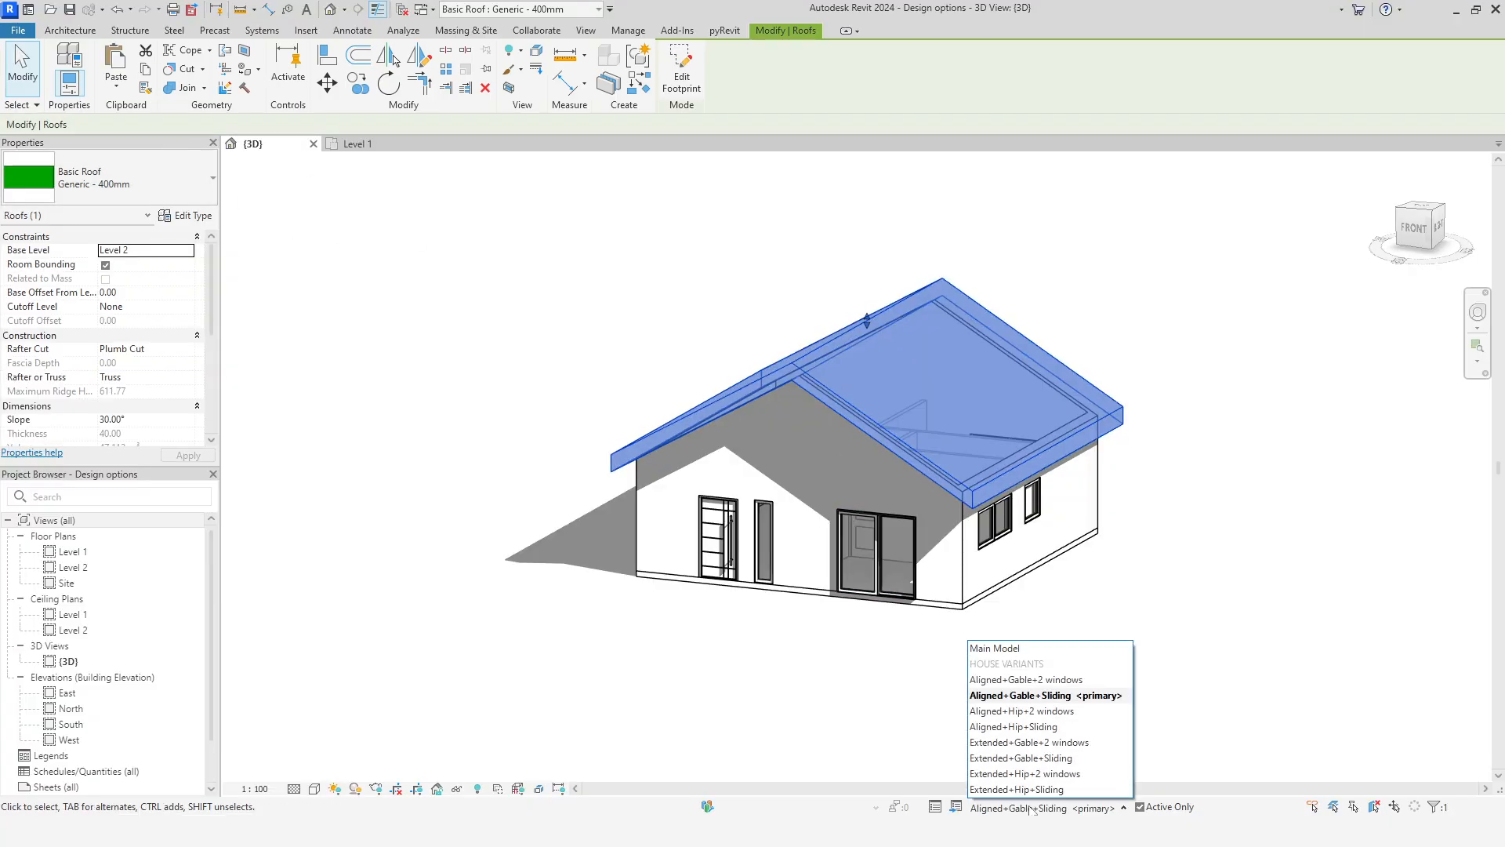
click(1093, 688)
click(769, 33)
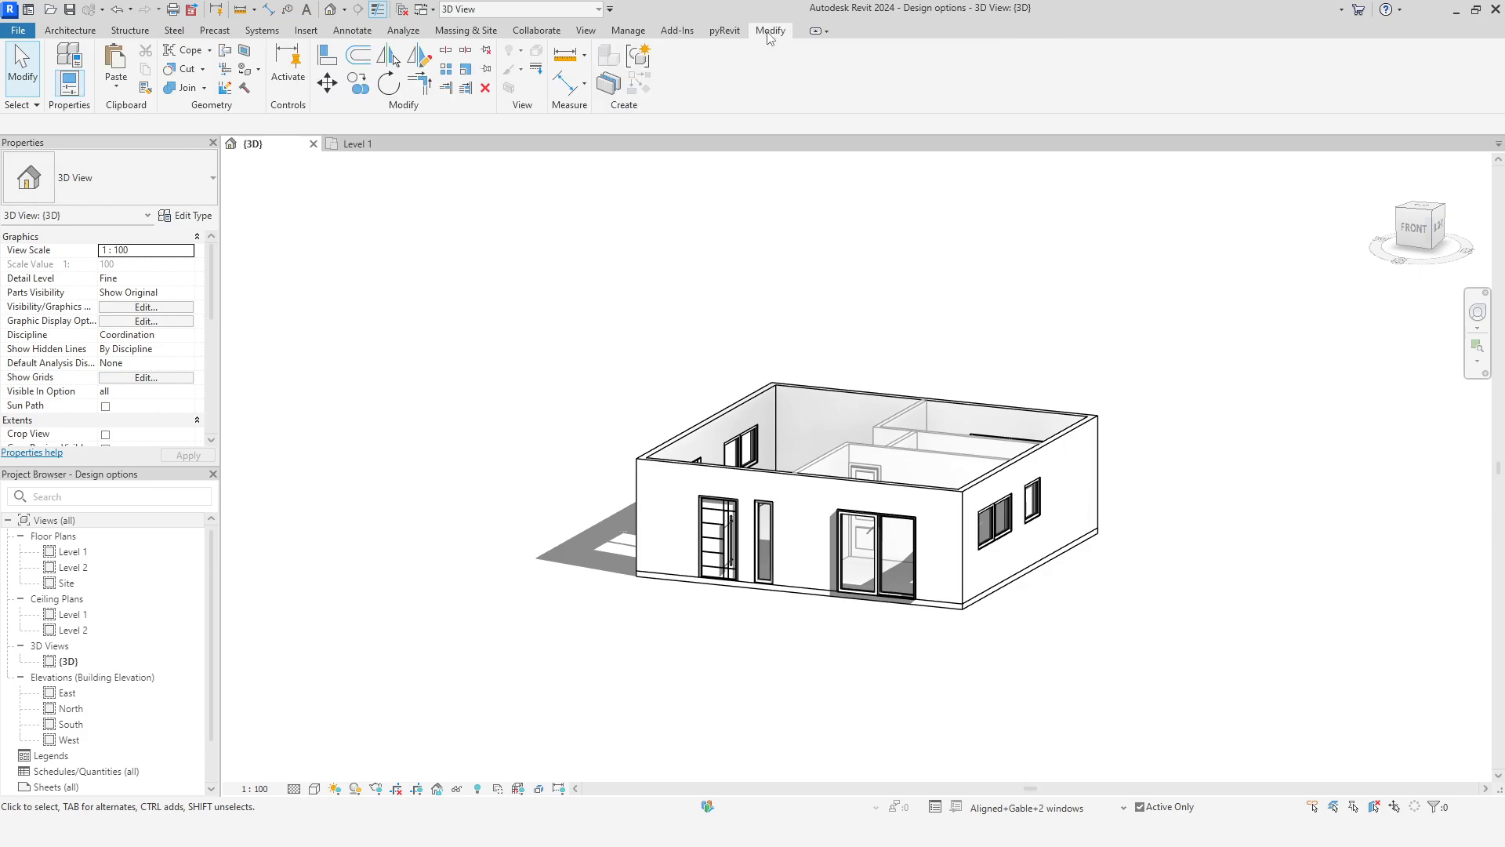
click(114, 78)
click(157, 238)
click(772, 639)
Attach the tops of the four exterior walls to the pasted gable roof
key(Tab)
click(811, 478)
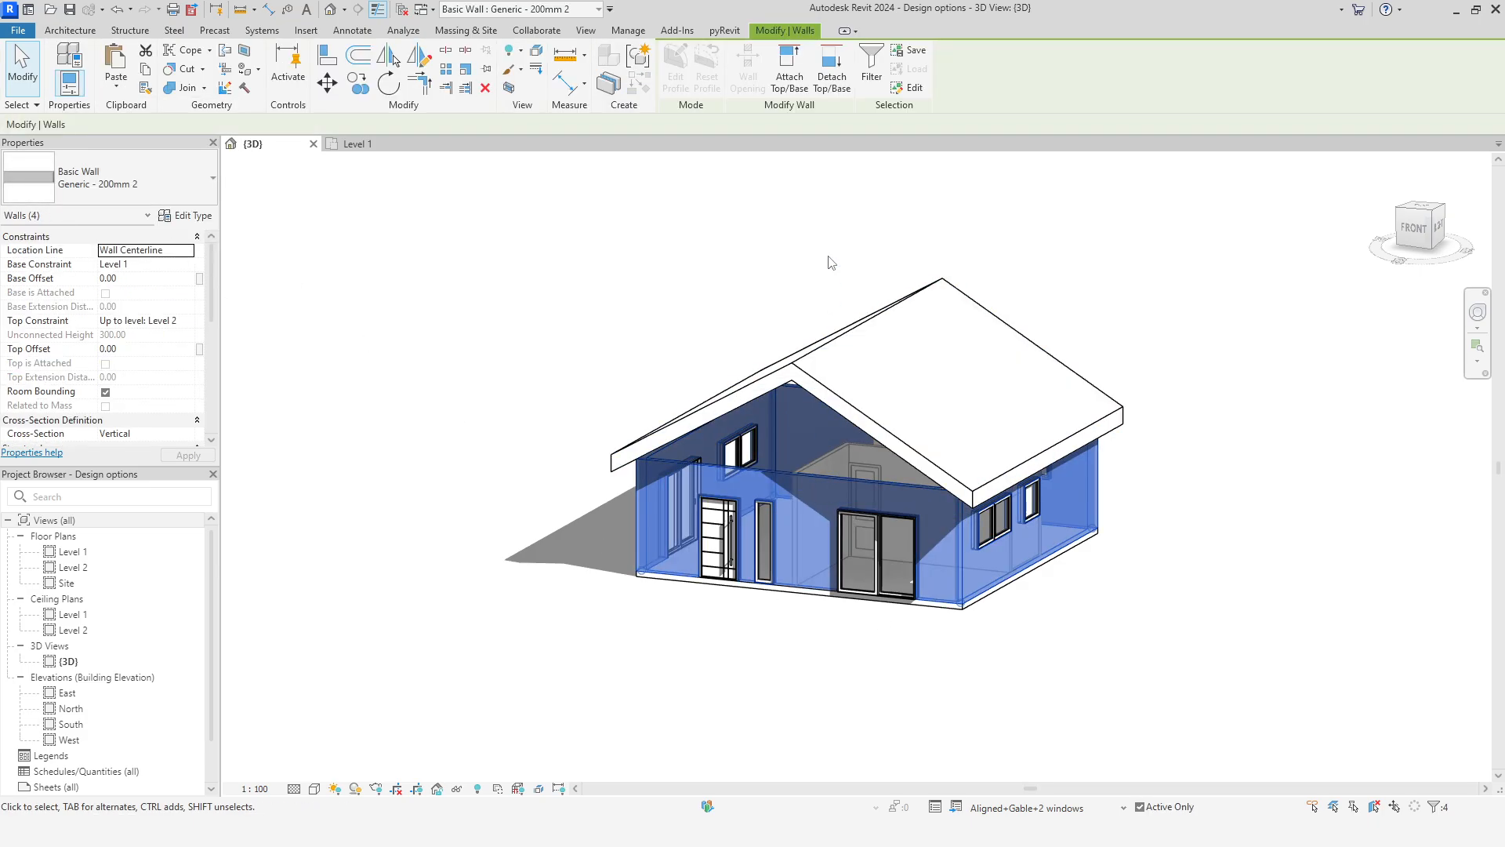
click(790, 76)
click(980, 361)
click(1113, 741)
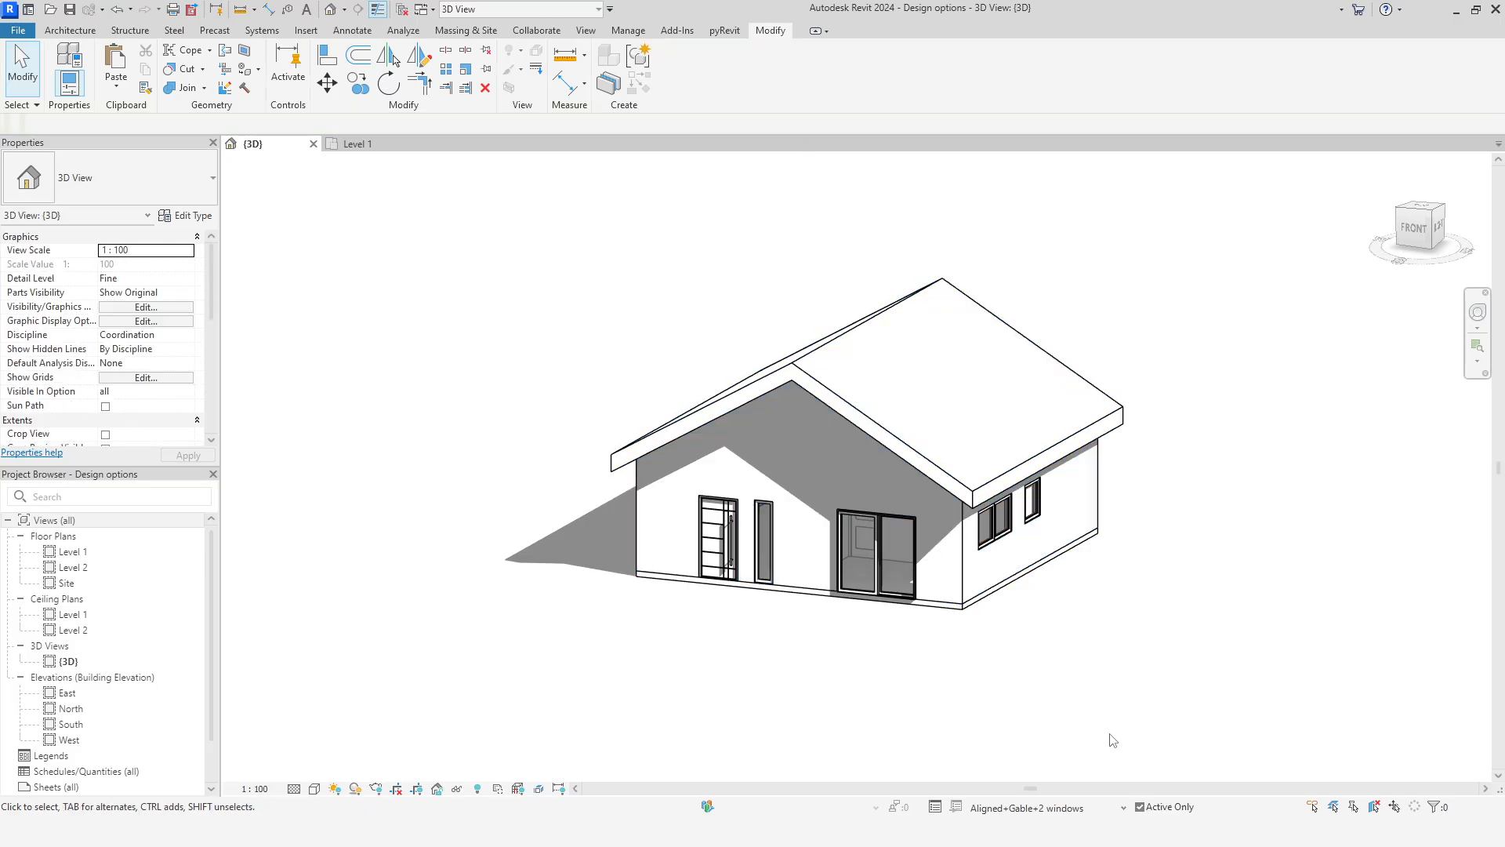
Delete the front wall's sliding door on the Level 1 floor plan in the Aligned+Gable+2 windows option
scroll(1033, 726, up, 2)
middle_drag(934, 736, 1004, 800)
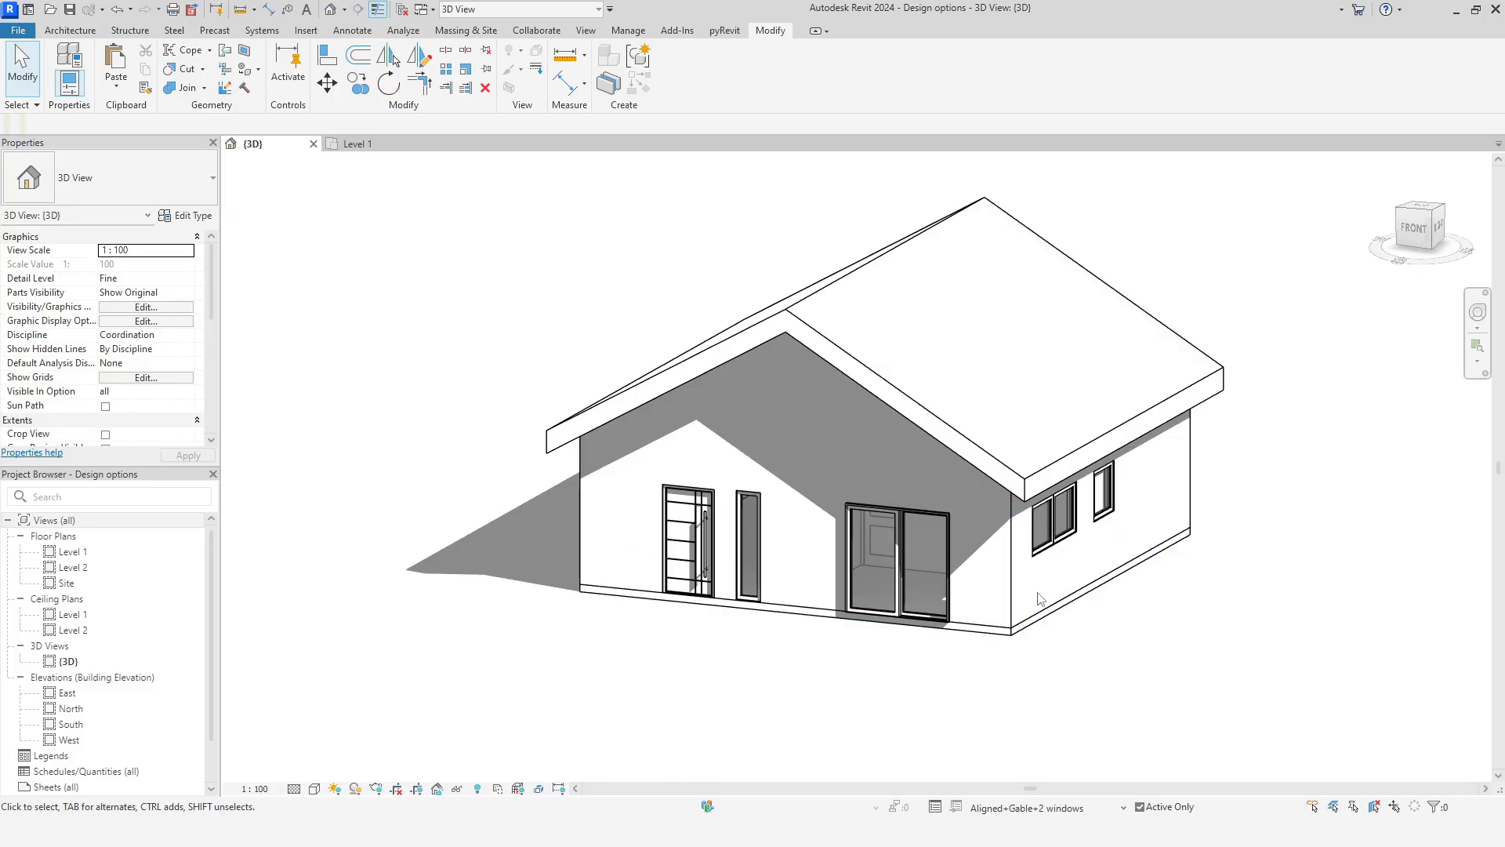
click(1050, 525)
click(1101, 523)
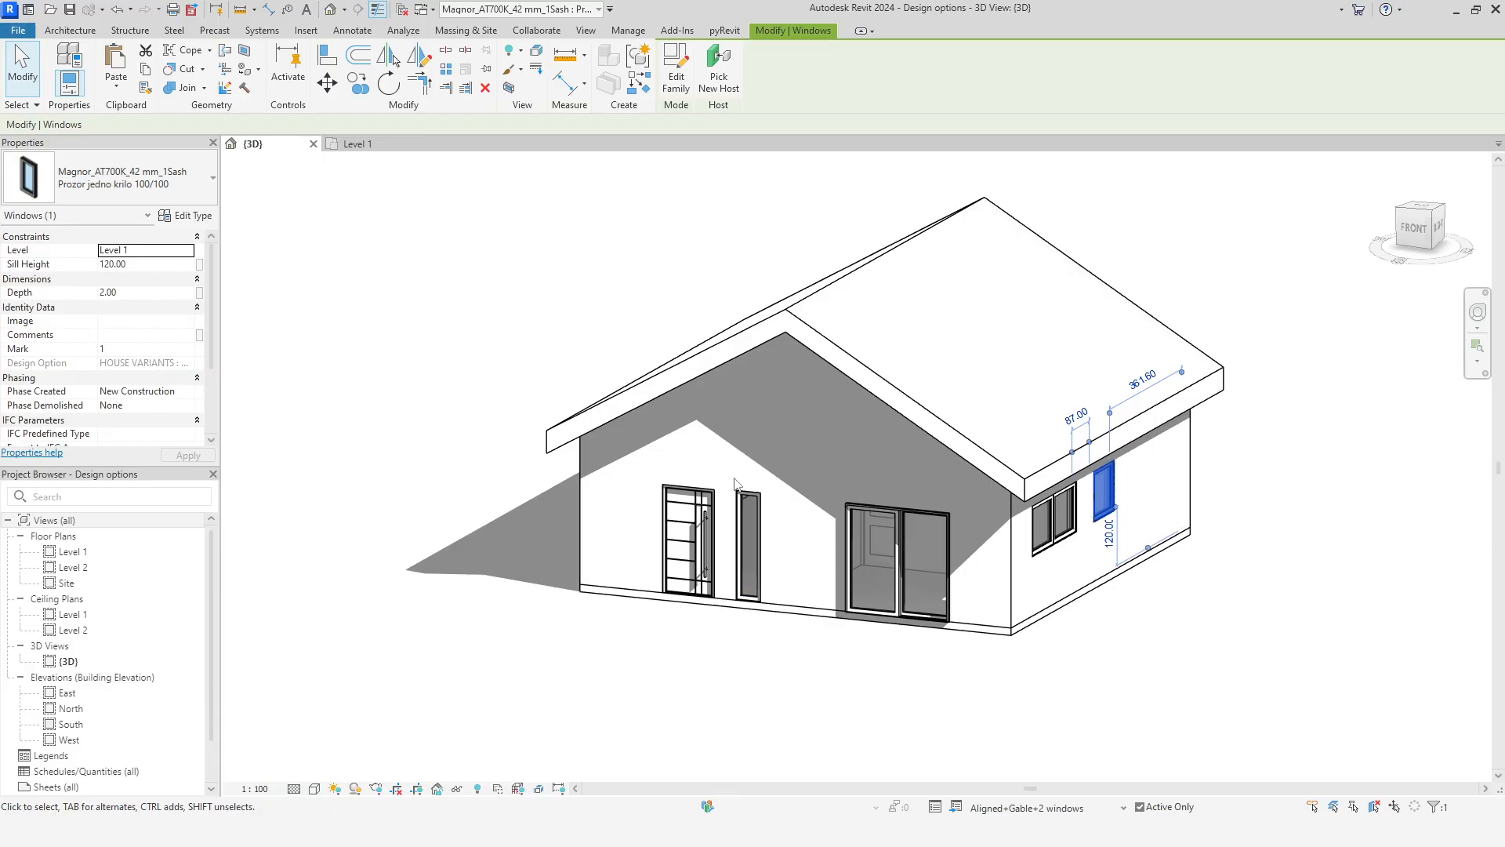
click(886, 725)
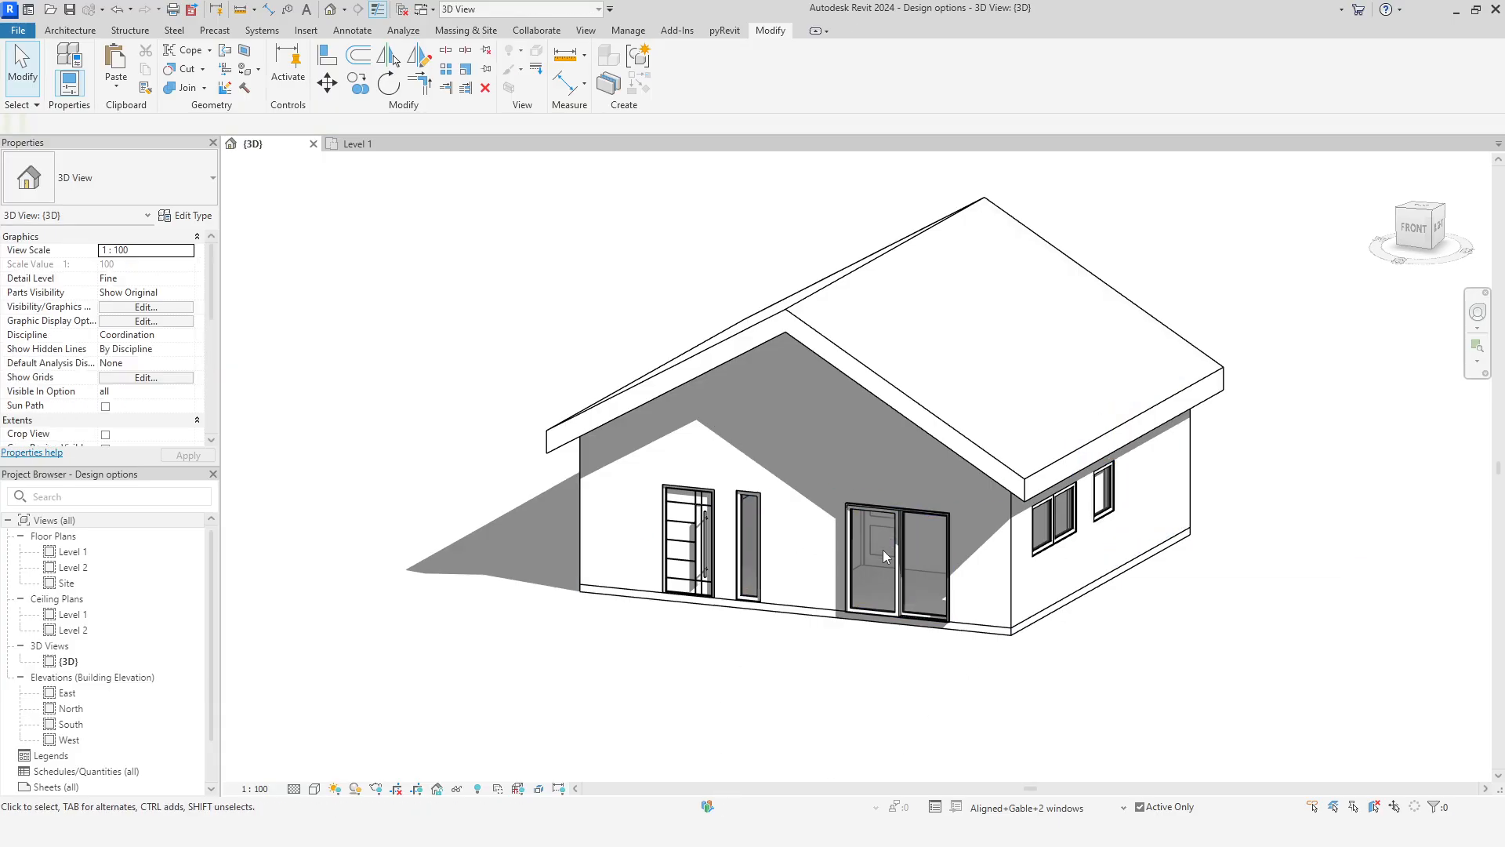
click(350, 146)
mouse_move(1040, 566)
middle_down()
mouse_move(836, 679)
mouse_move(872, 763)
middle_up()
scroll(875, 751, down, 2)
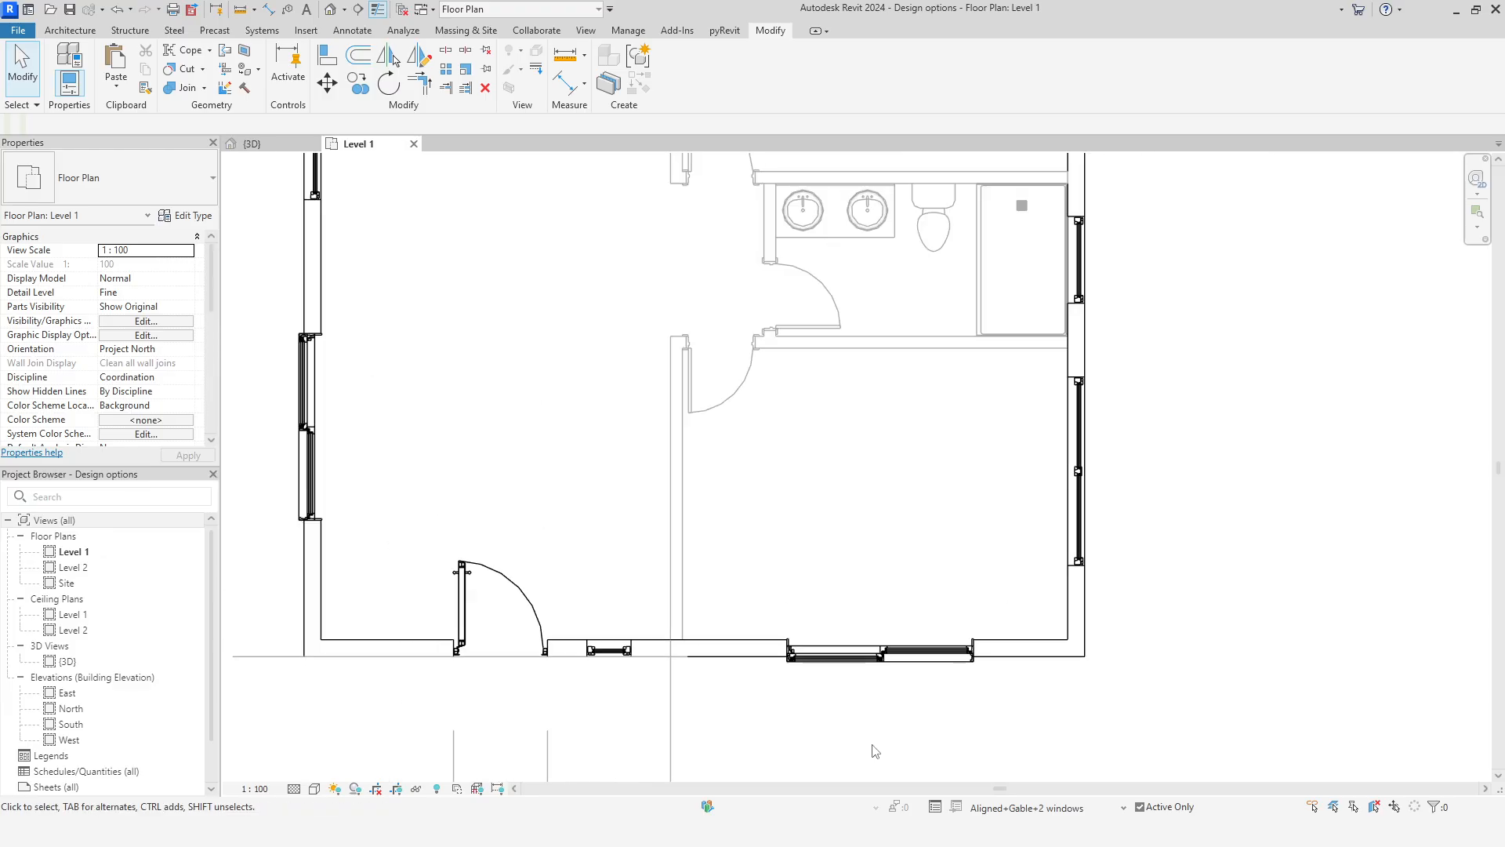
click(917, 666)
key(Delete)
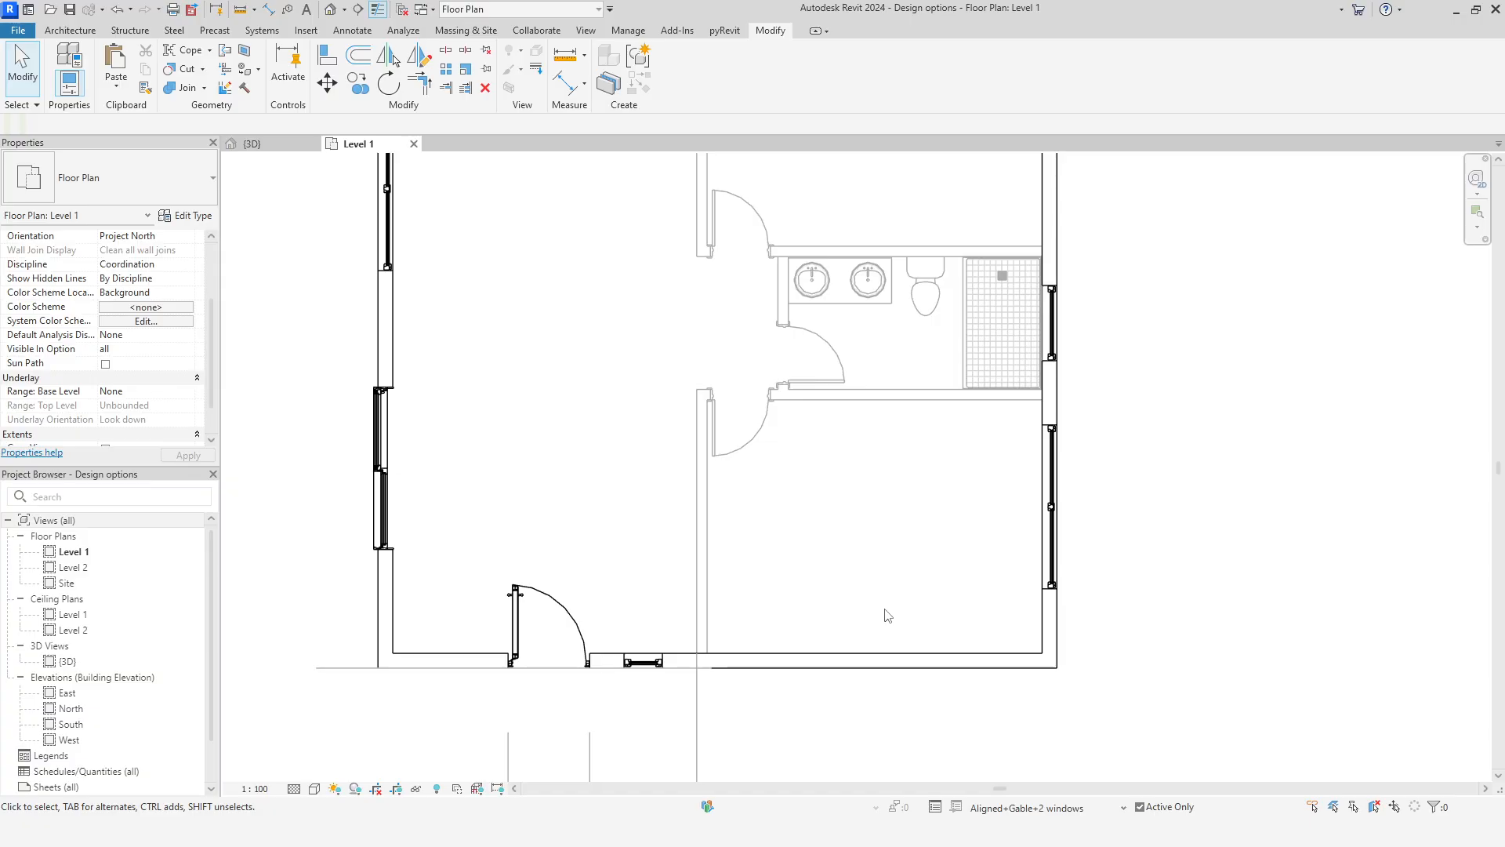
Create a window similar to the side wall's two-sash 220/100 window and place it in the front wall where the sliding door was
click(1049, 493)
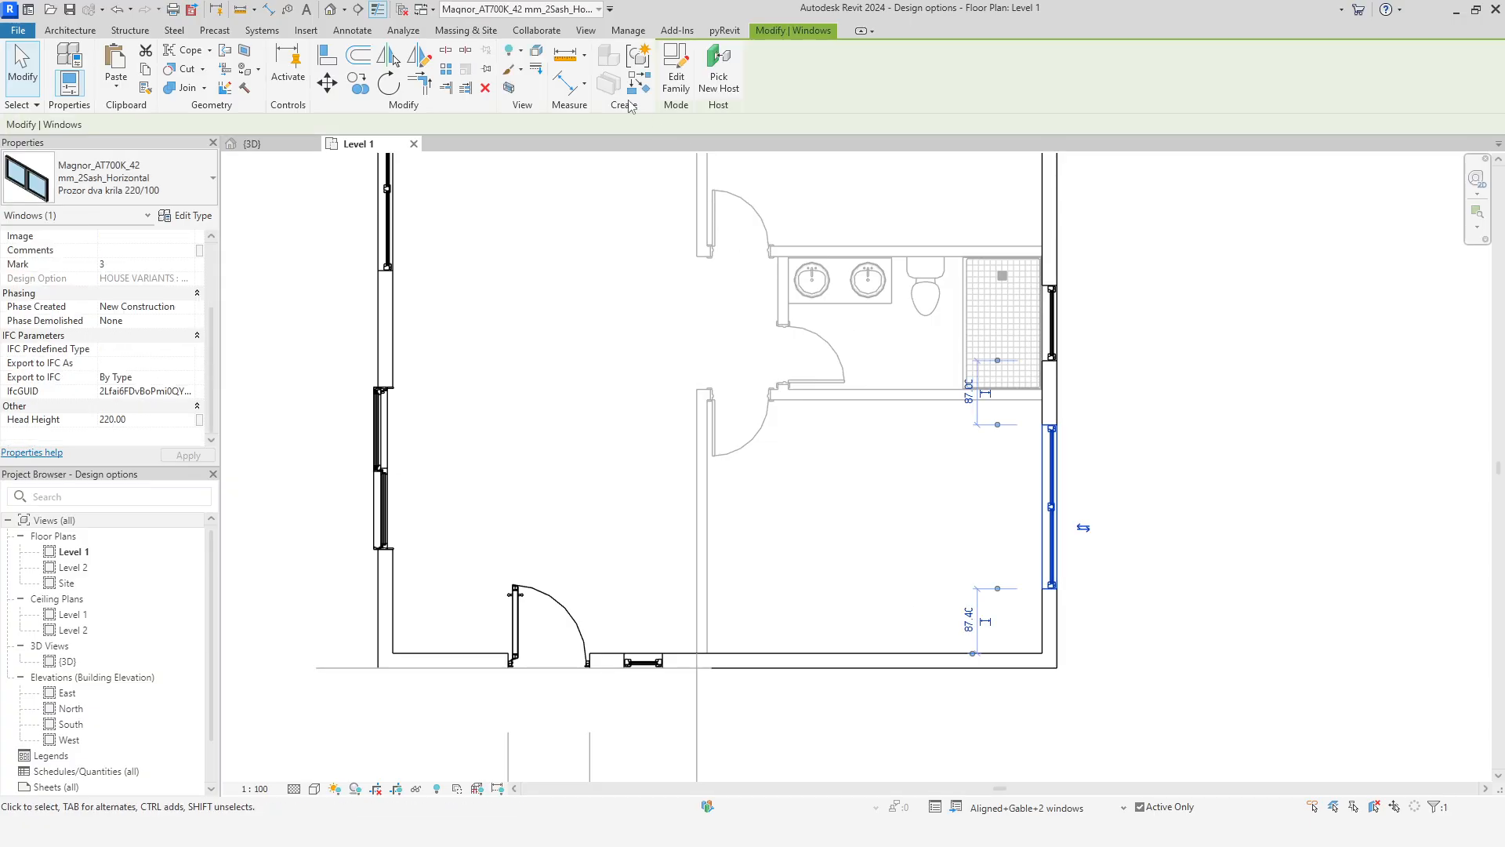
click(639, 82)
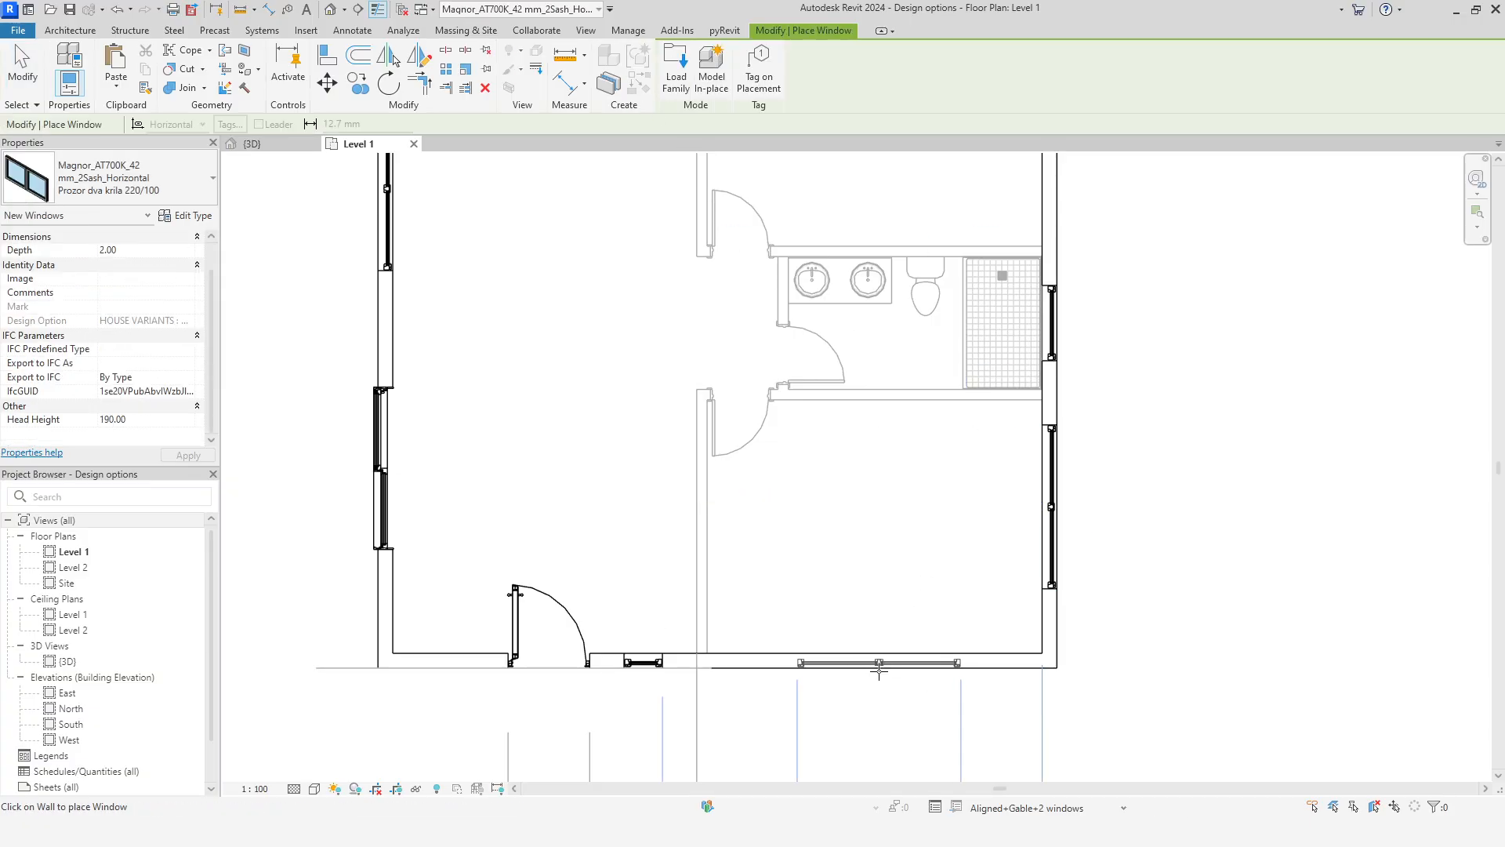
click(881, 665)
key(Escape)
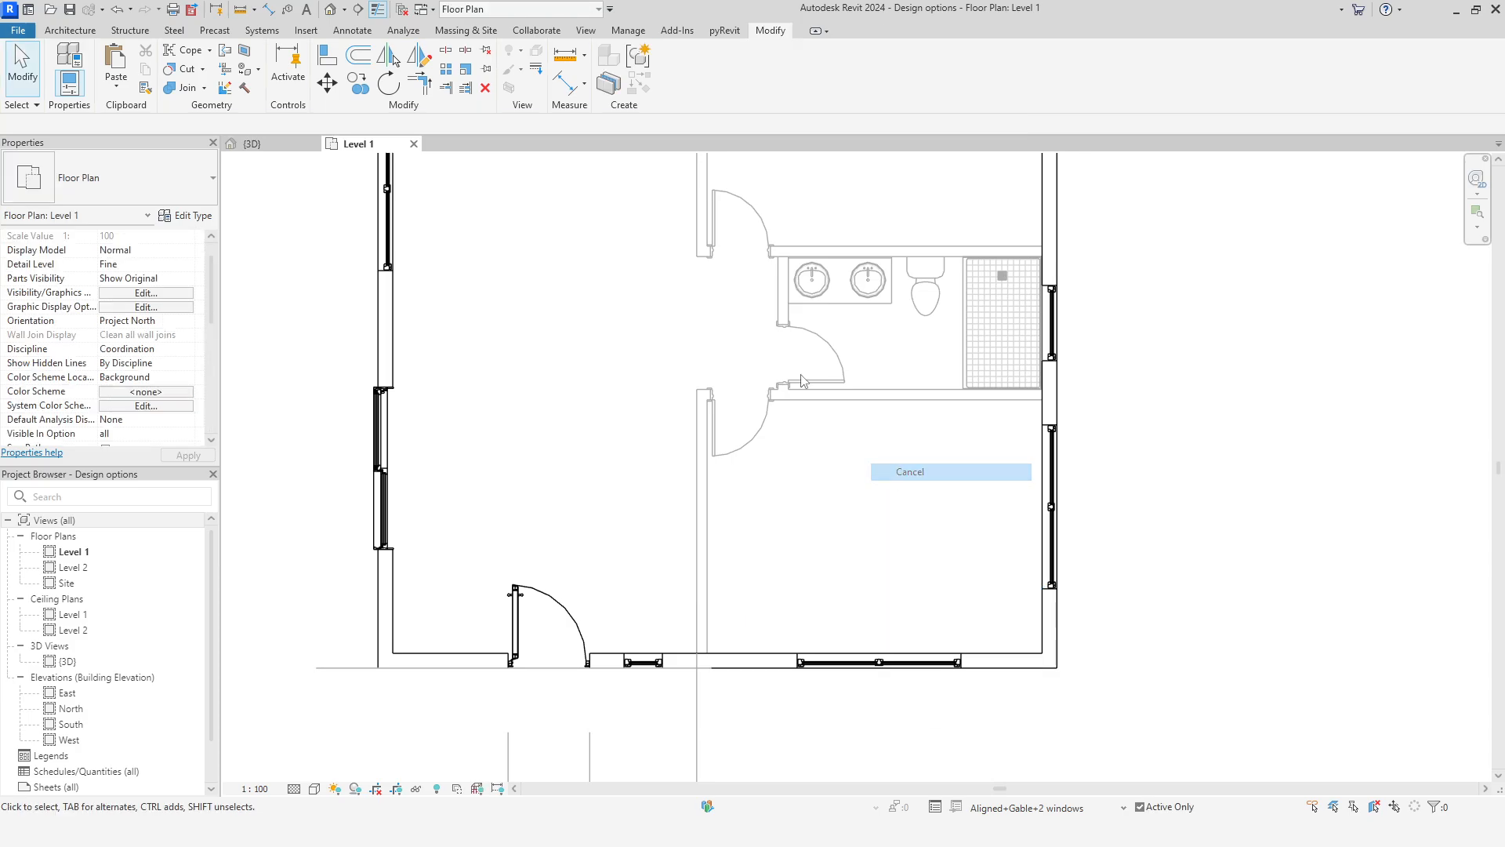
Set the new front window's head height to 220 in the 3D view
click(251, 143)
click(899, 583)
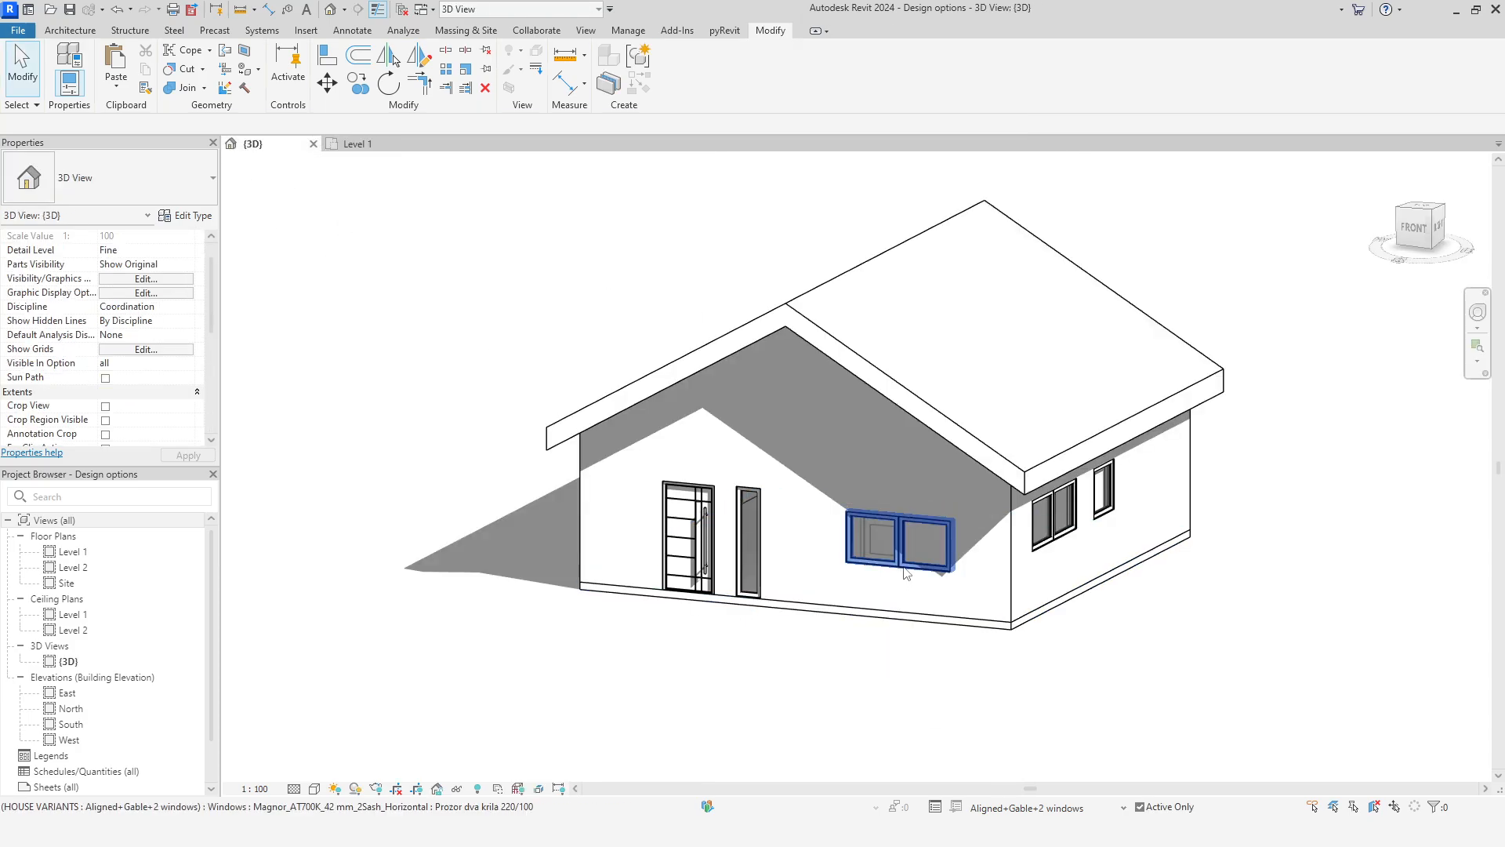
scroll(149, 366, down, 3)
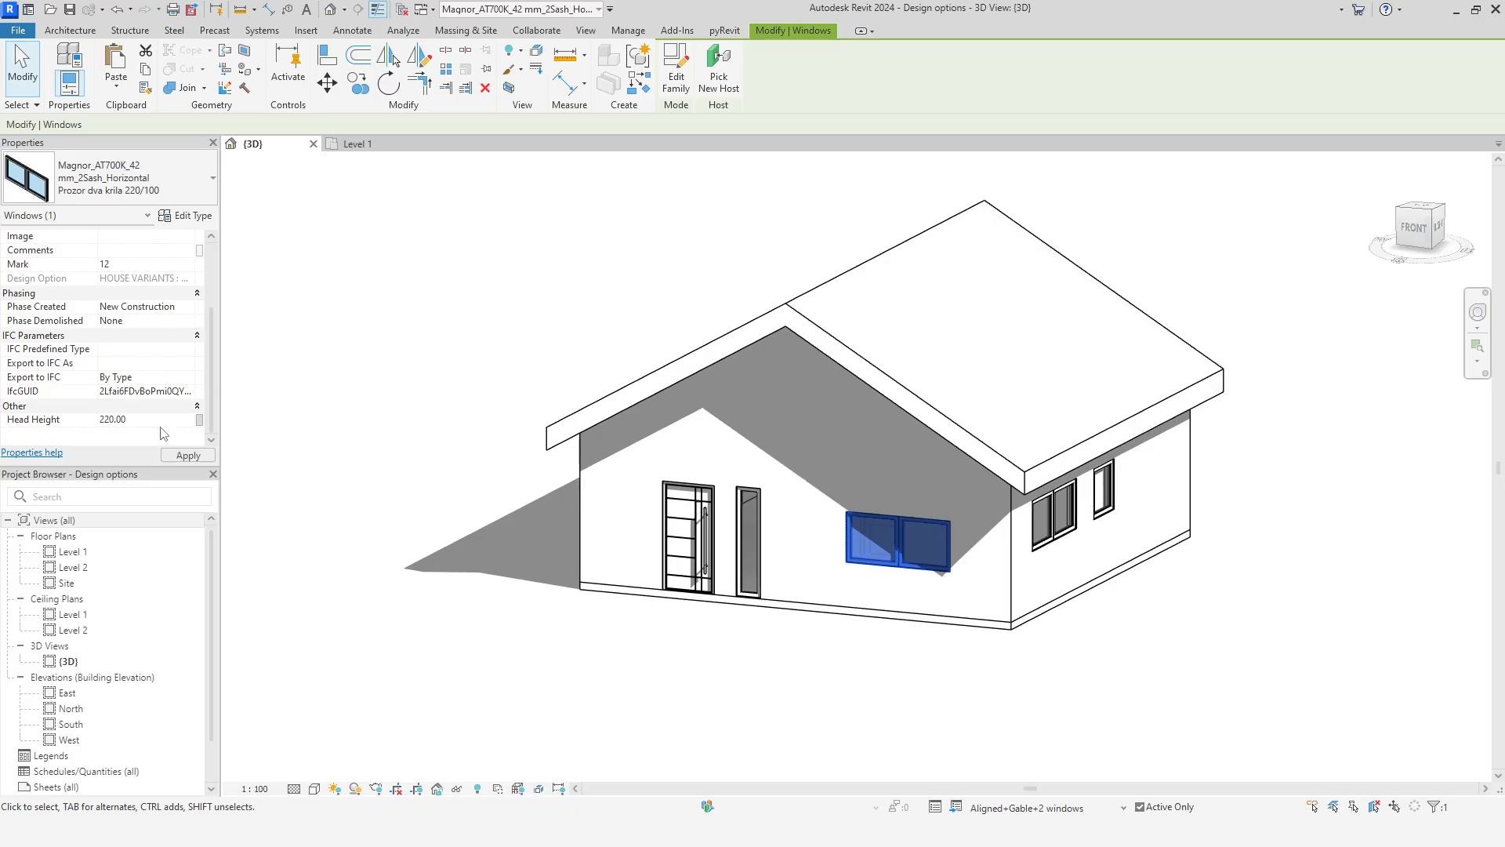
click(187, 455)
key(Escape)
Activate the Aligned+Hip+2 windows option and delete the sliding door from its front wall
click(1062, 808)
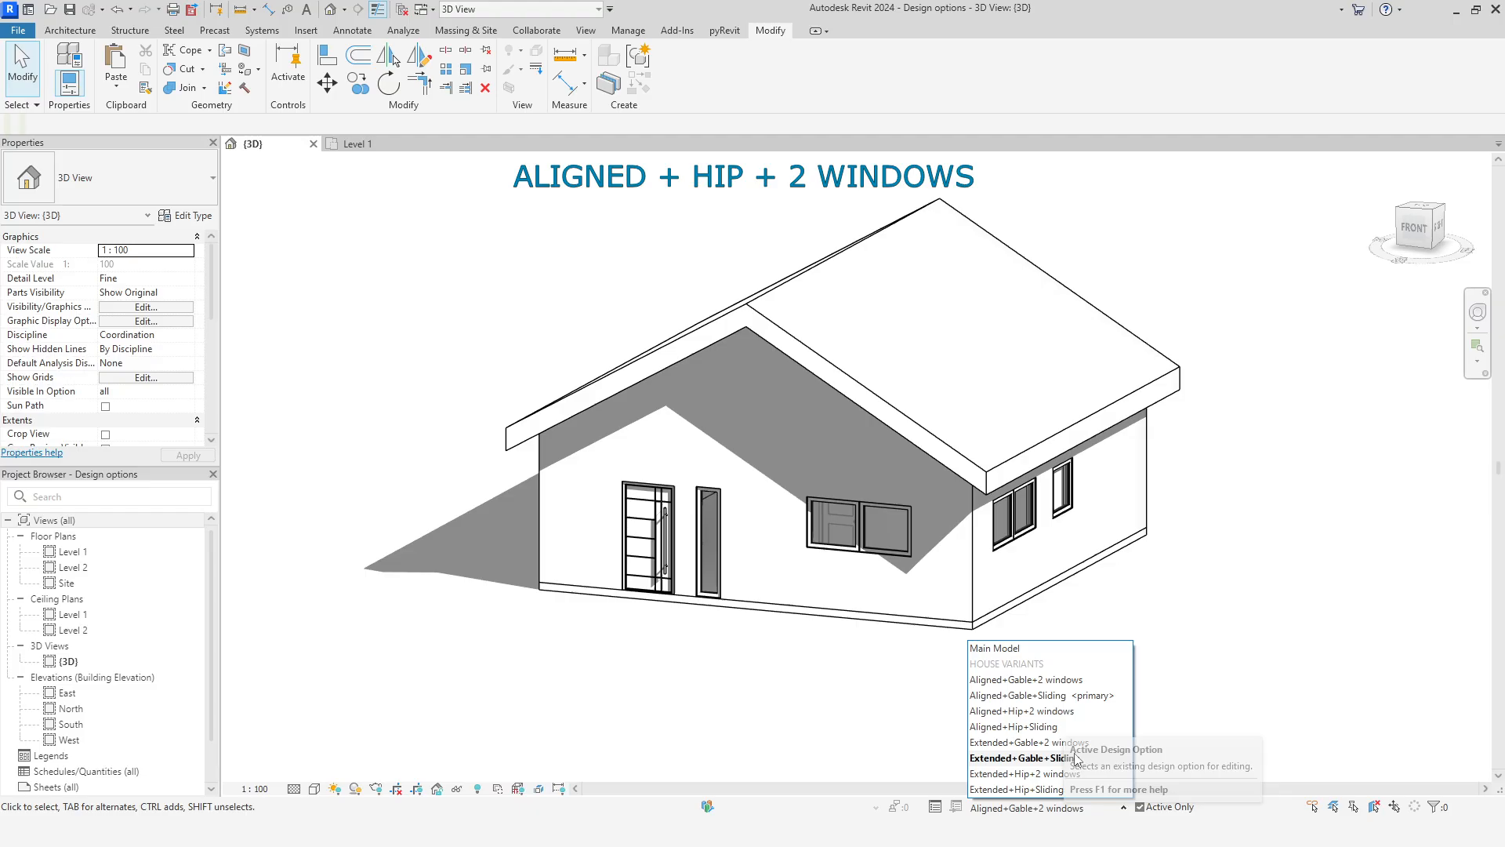
click(1082, 712)
click(878, 603)
key(Delete)
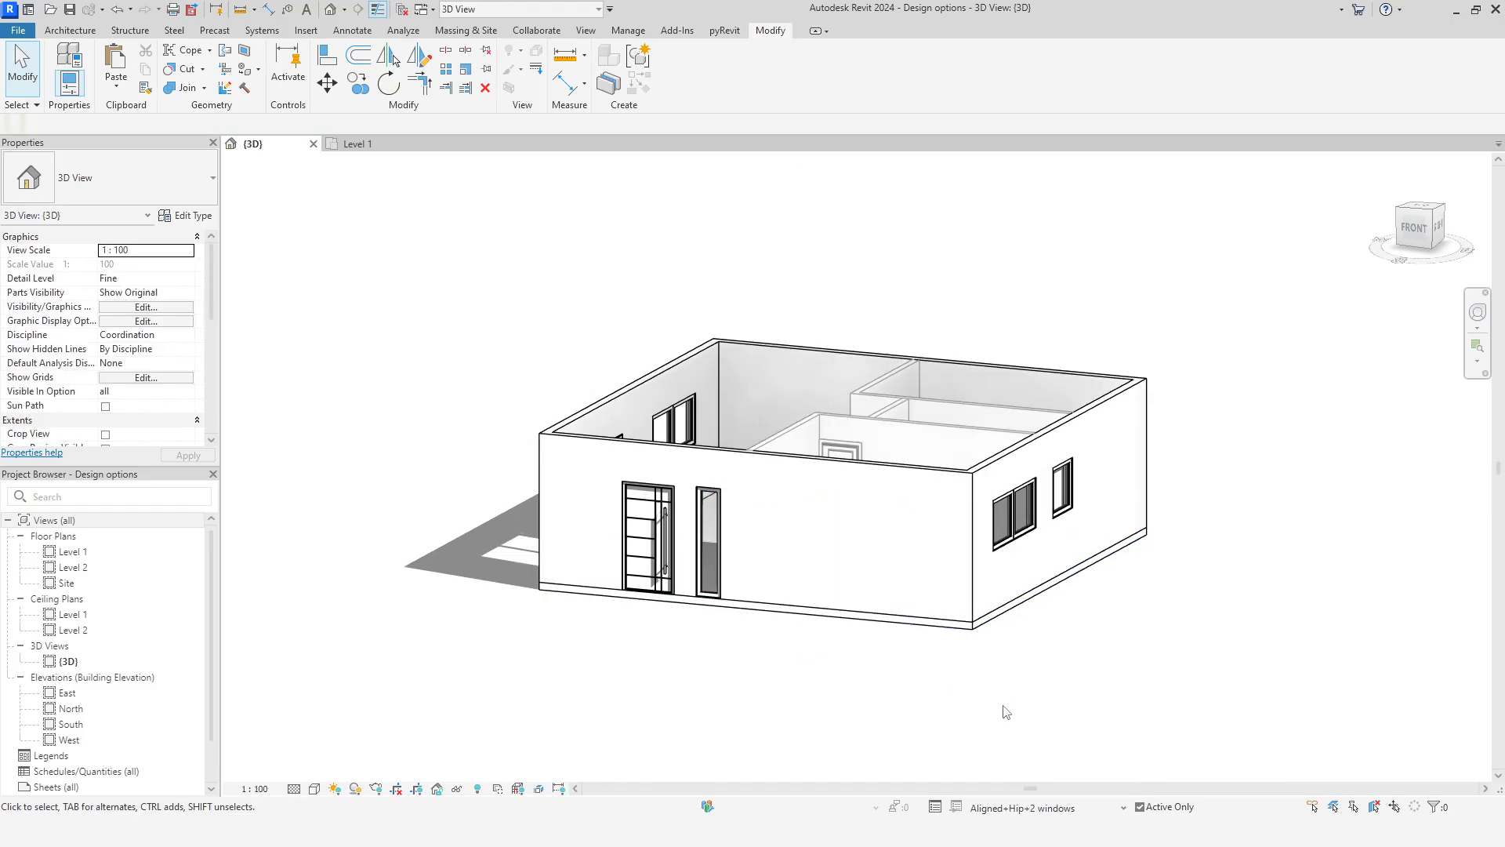
Copy the hip roof from the Aligned+Hip+Sliding option and paste it aligned to the same place in Aligned+Hip+2 windows
click(1058, 808)
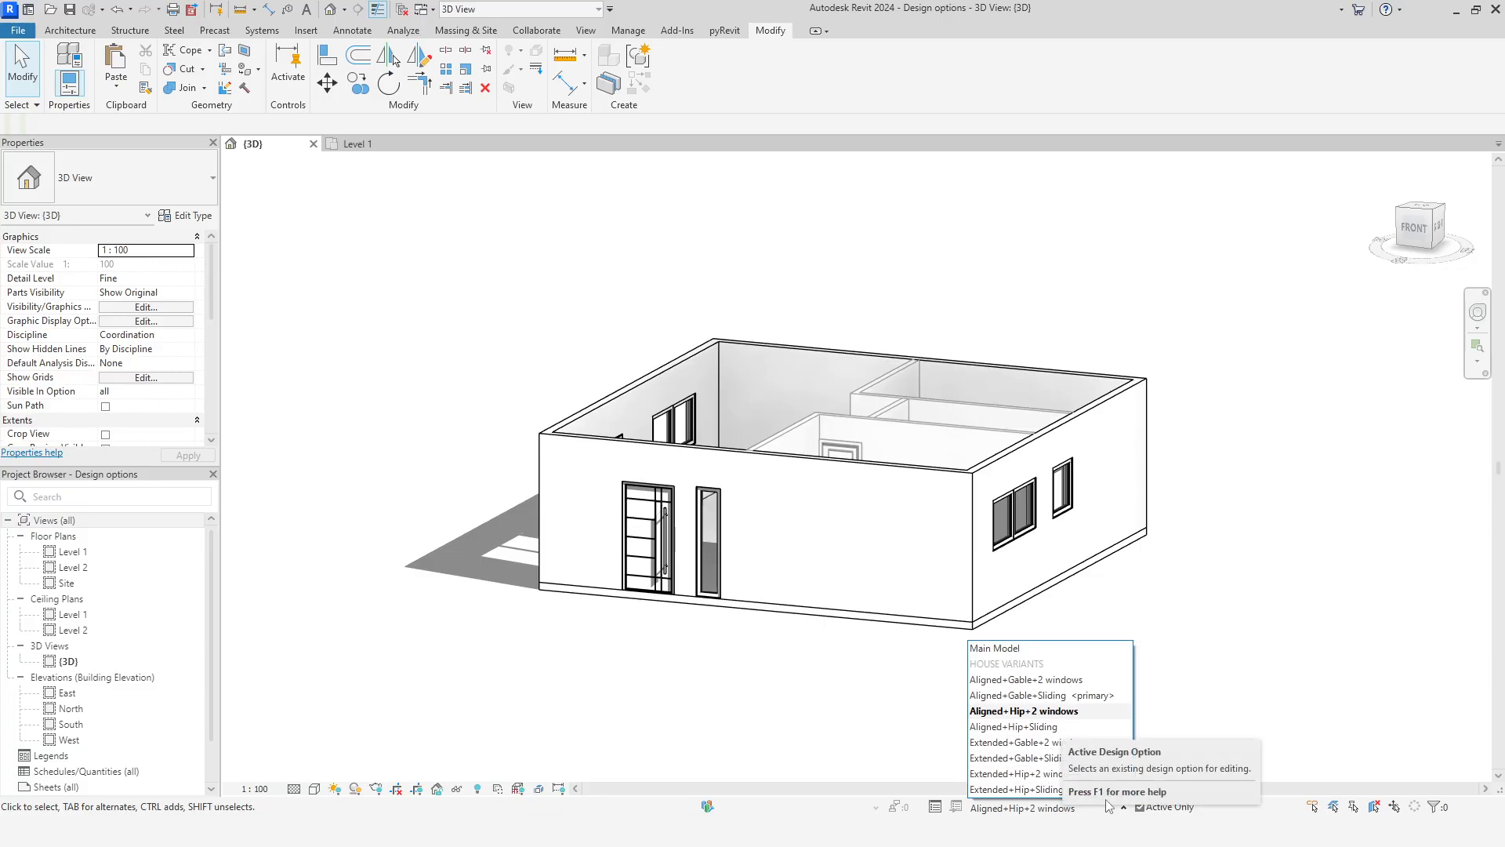
click(1086, 726)
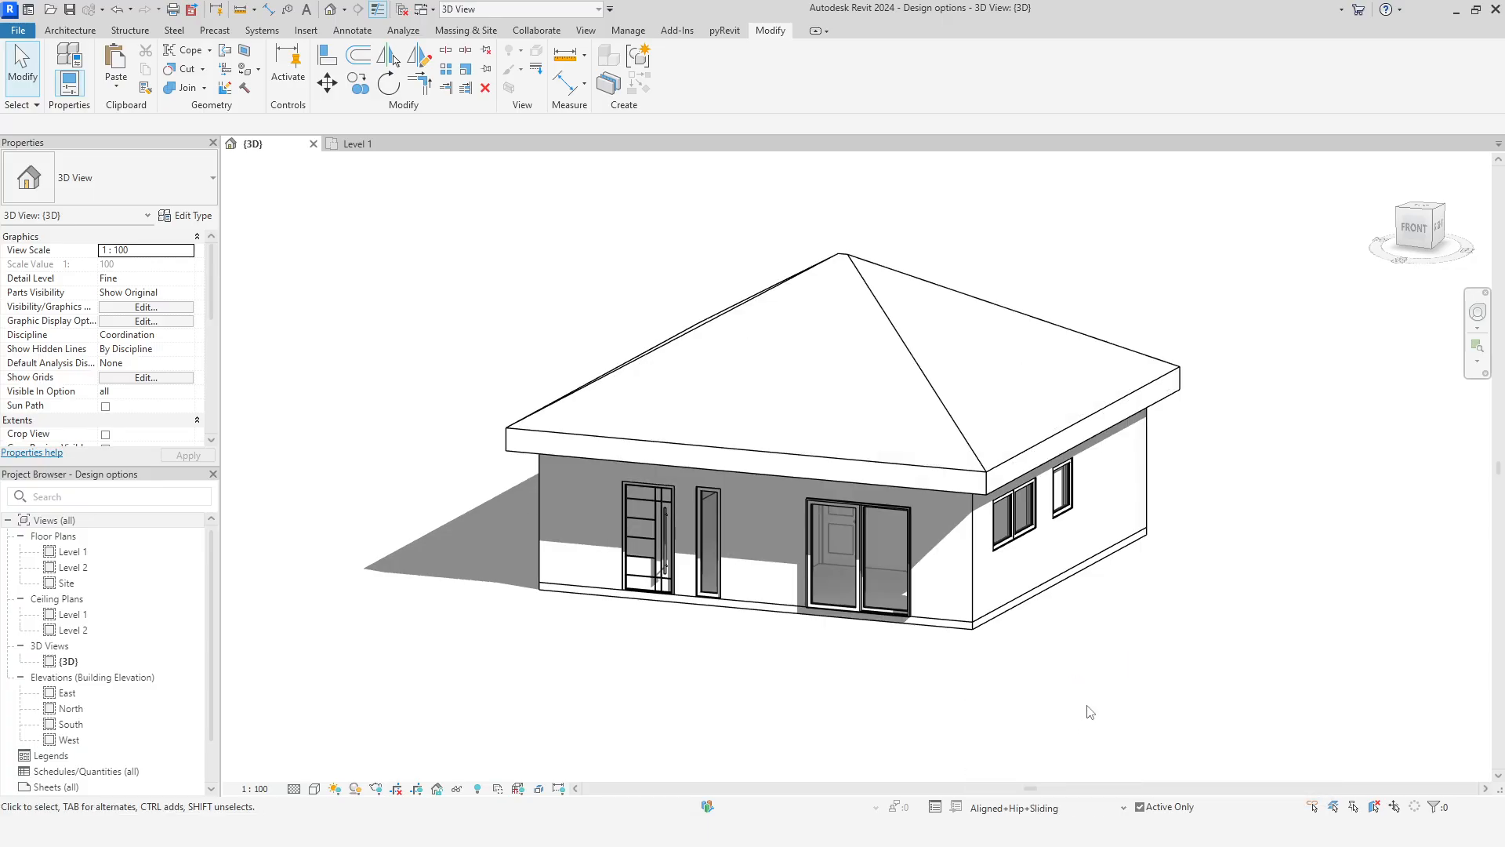
click(983, 467)
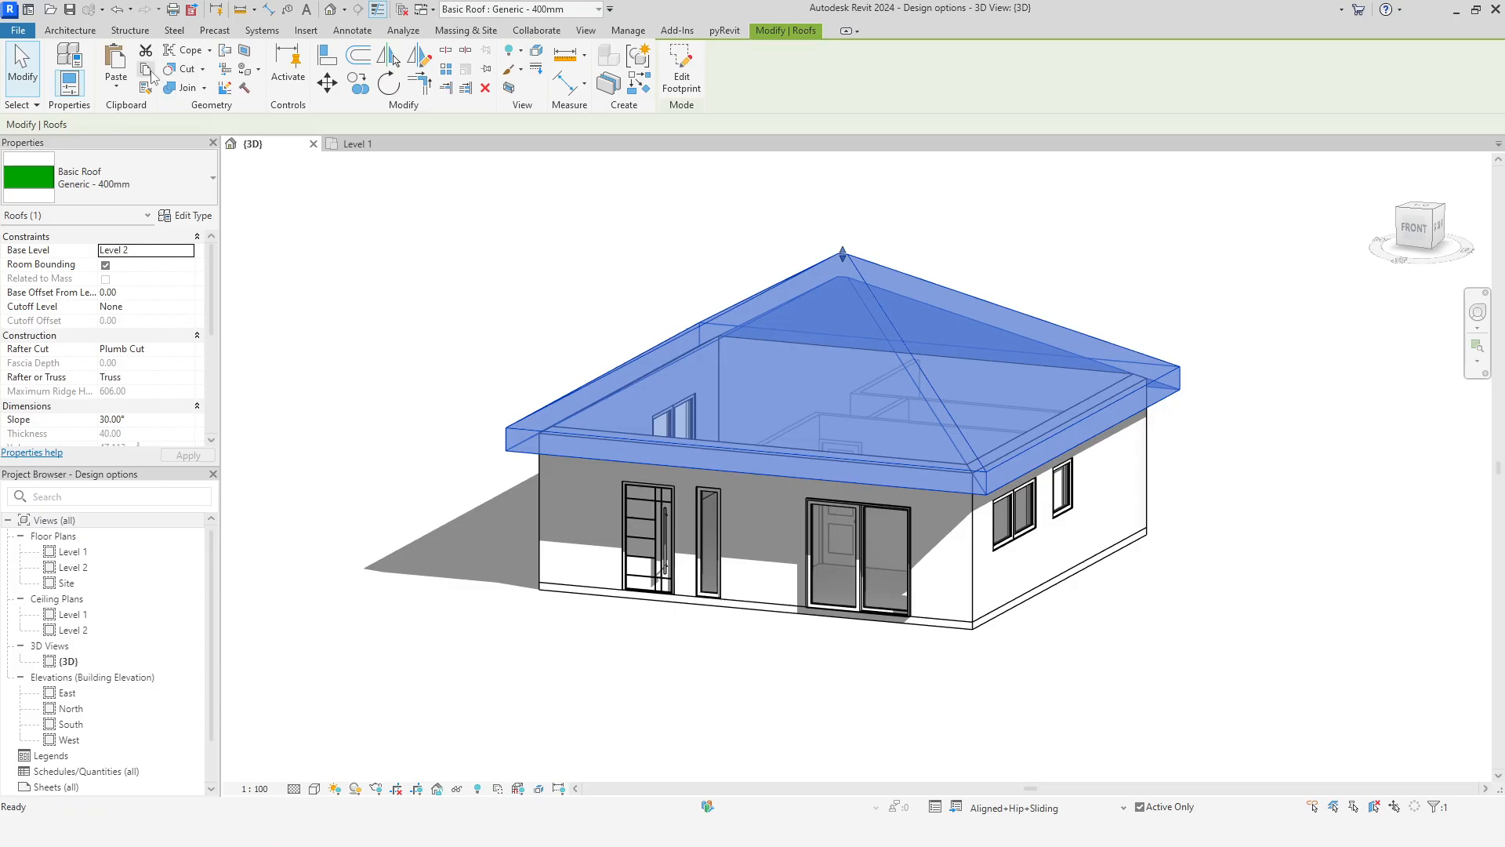
click(1068, 808)
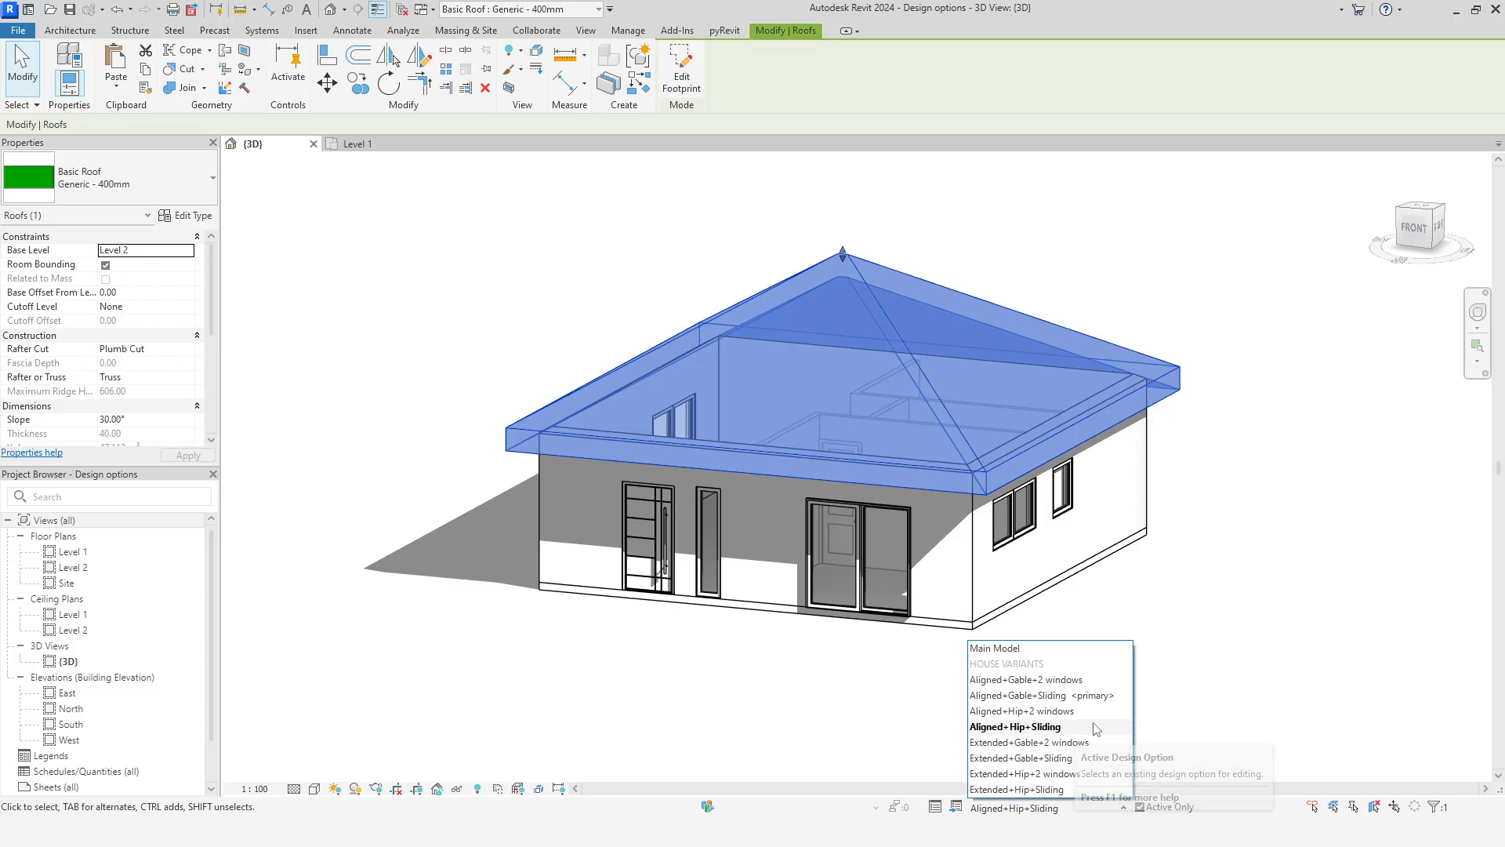
click(1093, 711)
click(118, 85)
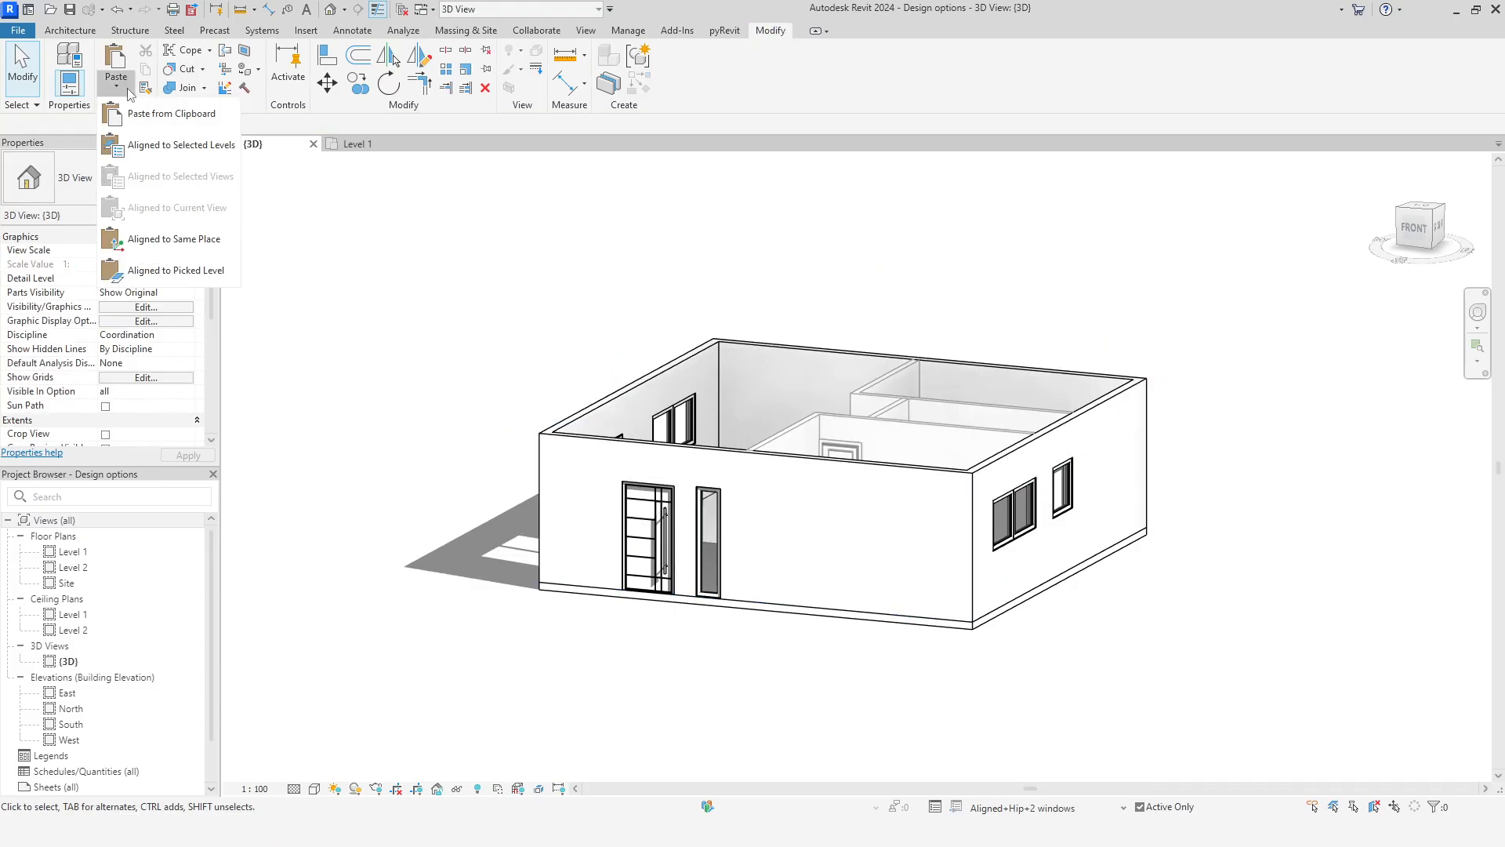
click(174, 239)
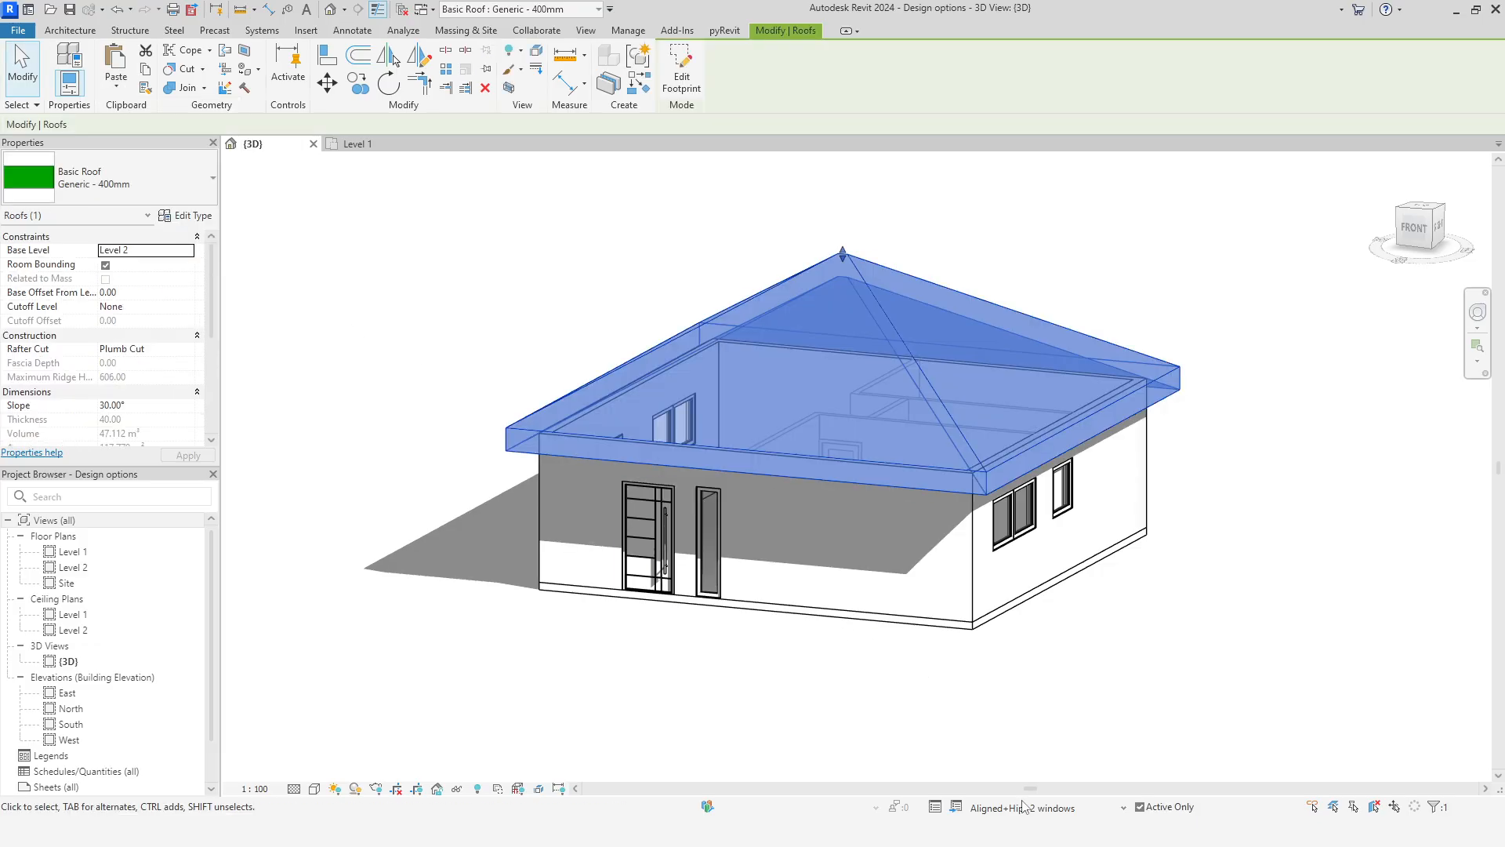
Copy the two-sash front window from Aligned+Gable+2 windows and paste it aligned to the same place in Aligned+Hip+2 windows
click(1022, 805)
click(1077, 683)
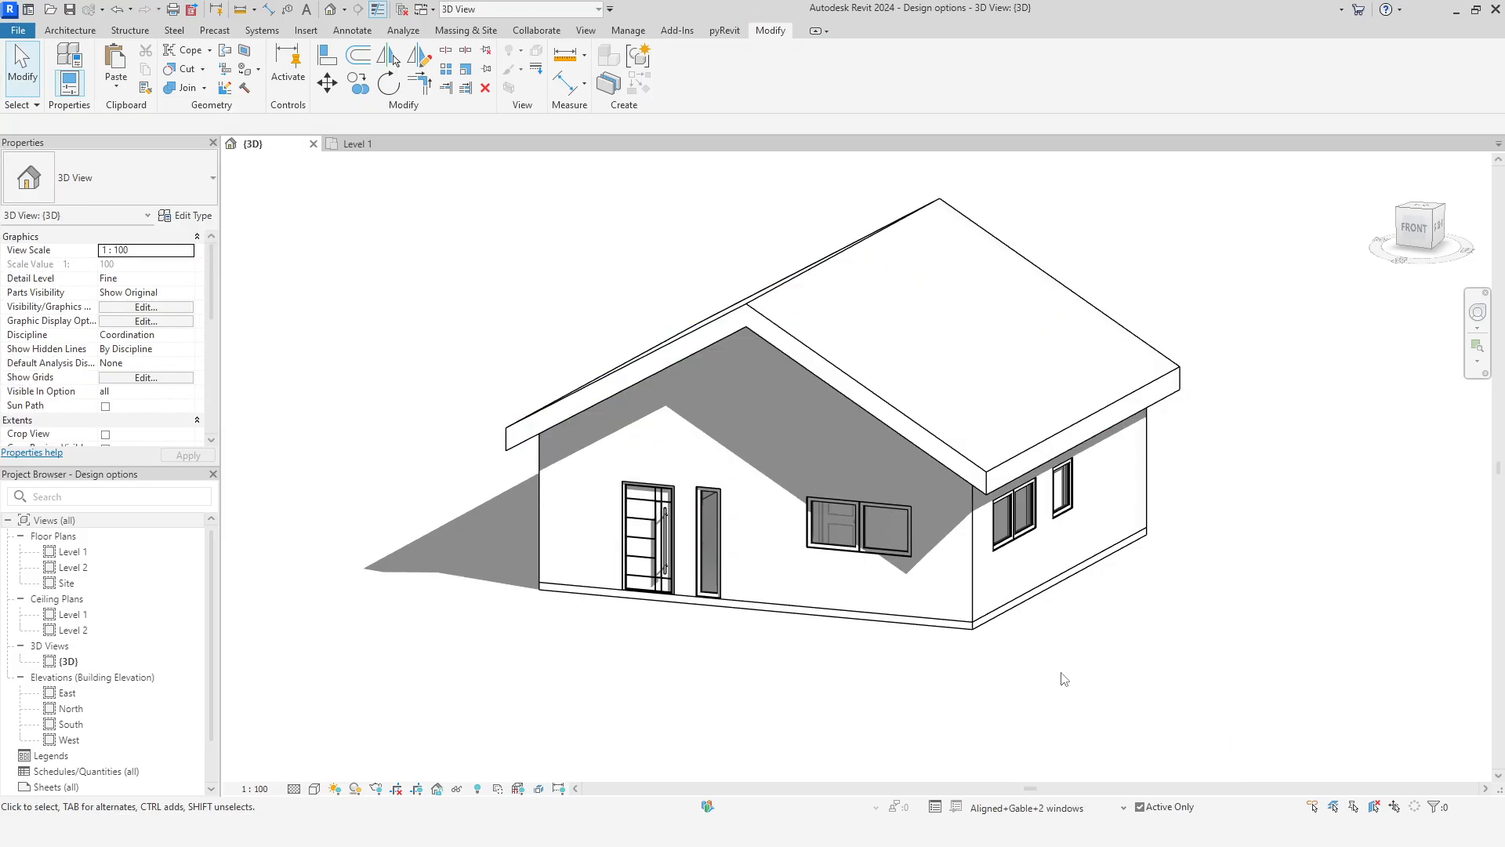
click(894, 546)
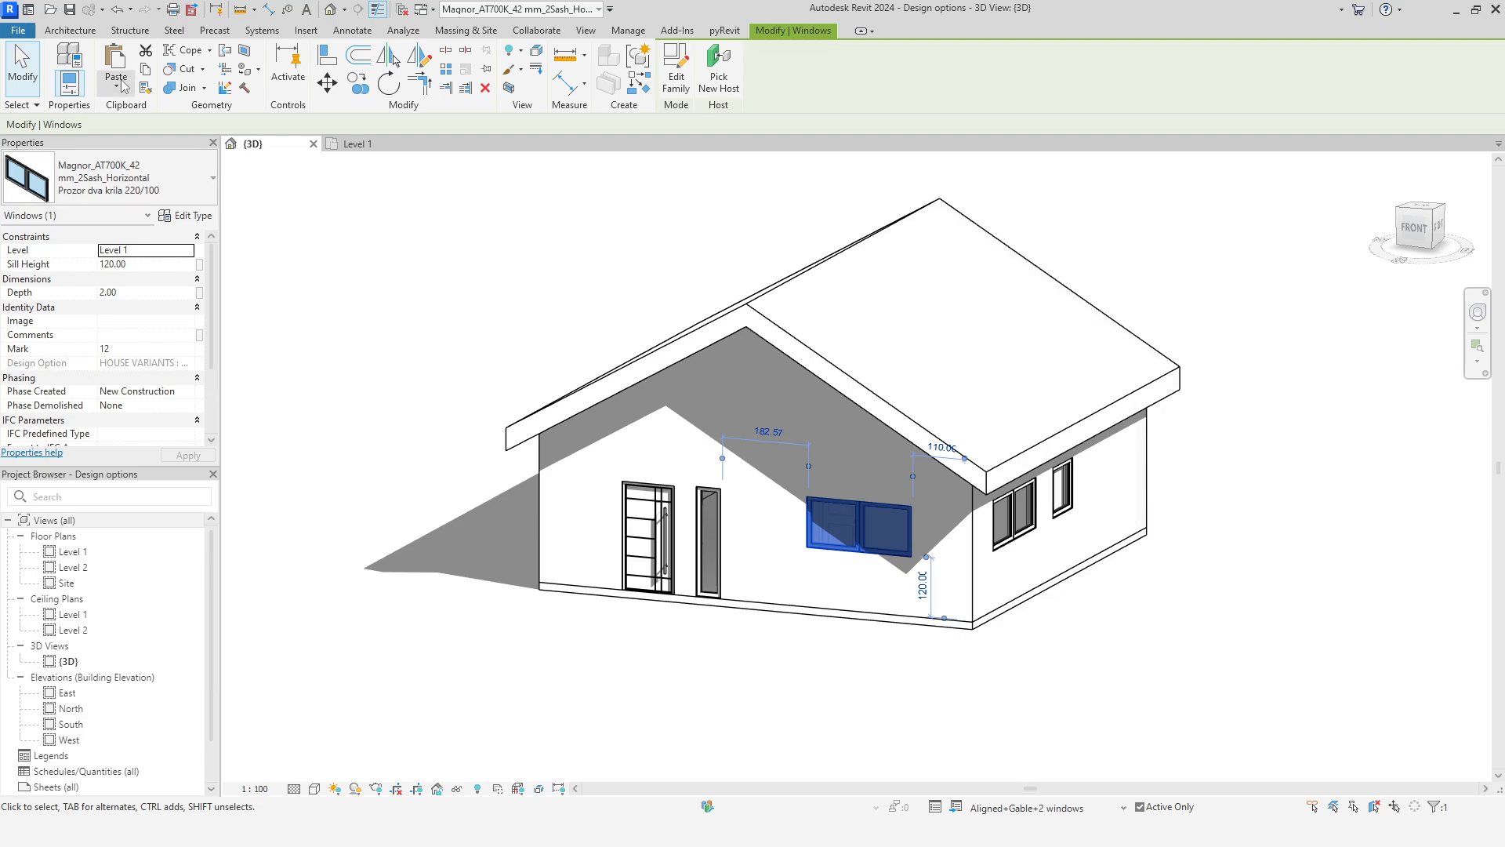
click(1006, 807)
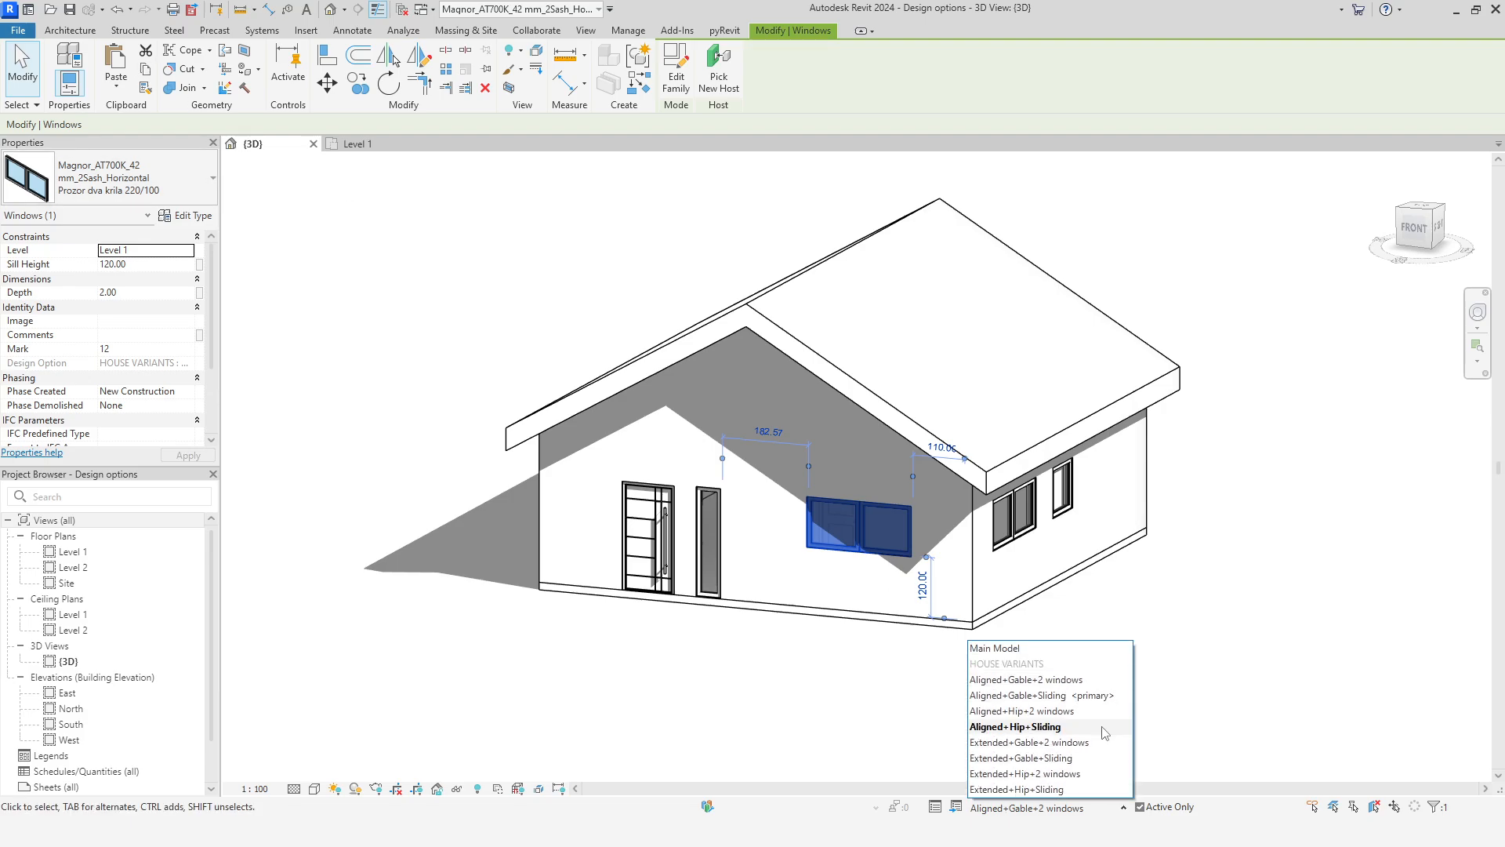
click(1103, 713)
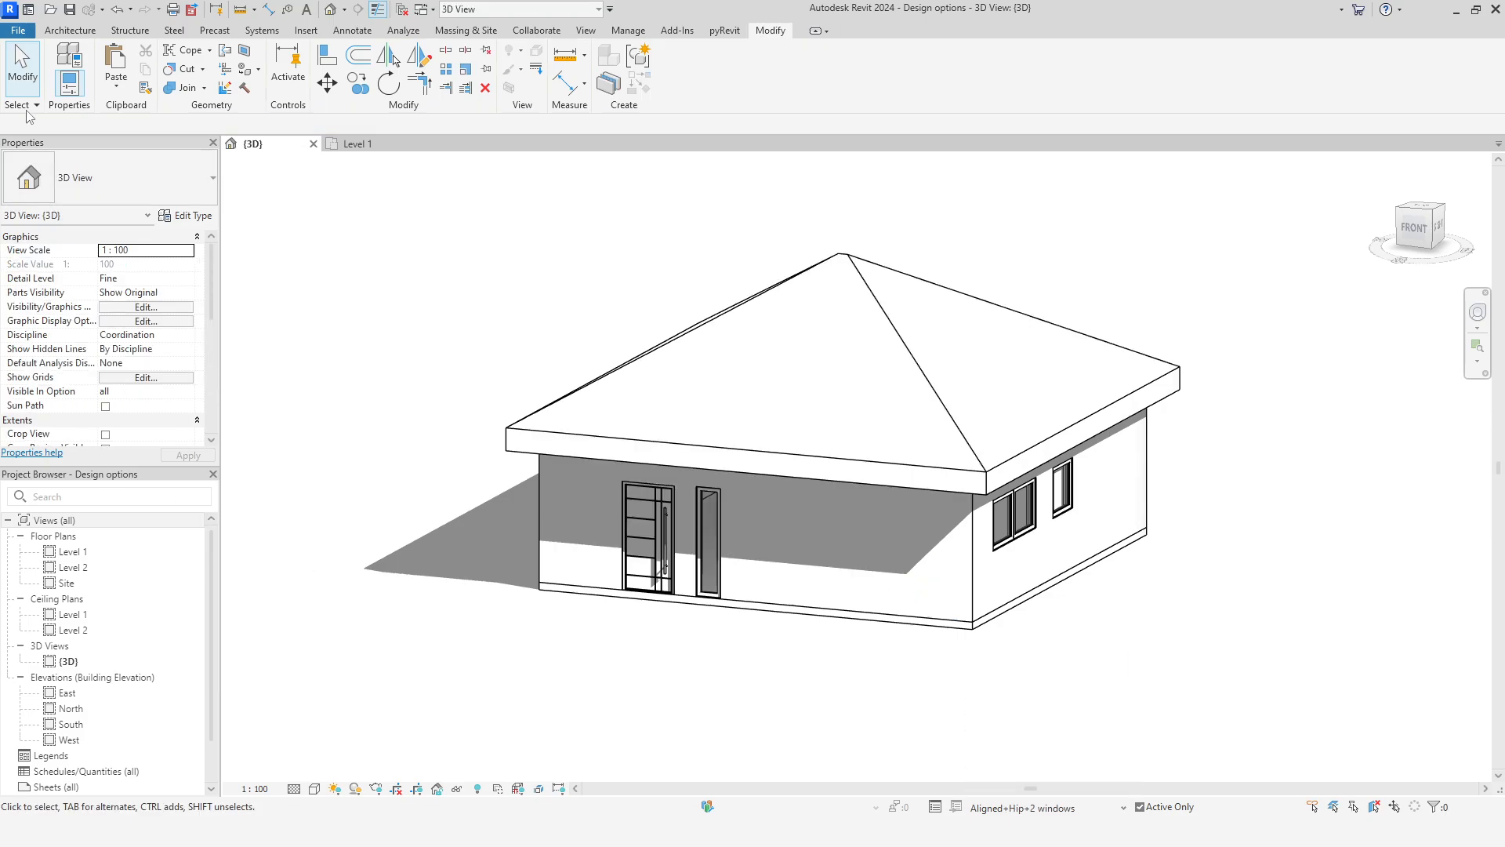
click(117, 90)
click(149, 239)
click(751, 653)
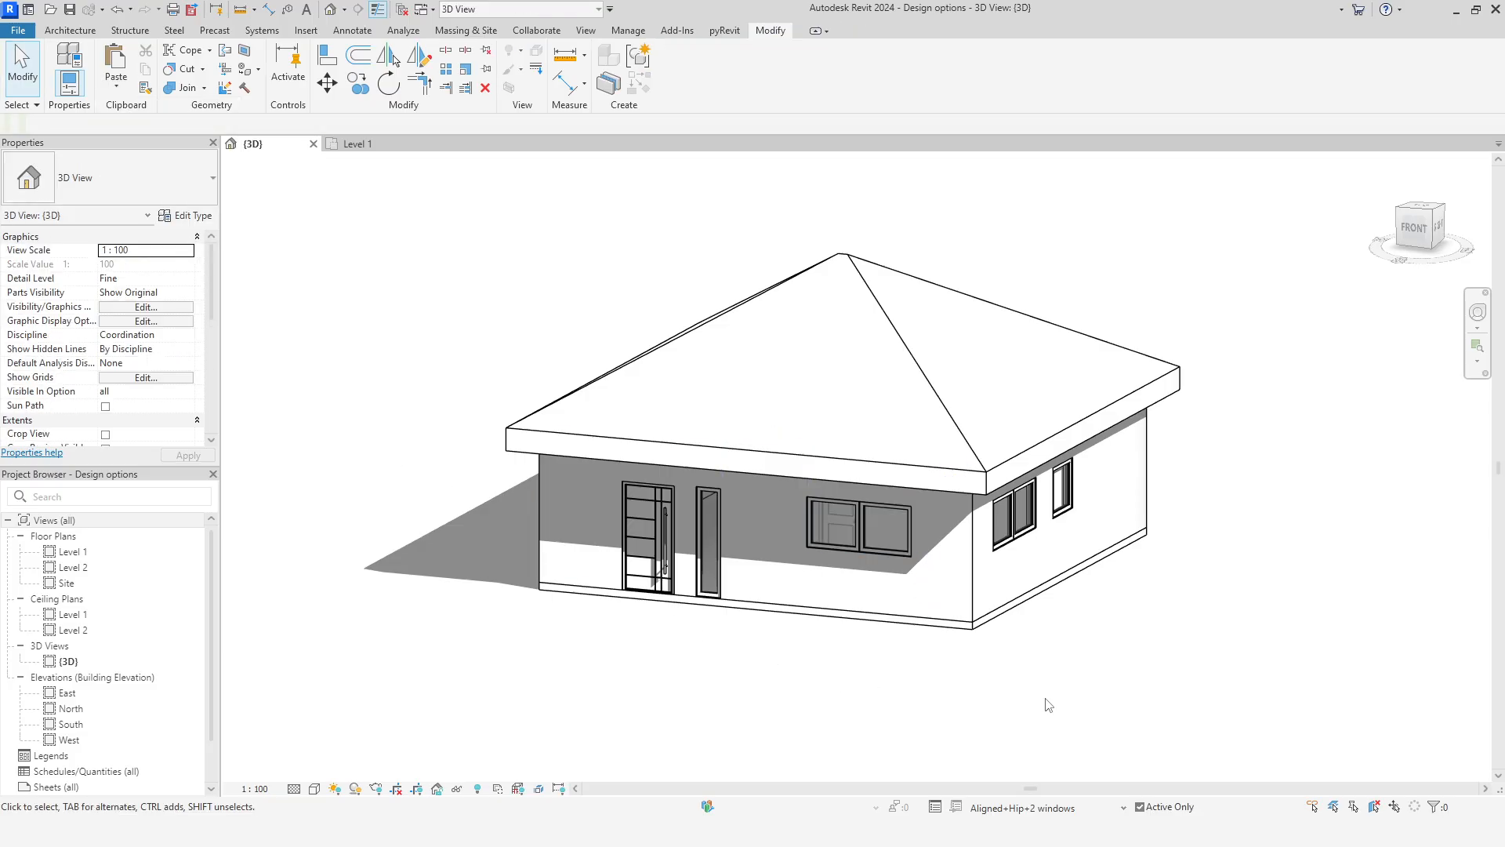
Make Extended+Gable+2 windows the active design option
click(1059, 808)
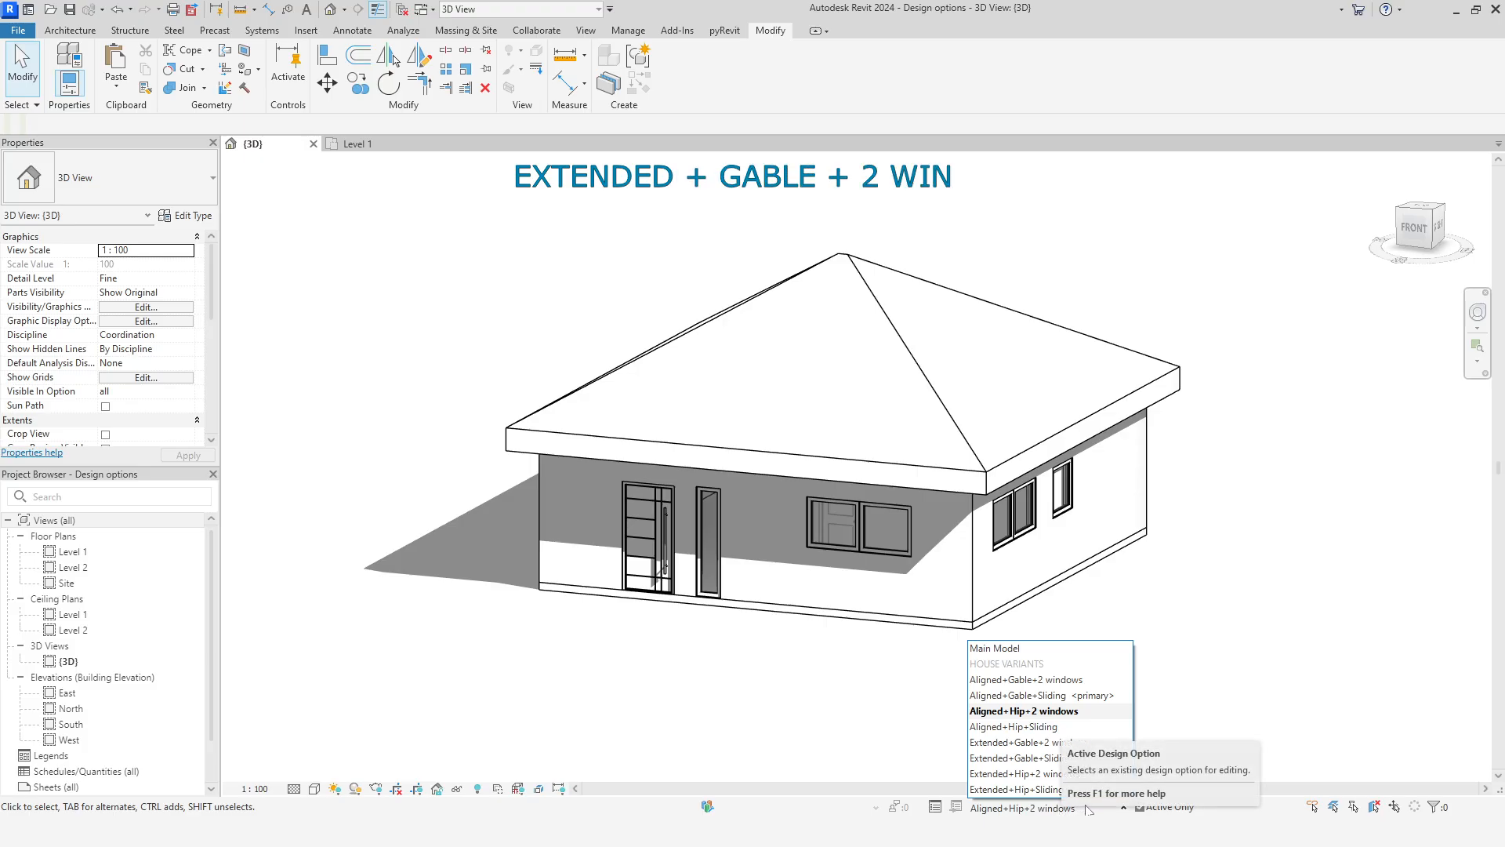
click(1093, 742)
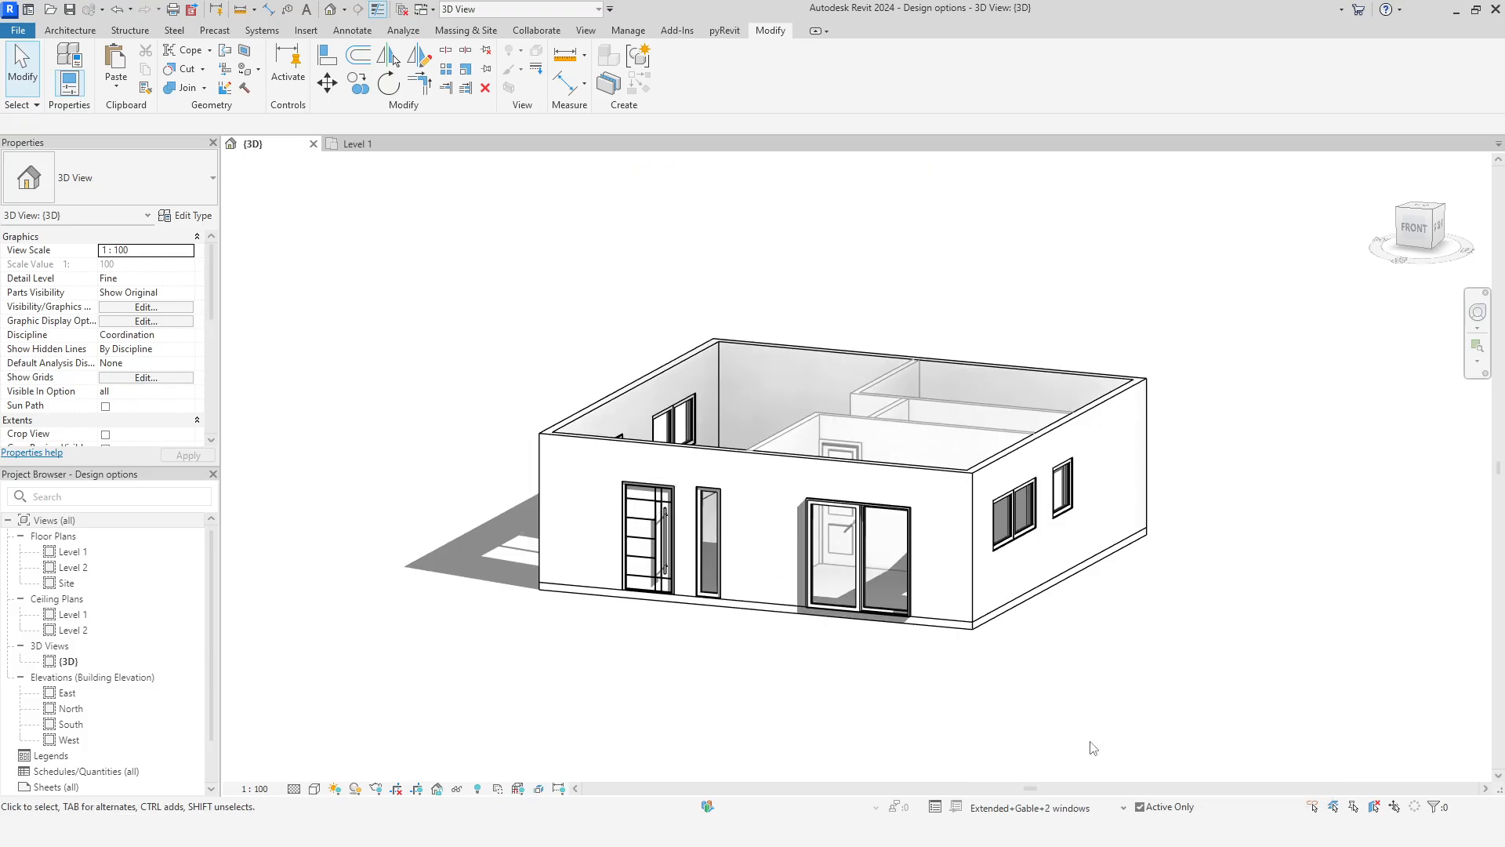
In the Level 1 plan, split the front wall at the interior partition and pull the sliding-door segment's end clear of the split
click(372, 152)
scroll(958, 634, up, 3)
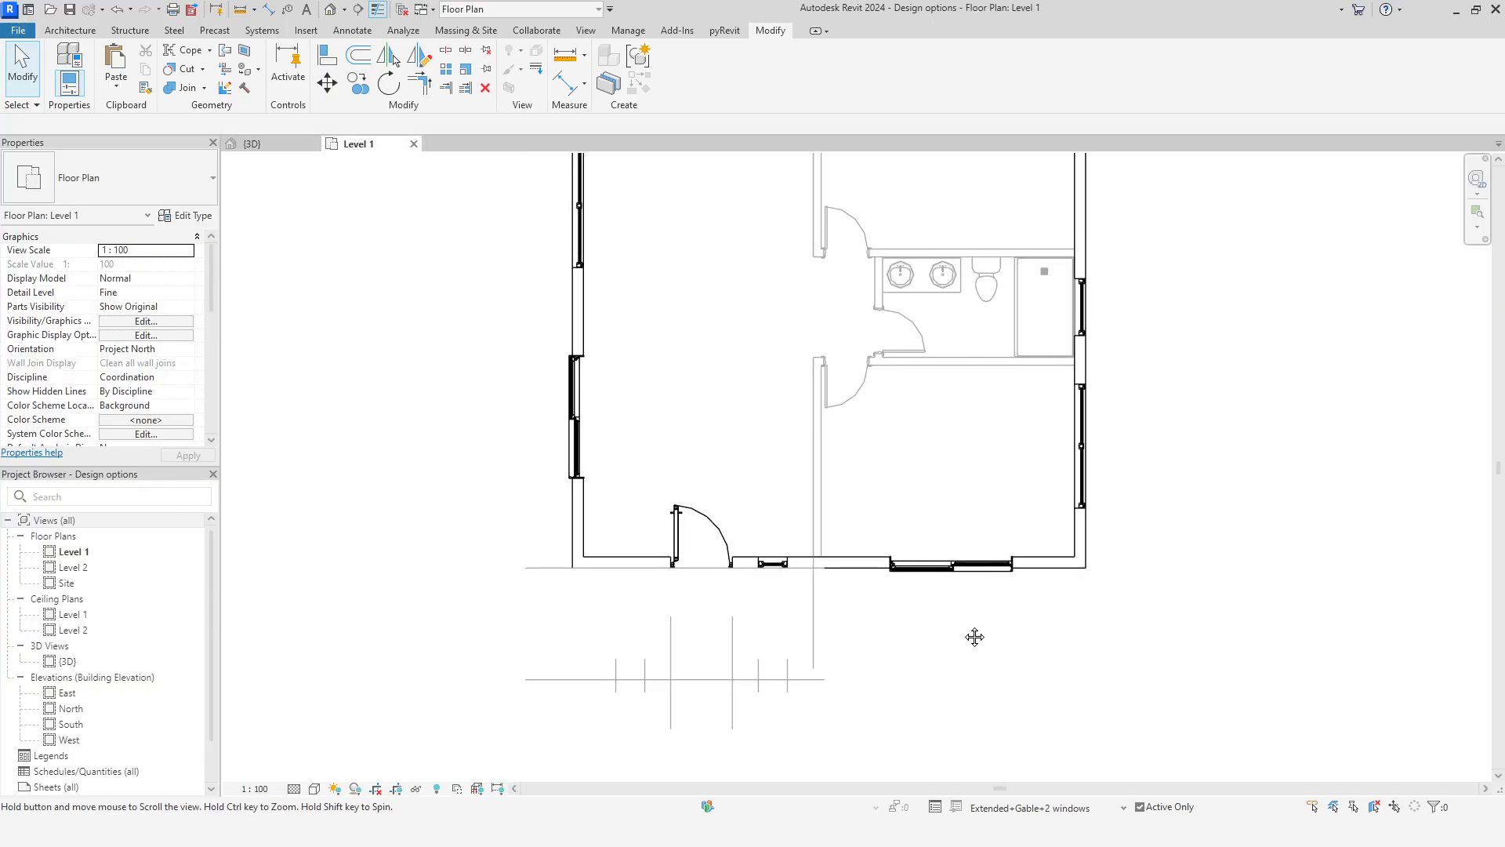
click(454, 53)
scroll(872, 498, up, 3)
click(890, 614)
right_click(997, 496)
click(1017, 503)
click(960, 599)
drag(890, 617, 920, 618)
Unjoin the entrance-door wall segment from the partition and align its outer face with the front reference plane
click(830, 598)
scroll(828, 597, down, 1)
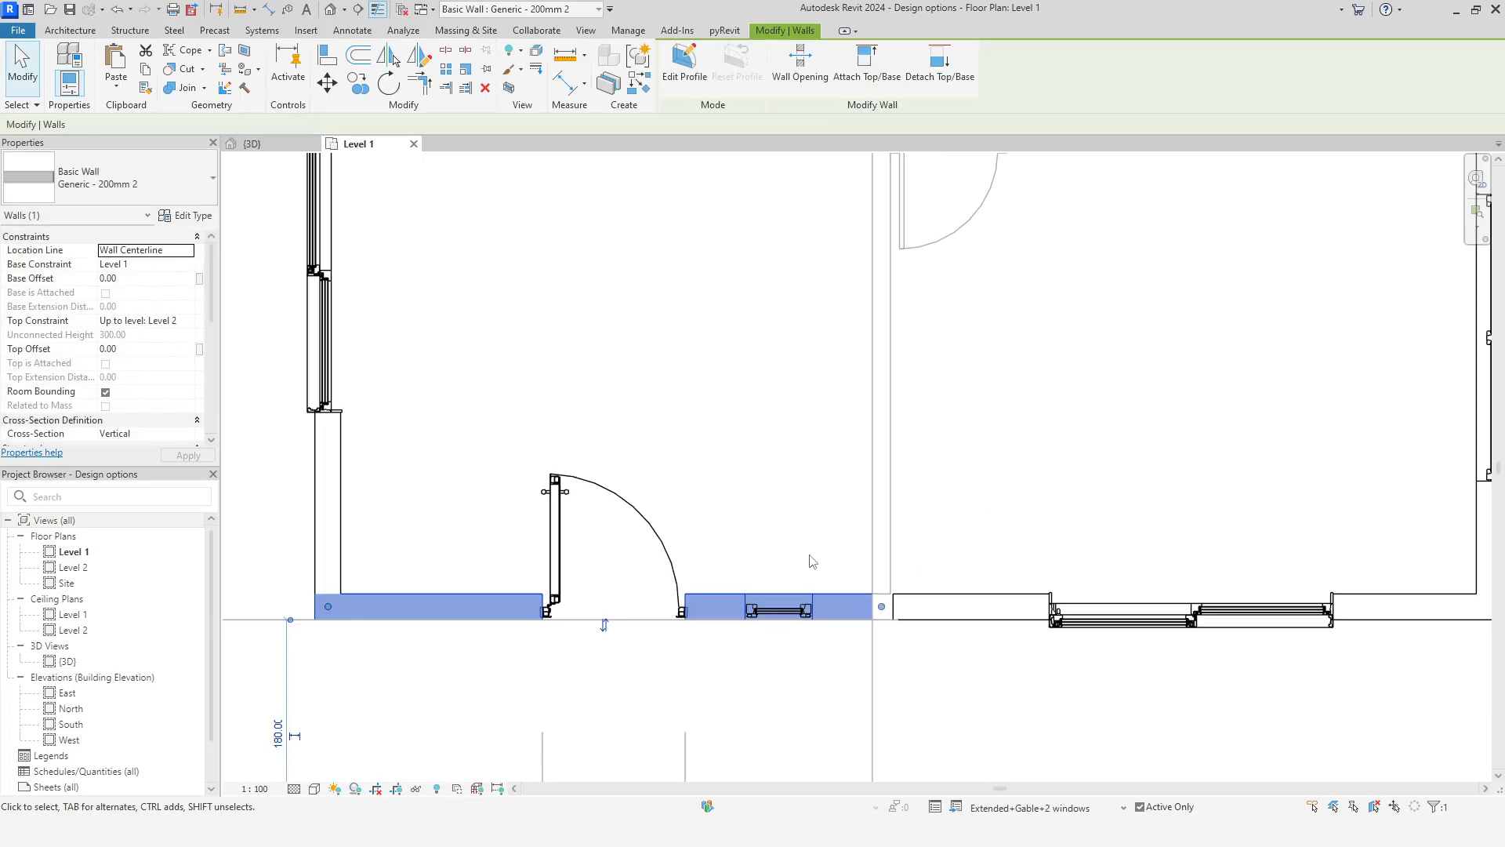
scroll(823, 580, down, 1)
middle_drag(823, 580, 966, 470)
drag(676, 483, 675, 504)
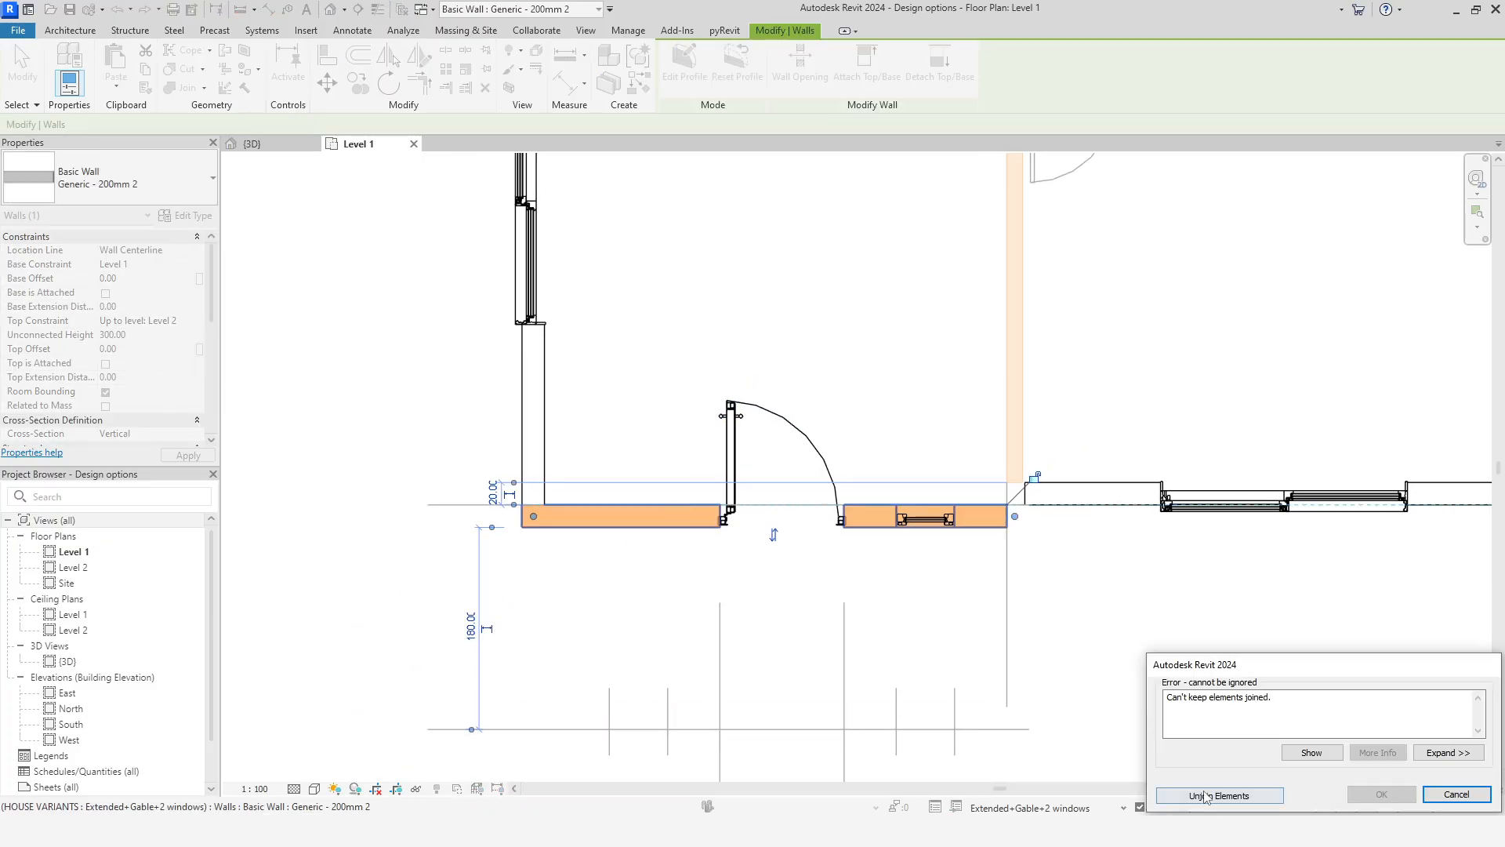
click(328, 56)
click(572, 729)
click(585, 527)
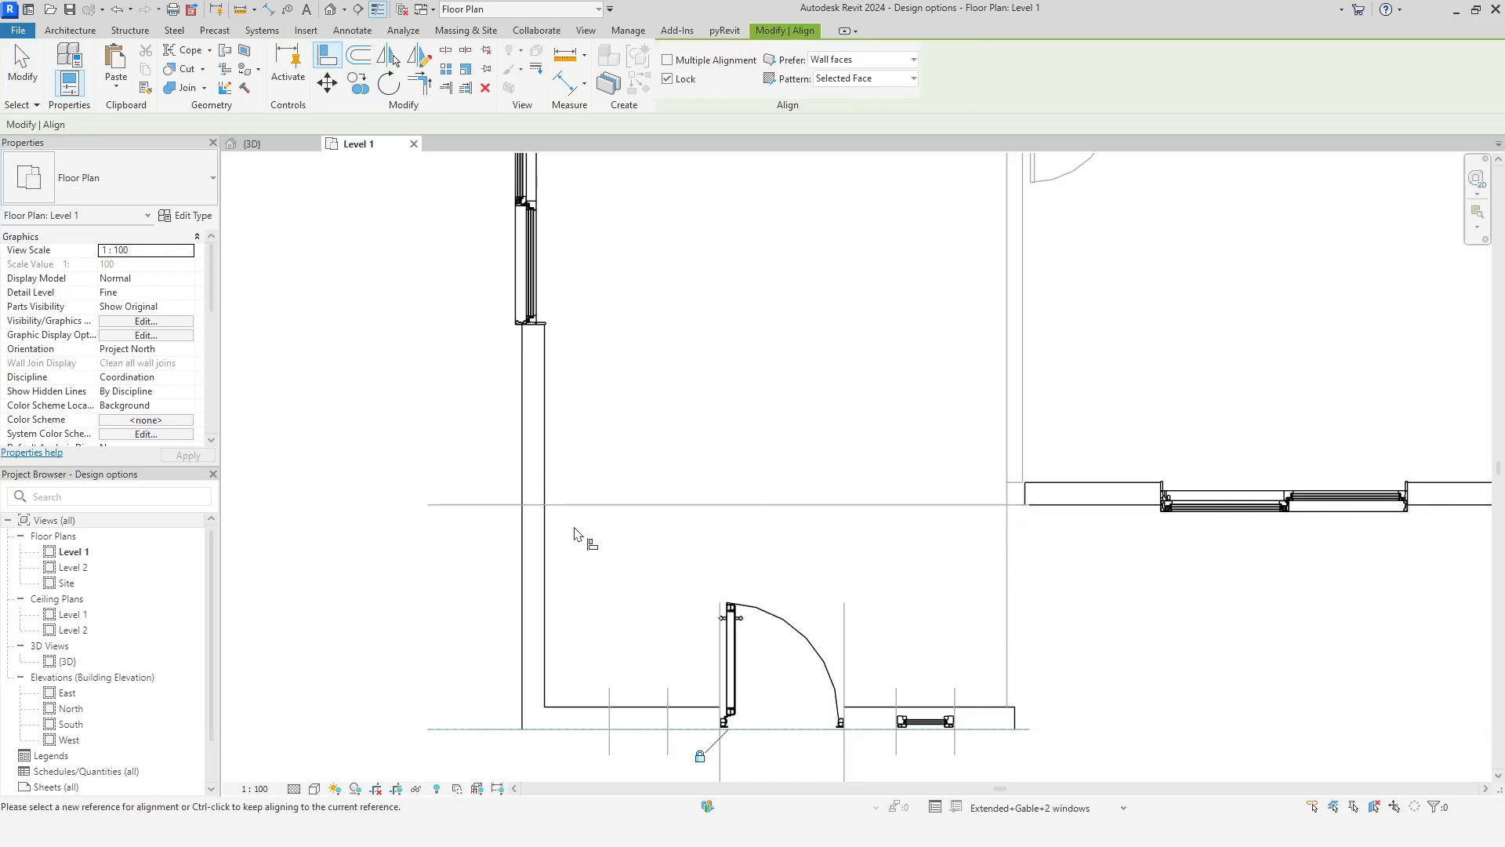
key(Escape)
key(Escape)
Draw a matching Generic - 200mm 2 wall from the projecting entrance wall back towards the main front wall
click(991, 718)
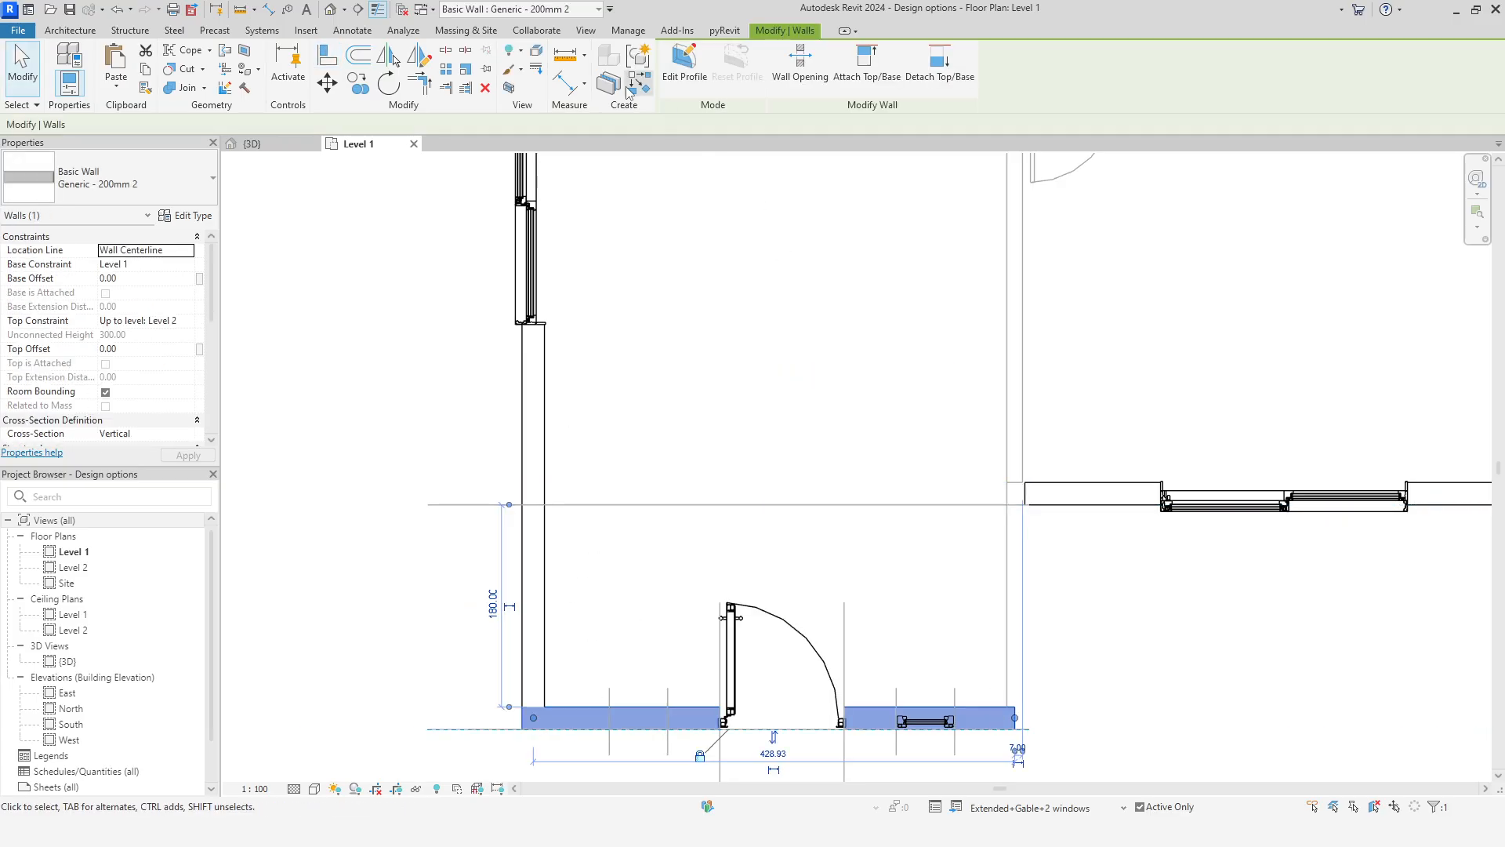
key(c)
key(s)
click(1007, 684)
click(1007, 560)
right_click(935, 394)
click(968, 401)
Align the new return wall's inner face with the partition's face and trim it into a corner with the sliding-door wall
click(329, 57)
click(1008, 540)
click(993, 580)
key(Escape)
key(Escape)
click(1023, 574)
click(1040, 496)
key(Escape)
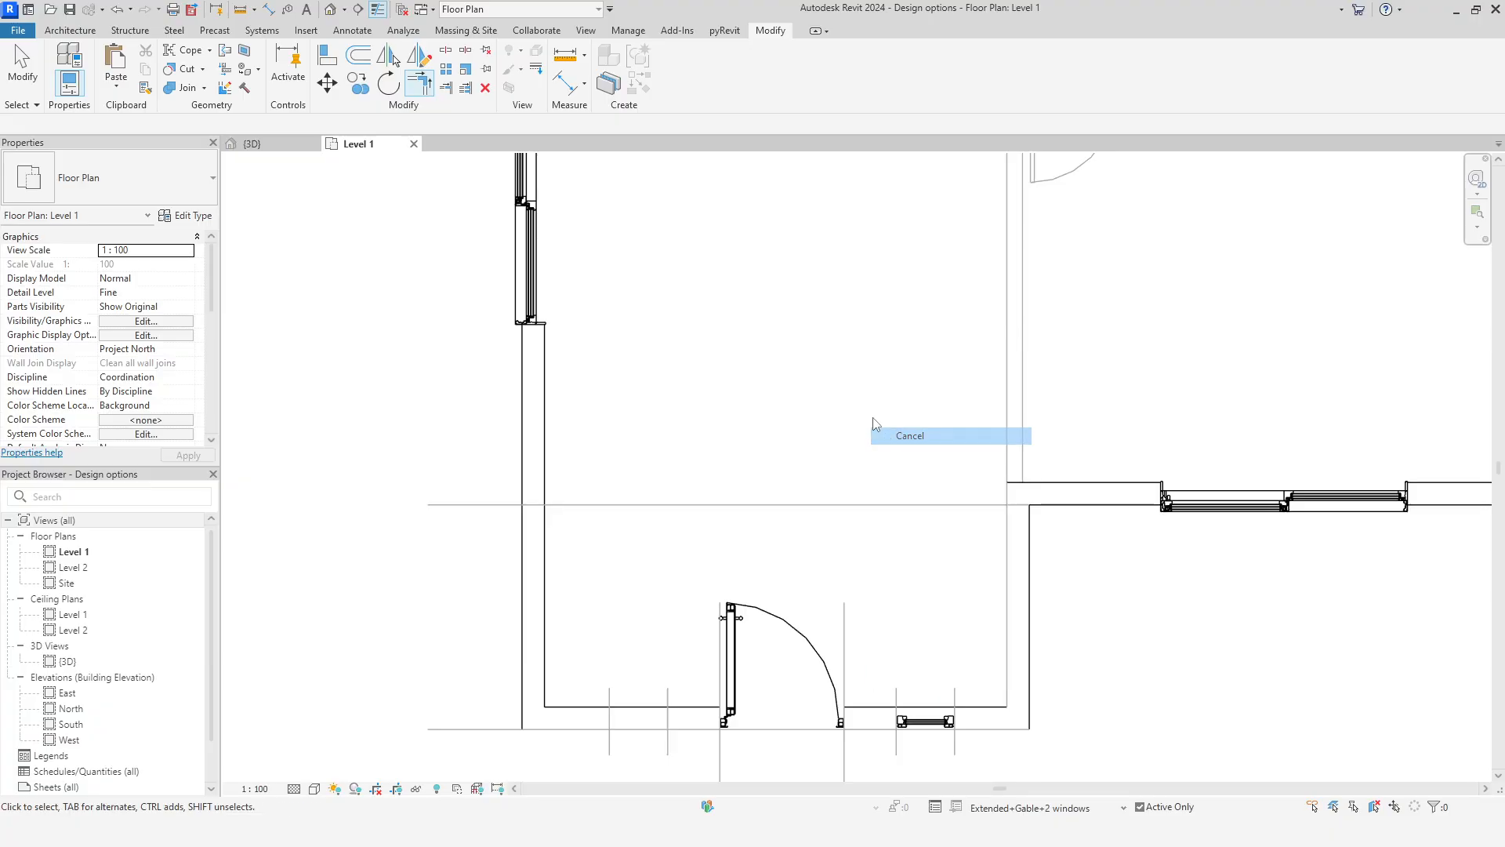
Edit the floor boundary so its outline follows the outer faces of the projecting entrance walls, and finish the sketch
key(Tab)
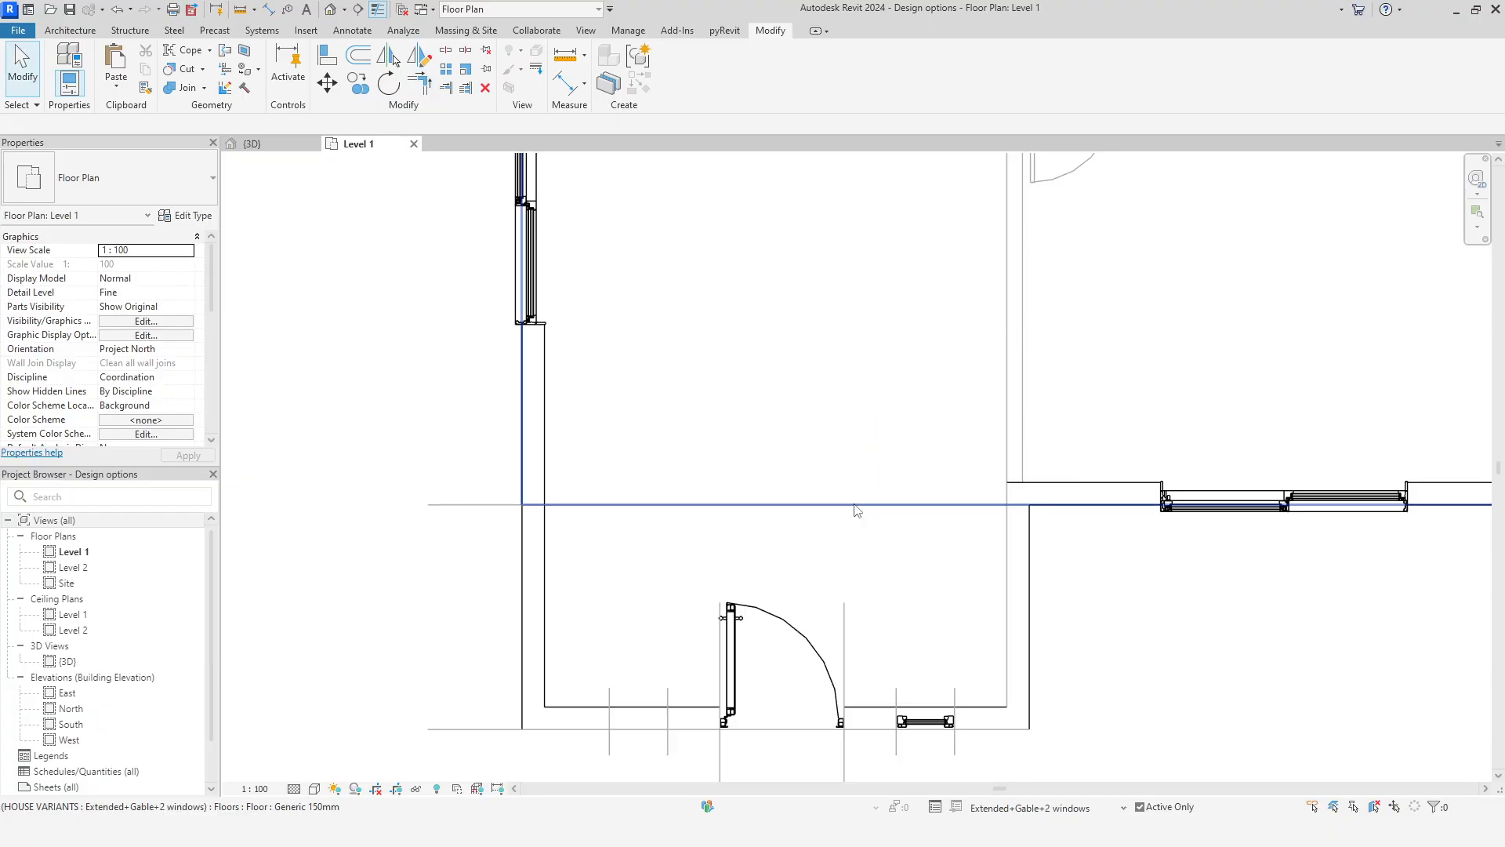
click(856, 510)
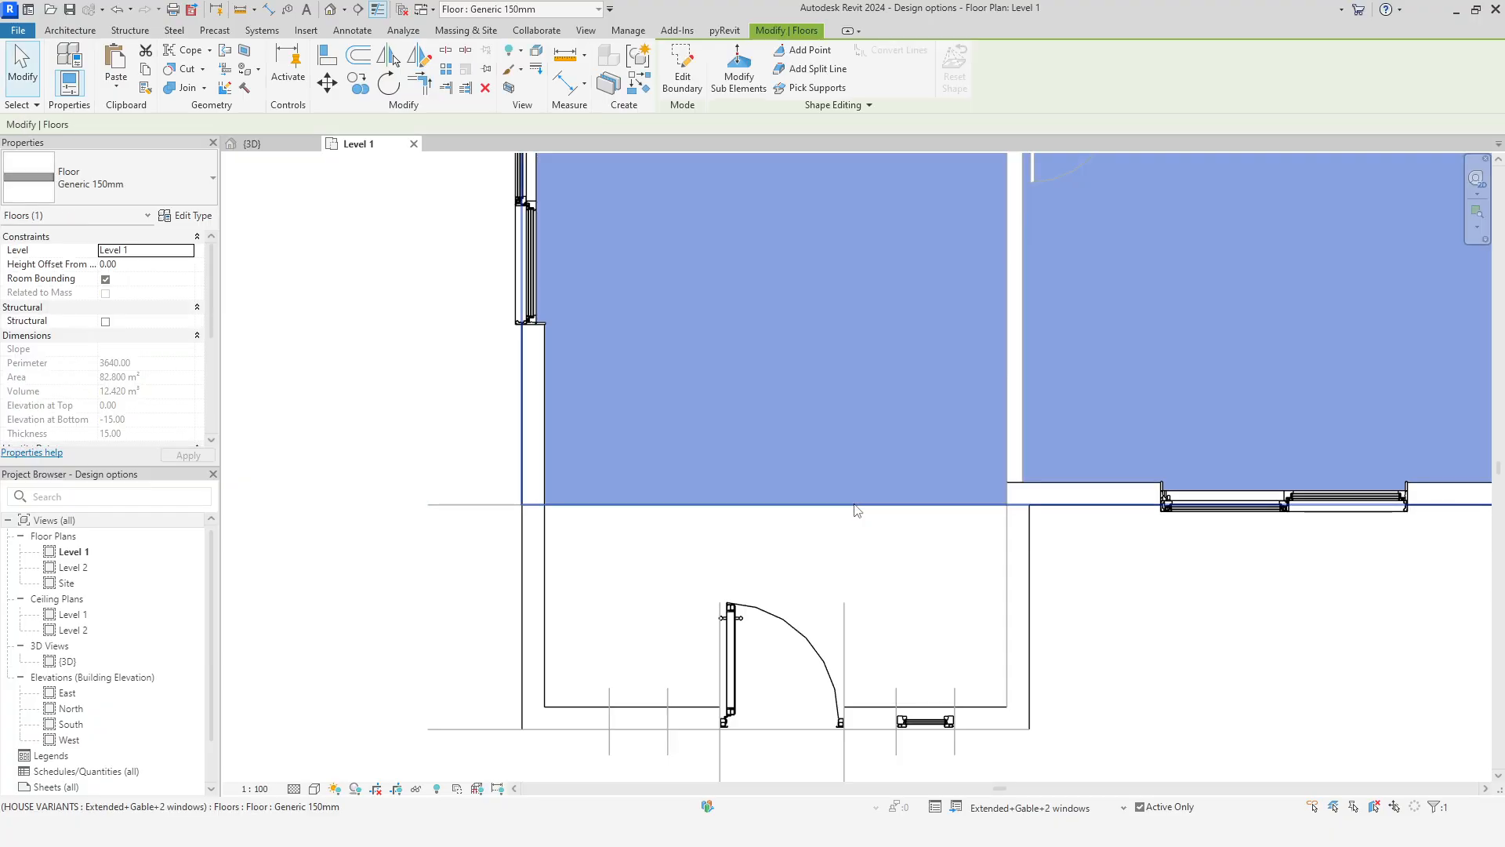
click(693, 91)
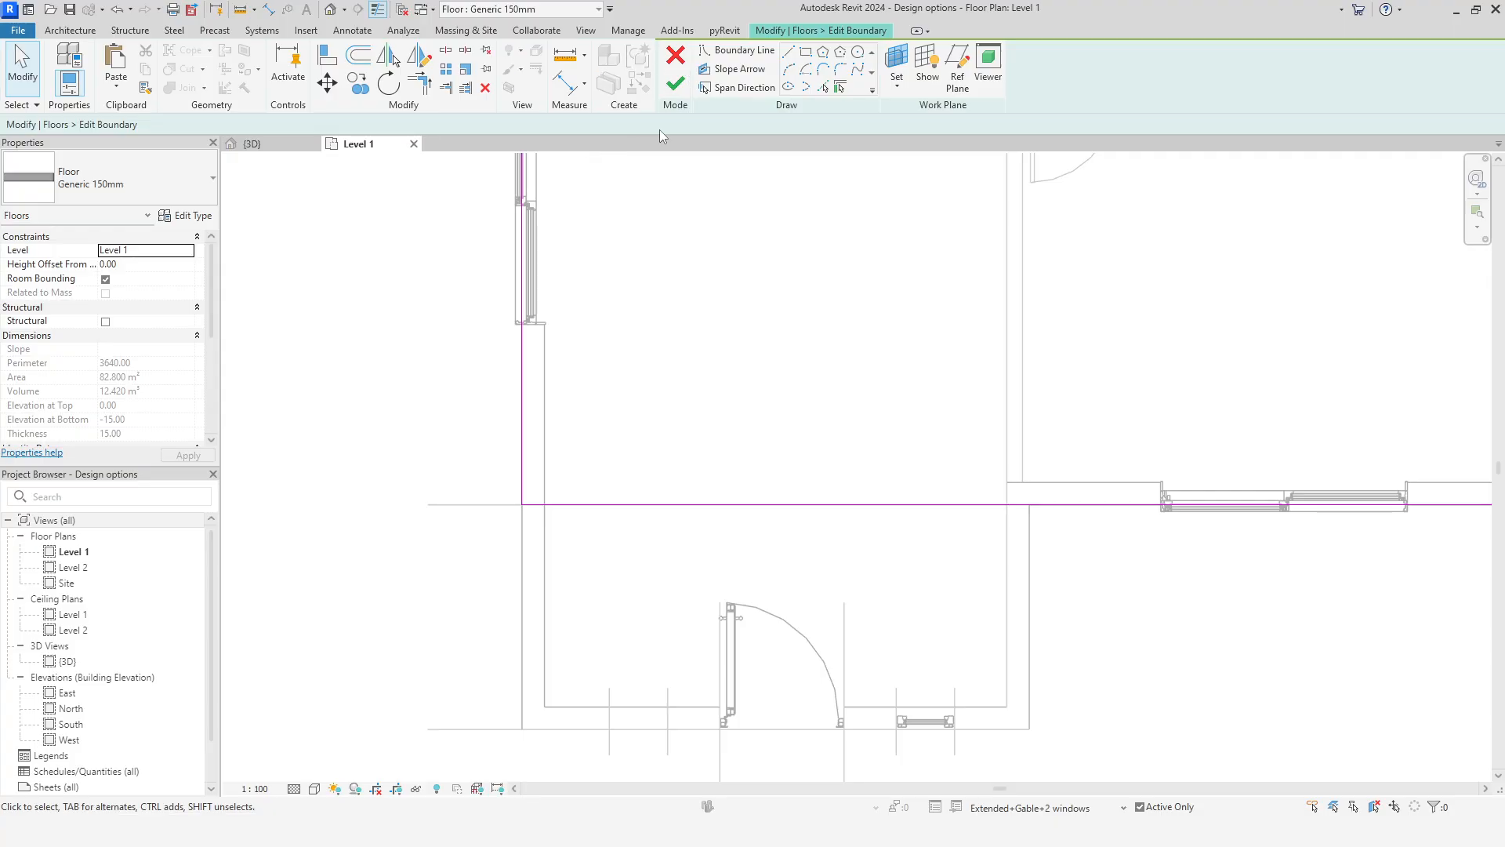
click(822, 86)
click(1034, 588)
click(990, 733)
click(419, 84)
click(524, 465)
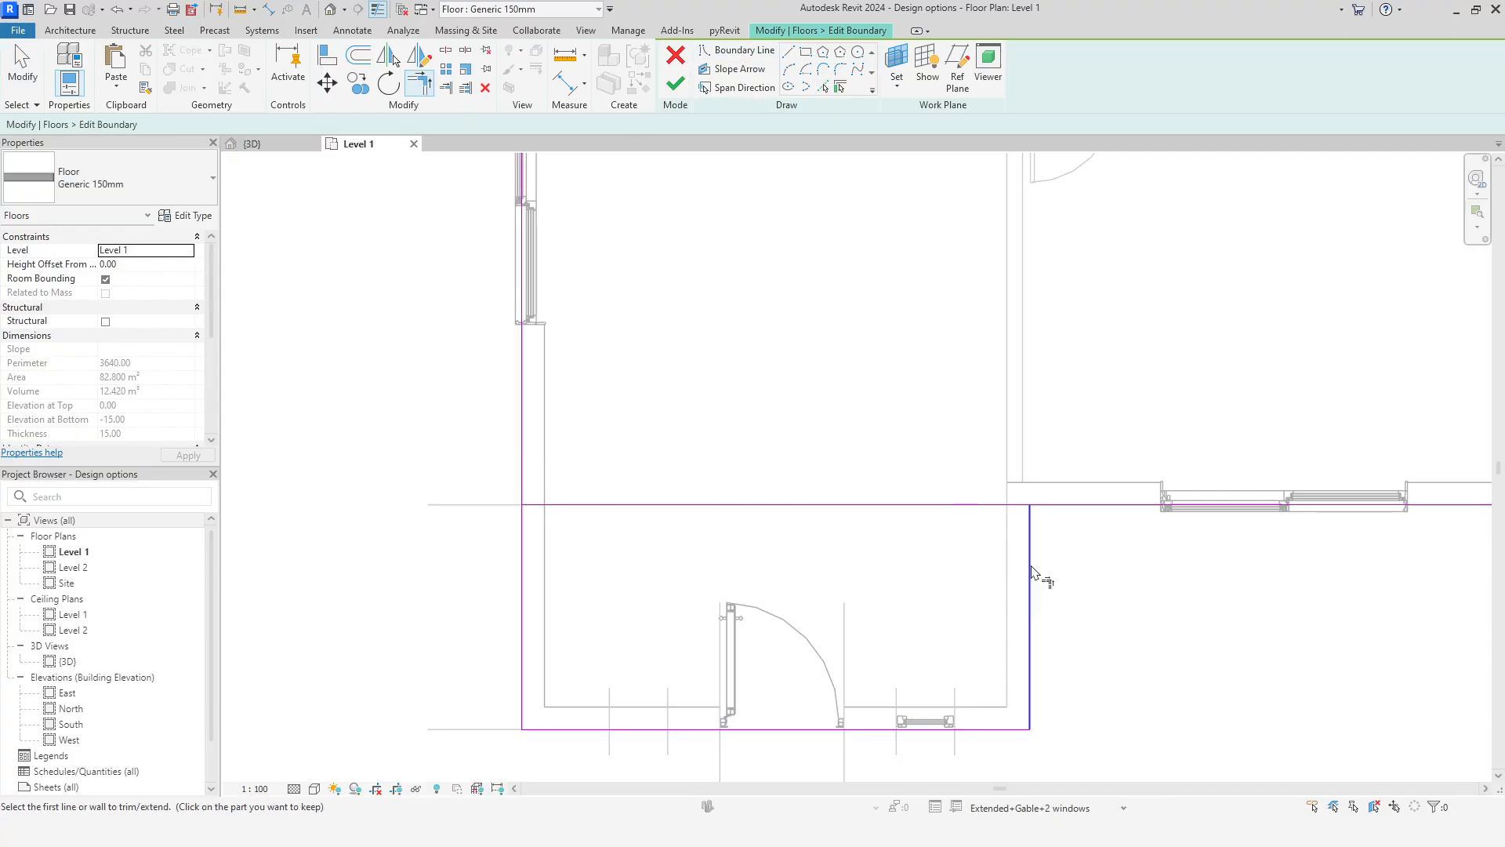
click(1058, 505)
click(676, 83)
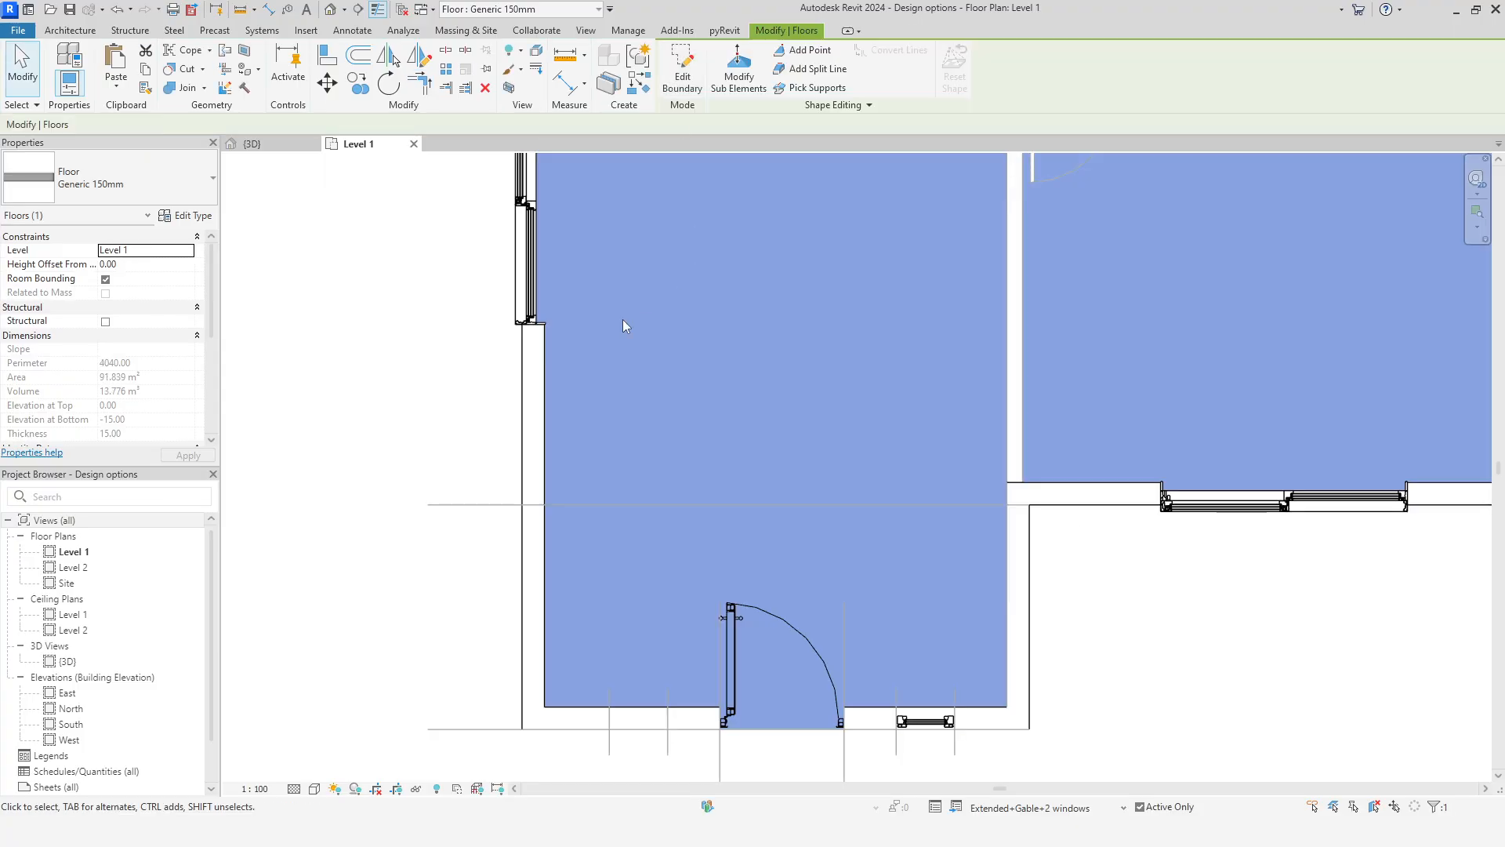
Mirror a copy of the narrow window beside the front door about the door's centreline
click(254, 145)
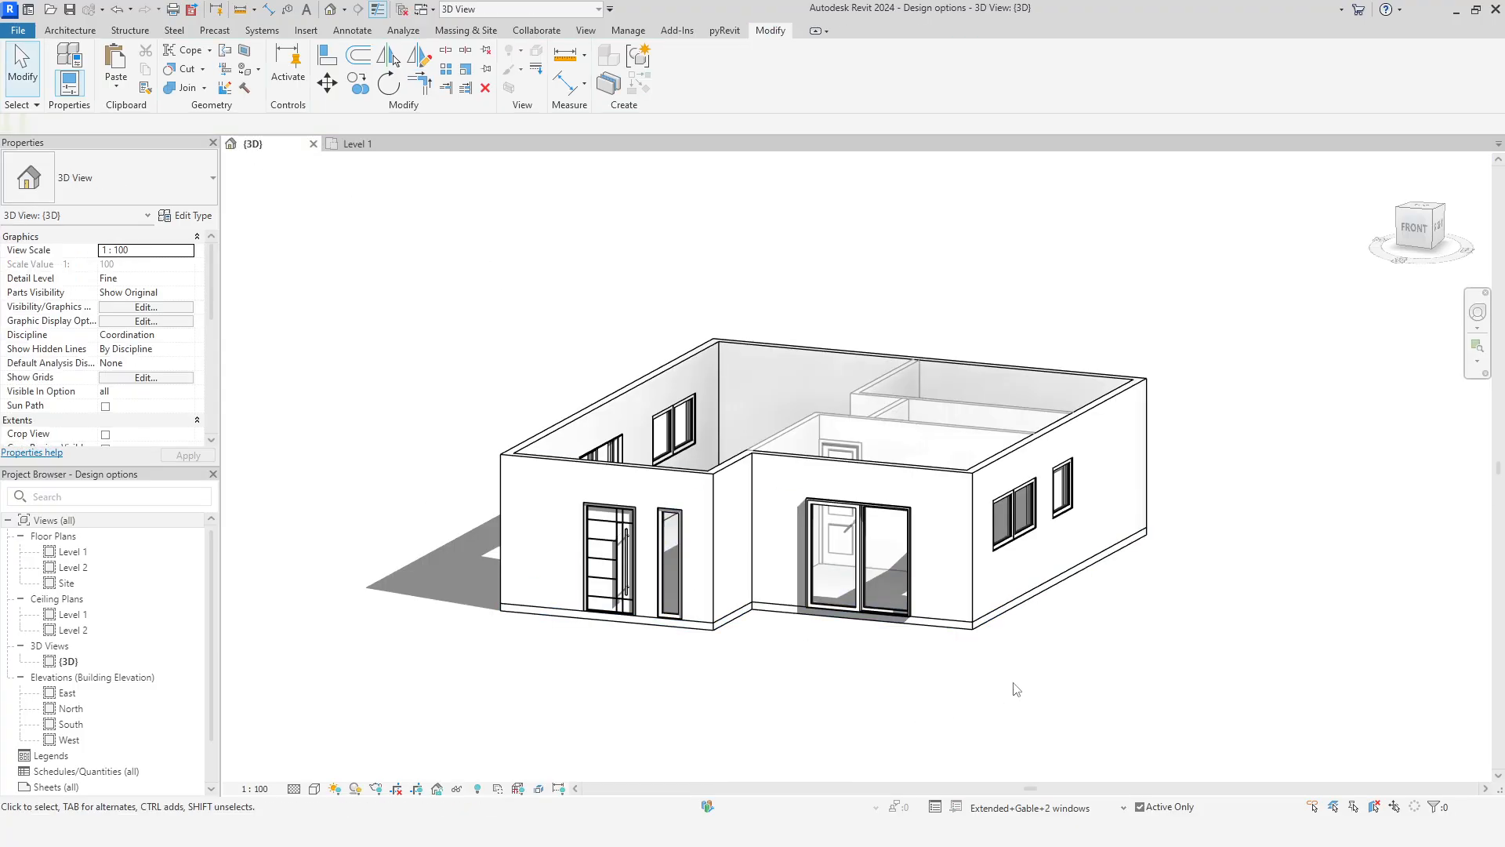
click(378, 145)
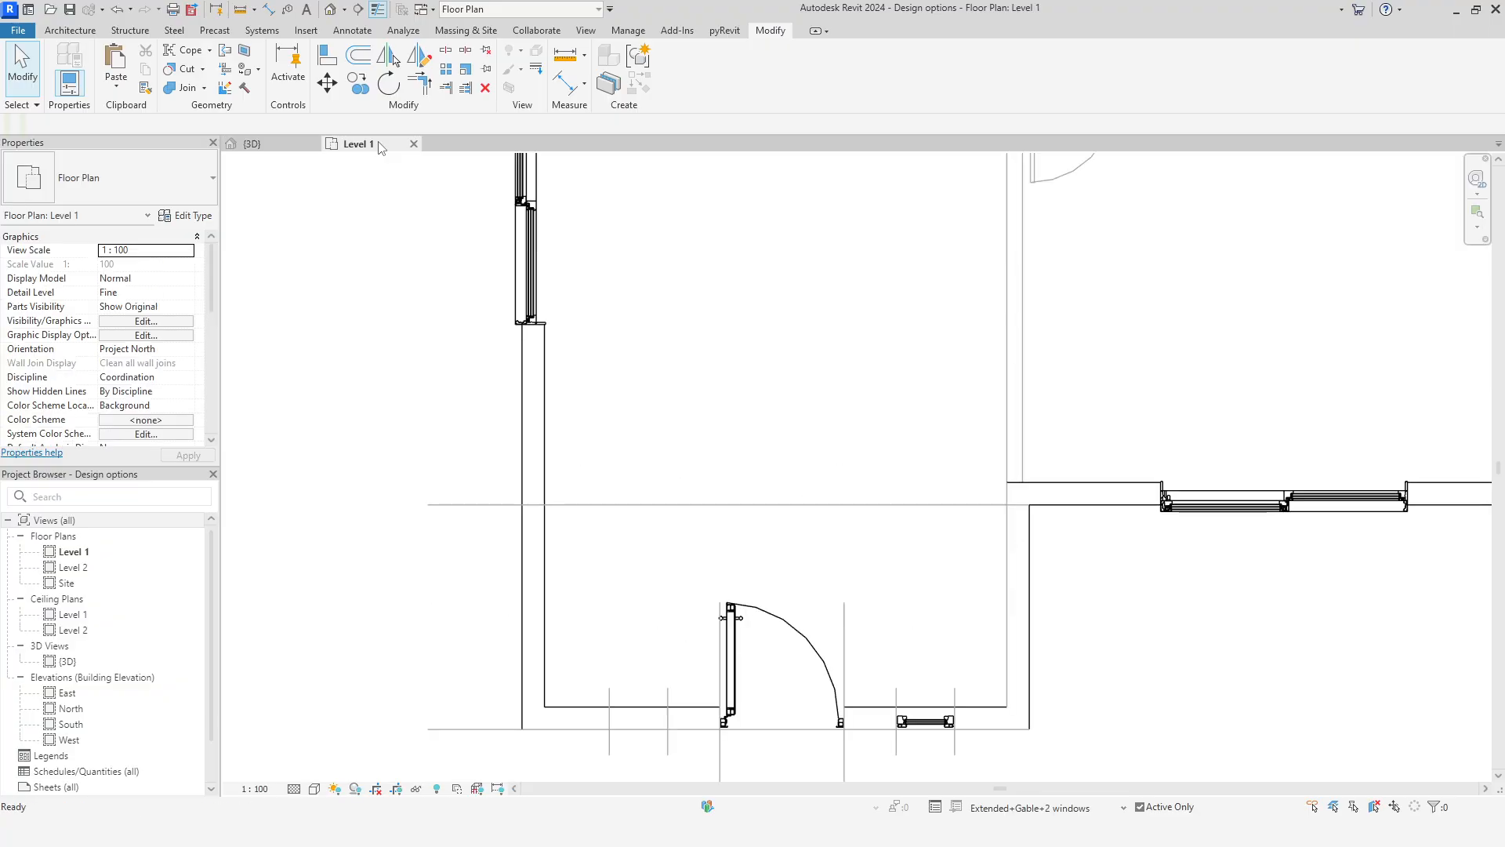
click(925, 719)
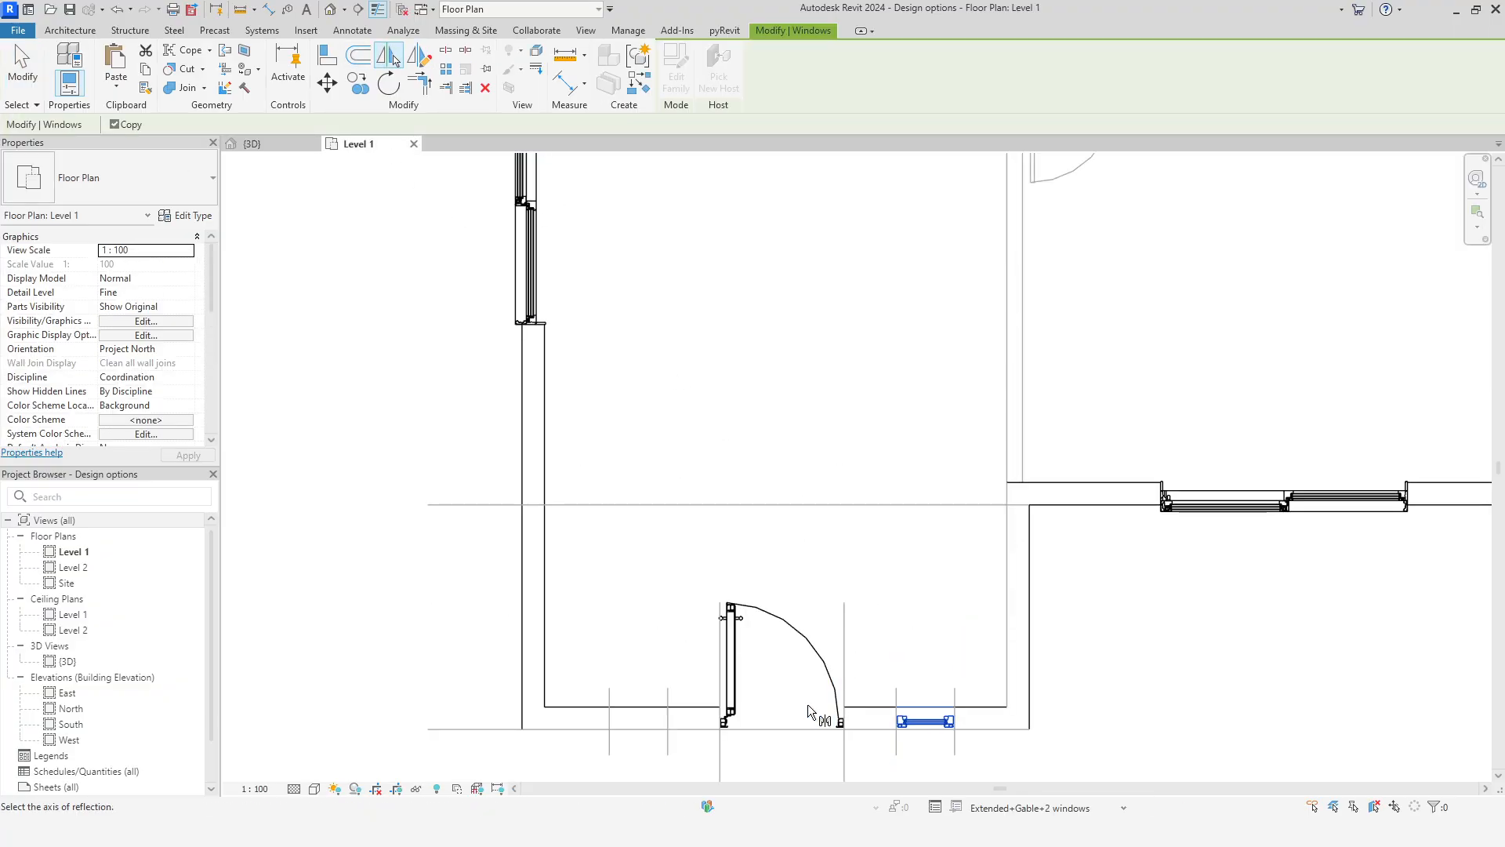
click(639, 720)
key(ctrl+Tab)
Copy the gable roof from Extended+Gable+Sliding and paste it aligned to the same place in Extended+Gable+2 windows
click(1018, 807)
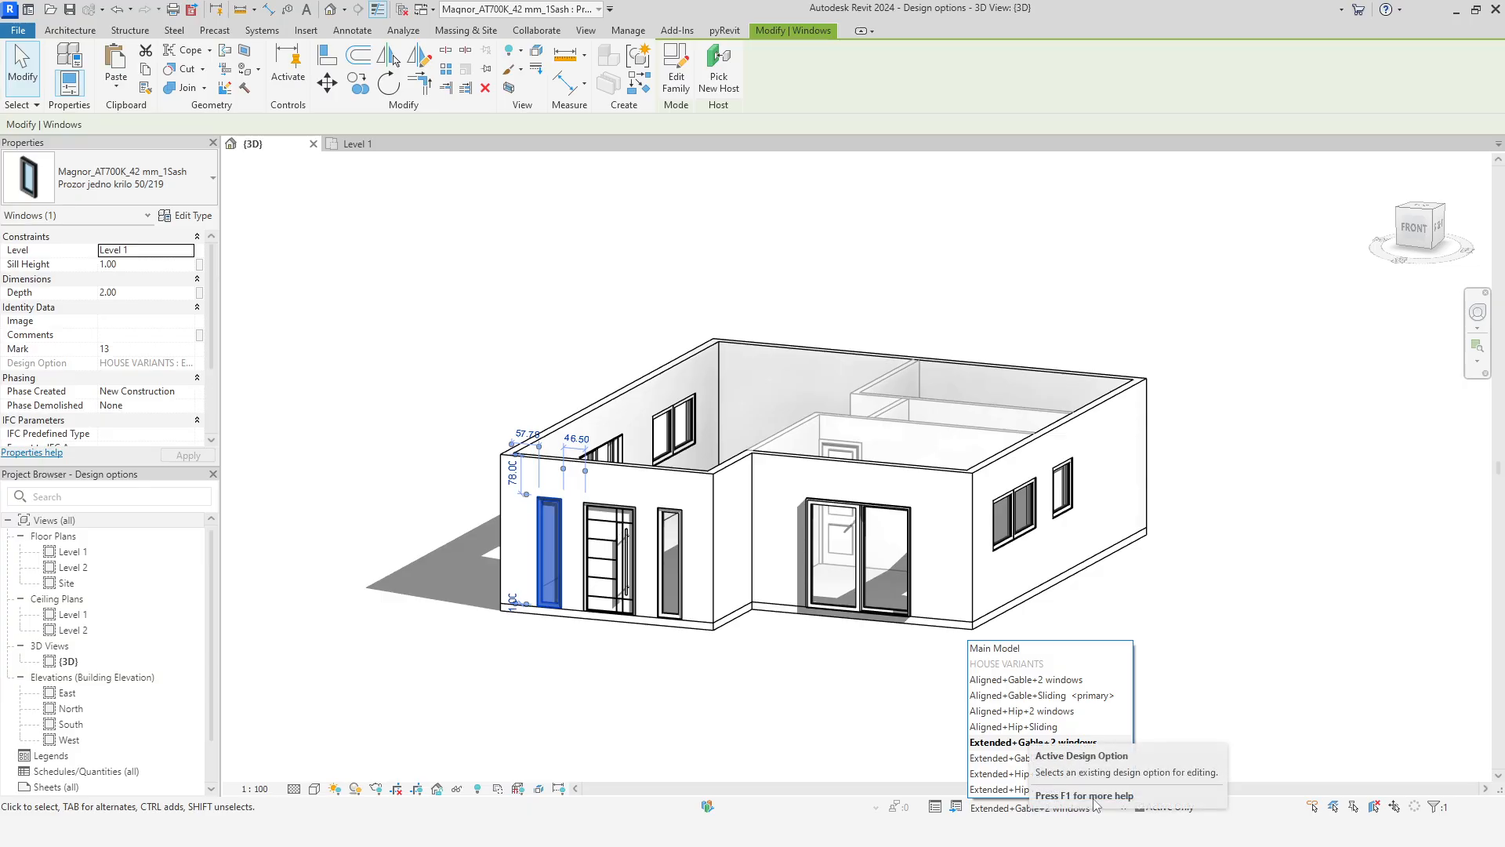
click(1101, 759)
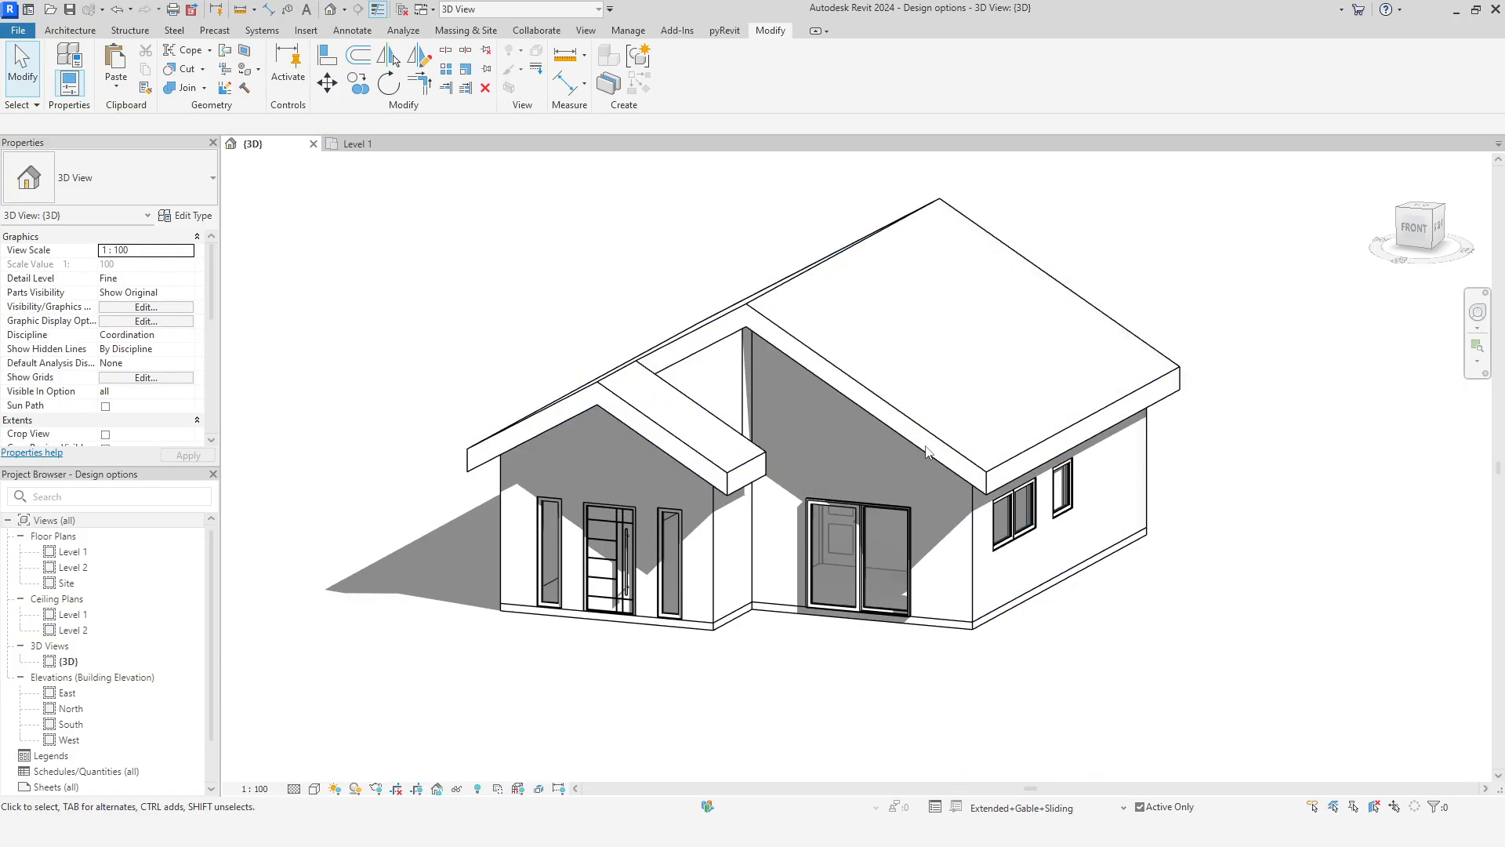
click(897, 380)
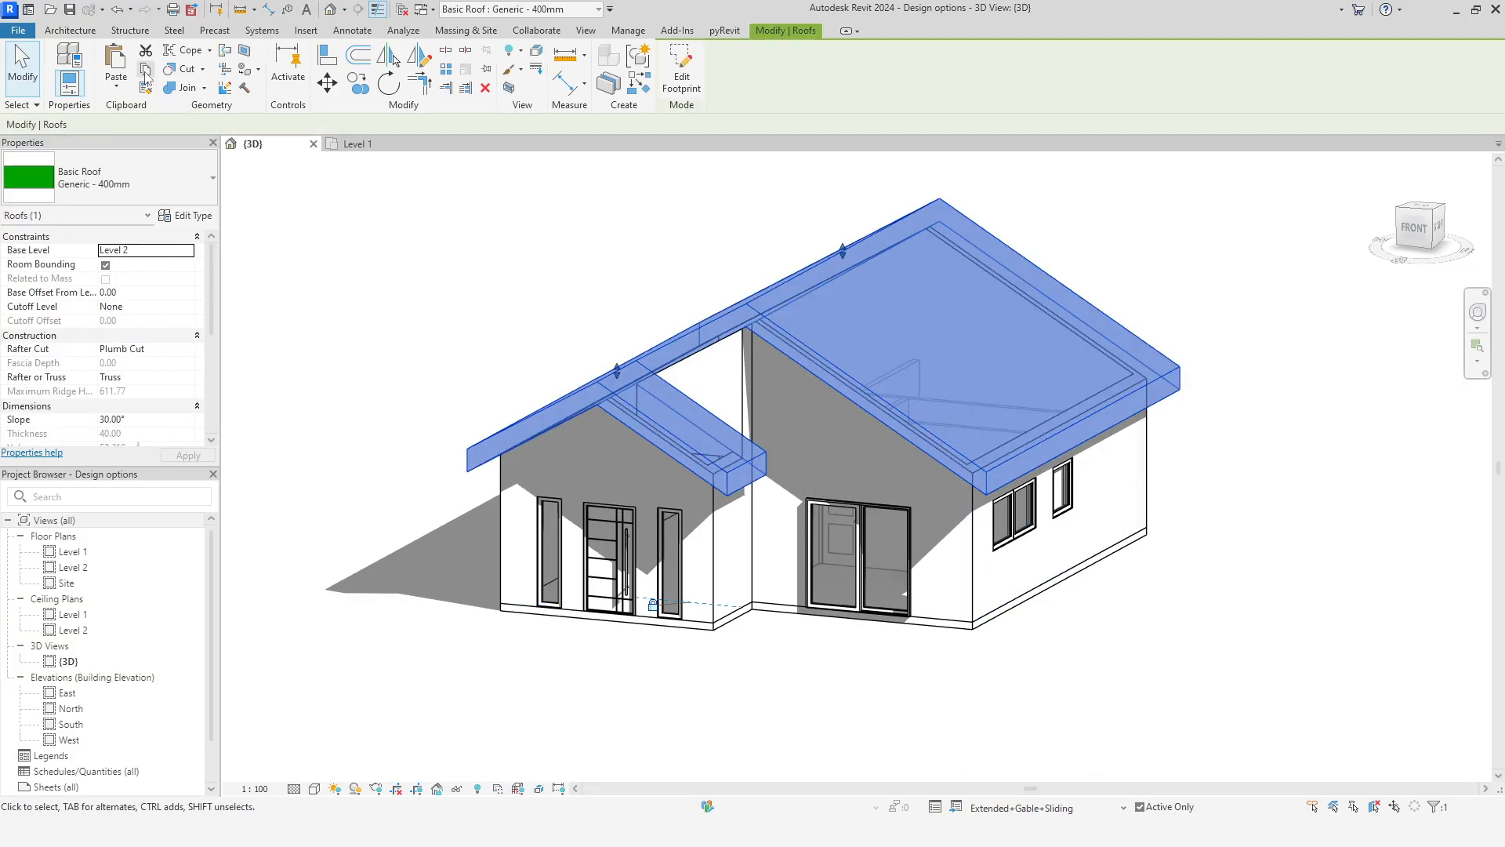
click(1042, 807)
click(1111, 742)
click(116, 84)
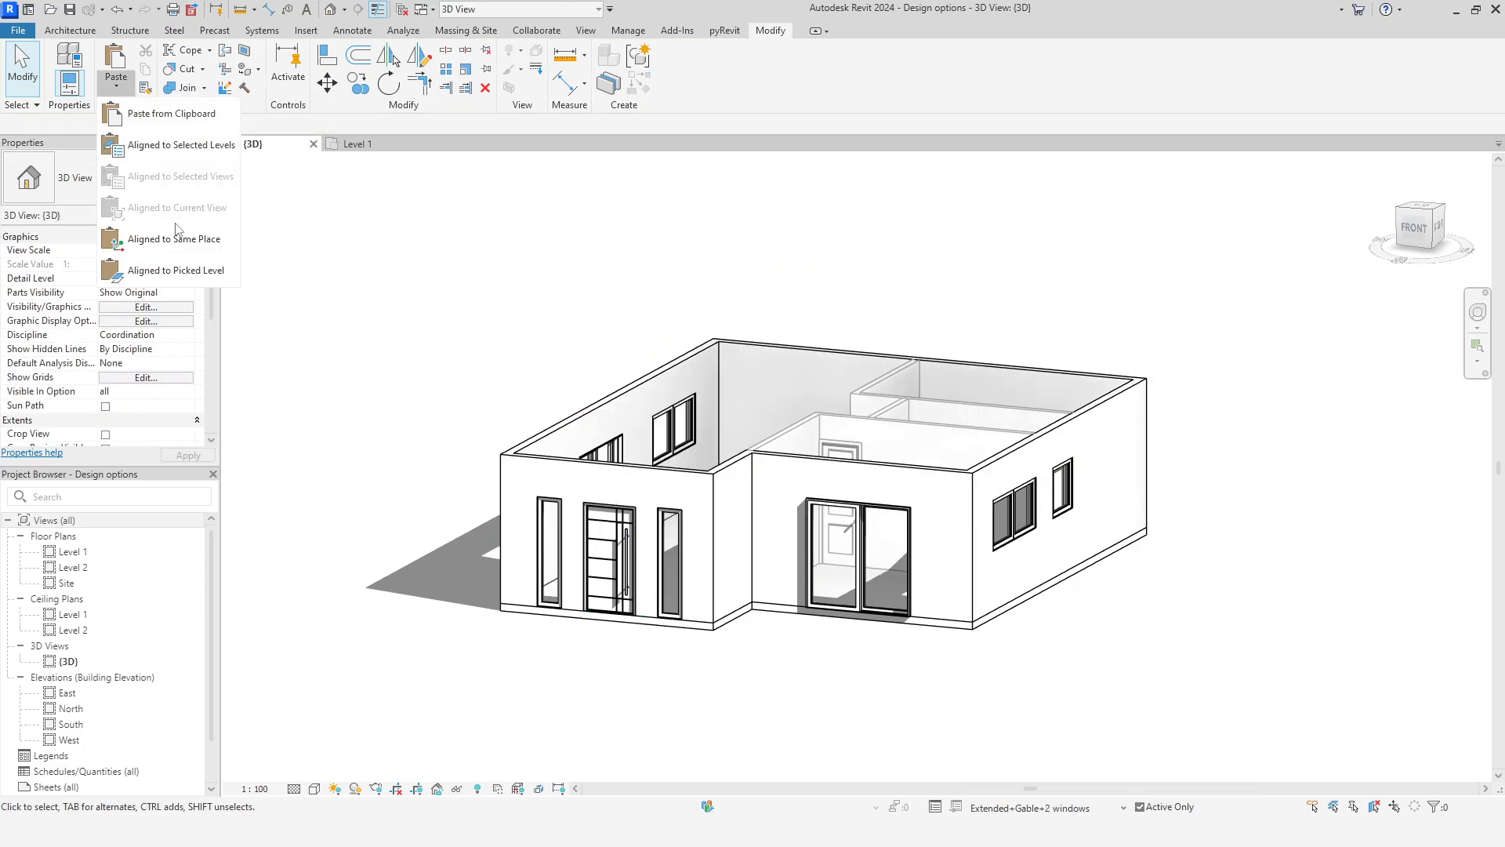
click(176, 238)
click(1066, 671)
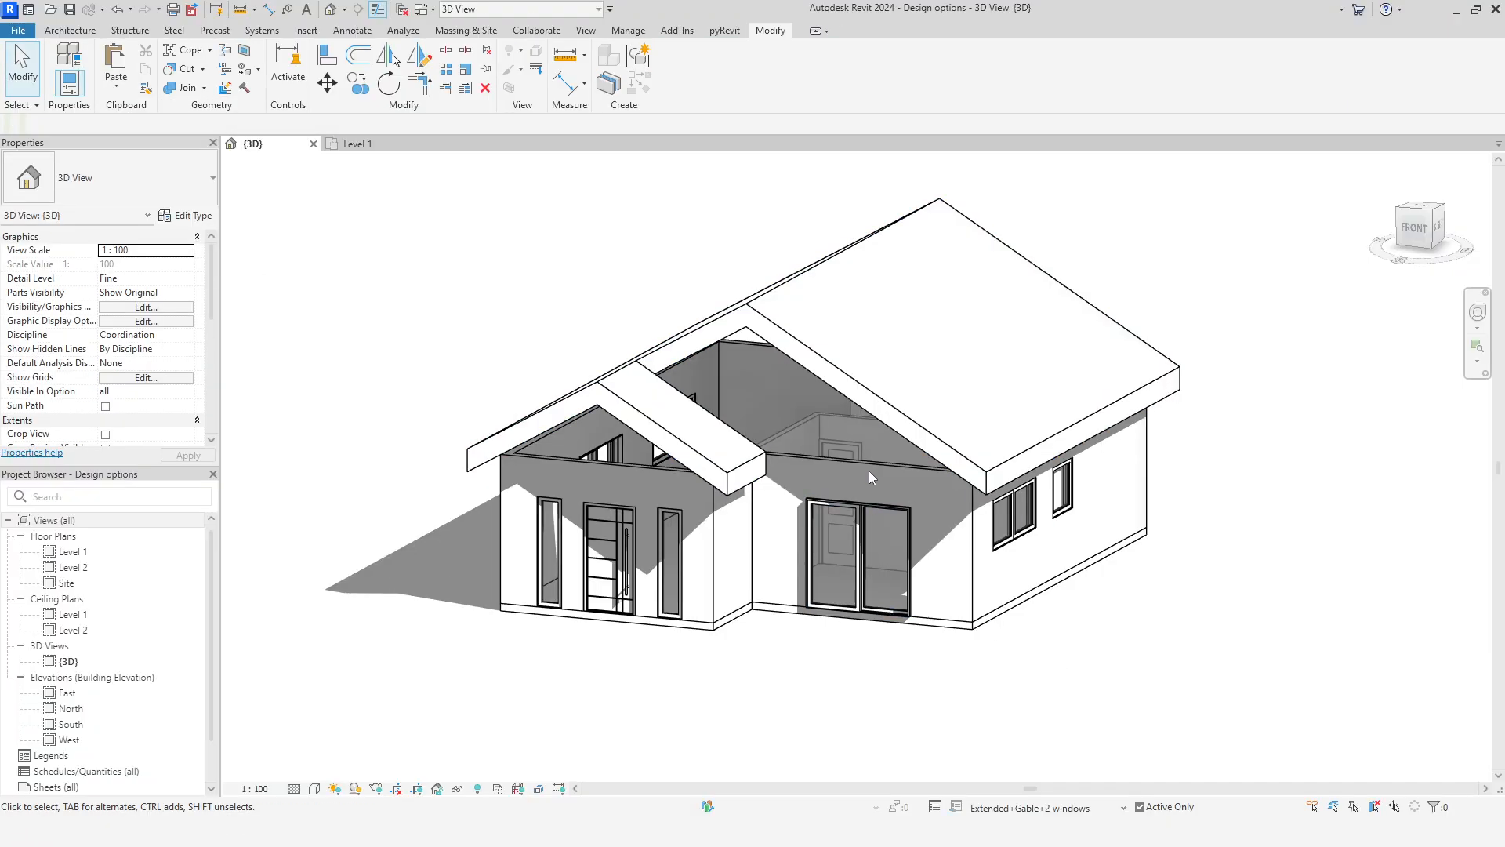
Attach the tops of all the connected exterior walls to the gable roof
key(Tab)
click(863, 458)
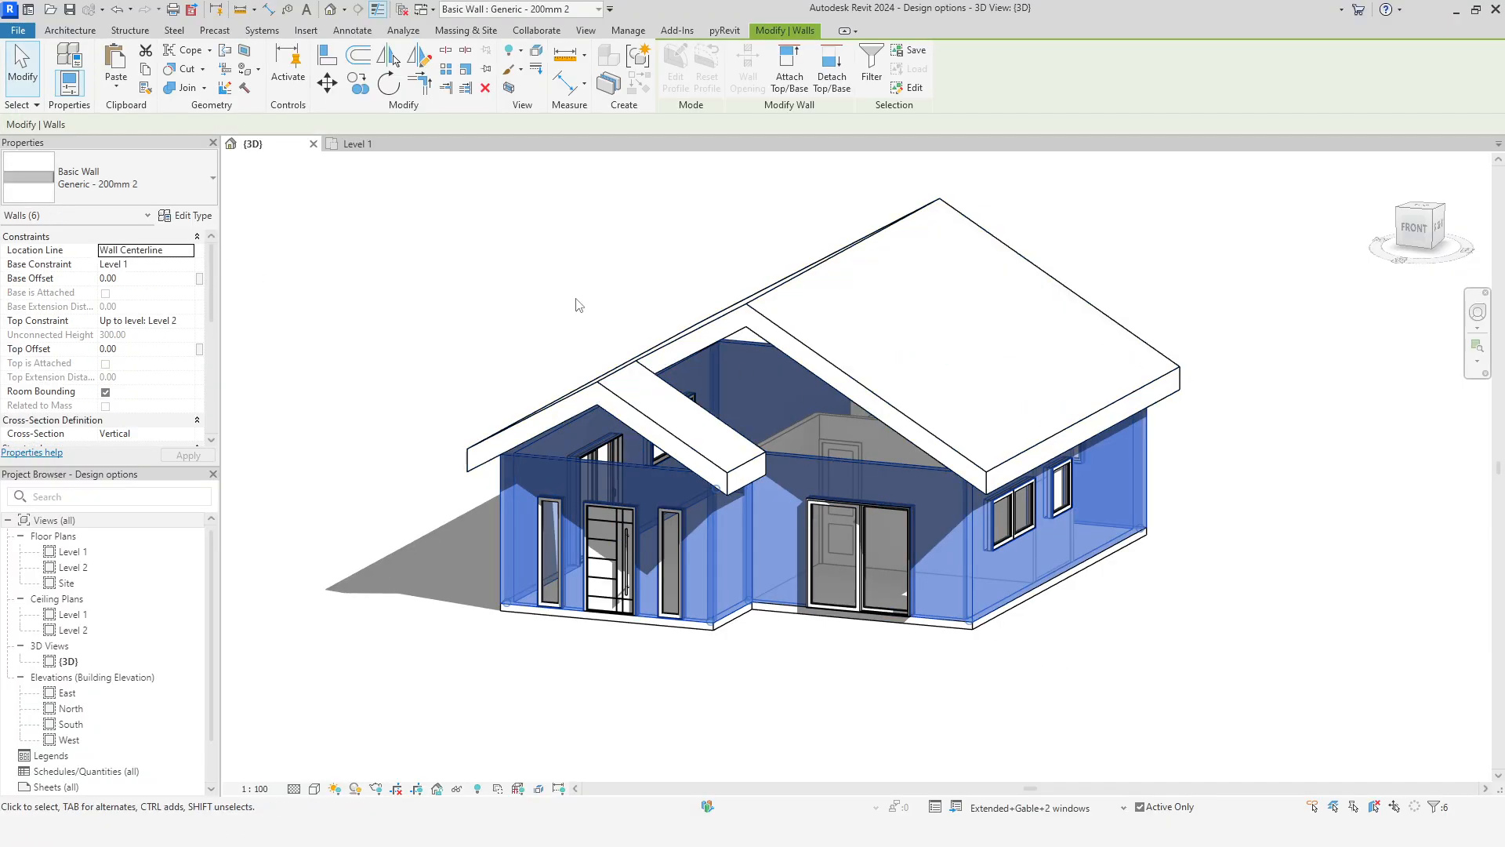
click(789, 72)
click(796, 322)
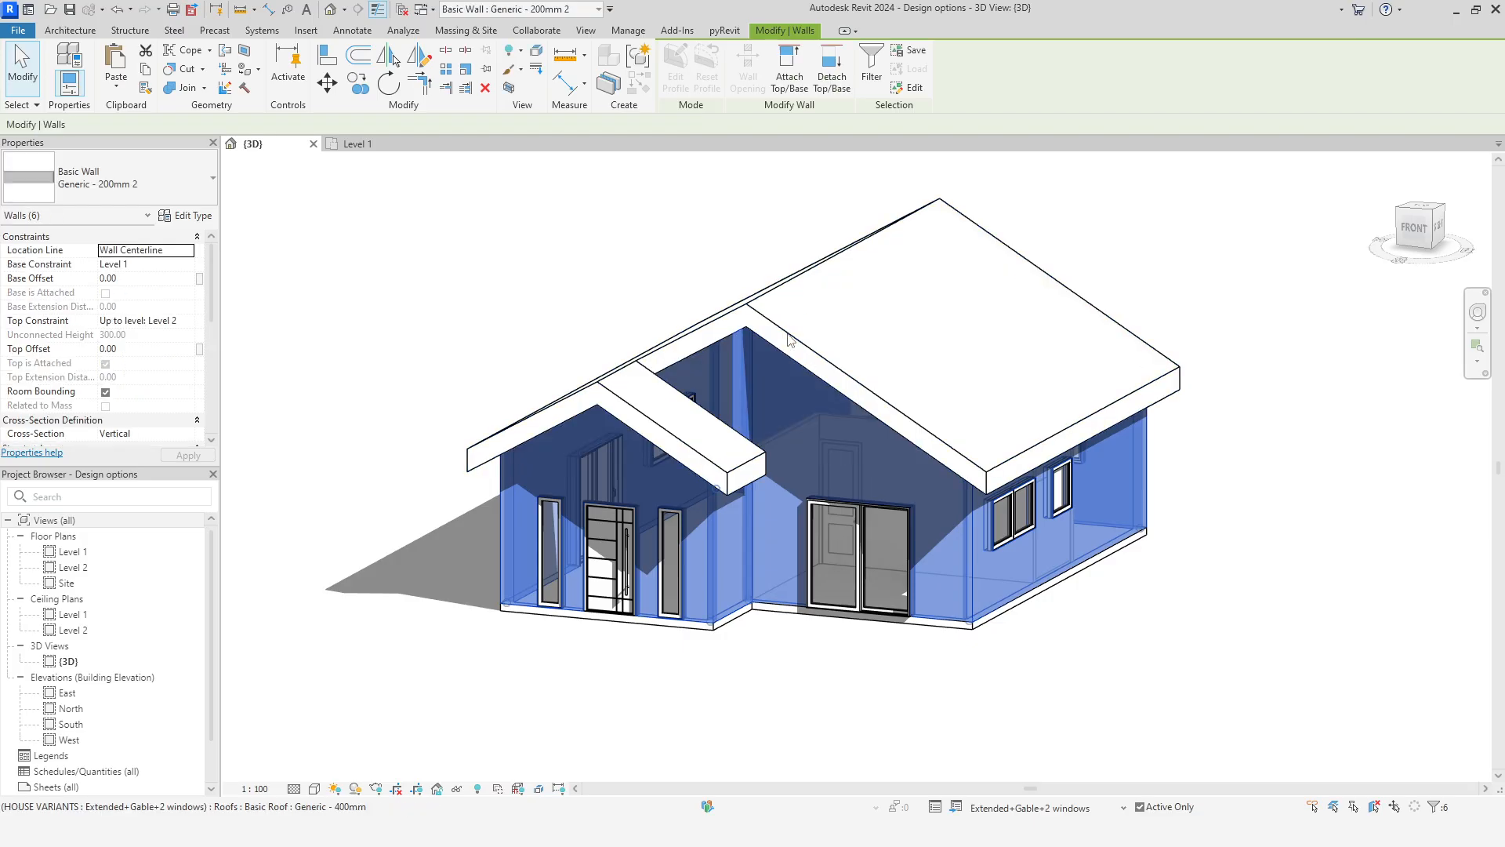
key(Escape)
Copy the raised wall under the roof step from Extended+Gable+Sliding and paste it aligned to the same place in Extended+Gable+2 windows
click(1124, 807)
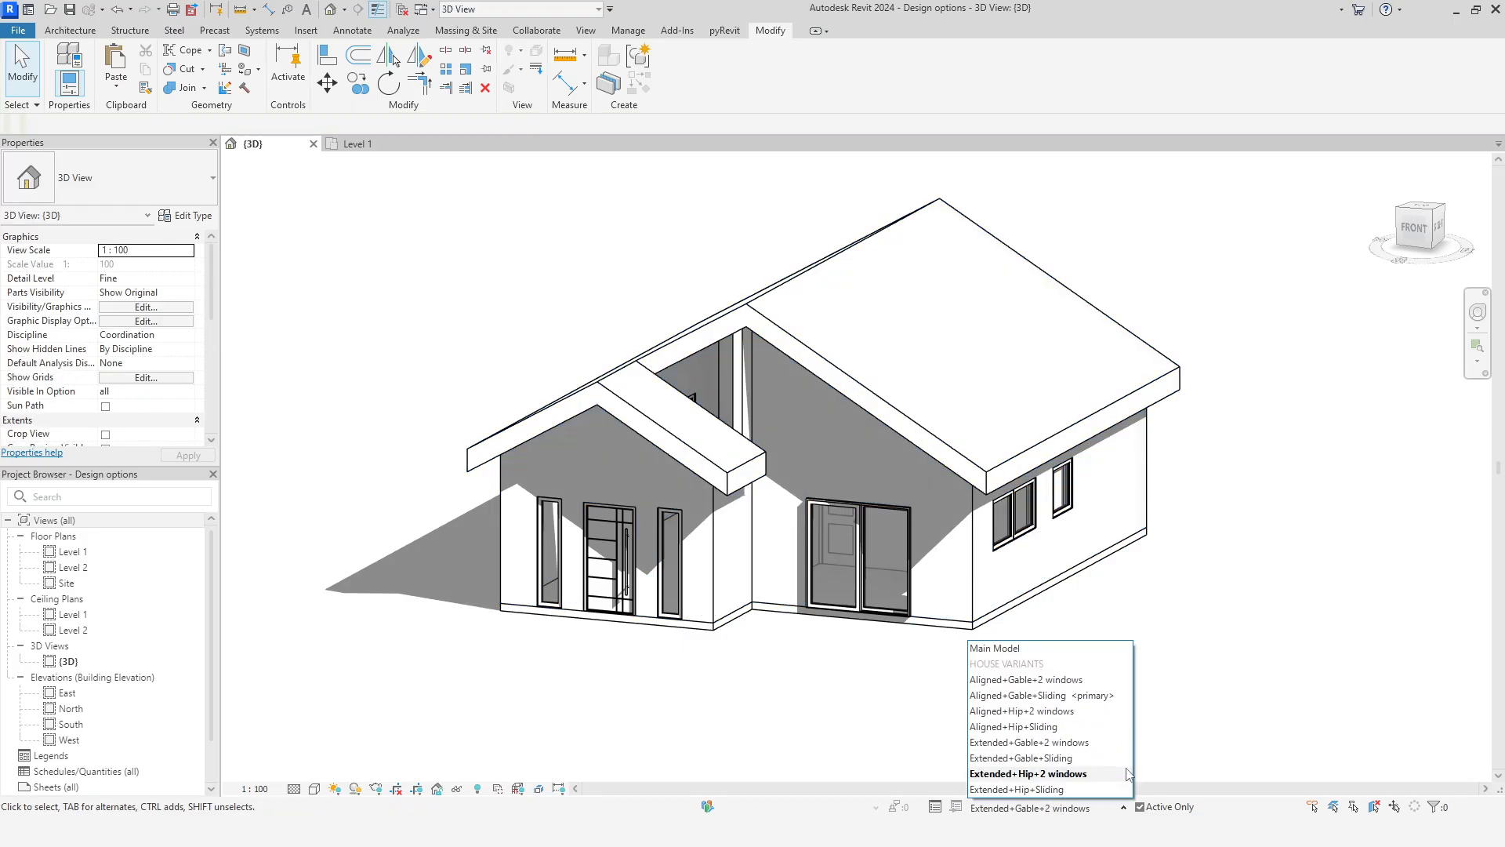
click(1097, 758)
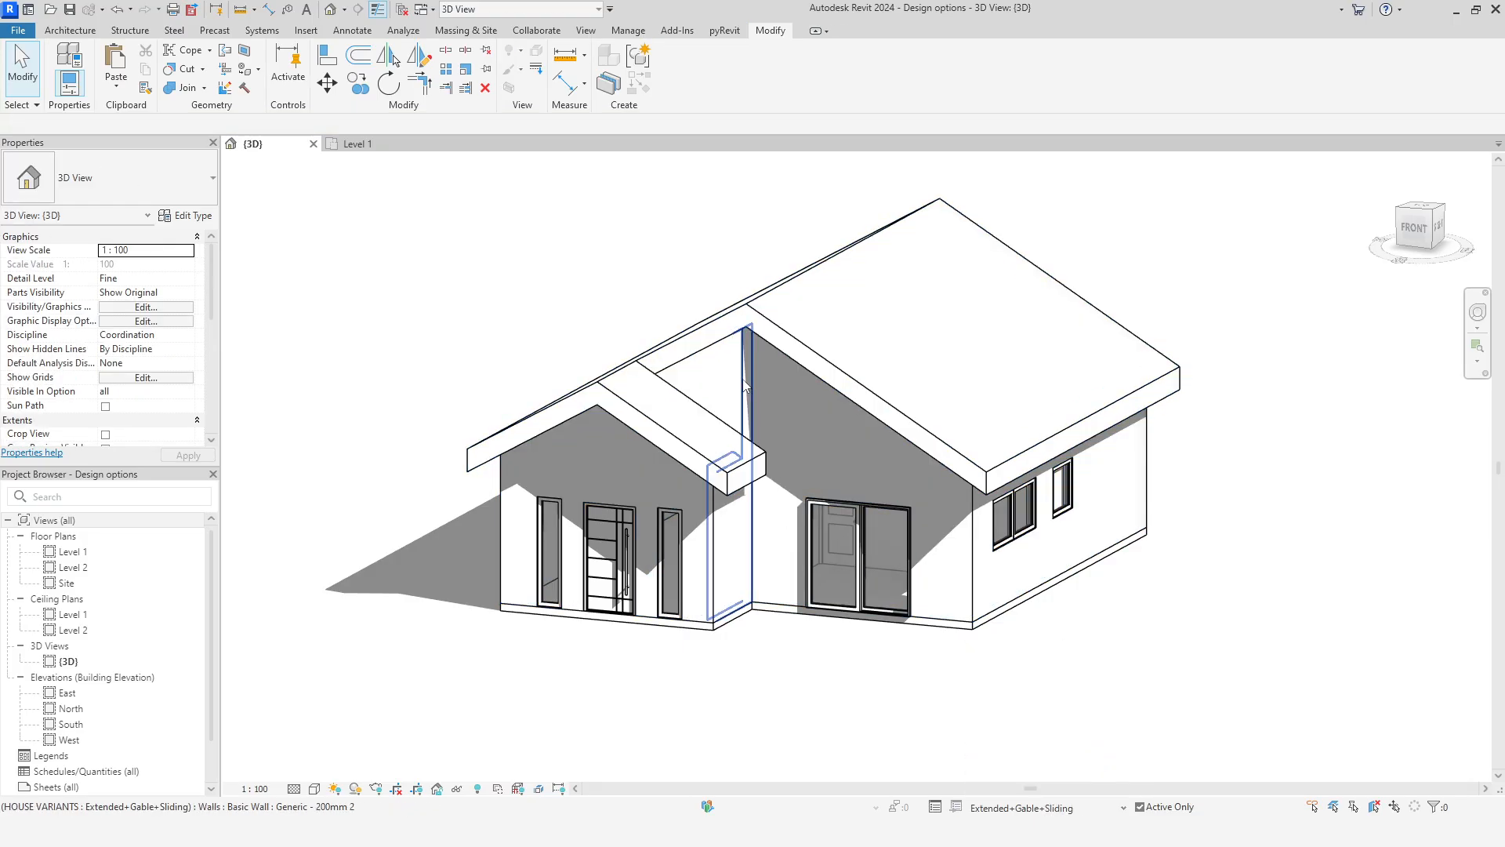
click(722, 349)
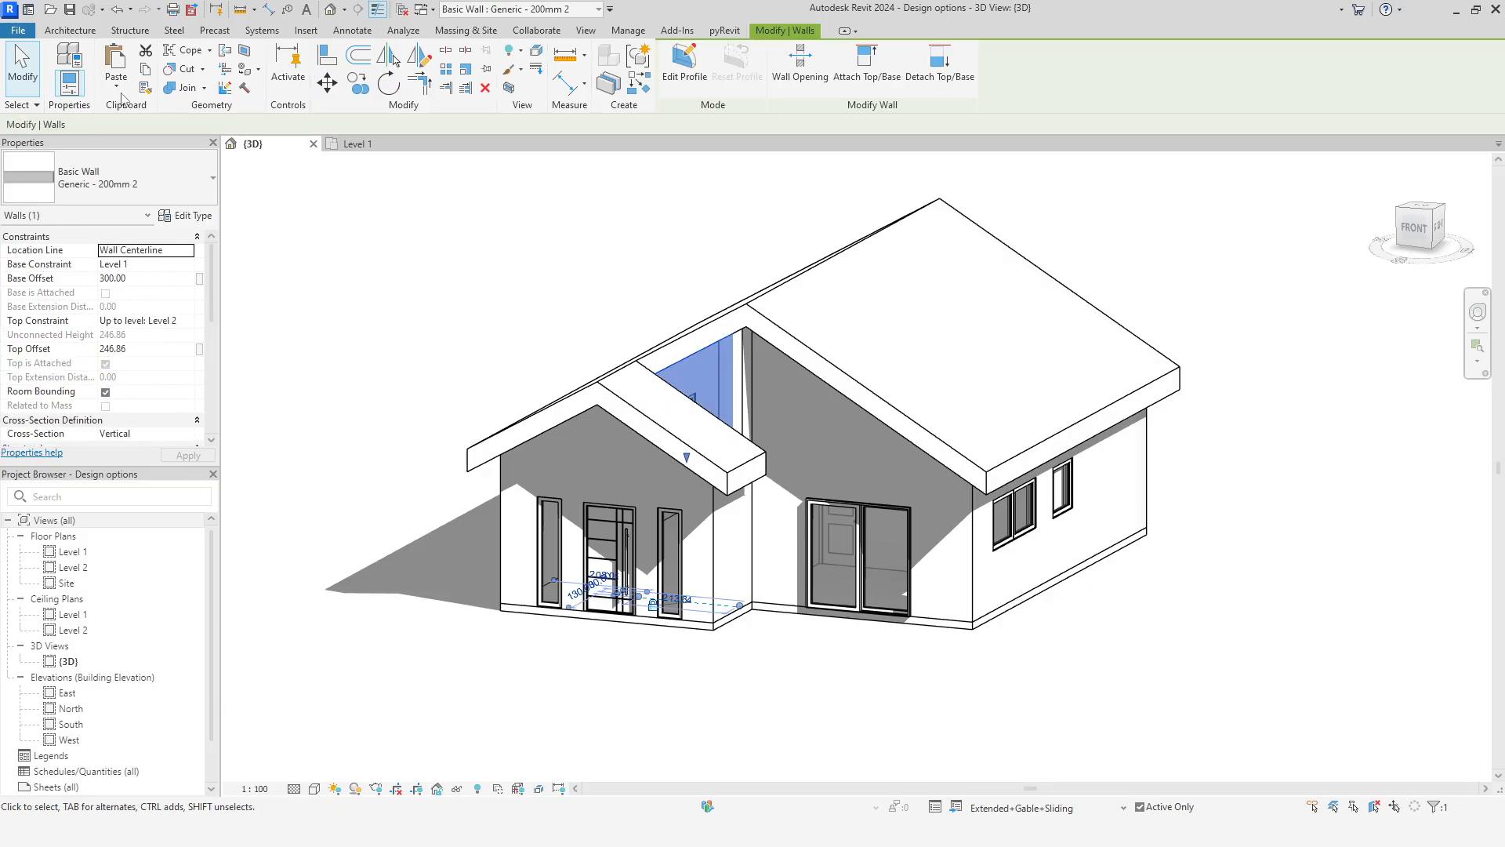
click(997, 809)
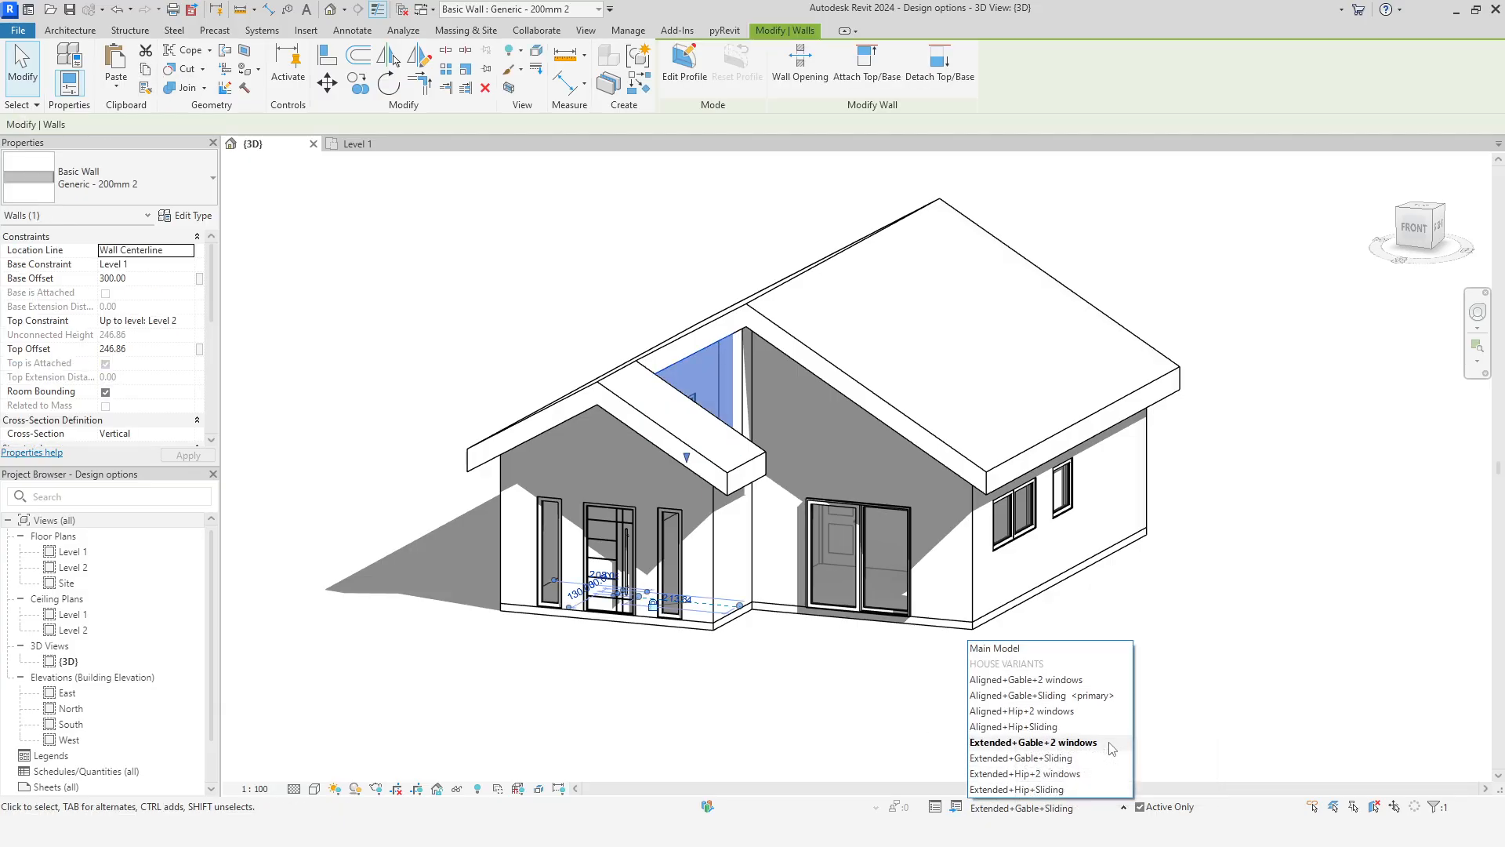
click(1033, 743)
click(116, 87)
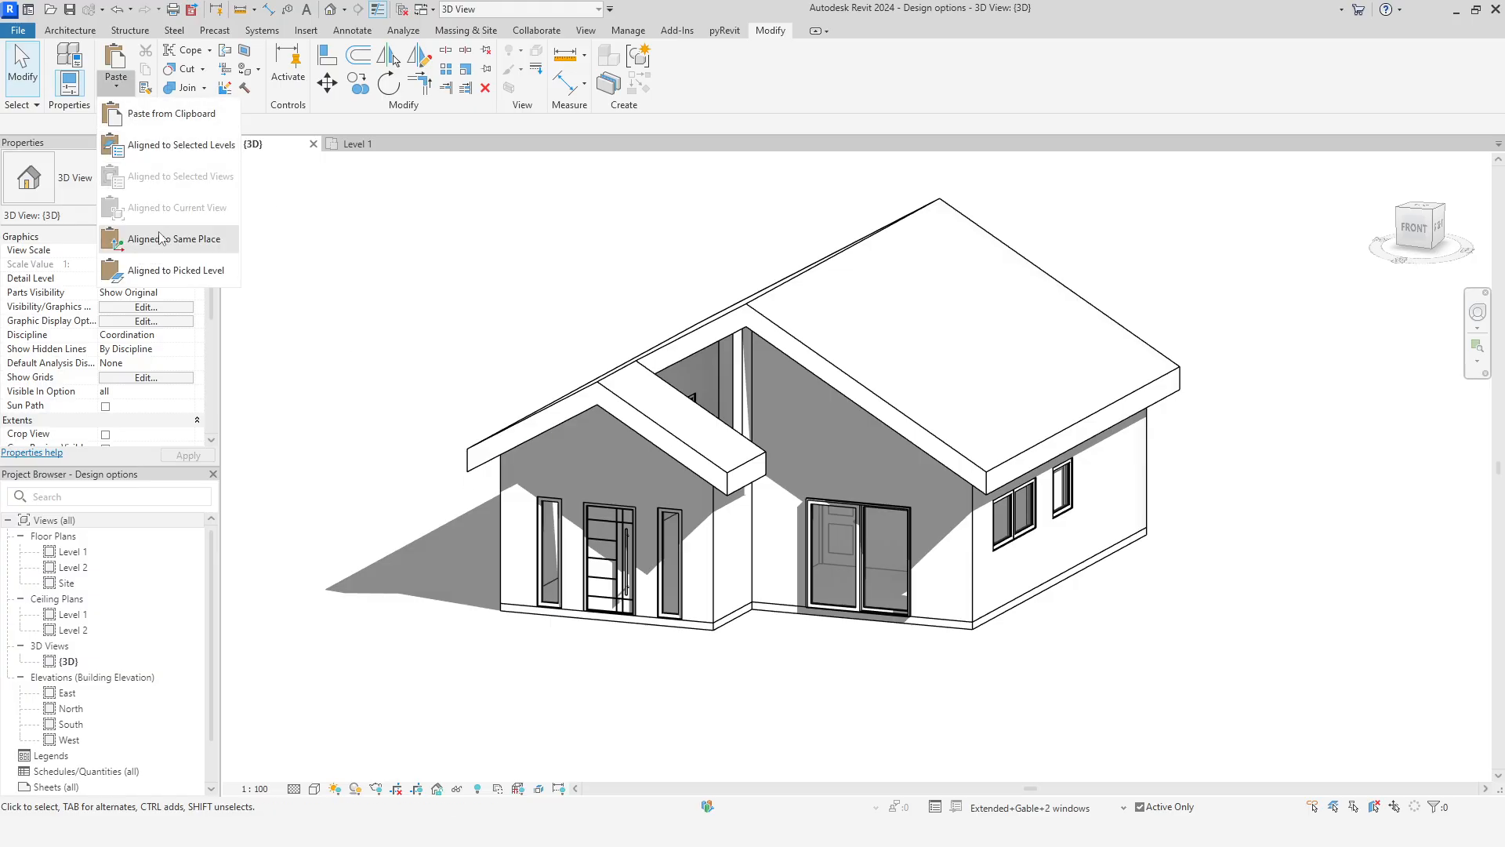
click(156, 239)
click(793, 671)
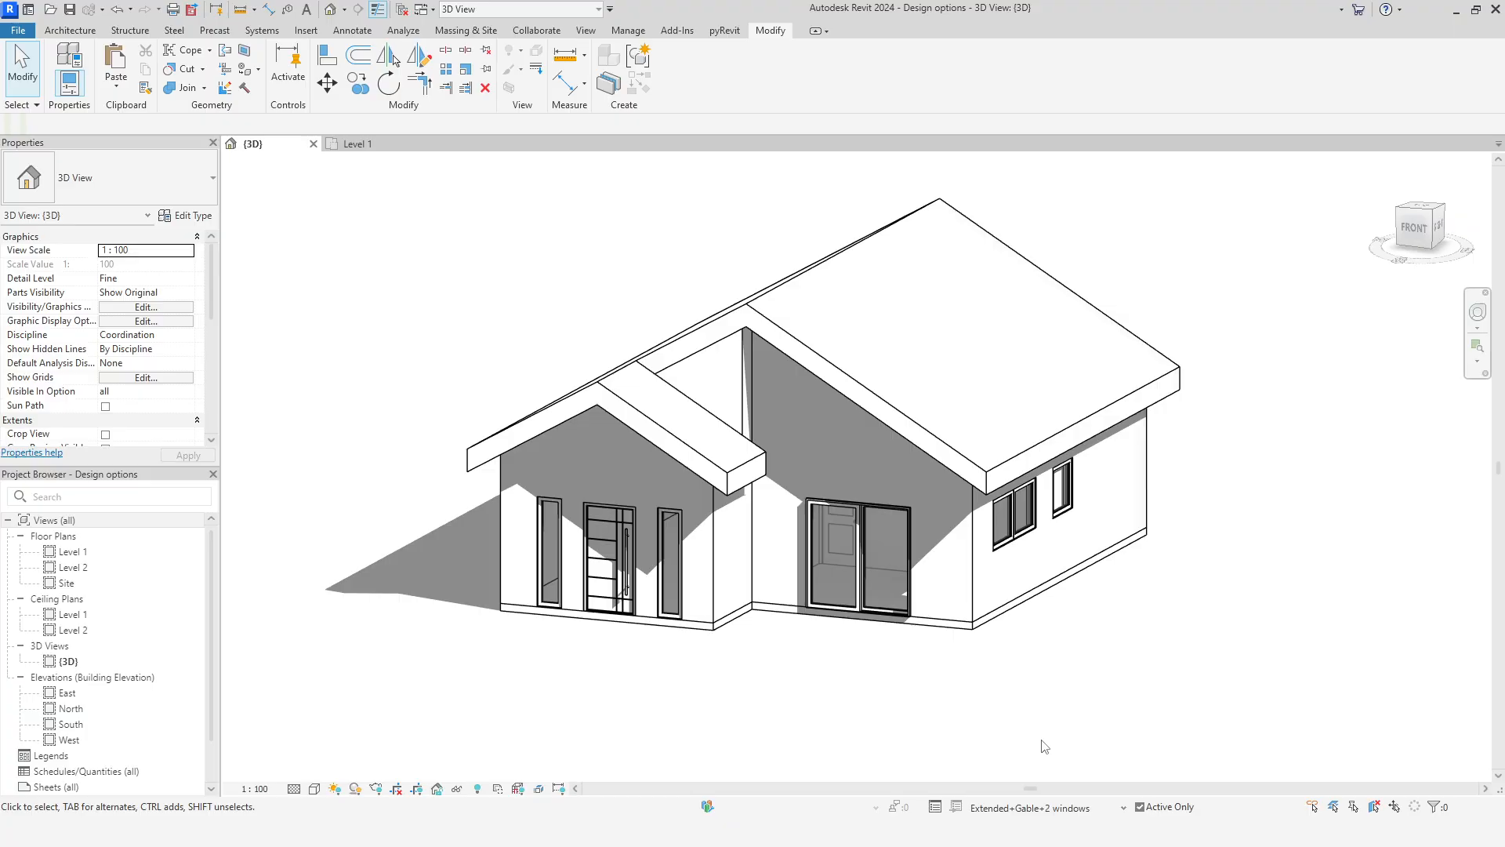
Activate the Aligned+Hip+2 windows option and copy its two-sash front window to the clipboard
click(1074, 805)
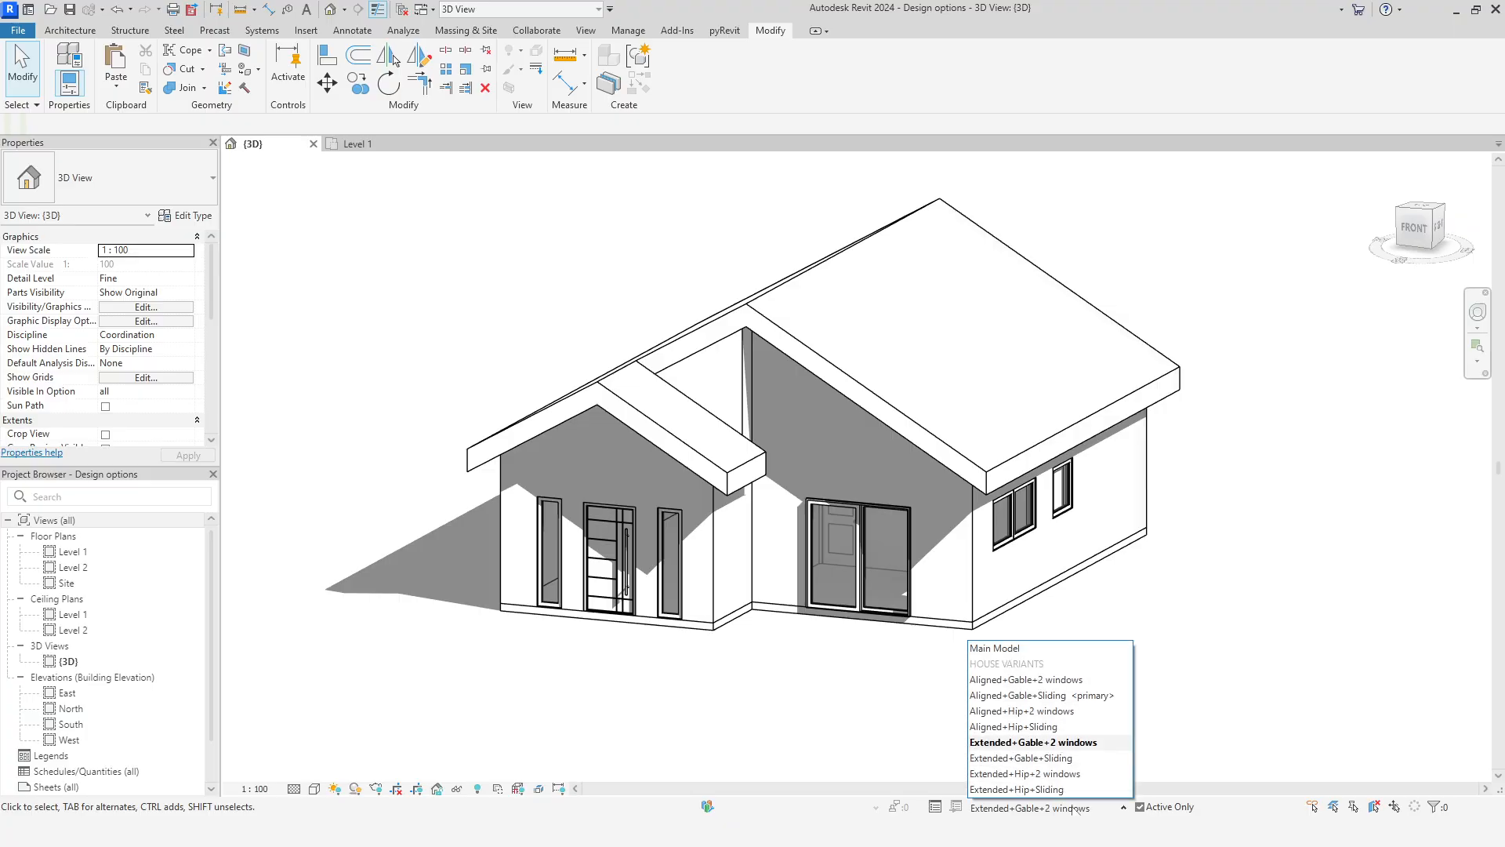
click(1094, 713)
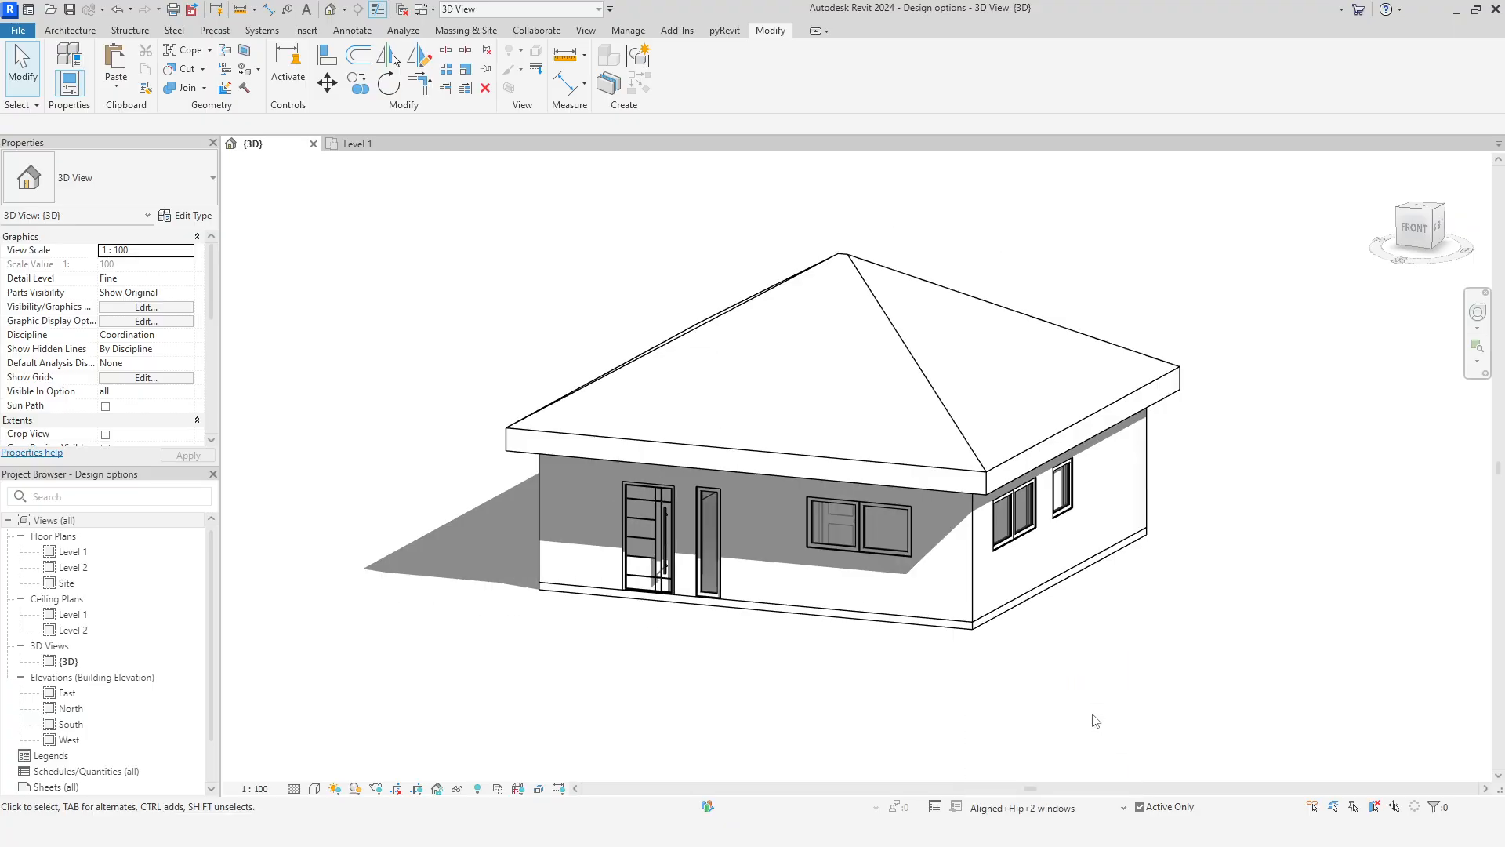
click(900, 544)
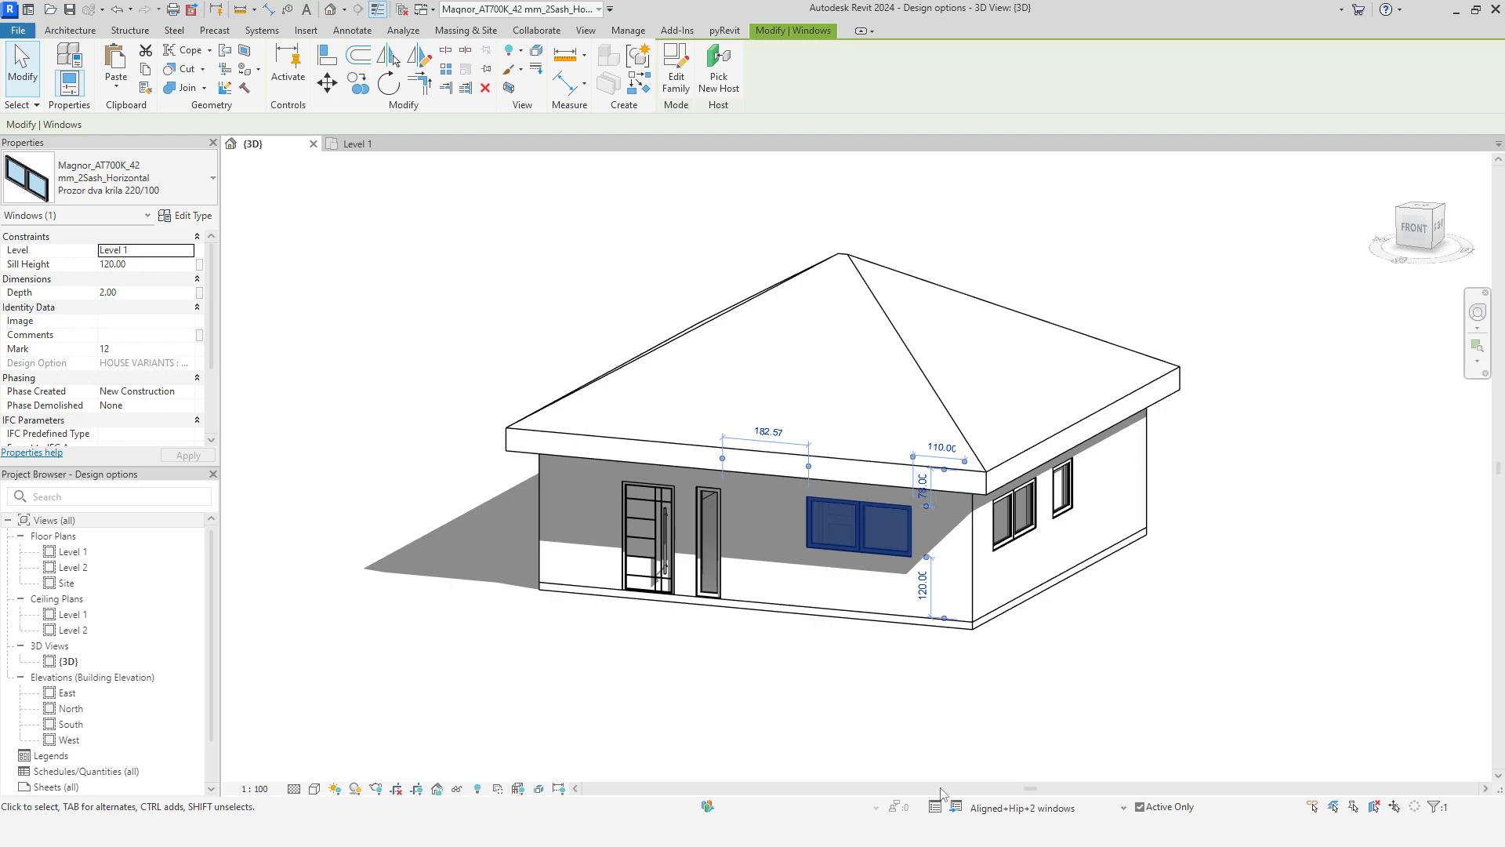
Activate the Extended+Gable+2 windows option and delete the sliding door from its front wall
click(1045, 808)
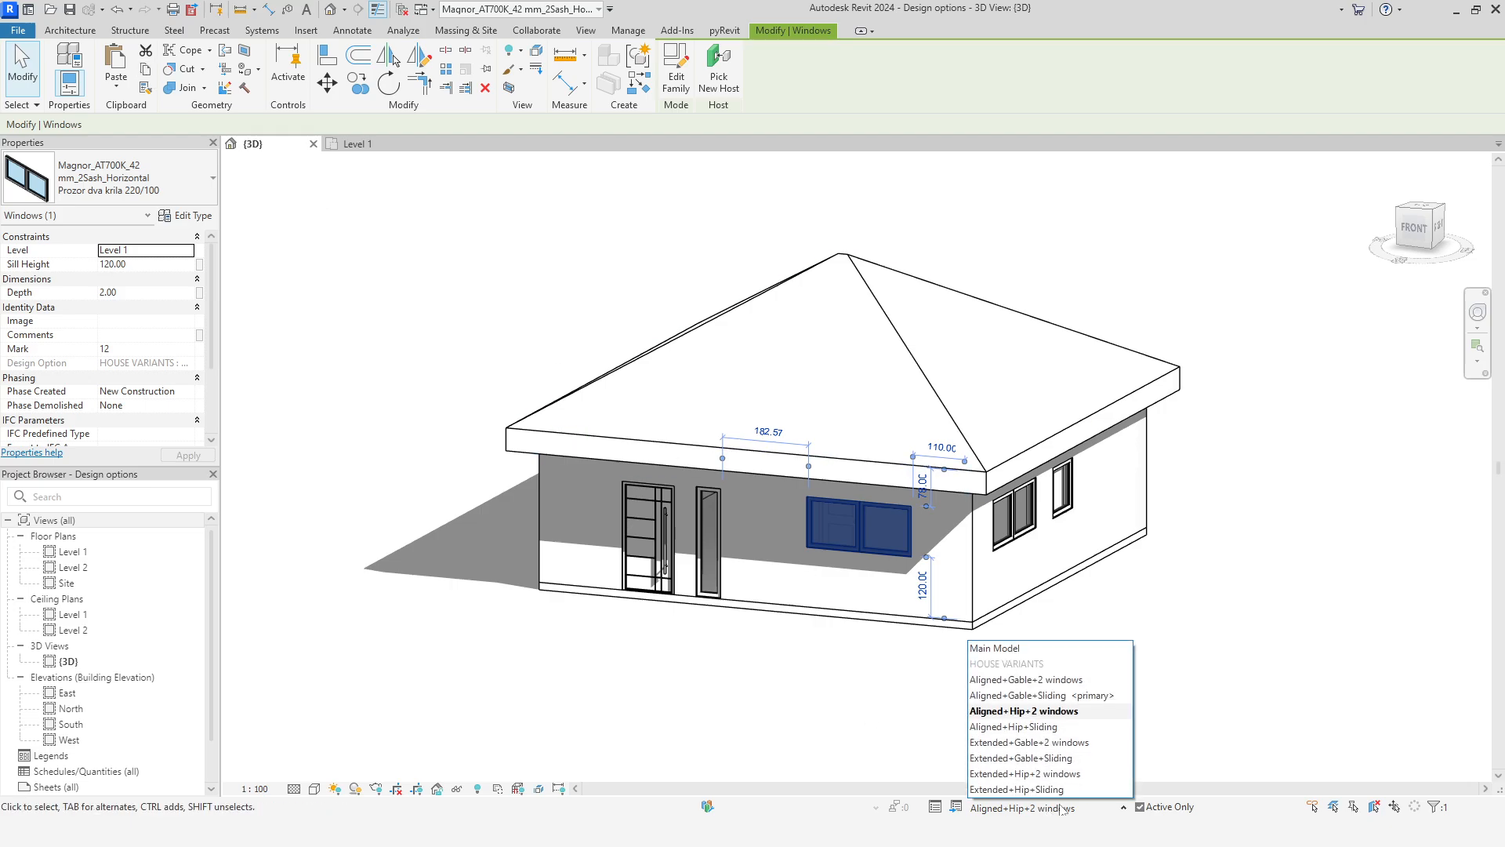
click(1086, 774)
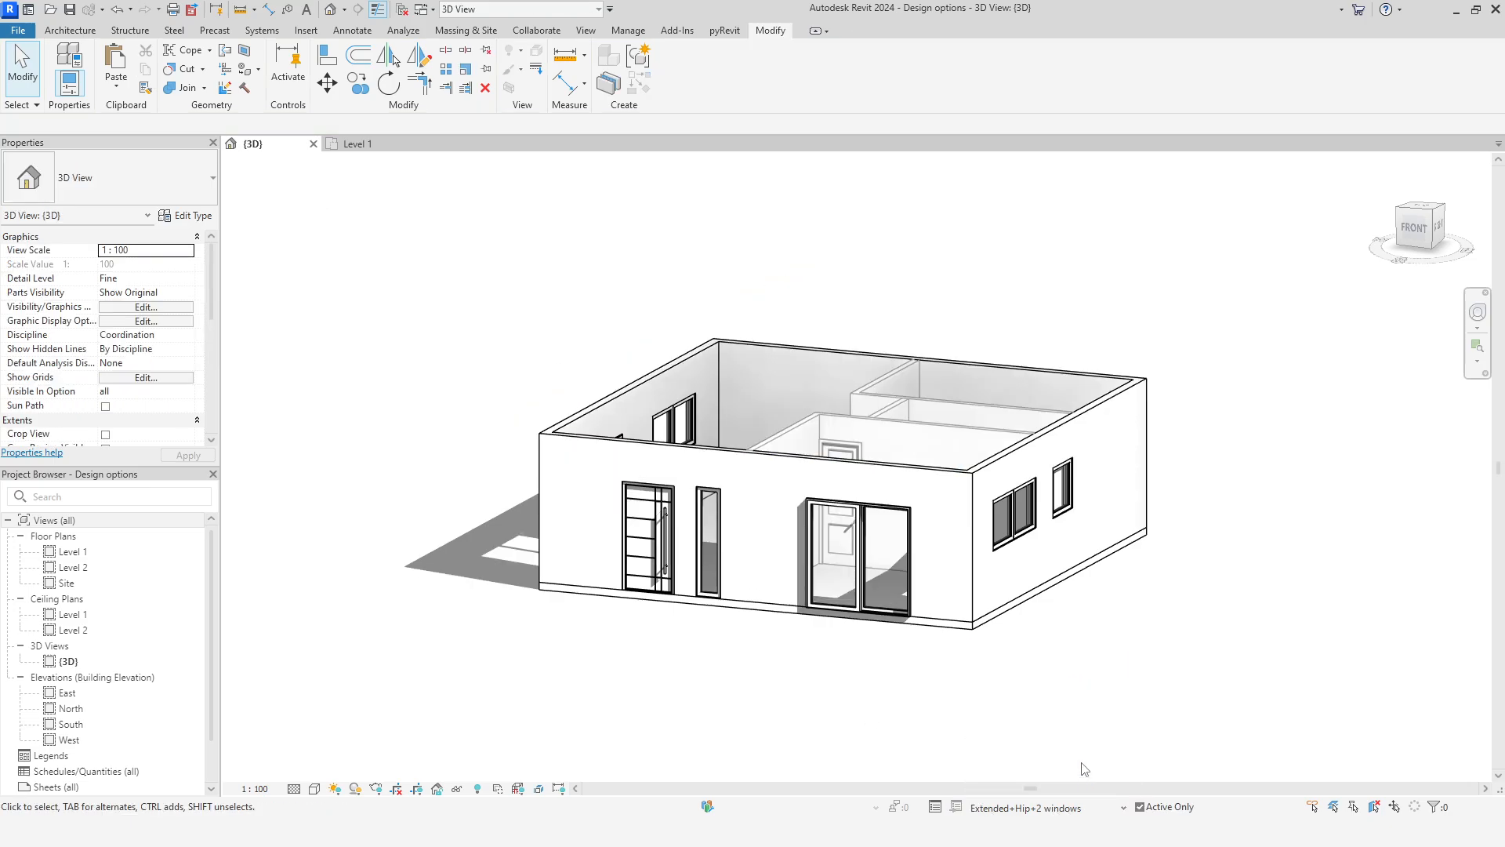
click(1050, 808)
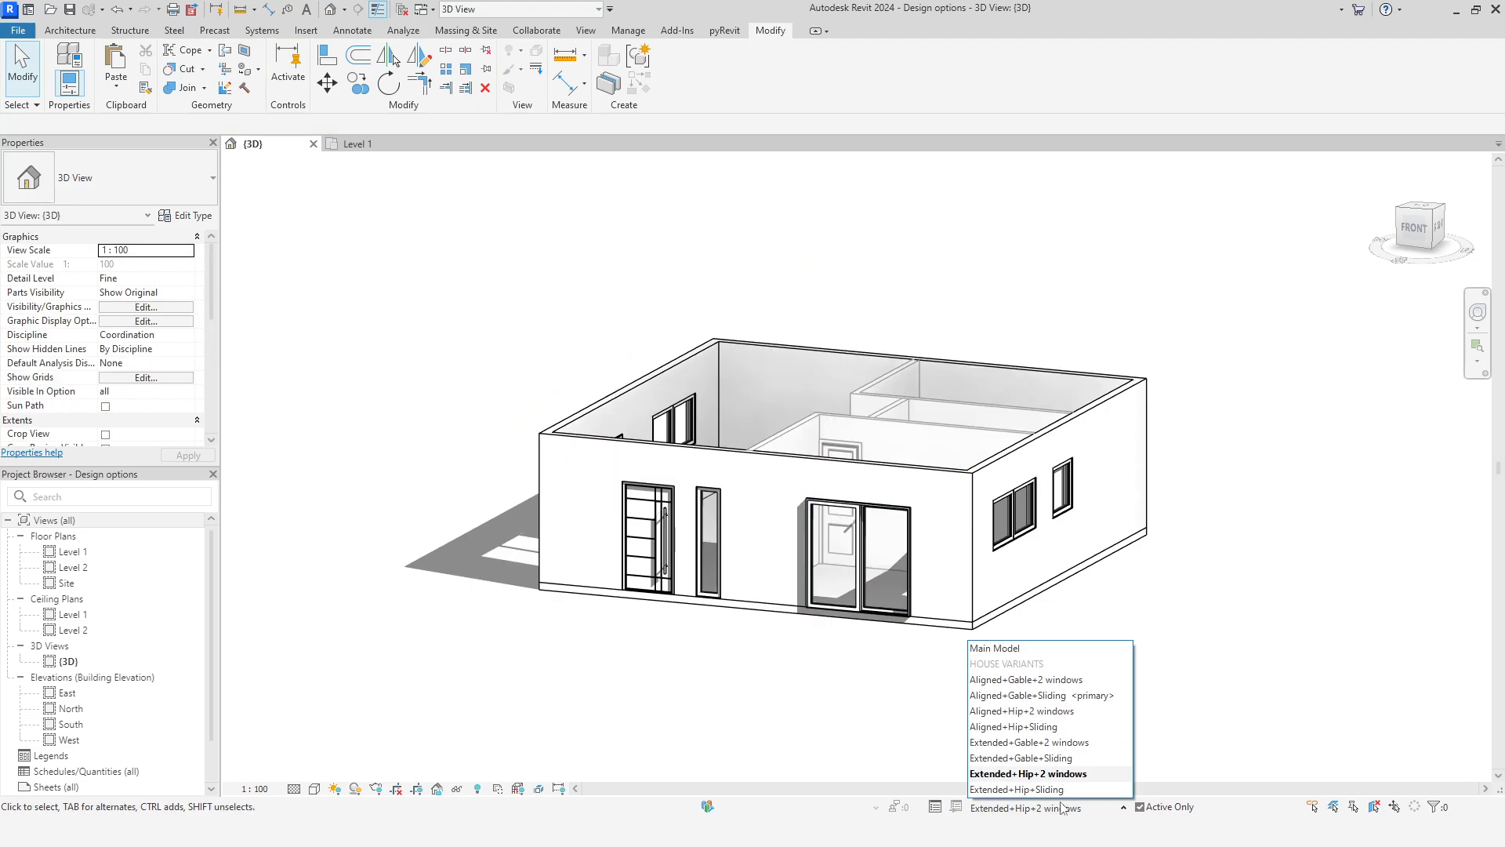
click(1097, 743)
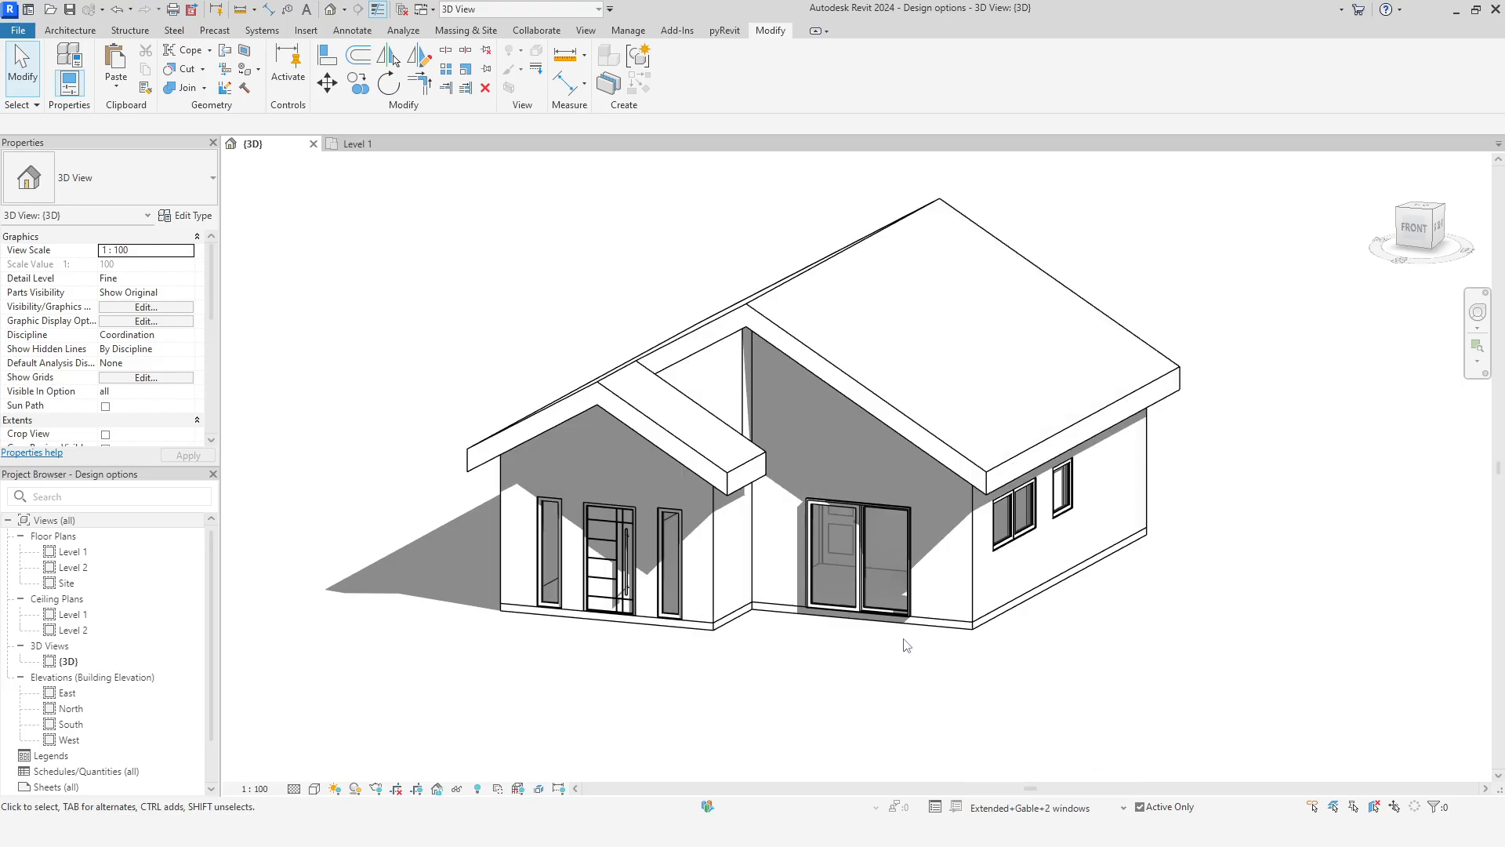
click(867, 599)
key(ctrl+x)
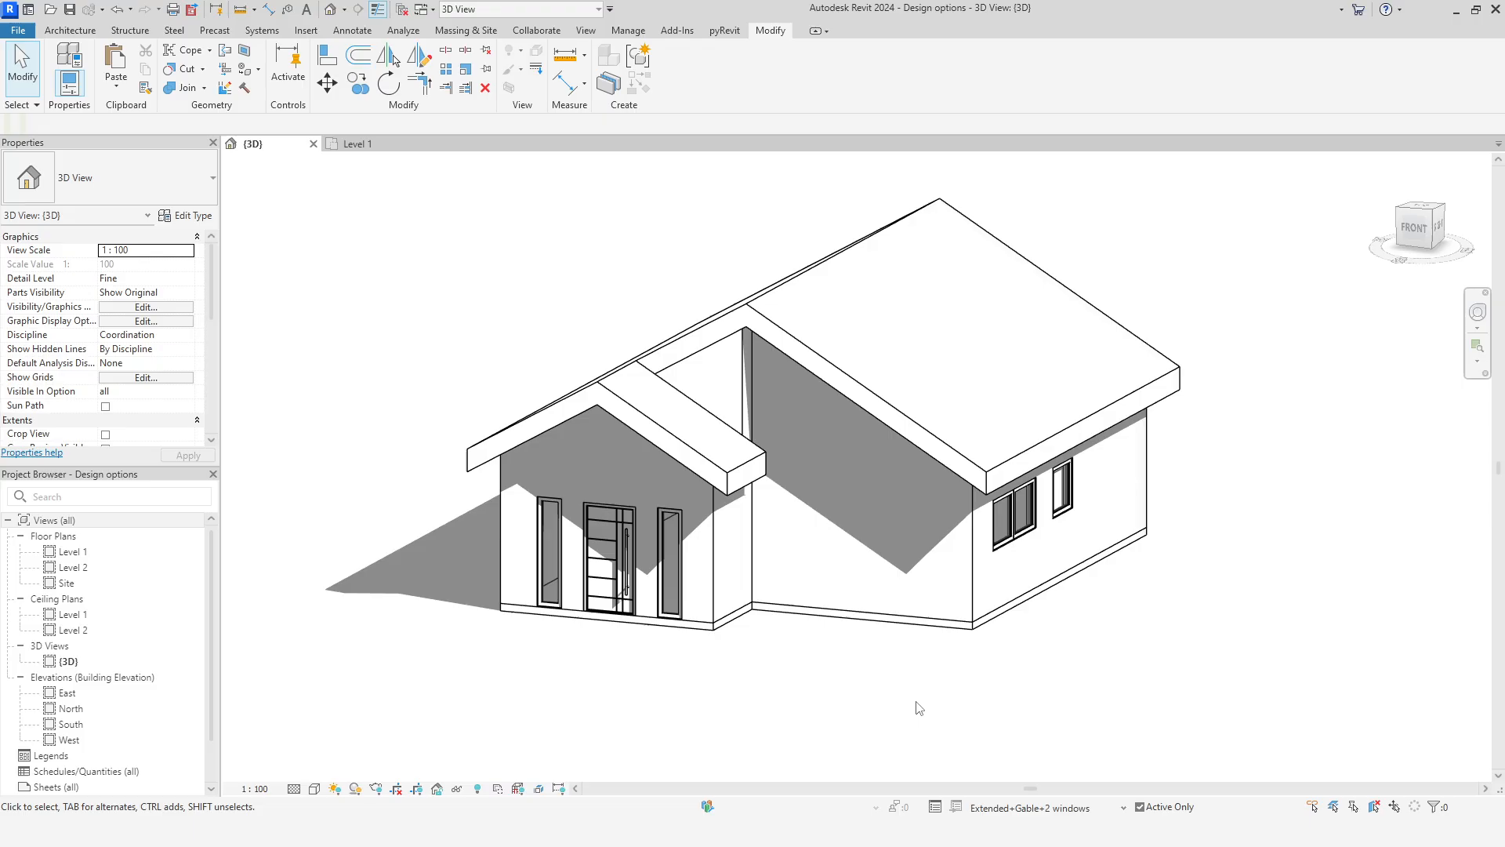
Paste the copied two-sash window aligned to the same place in the front wall of Extended+Gable+2 windows
click(116, 83)
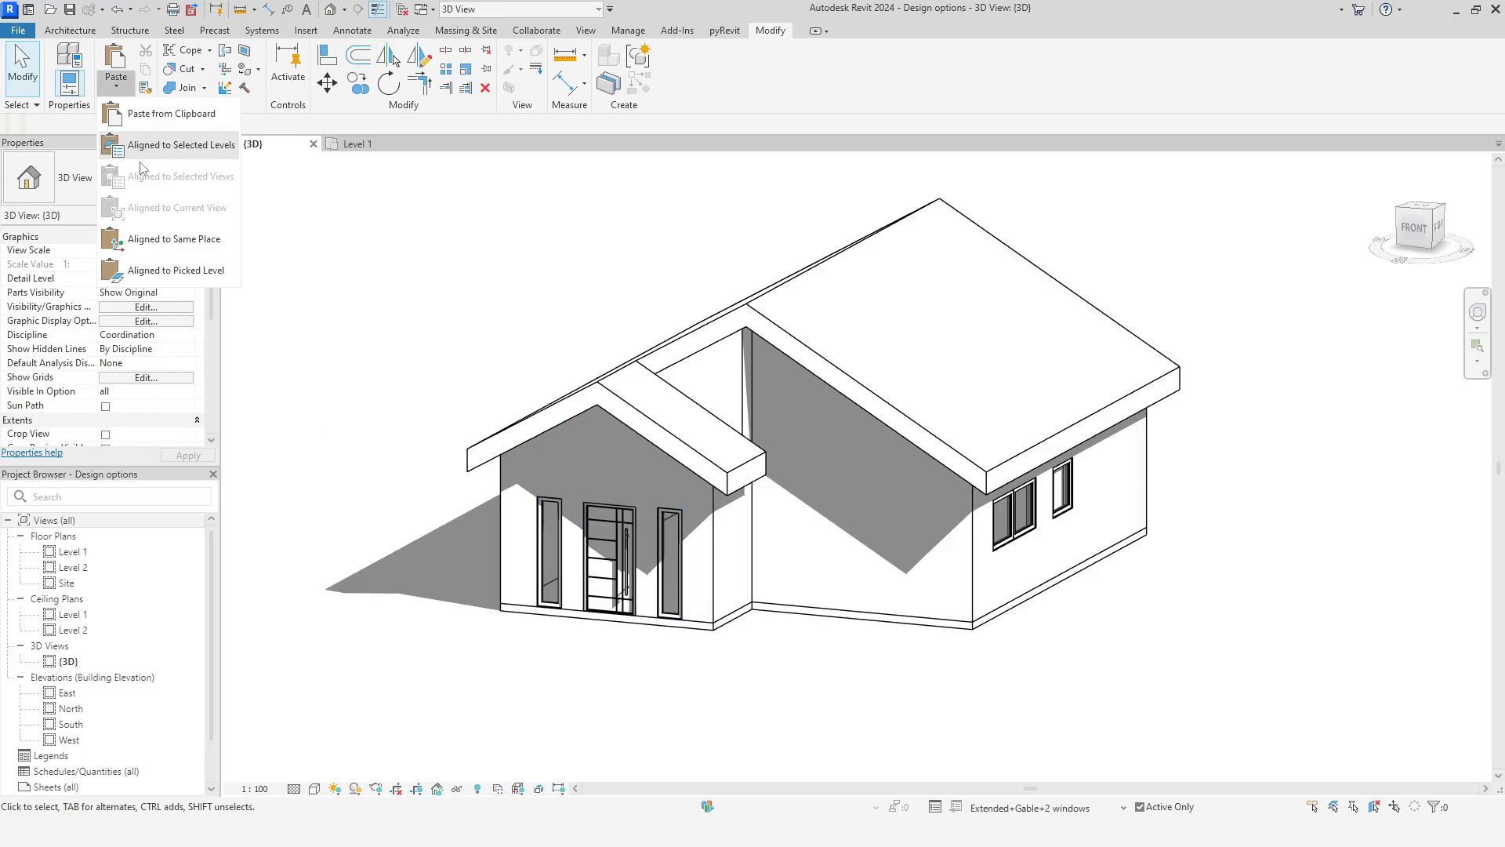
click(161, 238)
click(933, 711)
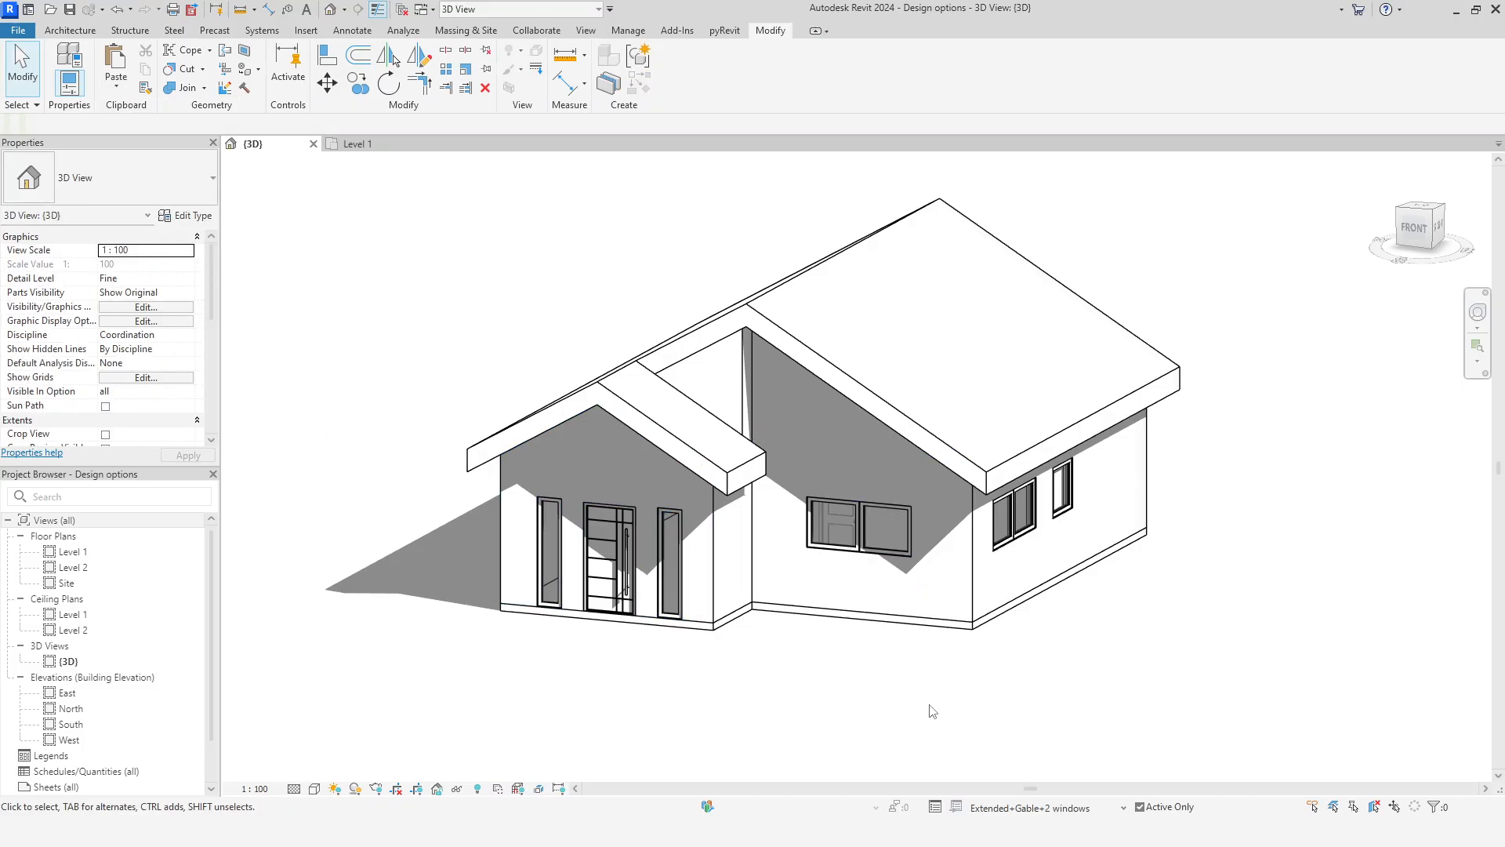
Activate Extended+Hip+2 windows and replace the front sliding door with the copied two-sash window, pasted aligned to the same place
click(1086, 808)
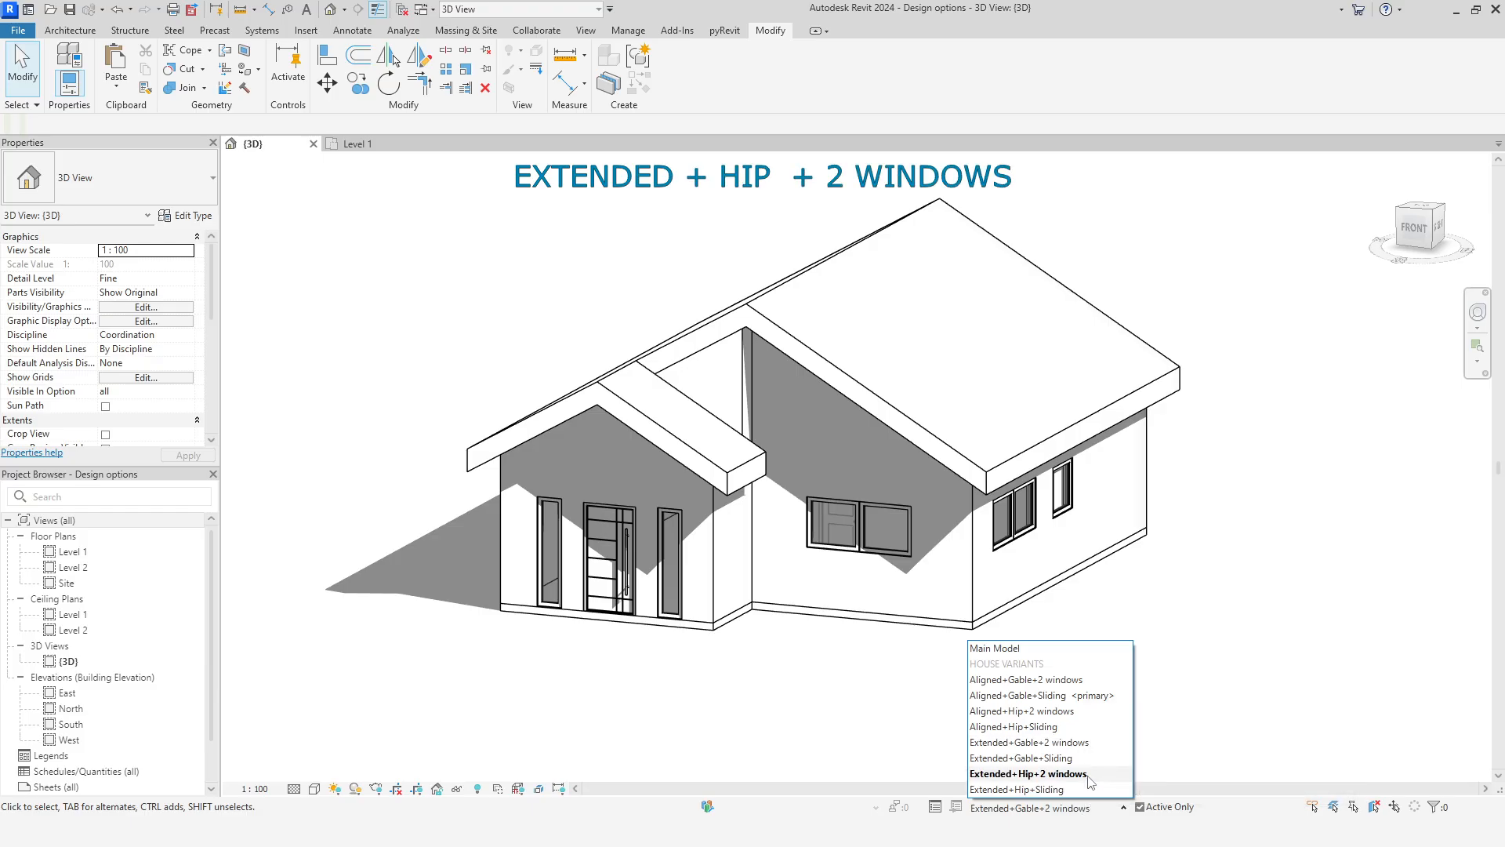
click(1088, 775)
click(873, 612)
key(Delete)
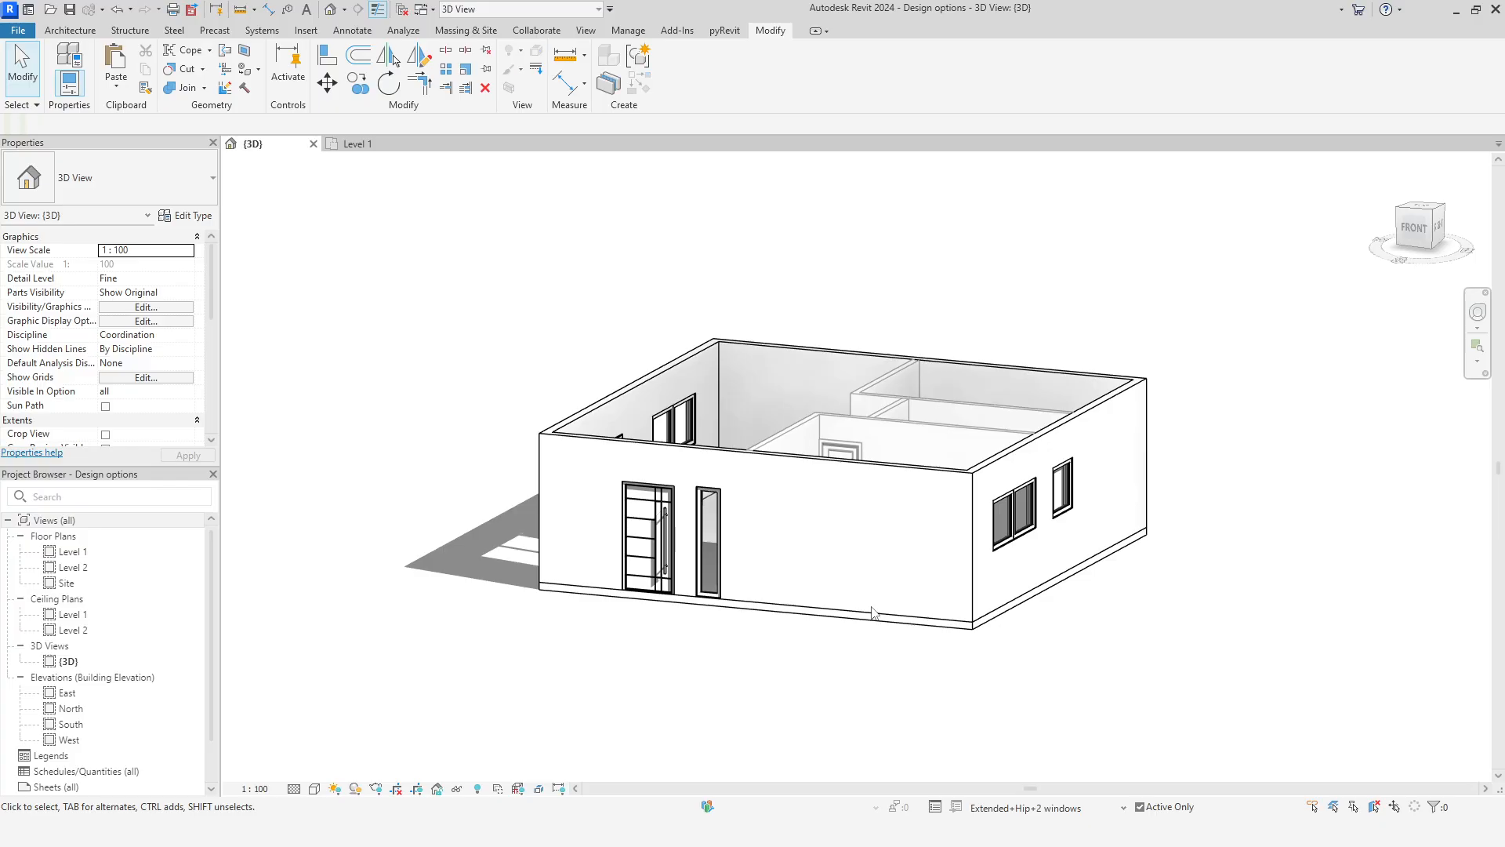
click(119, 86)
click(161, 236)
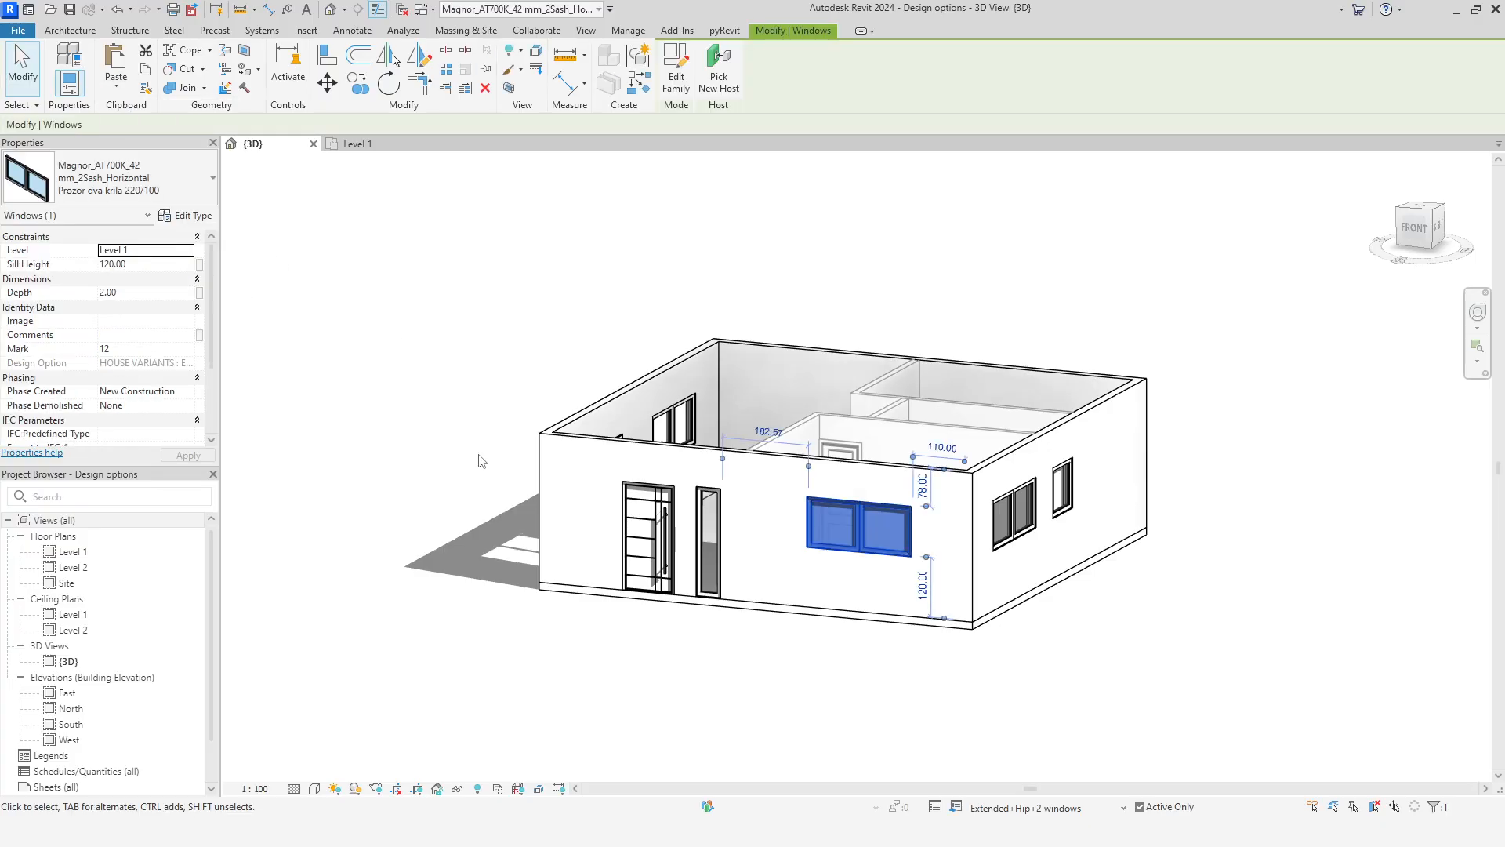
key(Escape)
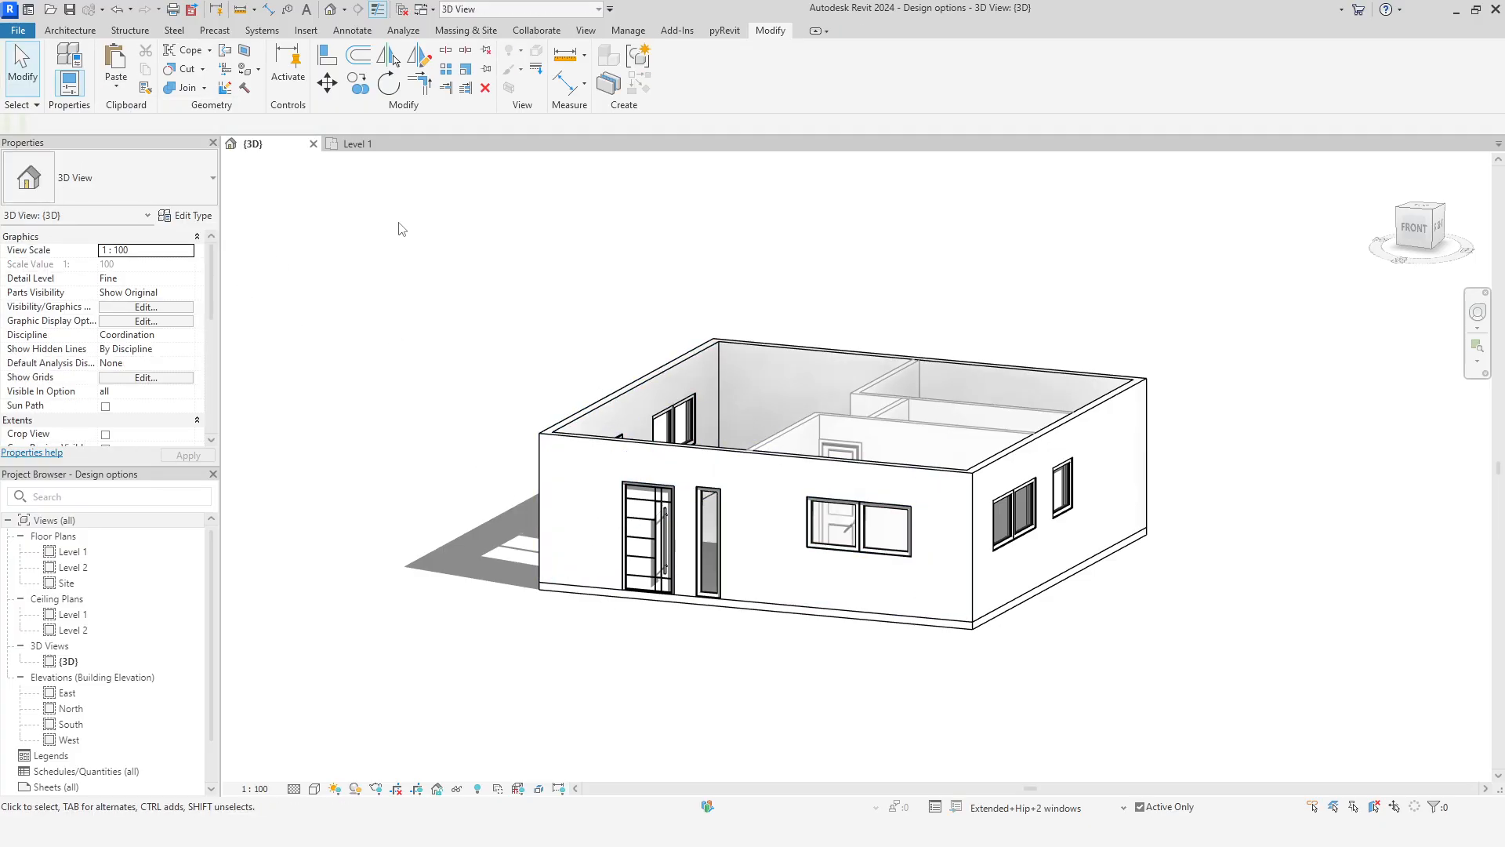
On the Level 1 plan, split the front wall near the interior partition and pull the window segment's end to the partition's face
click(366, 145)
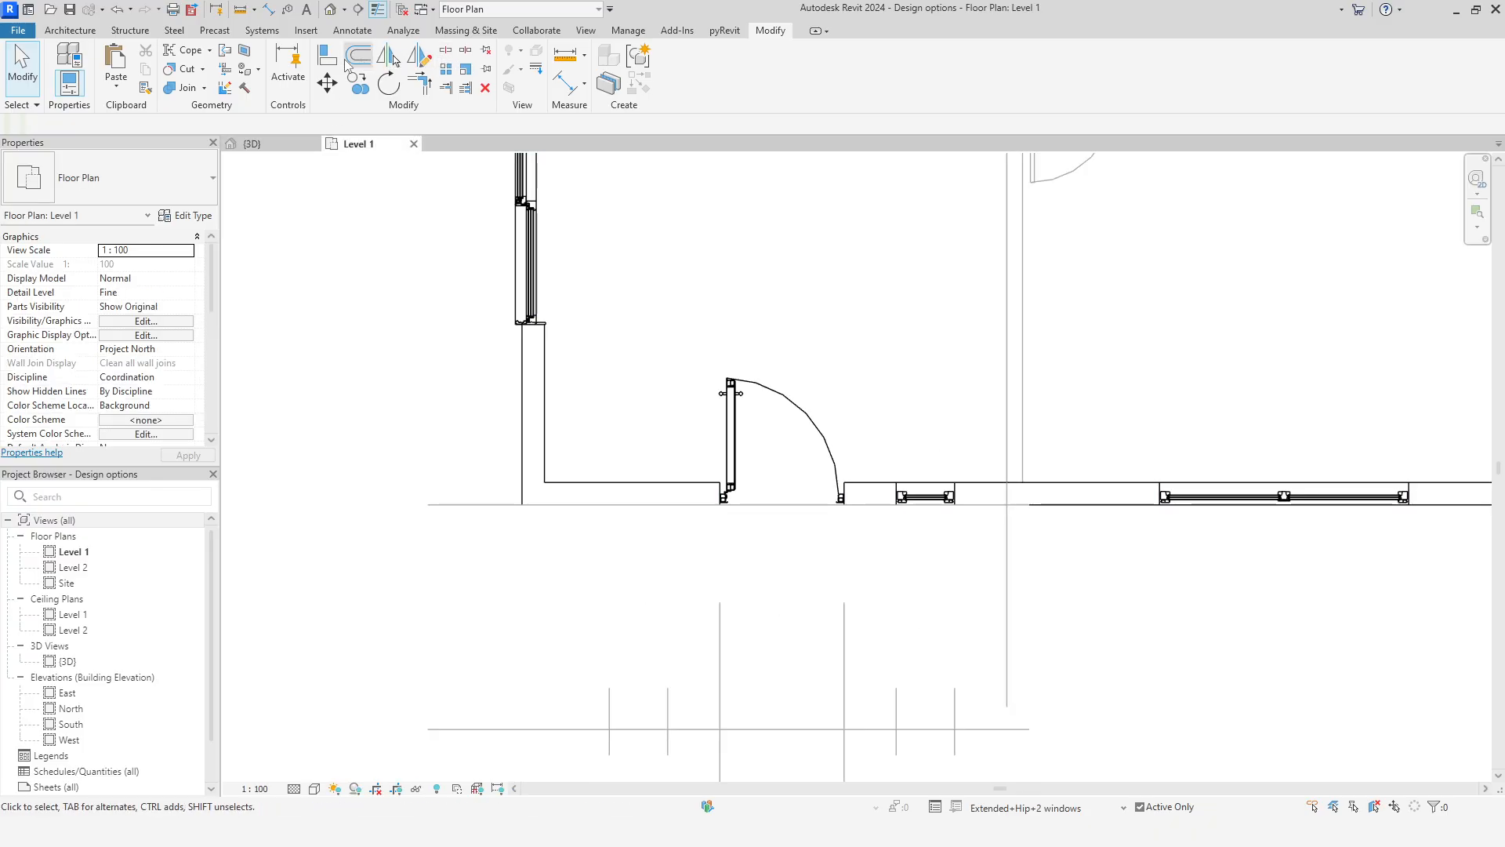
click(445, 49)
scroll(1095, 533, up, 2)
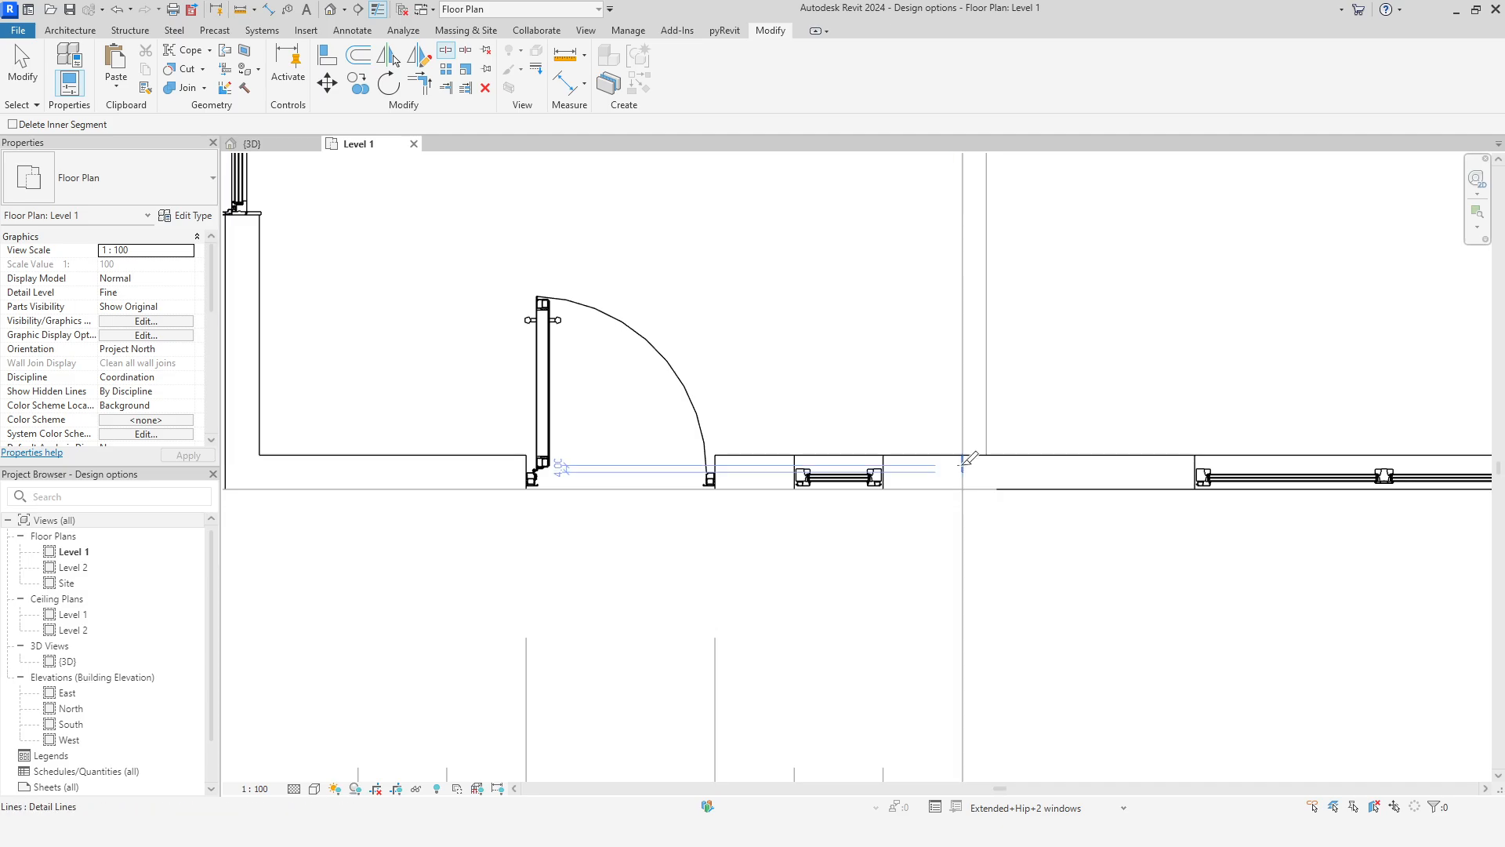
click(964, 471)
key(Escape)
click(1011, 471)
drag(1011, 471, 986, 472)
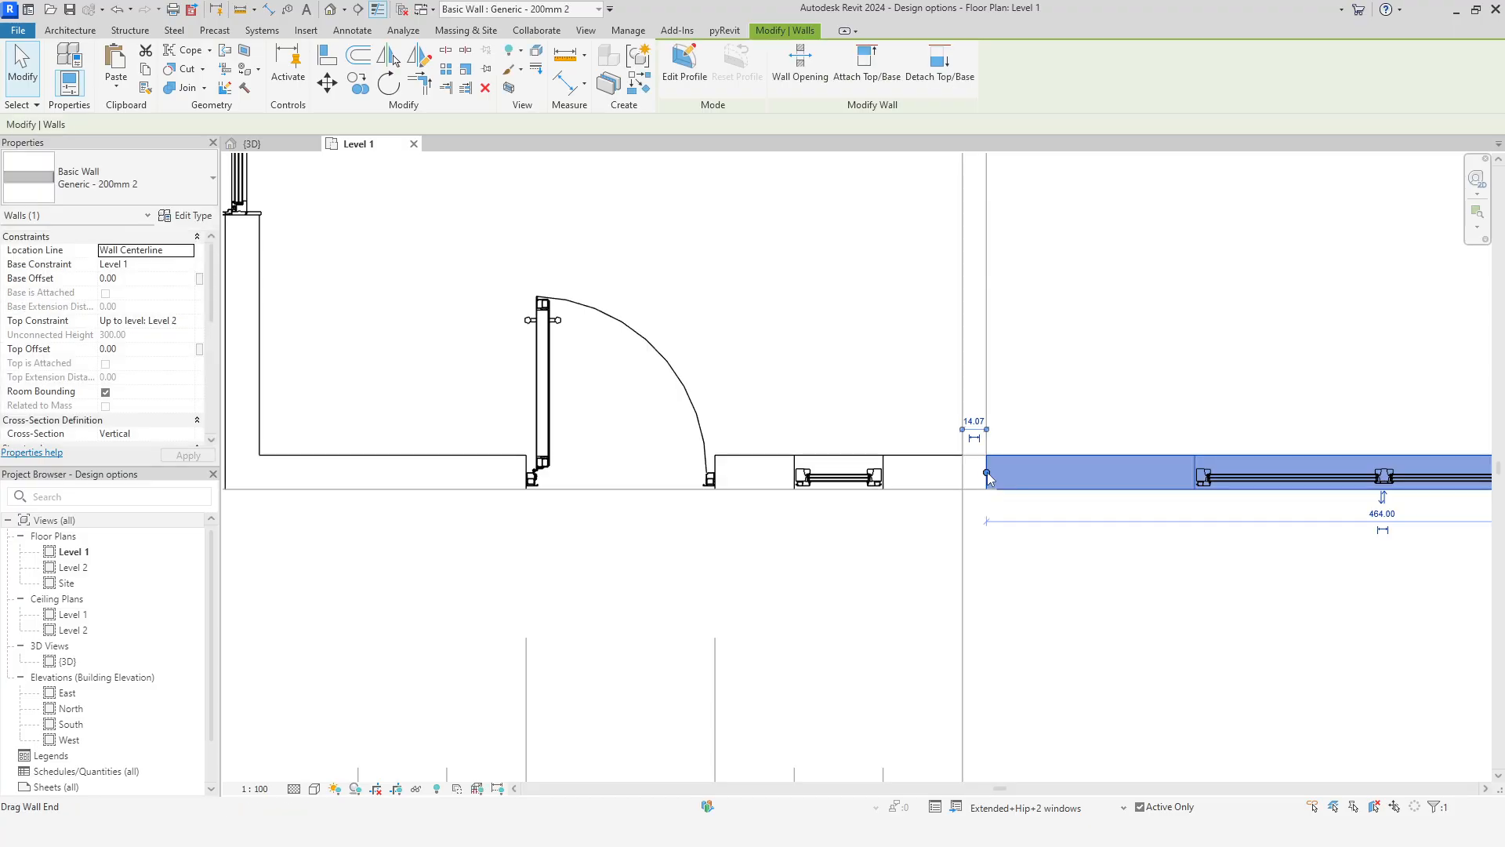
Delete the split-off front wall segment containing the entrance door and narrow window
click(759, 461)
click(759, 456)
scroll(759, 455, down, 2)
key(Delete)
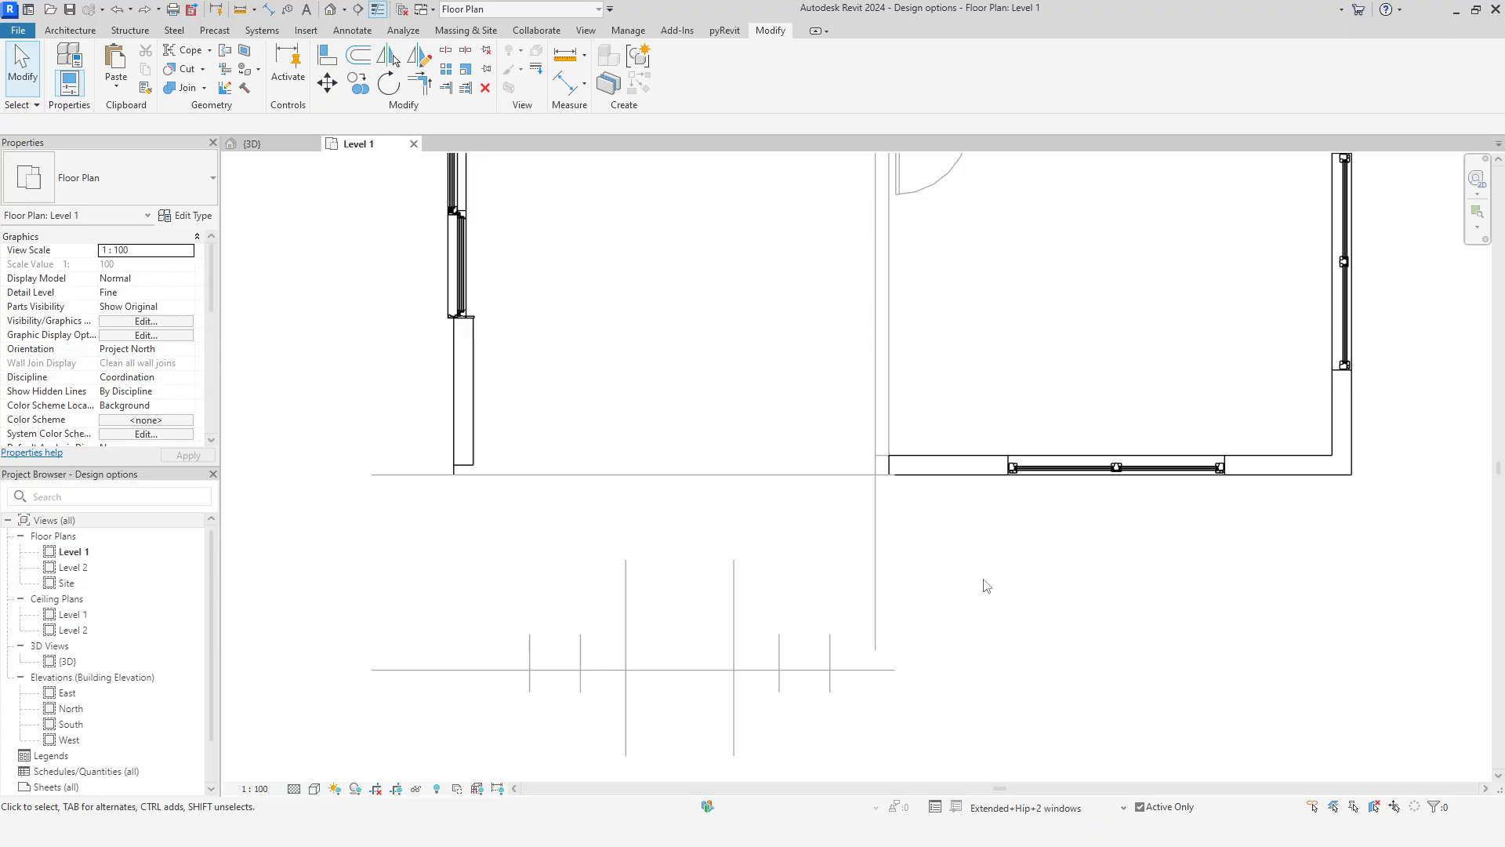
Copy the two projecting entrance walls from Extended+Hip+Sliding and paste them aligned to the same place in Extended+Hip+2 windows
click(1072, 808)
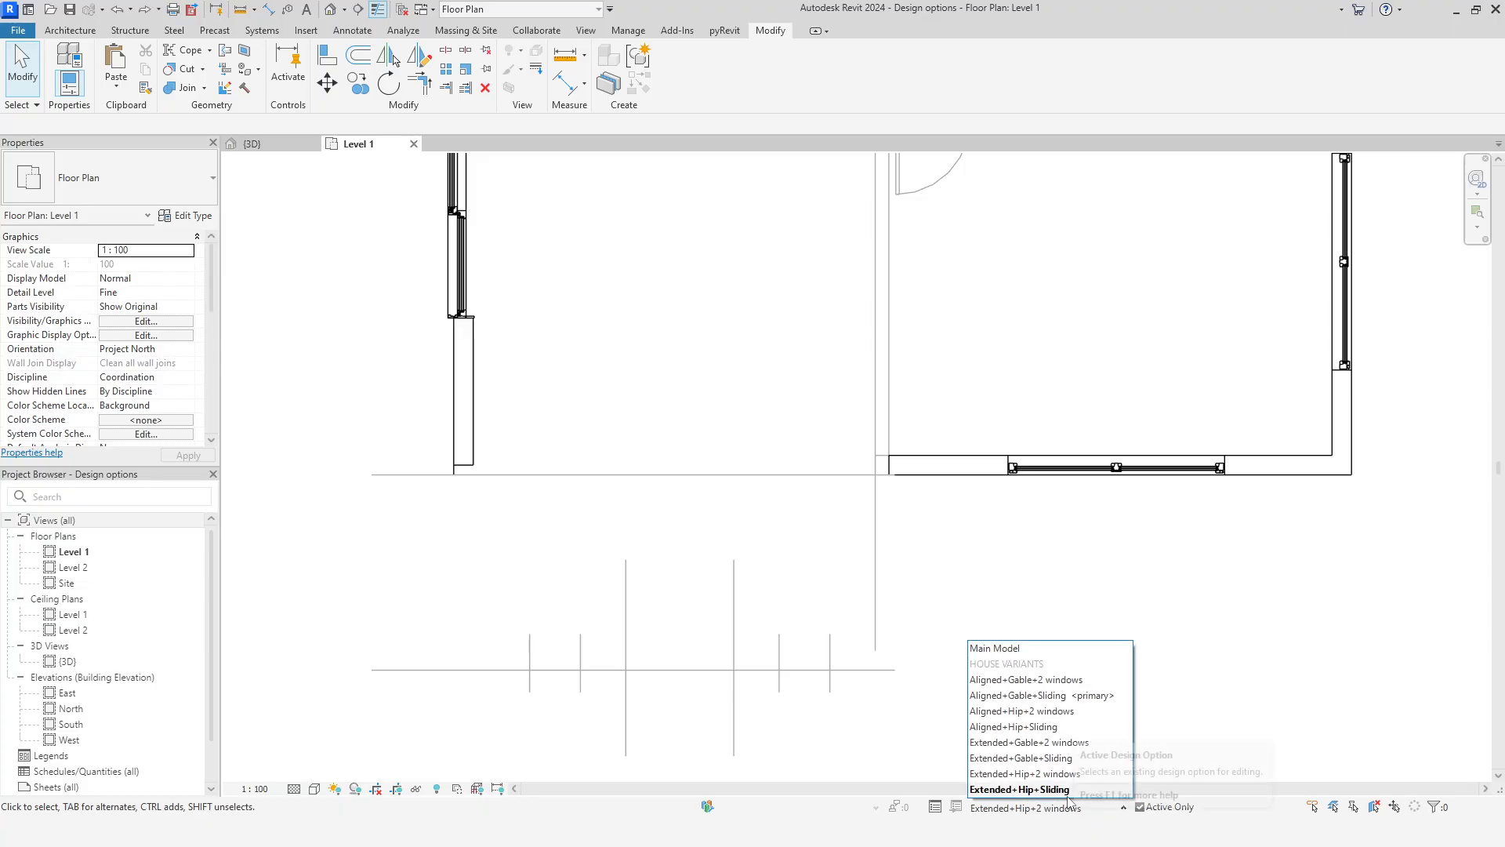
click(1068, 793)
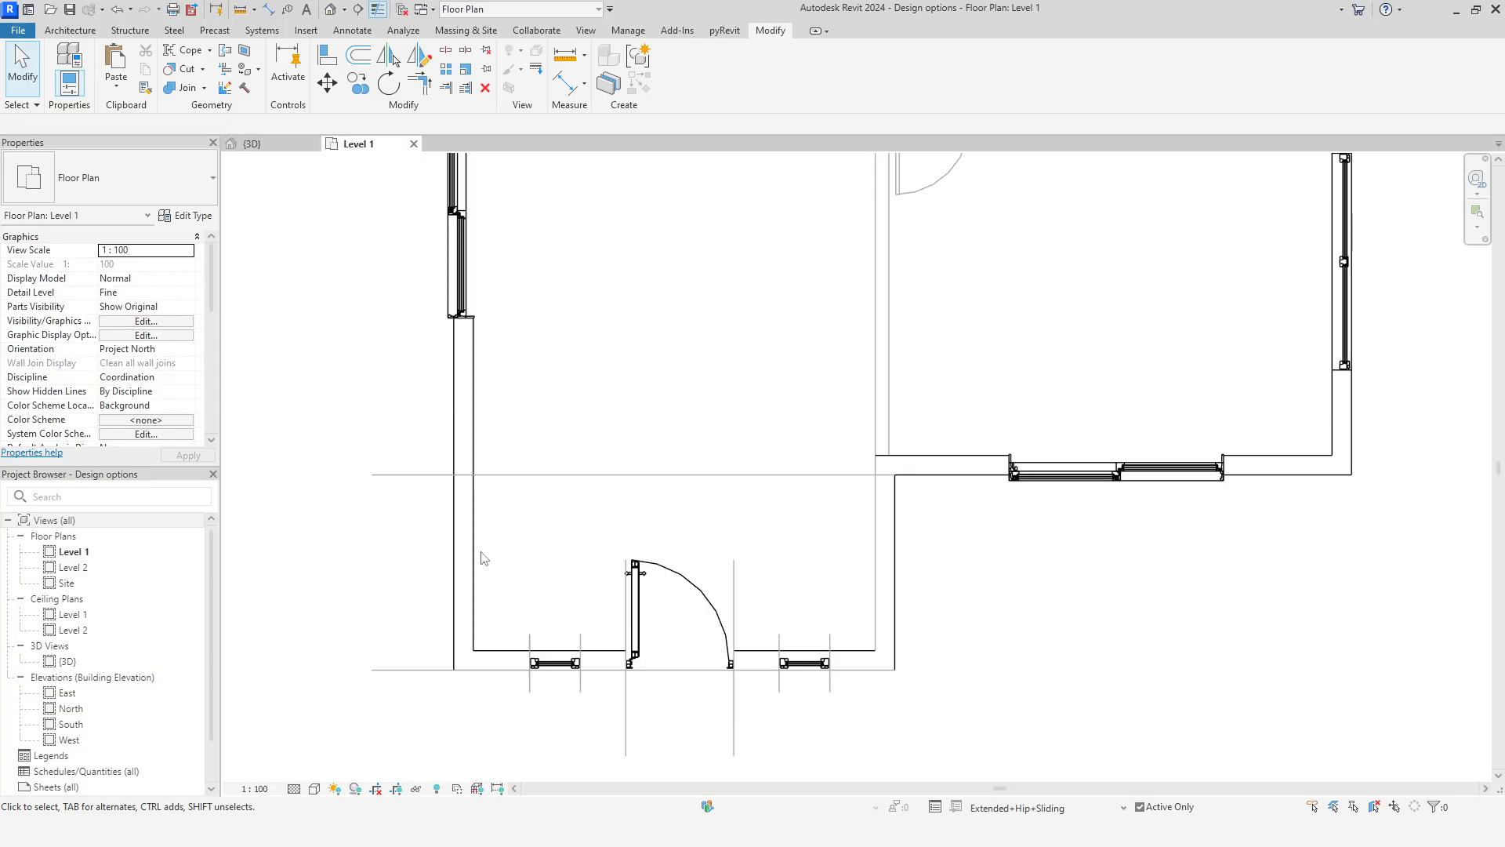
click(510, 656)
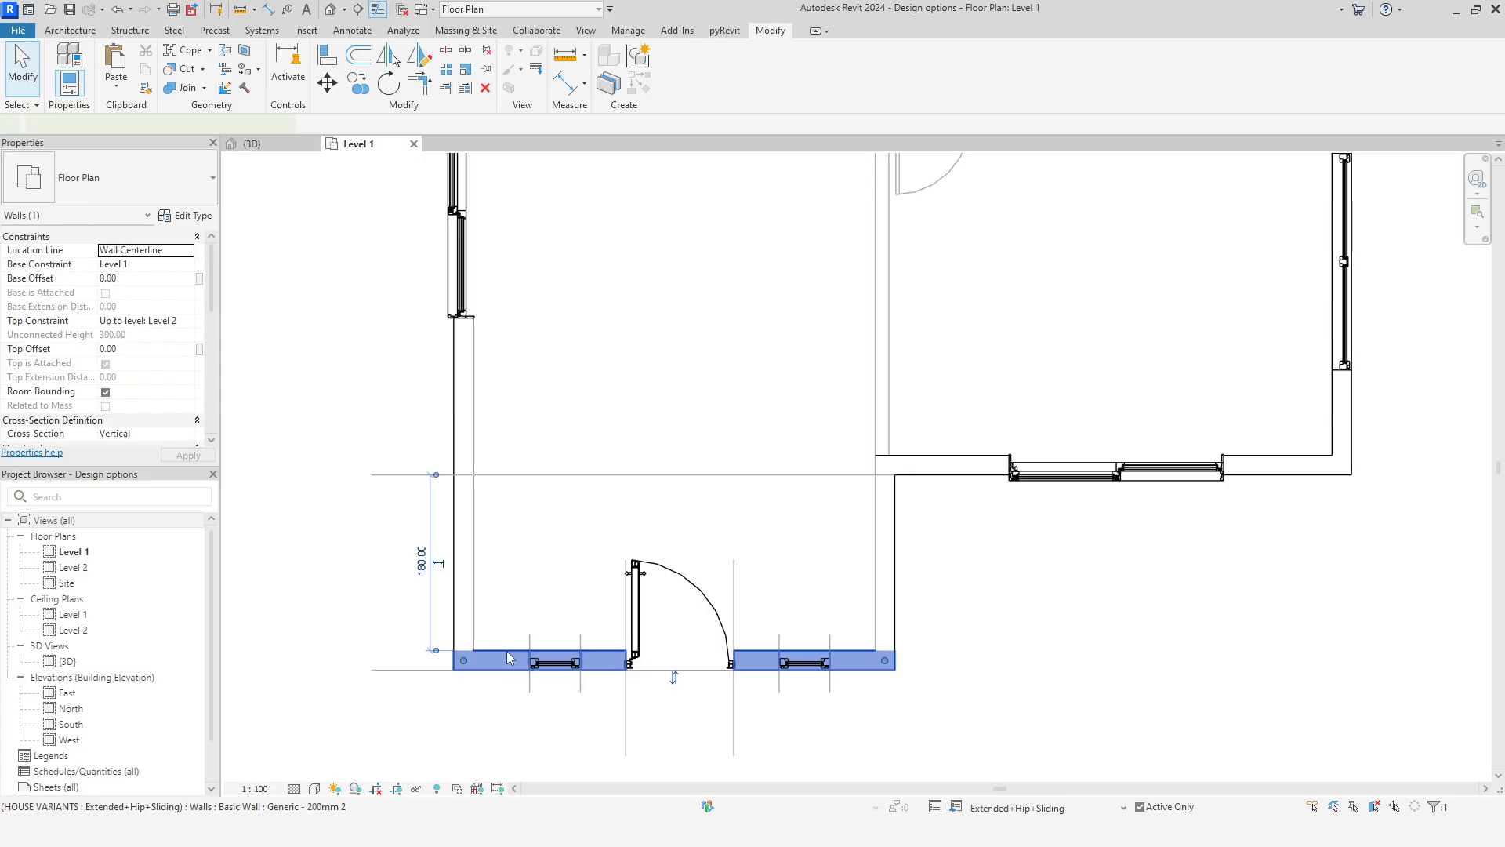
ctrl+click(896, 587)
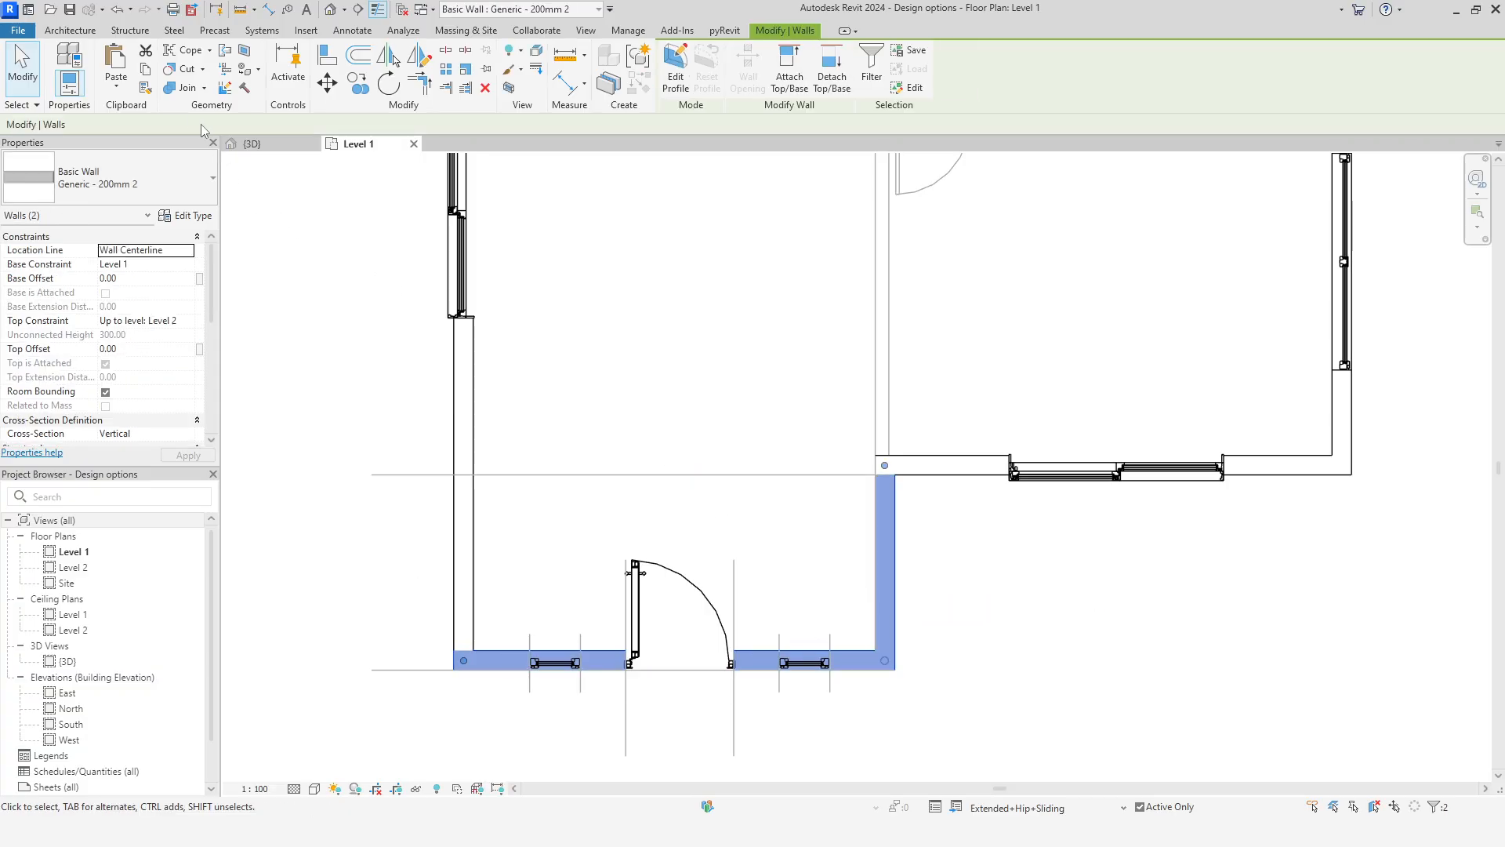
click(1017, 808)
click(1027, 778)
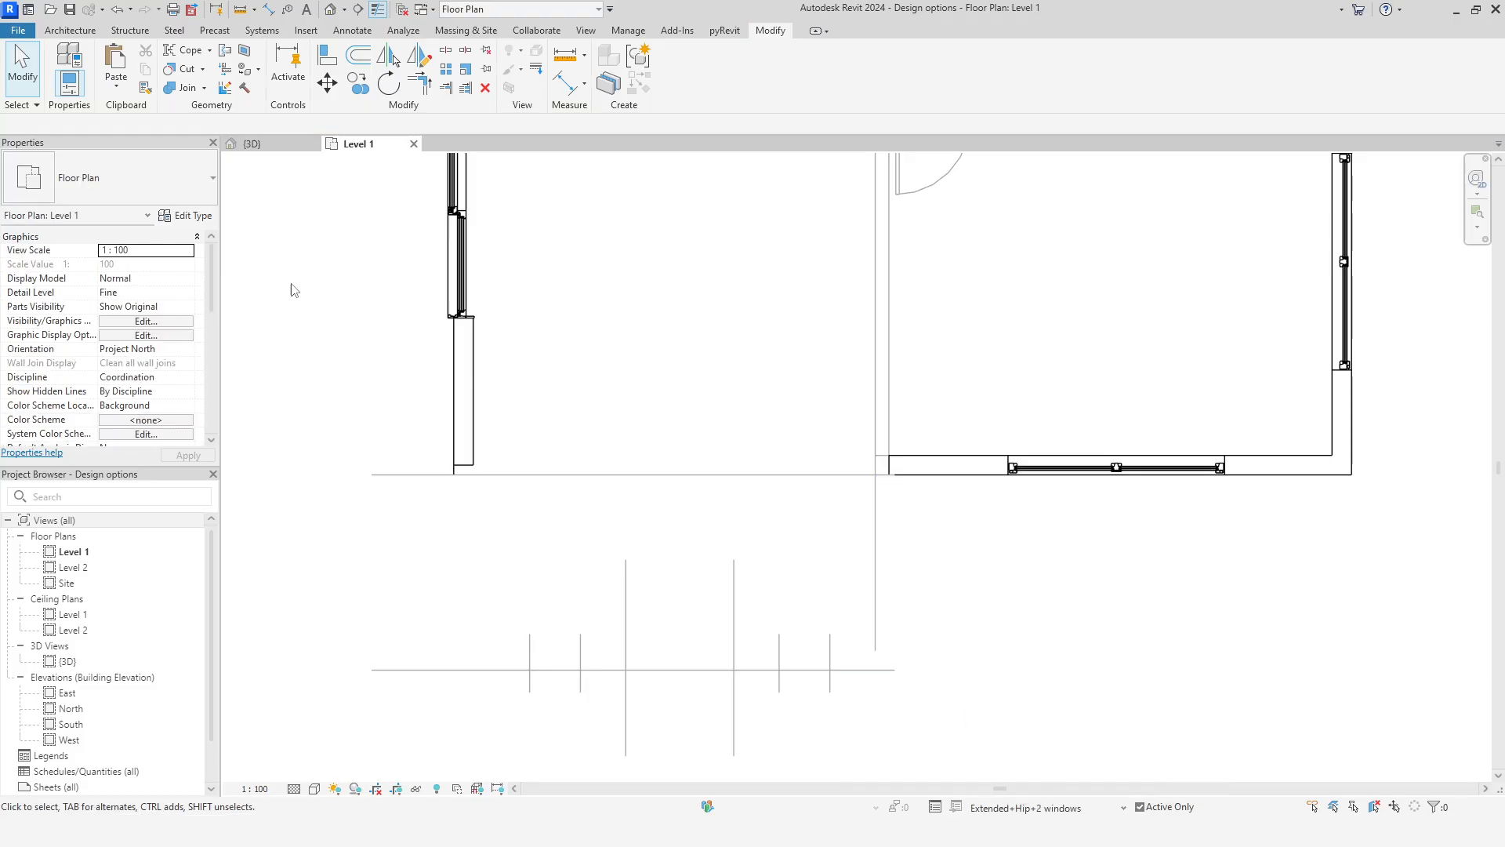
click(116, 88)
click(172, 244)
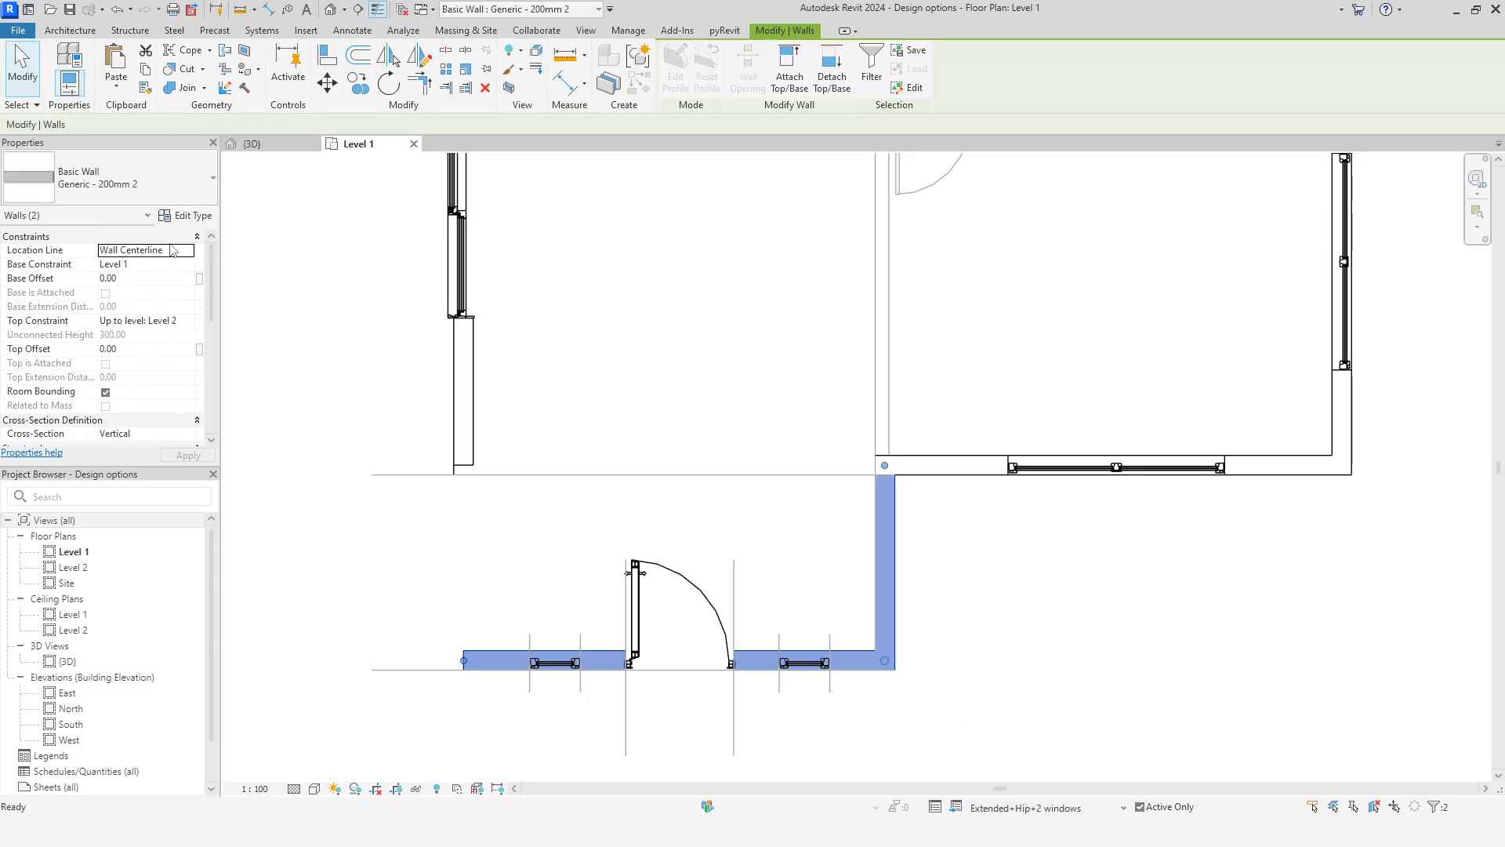
key(Escape)
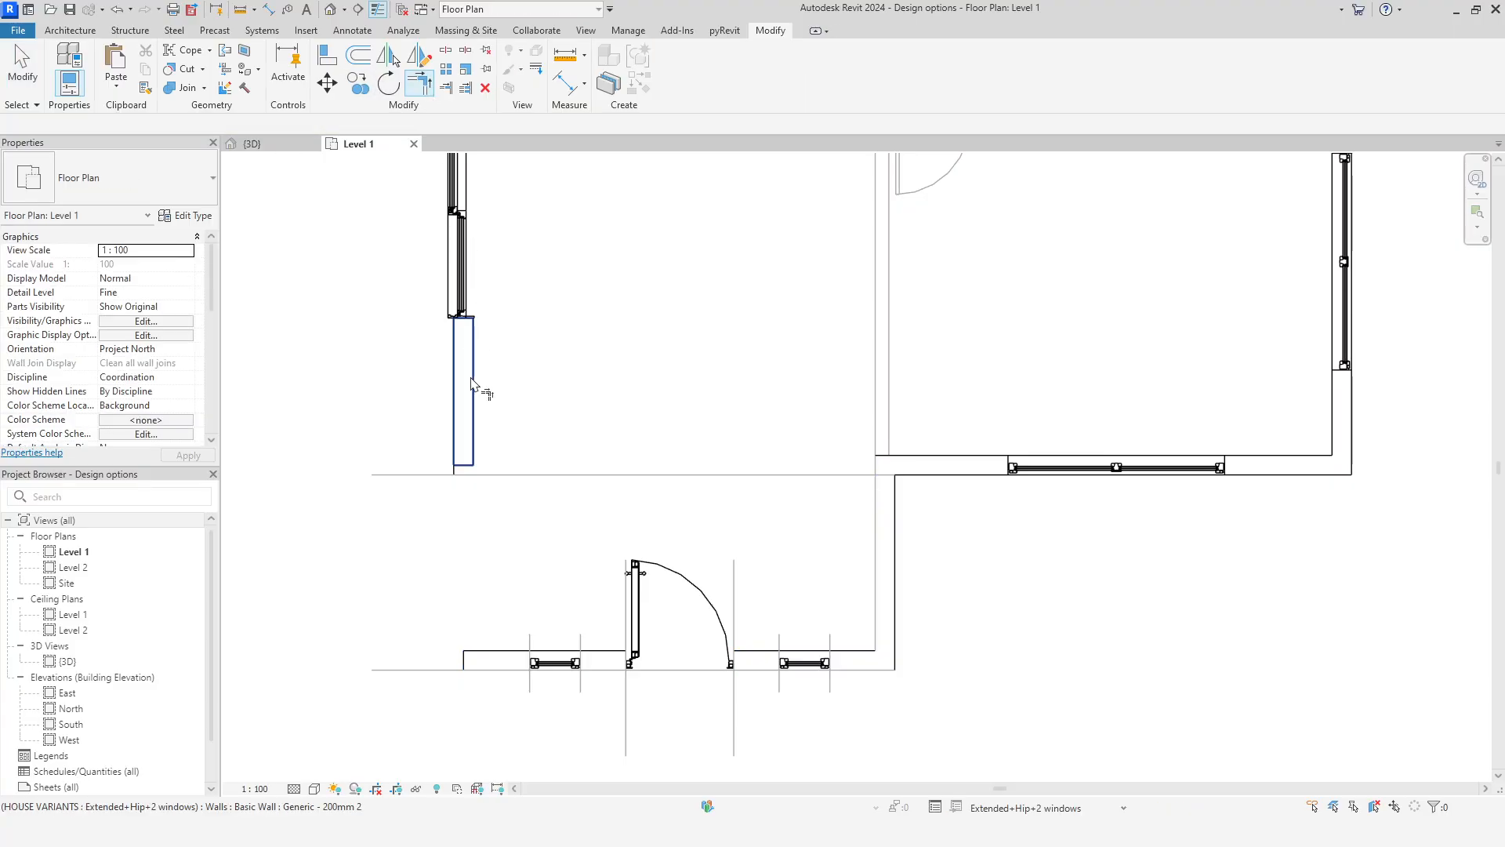
Extend the side exterior wall to form a corner with the pasted entrance wall, and return to the 3D view
click(471, 396)
click(503, 658)
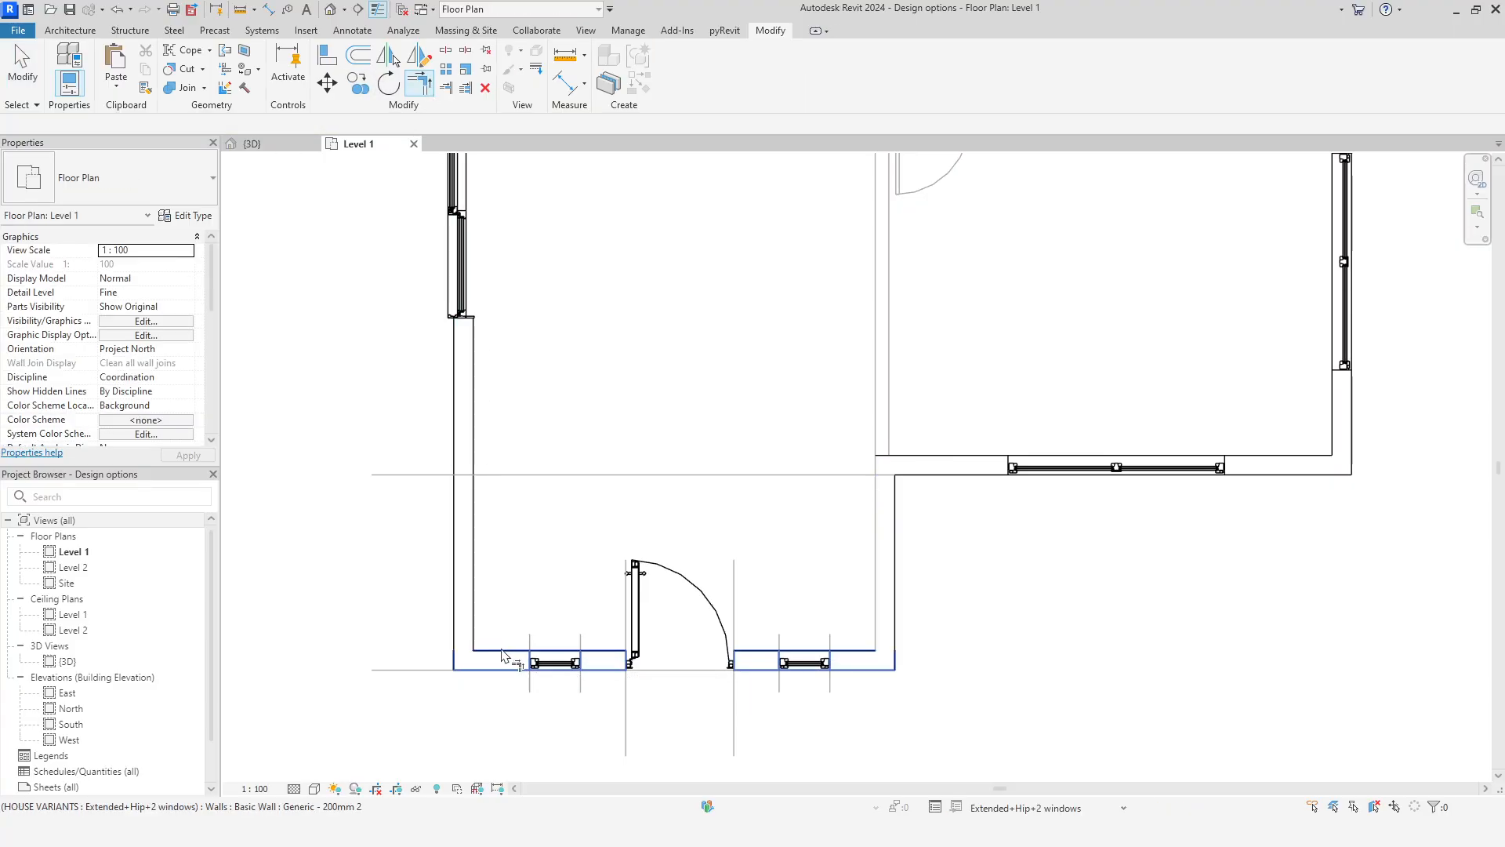
click(251, 144)
right_click(795, 391)
click(819, 400)
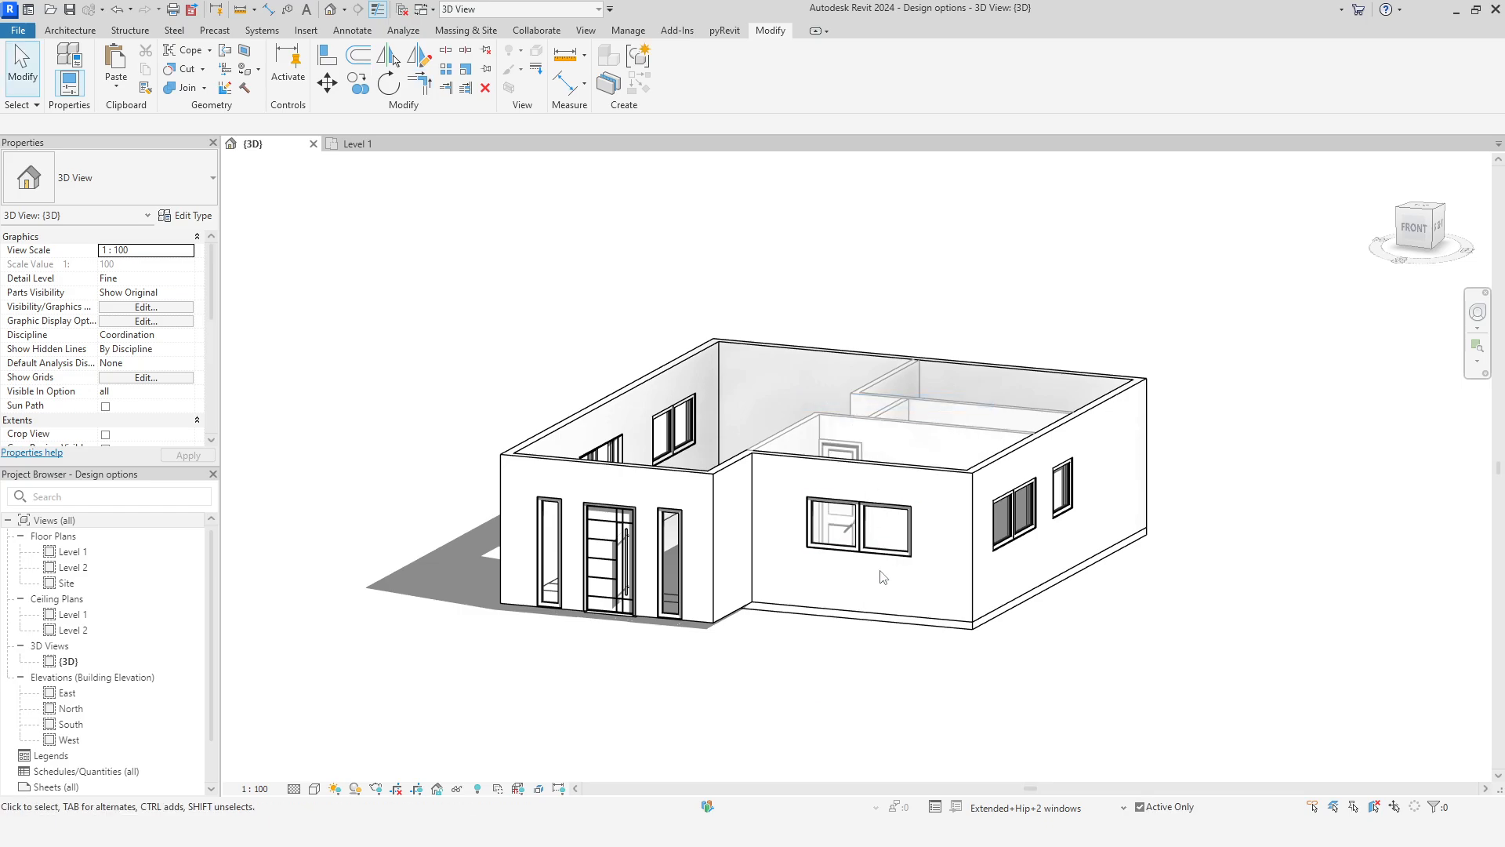
Copy the hip roof from Extended+Hip+Sliding and paste it aligned to the same place in Extended+Hip+2 windows
click(1038, 808)
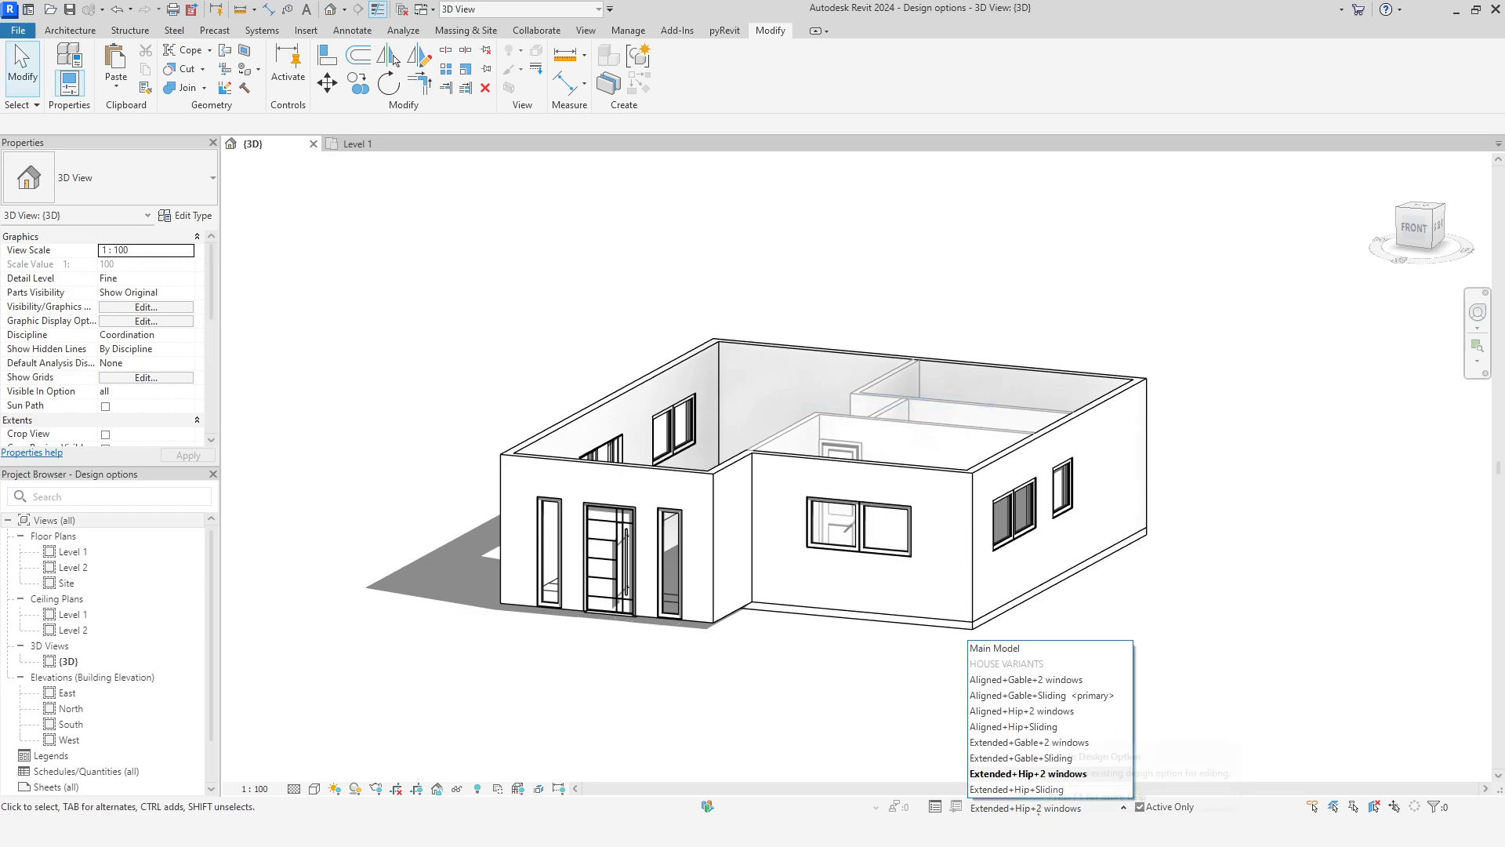
click(1077, 789)
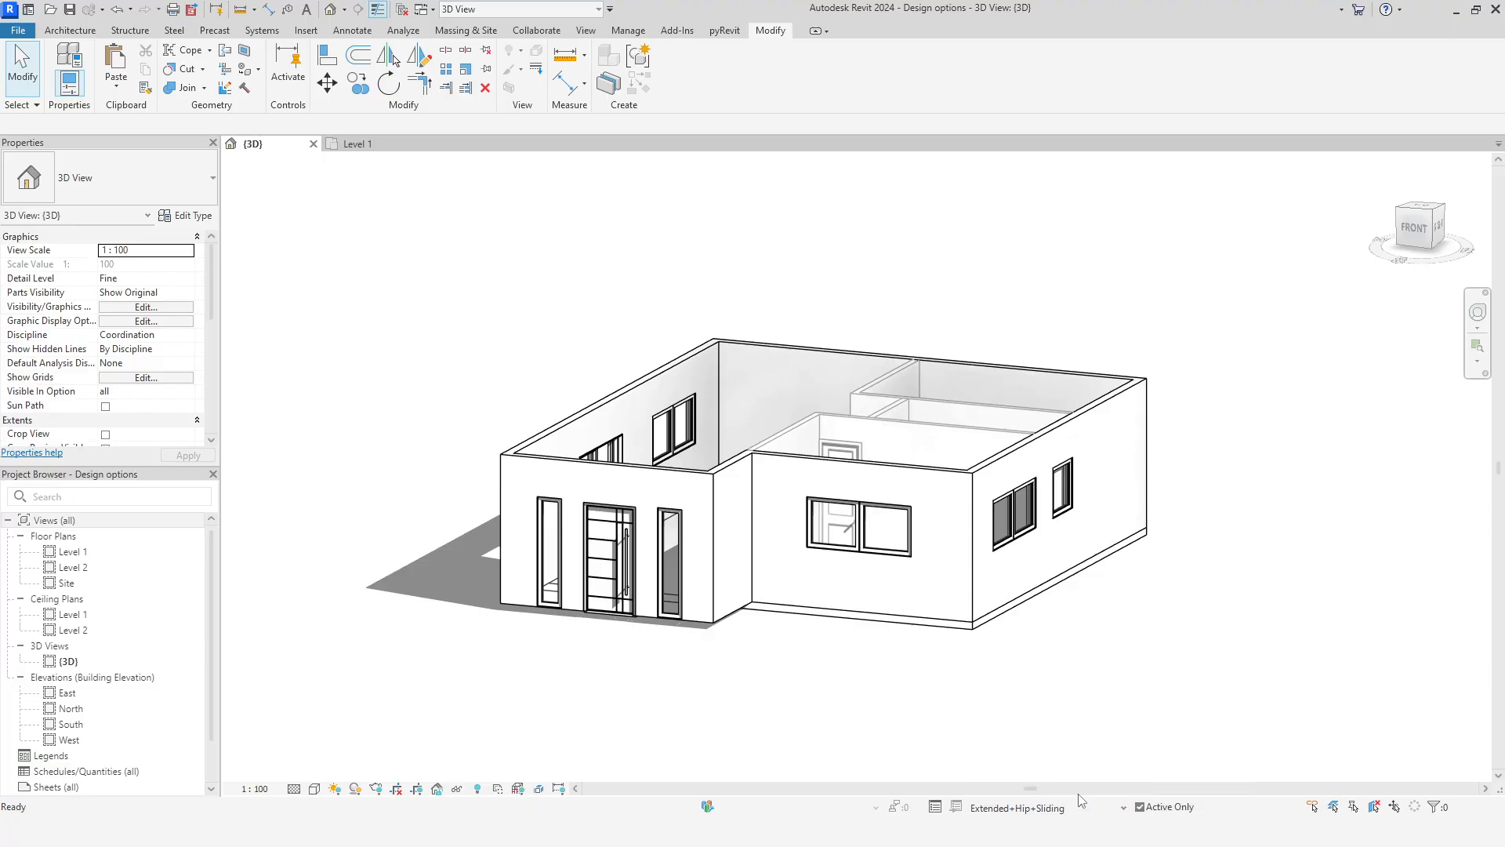
click(972, 483)
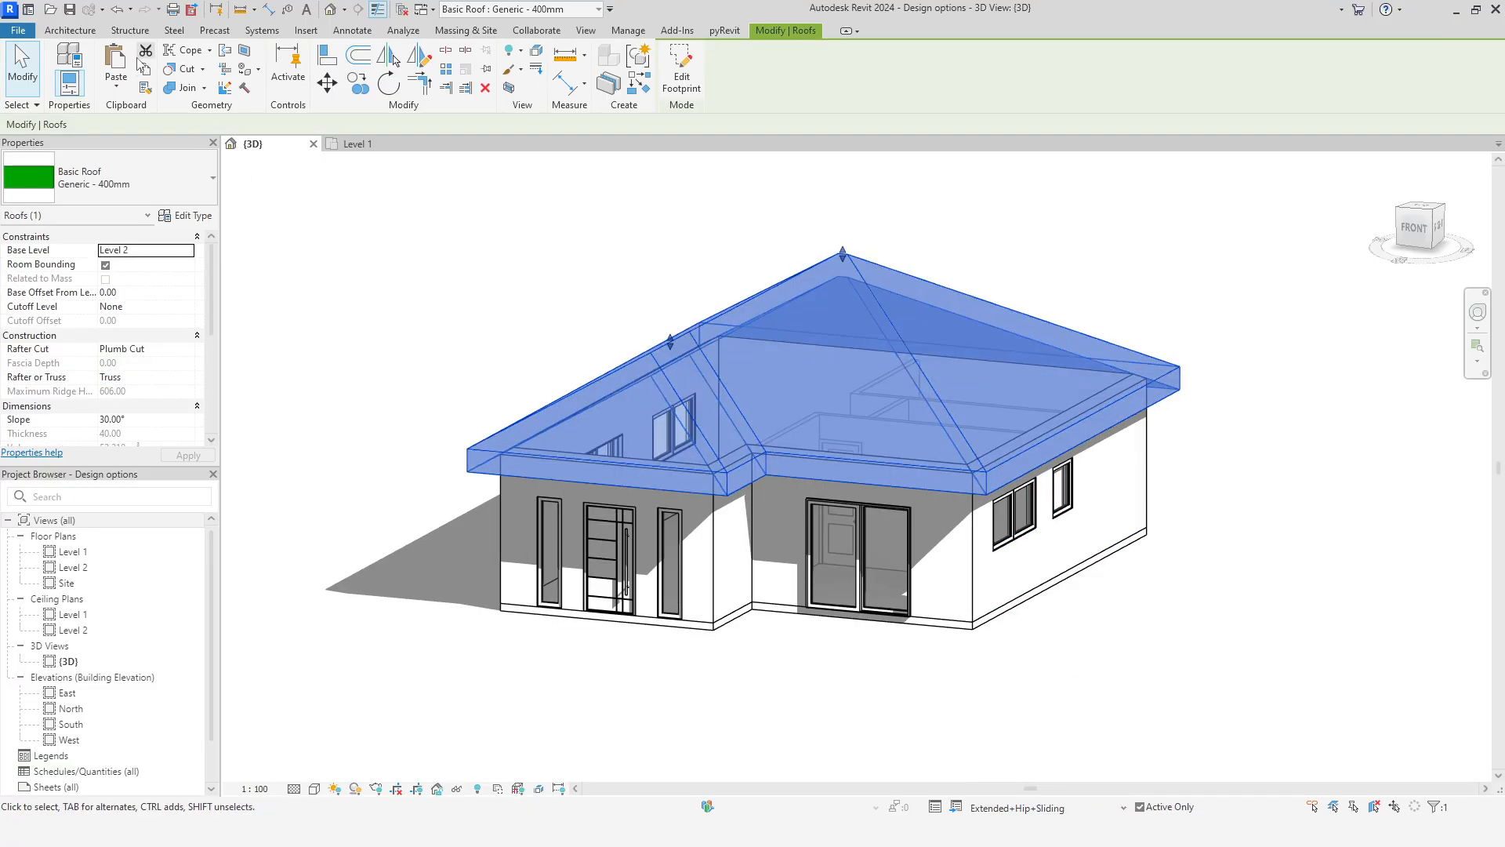
click(1023, 807)
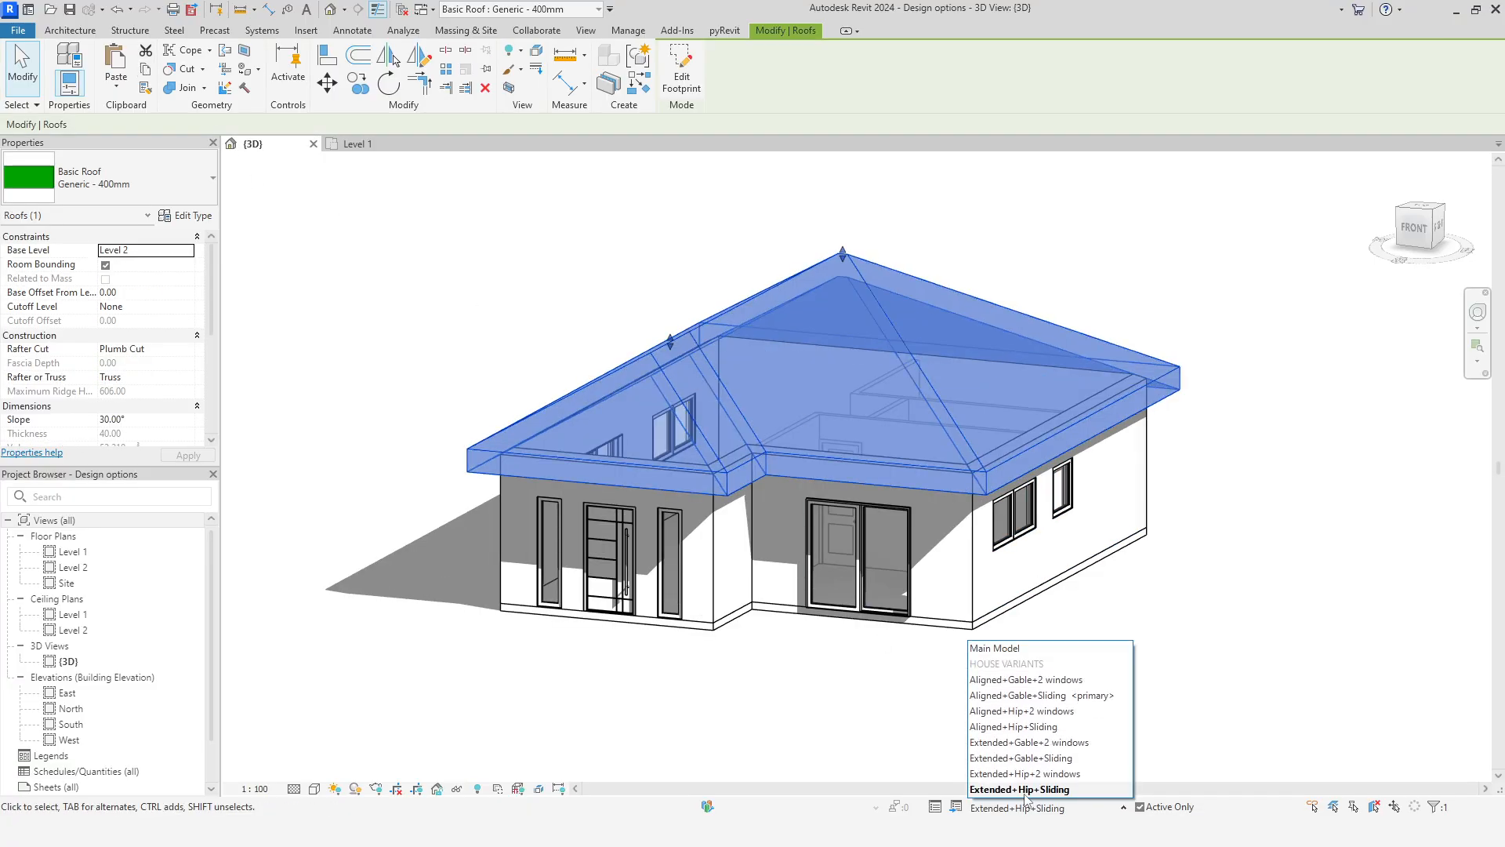
click(1028, 784)
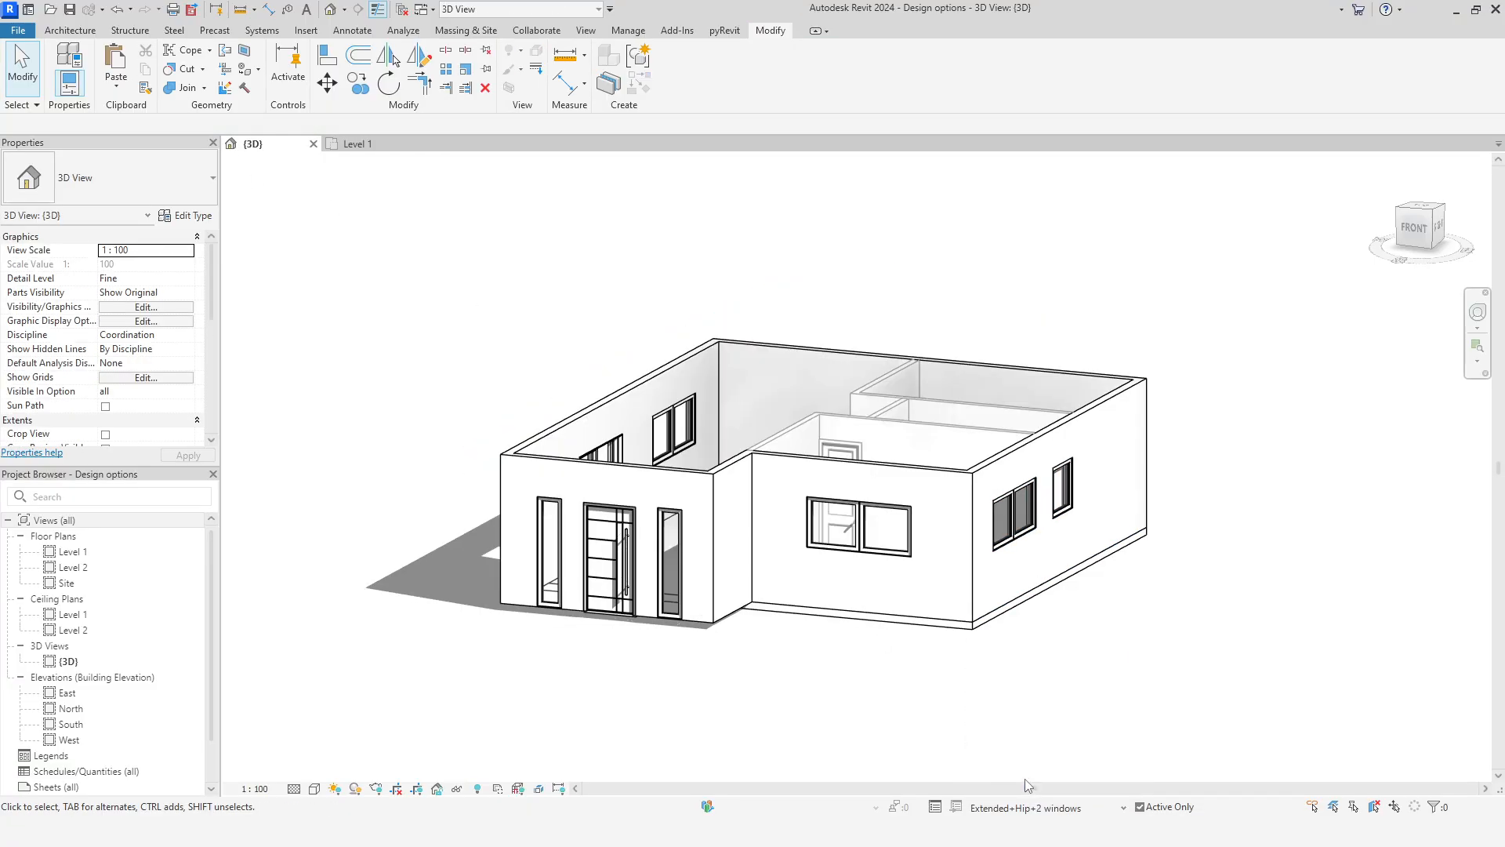
click(118, 86)
click(161, 240)
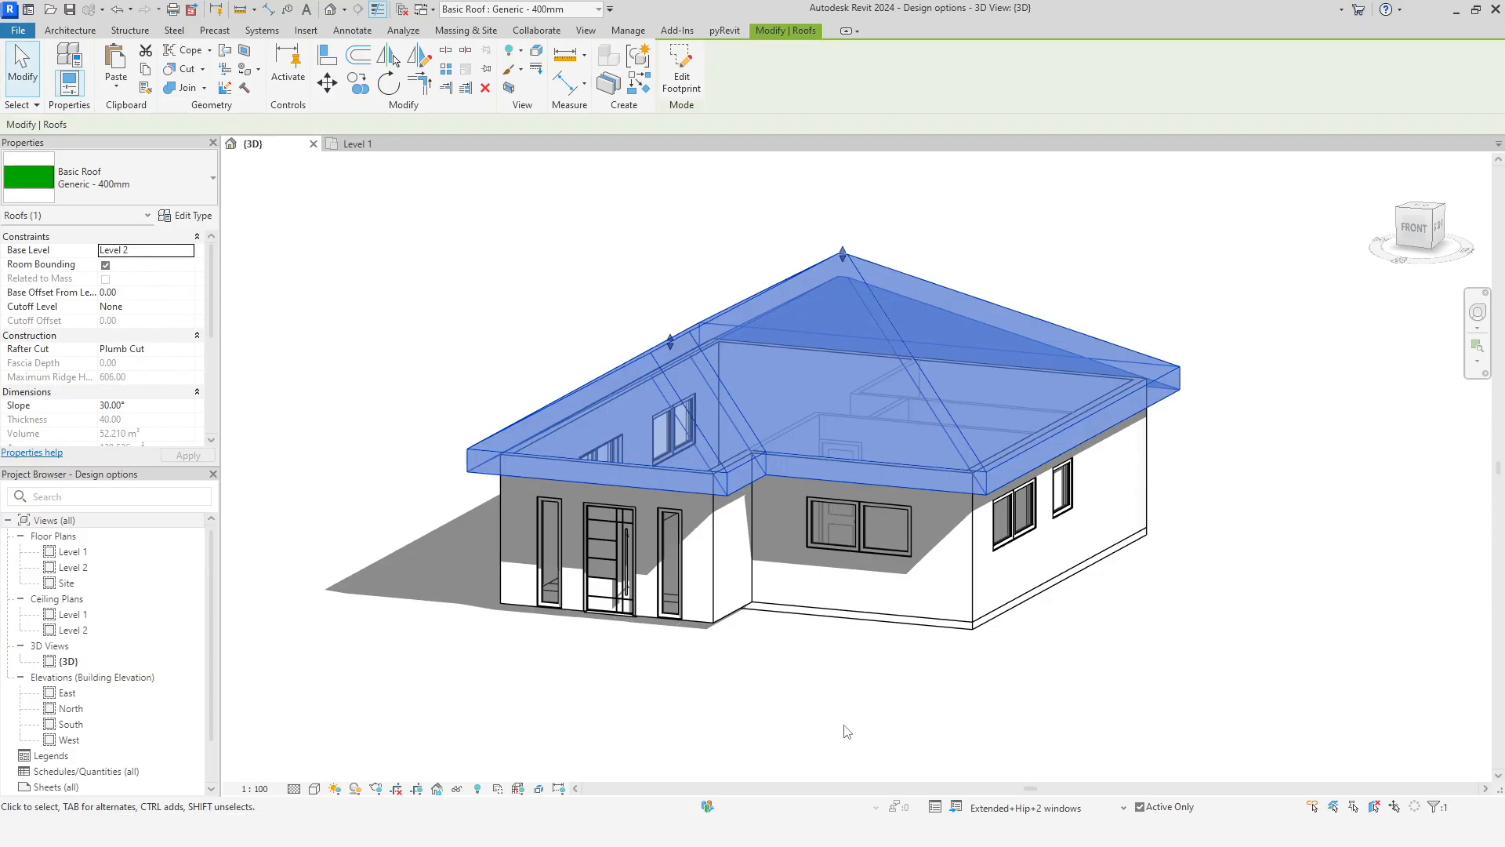
key(Escape)
Select the chain of six exterior walls and attach their tops to the hip roof
key(Tab)
click(714, 557)
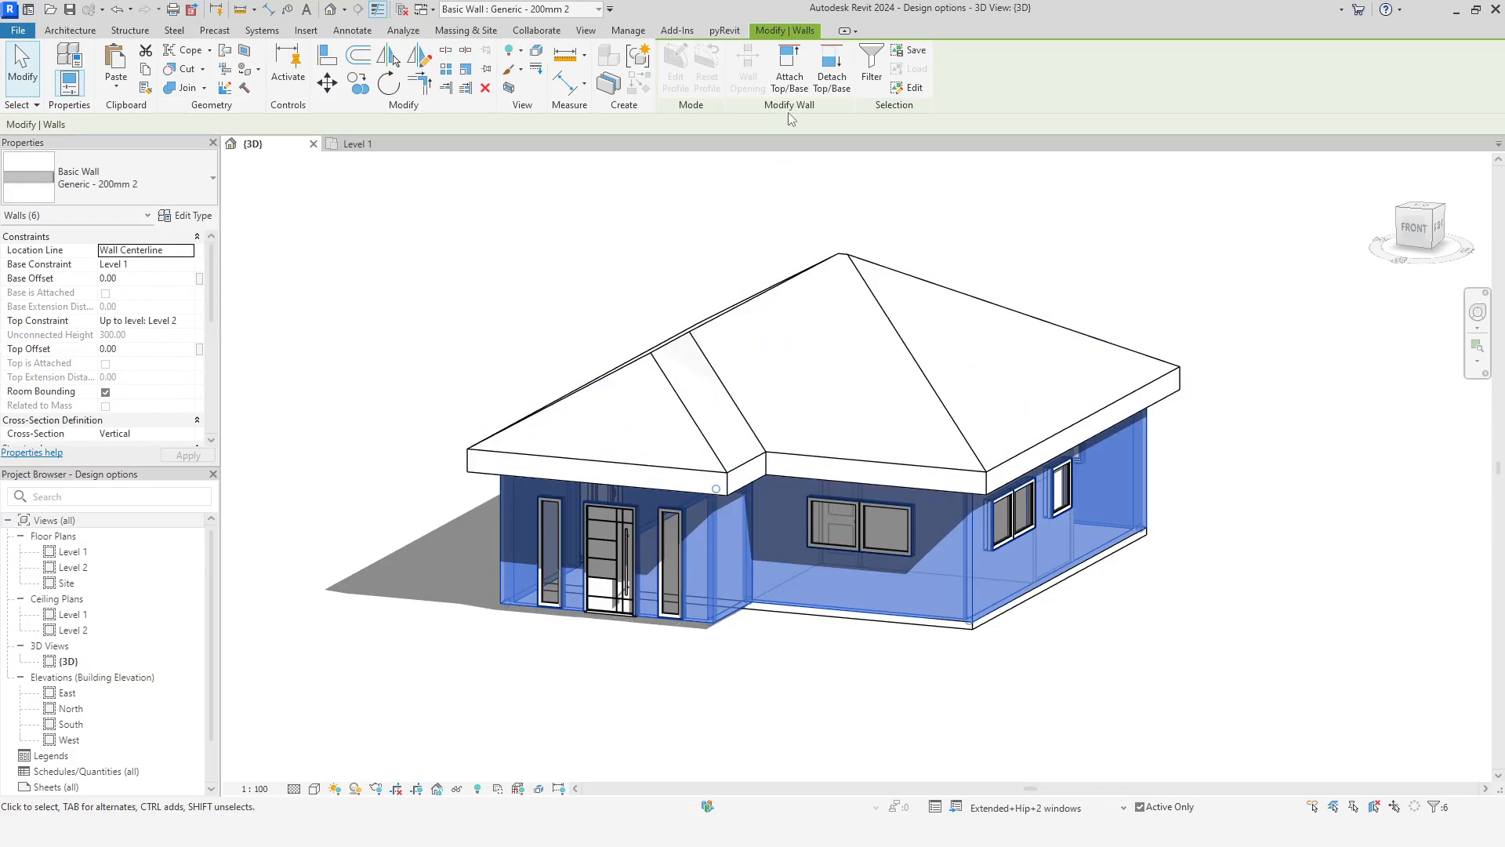
click(789, 72)
click(718, 380)
click(847, 720)
Review the main model and the four Aligned design options in 3D, dismissing the save reminder without saving
click(1067, 808)
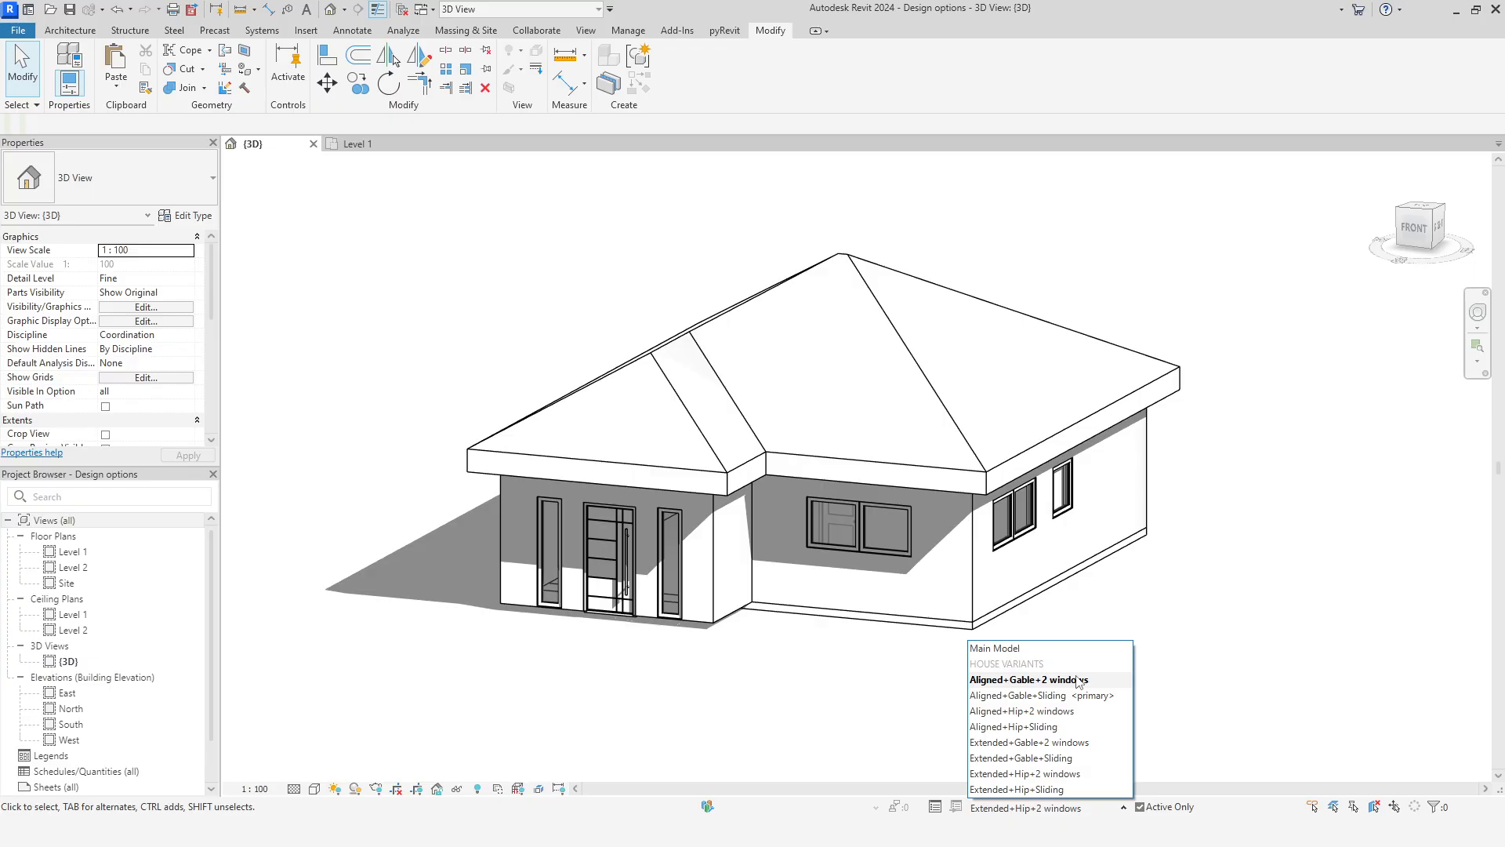
click(1078, 680)
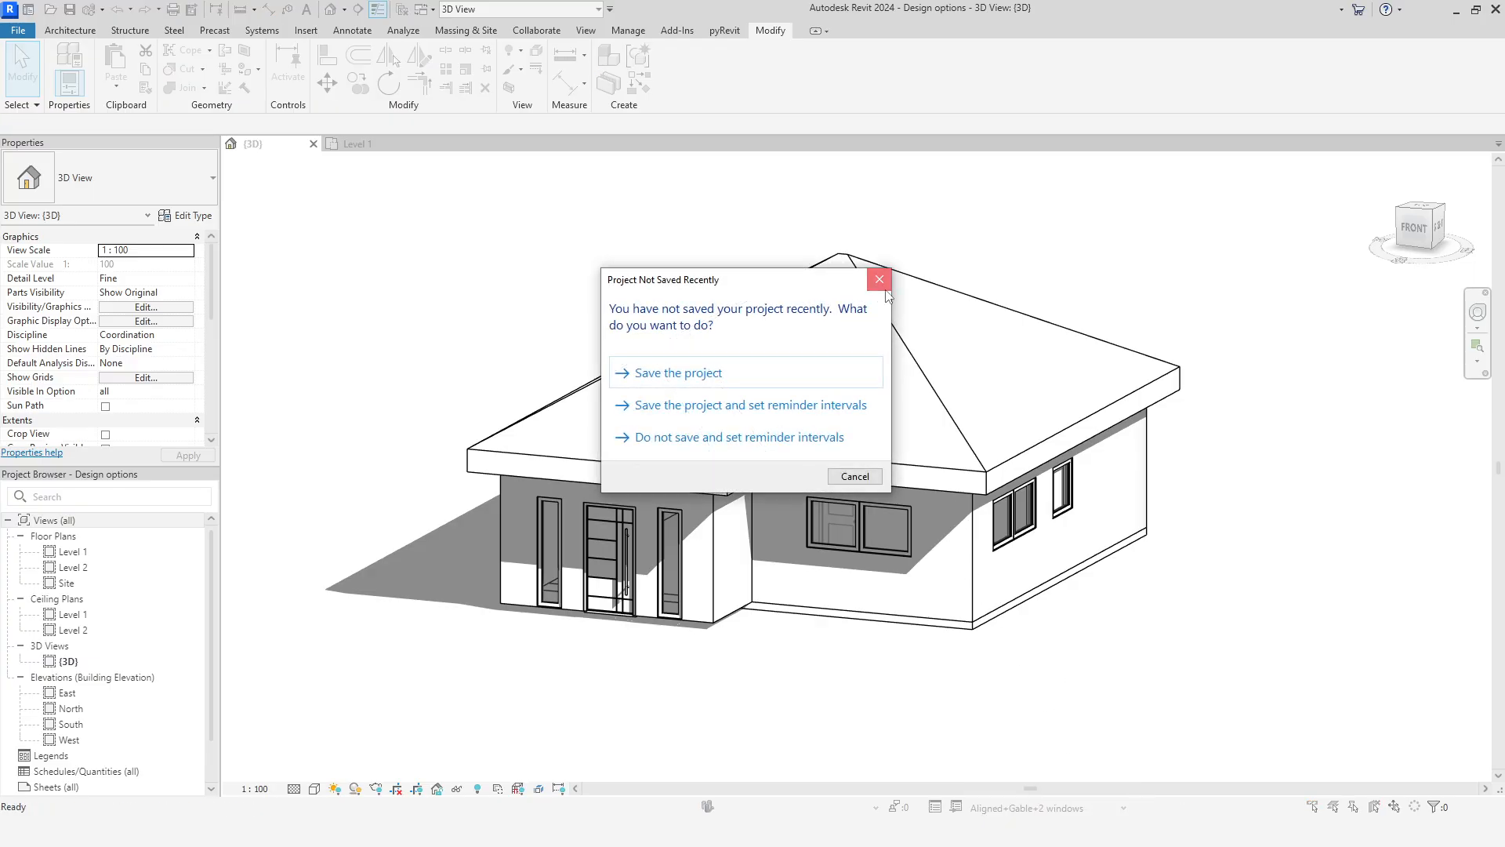
click(886, 288)
click(1044, 807)
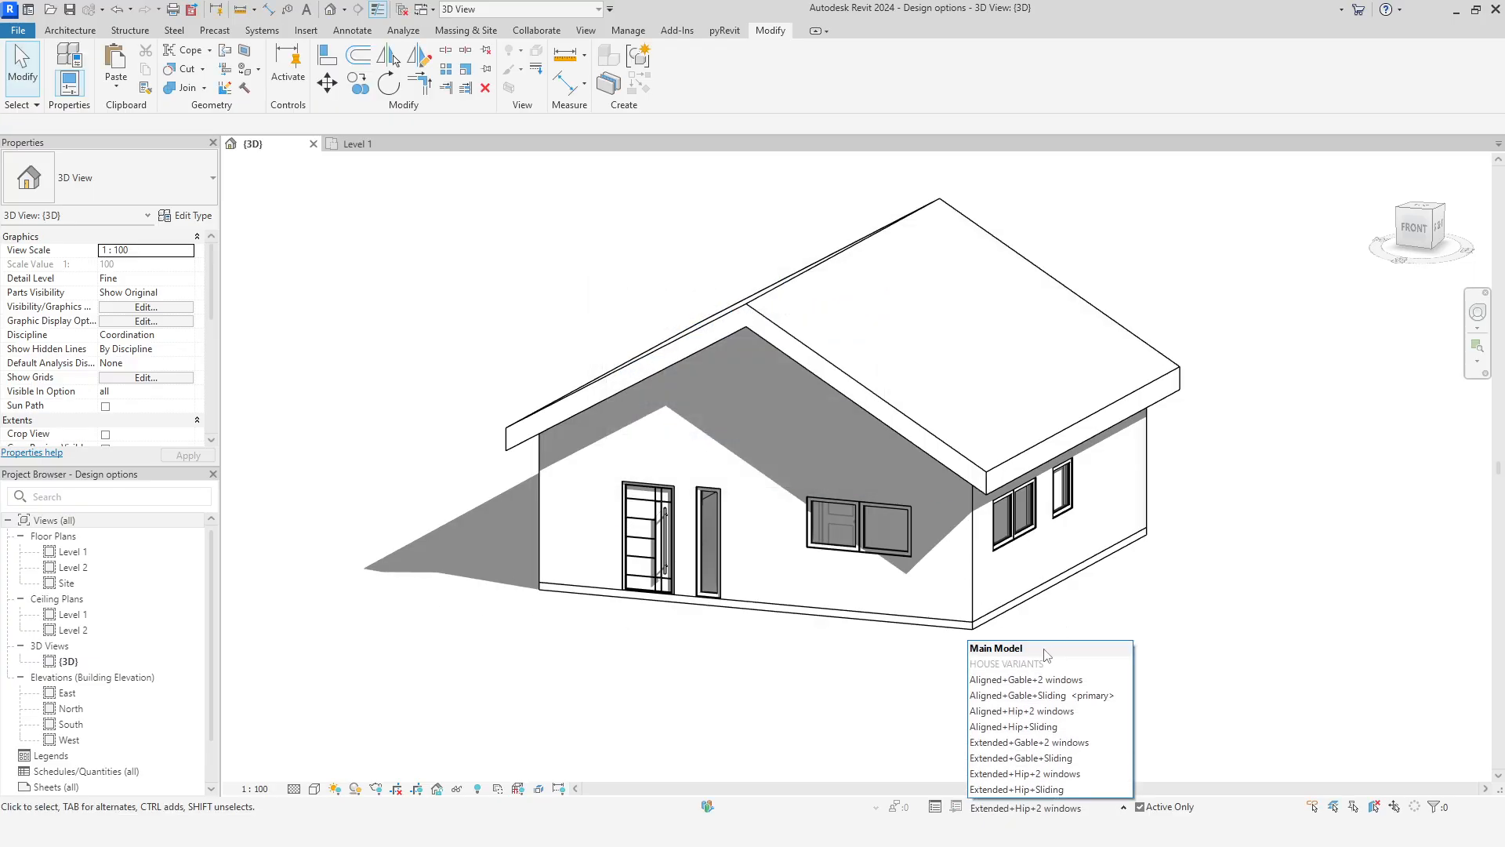
click(1046, 649)
click(1062, 811)
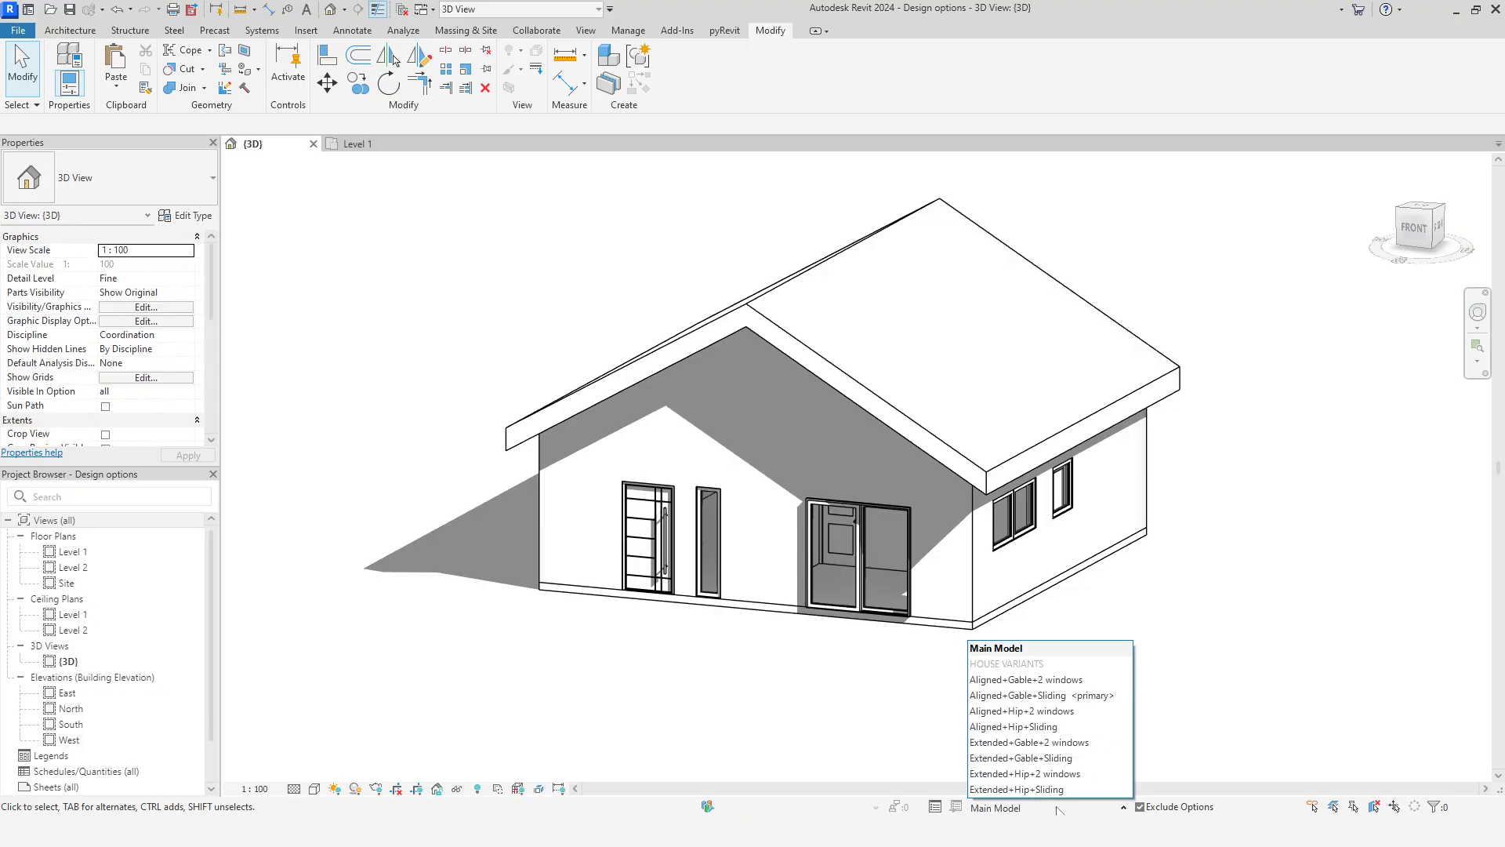
click(1068, 680)
click(1062, 810)
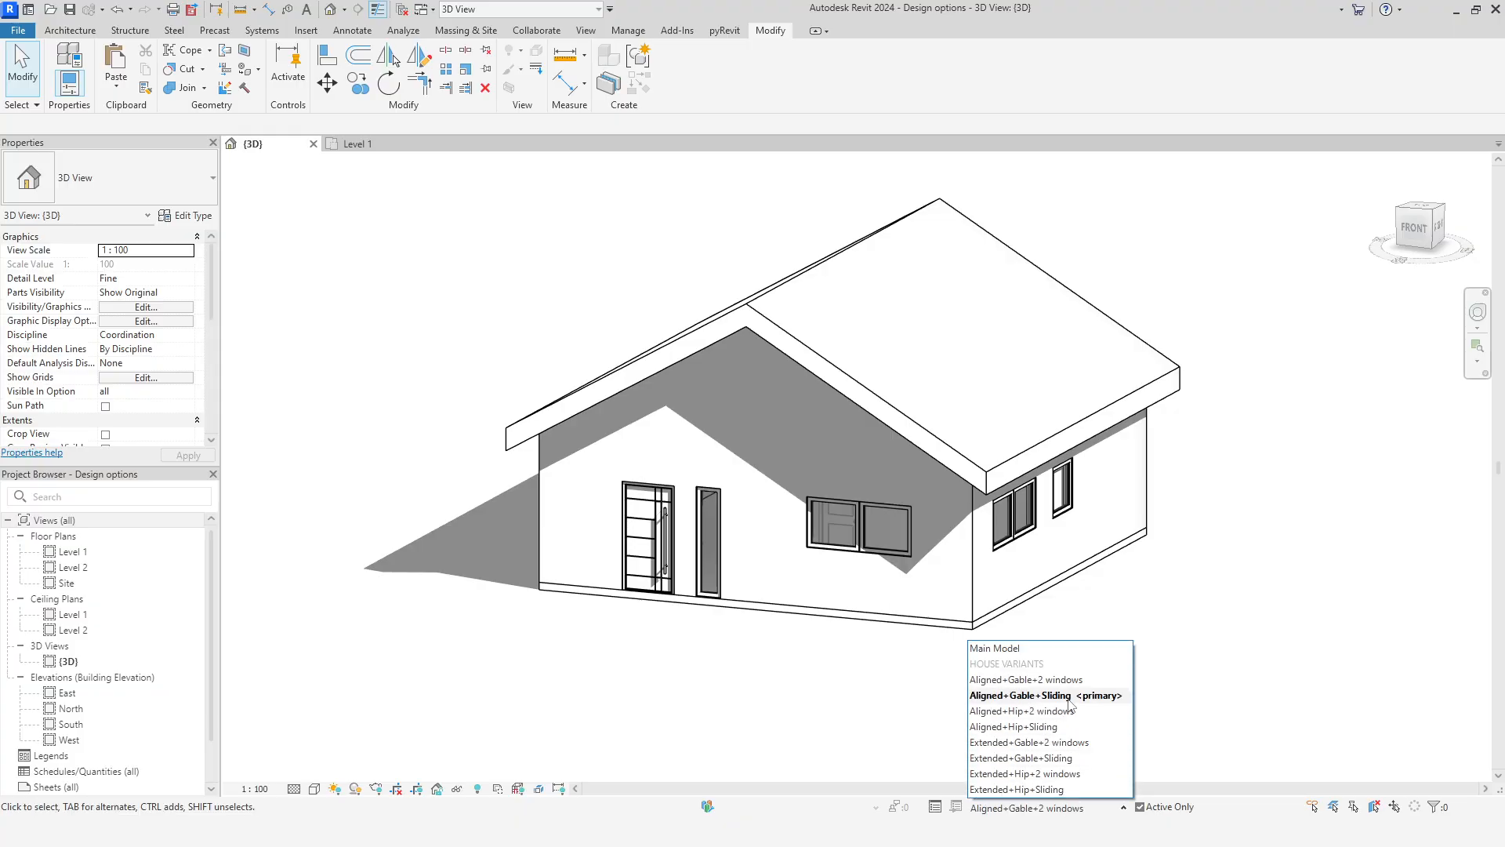
click(1068, 695)
click(1061, 808)
click(1066, 710)
click(1062, 808)
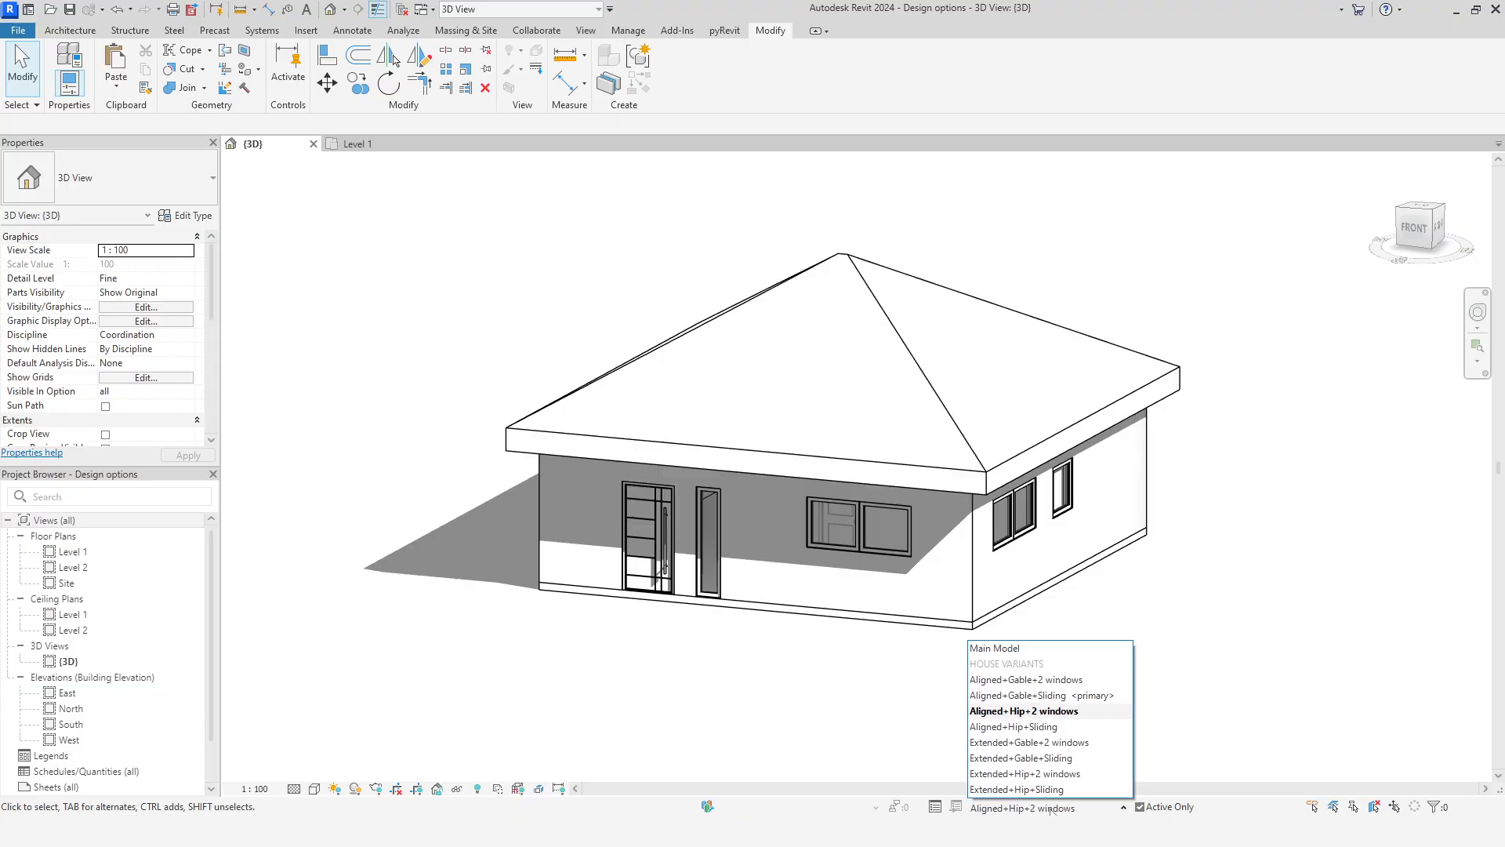
click(1053, 727)
Review the four Extended design options in 3D, finishing with Extended+Hip+2 windows active
click(1055, 808)
click(1057, 745)
click(1058, 808)
click(1052, 762)
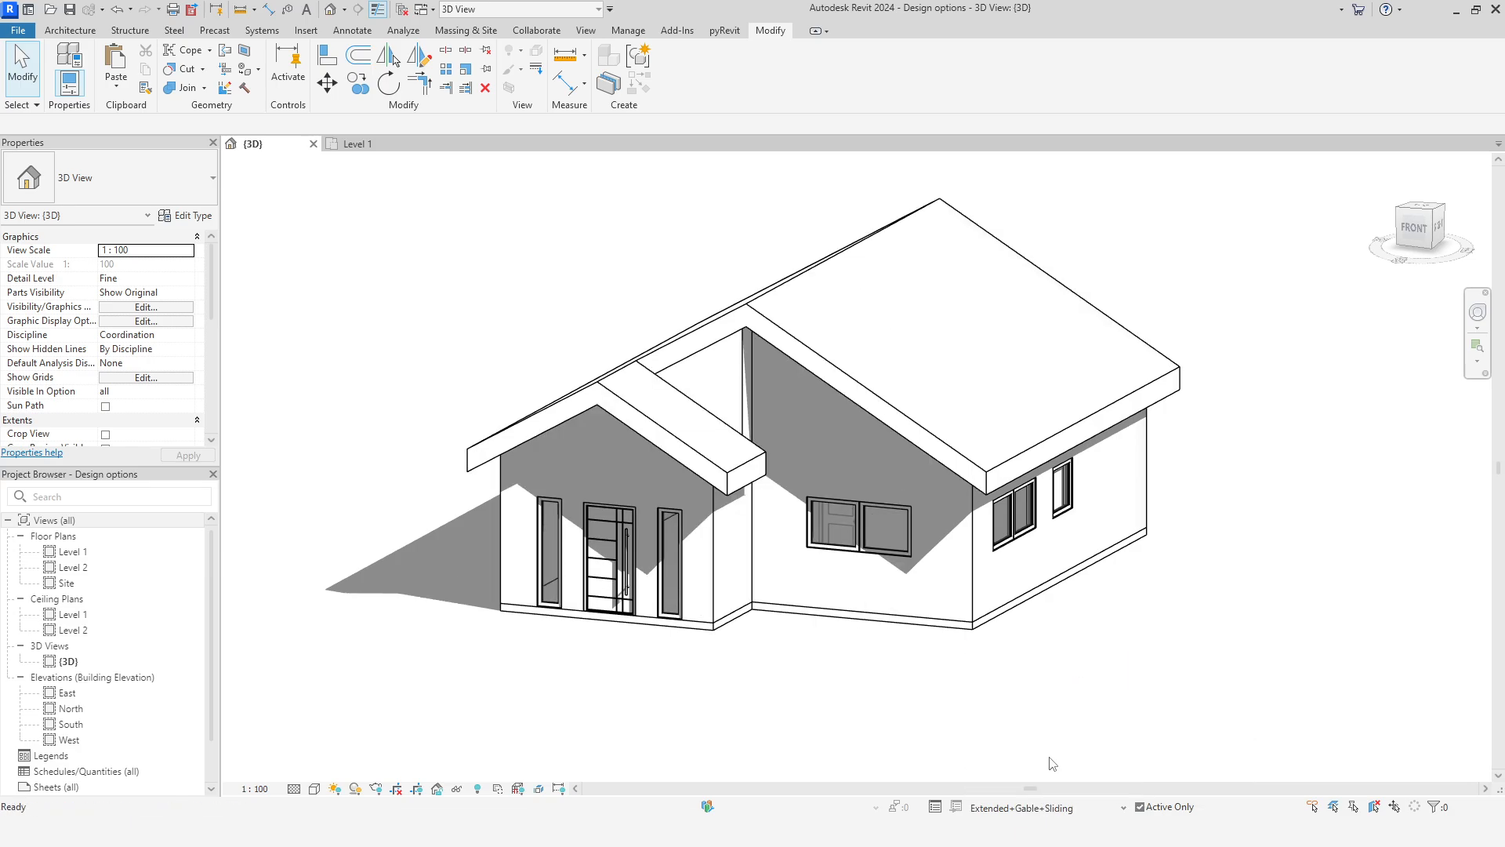
click(1054, 807)
click(1053, 774)
click(1048, 807)
click(1048, 790)
click(1048, 807)
click(1048, 777)
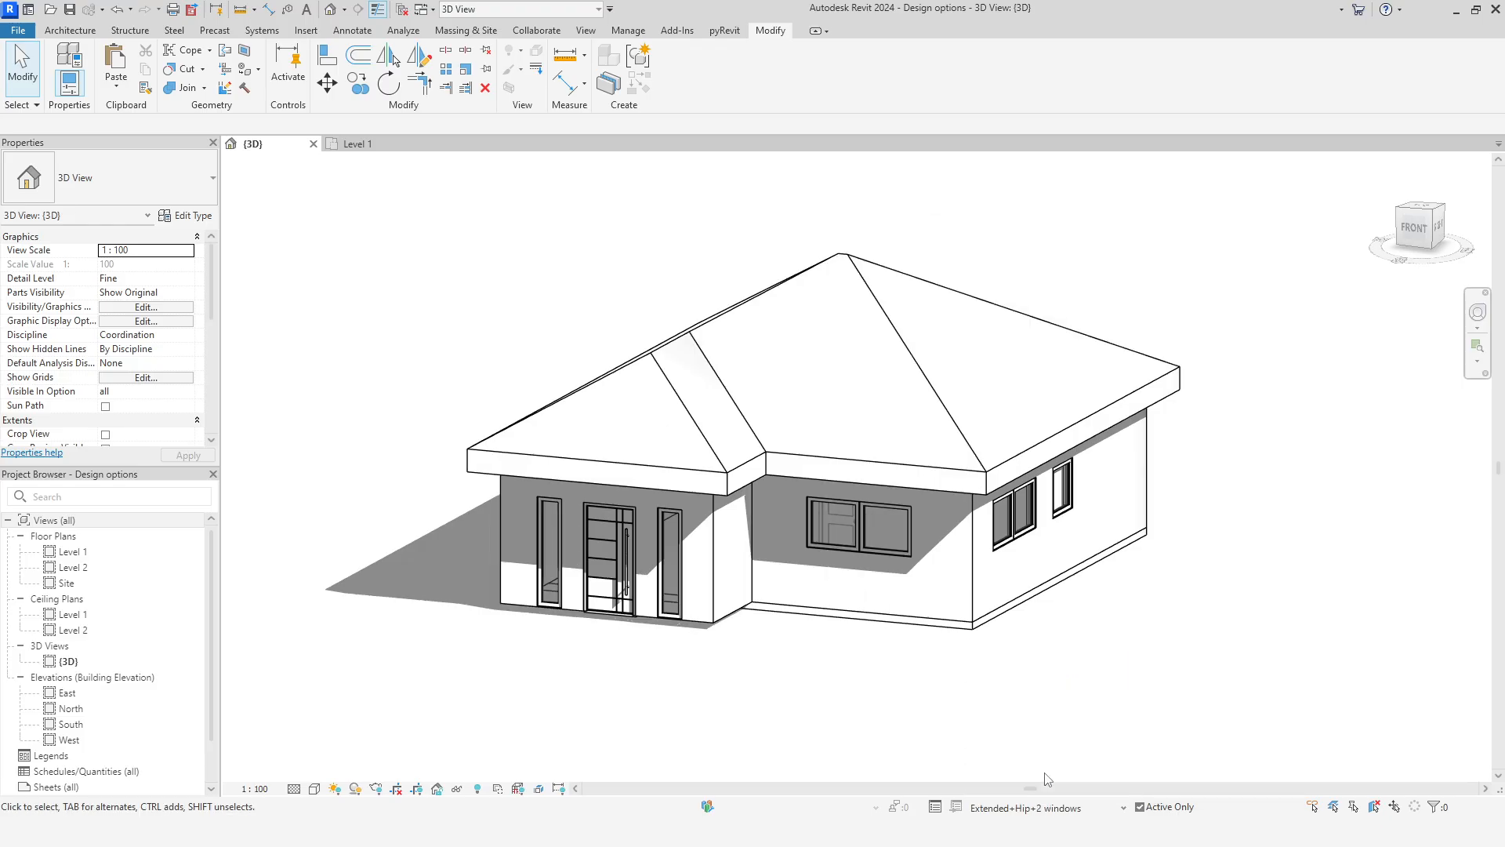
Extend the floor boundary in Extended+Hip+2 windows along the projecting entrance's outer walls, trim its corners, and check the finished floor in 3D
click(873, 625)
click(357, 143)
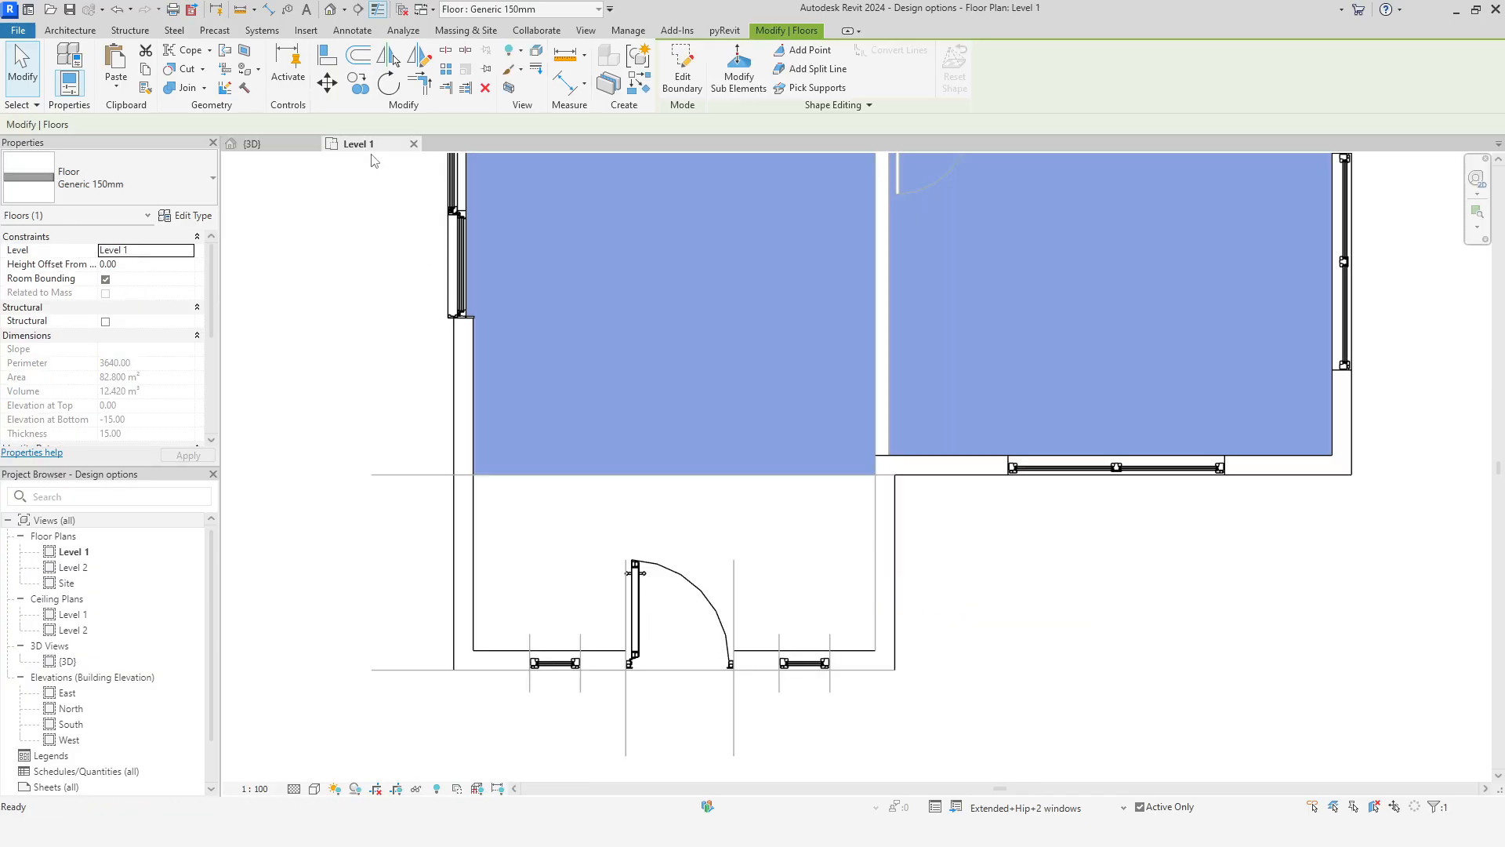
click(682, 64)
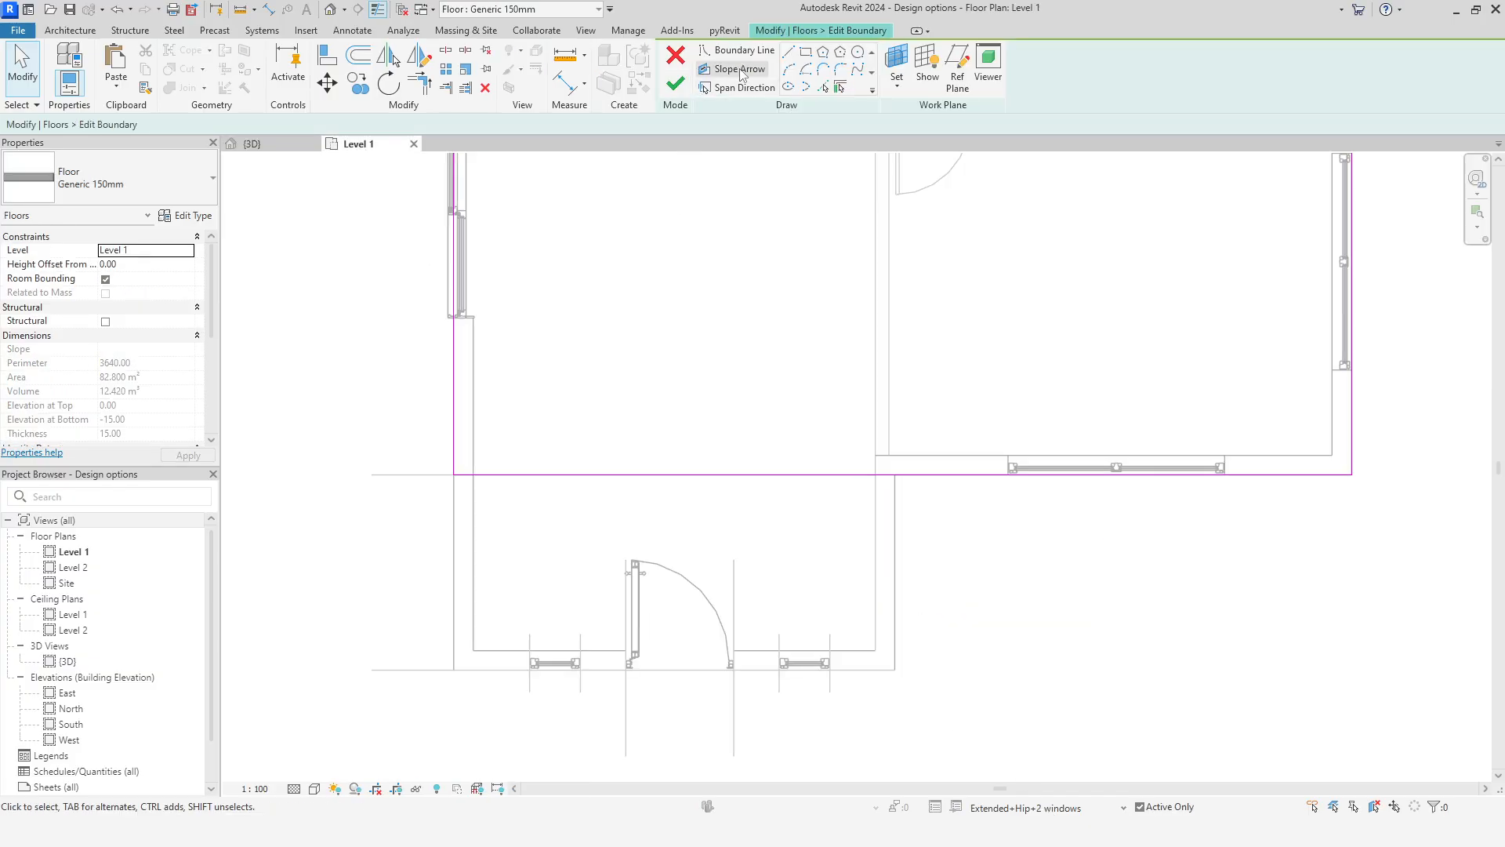
click(821, 87)
click(896, 580)
click(644, 671)
click(428, 87)
click(895, 541)
click(913, 475)
click(675, 83)
click(253, 144)
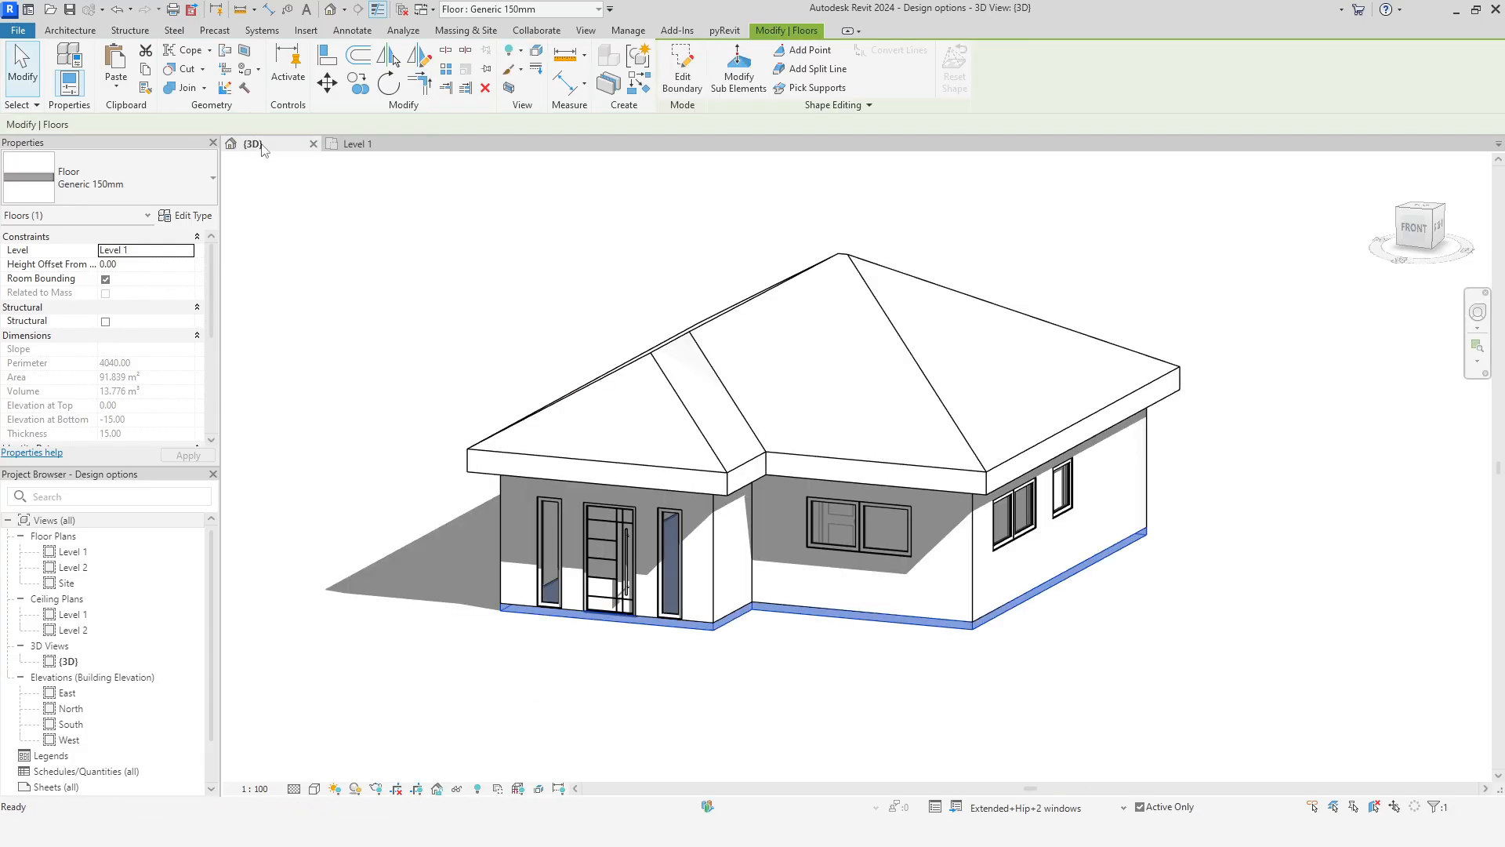
click(832, 758)
Switch the active design option to Main Model and open the design options manager beside the house
click(1053, 807)
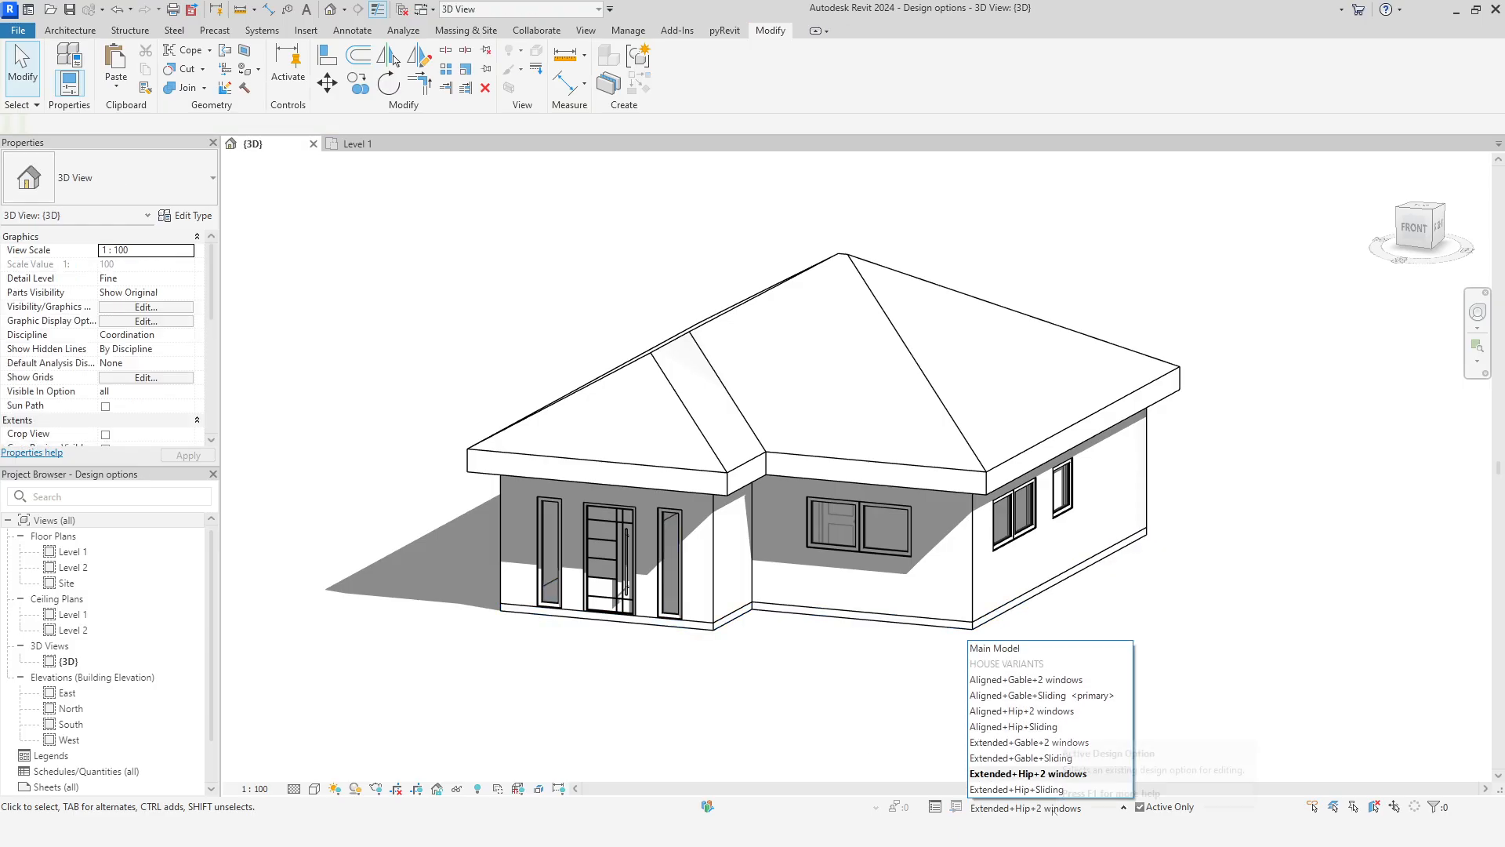
click(1041, 650)
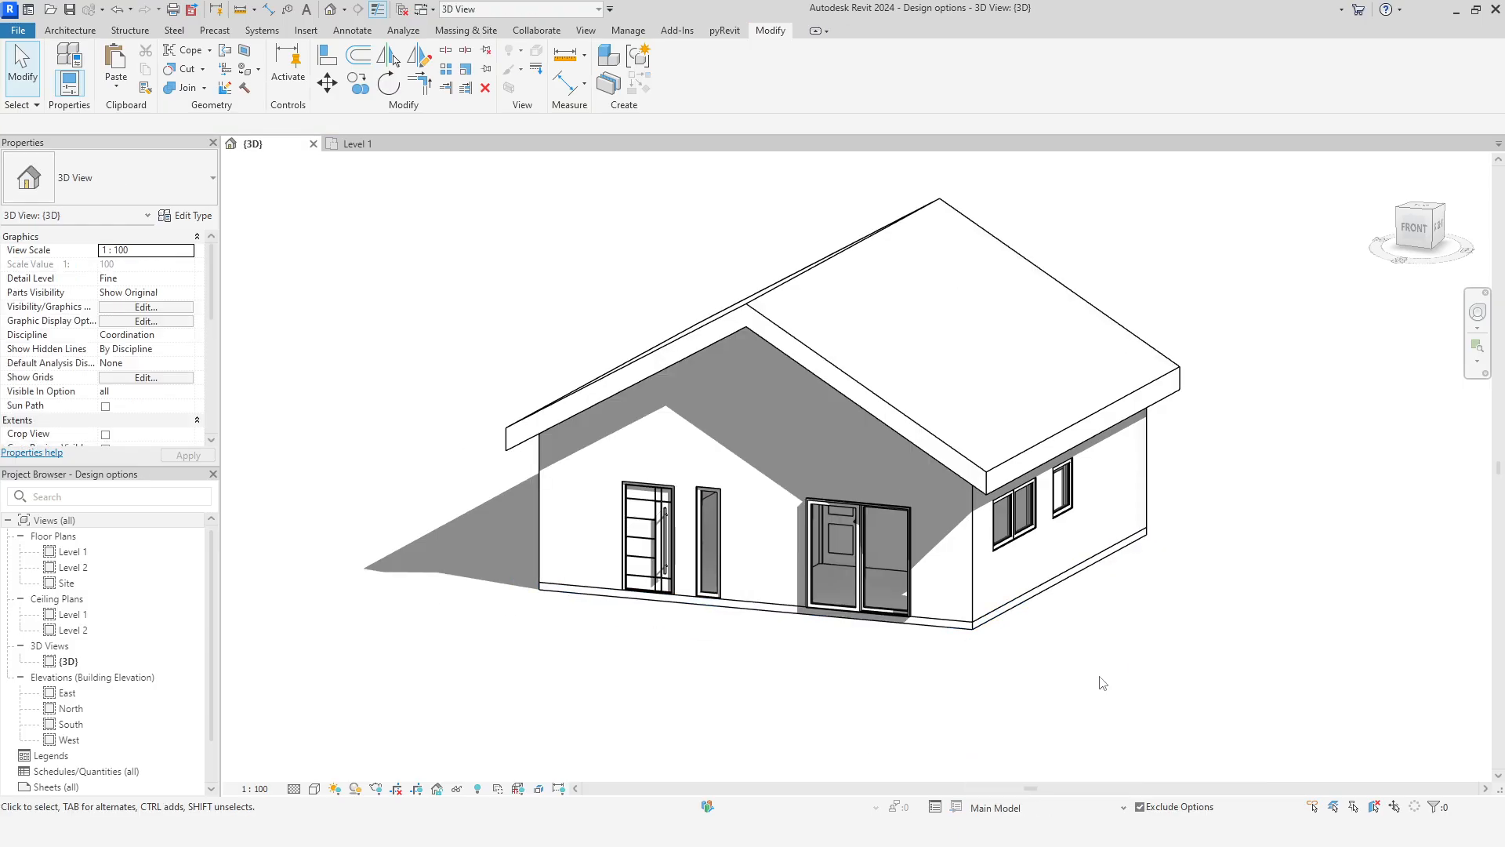
middle_drag(1102, 683, 1057, 690)
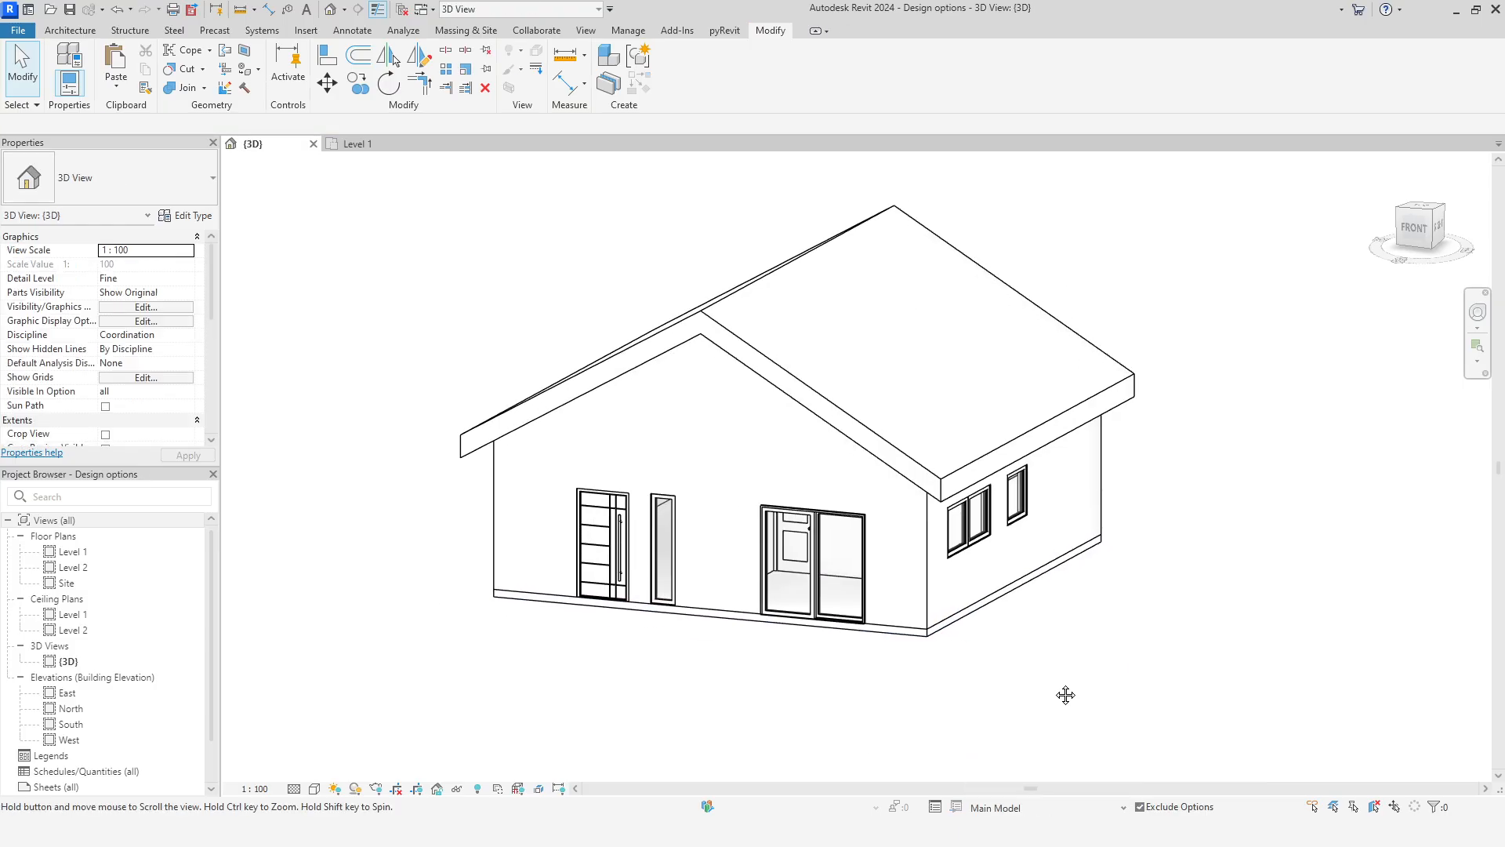
click(937, 807)
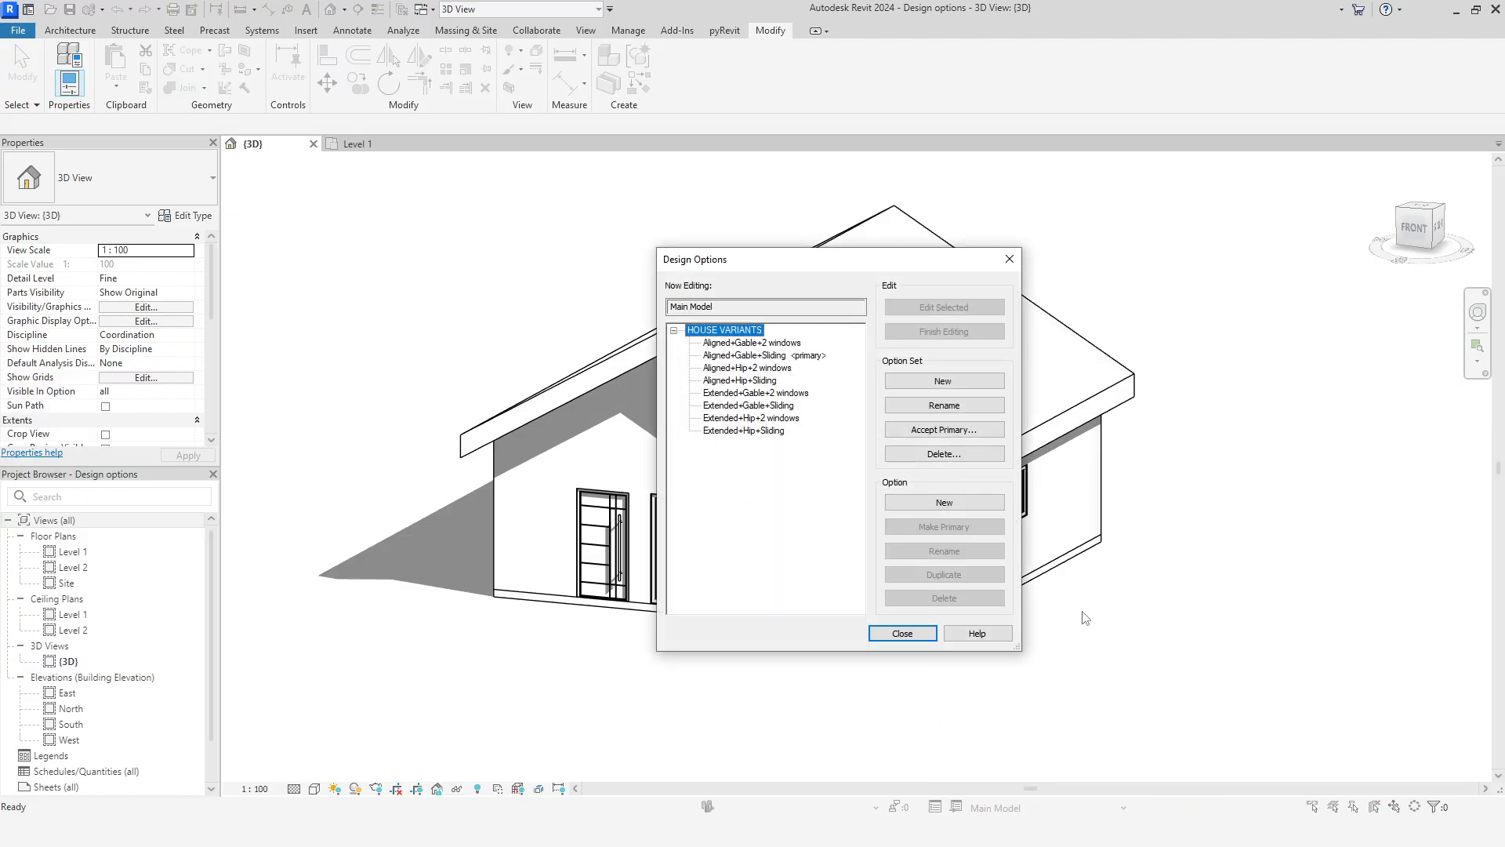
drag(814, 267, 1153, 278)
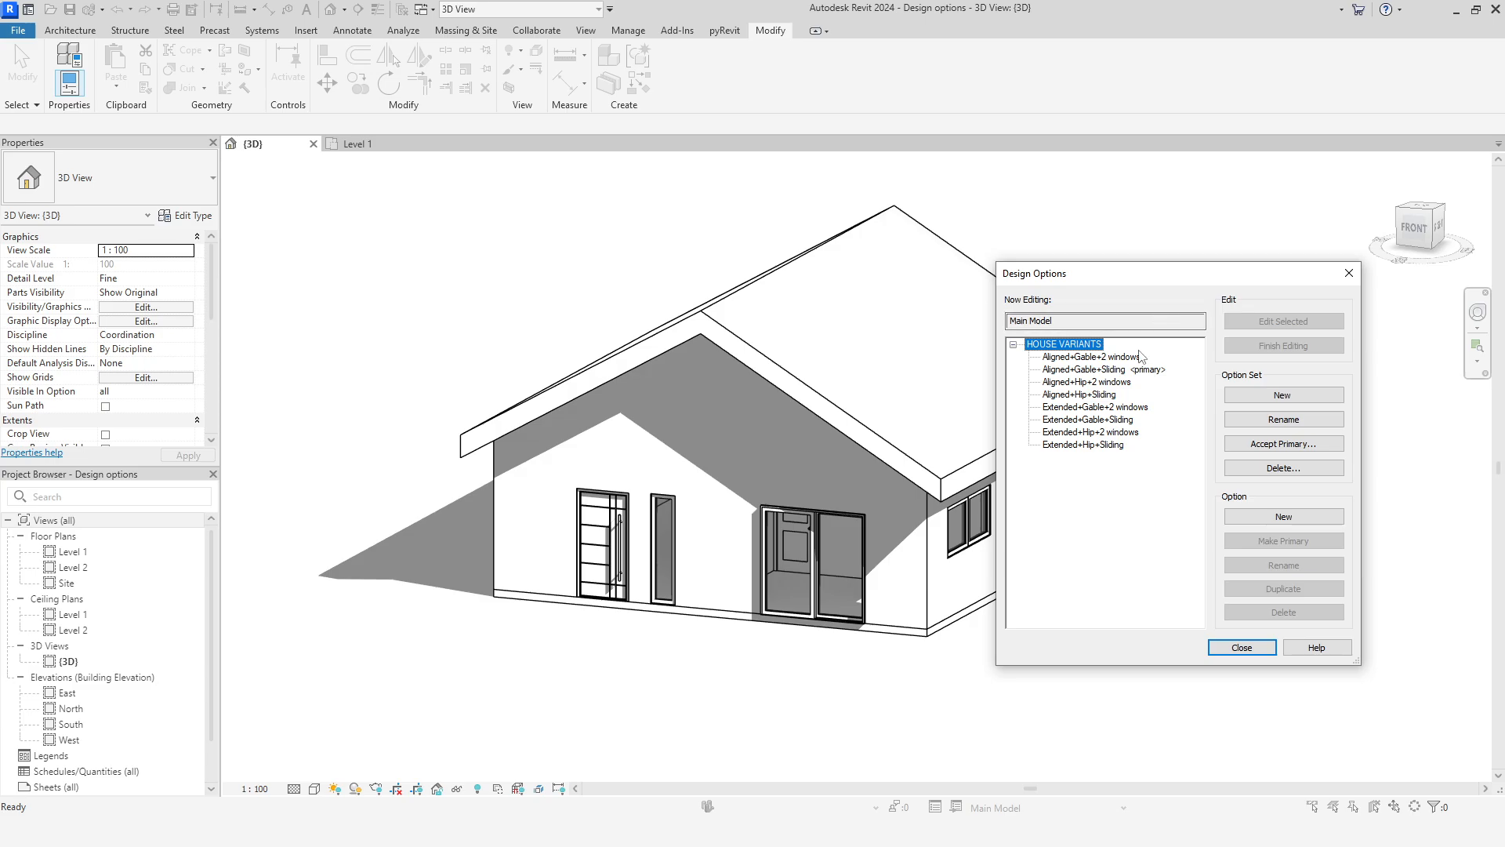
Make Extended+Gable+Sliding the primary option of HOUSE VARIANTS
click(1122, 421)
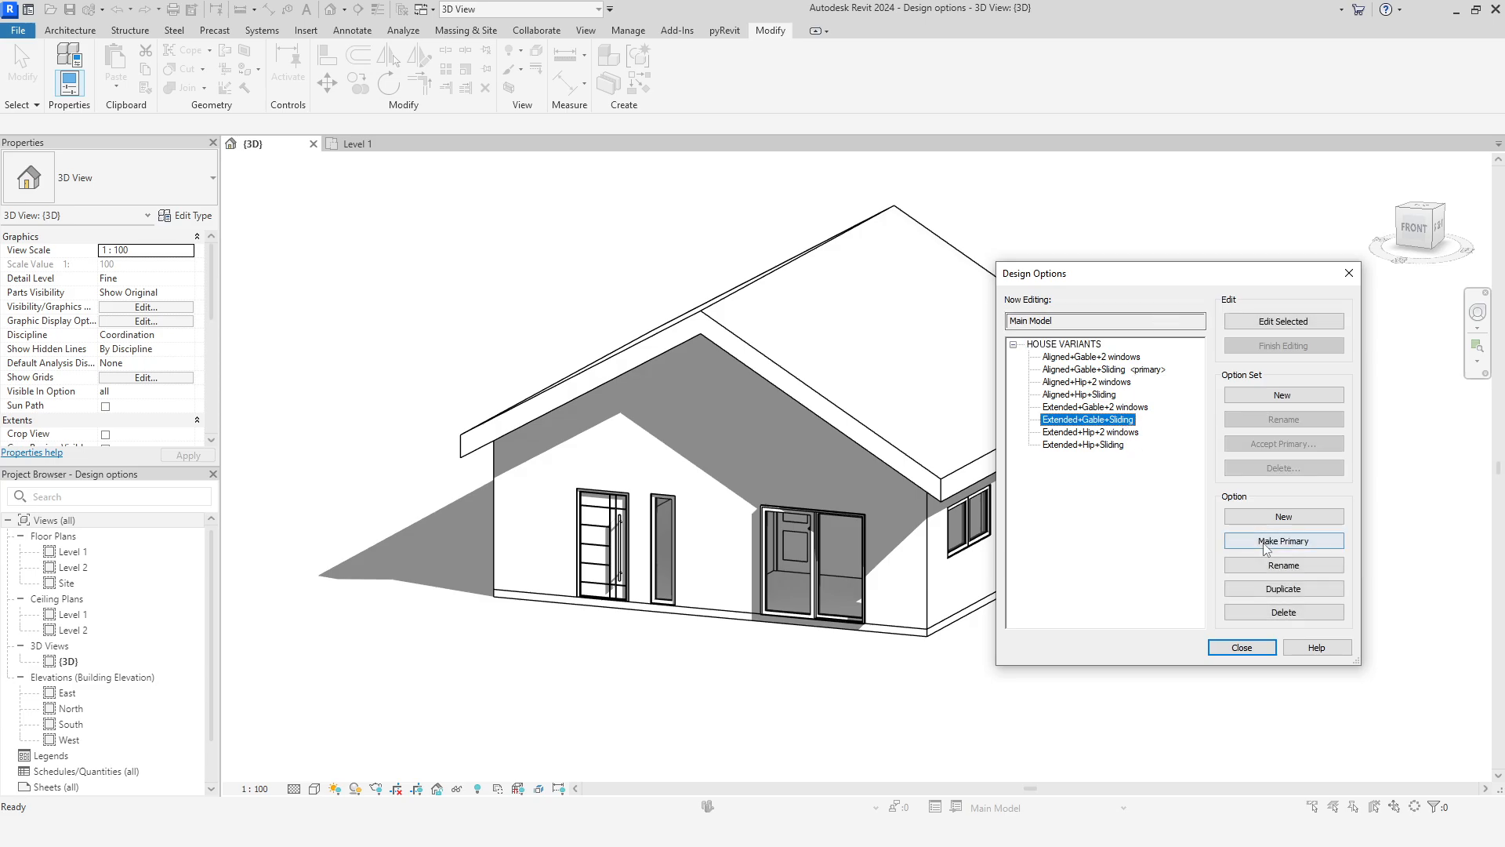
click(1265, 540)
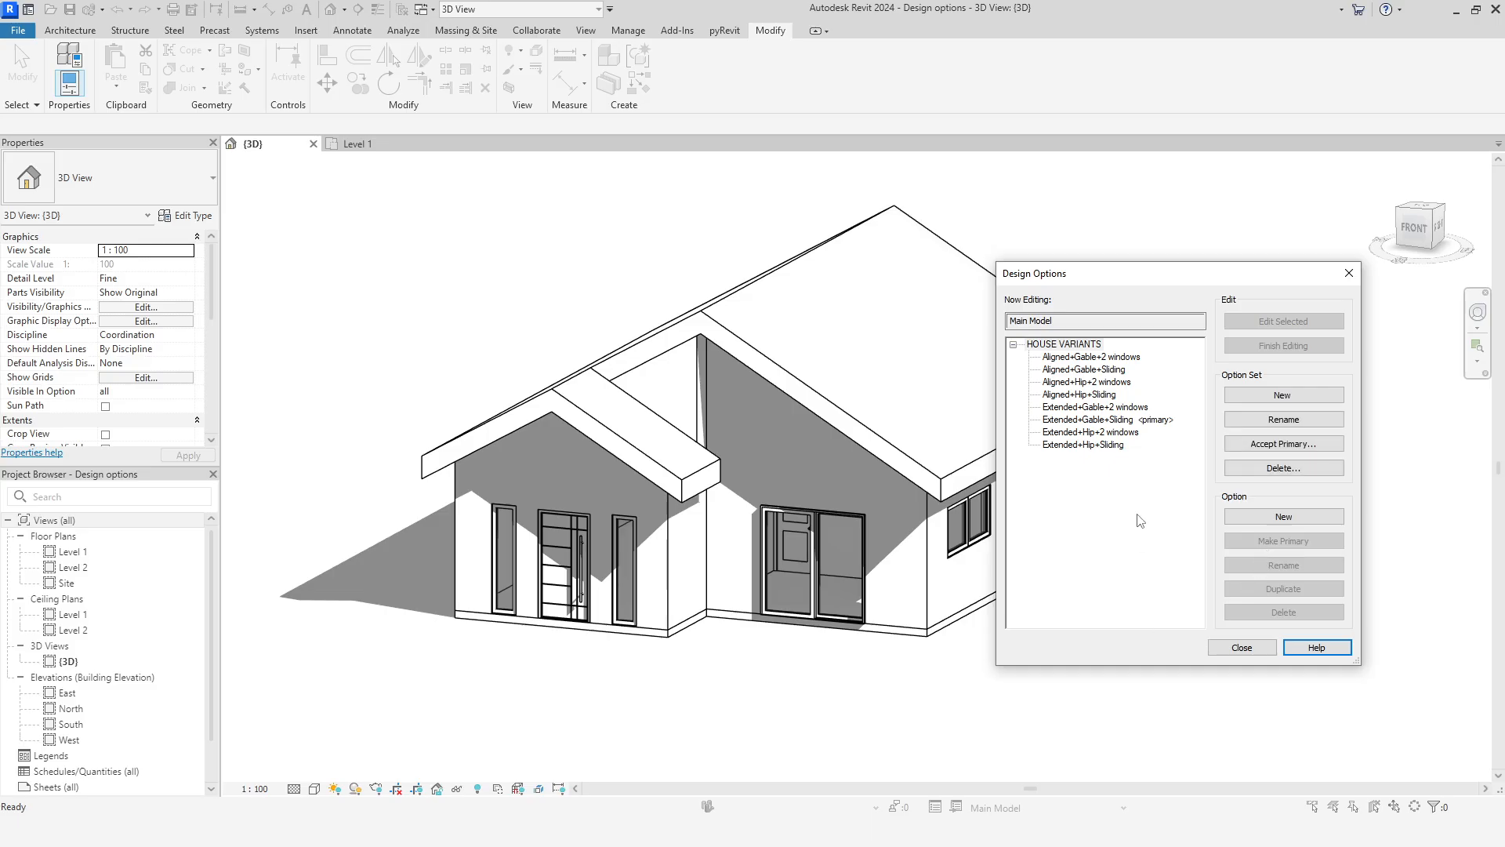
Make Extended+Hip+Sliding the primary option, review the reported errors, and remove the unsatisfied constraints
click(1113, 447)
click(1283, 540)
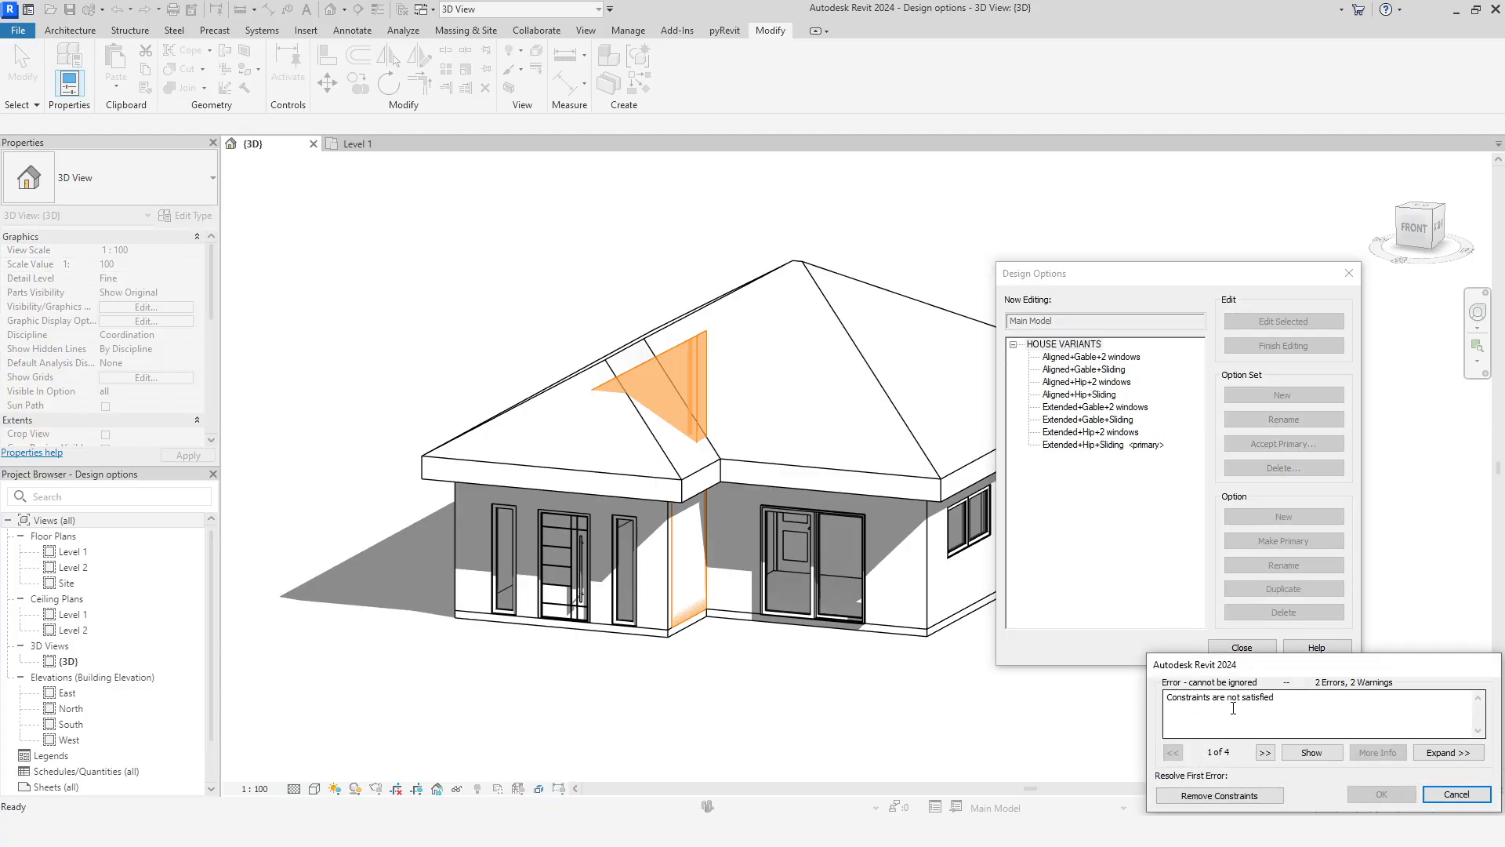
click(1264, 752)
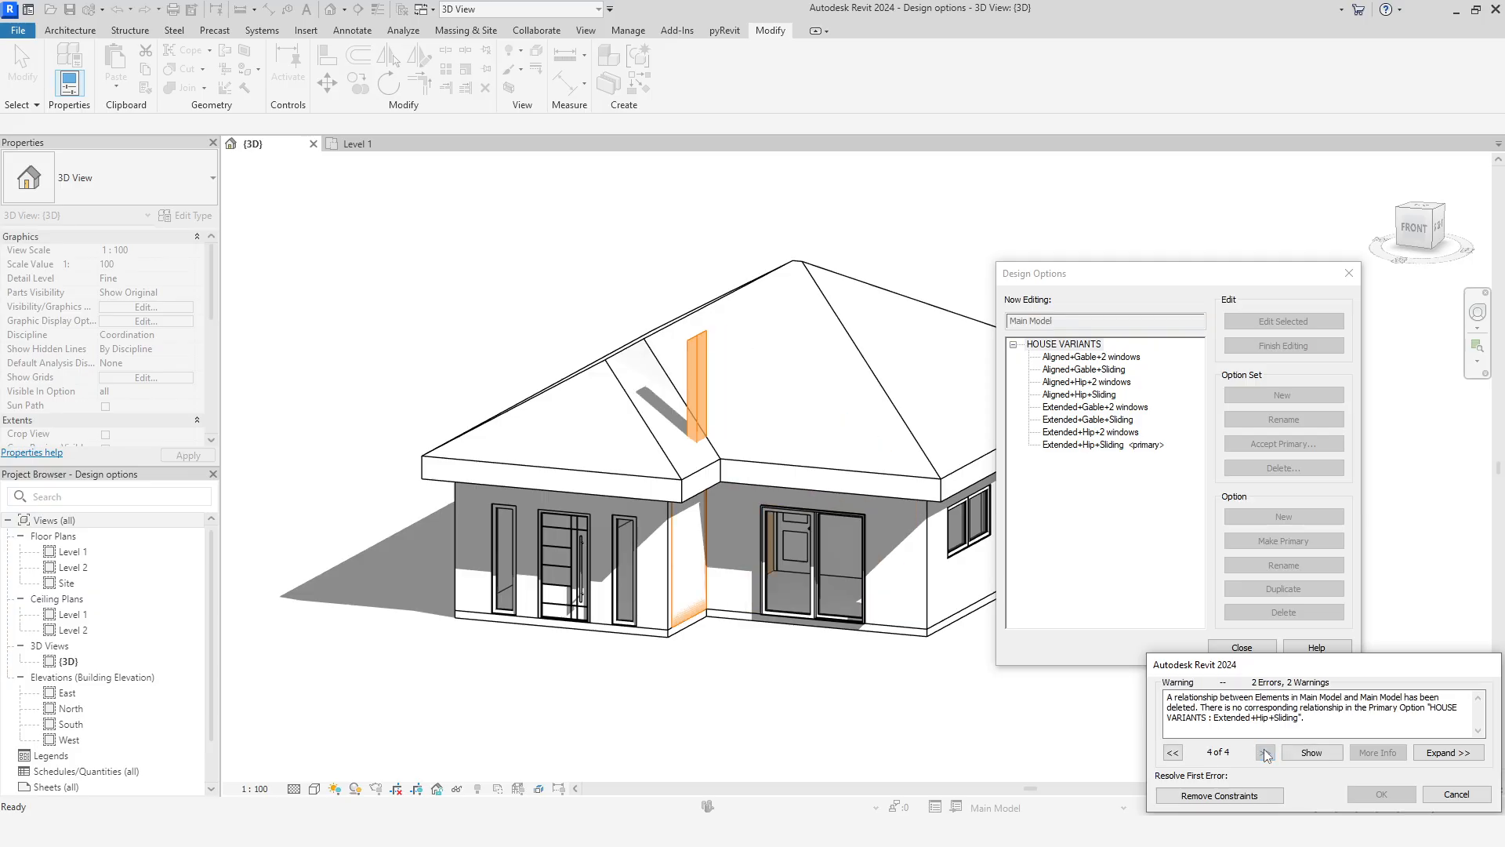
click(1274, 796)
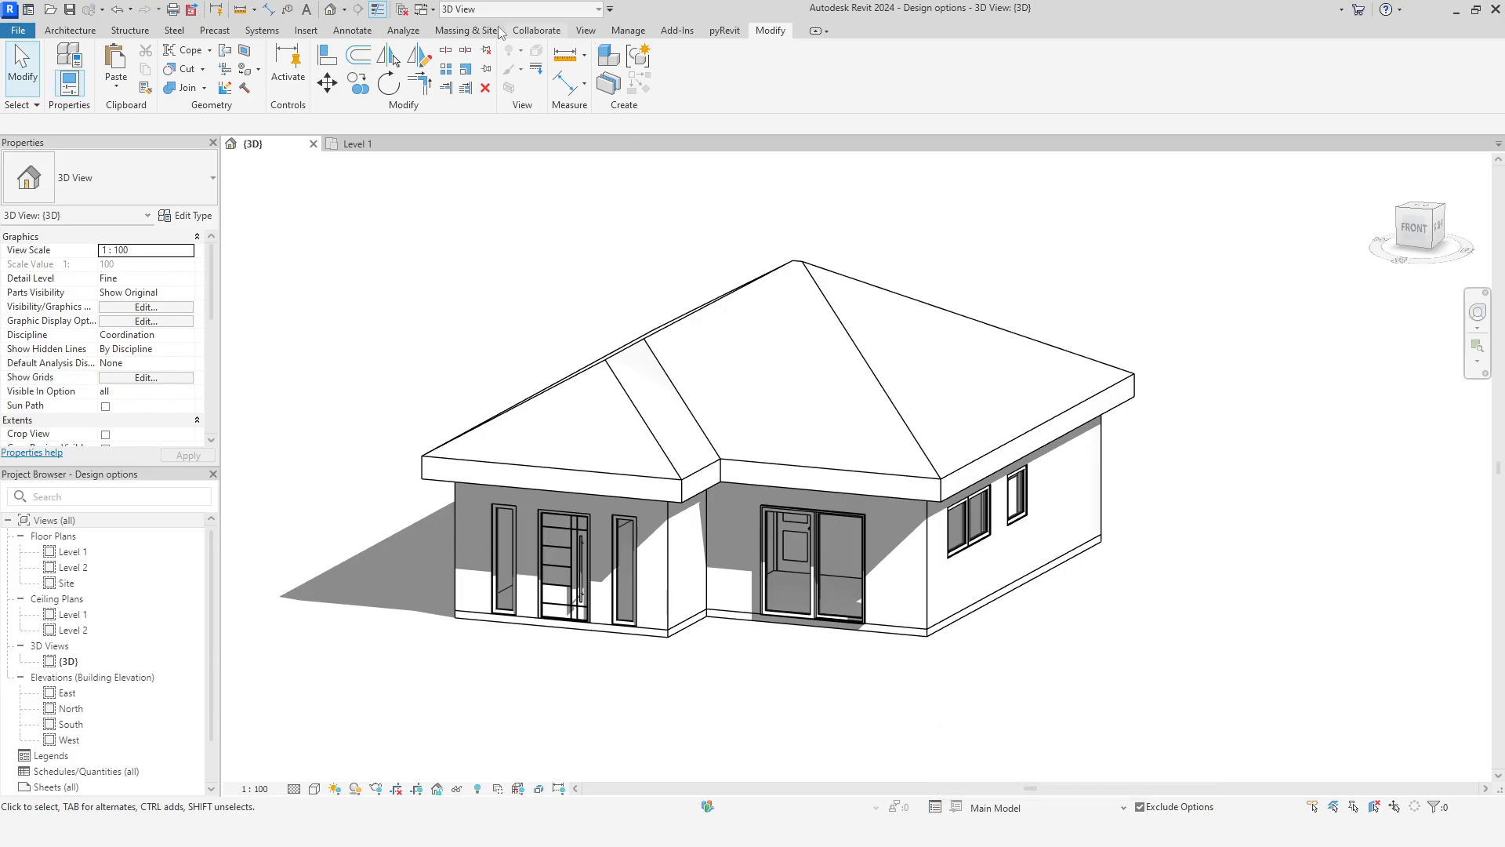
Use Pick to Edit on an exterior wall of the house to activate the design option it belongs to
click(628, 31)
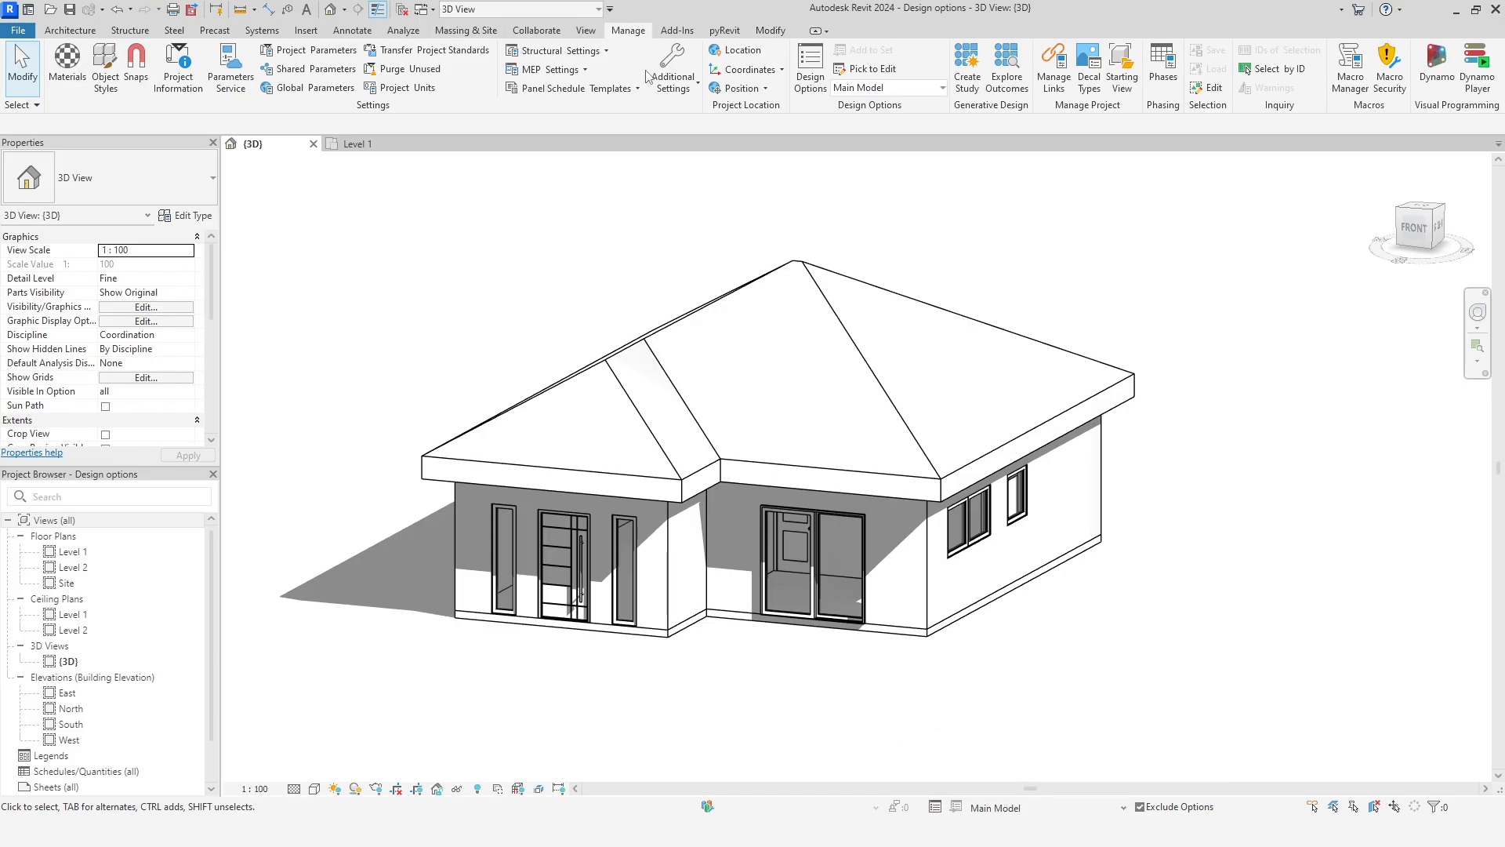
click(875, 75)
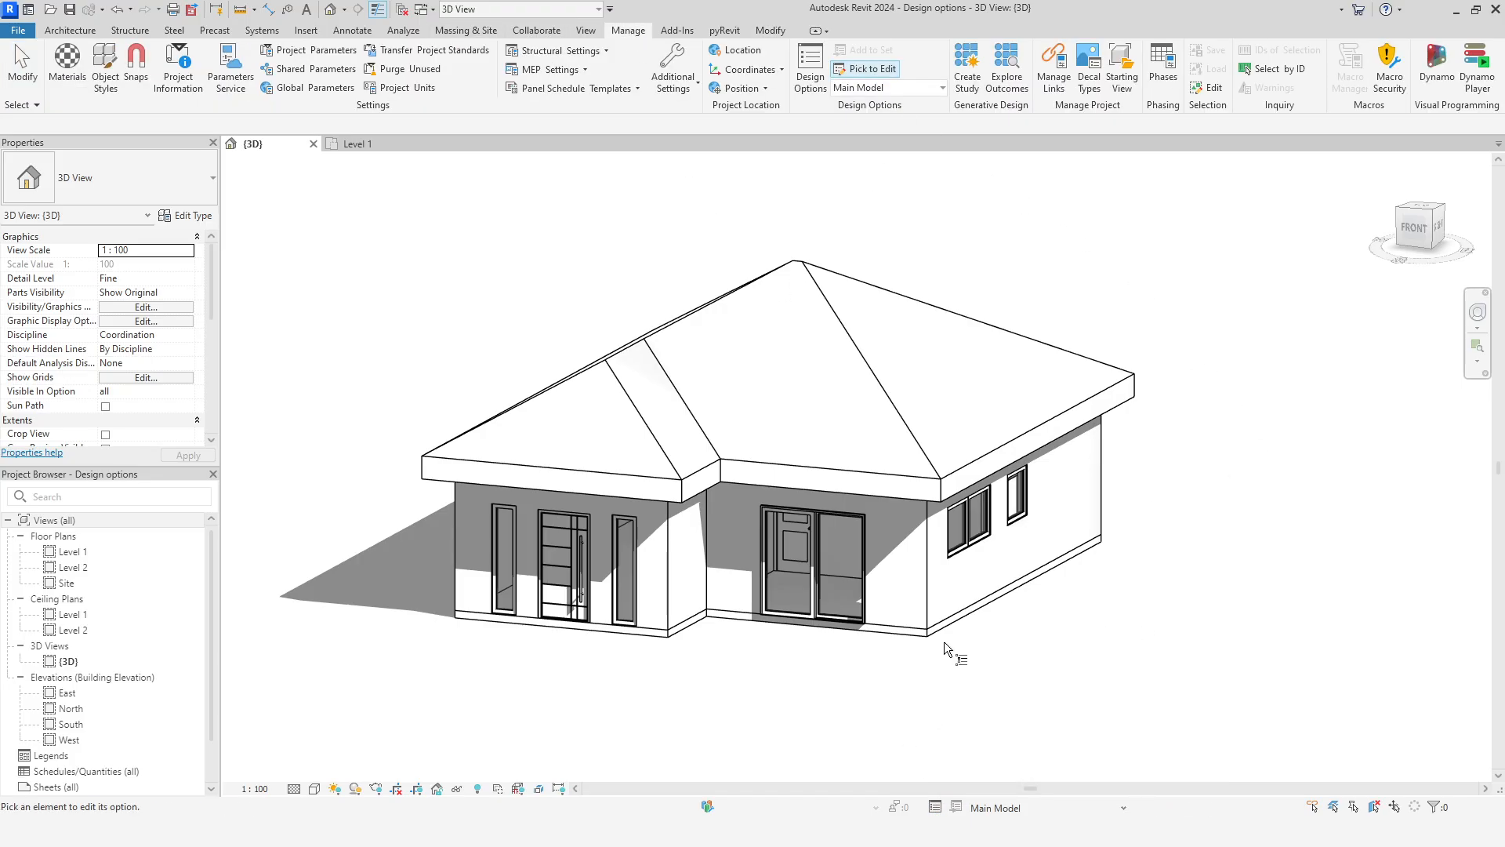
click(925, 611)
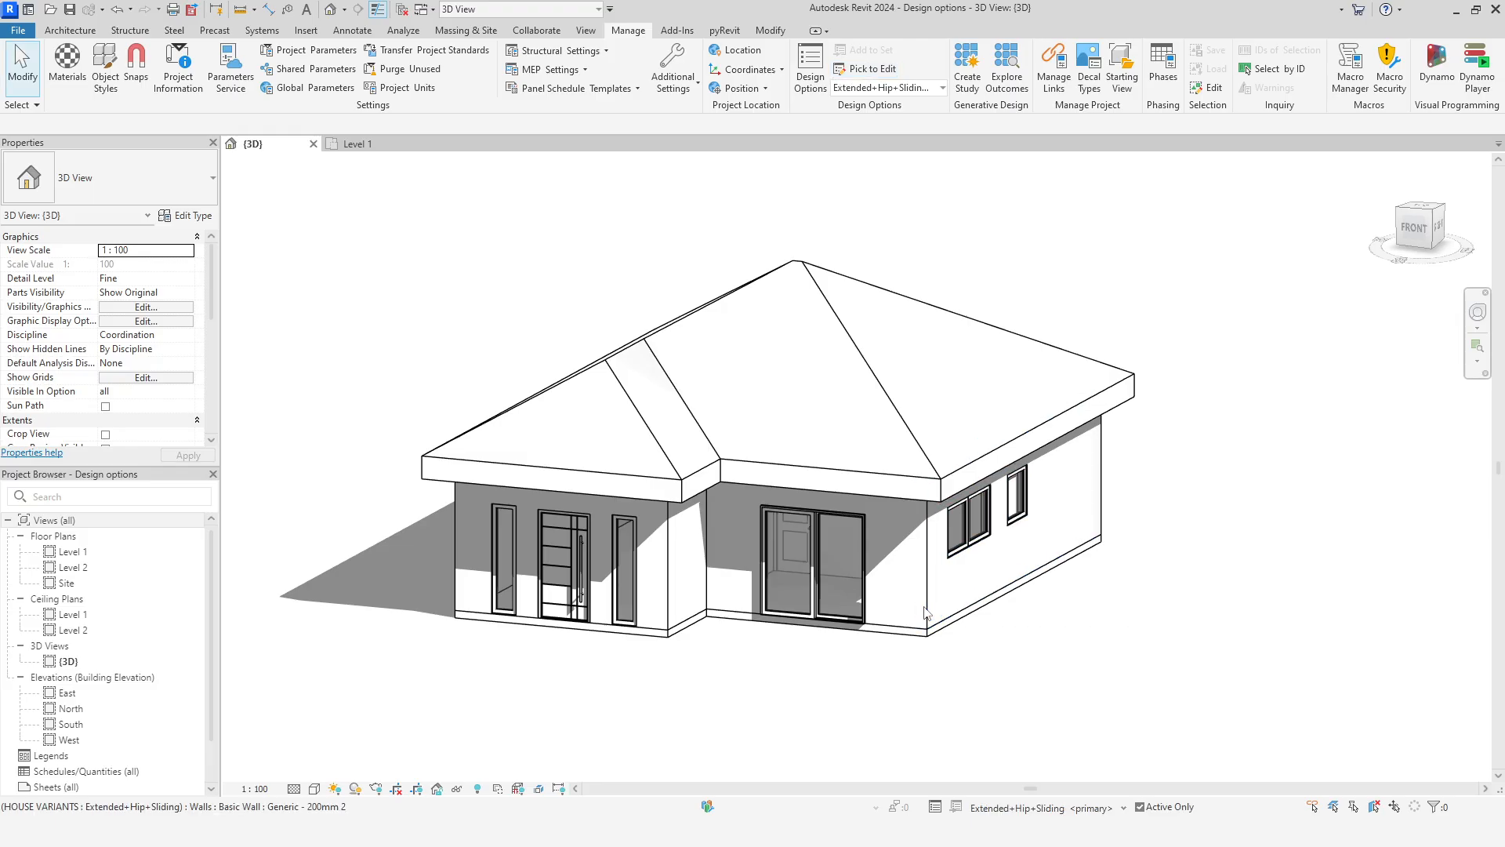
Set Aligned+Hip+Sliding as the option being edited through the design options manager
click(1055, 808)
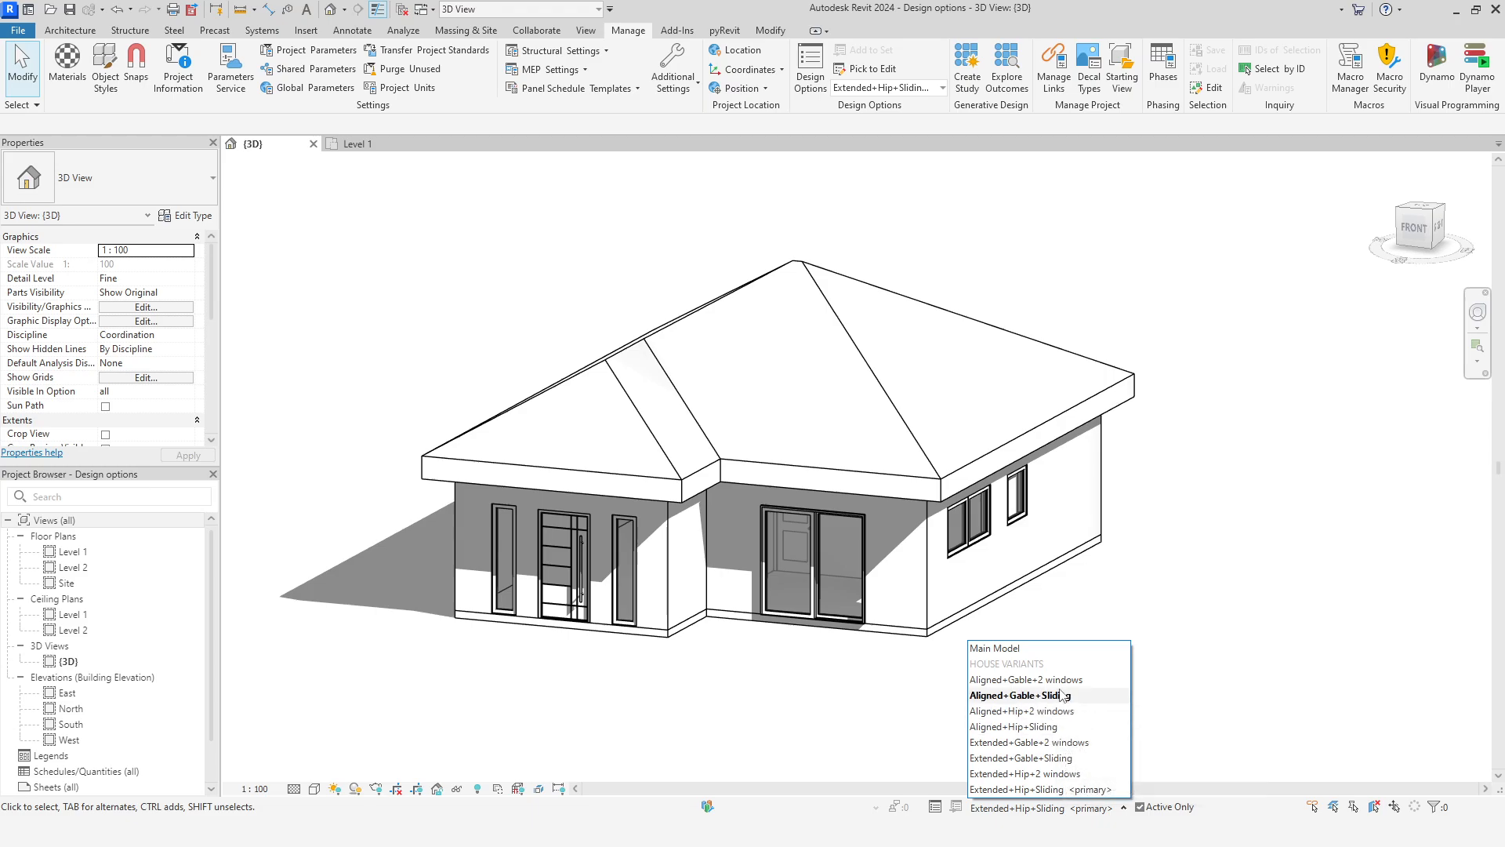
click(934, 805)
click(935, 806)
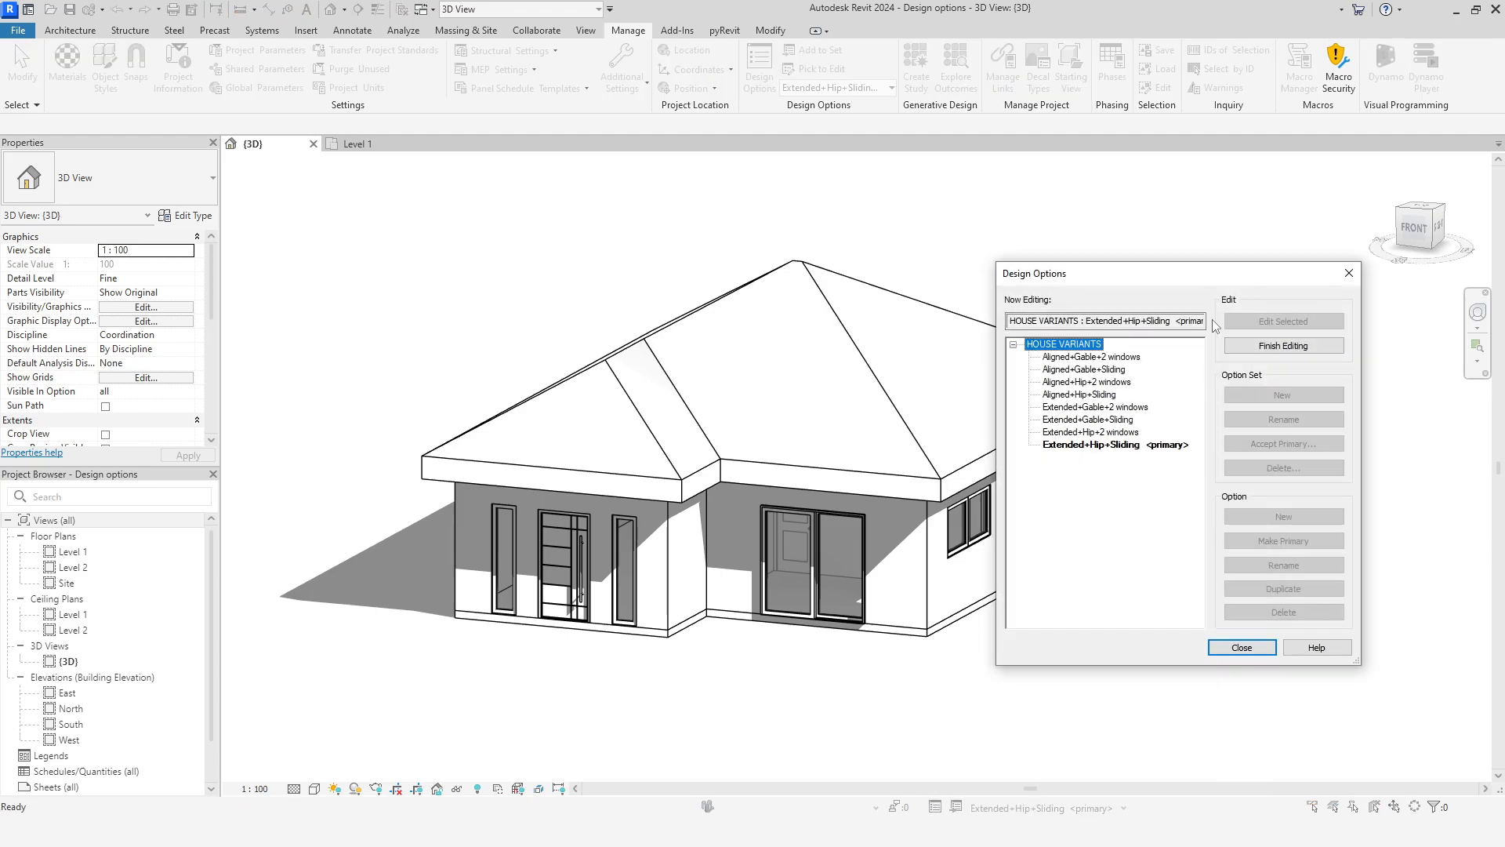
click(1113, 358)
click(1105, 371)
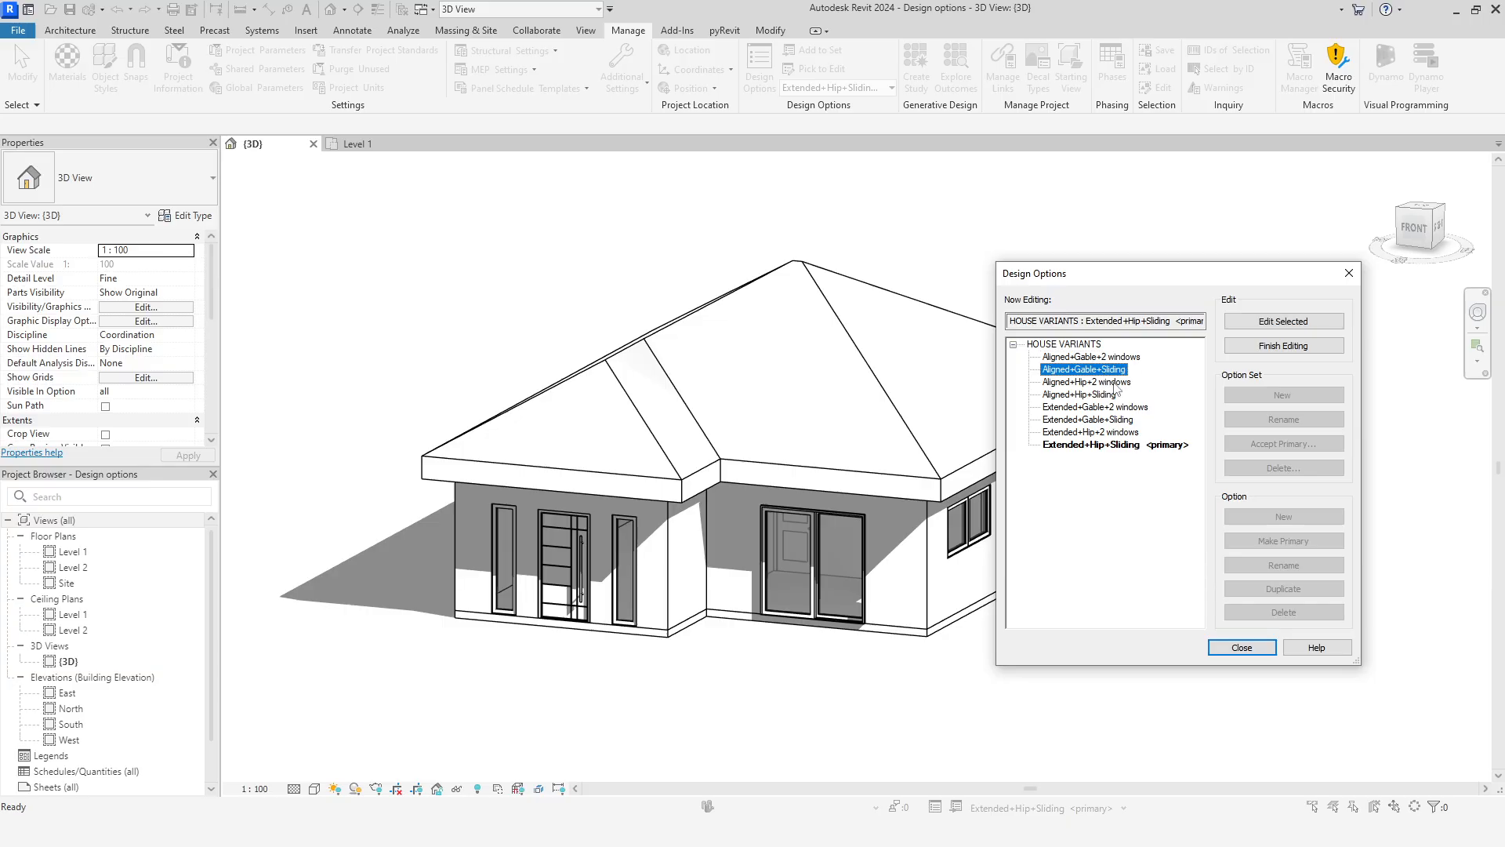
key(Down)
click(1098, 394)
click(1257, 322)
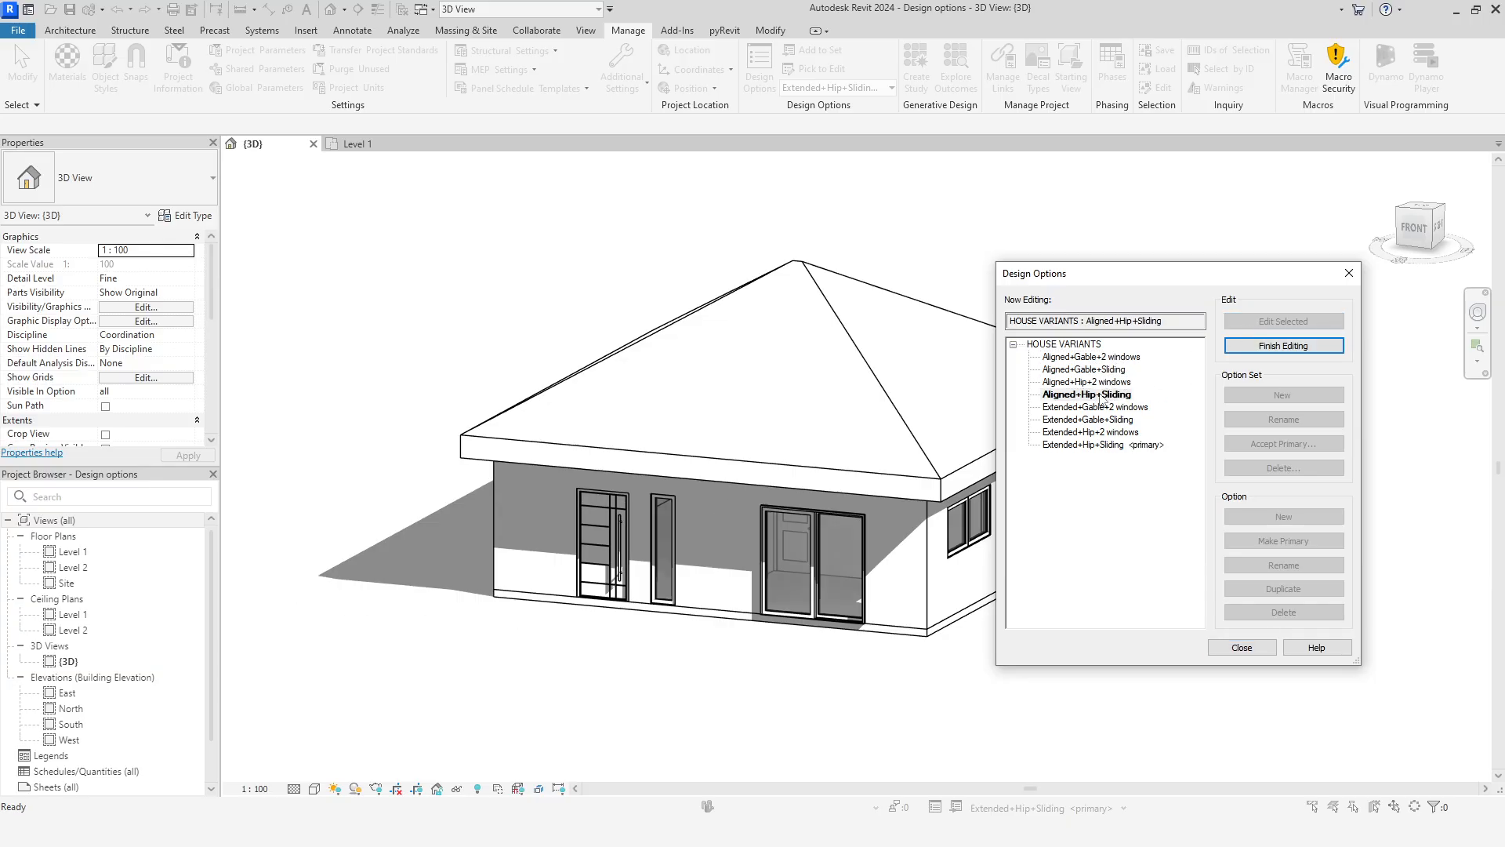
Set Extended+Gable+2 windows as the edited option, then finish editing to return to the main model and close the manager
click(1101, 406)
click(1276, 326)
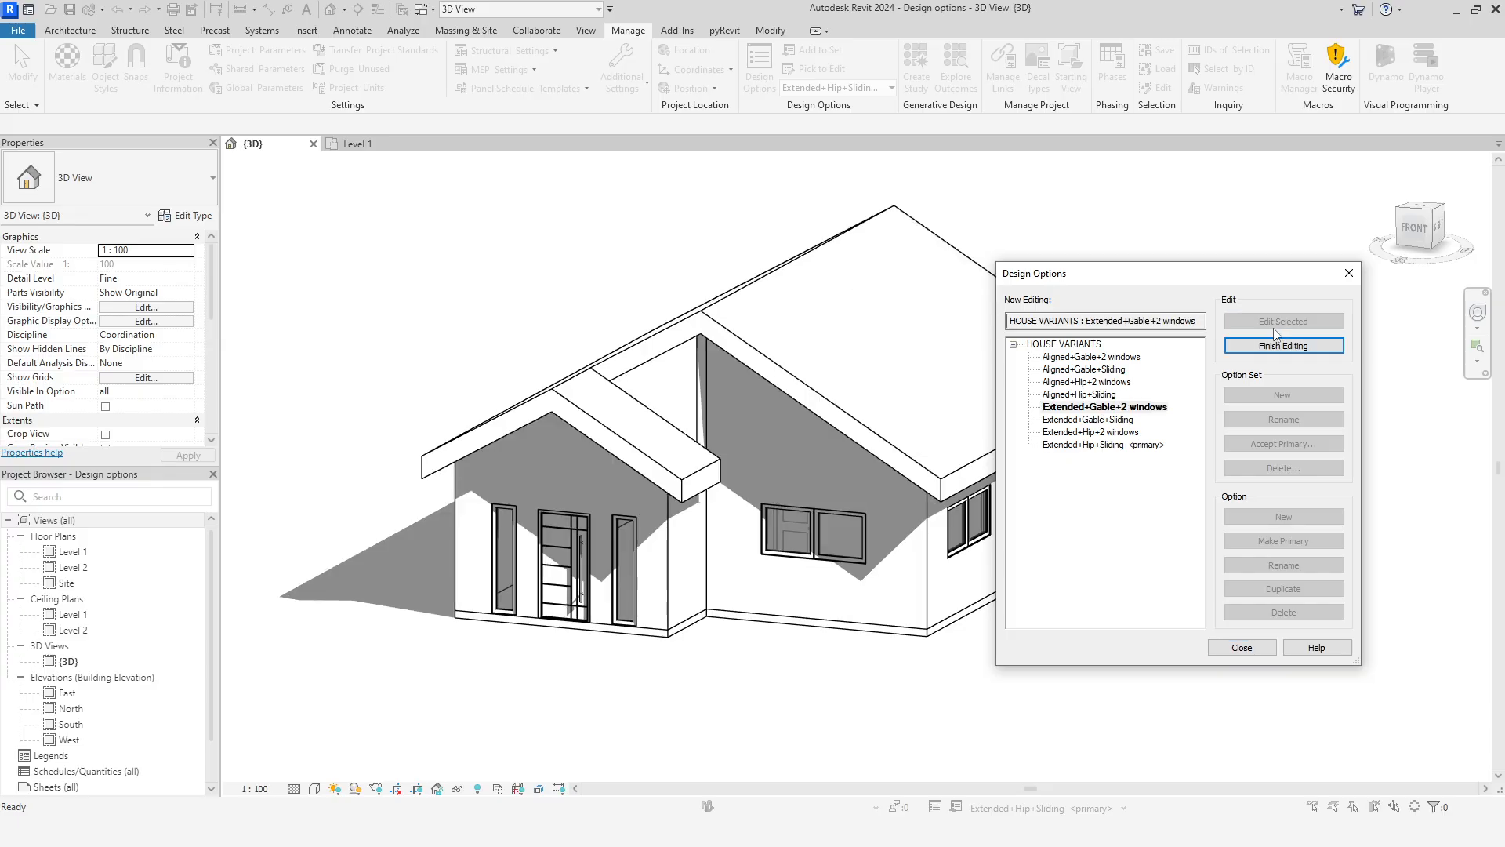
click(1317, 348)
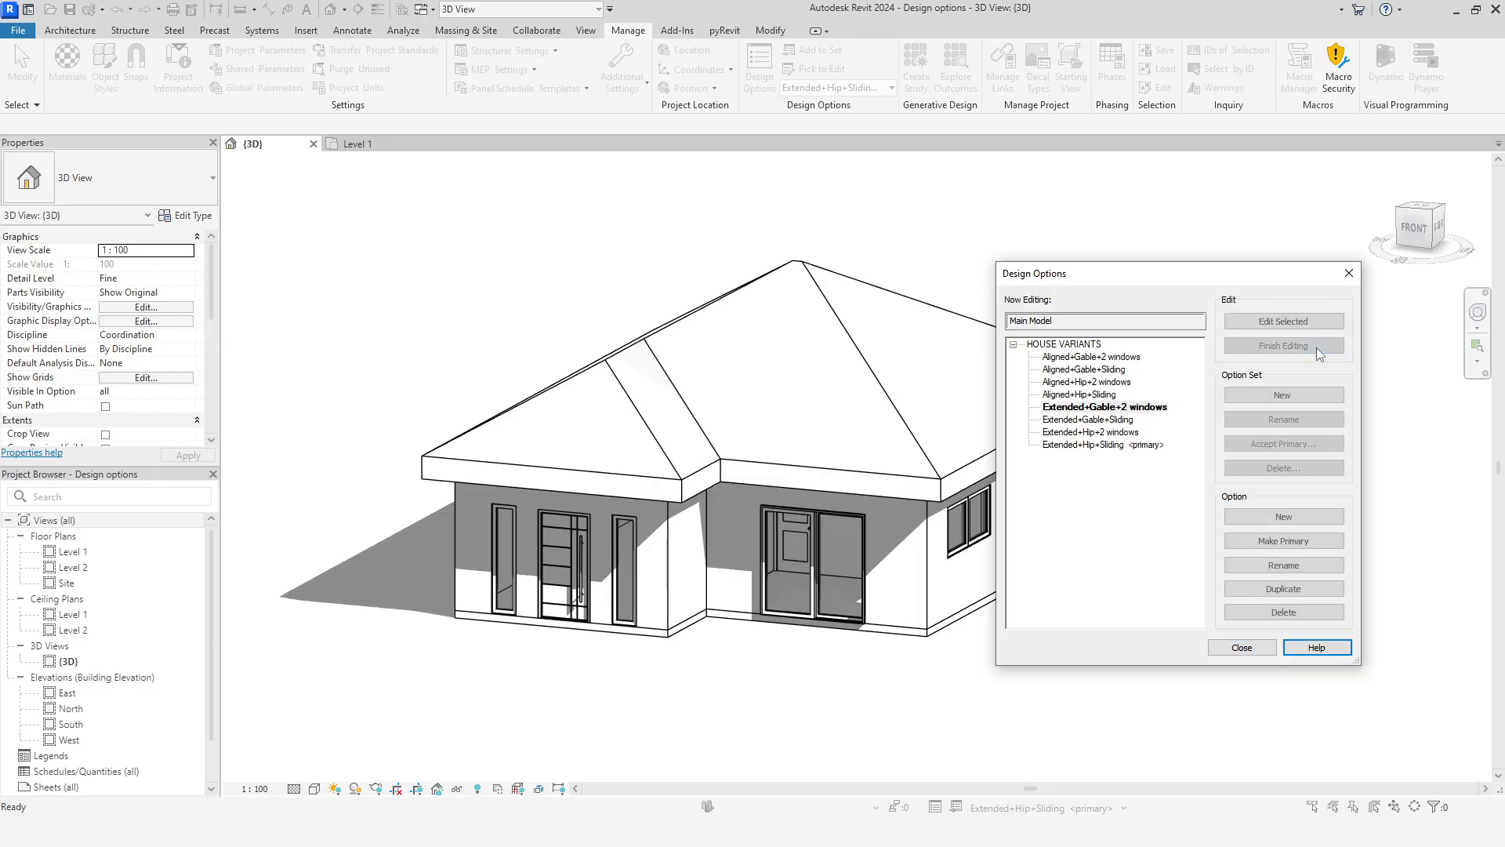
click(1243, 648)
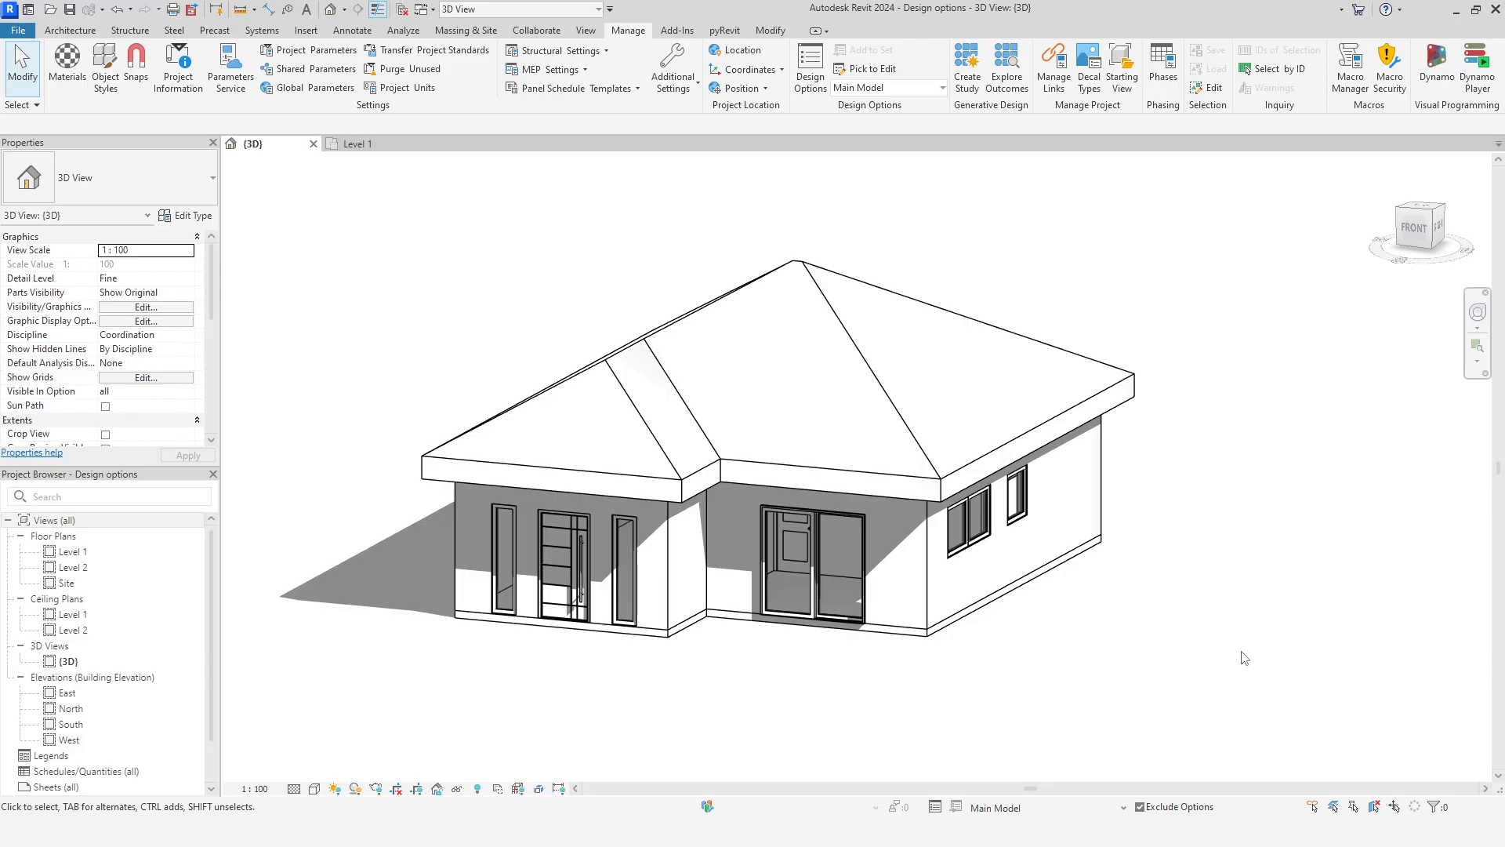
Create a new sheet with the D imperial sheet title block
scroll(156, 705, down, 1)
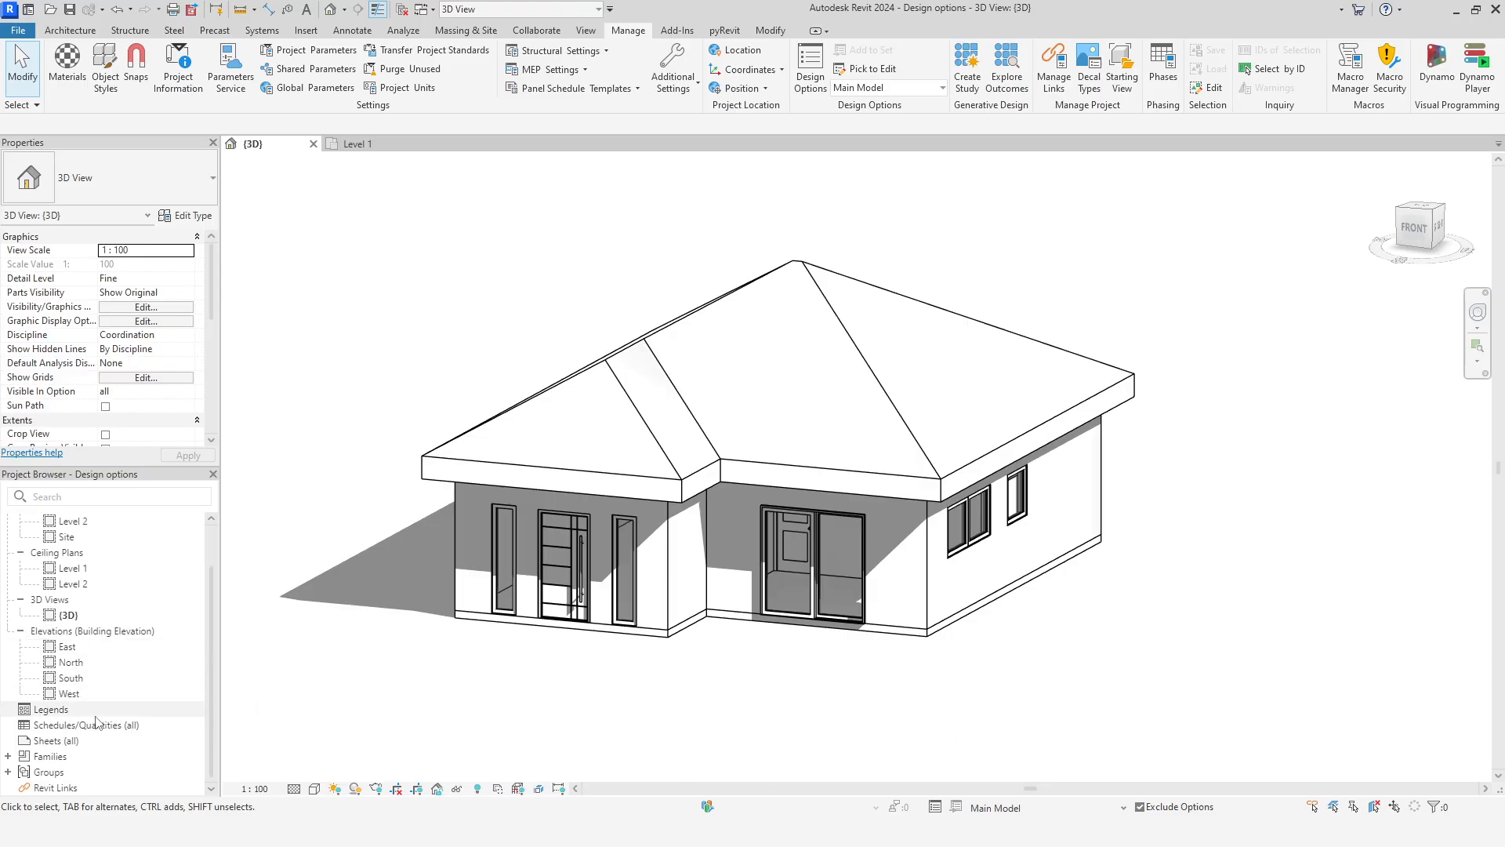
right_click(92, 742)
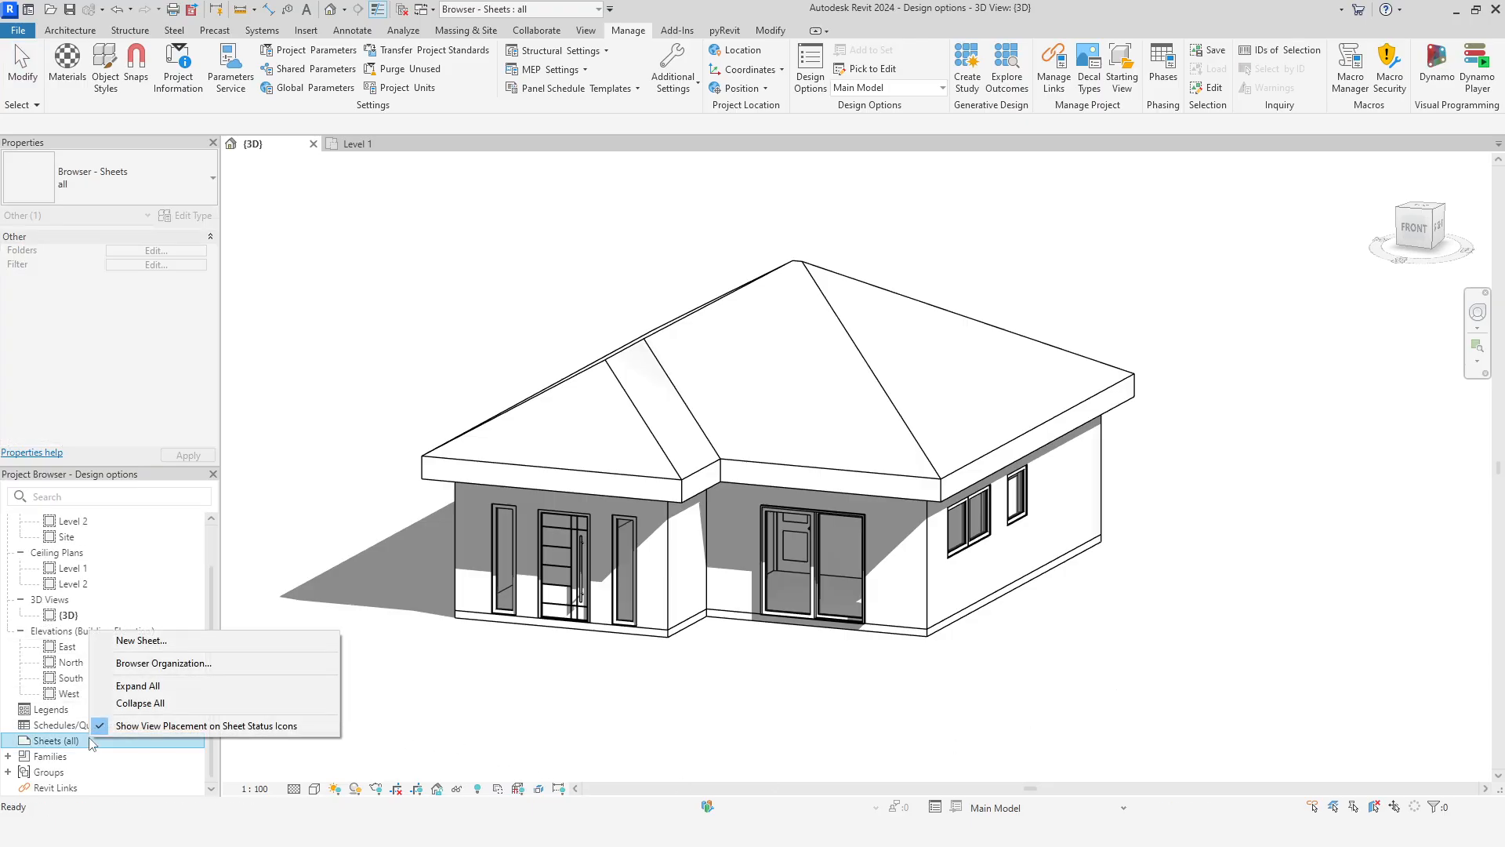
click(134, 642)
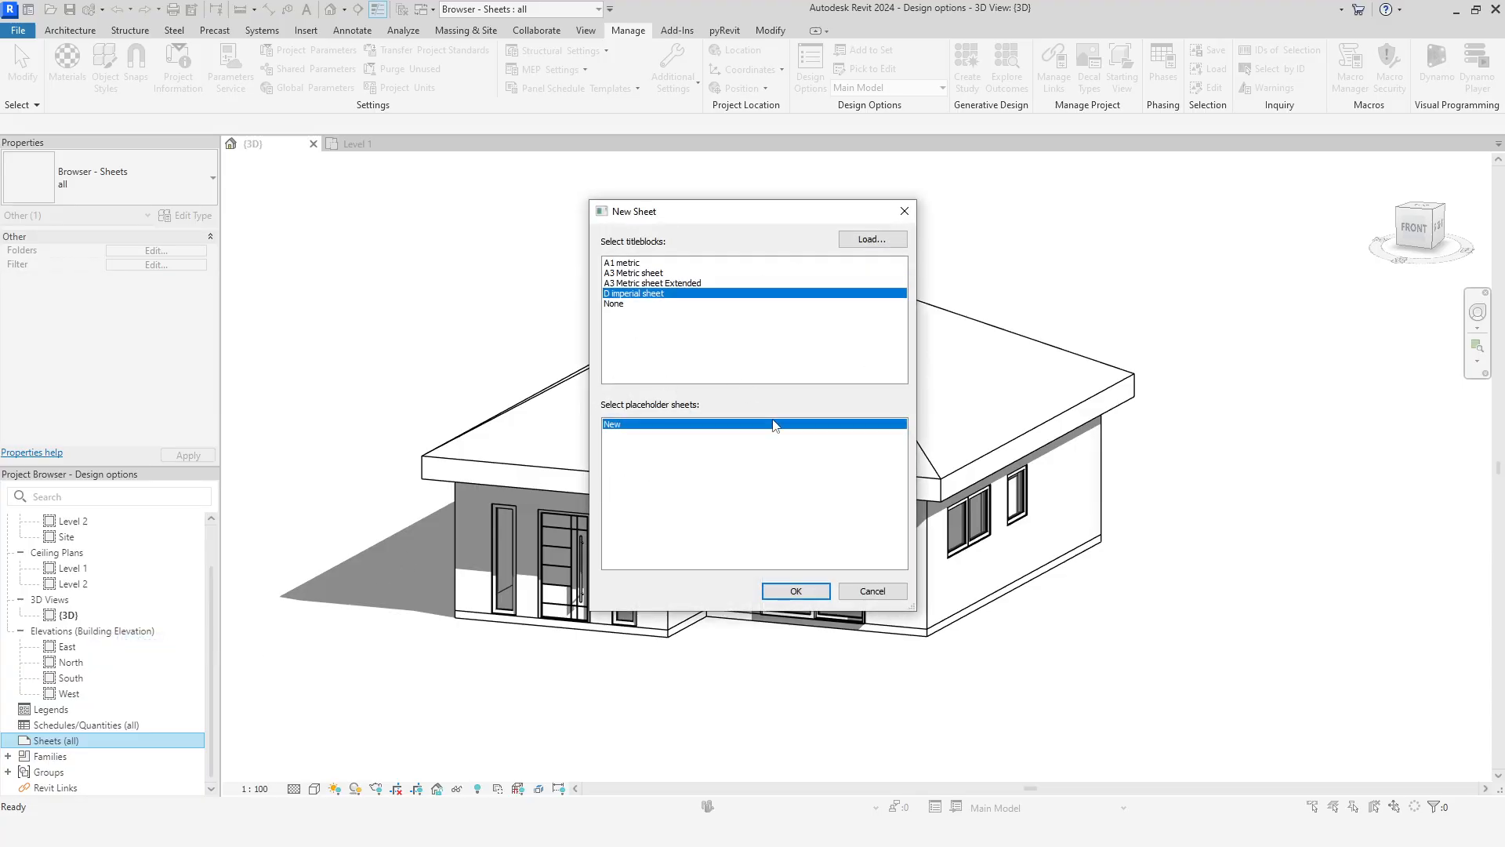
click(800, 589)
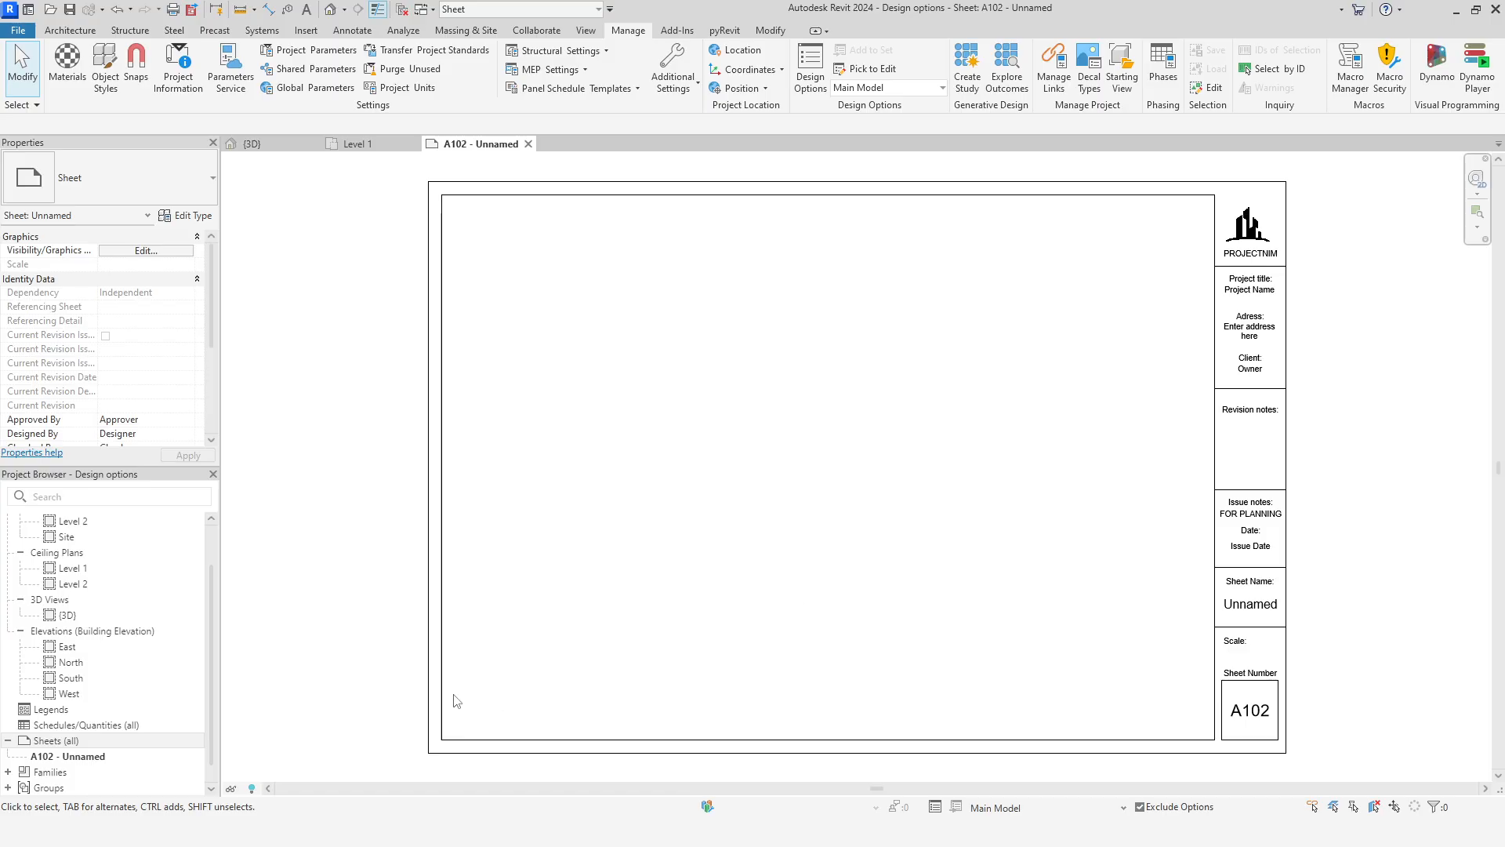
Delete all the reference planes around the entrance in the Level 1 floor plan
scroll(125, 627, up, 1)
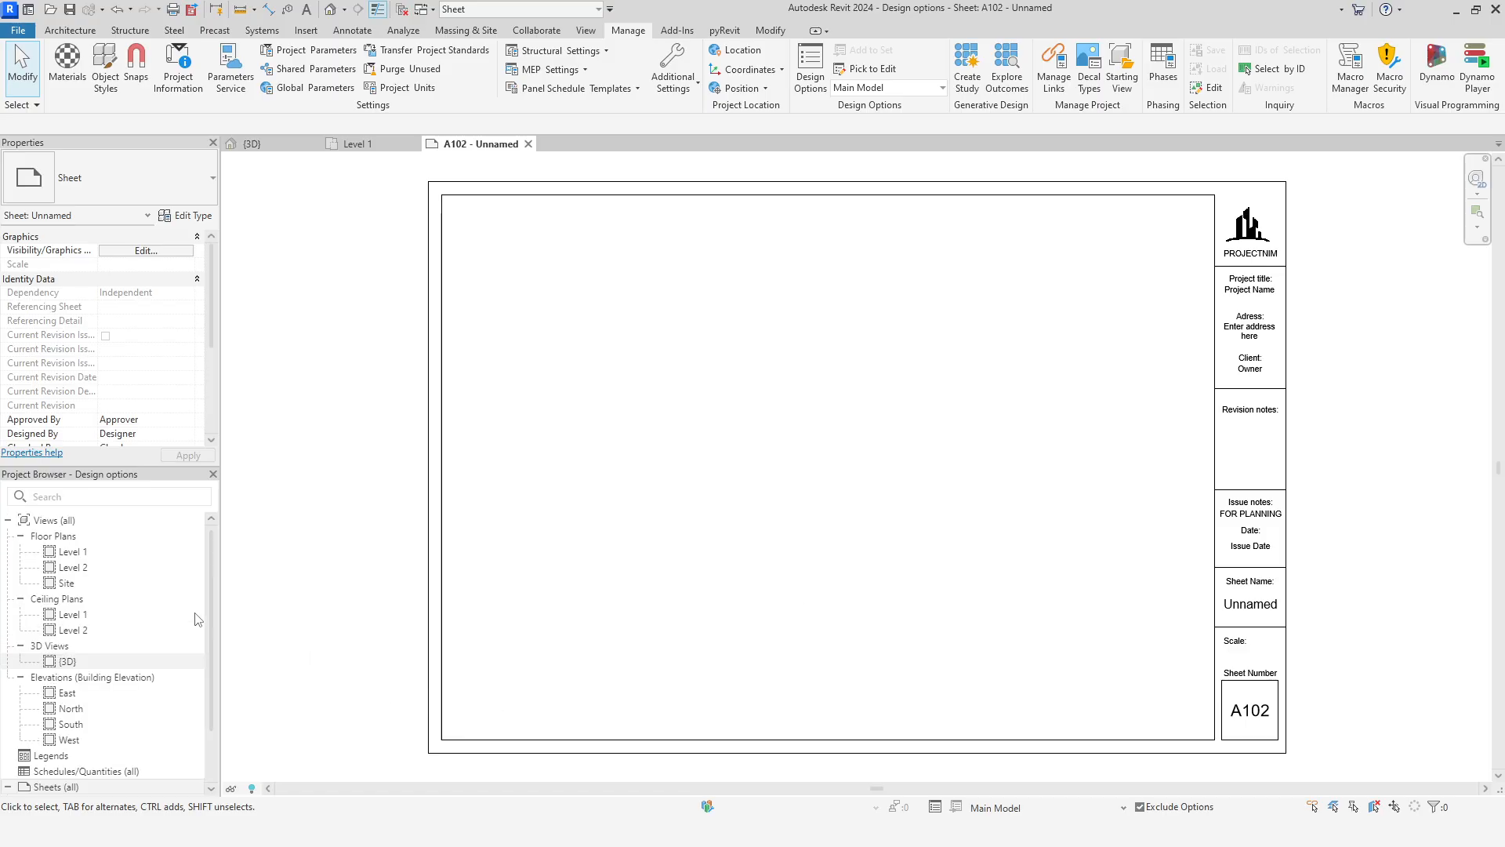
double_click(122, 555)
scroll(493, 632, down, 4)
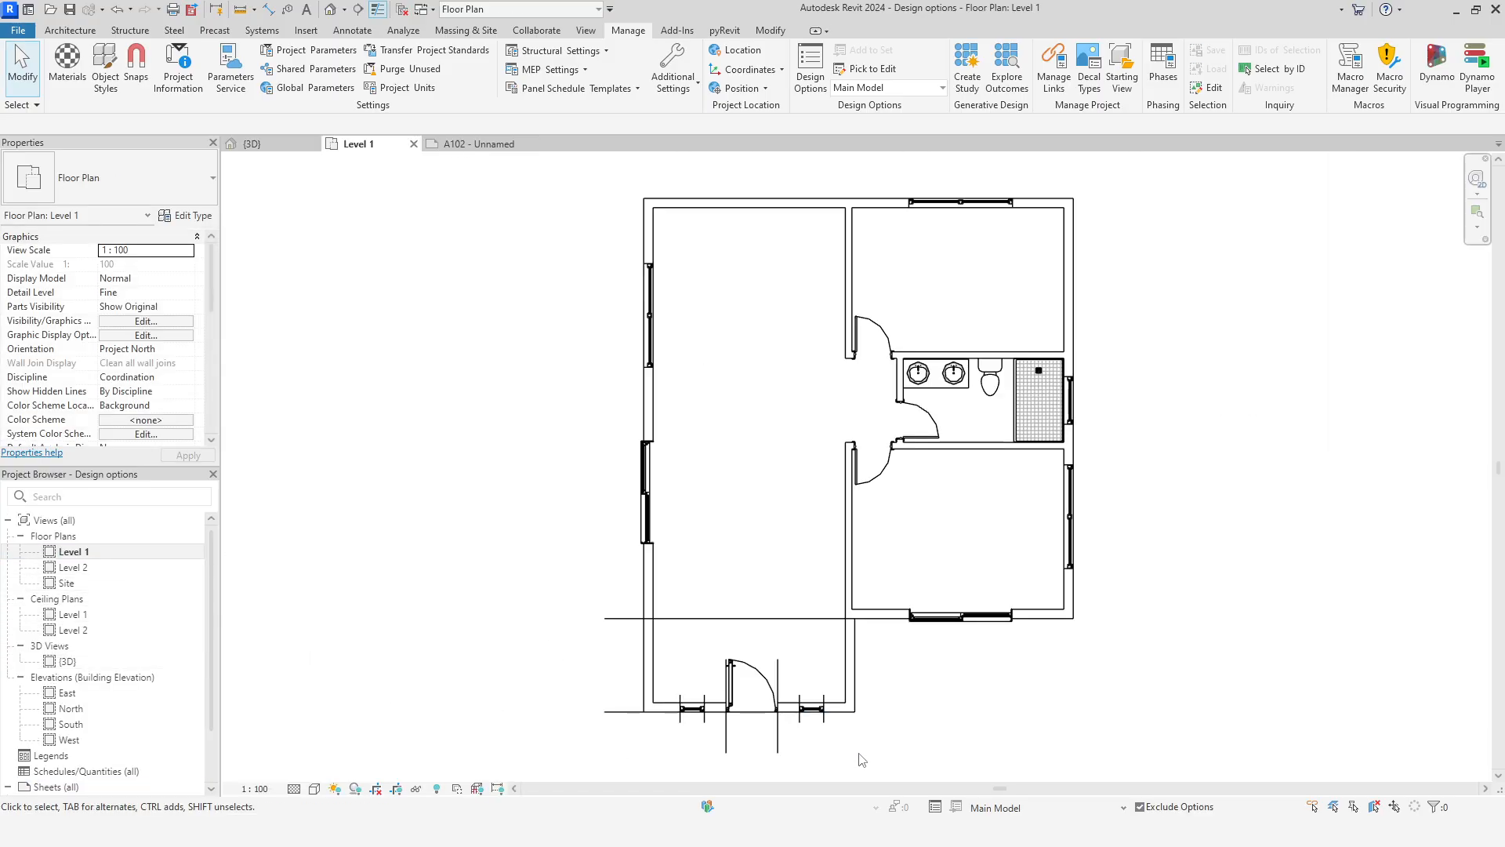
click(779, 747)
right_click(778, 747)
click(979, 512)
key(Delete)
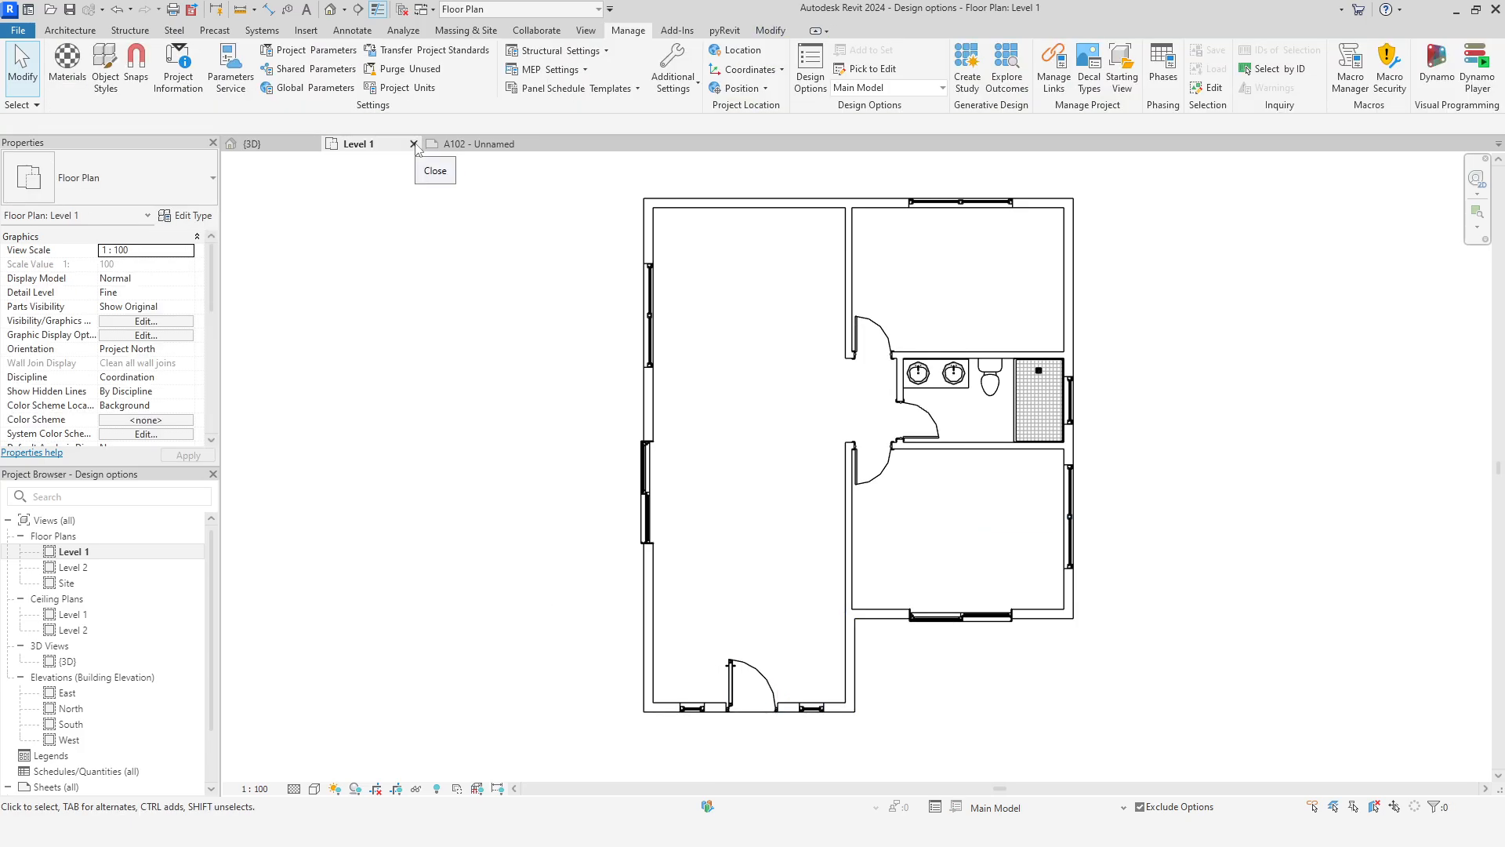
Rename sheet A102 to FLOOR PLANS - VARIANTS
scroll(94, 666, down, 2)
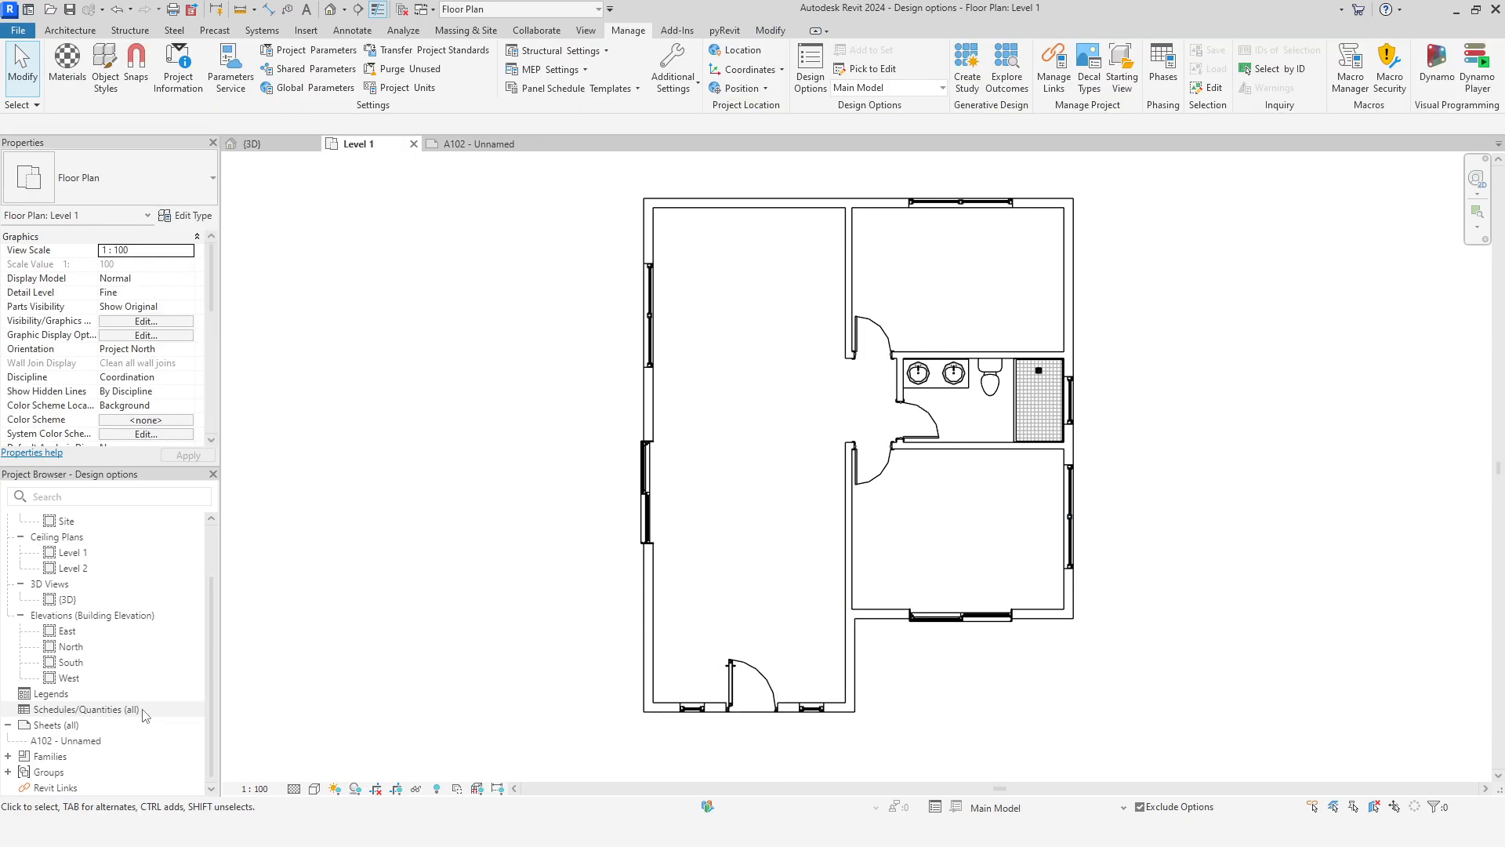
right_click(67, 740)
click(125, 605)
click(807, 442)
double_click(808, 443)
text(FLOOR P)
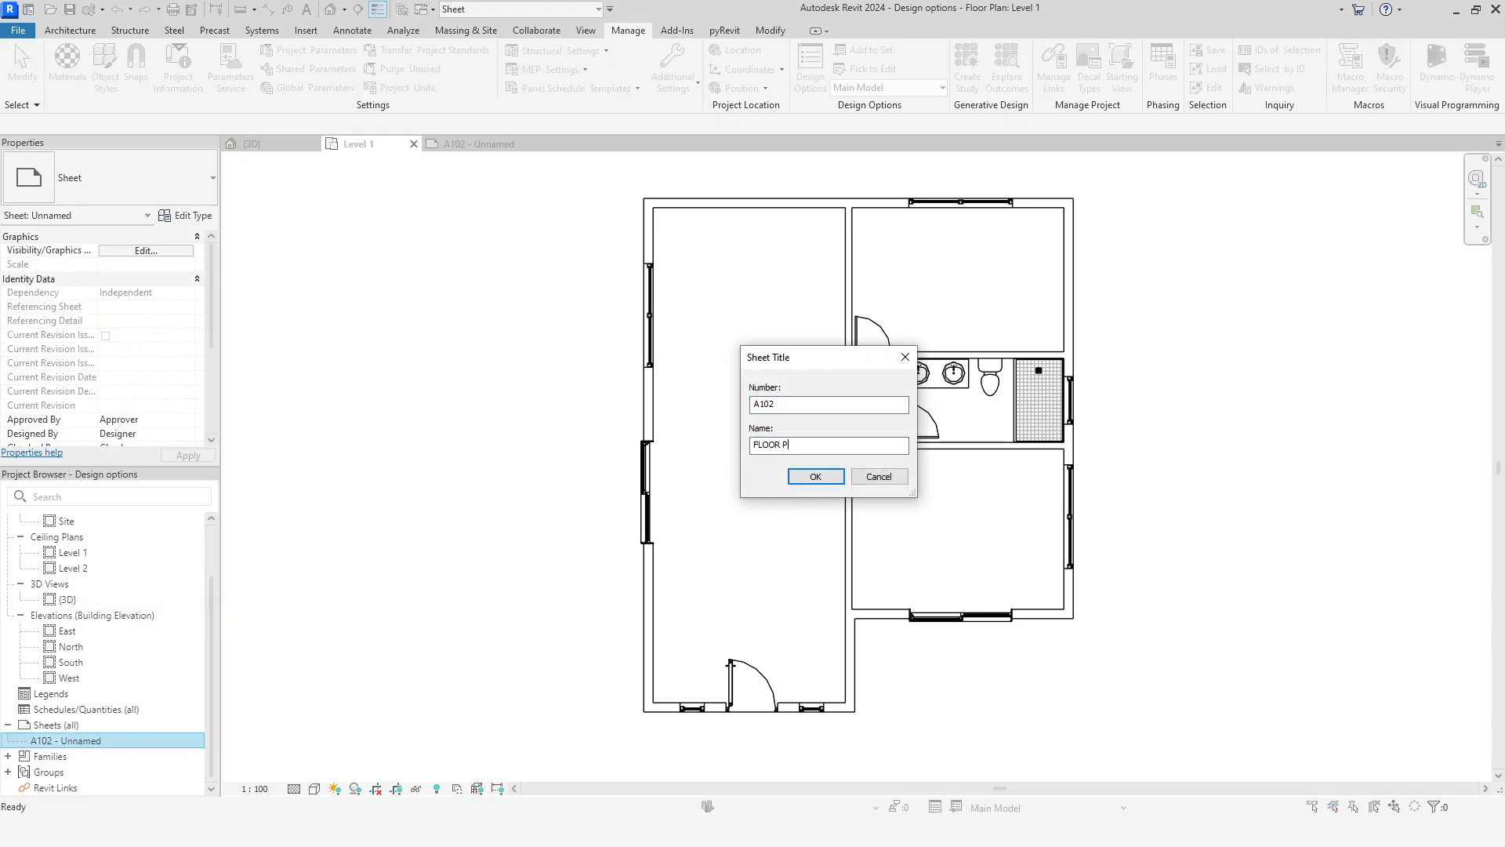
text(LANS - VARIANTS)
click(815, 476)
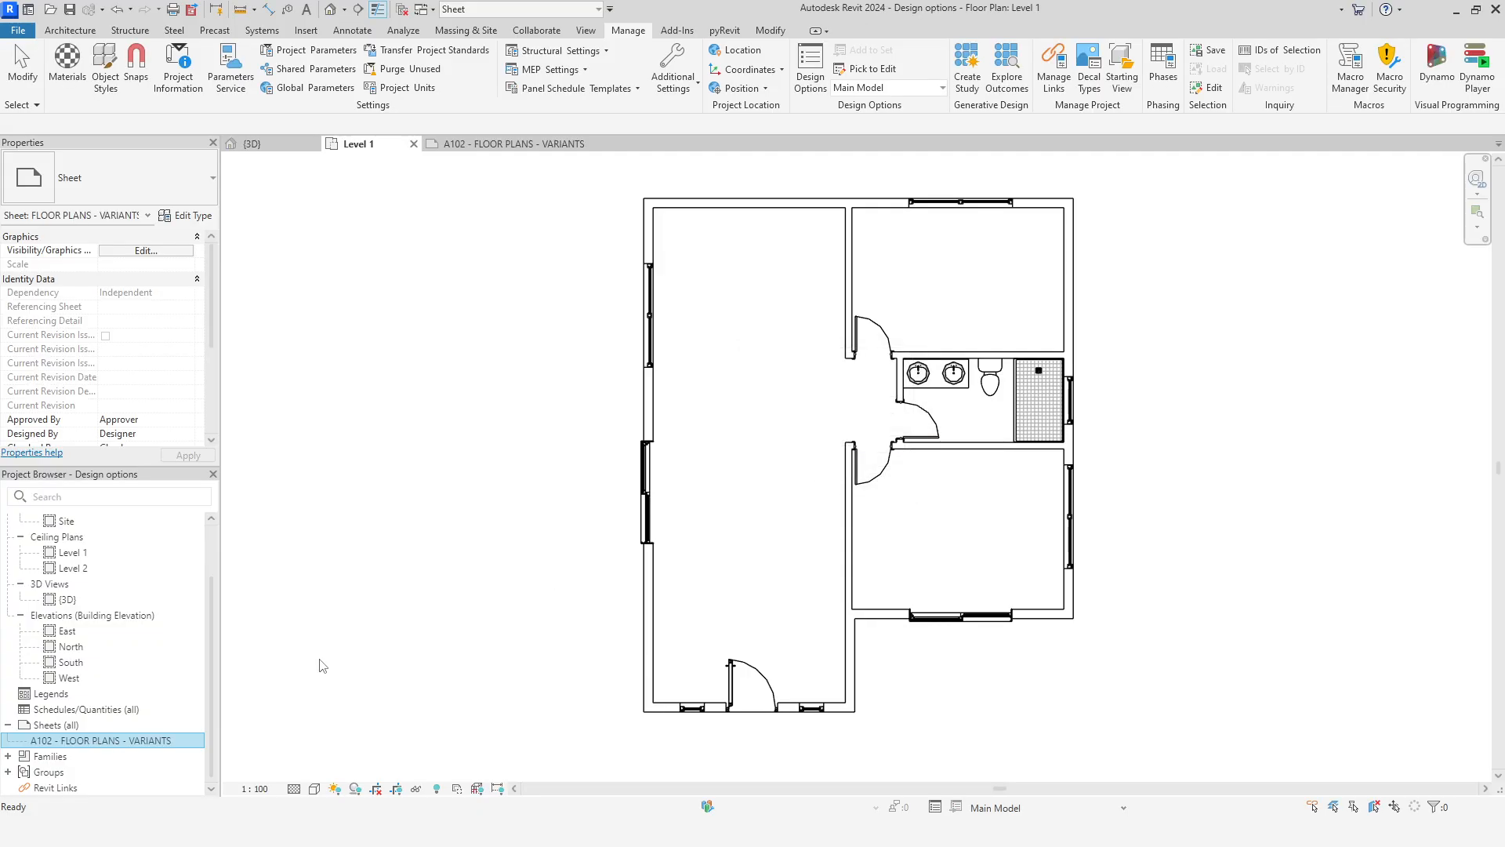
Duplicate the FLOOR PLANS - VARIANTS sheet with its sheet detailing
right_click(95, 744)
mouse_move(335, 533)
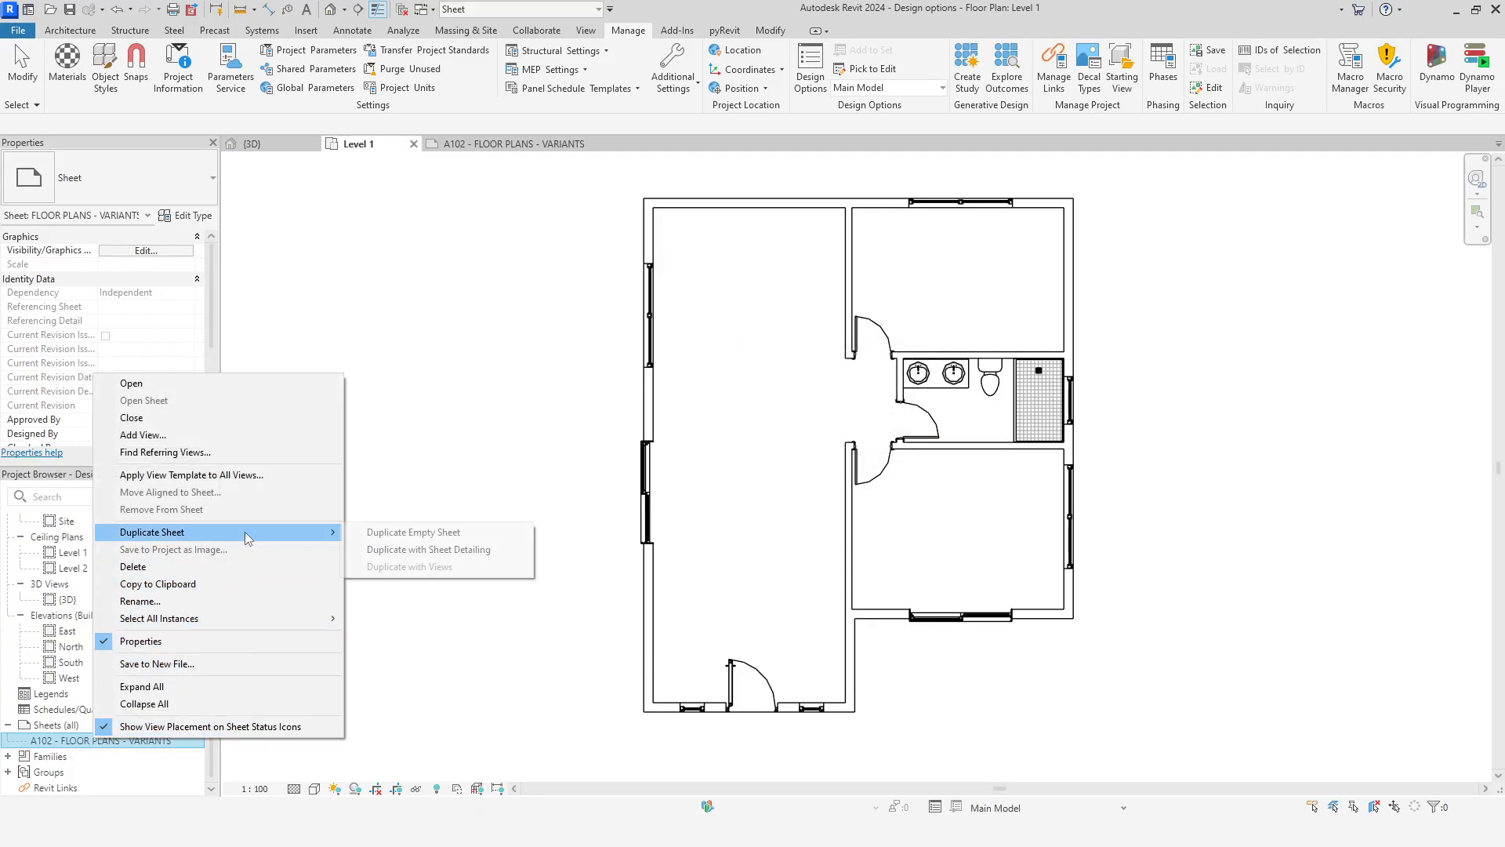
click(392, 549)
Rename the duplicated sheet A103 to 3D VIEWS - VARIANTS
right_click(109, 756)
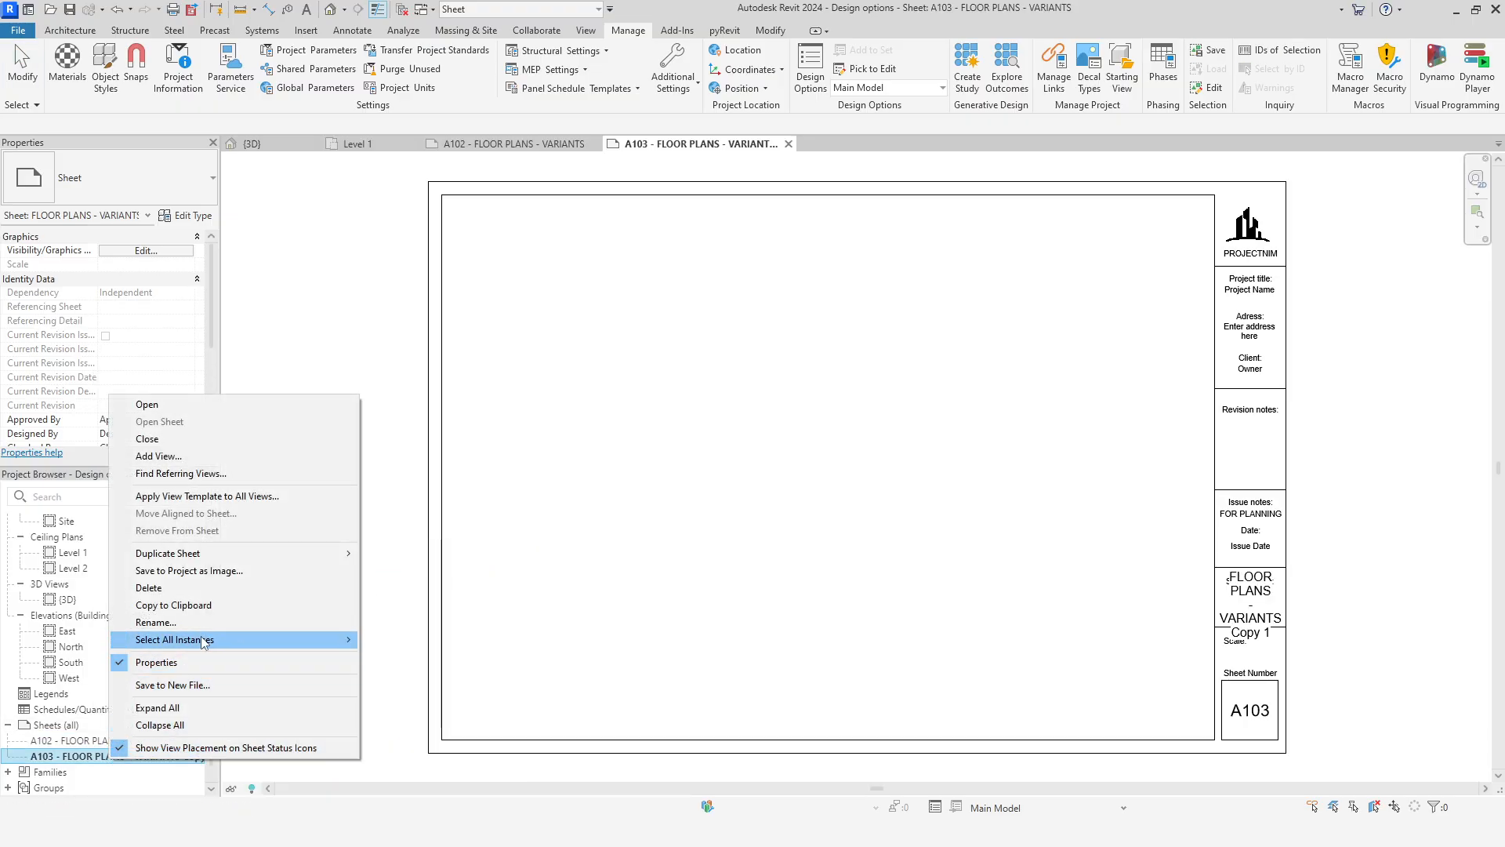
click(203, 625)
drag(807, 446, 732, 447)
text(3D VIEWS - VARIANTS)
click(800, 478)
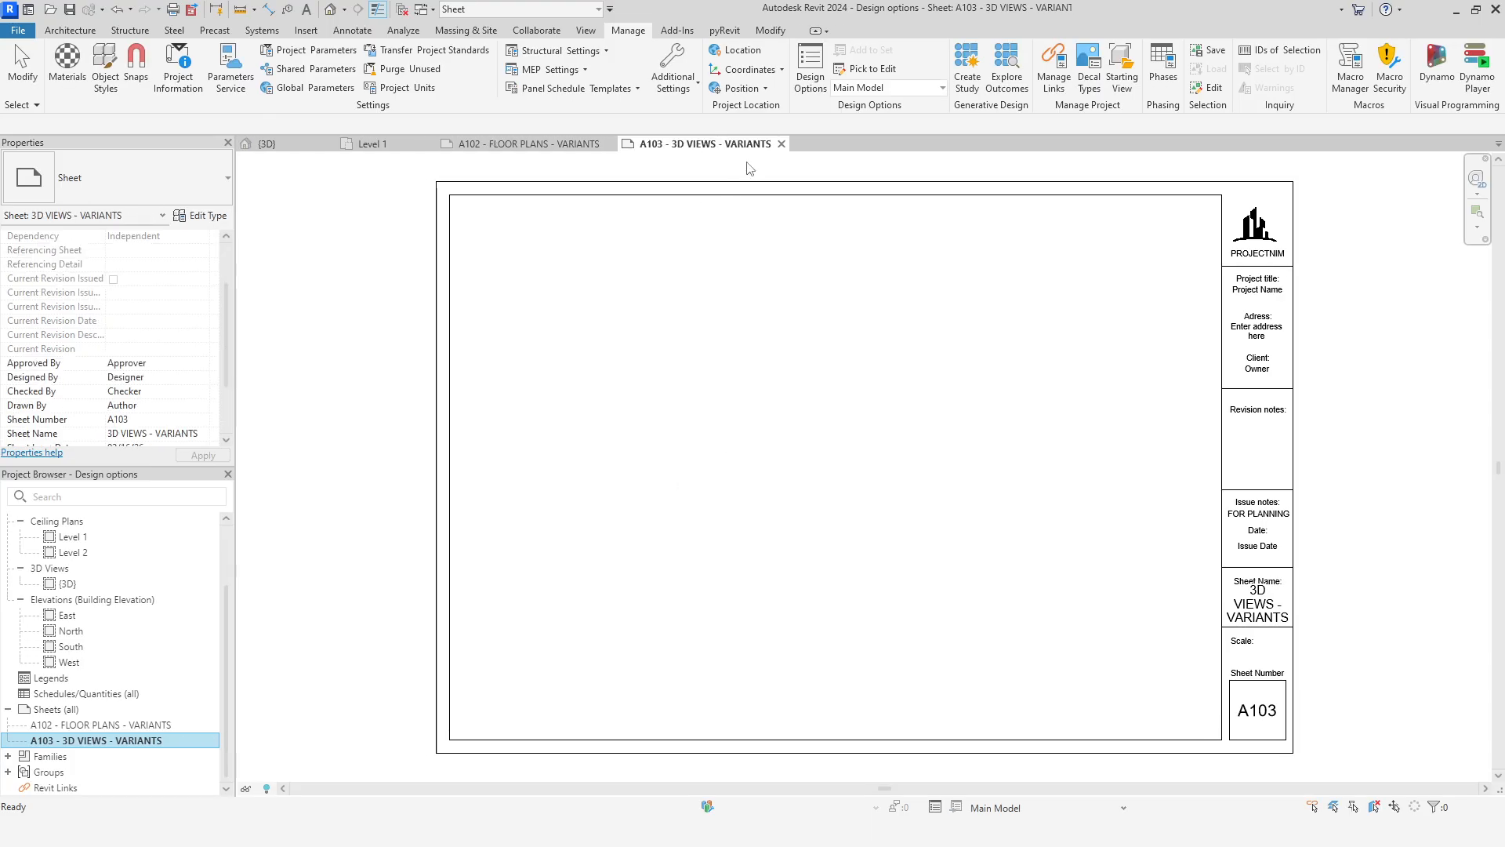
Close the 3D VIEWS - VARIANTS sheet and the 3D view, and return to the Level 1 floor plan
click(781, 145)
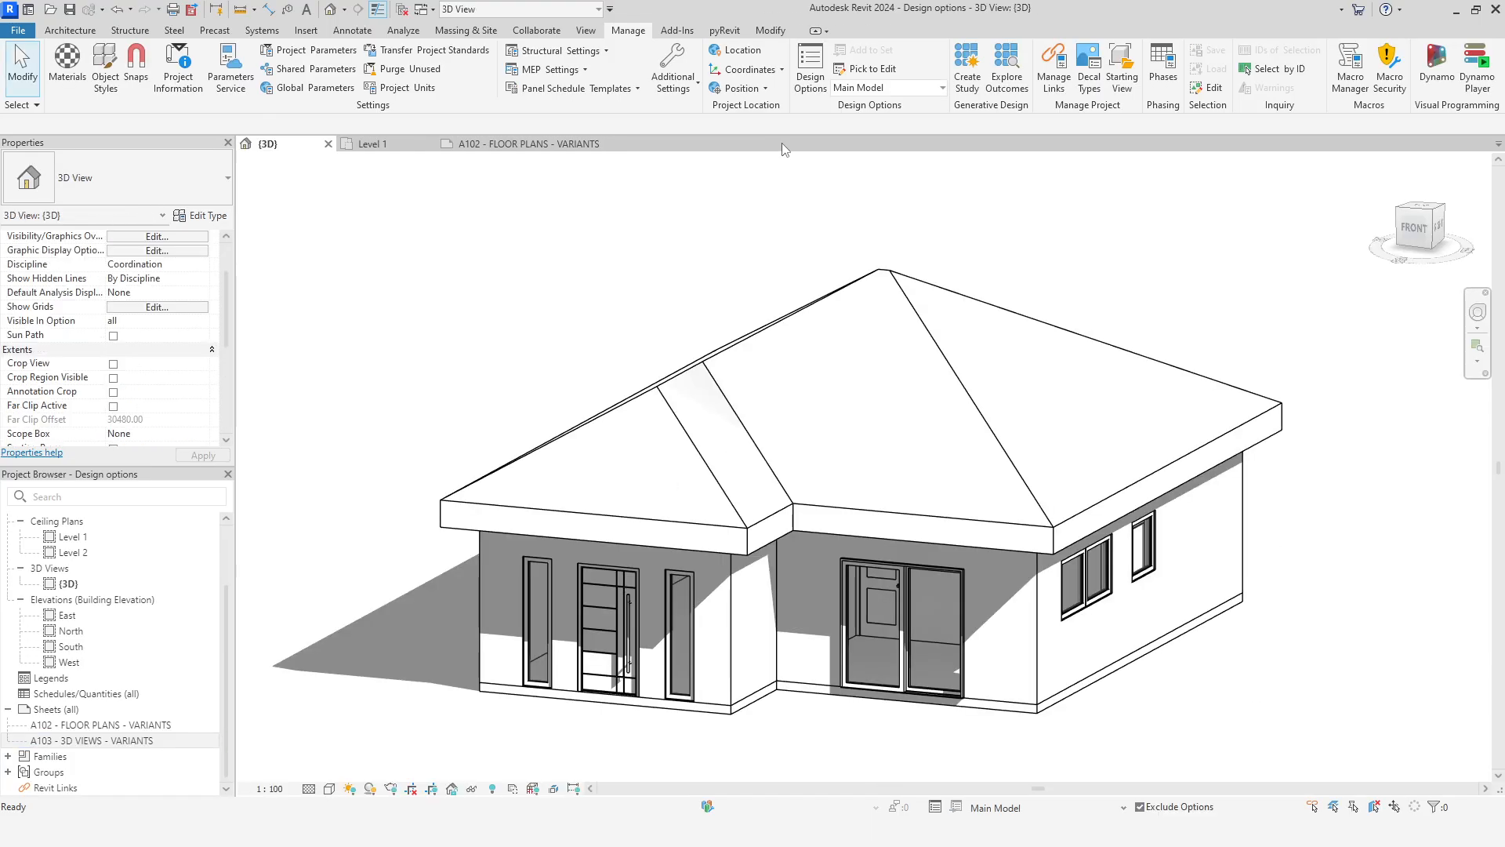
click(327, 144)
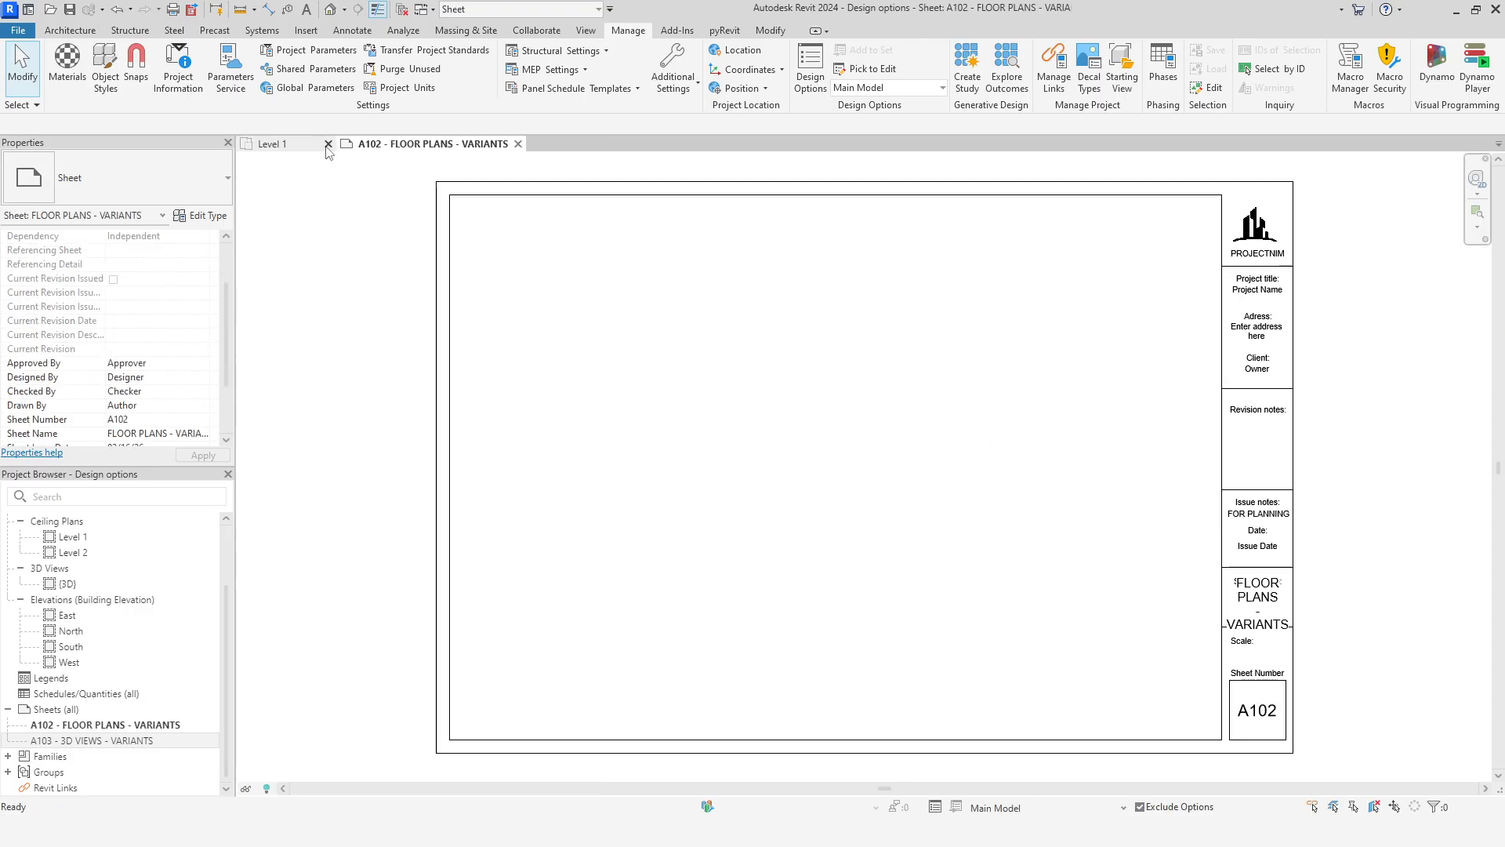
click(290, 147)
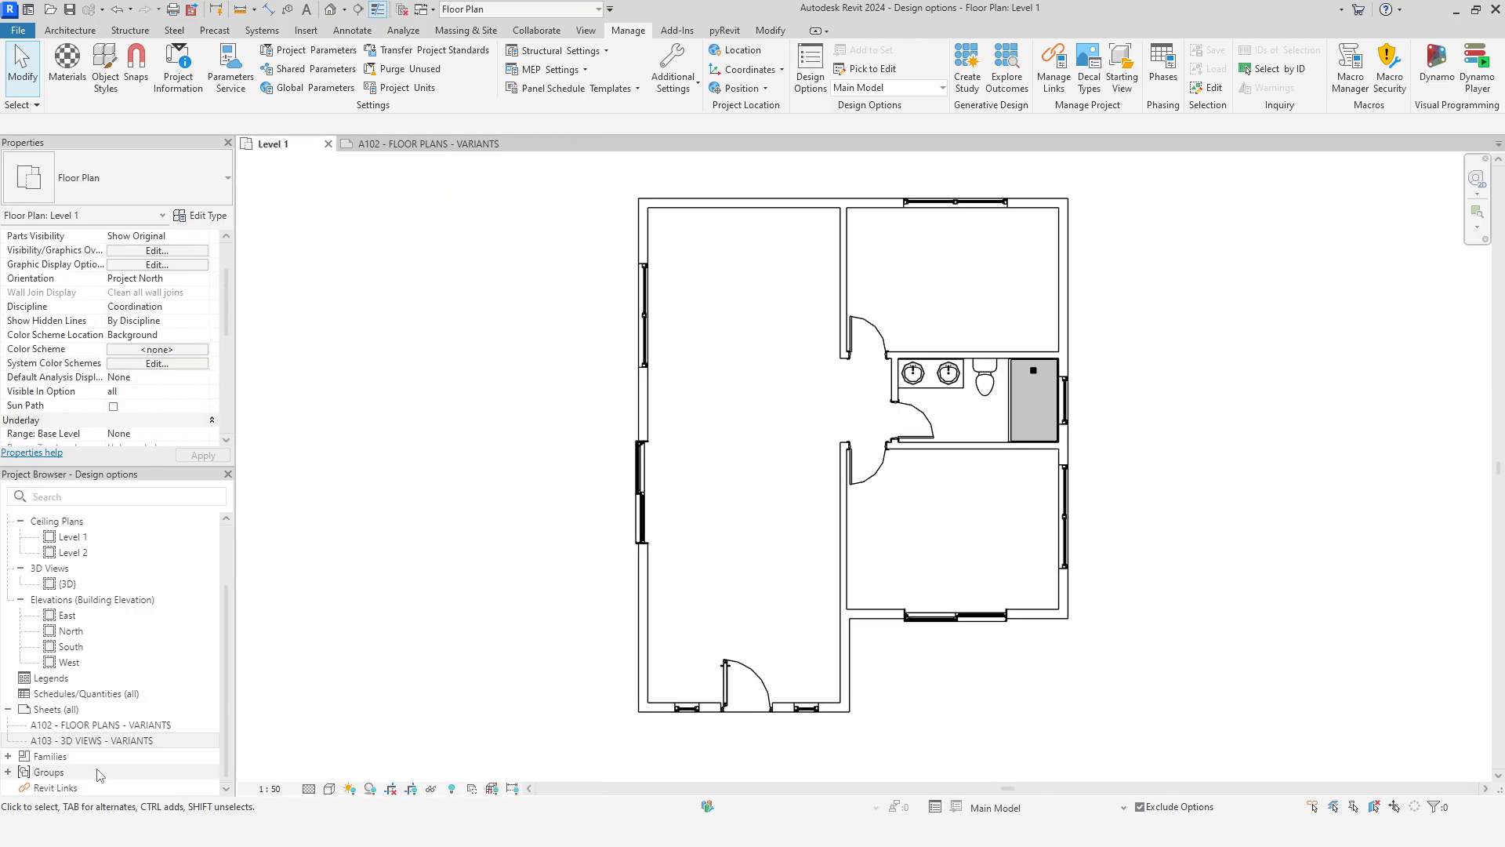
Create three duplicates of the Level 1 floor plan view
scroll(120, 578, up, 2)
right_click(124, 553)
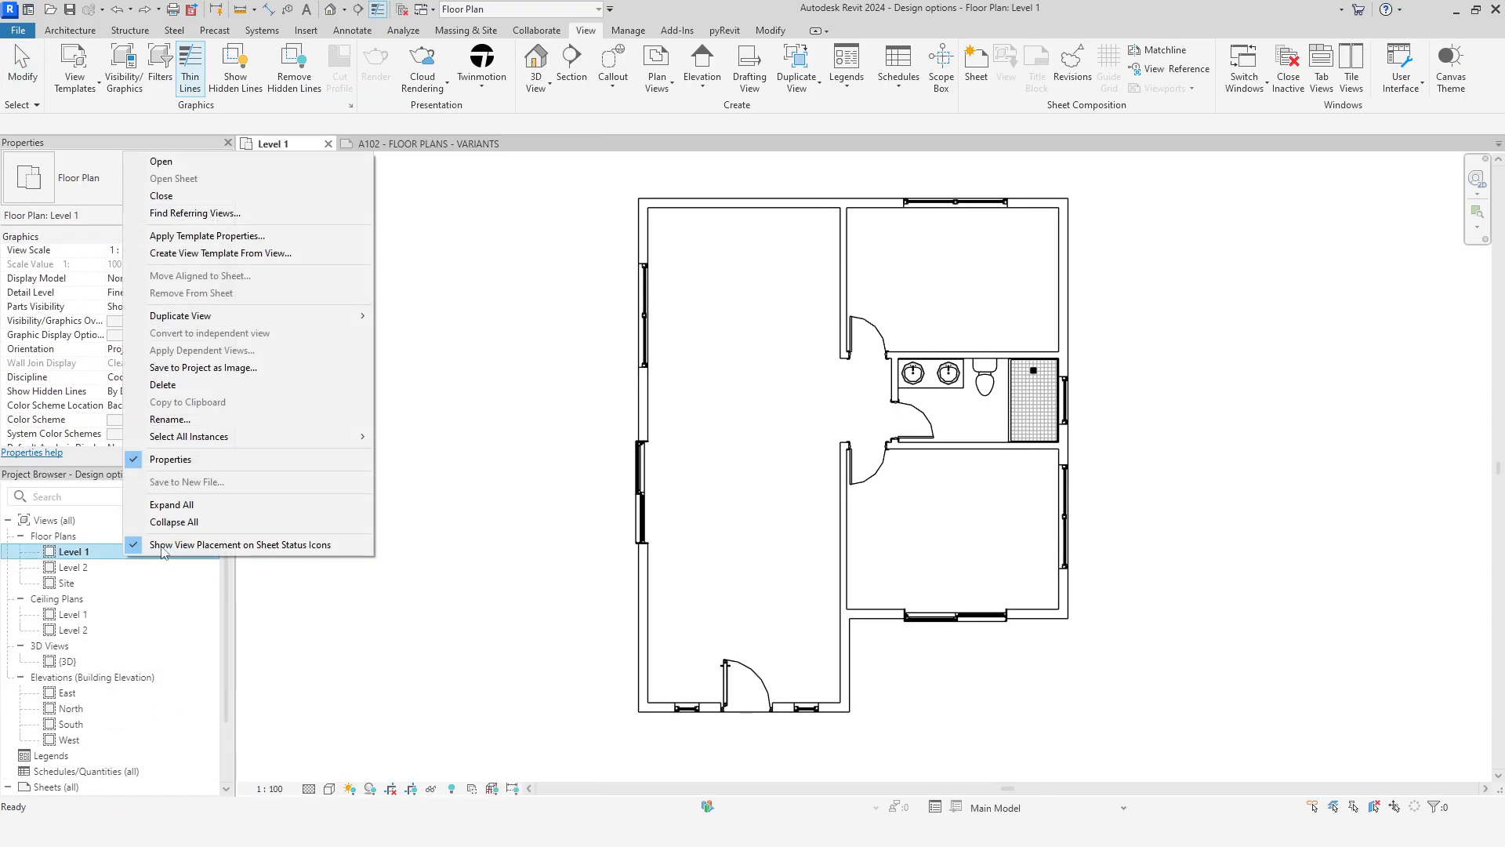
mouse_move(290, 321)
click(416, 316)
right_click(117, 555)
click(407, 316)
right_click(118, 555)
click(407, 316)
Rename the Level 1 floor plan to Aligned + Sliding and its first copy to Aligned + 2 windows
right_click(99, 555)
click(144, 419)
text(Aligned + Sliding)
key(Return)
click(867, 423)
right_click(94, 566)
click(235, 429)
text(Aligne)
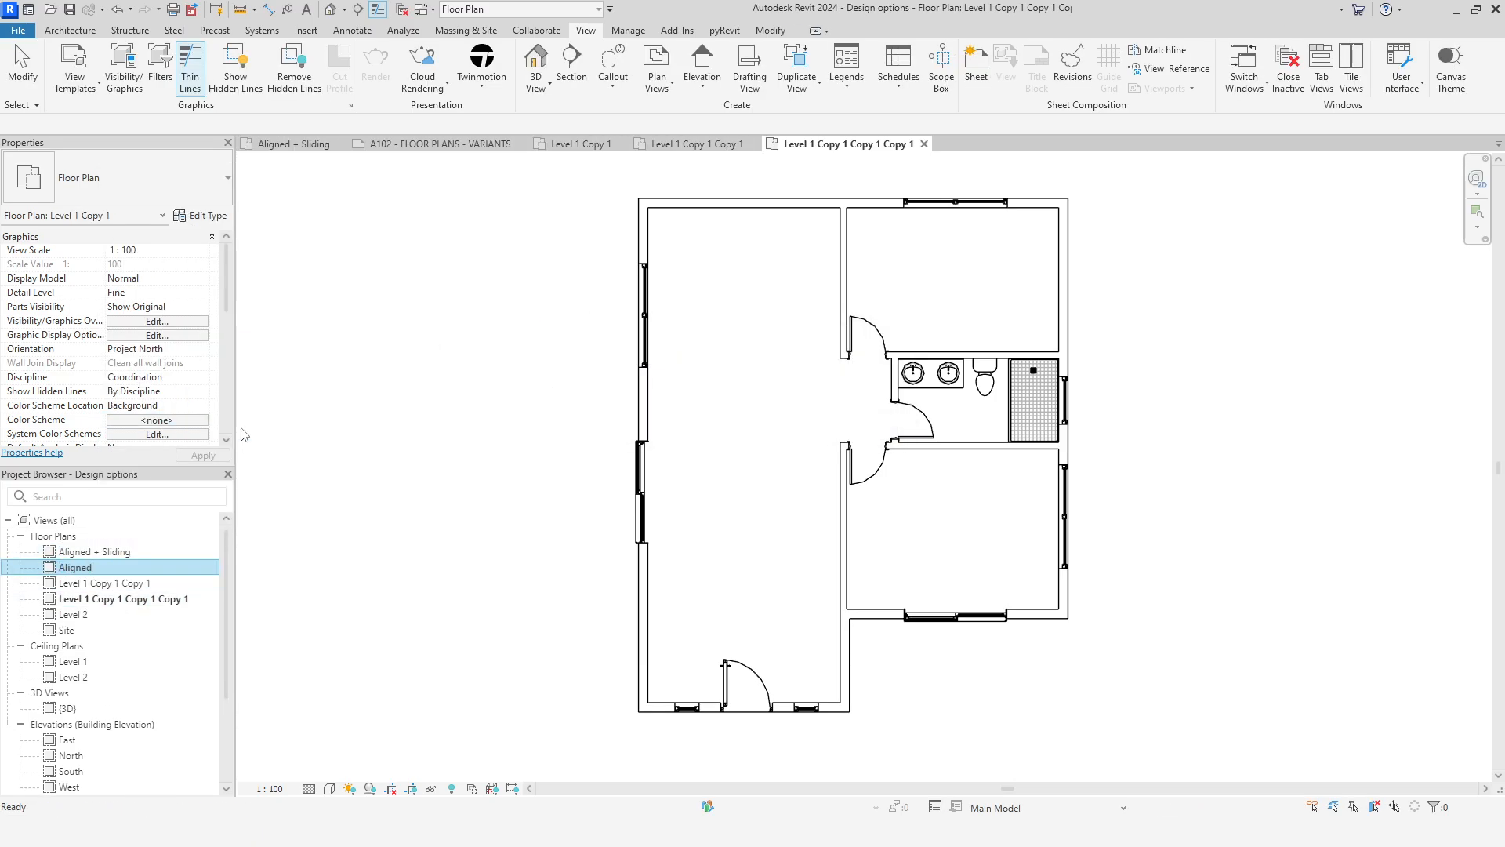
Rename the two remaining Level 1 plan copies to Extended + Sliding and Extended + 2 windows
right_click(134, 584)
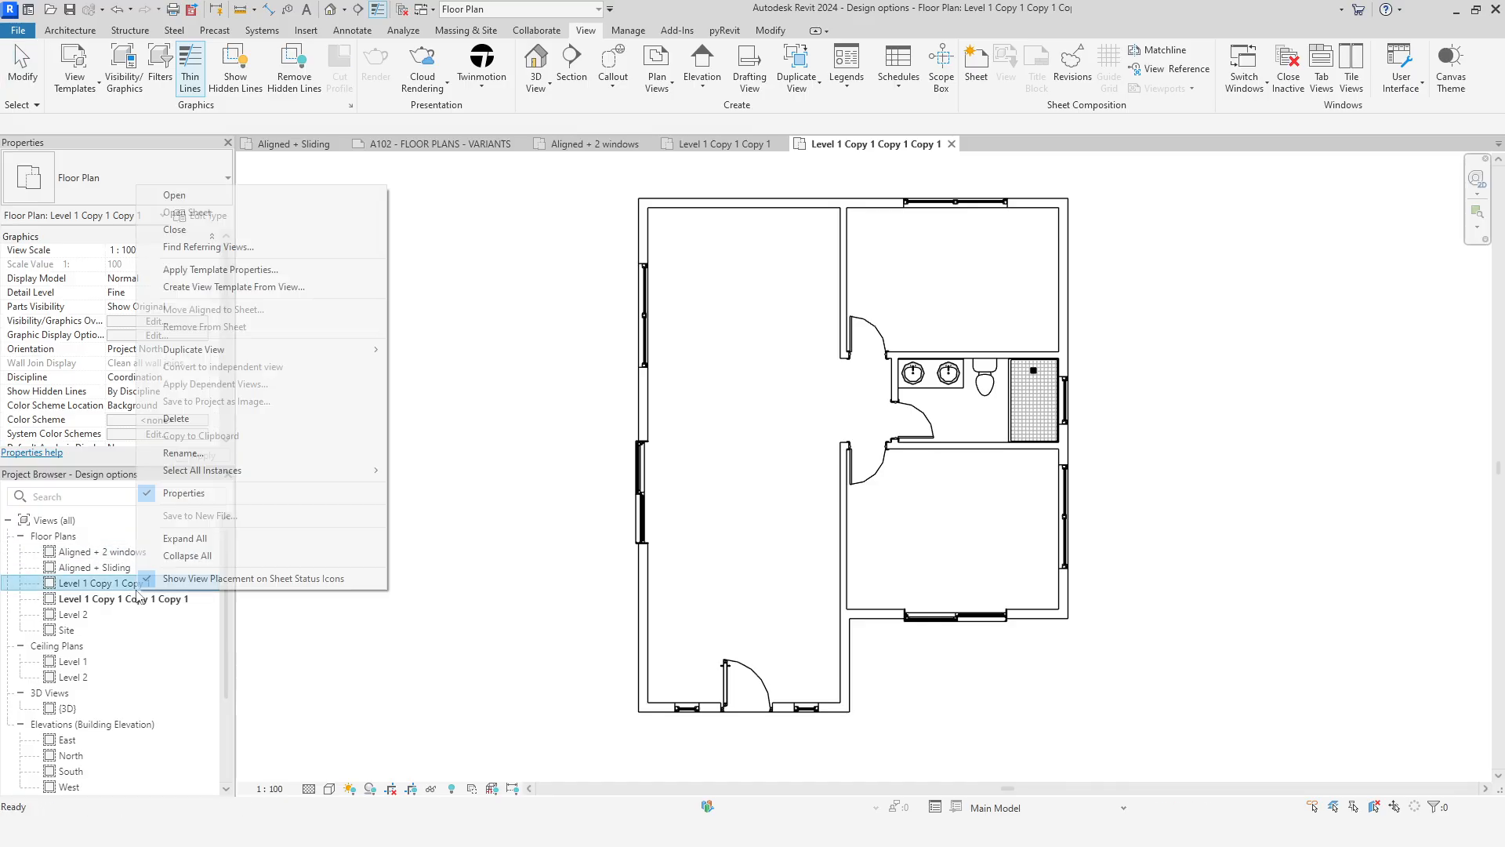
click(229, 454)
text(Extended + Sliding)
key(Return)
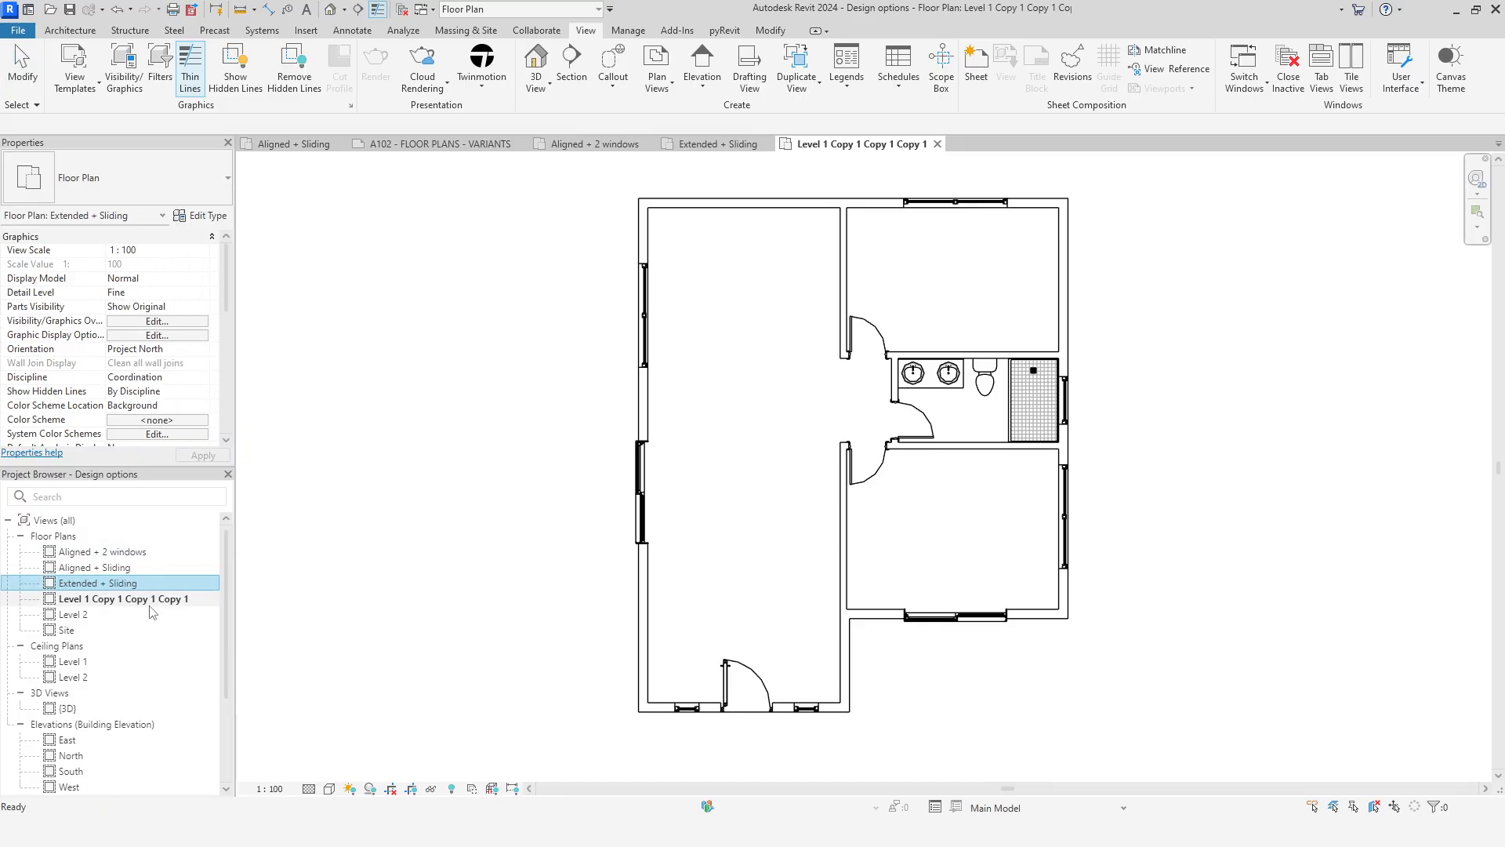
right_click(148, 602)
click(223, 473)
text(Extended + 2 windows)
key(Return)
In the Aligned + 2 windows plan's visibility overrides, set HOUSE VARIANTS to the Aligned+Gable+2 windows design option
double_click(141, 552)
scroll(203, 333, down, 3)
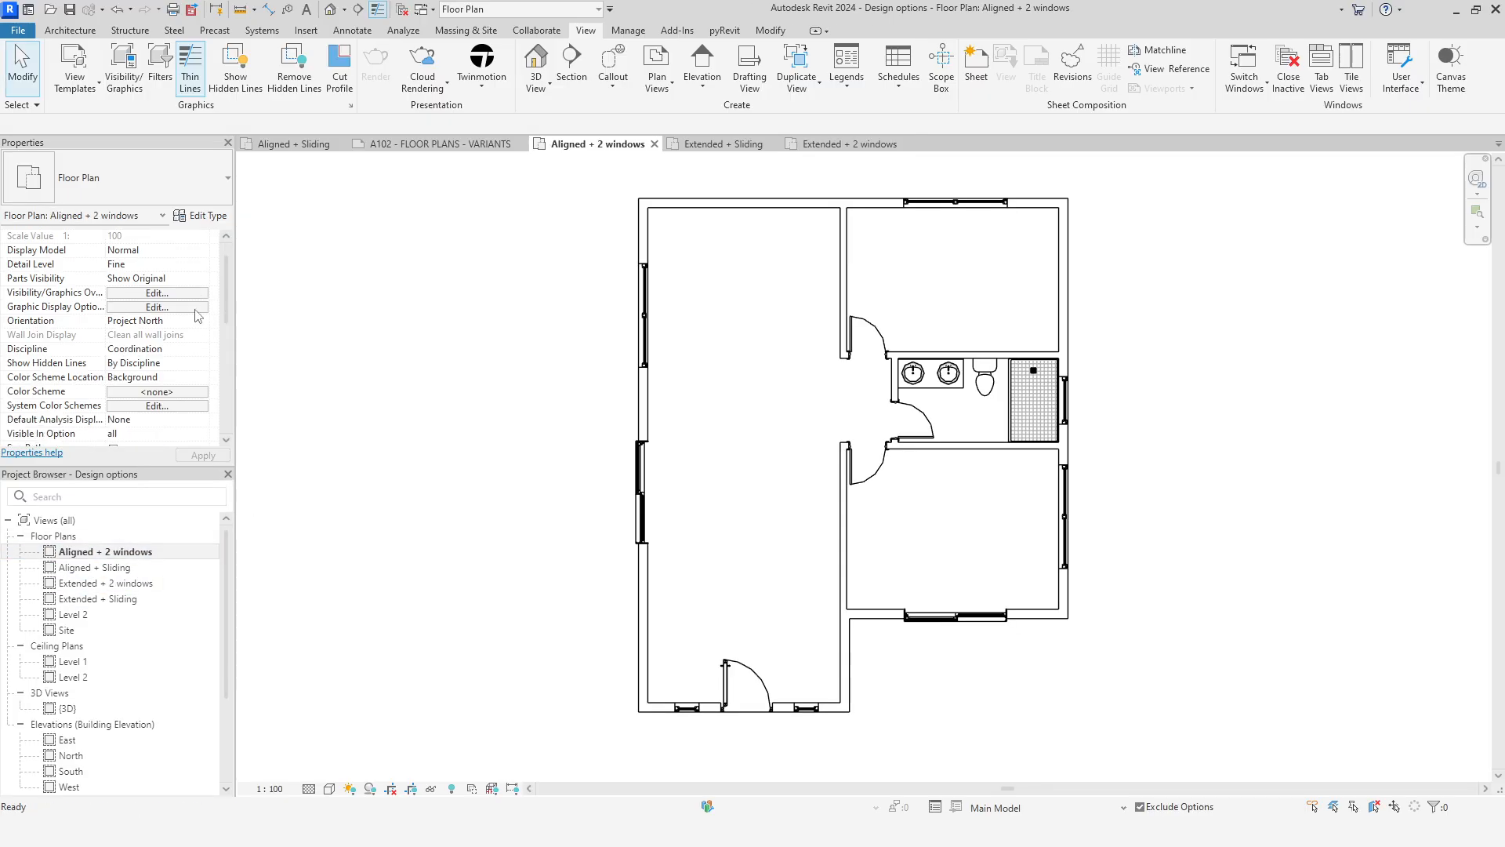
scroll(197, 328, up, 3)
click(188, 324)
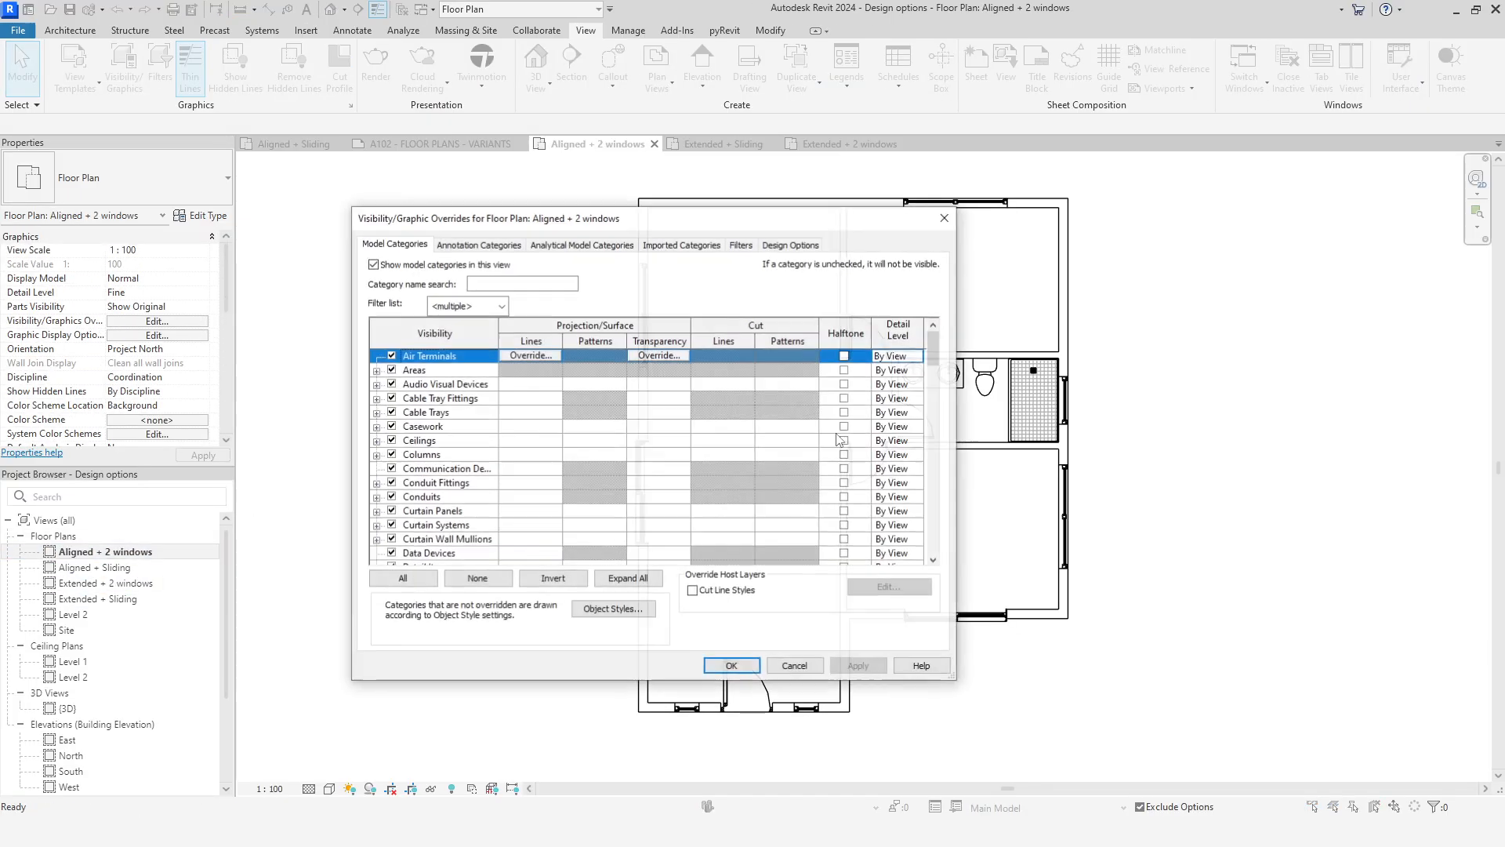
click(811, 246)
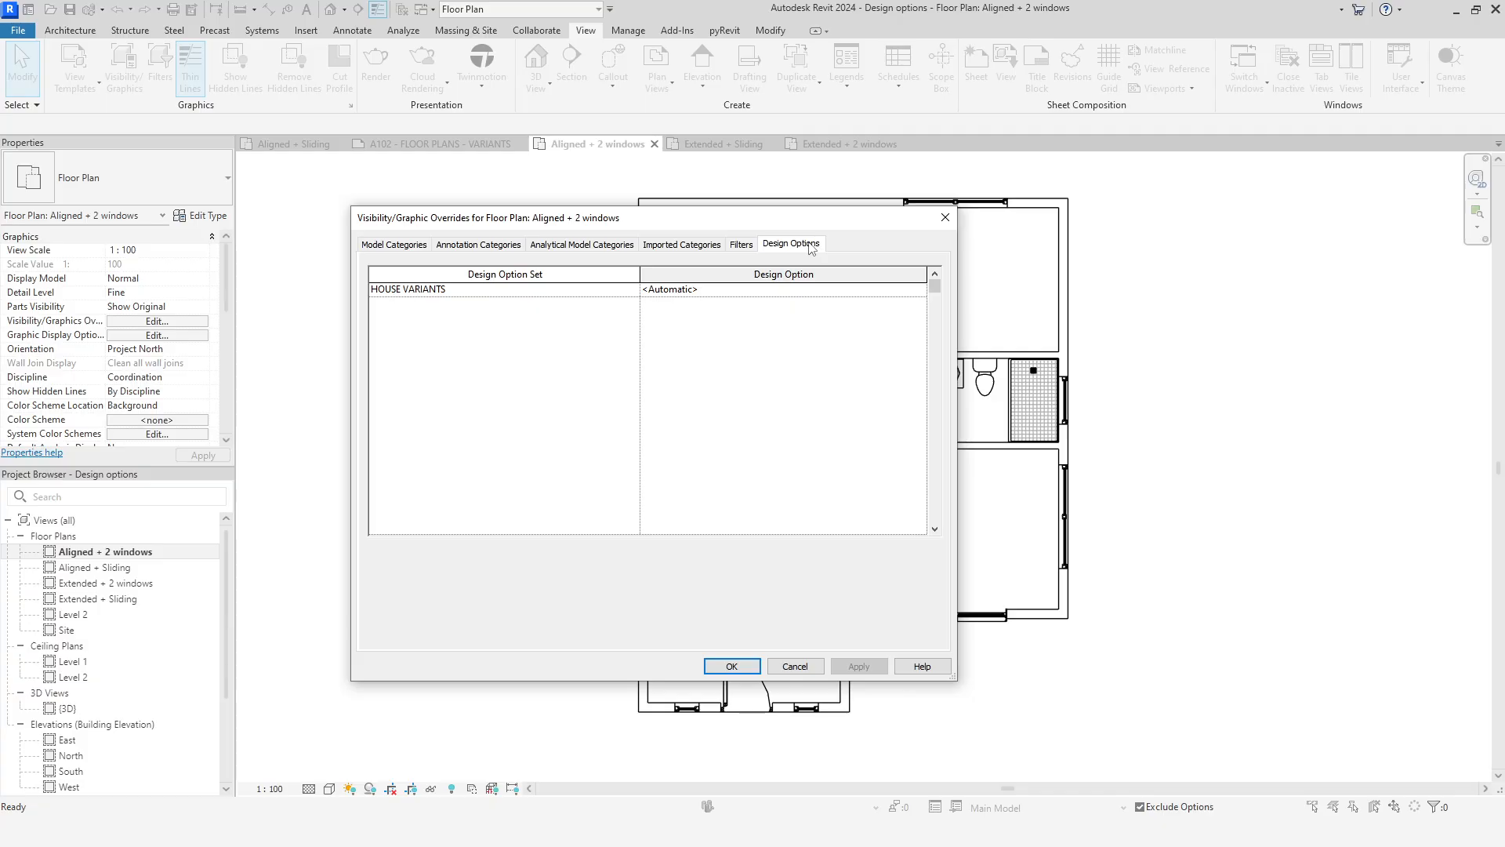
click(918, 293)
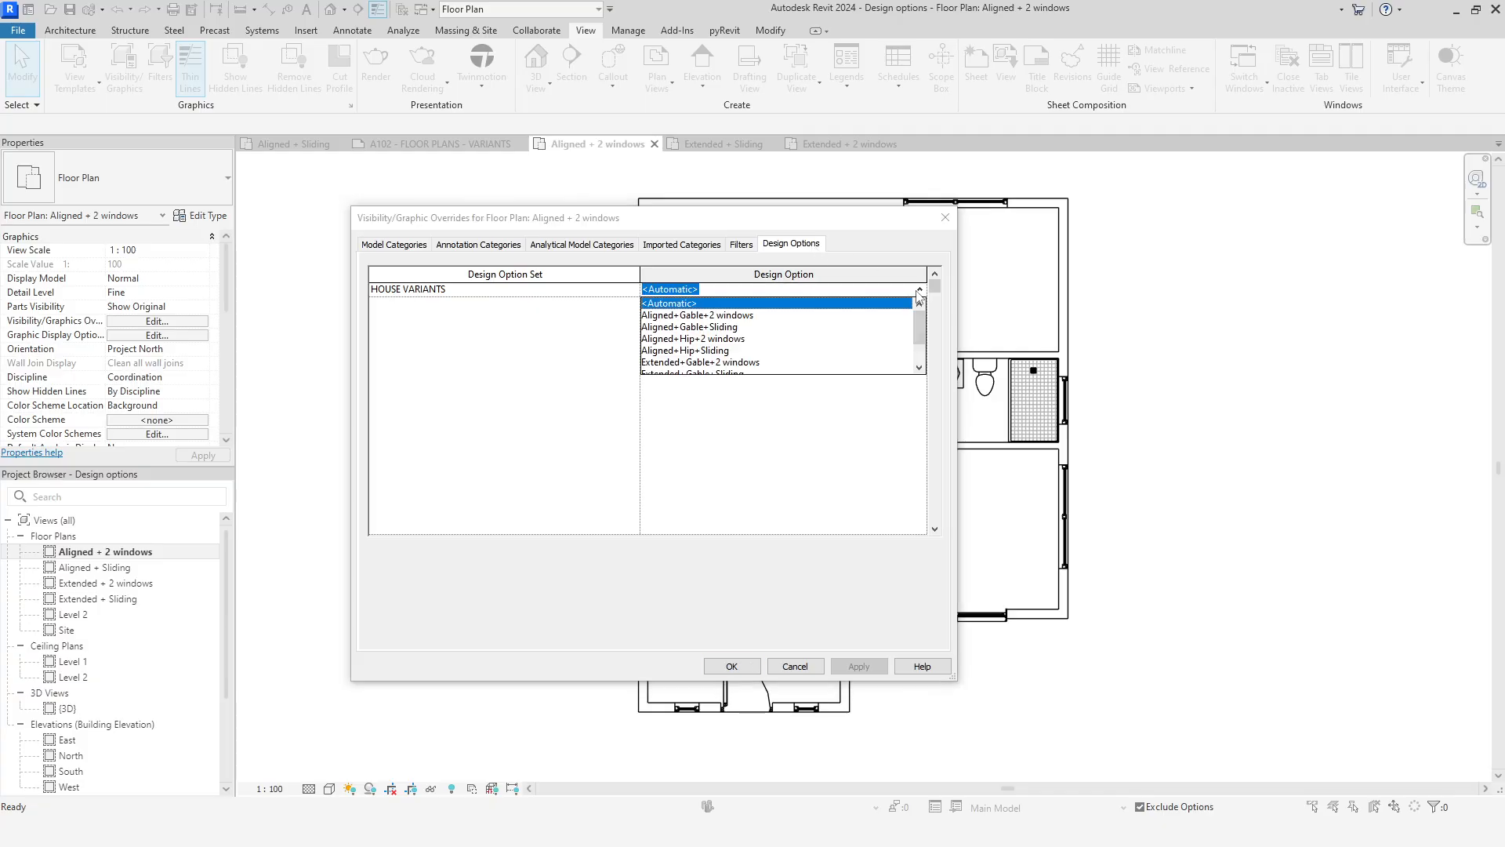
click(804, 317)
click(731, 665)
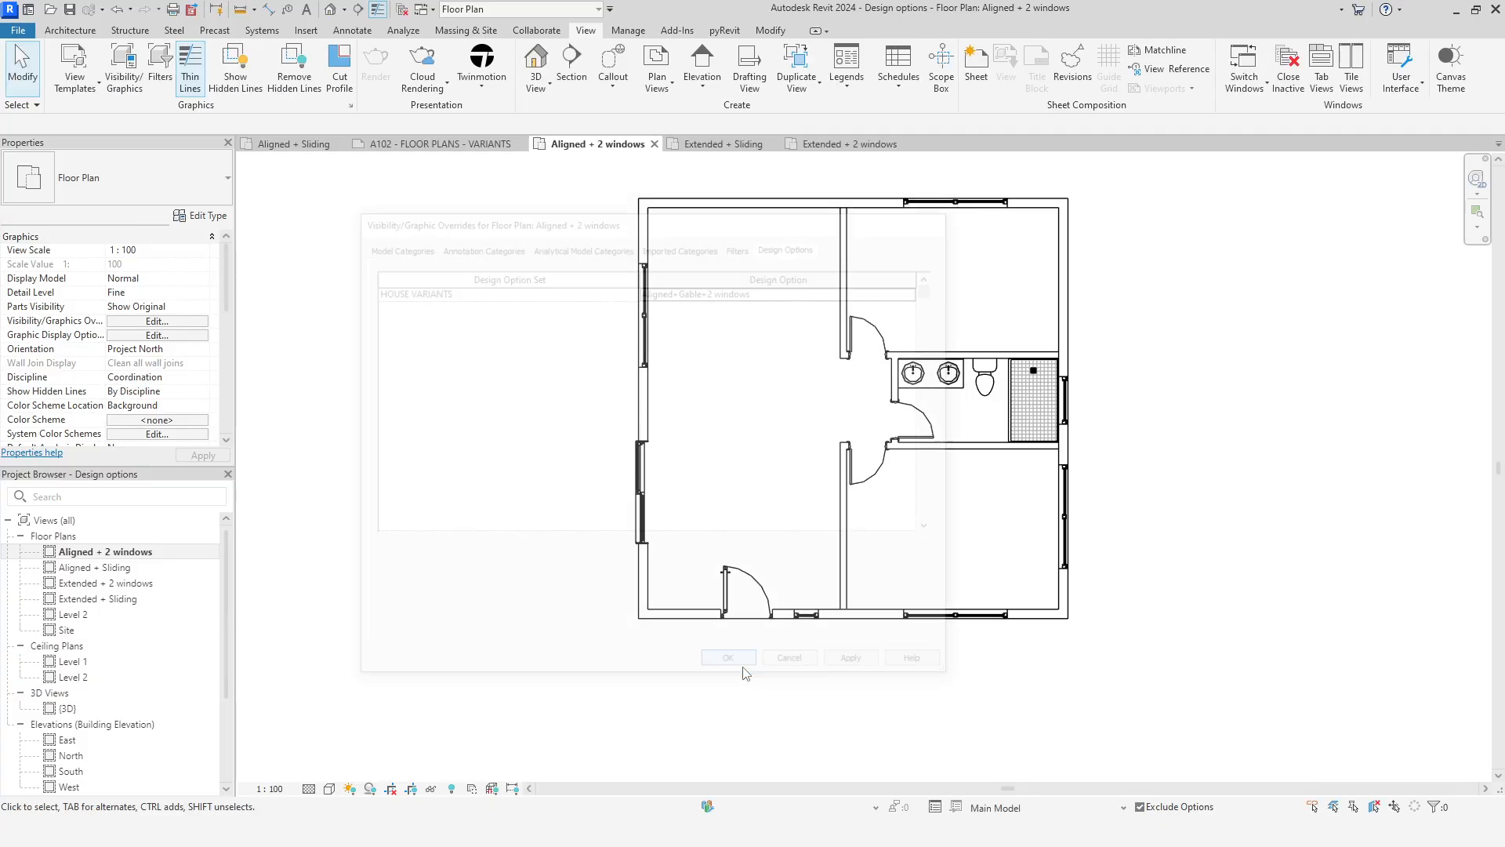
Set the Aligned + Sliding plan to the Aligned+Gable+Sliding design option and compare it with the Aligned + 2 windows plan
double_click(150, 567)
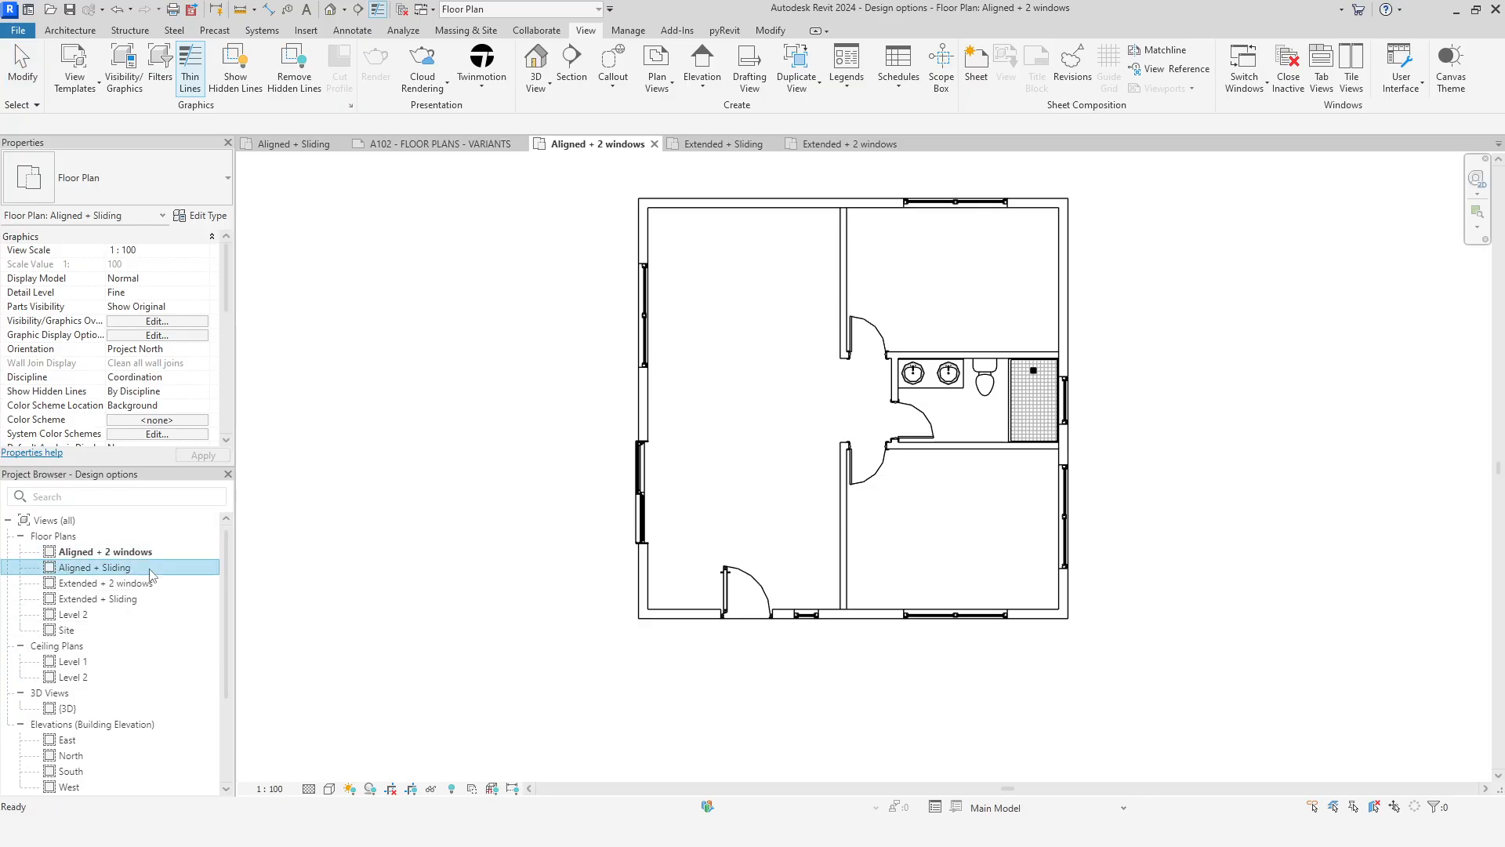
click(157, 321)
click(790, 244)
click(916, 290)
click(917, 290)
click(747, 332)
click(720, 666)
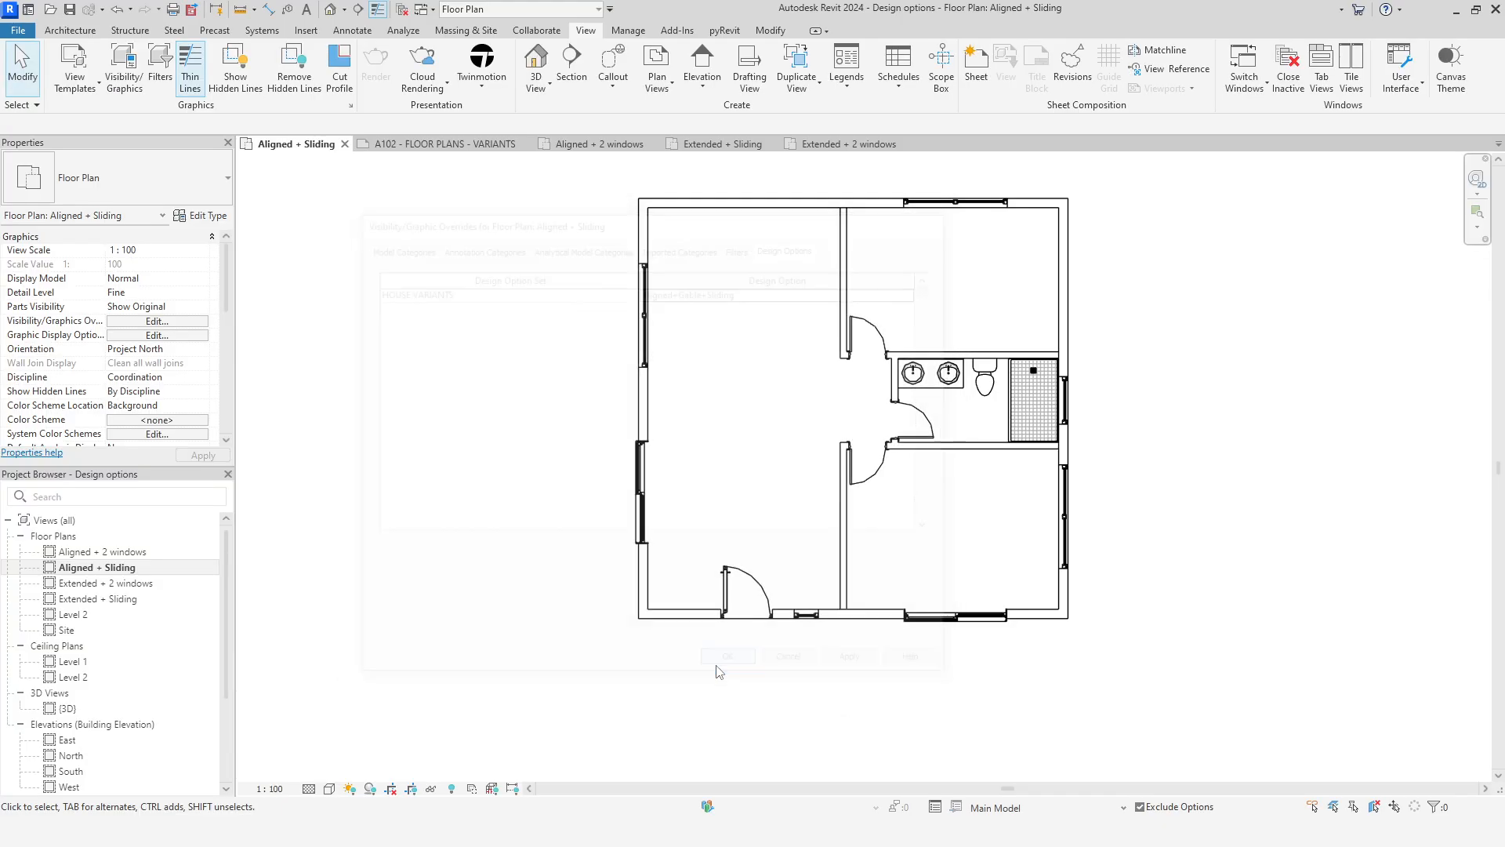
double_click(140, 554)
double_click(118, 568)
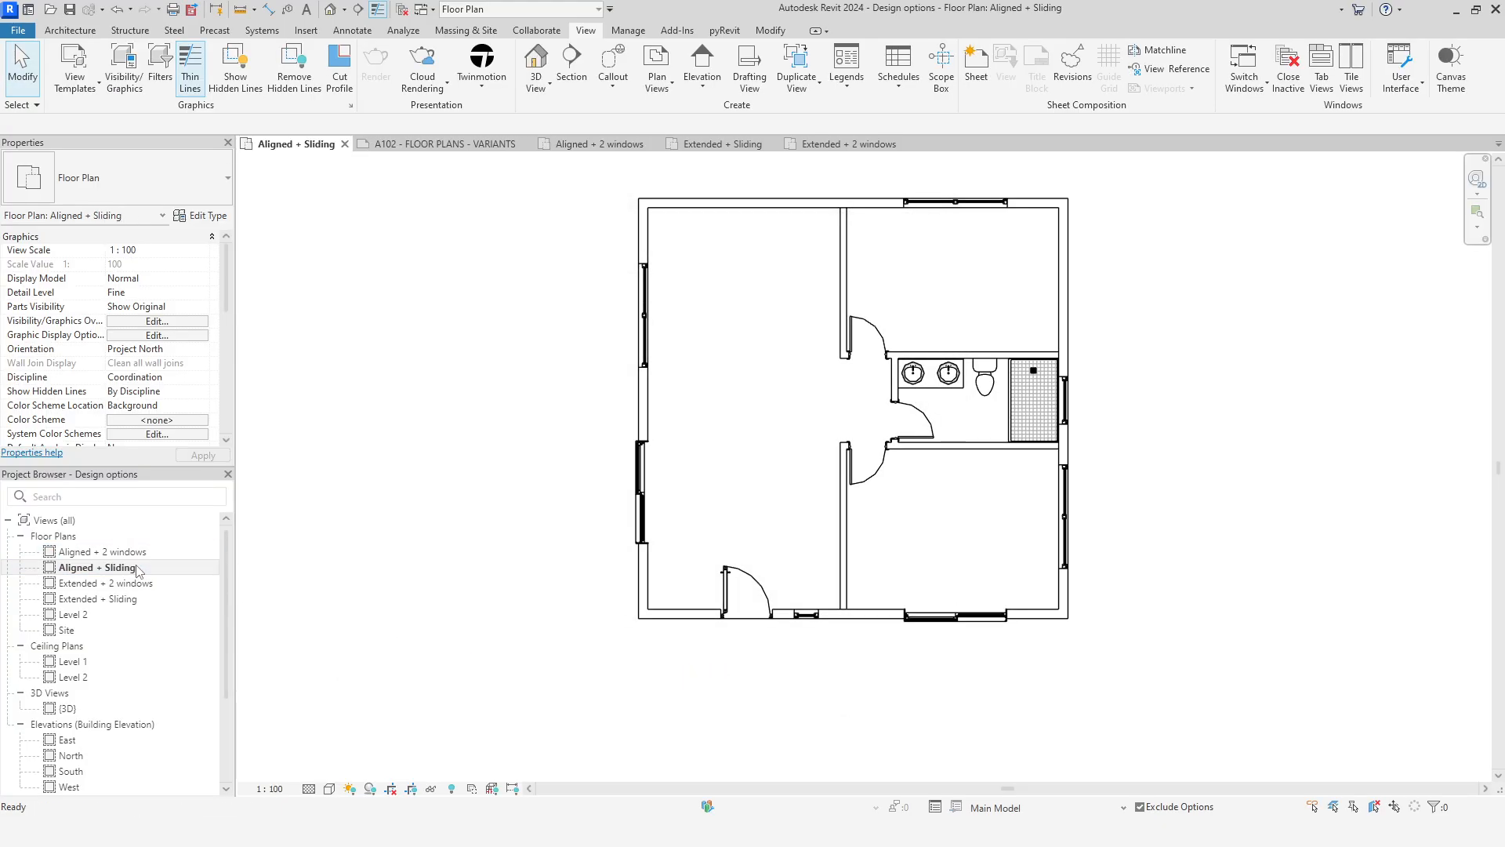
In the Extended + 2 windows plan's visibility overrides, set HOUSE VARIANTS to the matching extended design option with two windows
double_click(110, 583)
key(v)
key(g)
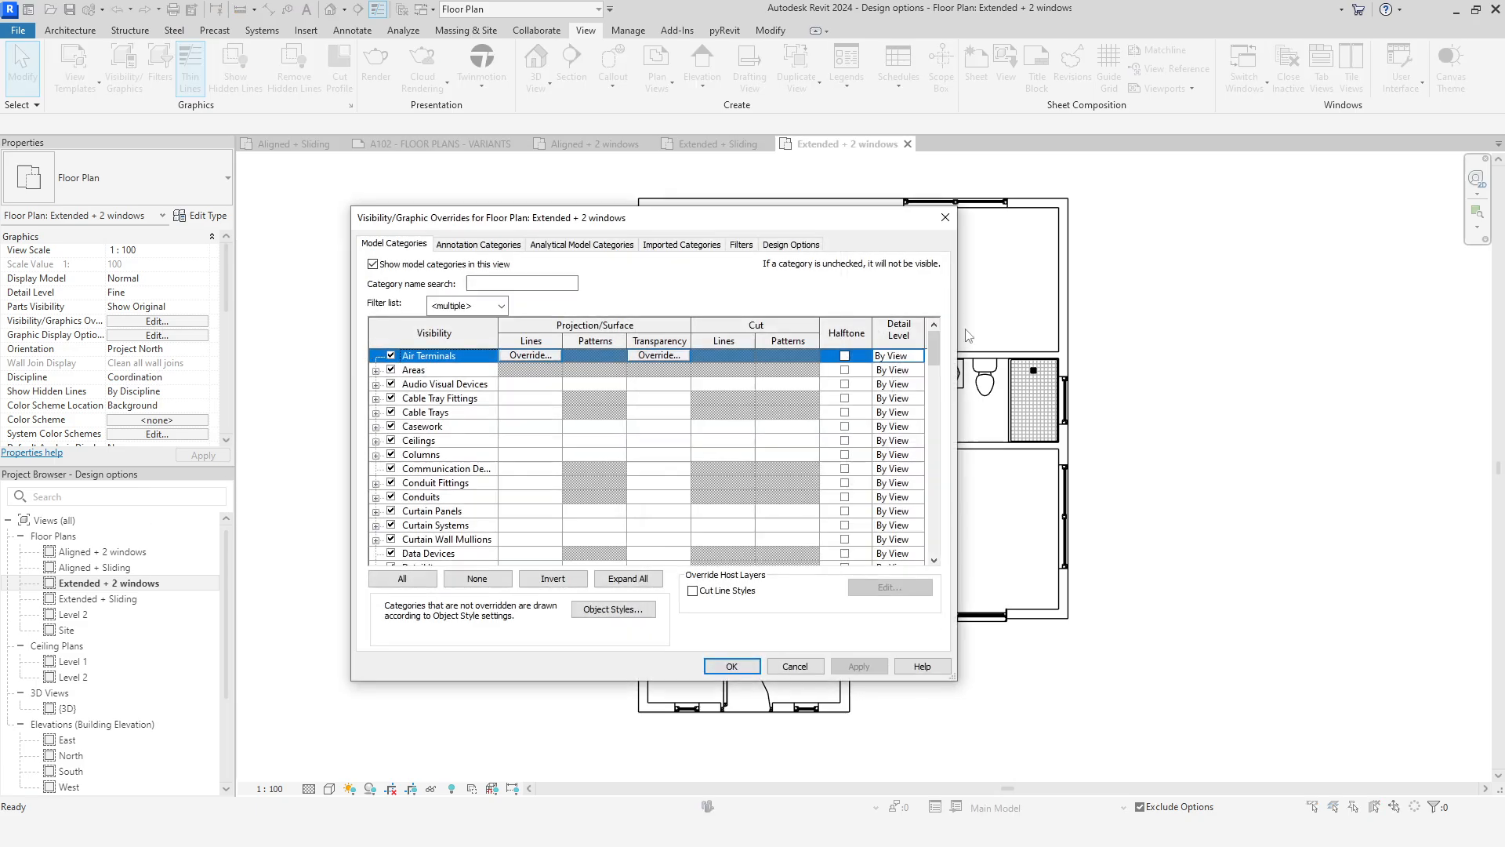
click(819, 245)
click(909, 290)
click(917, 289)
click(767, 335)
click(731, 666)
In the Extended + Sliding plan's visibility overrides, set HOUSE VARIANTS to the Extended+Gable+Sliding design option
double_click(98, 598)
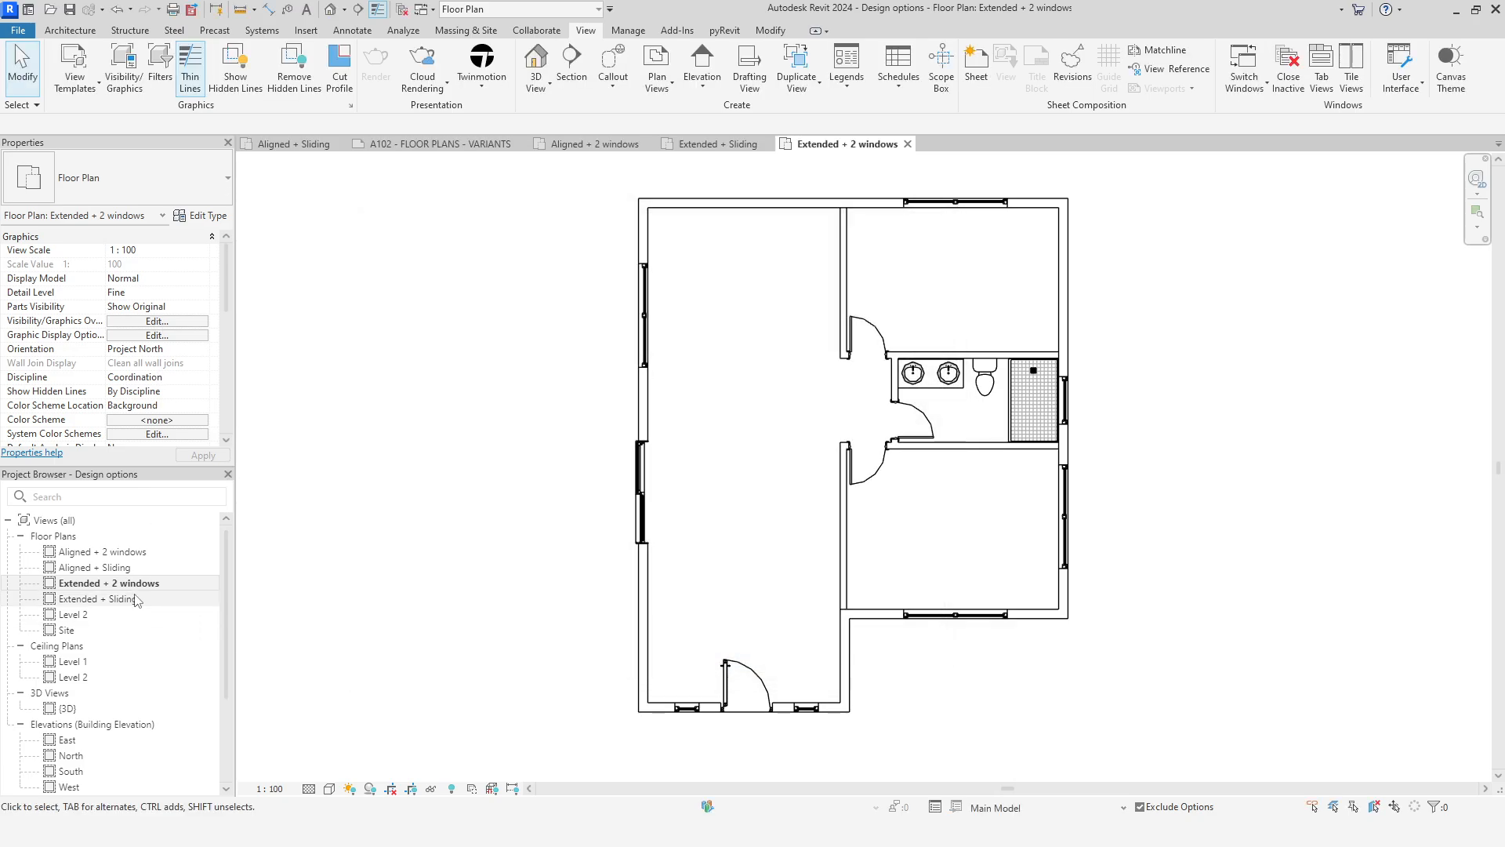
click(173, 323)
click(790, 244)
click(919, 289)
scroll(854, 338, down, 2)
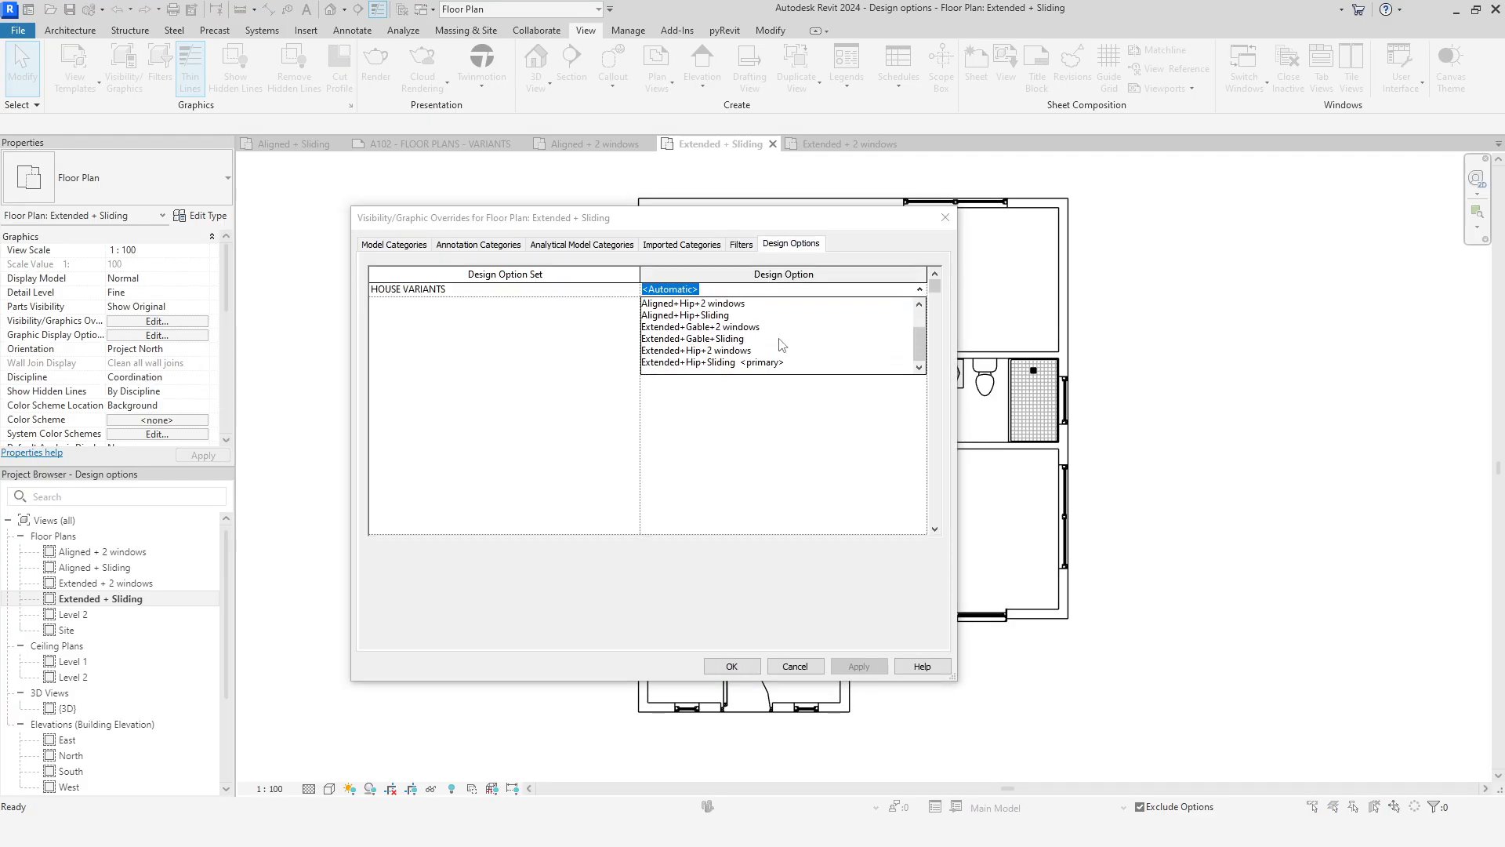
click(778, 339)
click(732, 666)
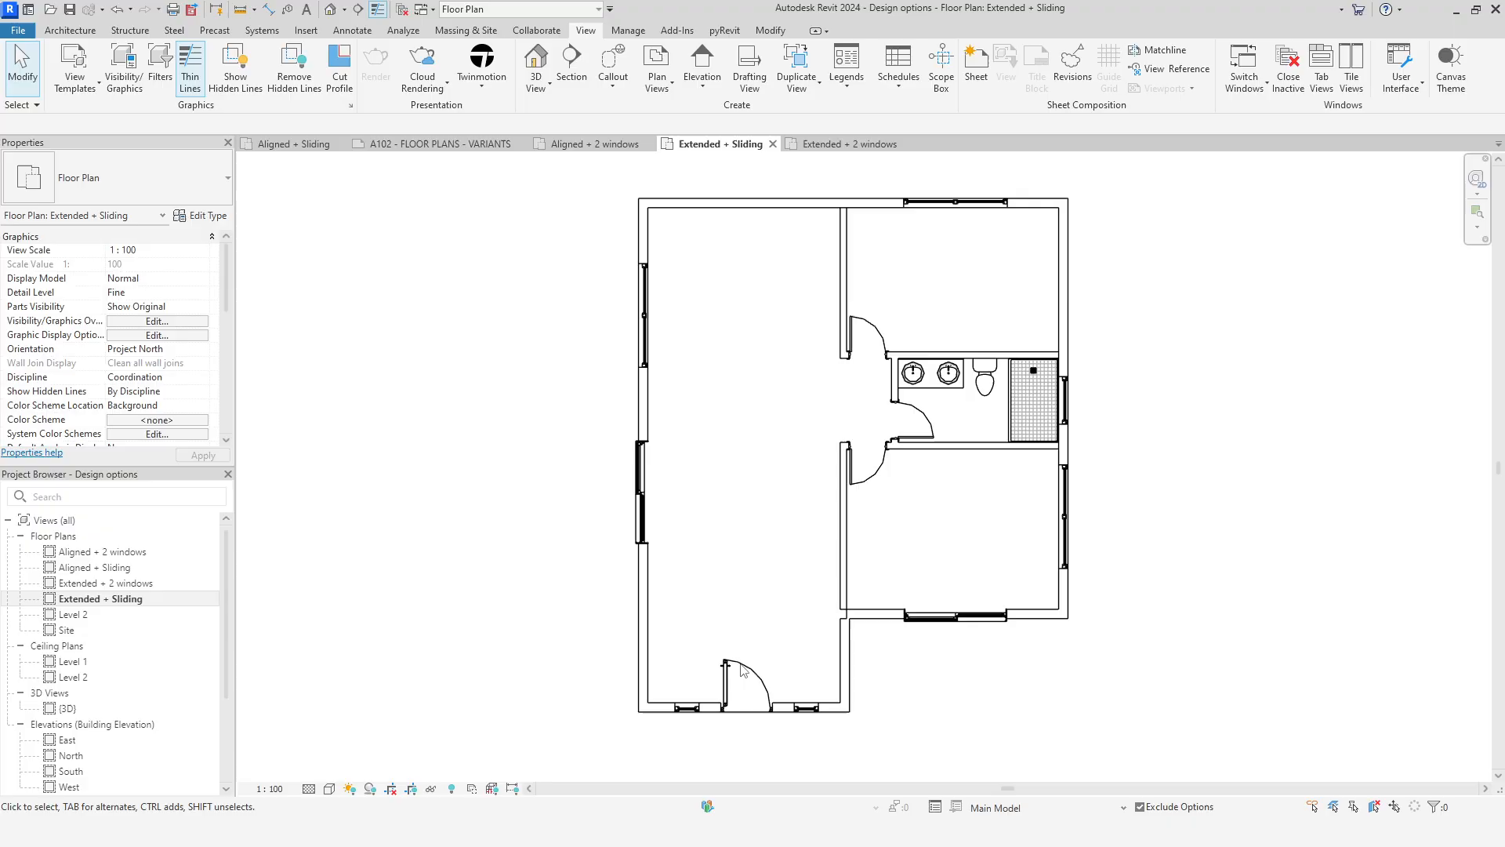
With the Extended + 2 windows plan open, activate the Aligned+Hip+Sliding design option and return to Main Model
click(122, 585)
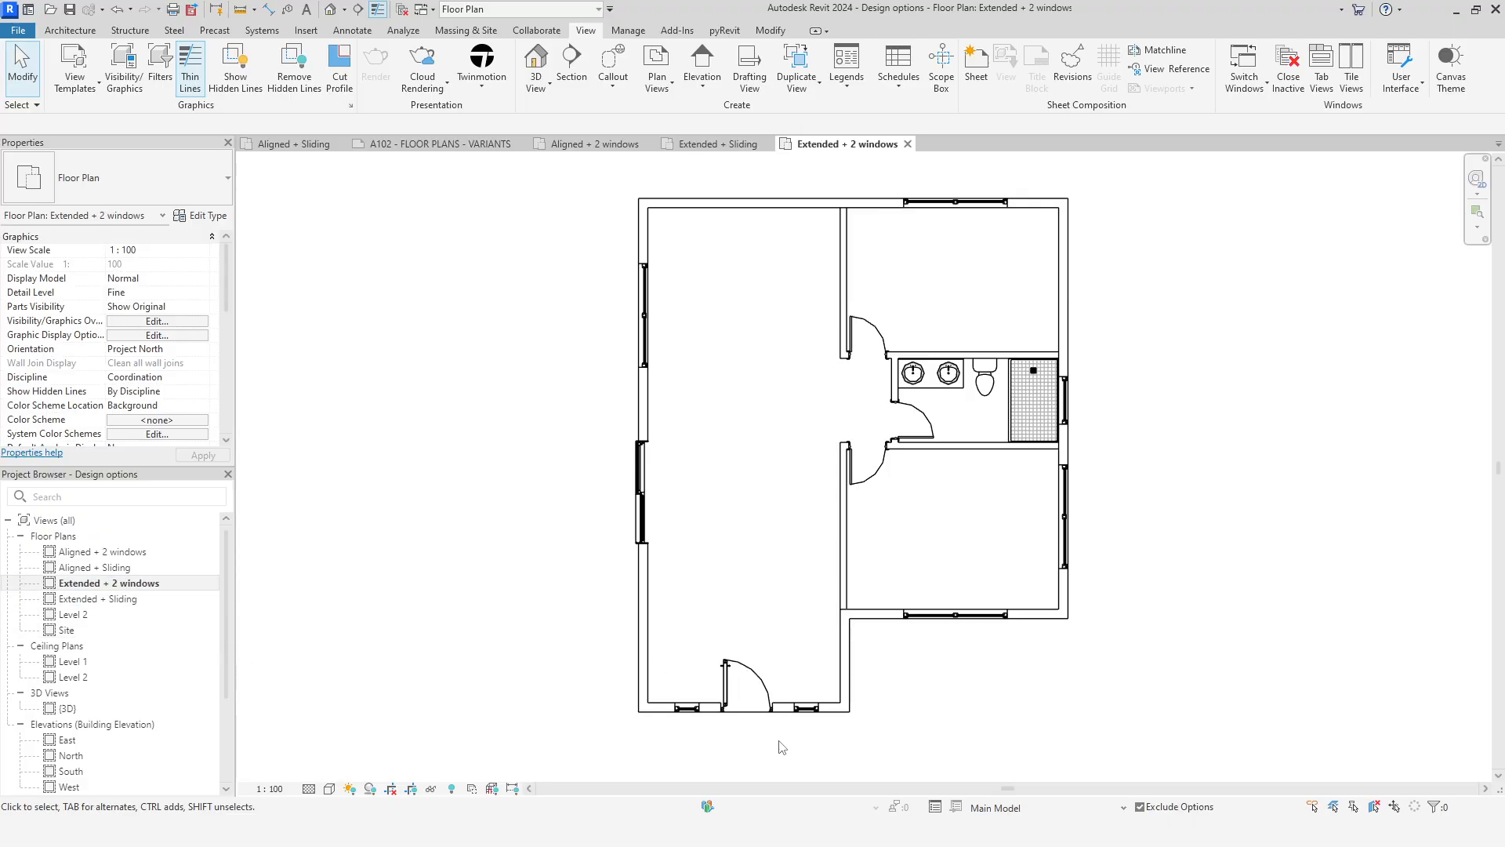
click(1017, 807)
click(1039, 728)
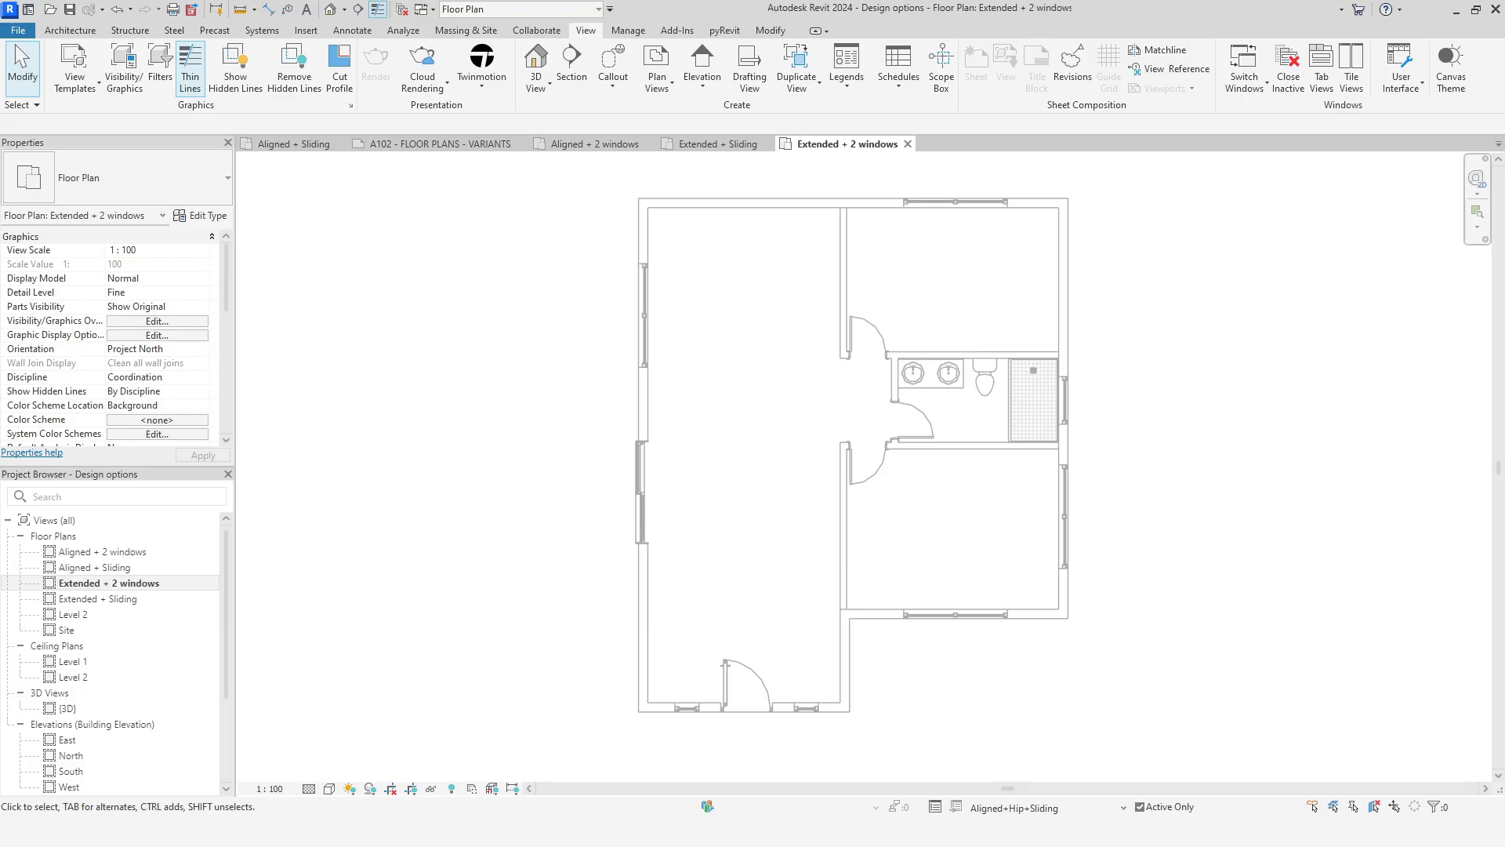
click(1009, 807)
click(990, 652)
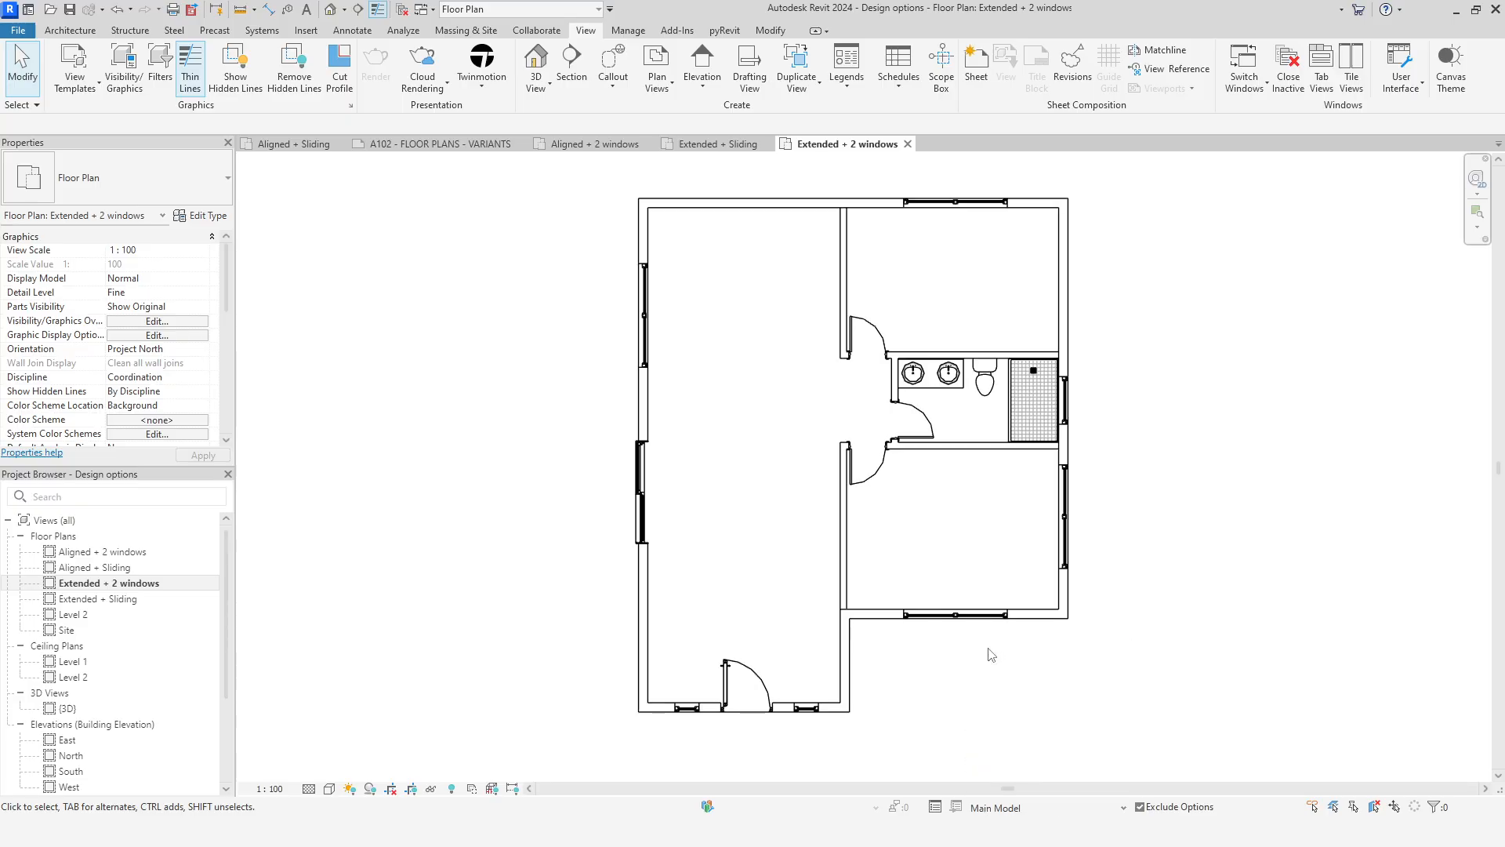
Place the four Aligned and Extended floor plans together on sheet A102 - FLOOR PLANS - VARIANTS
click(405, 144)
click(102, 551)
shift+click(141, 595)
drag(140, 595, 648, 500)
click(679, 416)
Set the view scale of the floor plans placed on the sheet to 1:50
click(201, 250)
click(145, 318)
click(203, 454)
click(198, 250)
click(145, 319)
click(201, 455)
key(ctrl+z)
Arrange the four plan viewports in a two-by-two grid, with the aligned plans above the extended ones and each title beneath its plan
scroll(714, 608, down, 1)
drag(714, 607, 662, 647)
drag(825, 630, 962, 632)
drag(729, 623, 718, 623)
drag(823, 392, 961, 433)
drag(743, 388, 732, 429)
Select all four viewports and nudge them slightly right and up to center the layout on the sheet
drag(1027, 614, 689, 431)
key(Right)
key(Right)
key(Up)
key(Up)
key(Right)
click(1052, 548)
scroll(1049, 584, up, 3)
middle_drag(1046, 593, 1153, 589)
scroll(1157, 580, down, 2)
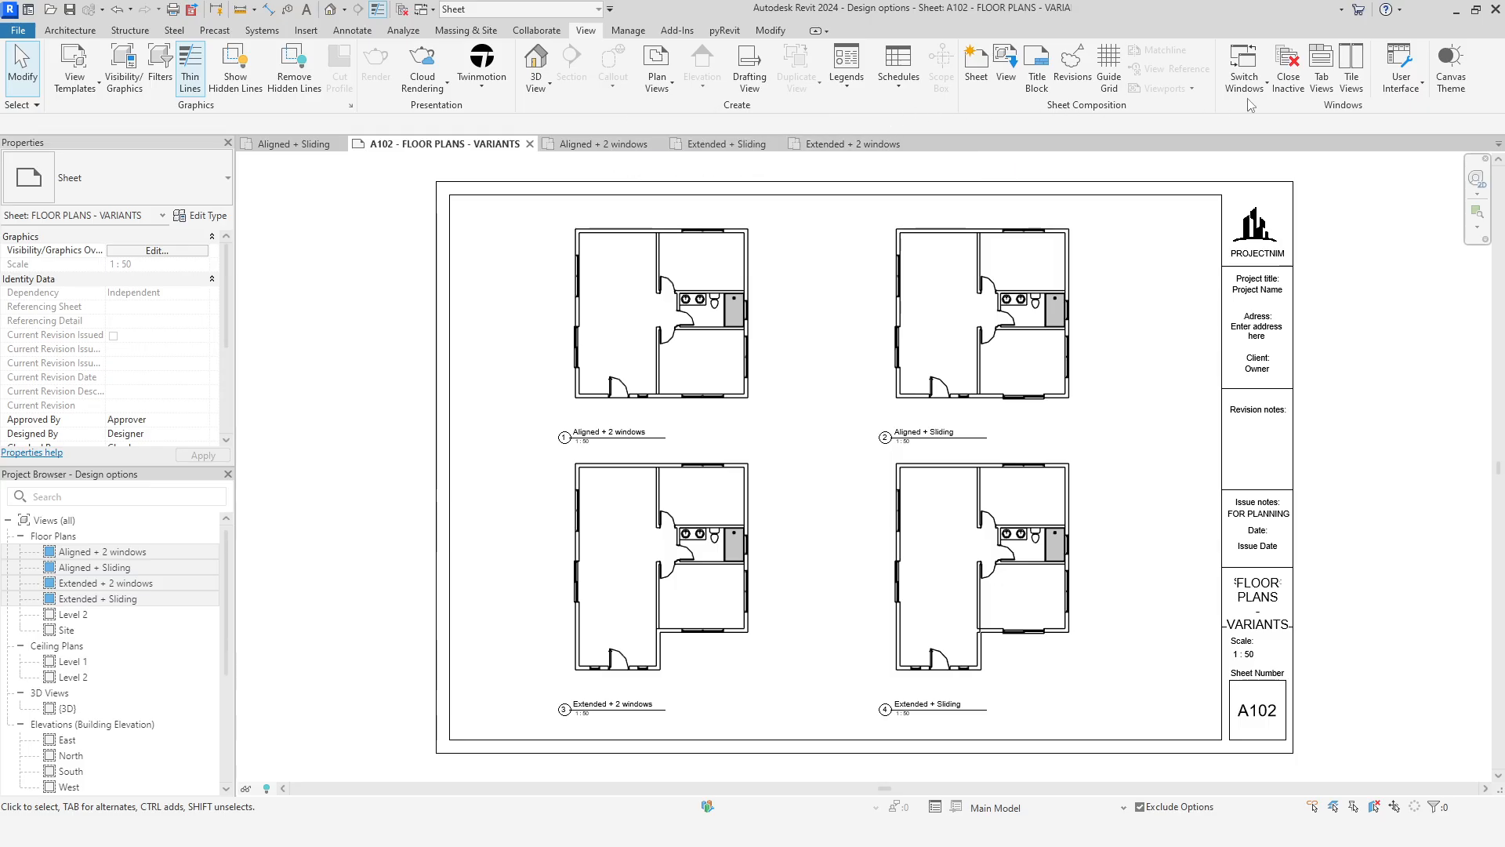
Close the inactive views and make the first three duplicates of the {3D} view
click(1286, 79)
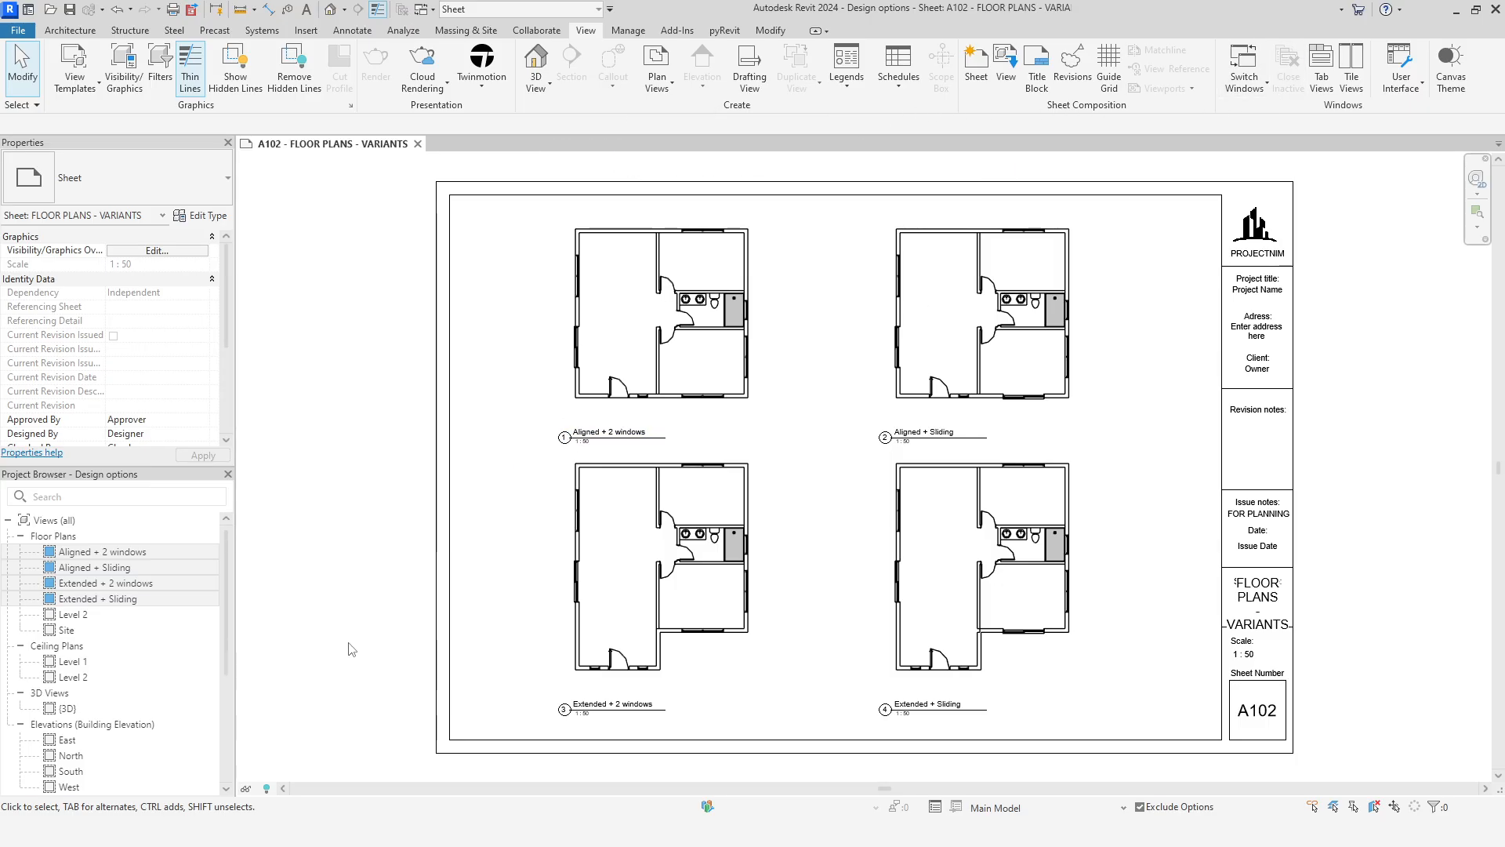
scroll(135, 630, down, 4)
scroll(135, 630, up, 2)
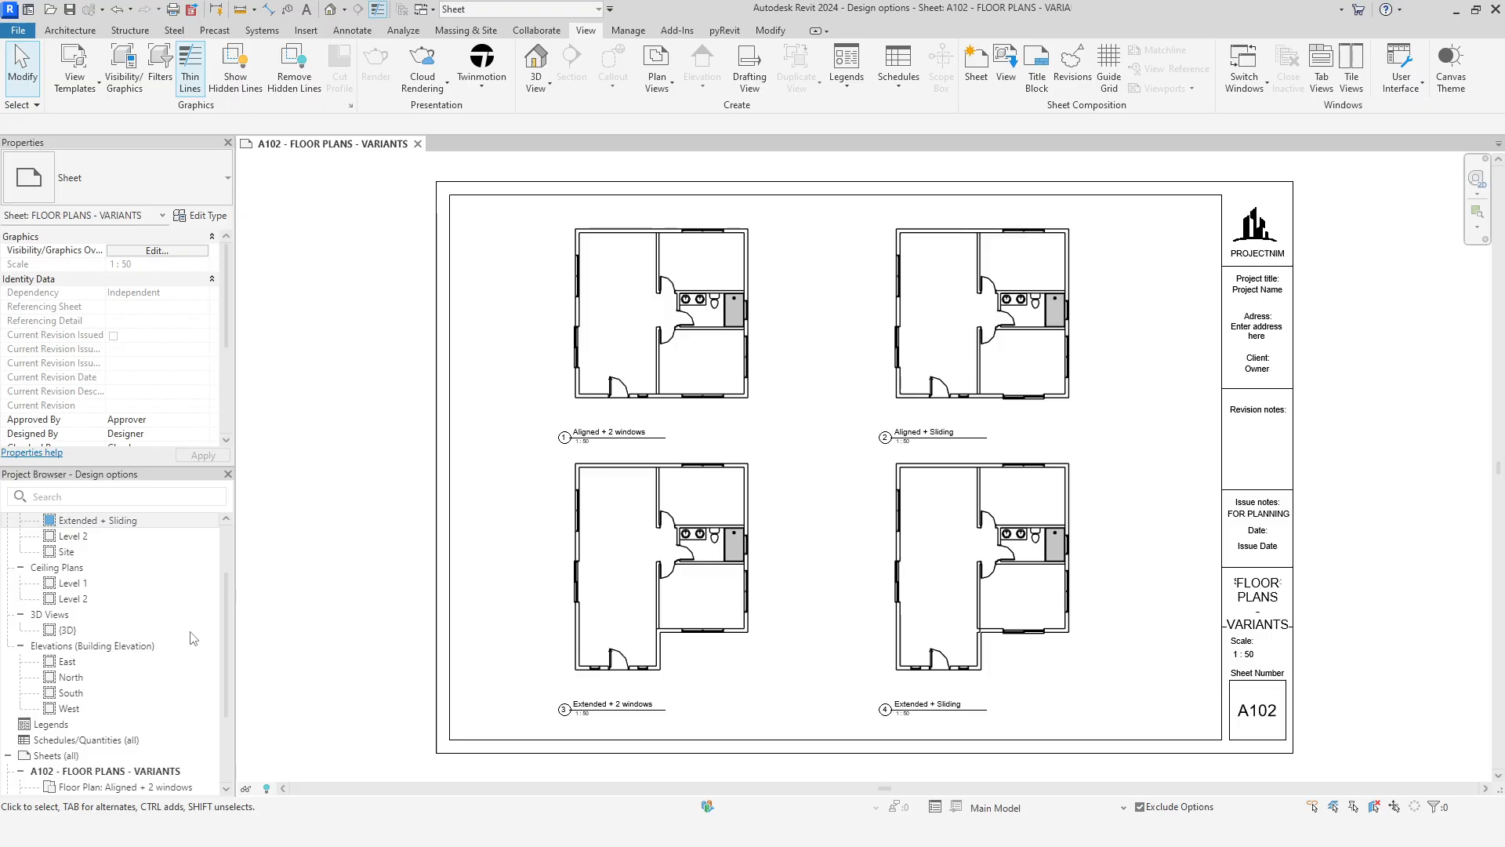
right_click(133, 629)
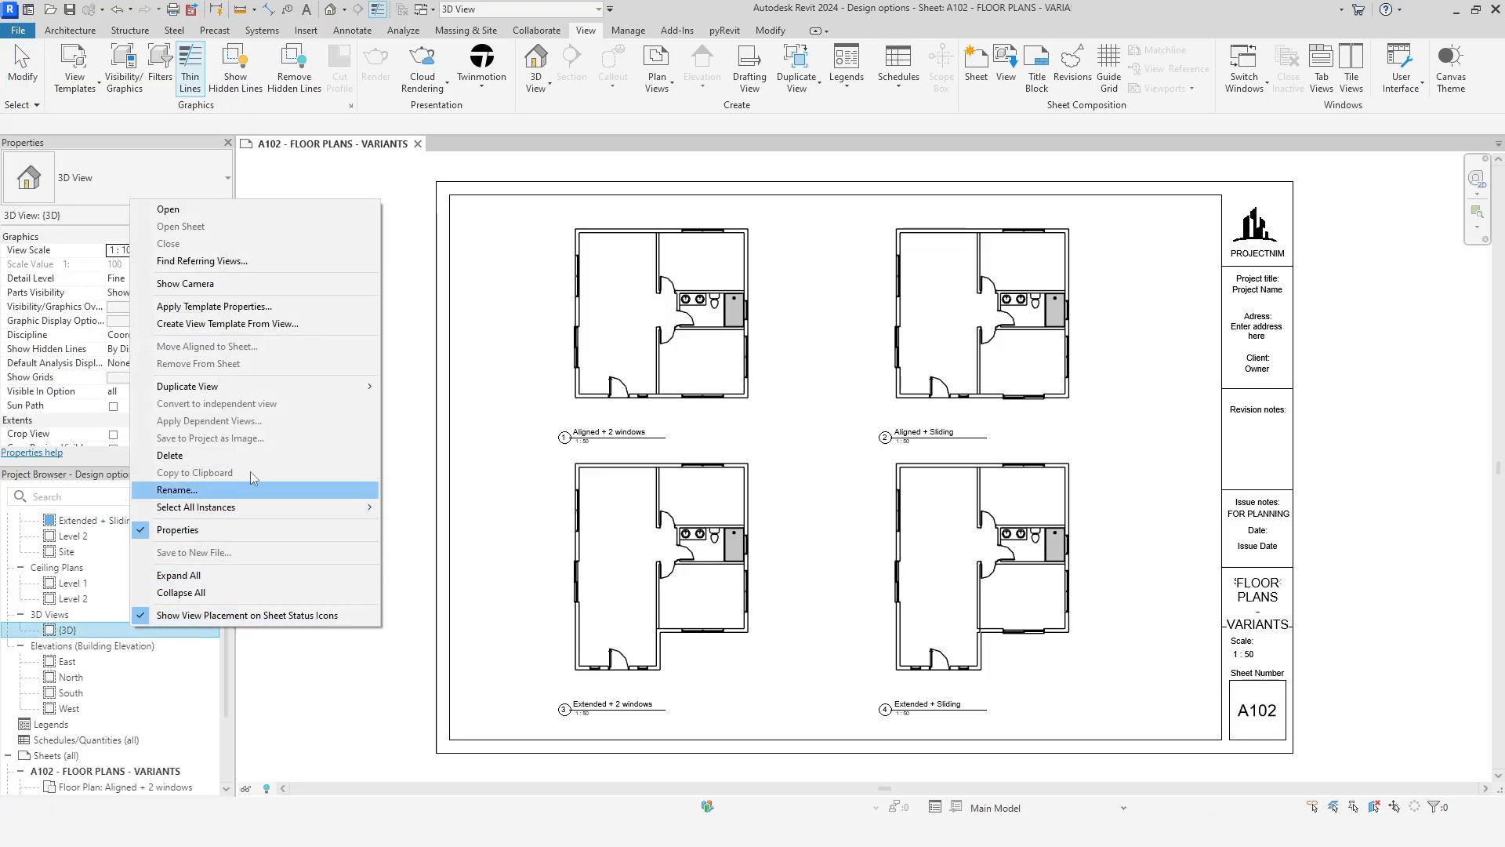
mouse_move(235, 385)
click(417, 384)
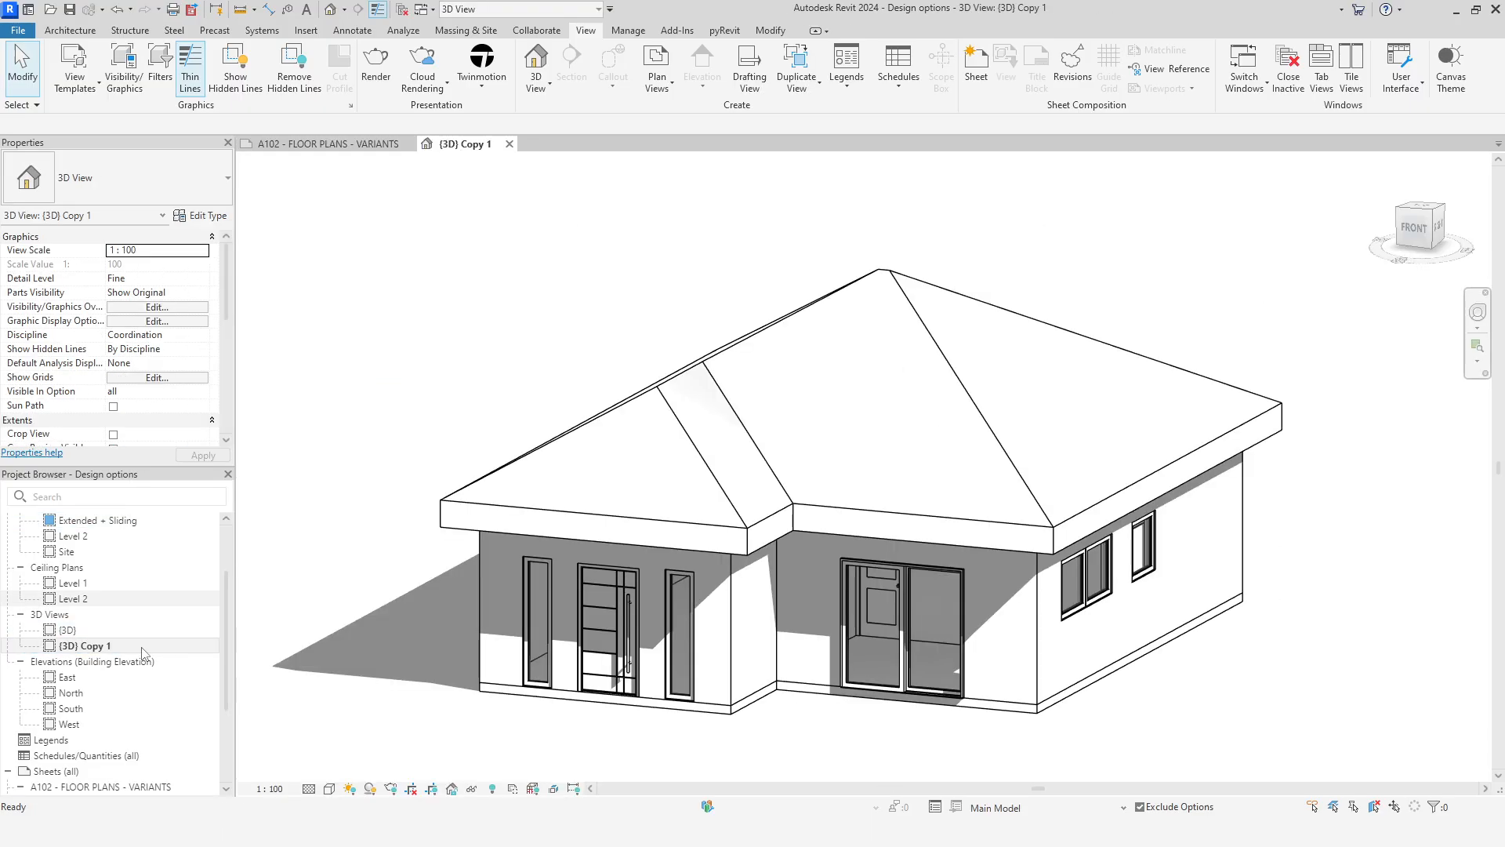
right_click(126, 648)
mouse_move(274, 407)
click(415, 409)
right_click(142, 663)
click(428, 425)
Duplicate the newest 3D view copy five more times so that there is one copy for each of the eight variants
scroll(147, 642, down, 1)
right_click(148, 600)
mouse_move(314, 363)
click(428, 363)
right_click(126, 614)
click(409, 373)
right_click(134, 629)
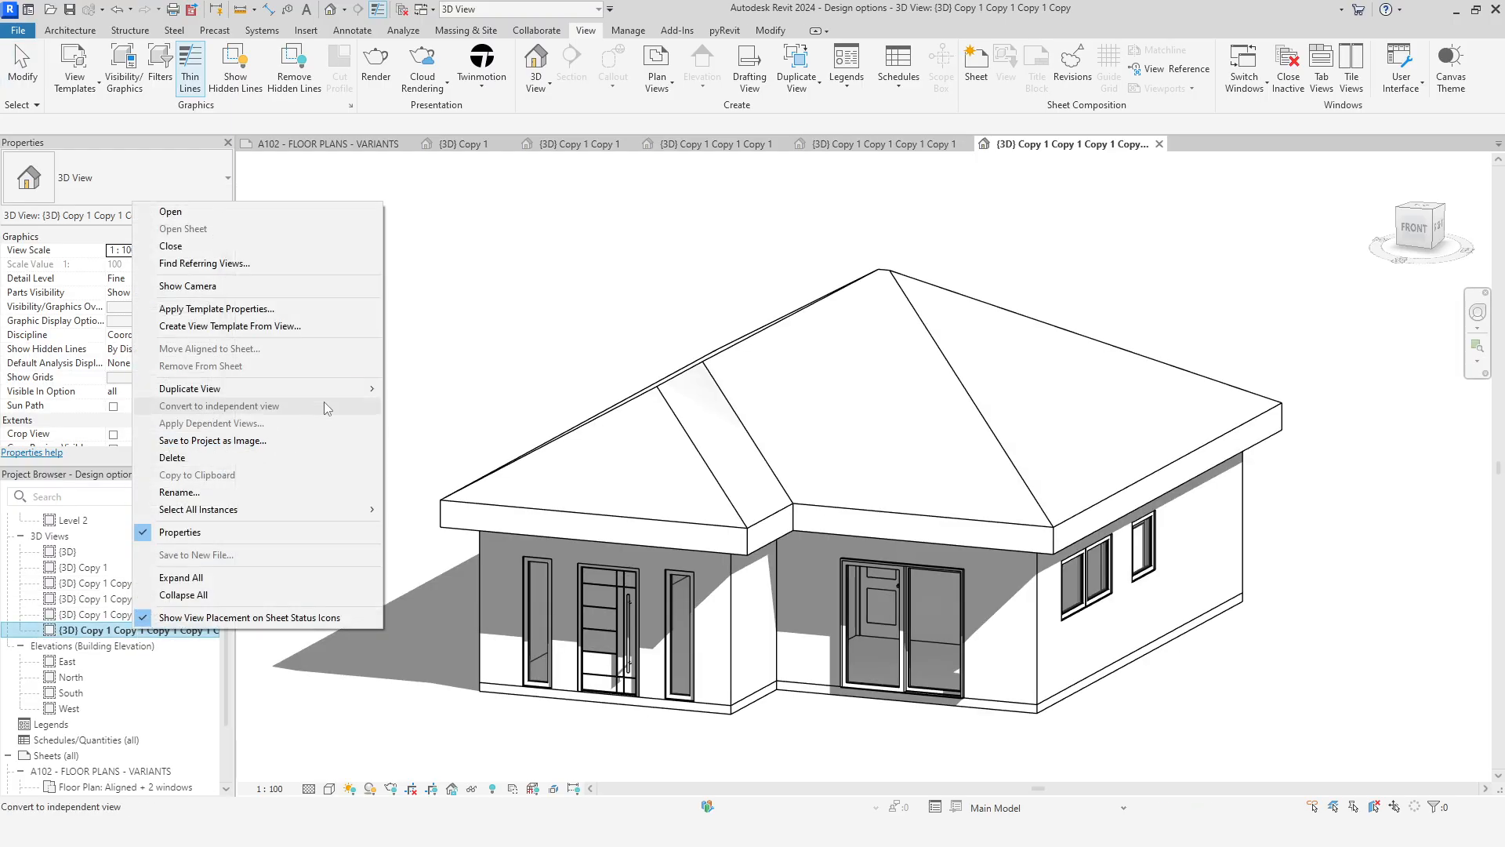
mouse_move(313, 390)
click(415, 390)
right_click(135, 647)
click(416, 409)
right_click(136, 661)
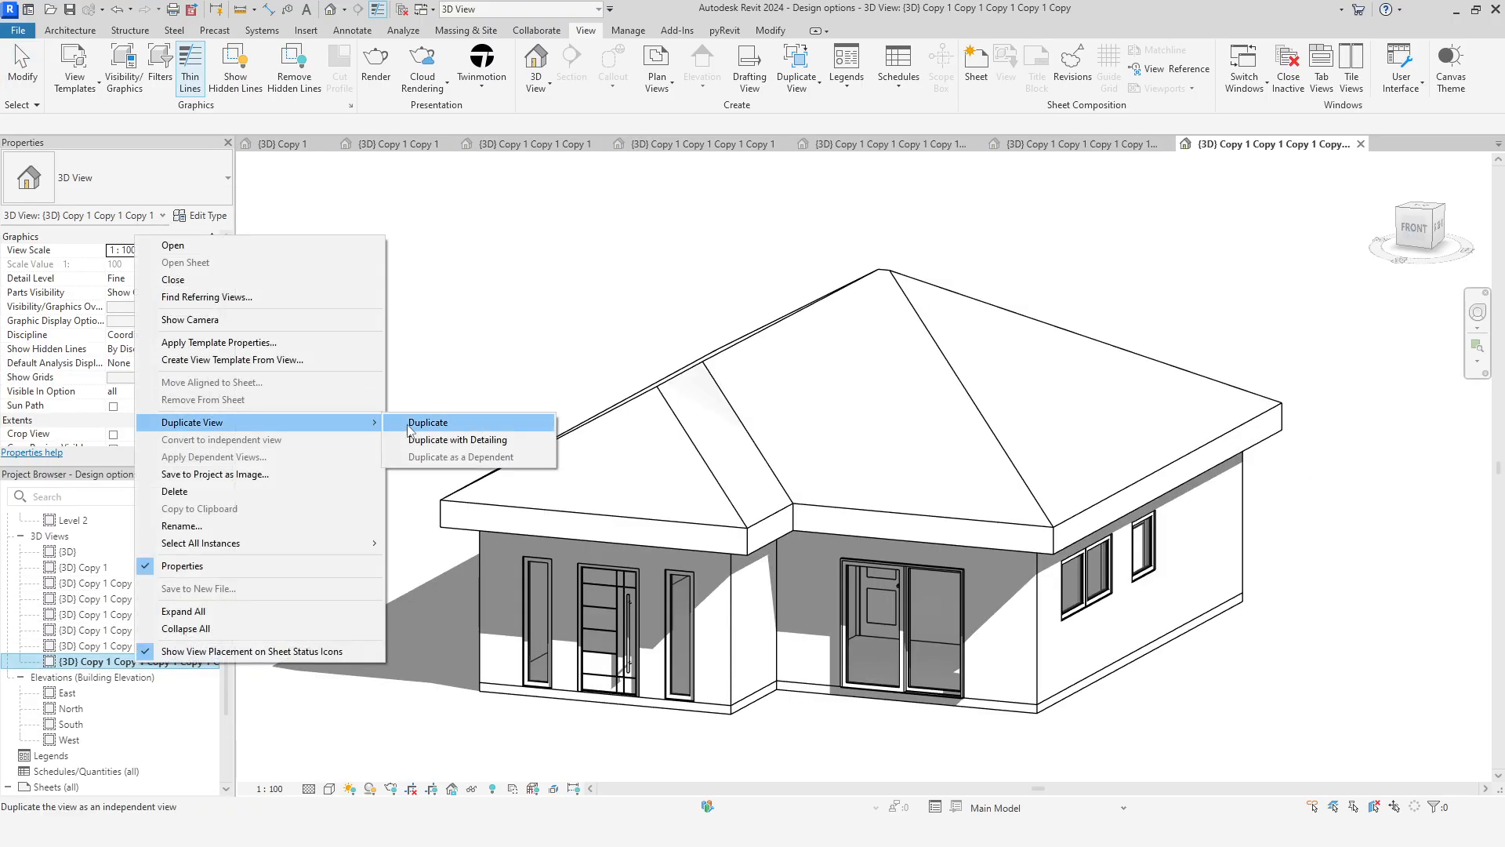
click(409, 428)
Rename the first 3D view copy to 3D - A+G+S and copy that name for reuse
right_click(117, 569)
click(191, 431)
text(3D - A+G+S)
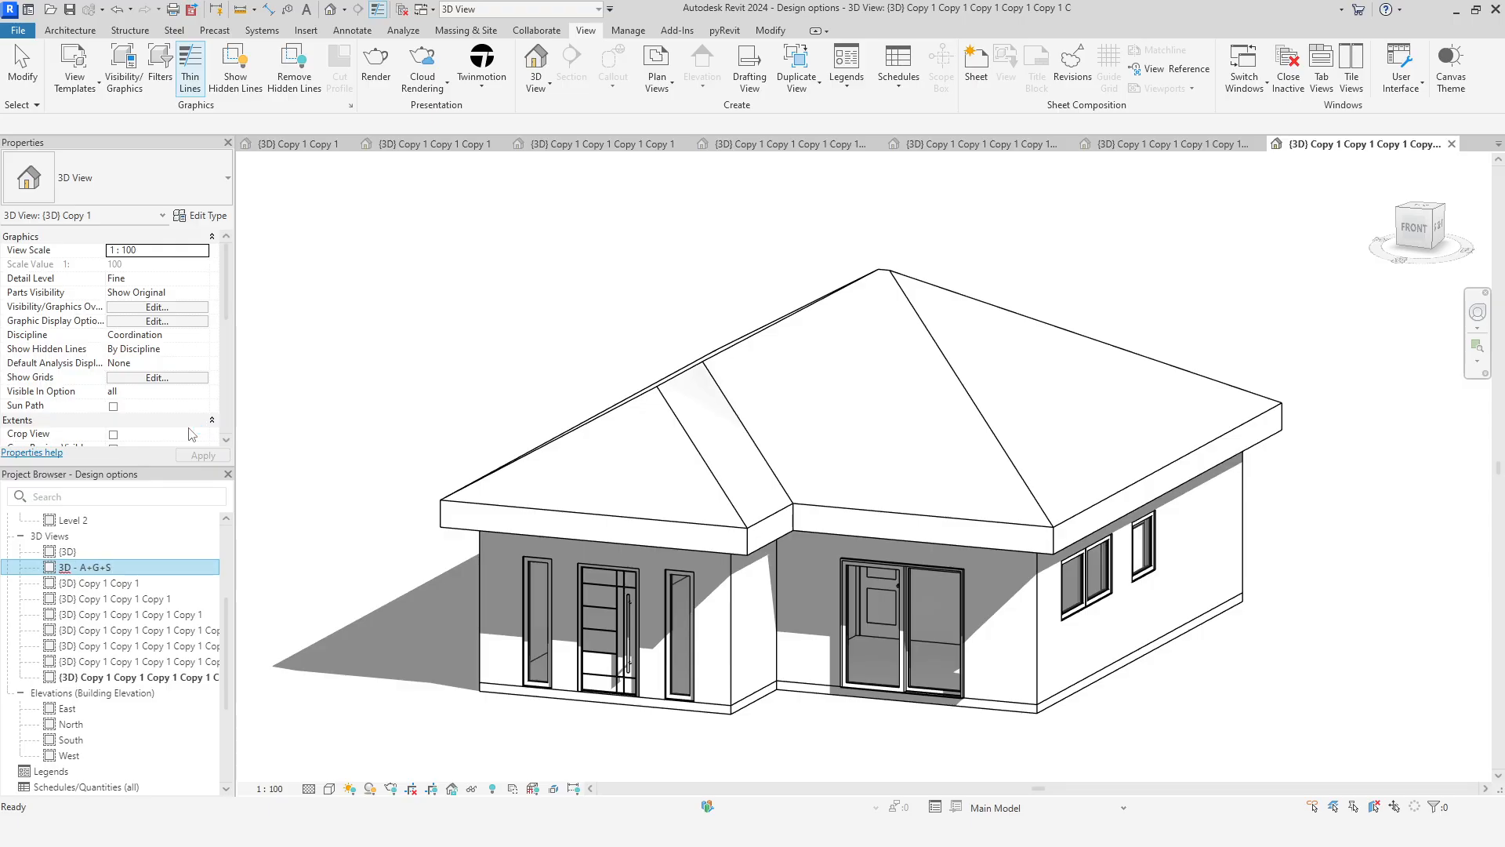
key(ctrl+a)
key(ctrl+c)
key(Return)
Rename the second 3D view copy to 3D - A+H+S, using the copied name as a base
right_click(123, 584)
click(202, 447)
key(ctrl+v)
click(98, 584)
key(BackSpace)
text(h)
key(Return)
click(98, 571)
click(95, 568)
key(BackSpace)
text(H)
key(Return)
Rename the third and fourth 3D view copies to 3D - E+G+S and 3D - E+H+S
right_click(110, 600)
click(194, 461)
key(ctrl+v)
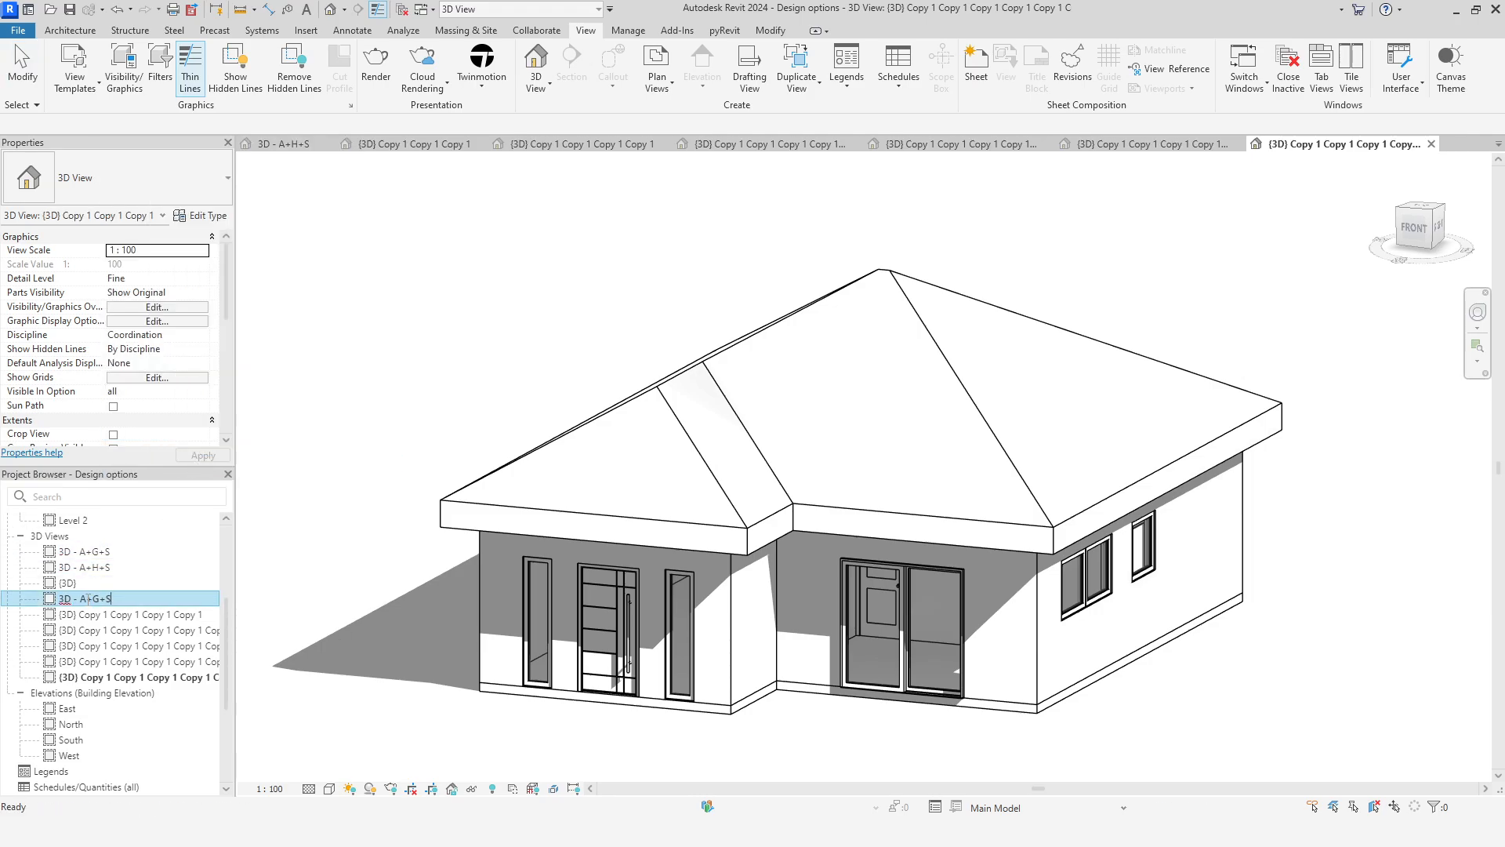
right_click(122, 615)
click(217, 477)
key(ctrl+v)
click(87, 615)
key(BackSpace)
text(E)
key(Right)
key(Right)
key(BackSpace)
text(H)
key(Return)
Rename the fifth 3D view copy to 3D - A+G+2 W
right_click(134, 627)
click(220, 475)
key(ctrl+v)
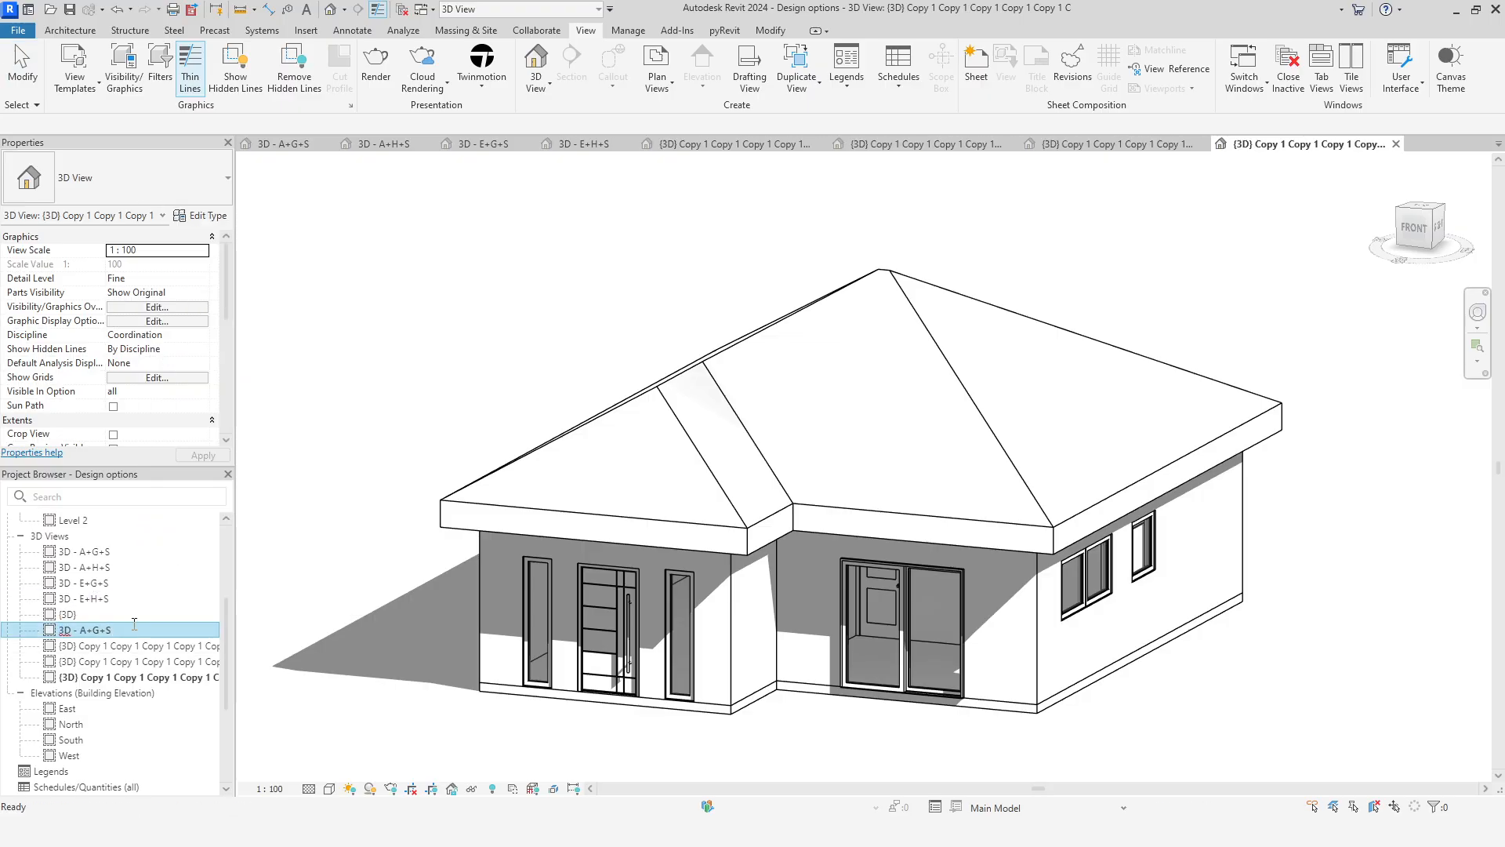
text(2 W)
key(Return)
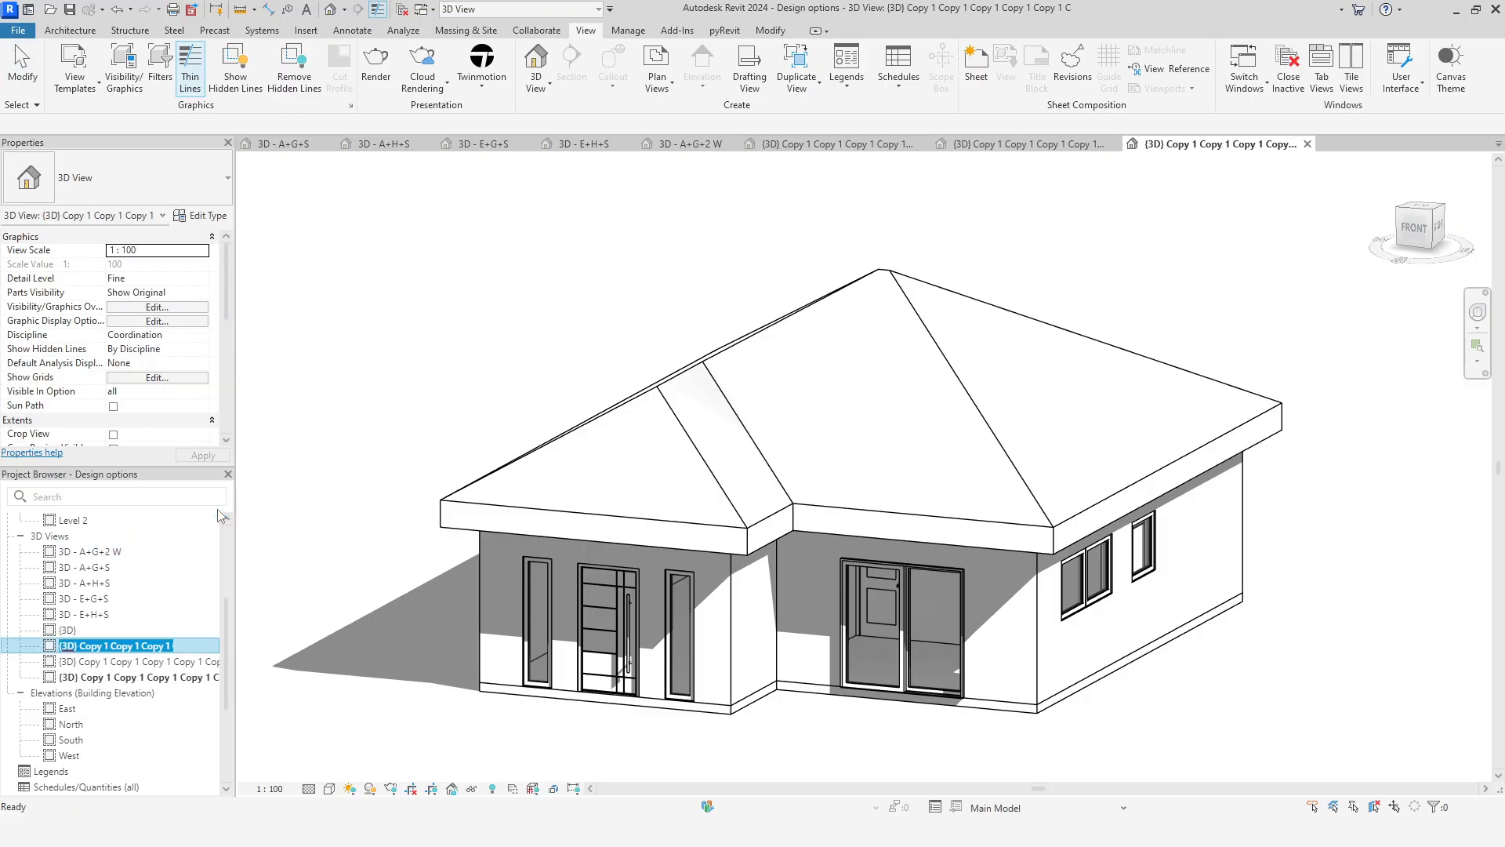
Rename the sixth and seventh 3D view copies to 3D - A+H+2 W and 3D - E+G+2 W
key(BackSpace)
text(H)
key(Return)
right_click(161, 660)
click(210, 520)
key(ctrl+v)
click(86, 662)
text(E)
click(271, 702)
Rename the last 3D view copy to 3D - E+H+2 W, using the copied name as a base
right_click(123, 677)
click(169, 535)
key(ctrl+v)
text(E)
drag(93, 677, 100, 678)
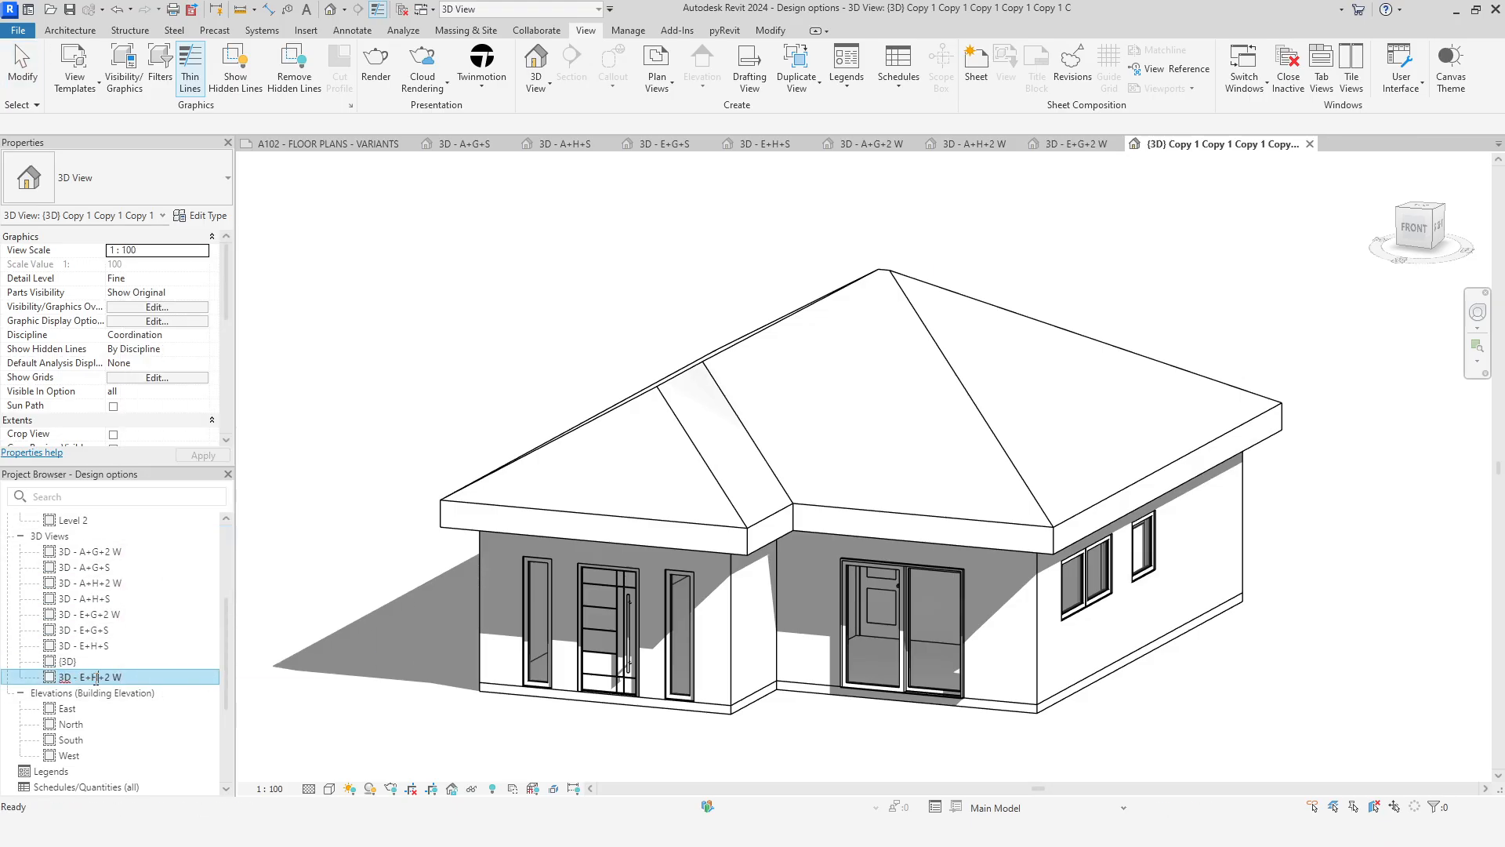
text(H)
click(295, 700)
Open 3D - A+G+2 W and set its HOUSE VARIANTS design option to Aligned+Gable+2 windows in the visibility overrides
double_click(90, 551)
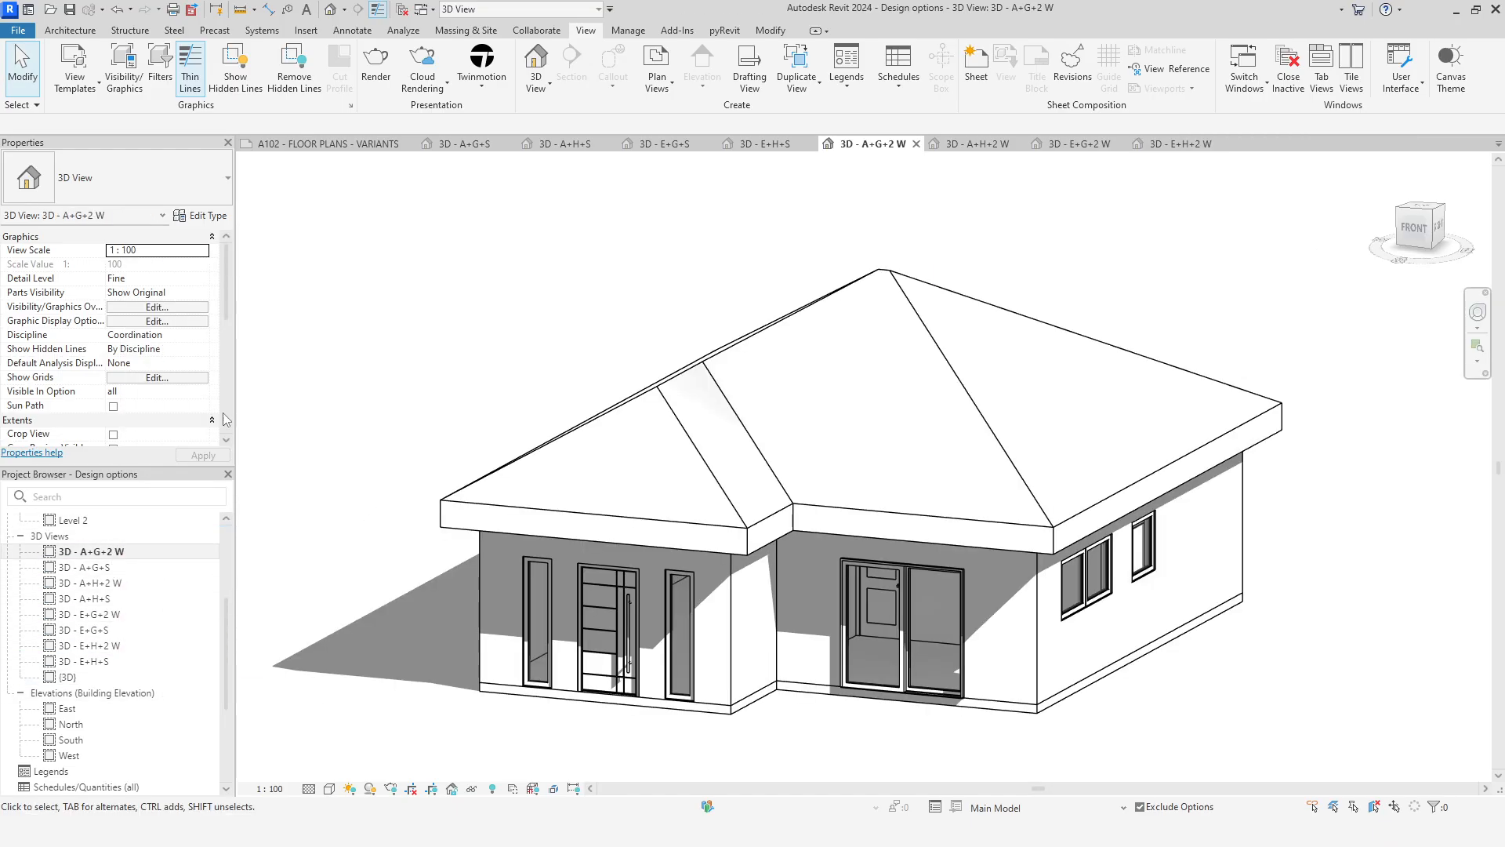
click(163, 308)
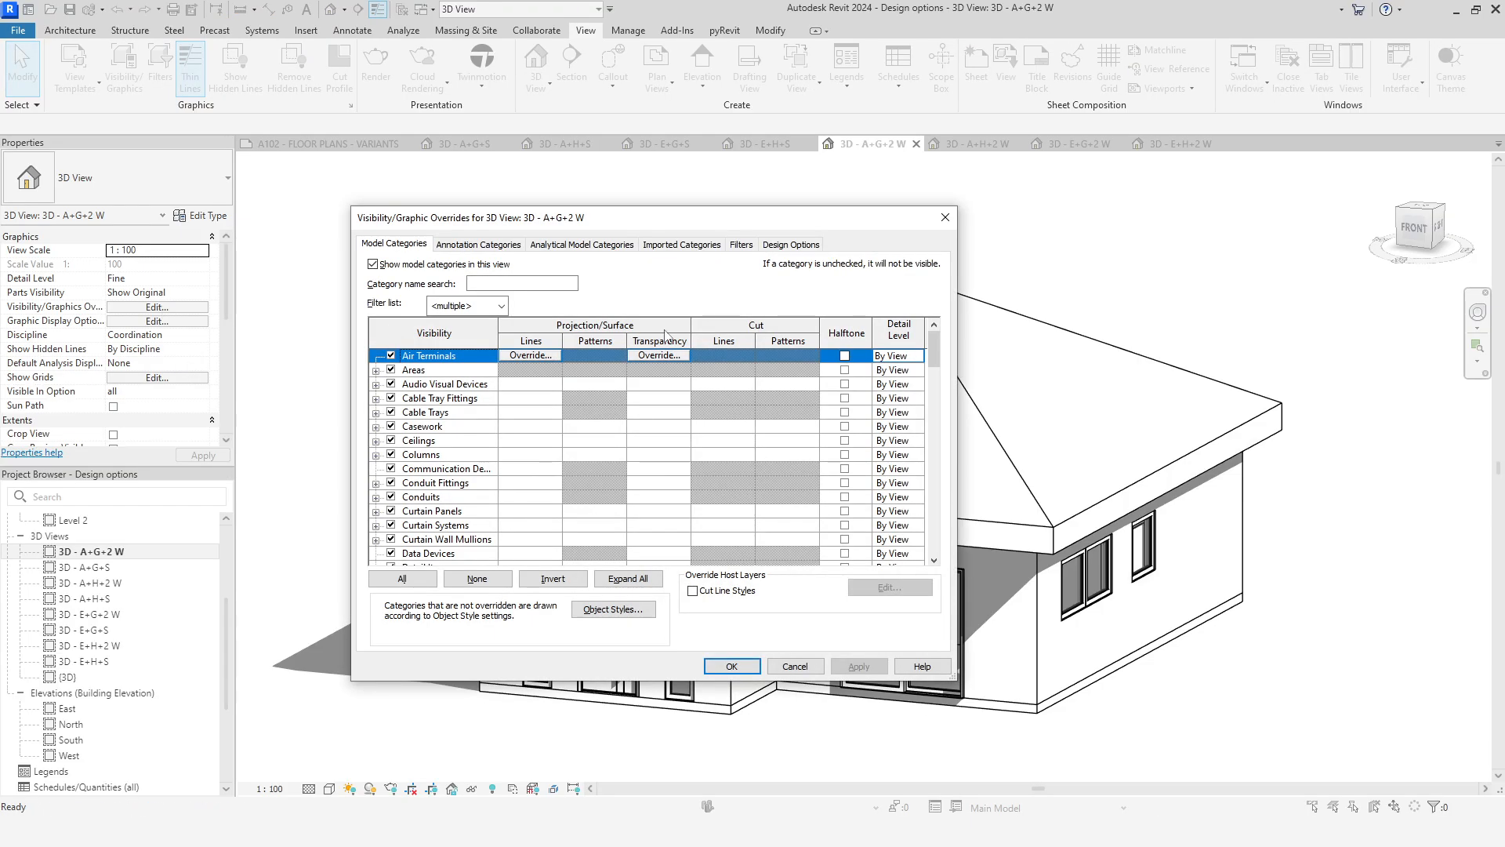
click(791, 243)
click(919, 290)
click(867, 326)
click(917, 291)
click(775, 315)
click(731, 666)
Assign each remaining named 3D view its matching HOUSE VARIANTS option, such as Aligned+Gable+Sliding for 3D - A+G+S and Extended+Gable+Sliding for 3D - E+G+S
double_click(86, 567)
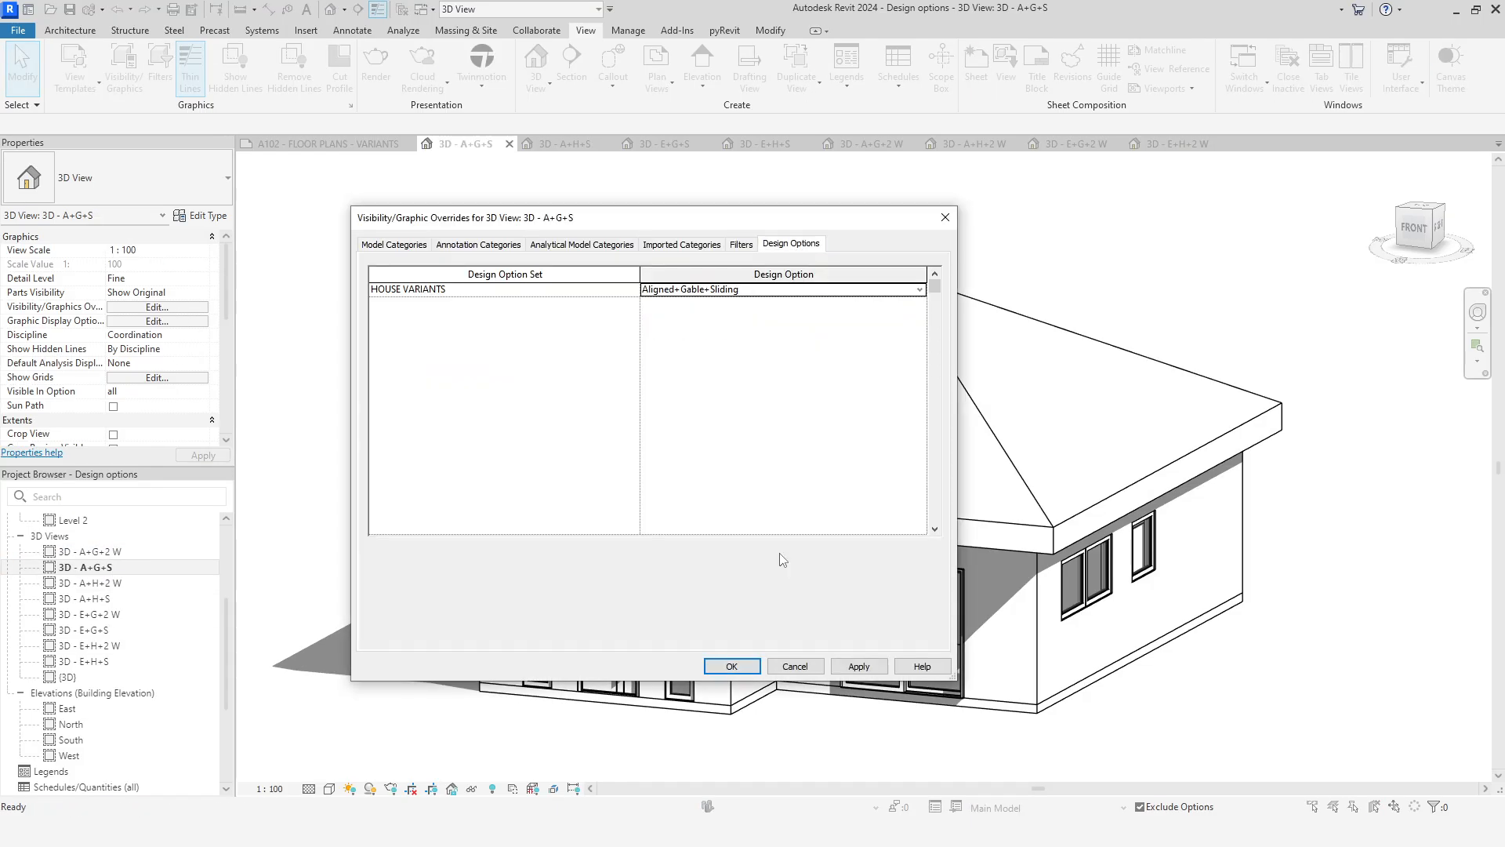
click(920, 289)
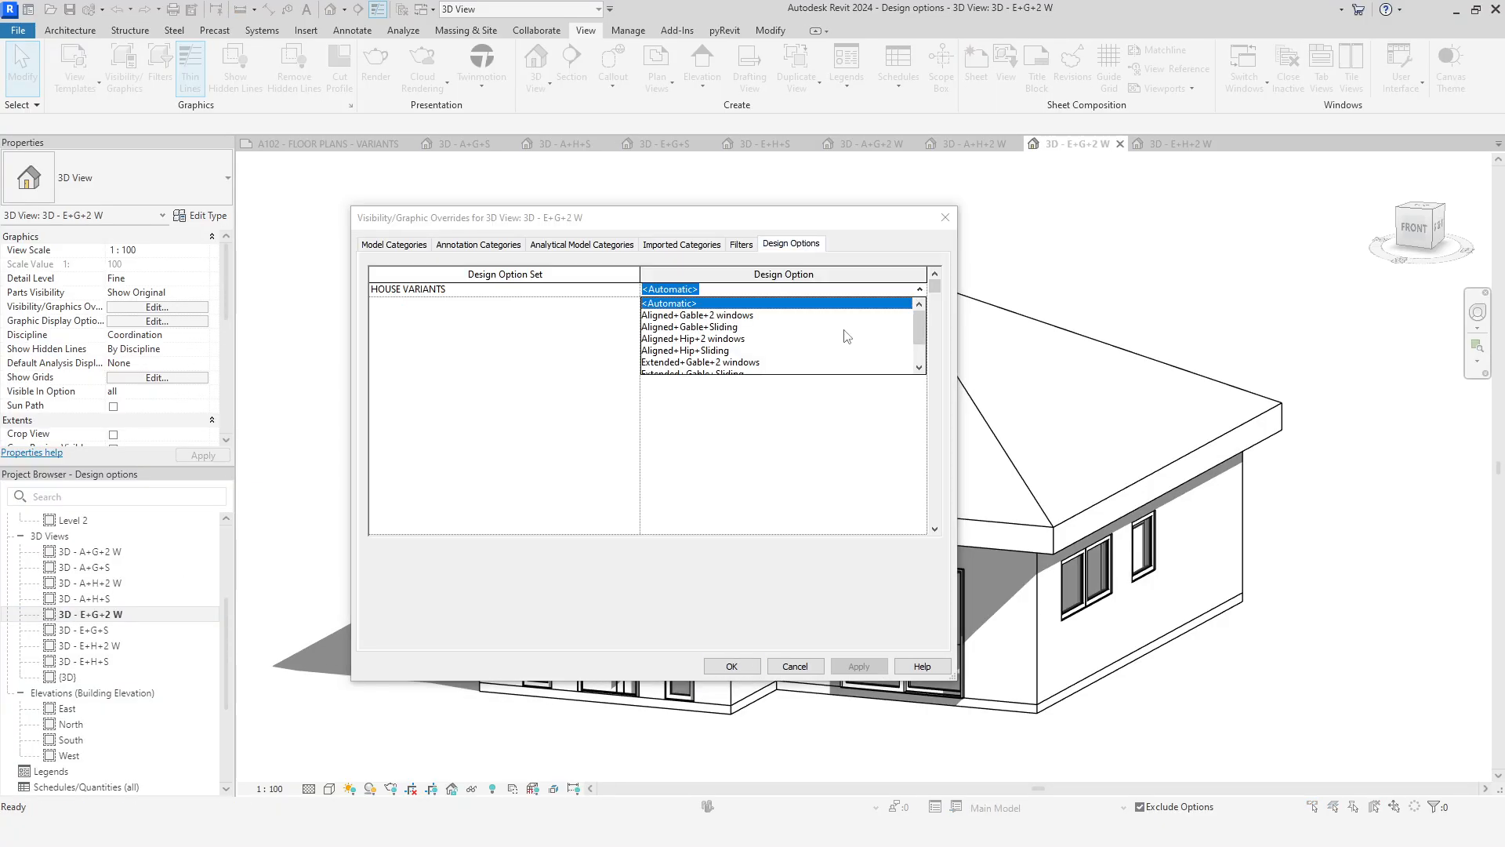
click(730, 664)
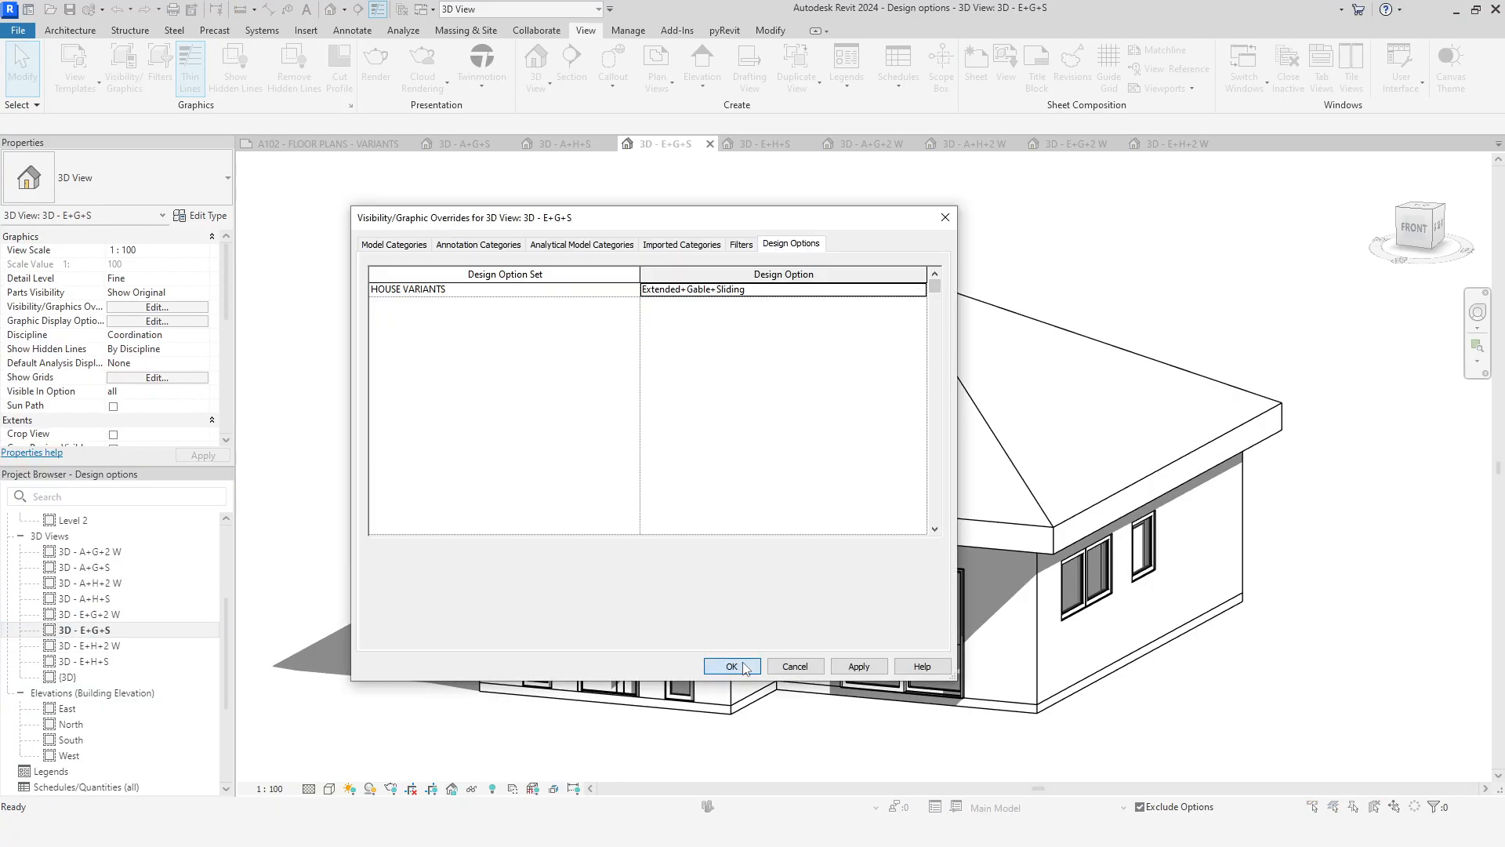
click(732, 666)
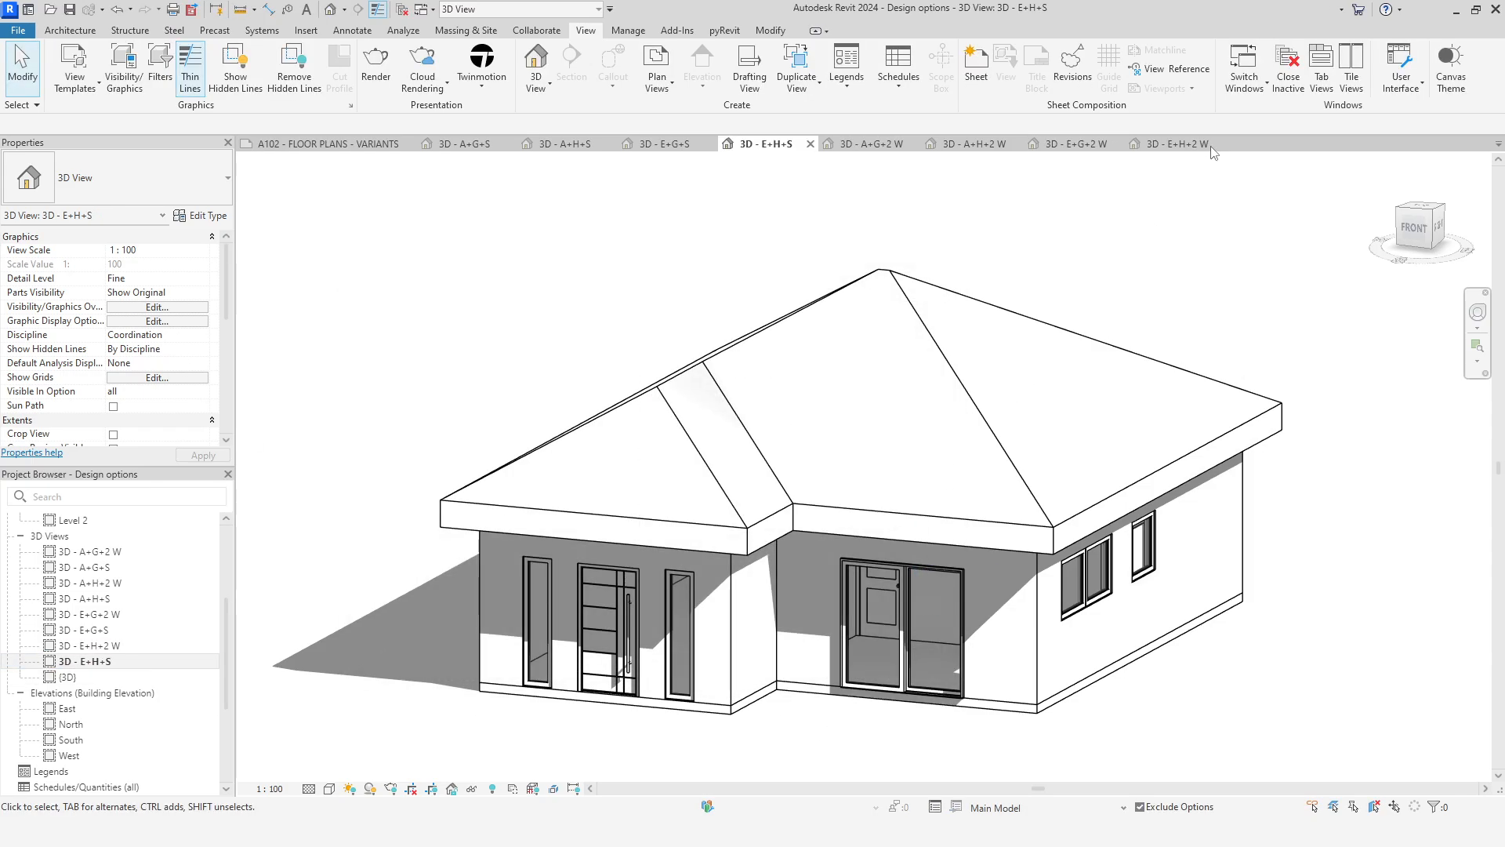
Close all inactive views and open sheet A103 - 3D VIEWS - VARIANTS
click(1288, 69)
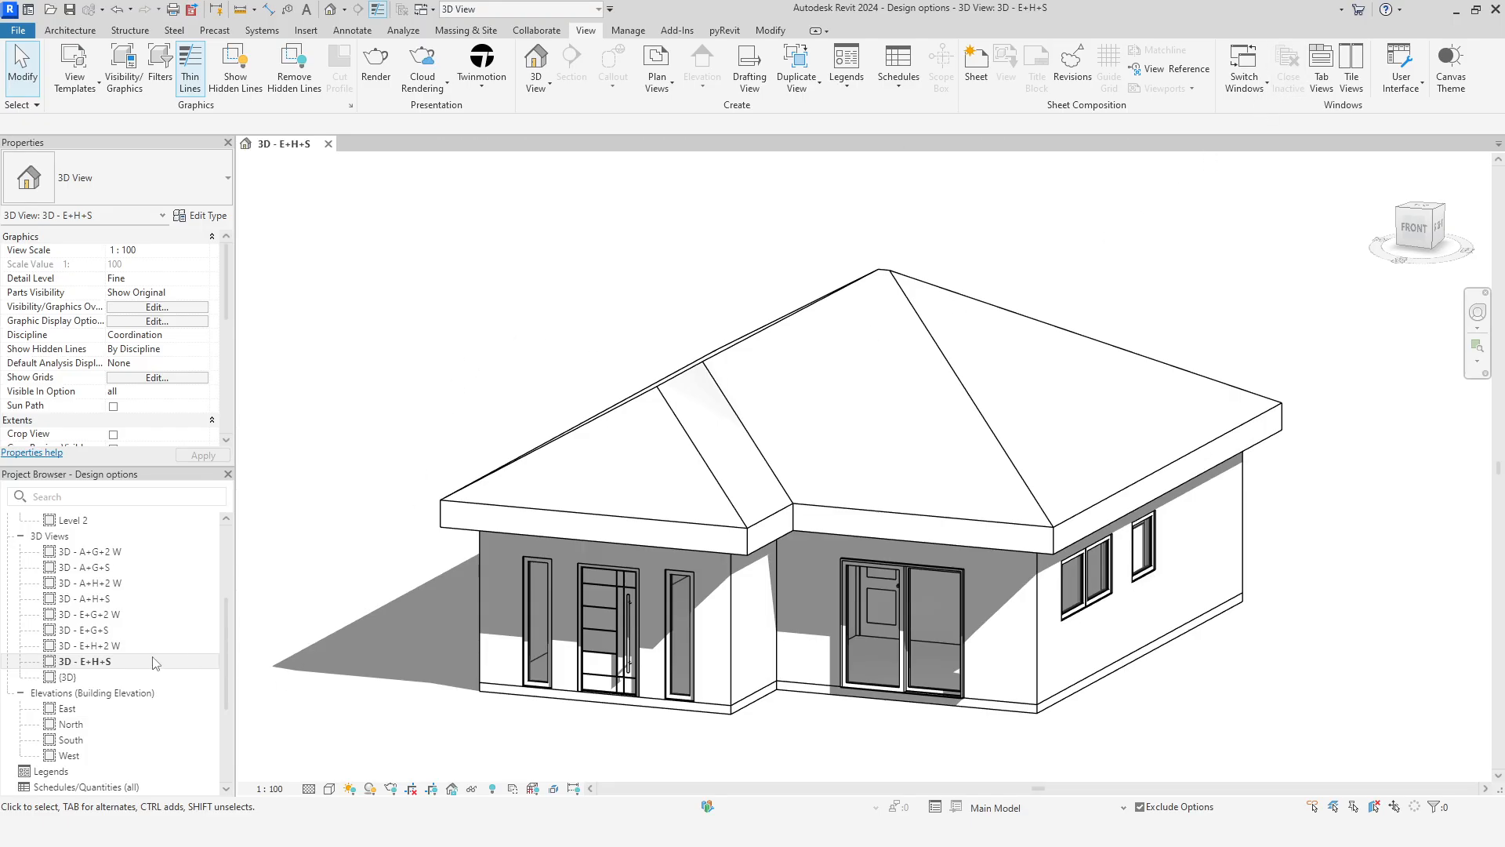
scroll(154, 662, down, 3)
double_click(110, 741)
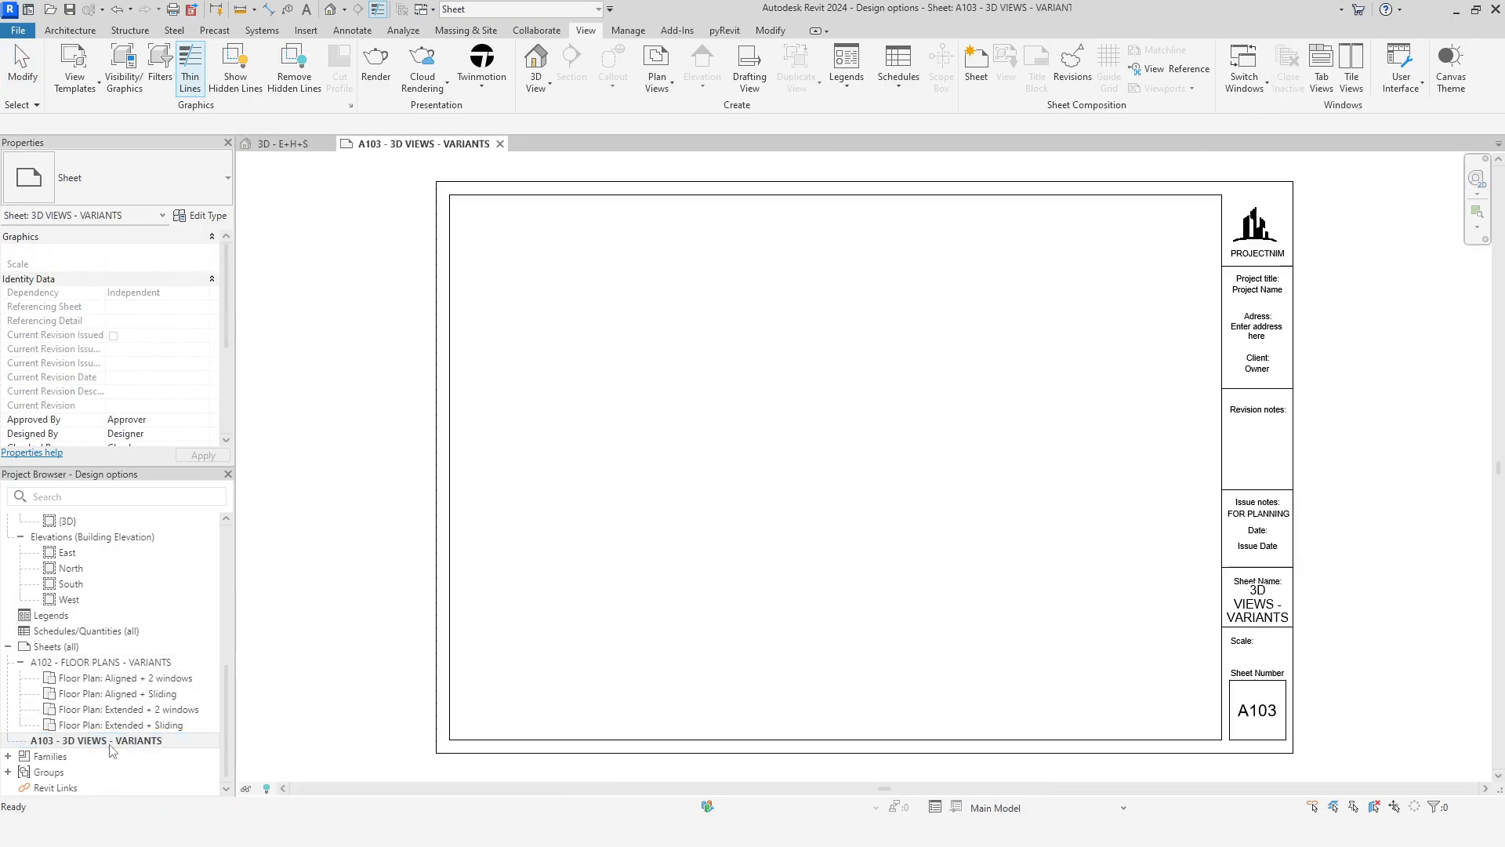
Place all eight named variant 3D views, from 3D - A+G+2 W to 3D - E+H+S, together on sheet A103
scroll(114, 706, up, 4)
click(90, 630)
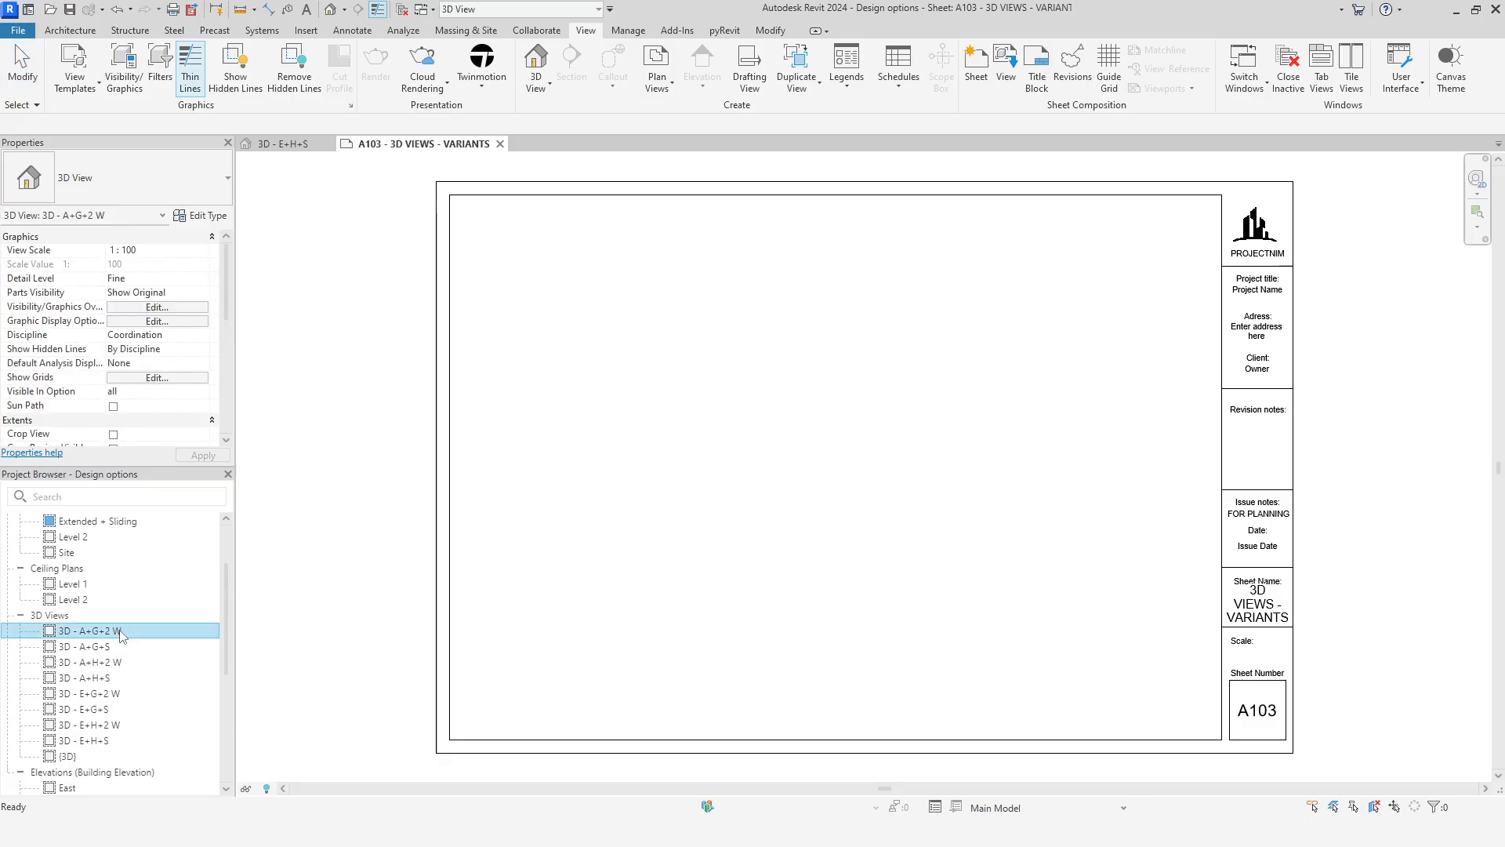
shift+click(86, 740)
drag(87, 740, 705, 352)
click(705, 351)
Set the eight placed viewports to a custom view scale of 1:75
click(157, 249)
click(140, 270)
click(139, 265)
text(75)
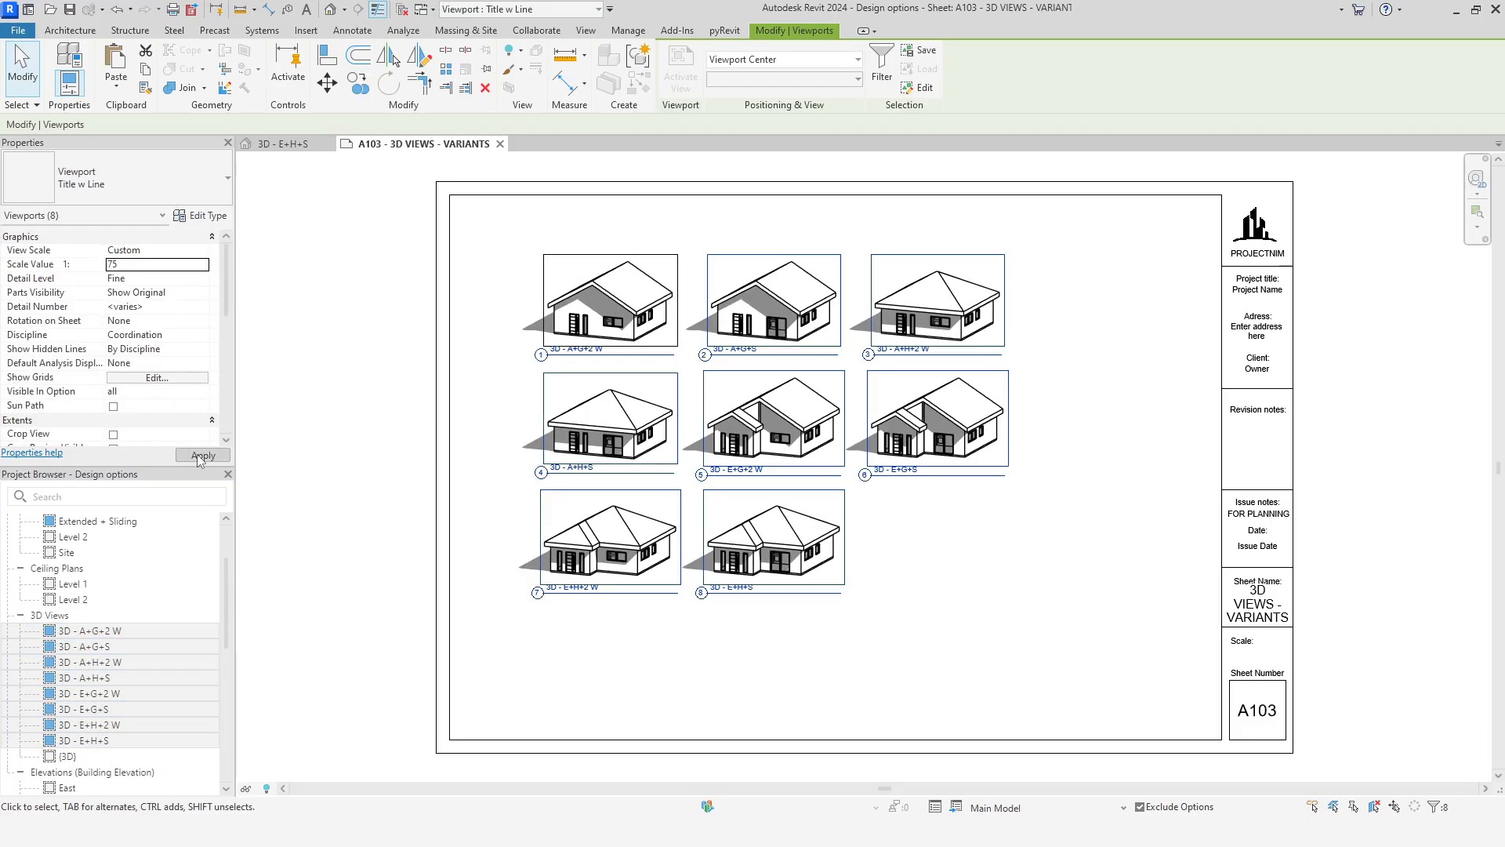
click(202, 455)
scroll(705, 439, down, 1)
click(470, 501)
Spread the viewport rows apart, moving the lower rows down and the top row toward the sheet's upper-left area
drag(873, 591, 675, 554)
drag(564, 523, 620, 637)
drag(572, 428, 561, 526)
drag(972, 353, 580, 266)
drag(588, 283, 541, 321)
Move the 3D - A+H+S viewport to the end of the top row and adjust the spacing of its neighbours
drag(619, 489, 1048, 326)
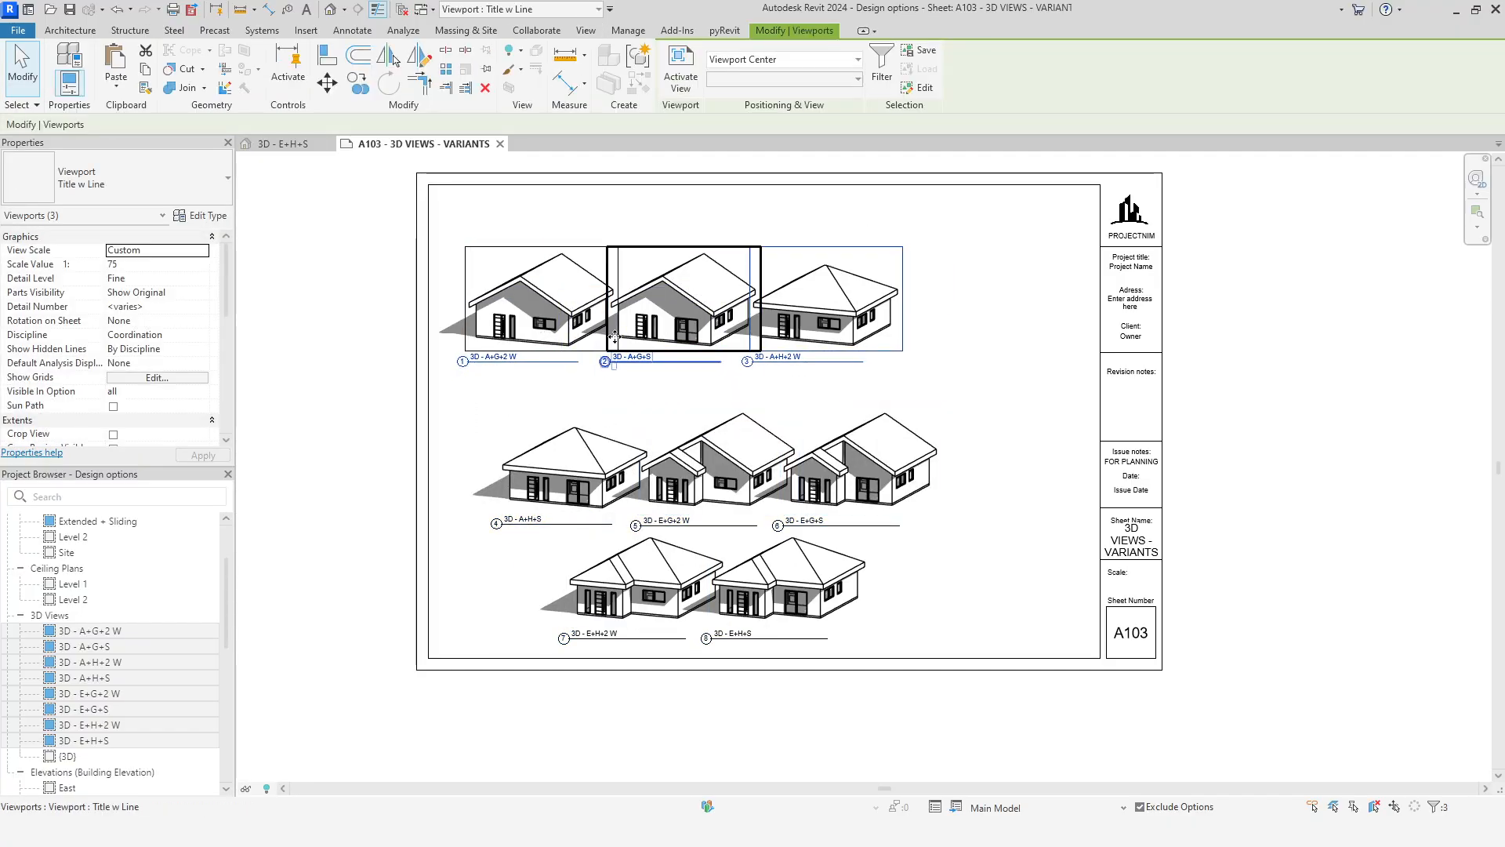
drag(826, 305, 844, 306)
drag(541, 302, 533, 301)
click(682, 302)
click(953, 507)
Arrange the four extended variant viewports in one lower row, from 3D - E+G+2 W to 3D - E+H+S, and nudge the row down
drag(693, 475, 503, 475)
drag(862, 475, 678, 475)
drag(641, 616, 835, 503)
drag(792, 588, 1002, 475)
drag(1029, 604, 541, 470)
drag(674, 470, 680, 494)
key(Down)
key(Down)
key(Down)
click(951, 608)
Move the top row of aligned variants slightly lower and shift 3D - A+H+S to line up with the viewport below
drag(1051, 391, 541, 259)
drag(540, 314, 539, 326)
drag(996, 321, 1005, 322)
click(998, 423)
scroll(998, 423, up, 3)
middle_drag(998, 423, 1159, 474)
scroll(1159, 474, down, 1)
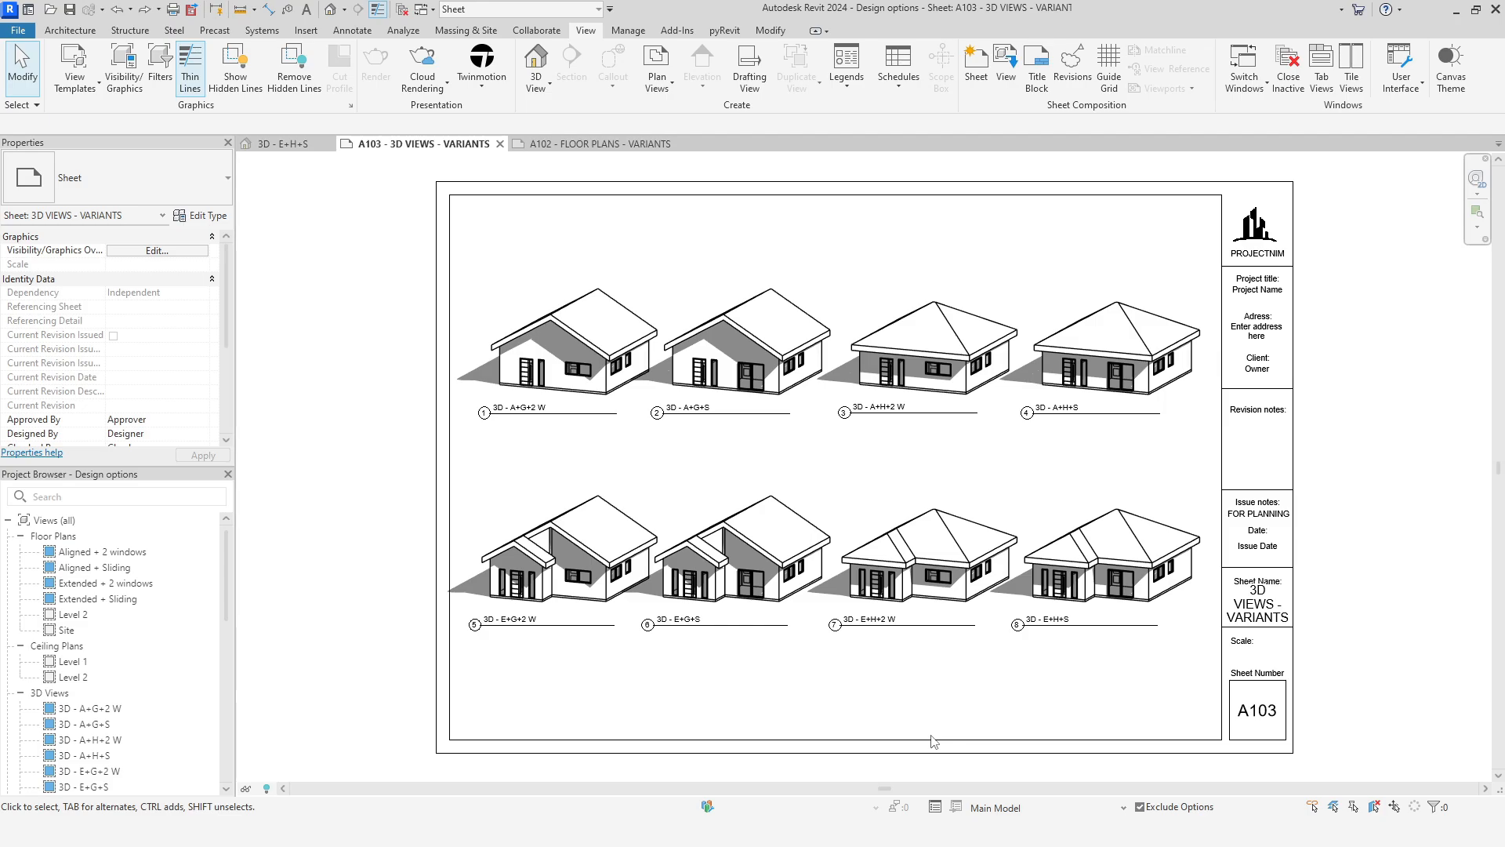
Accept the primary option Extended+Hip+Sliding of the HOUSE VARIANTS design option set
click(935, 807)
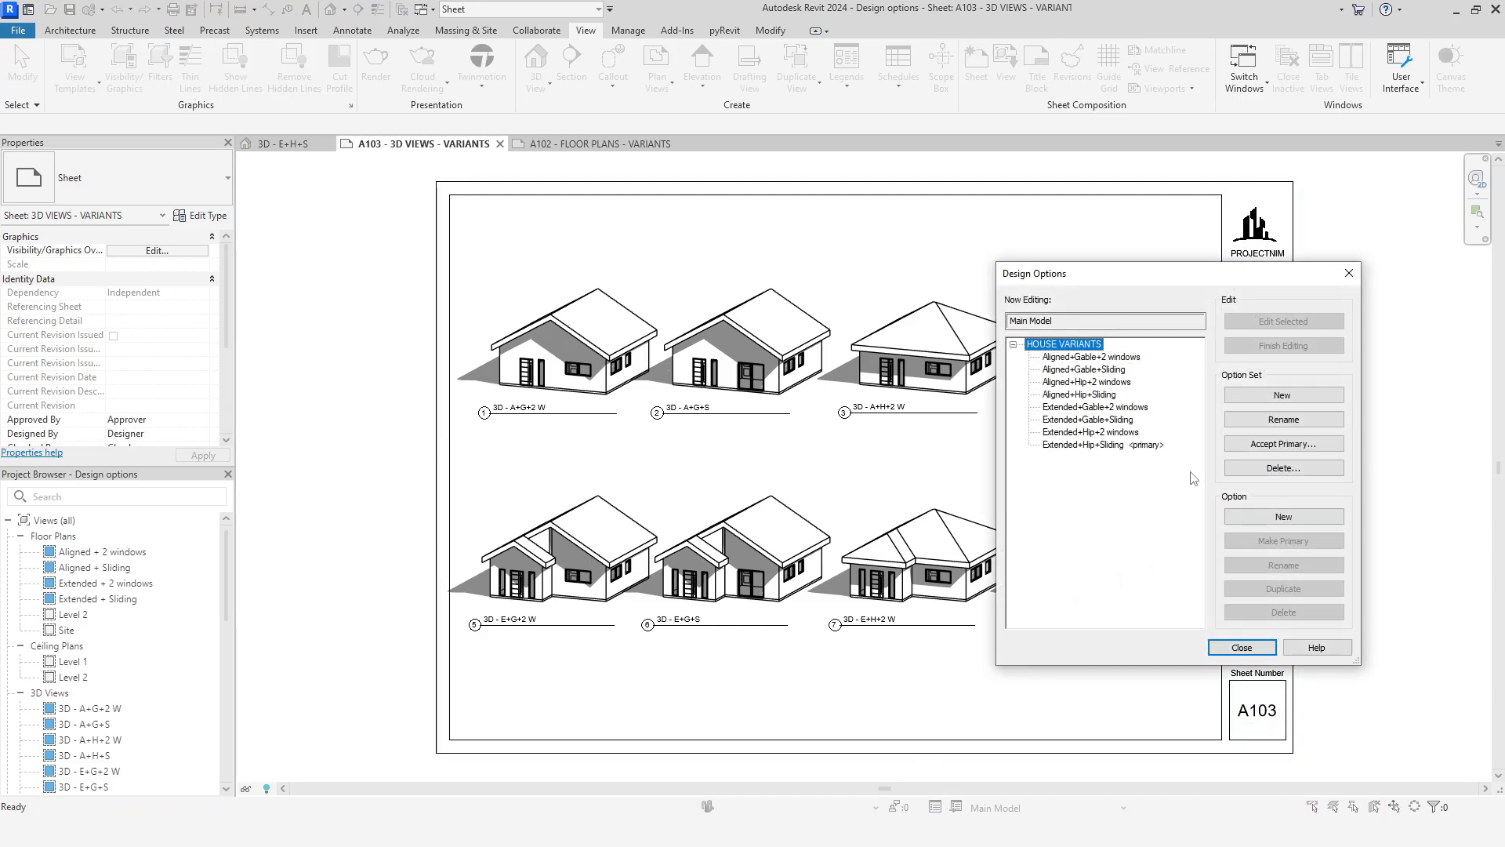
click(1269, 449)
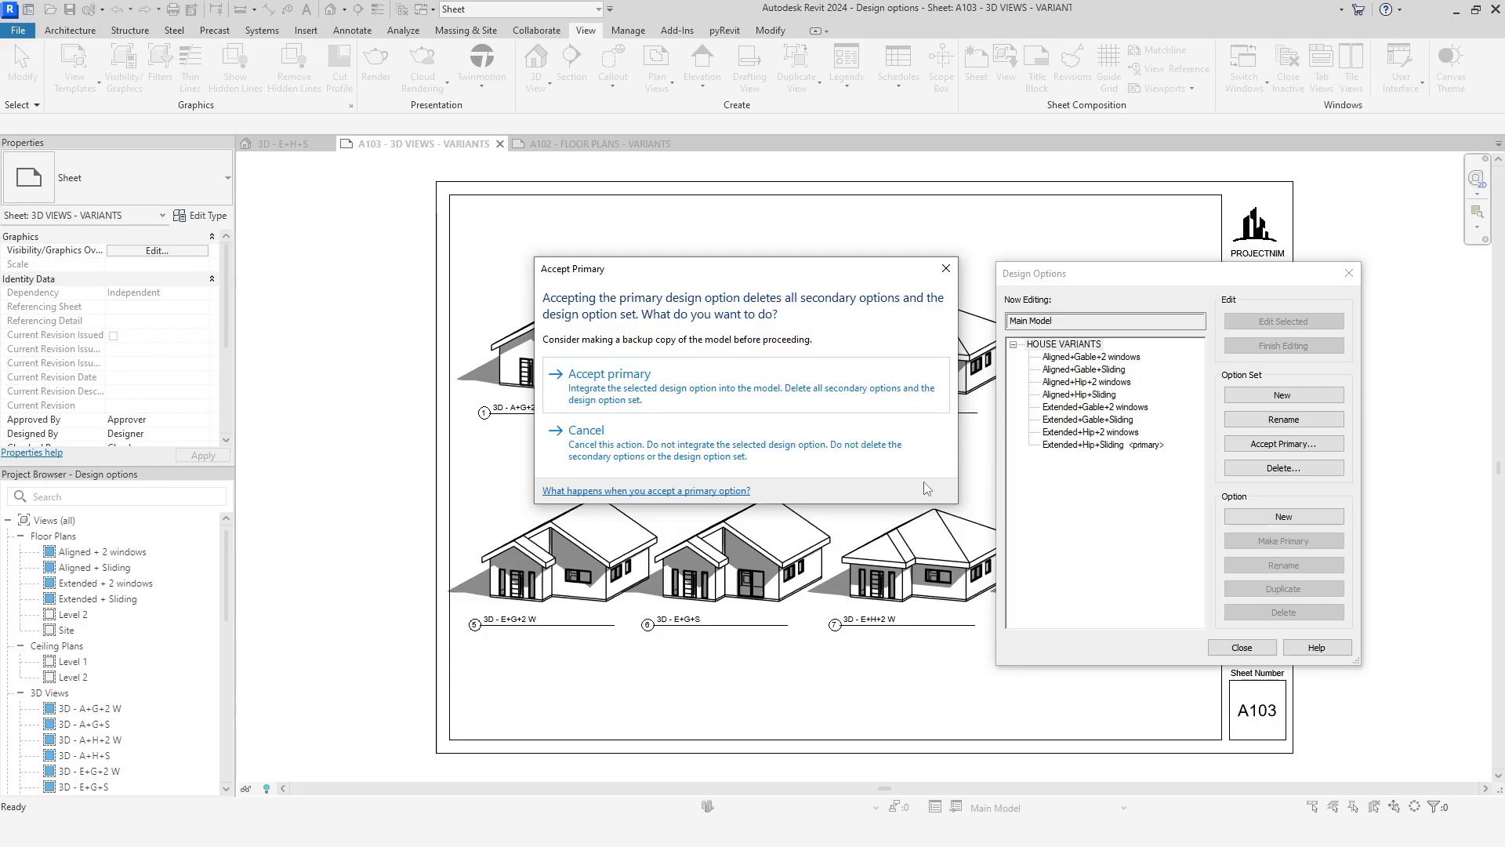
click(787, 398)
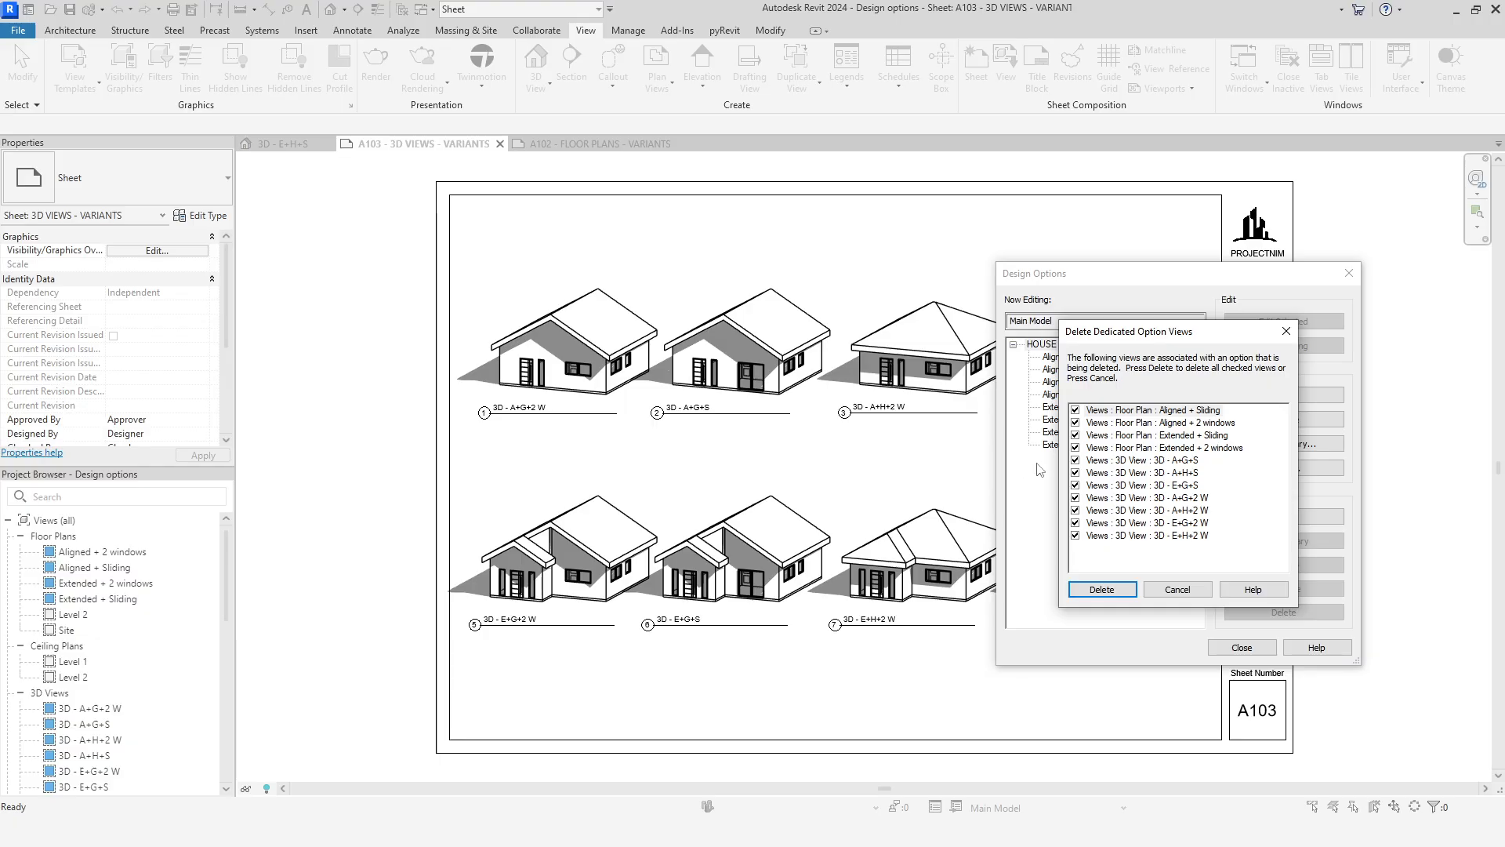
Exclude the Extended + Sliding floor plan from deletion, delete the other dedicated option views and close the design options
mouse_move(1145, 337)
mouse_down()
mouse_move(1256, 303)
mouse_move(1341, 486)
mouse_move(1172, 386)
mouse_move(1149, 272)
mouse_move(1158, 311)
mouse_up()
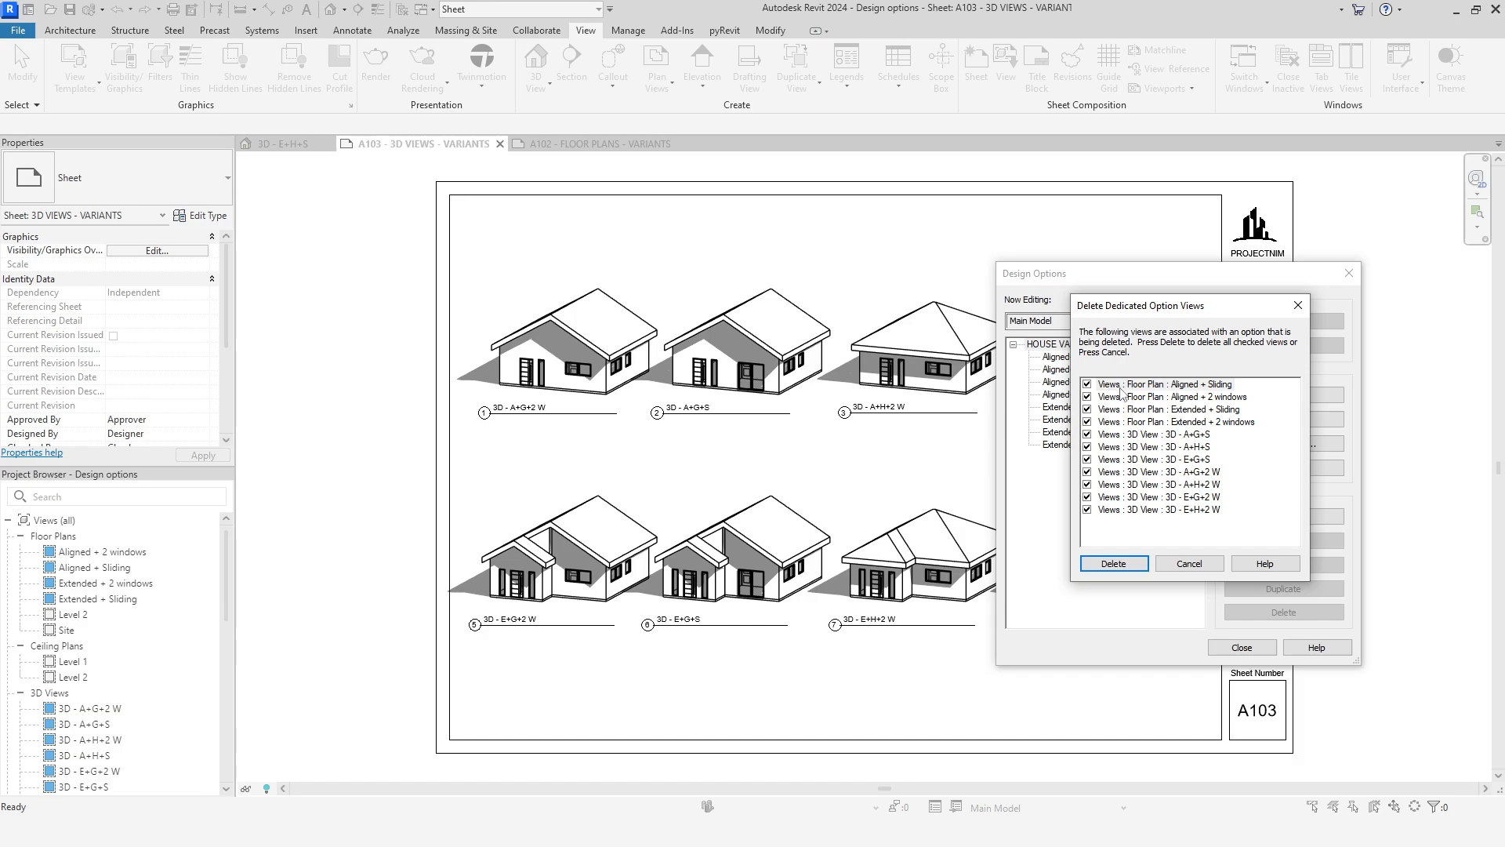
click(1087, 410)
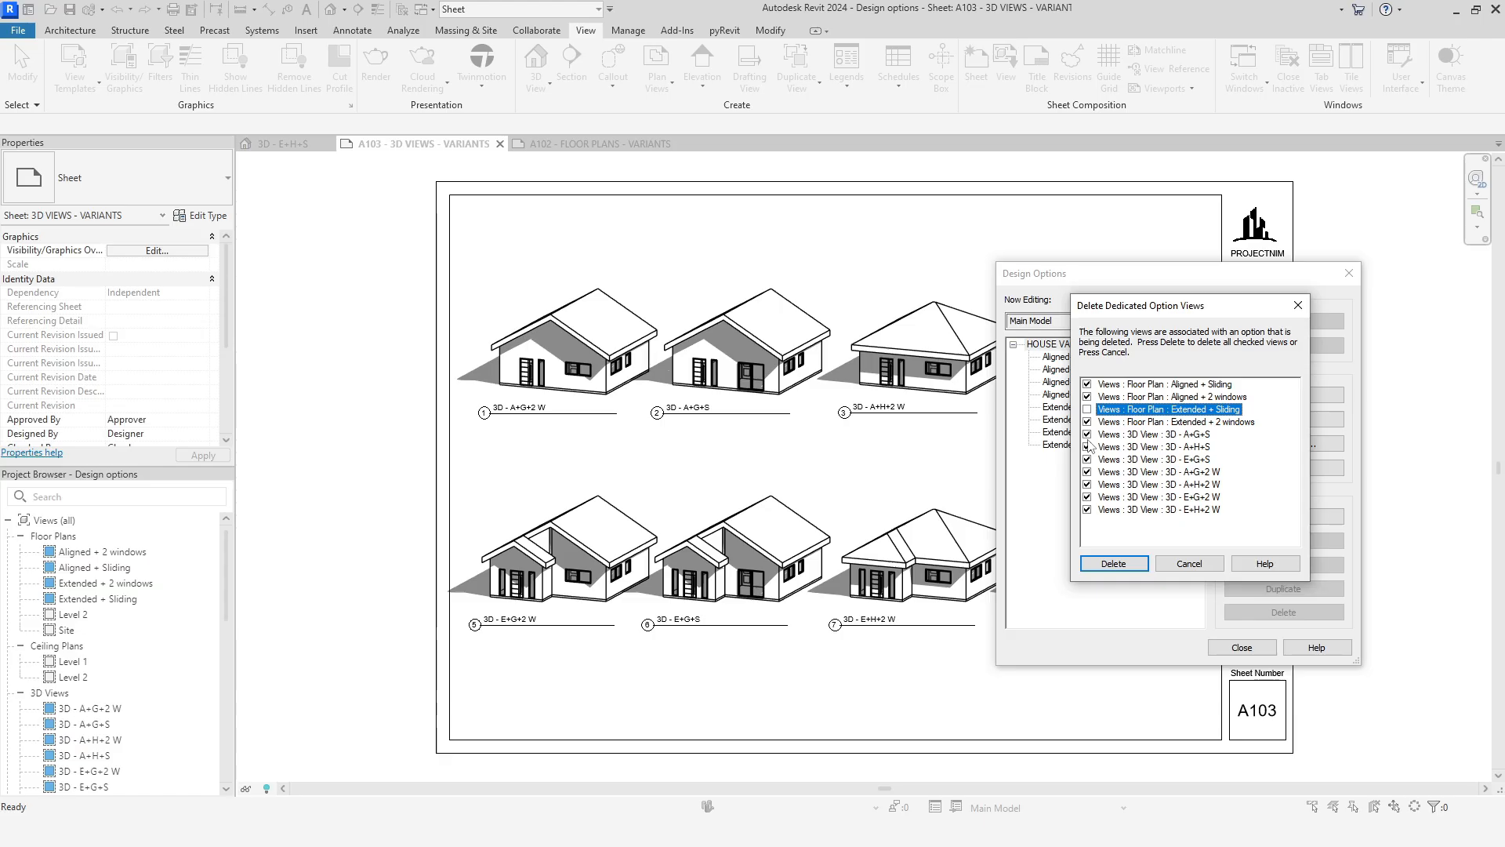
click(1107, 563)
click(1242, 648)
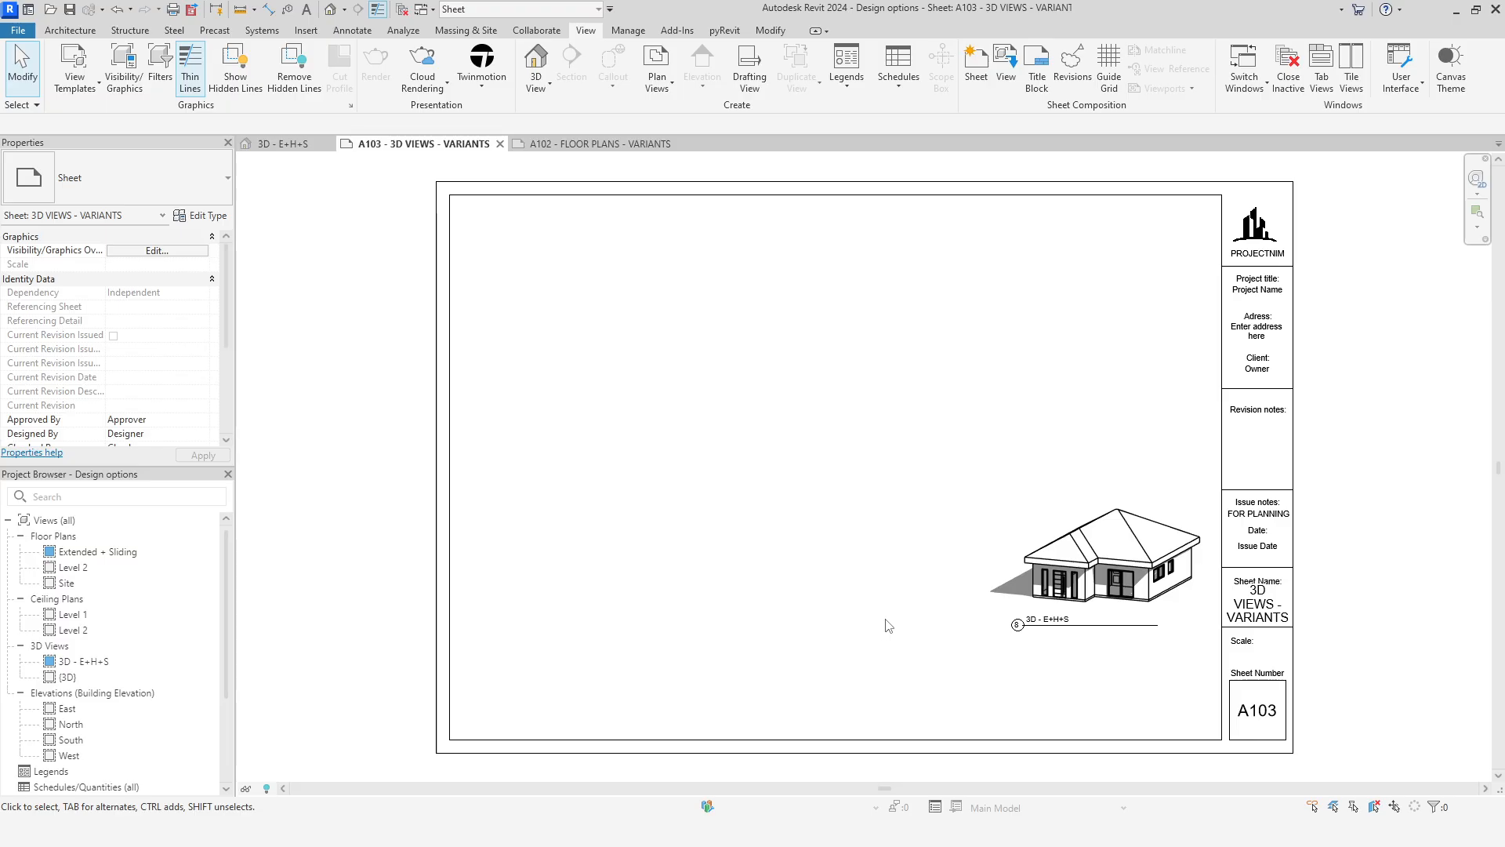
Set the remaining 3D - E+H+S viewport to a scale of 1:25 and center it on sheet A103
drag(1141, 580, 923, 488)
click(986, 616)
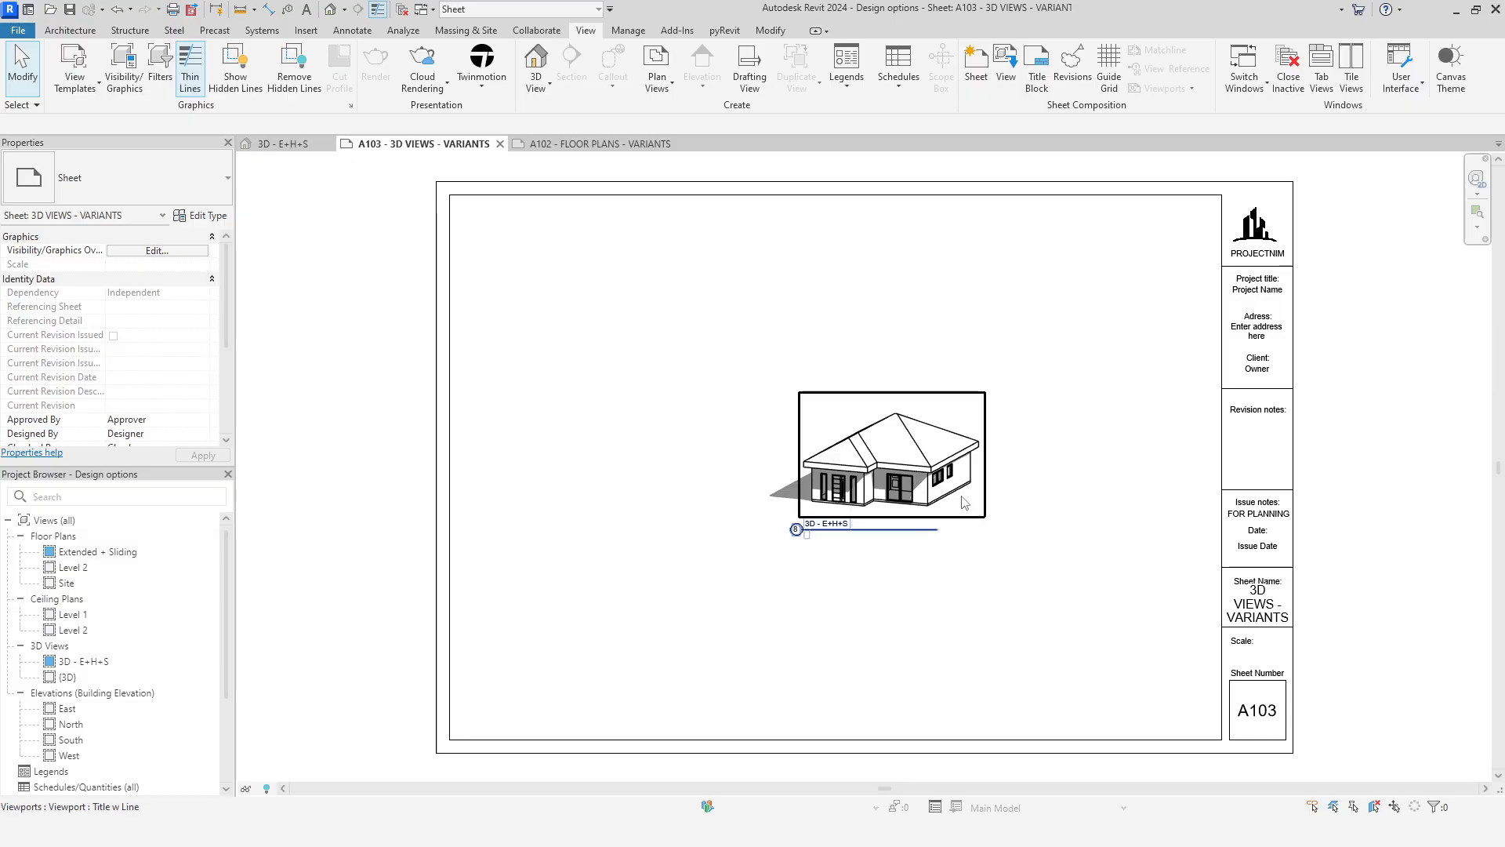
click(949, 474)
click(202, 250)
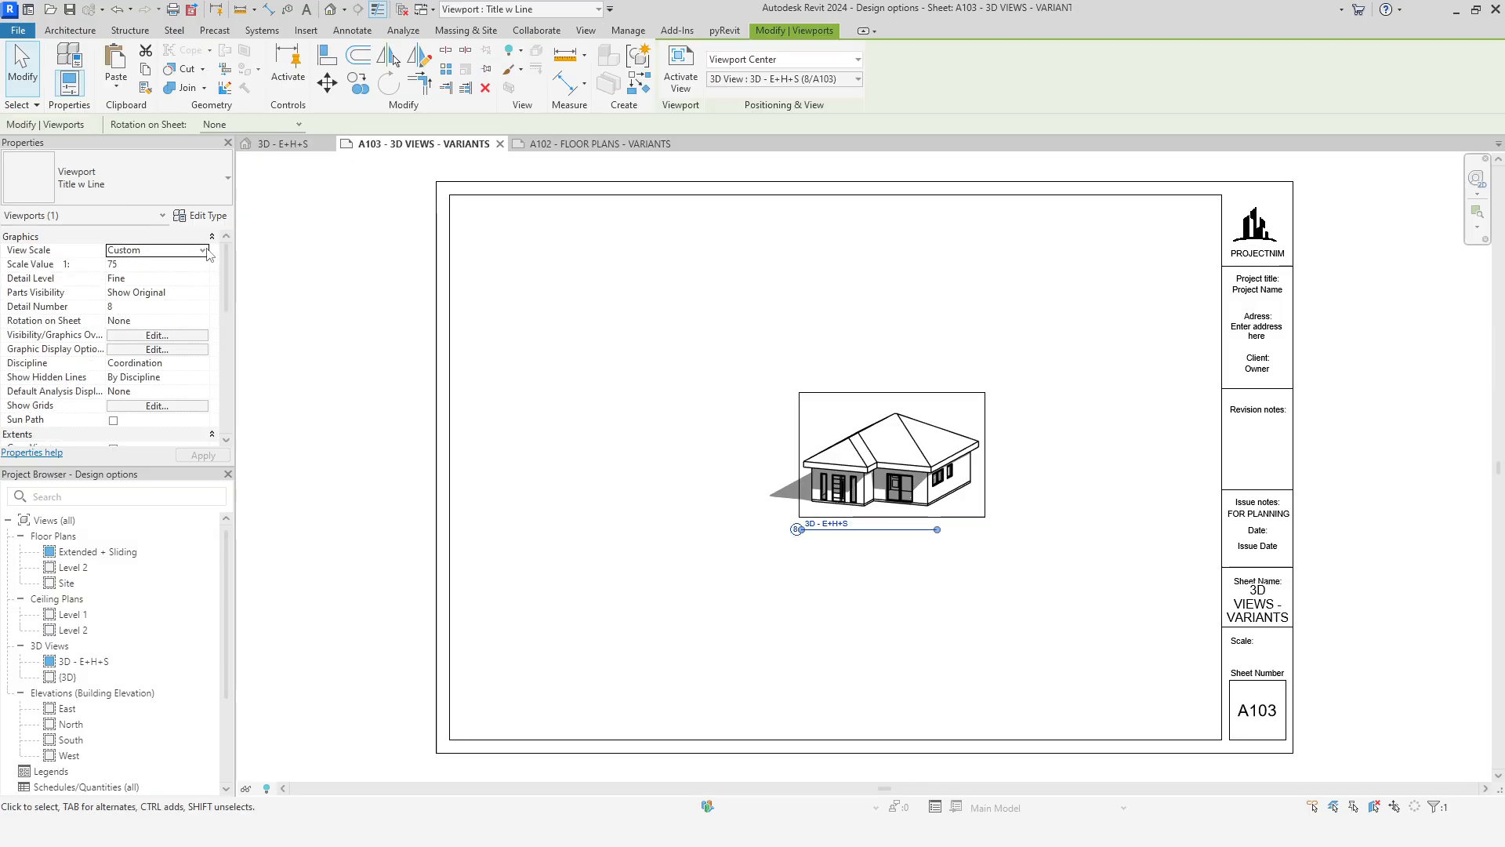
click(202, 250)
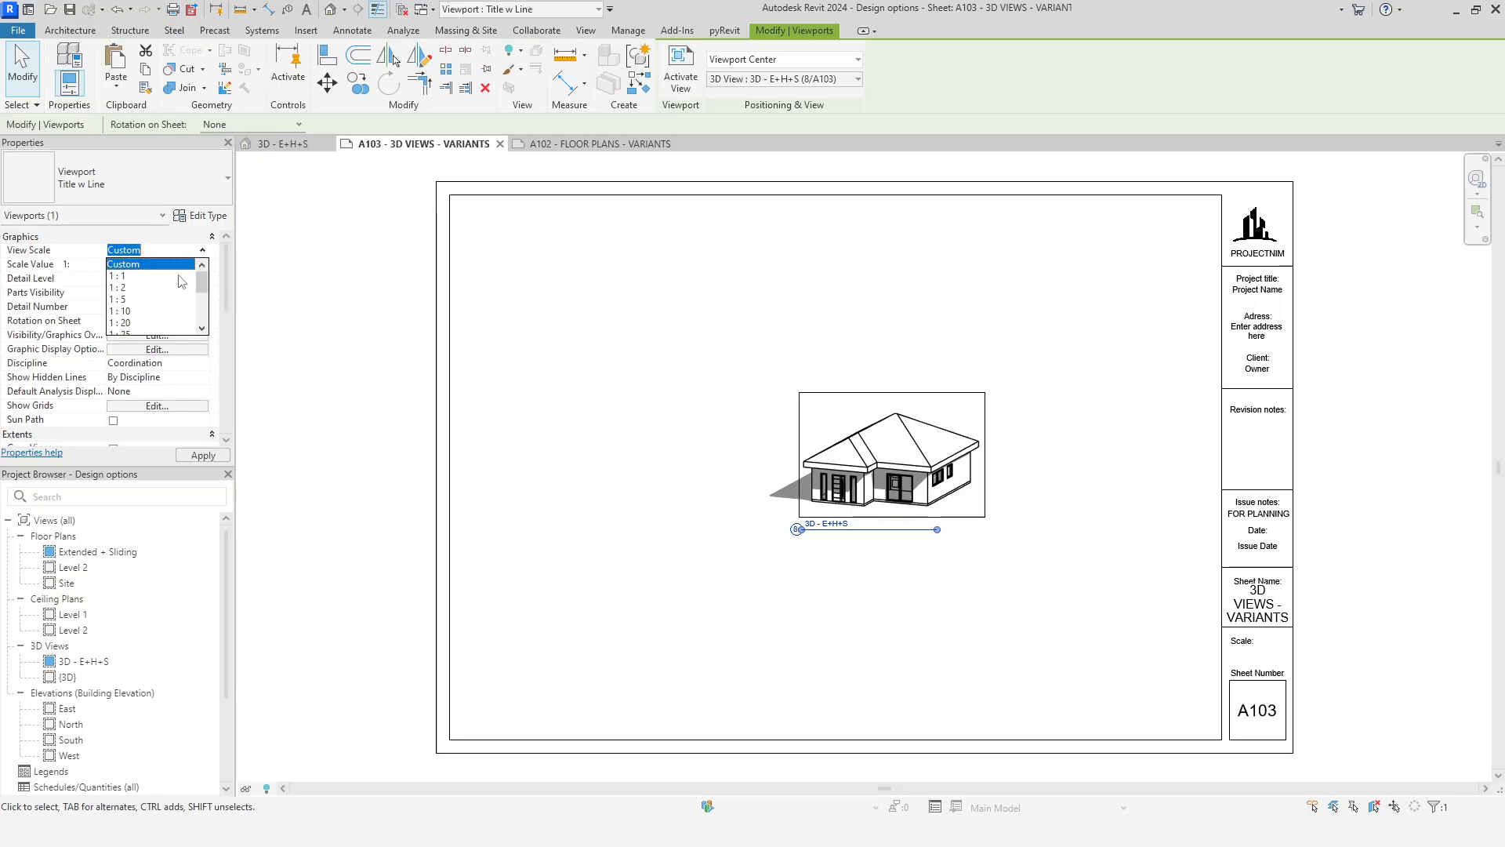
scroll(141, 323, down, 1)
click(141, 305)
drag(1038, 417, 848, 556)
click(880, 702)
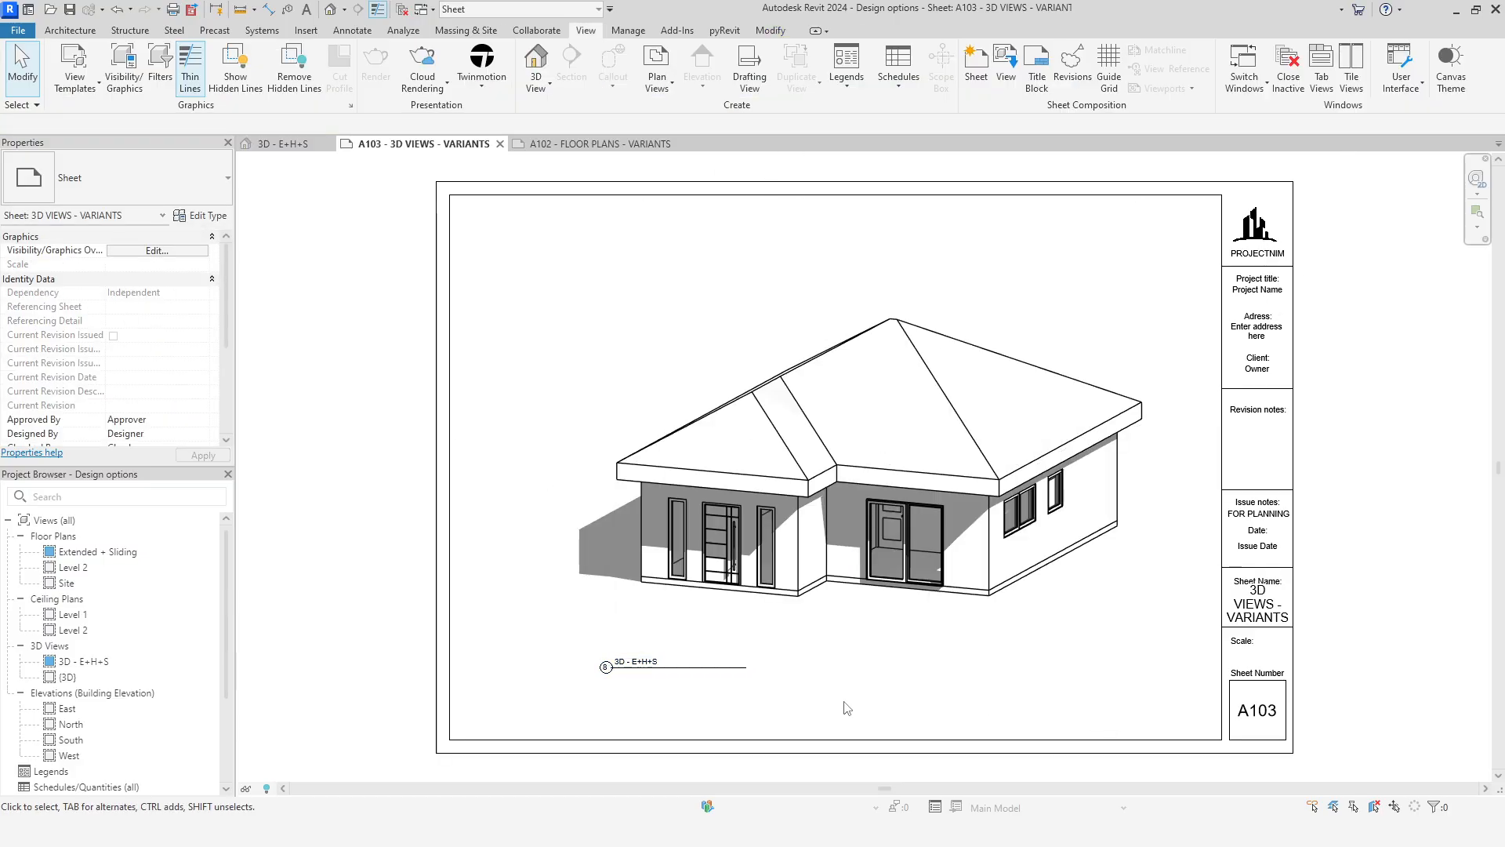